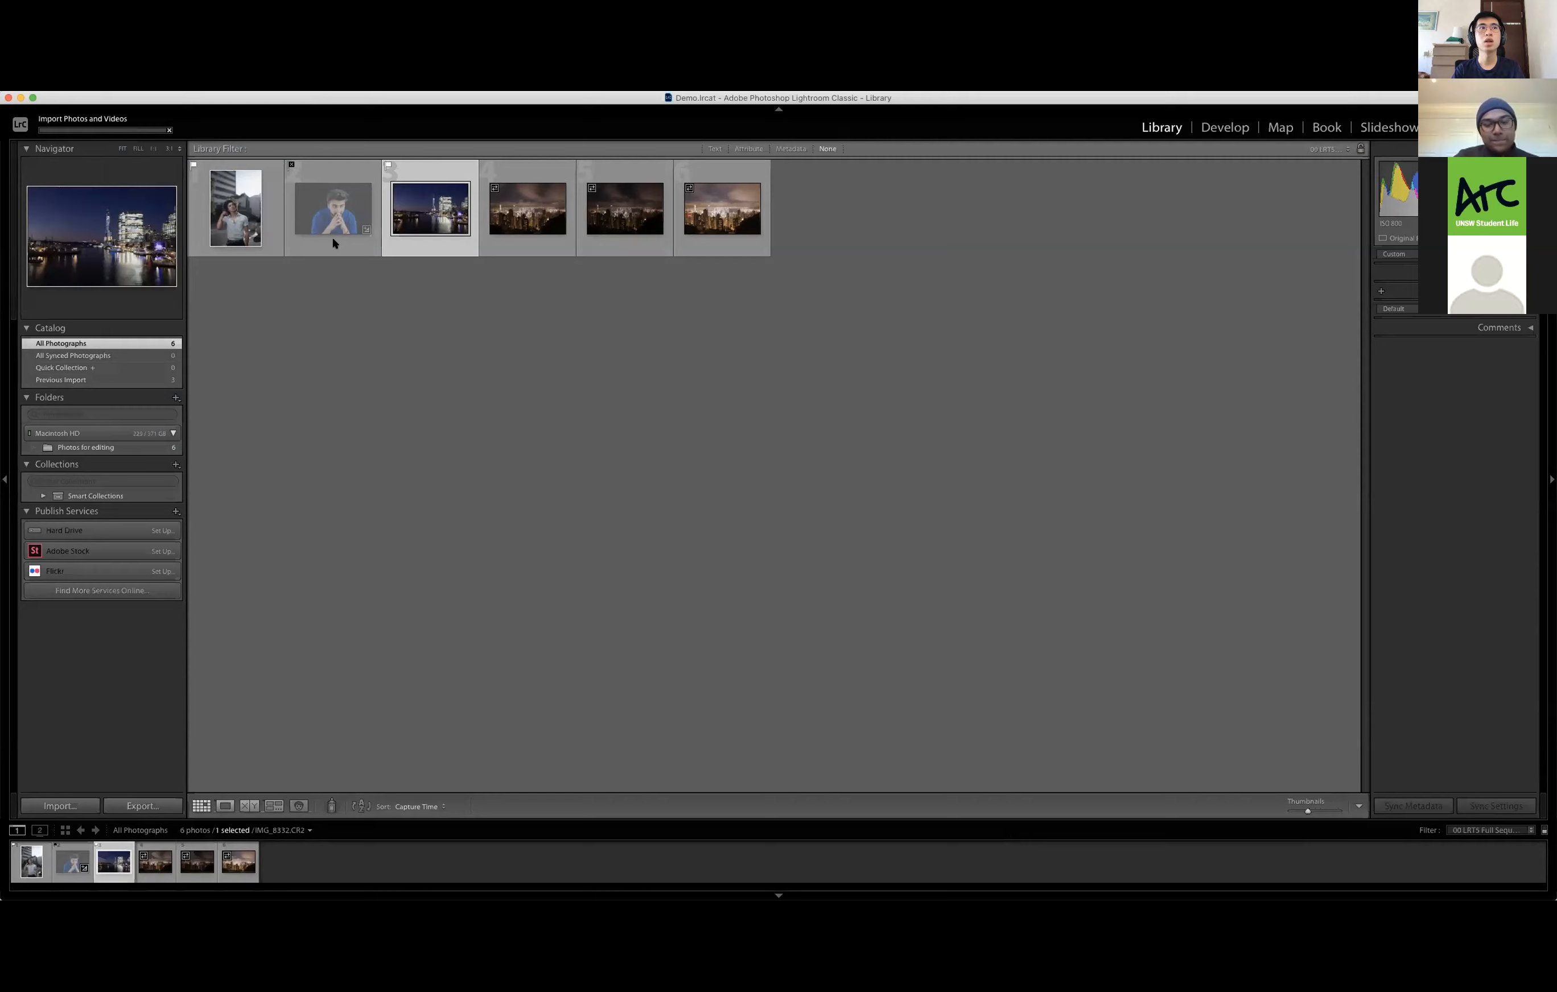
key(super+shift+i)
click(97, 303)
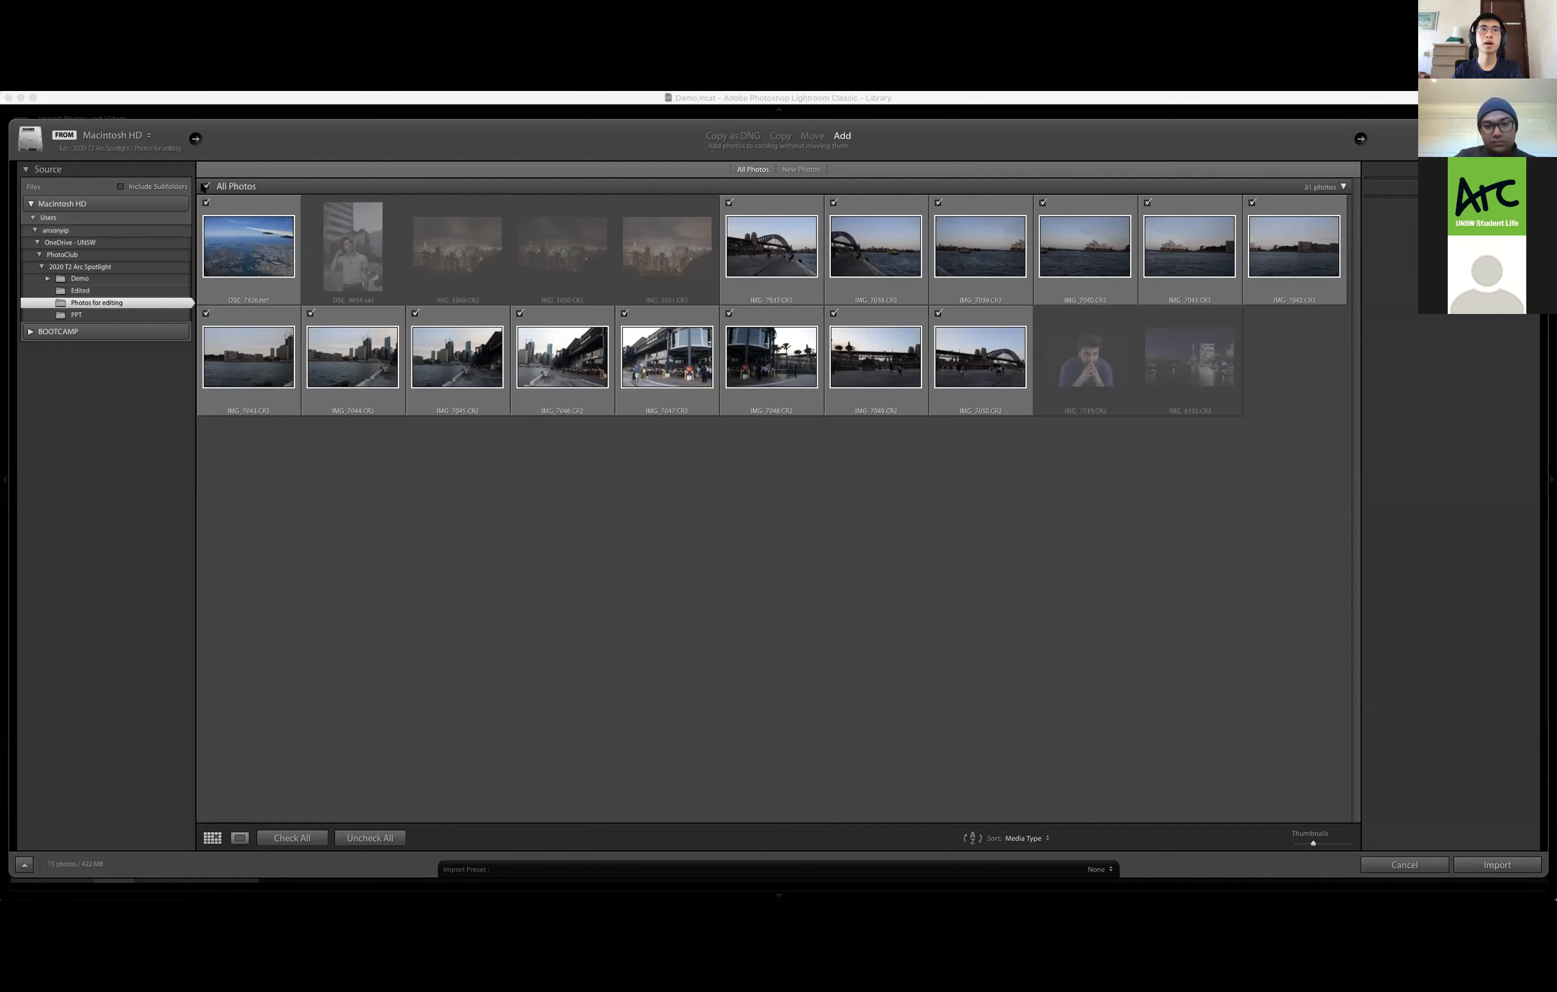
click(206, 187)
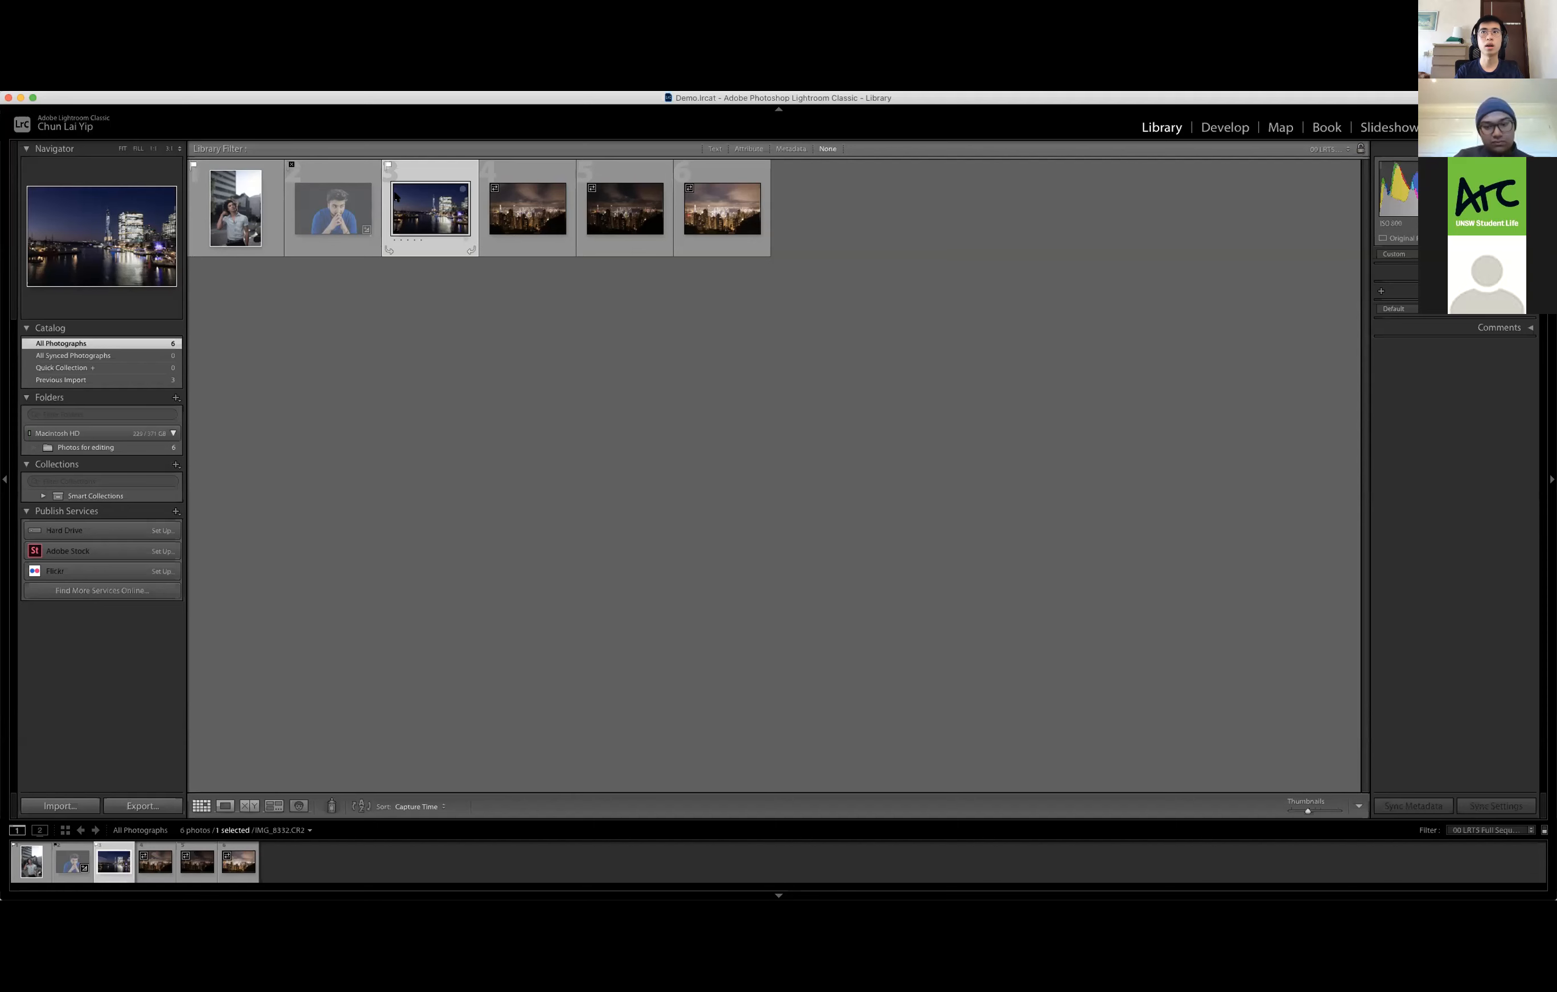
Open the night waterfront photo IMG_8332.CR2 for developing and apply the Adobe Color + Lens + NR default preset
click(1207, 130)
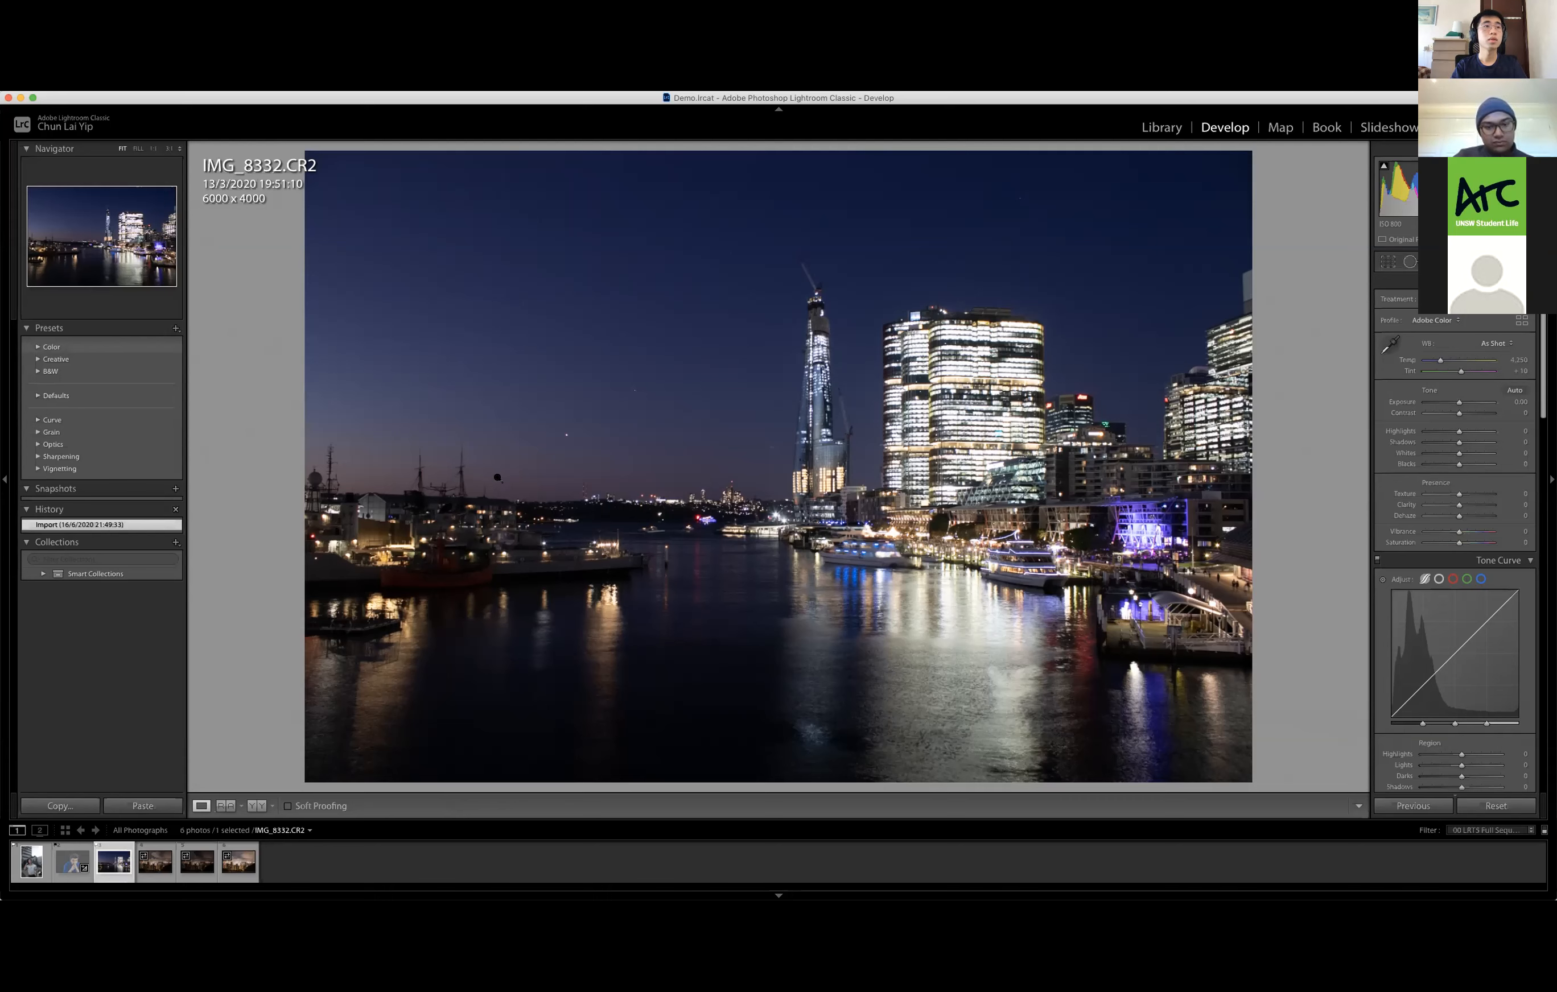
click(38, 396)
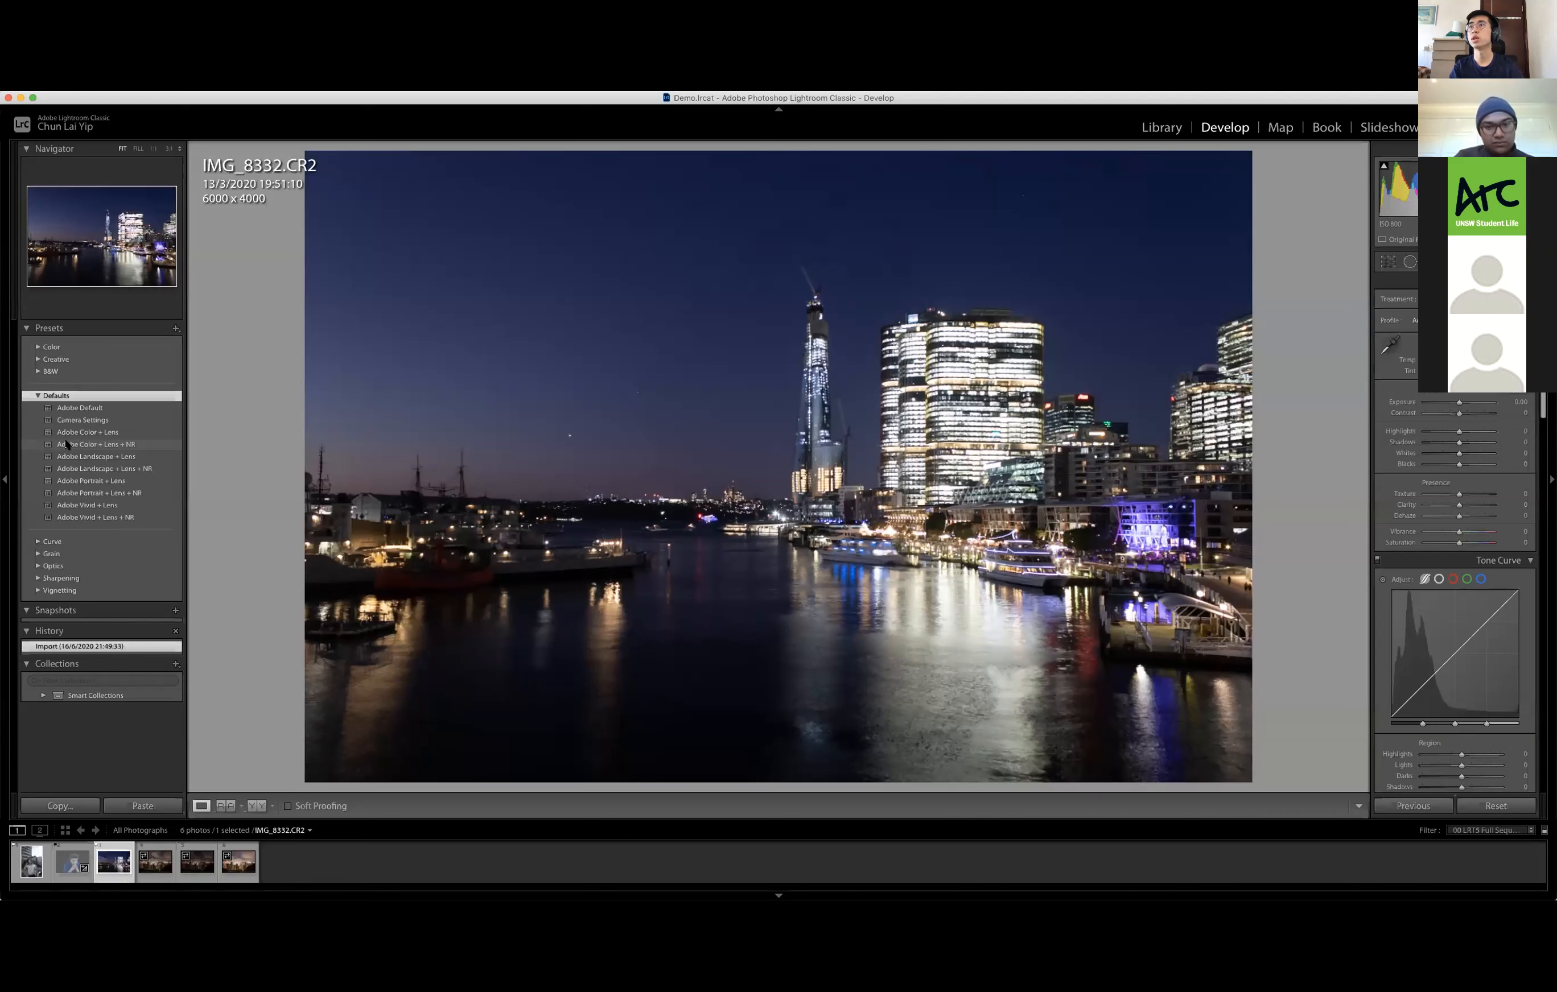
click(66, 445)
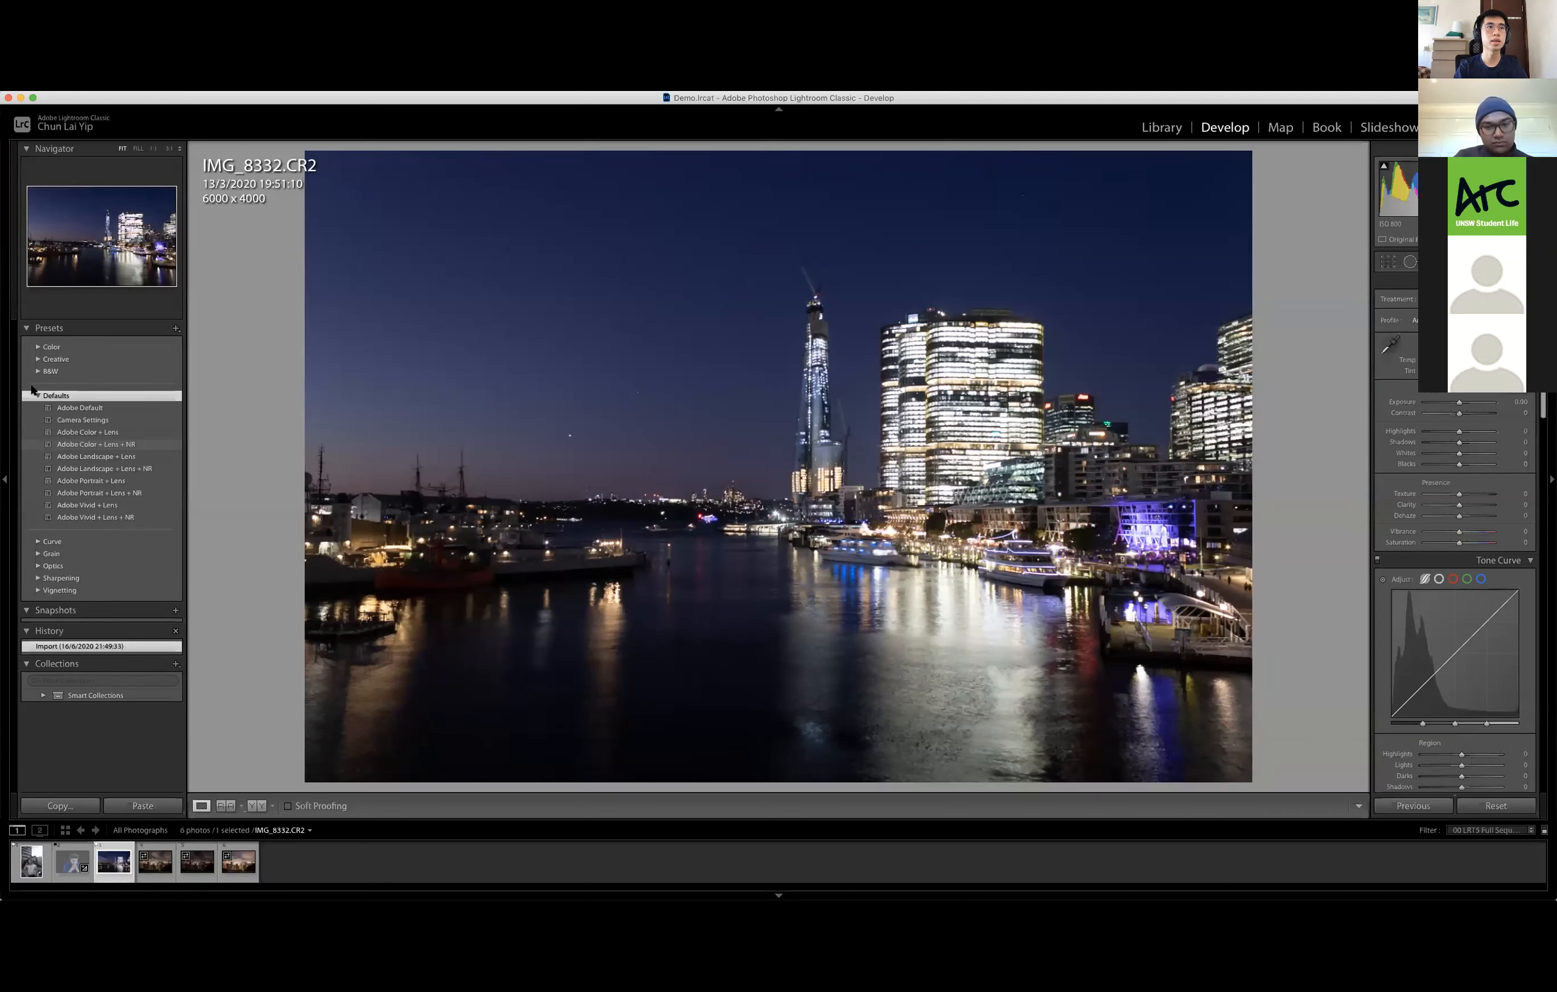
click(37, 395)
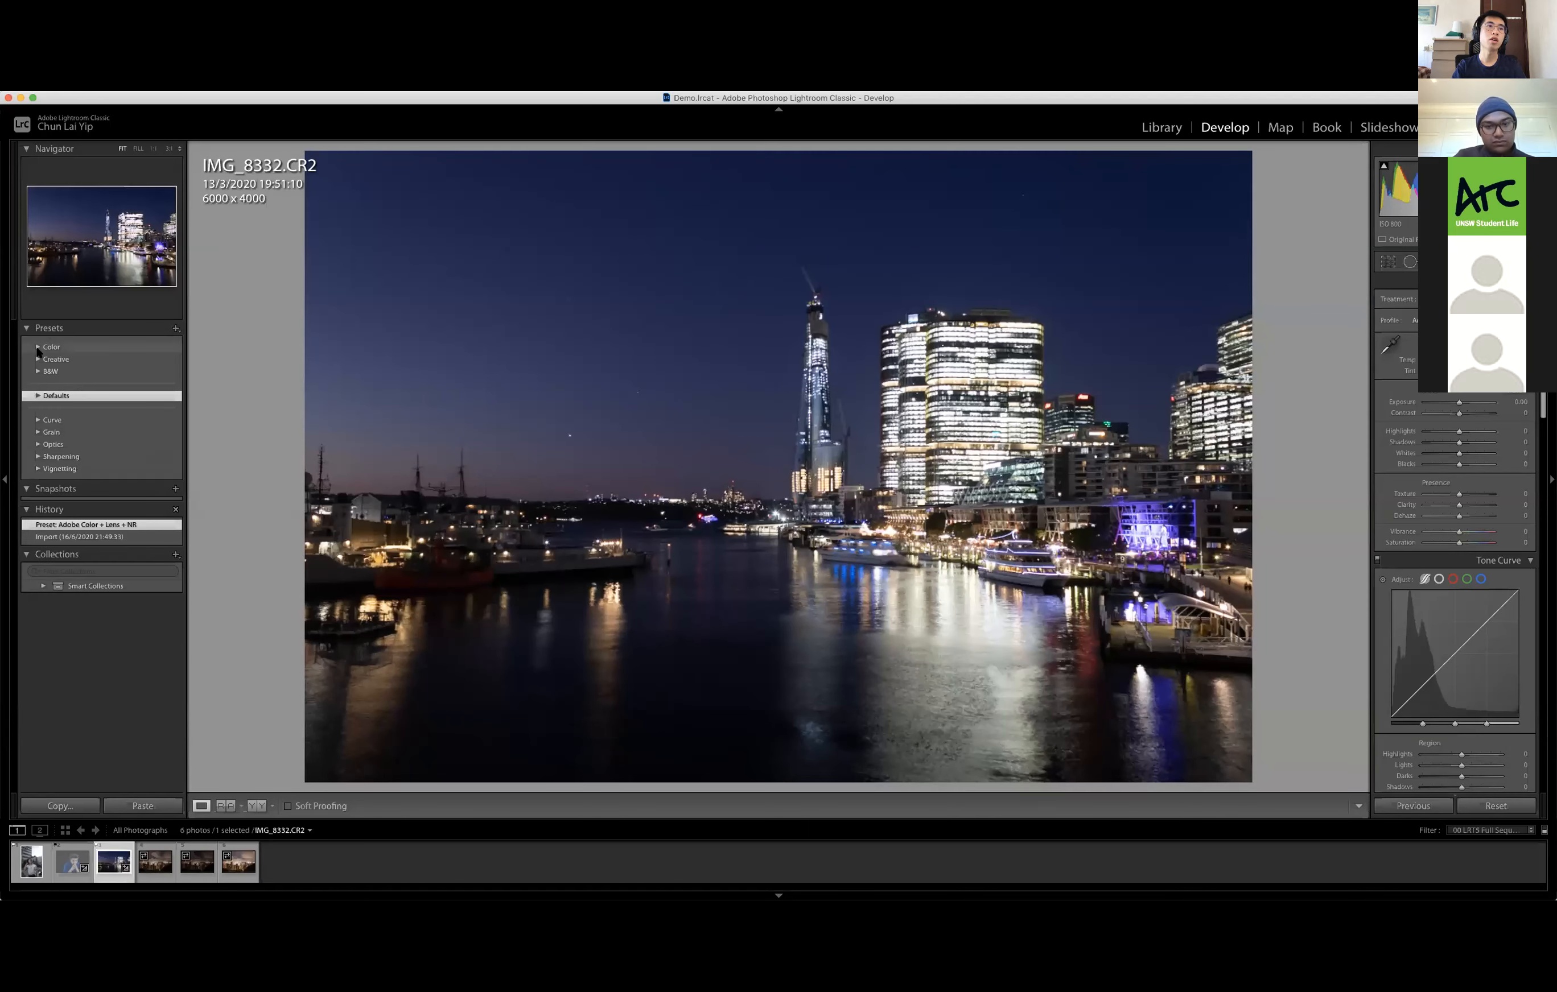
click(38, 347)
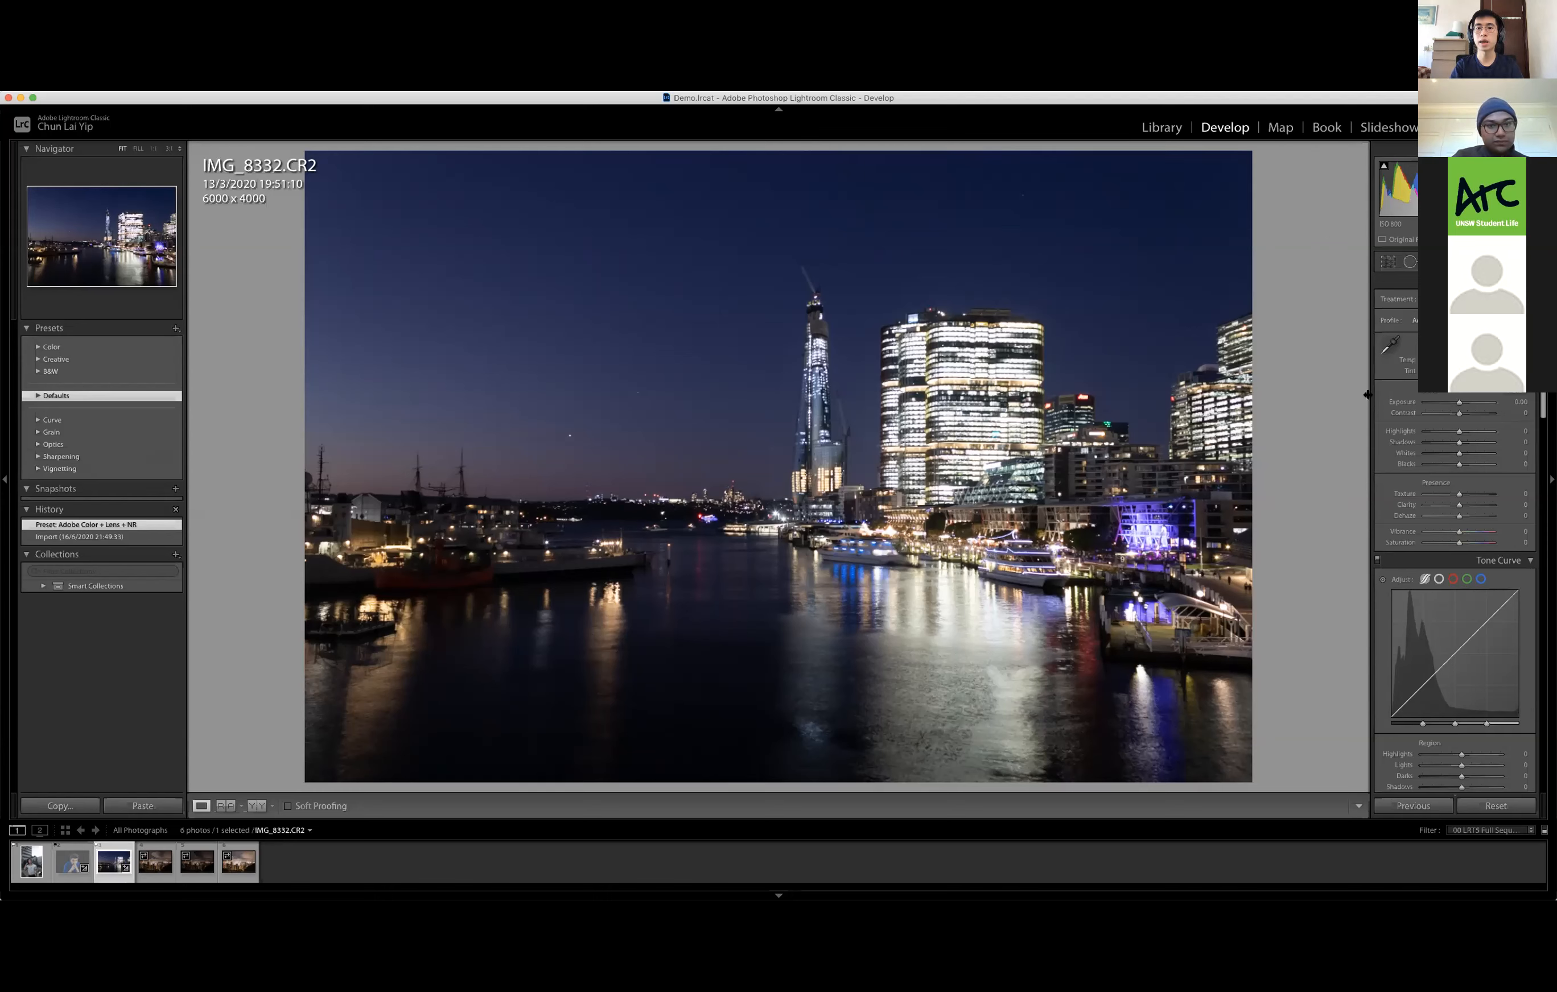
Try a widescreen 6000 x 3375 crop on the photo and restore the full 6000 x 4000 frame
click(1387, 262)
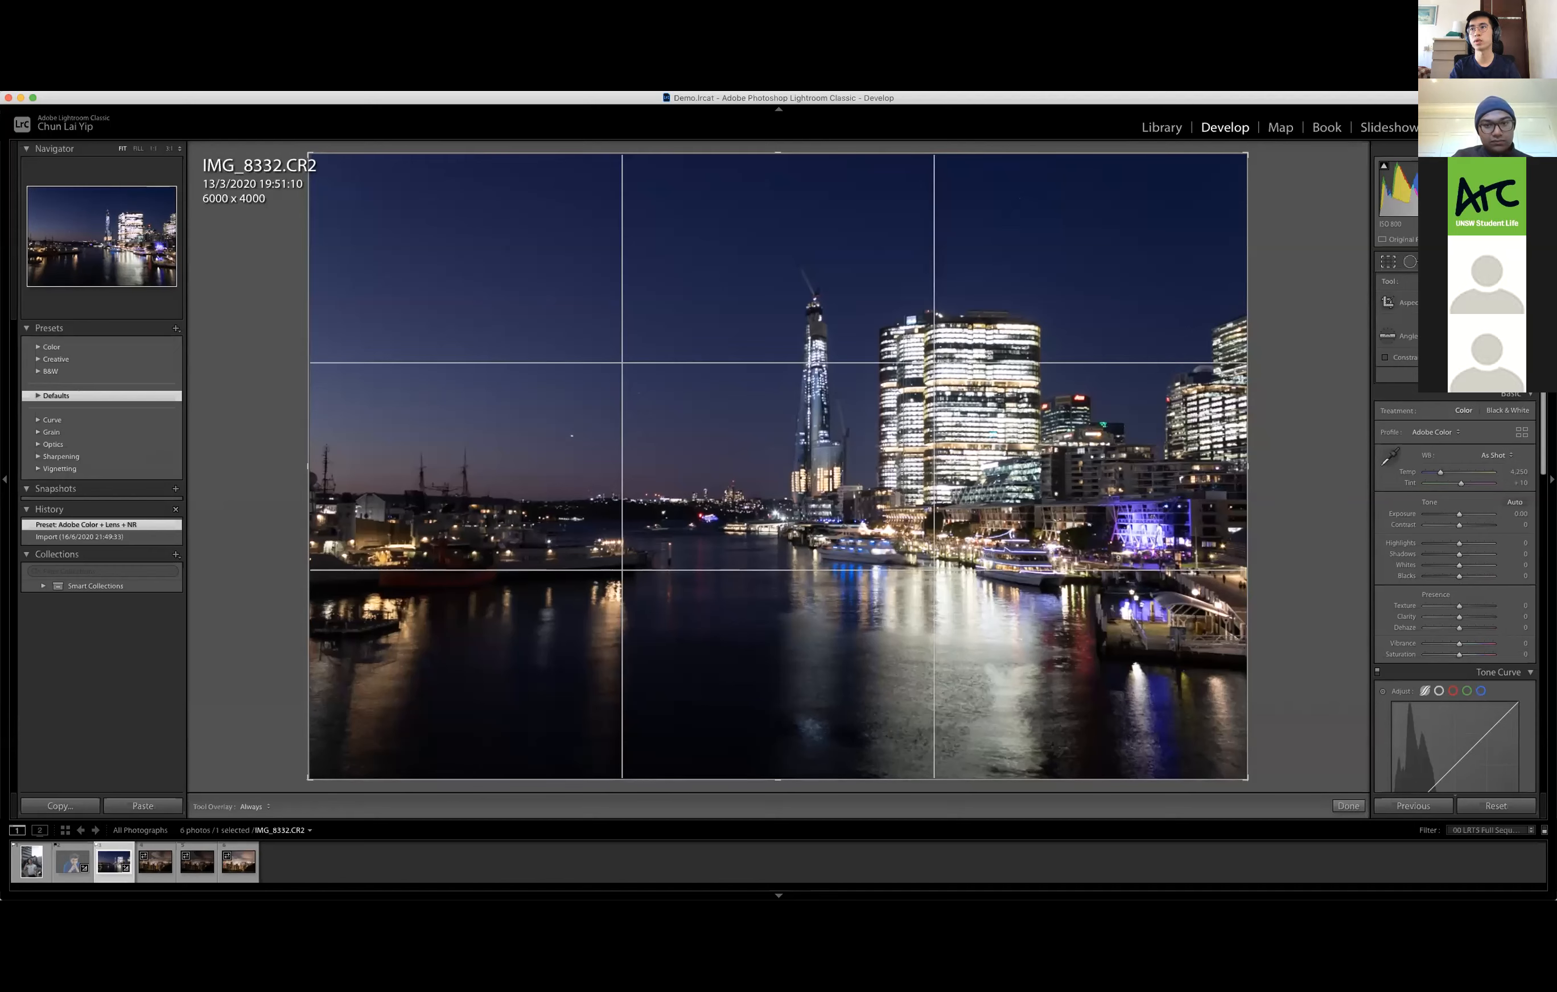
click(1496, 303)
click(1488, 384)
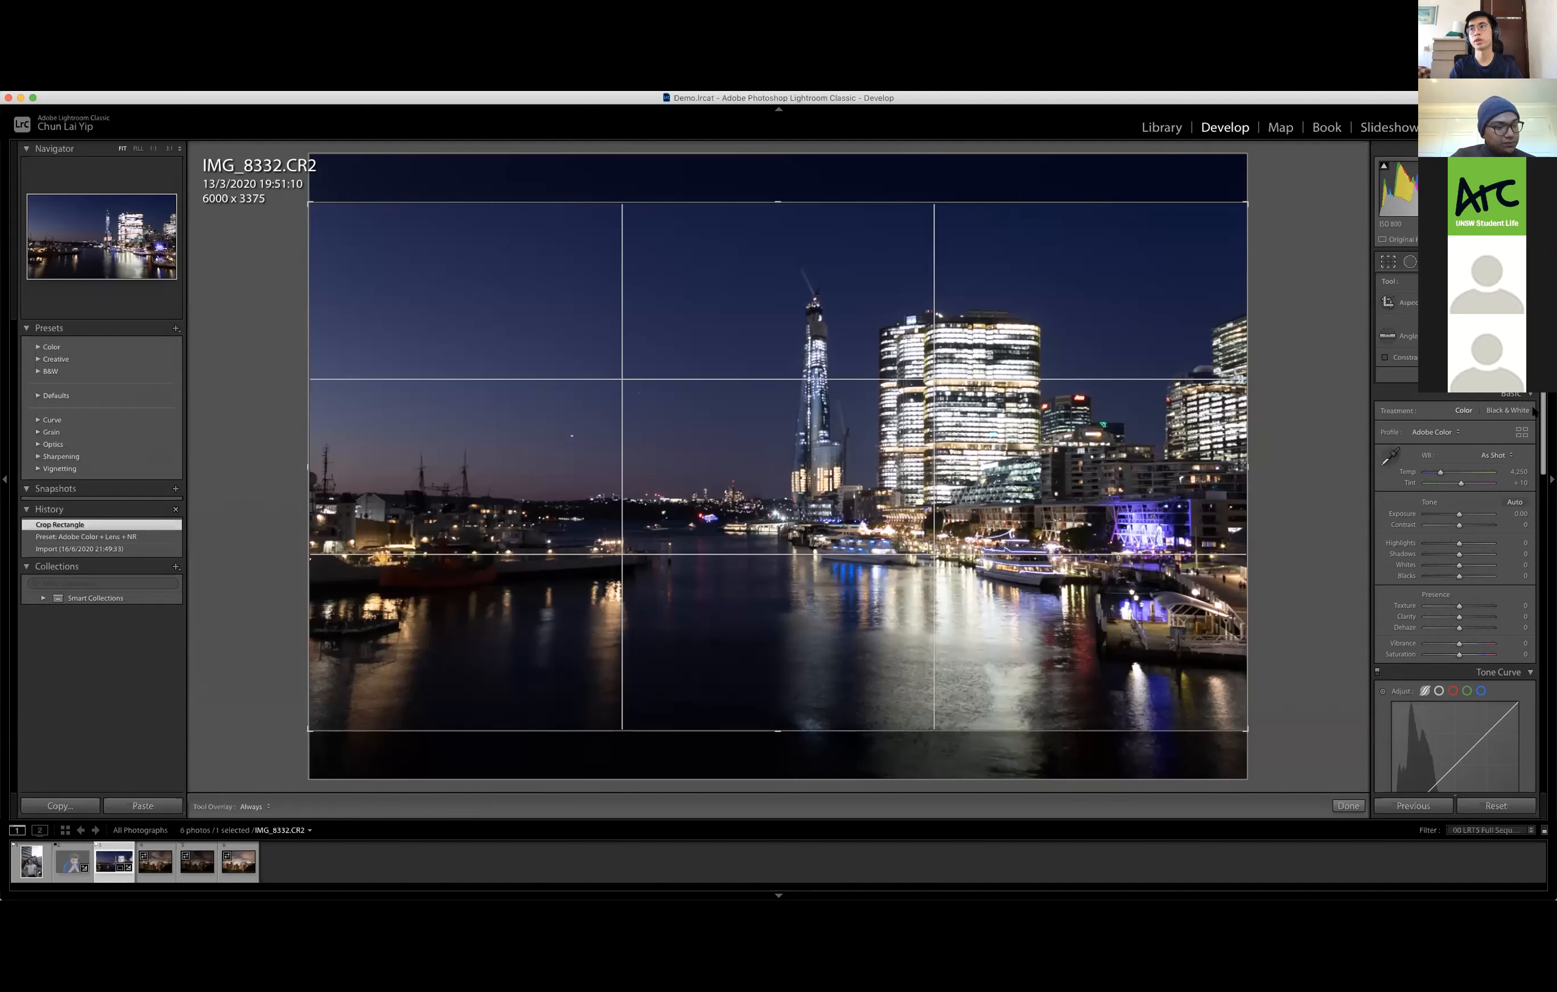
click(1495, 375)
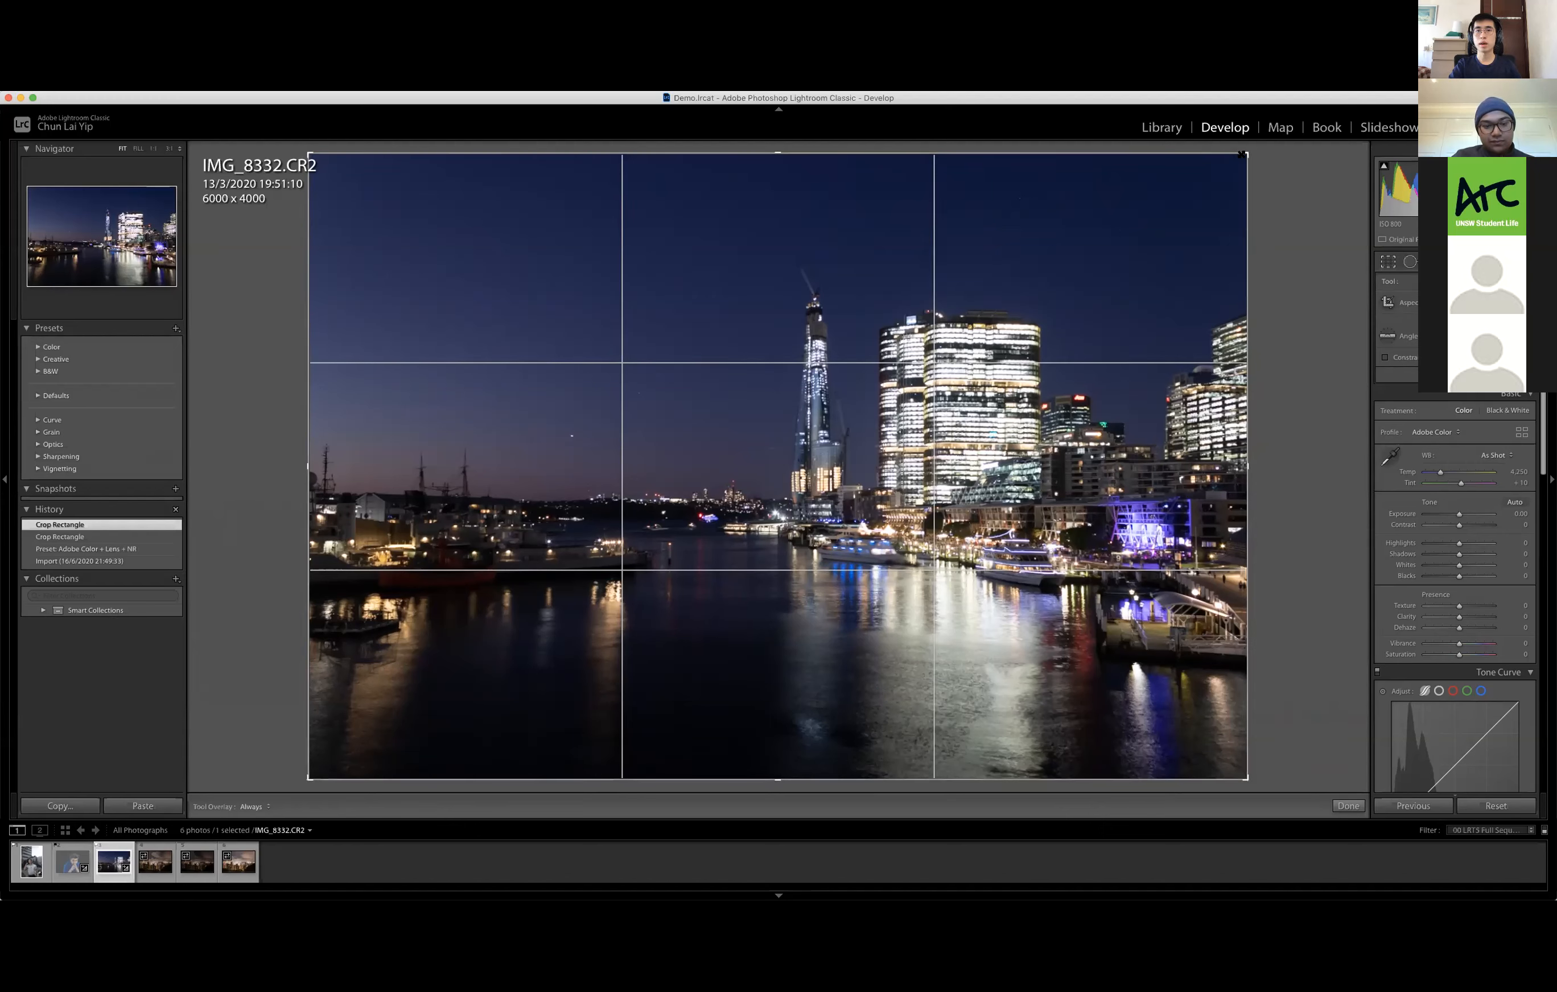
Crop the photo to about 4293 x 2862 around the tower and lit buildings, and undo the crop
drag(309, 154, 322, 163)
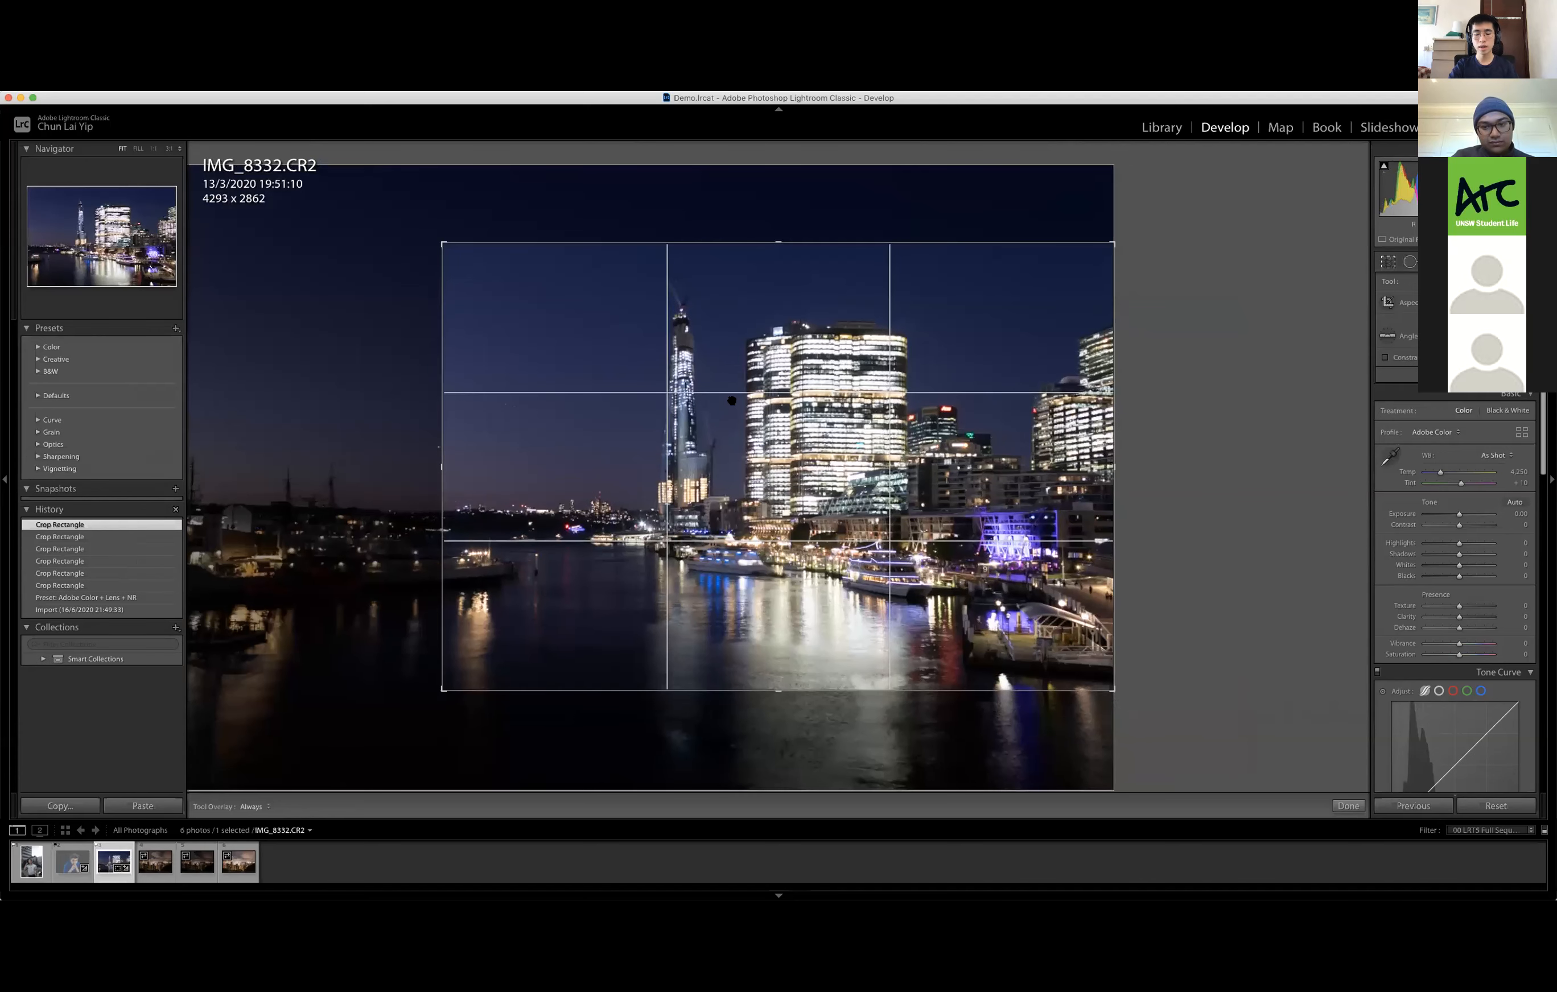
key(Return)
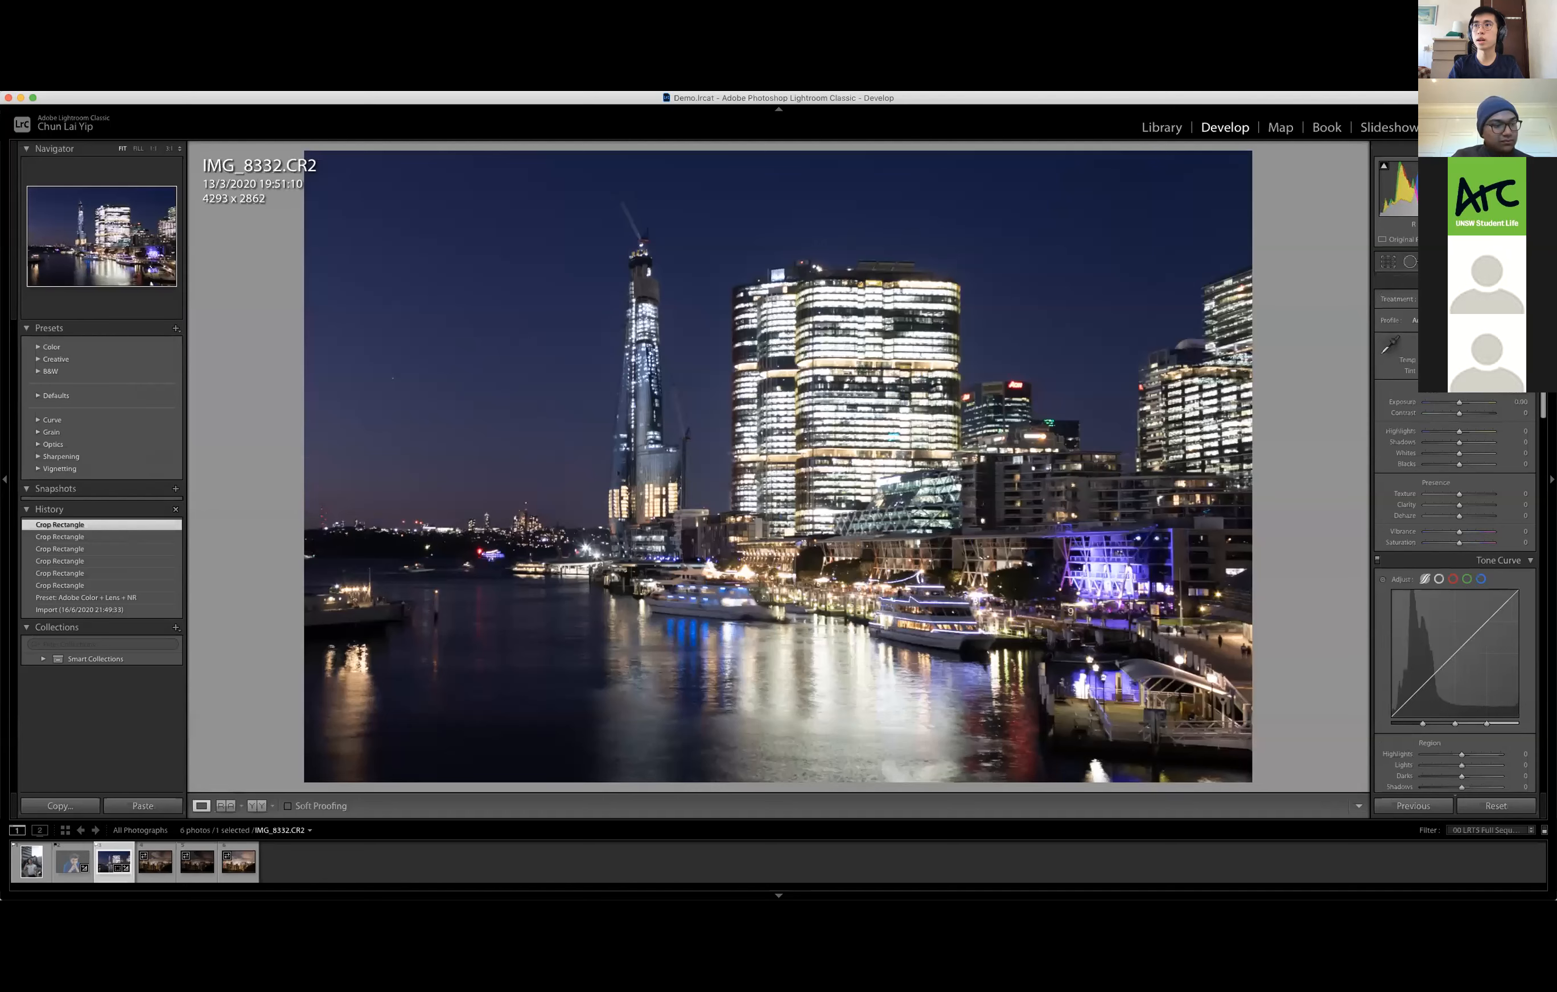
key(super+z)
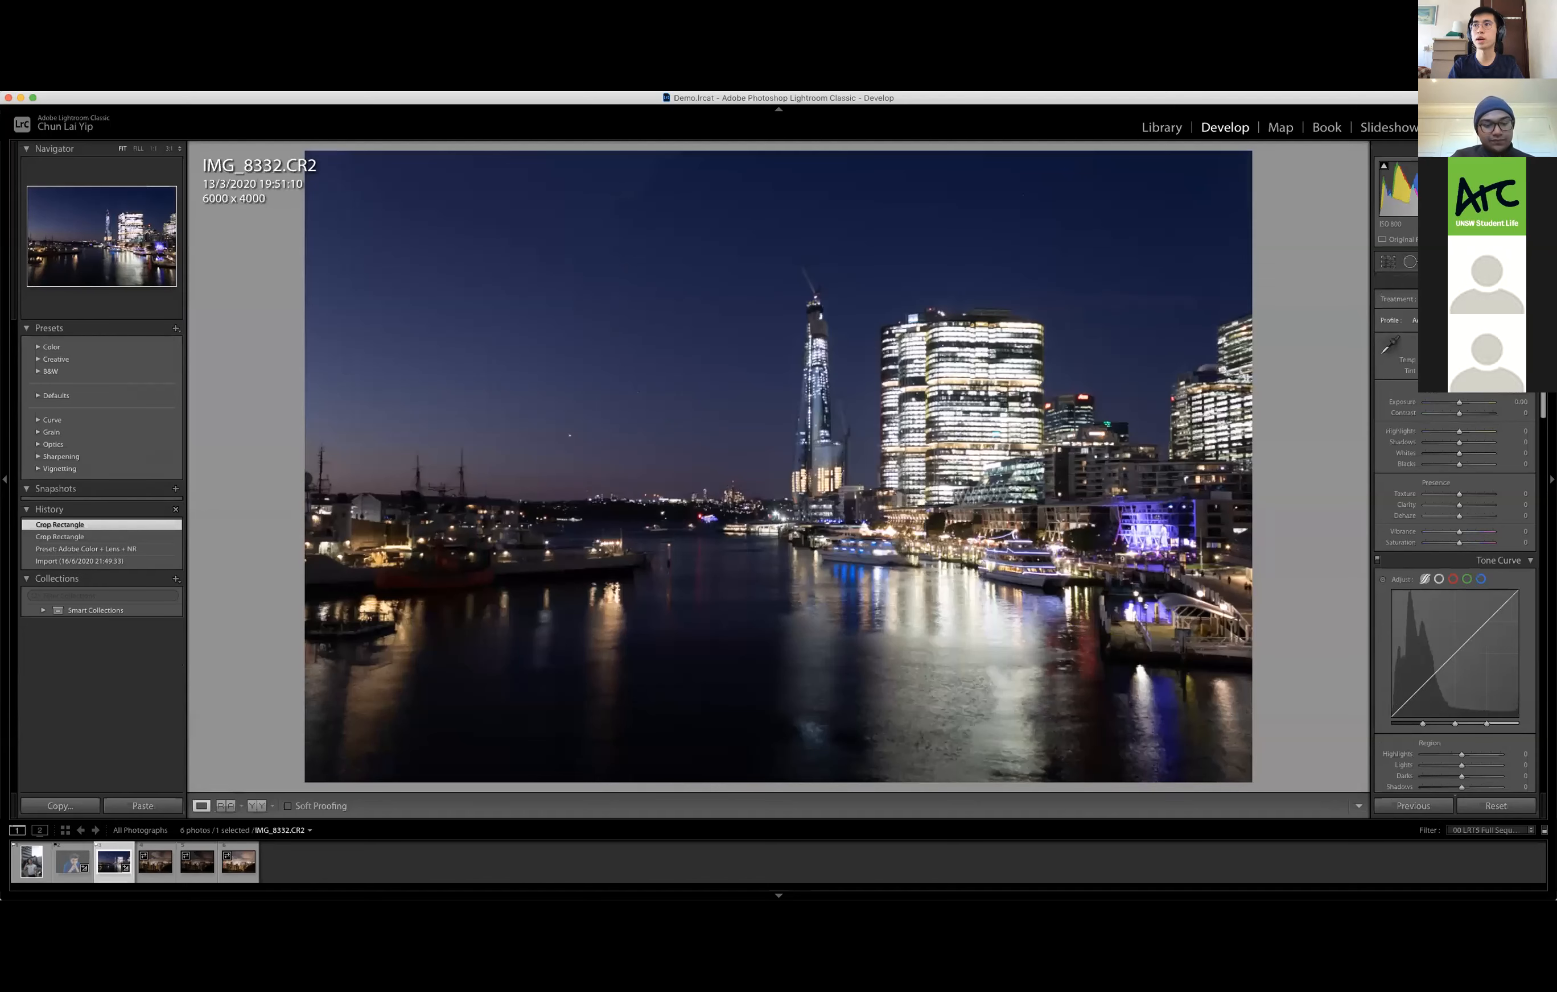
Preview the Adobe and Camera Matching profiles on the photo and close the profile browser, keeping Adobe Color
click(1431, 321)
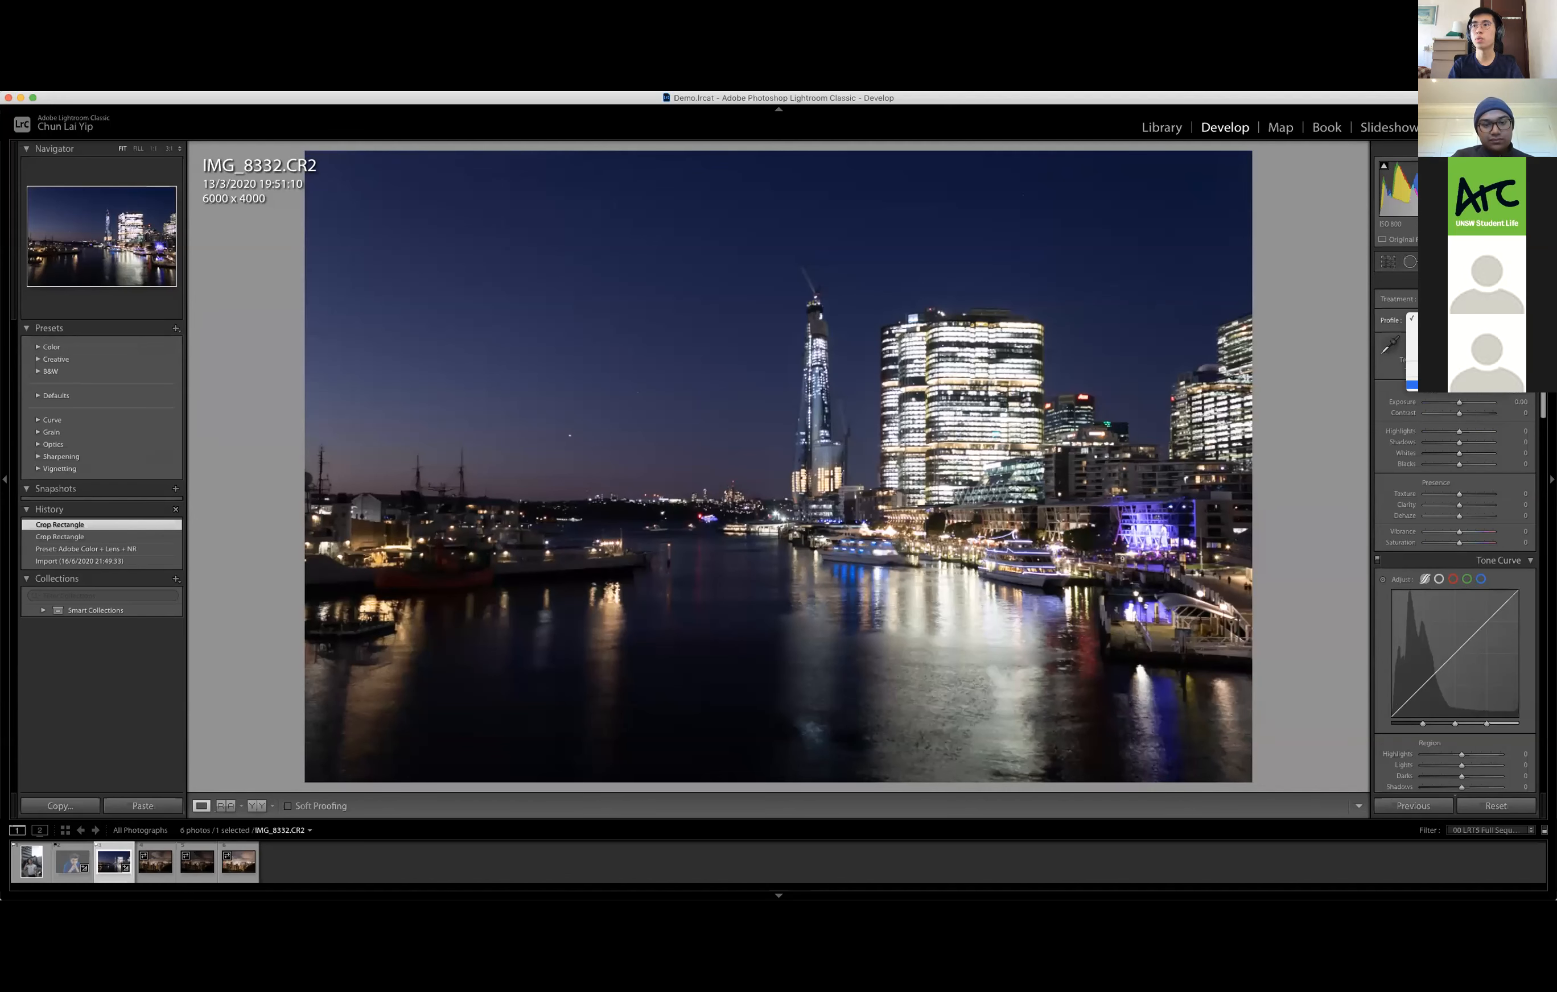
click(1431, 384)
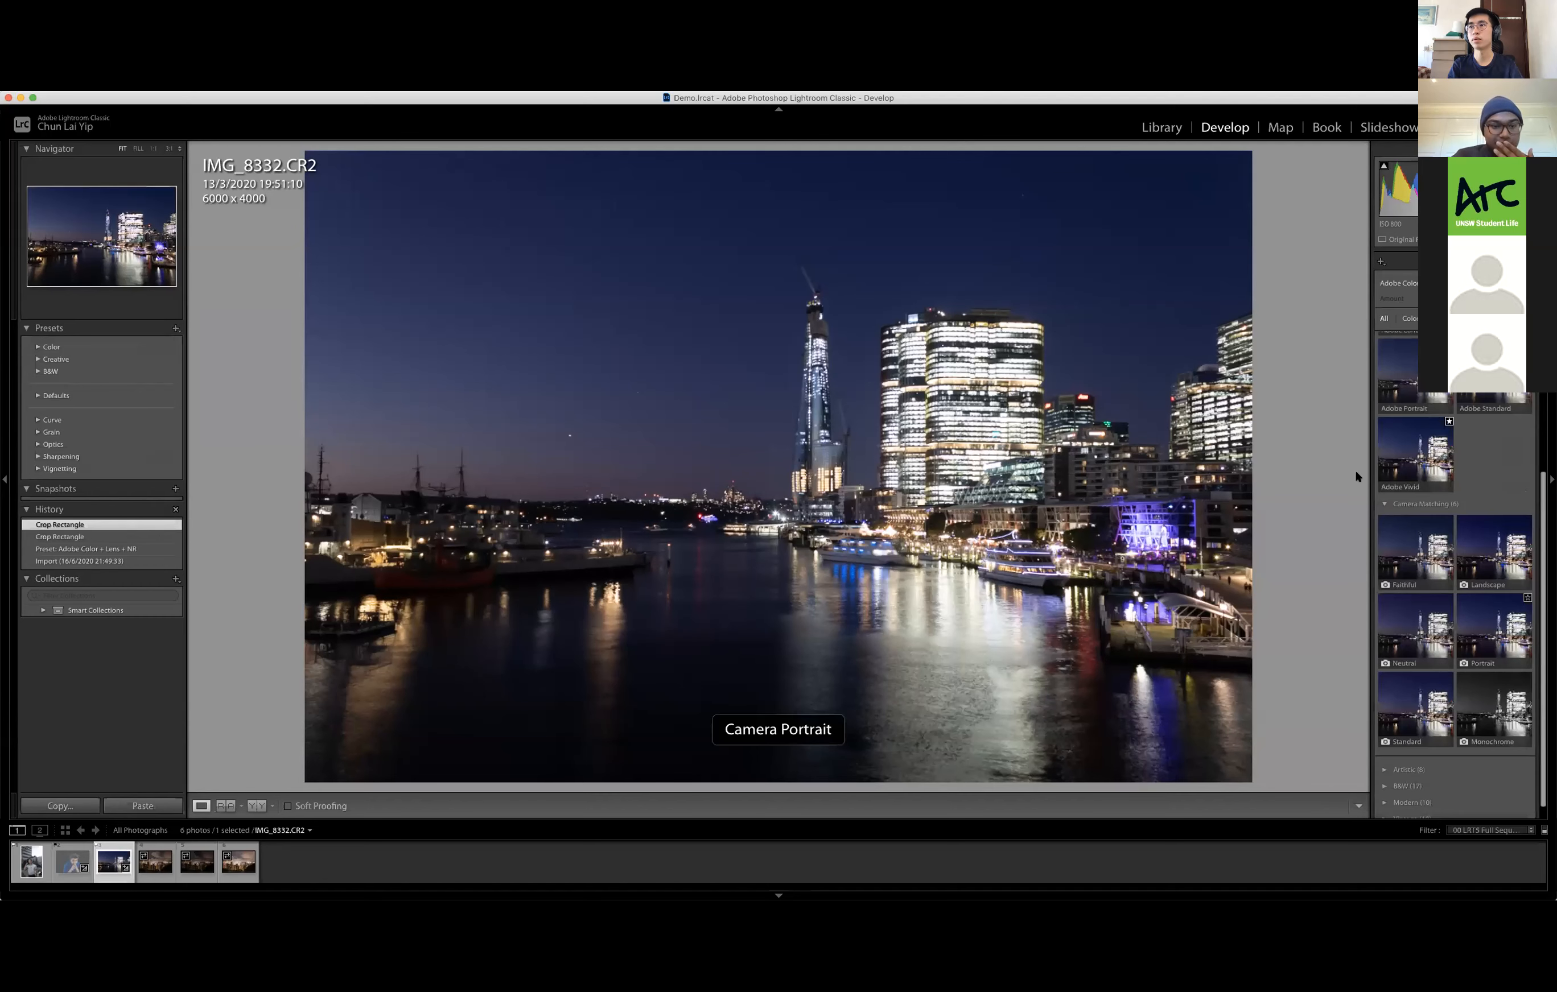
scroll(1472, 588, down, 1)
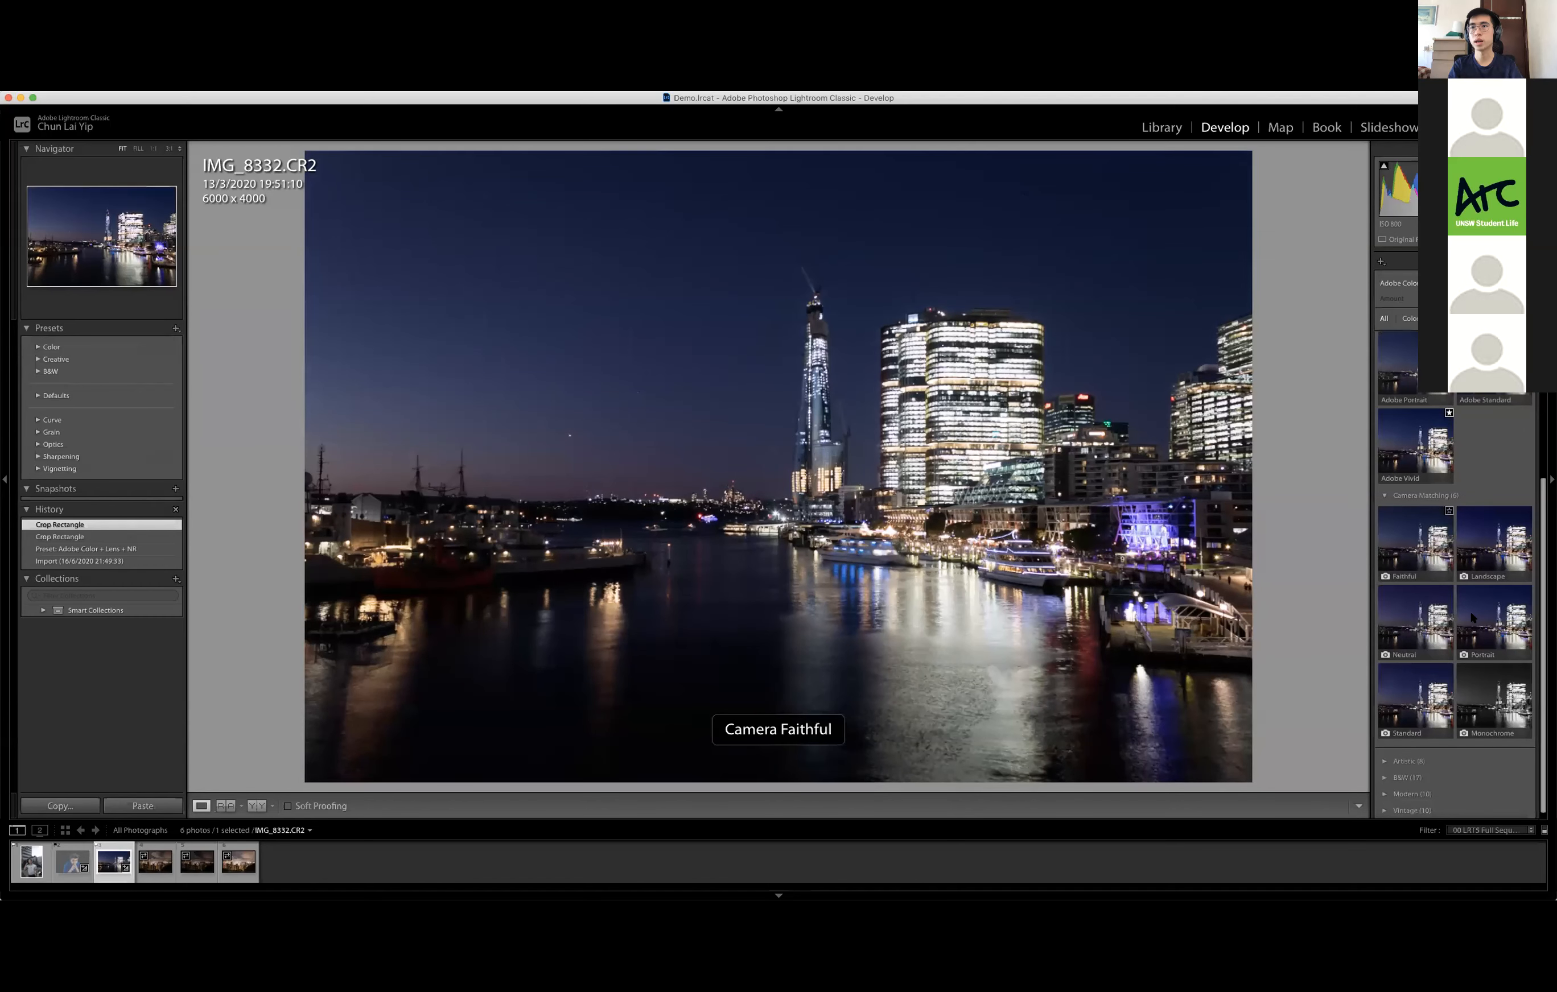
scroll(1466, 594, up, 3)
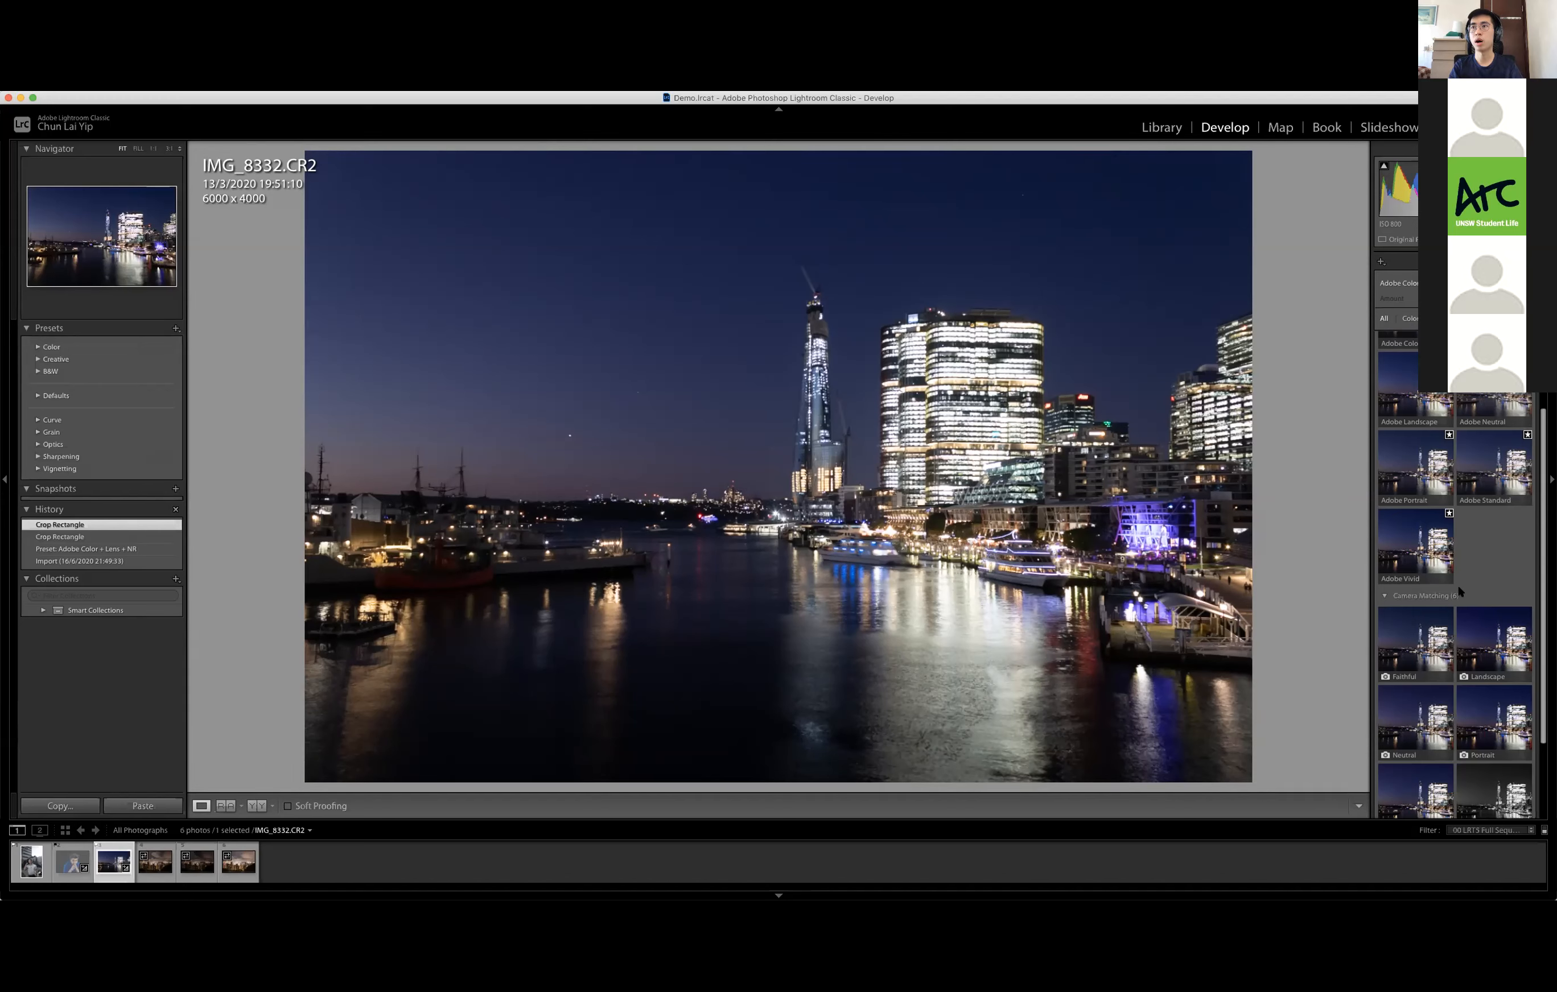
scroll(1465, 560, up, 2)
click(1472, 409)
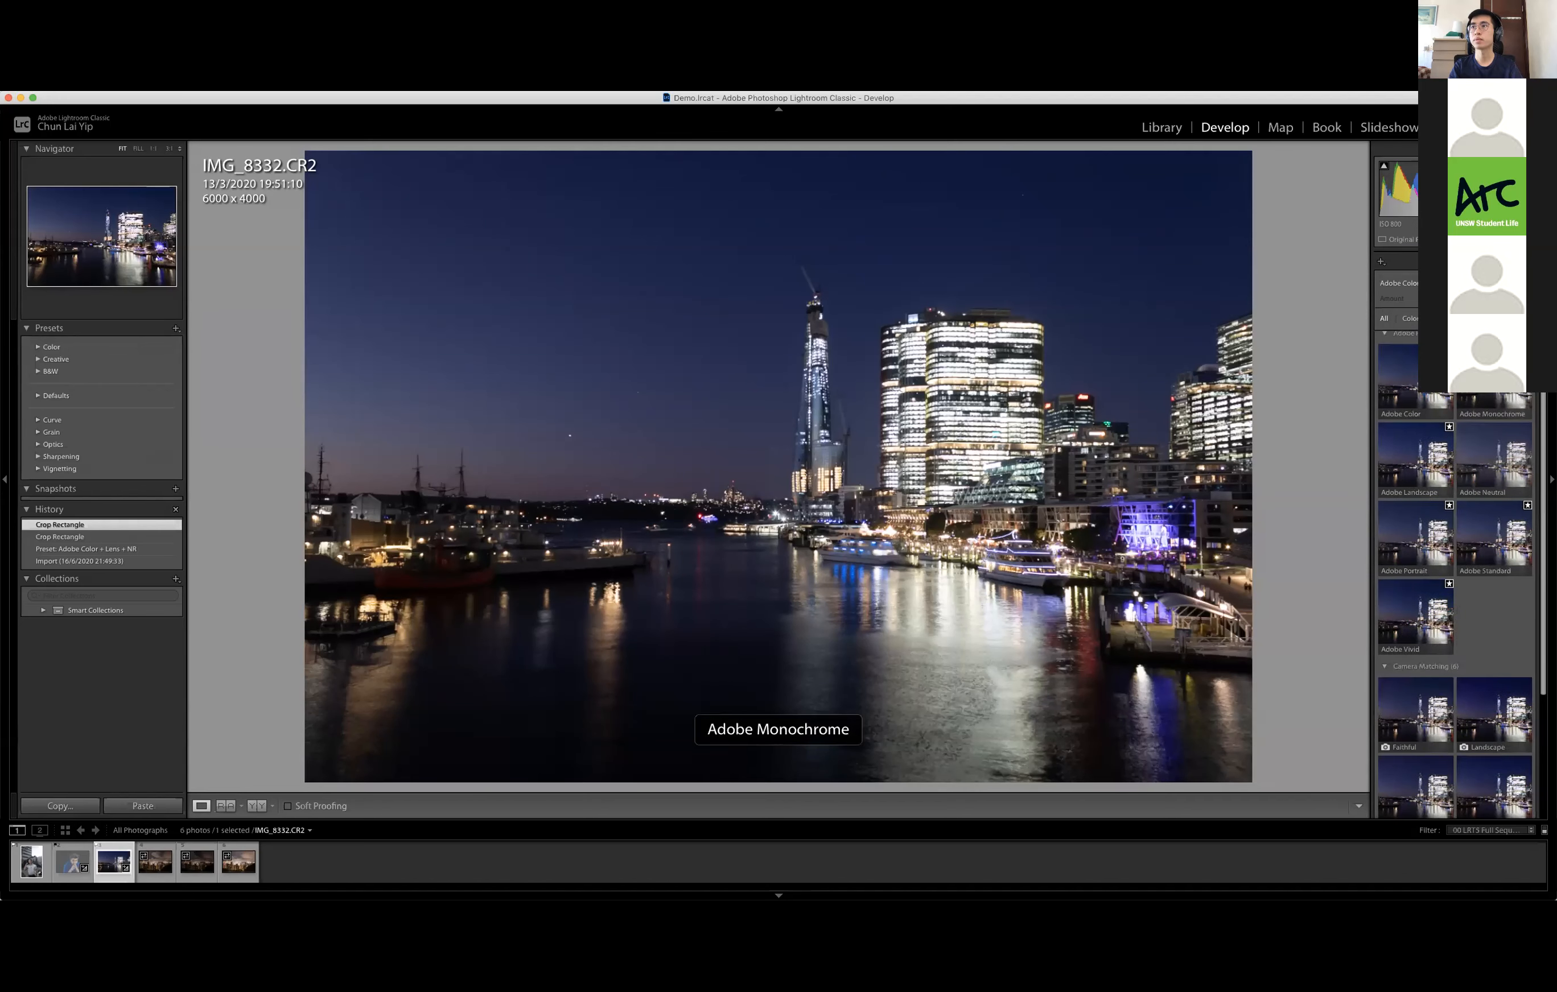
click(1520, 261)
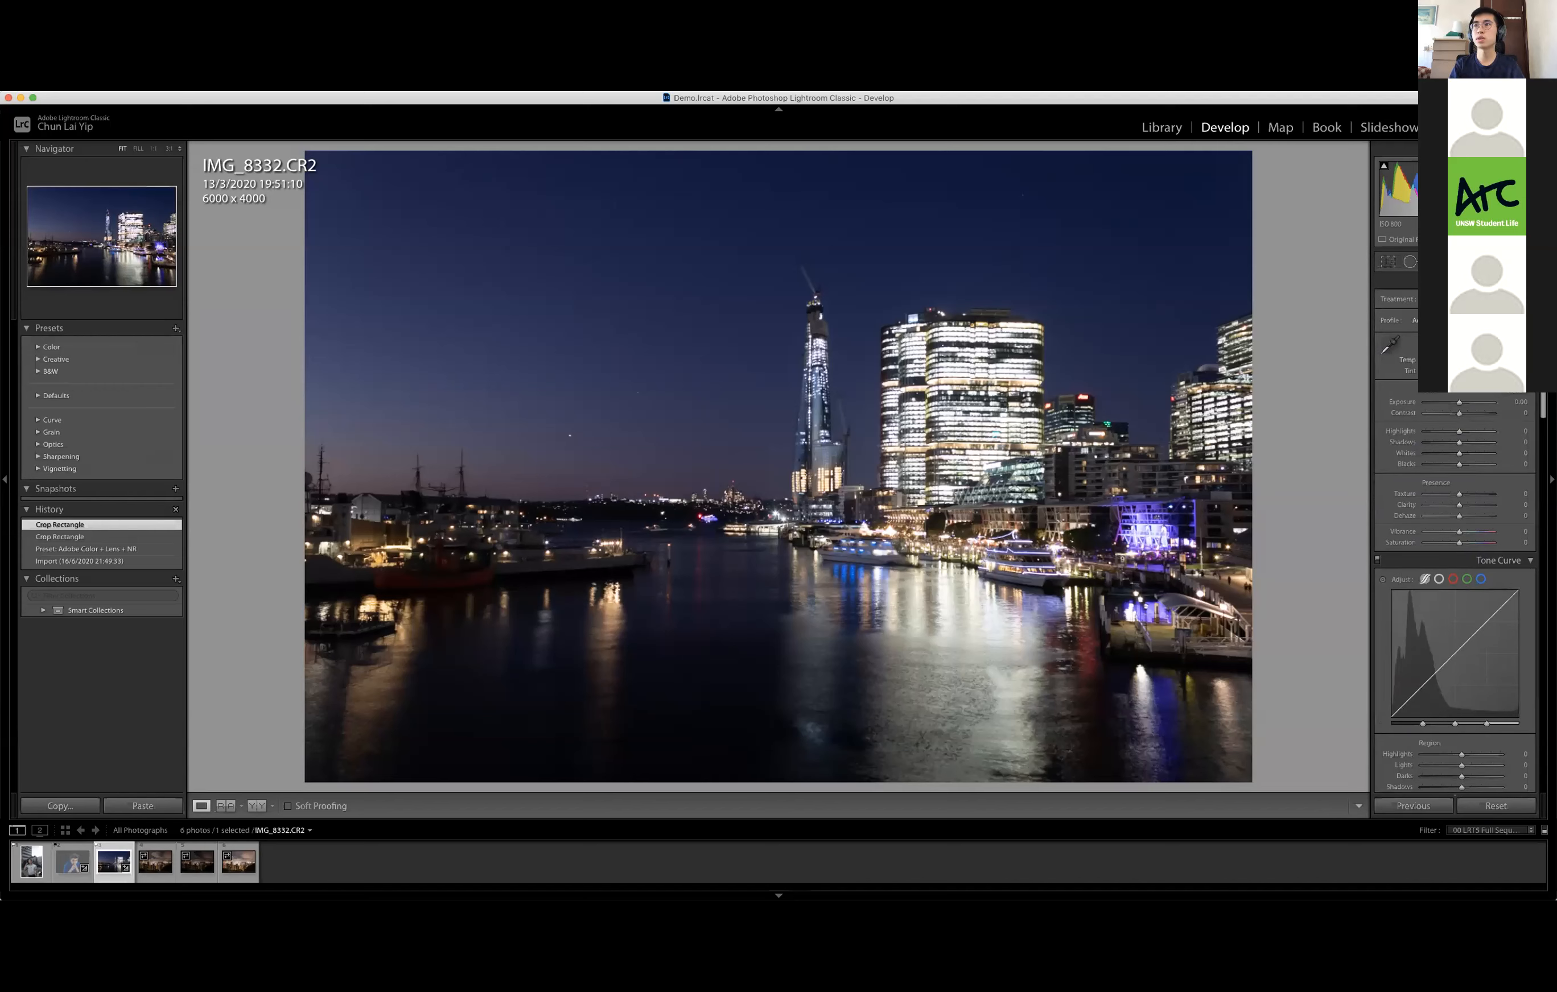
Try different white balance temperatures, including 12K, and settle on about 4.3K
drag(1442, 360, 1462, 360)
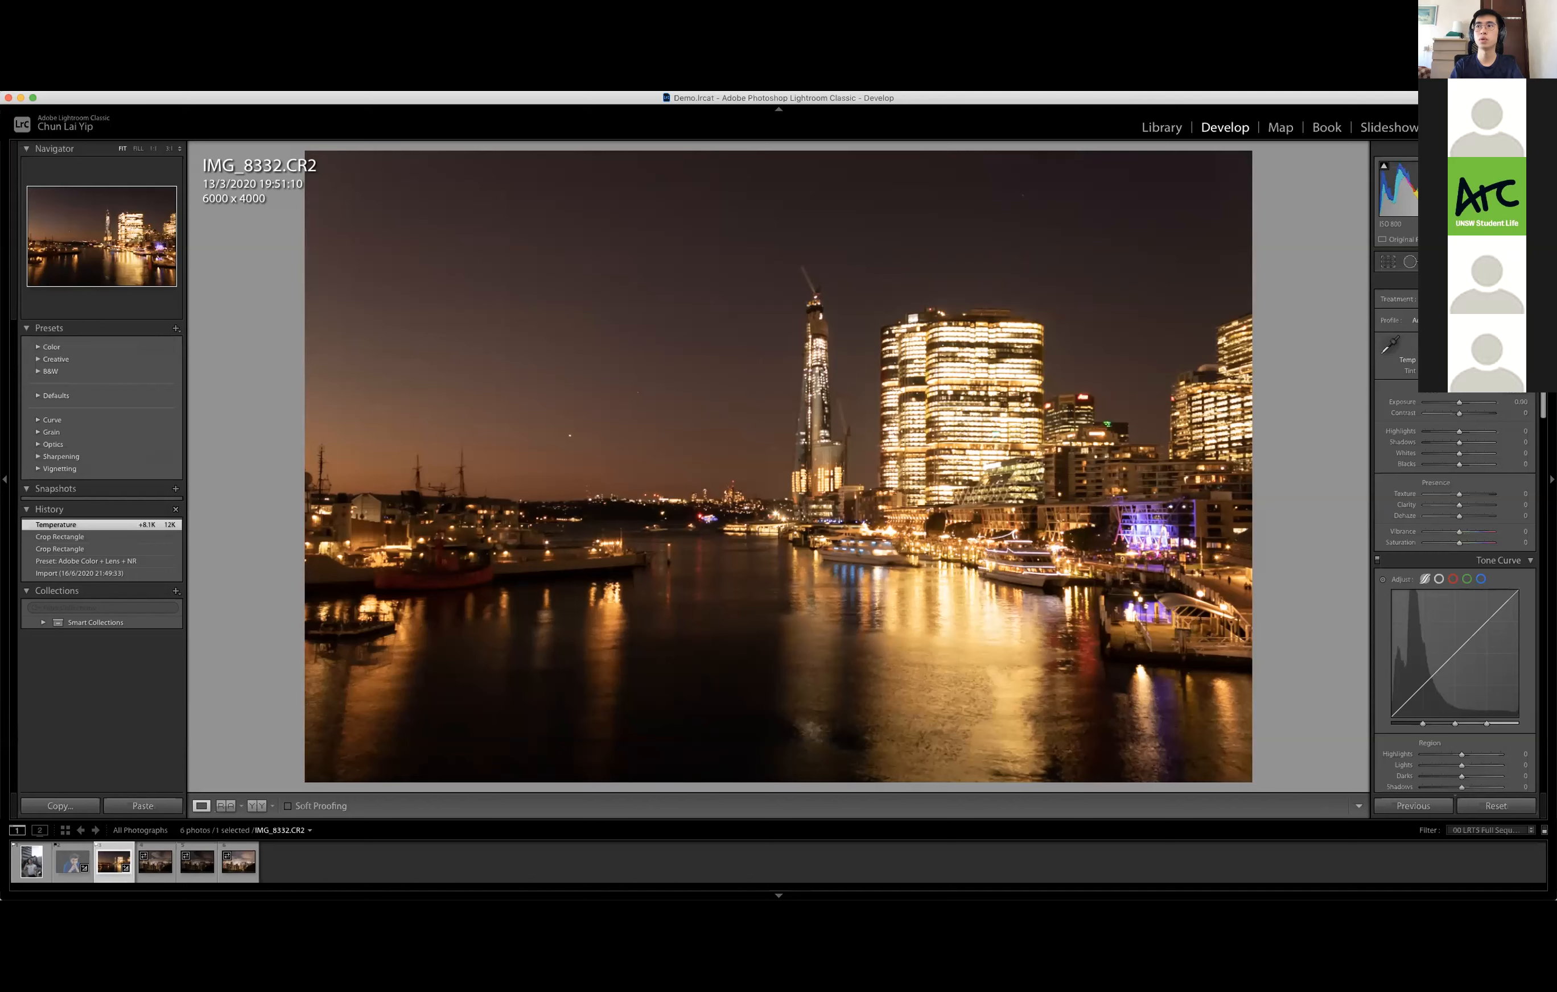
double_click(1462, 360)
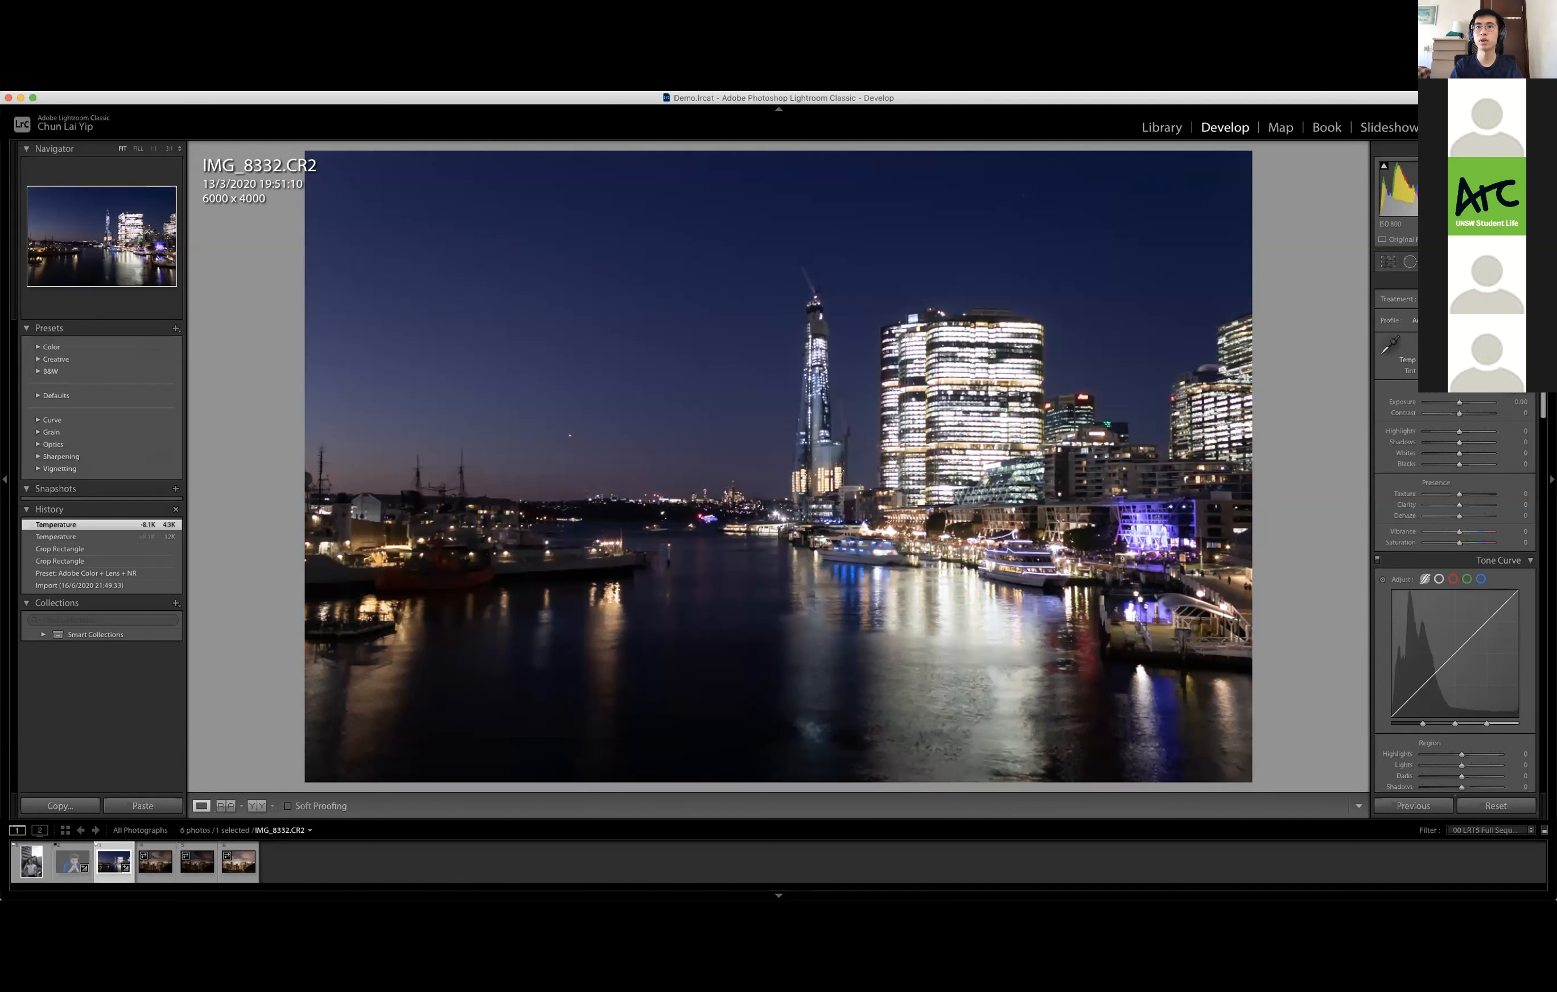
drag(1451, 361, 1450, 360)
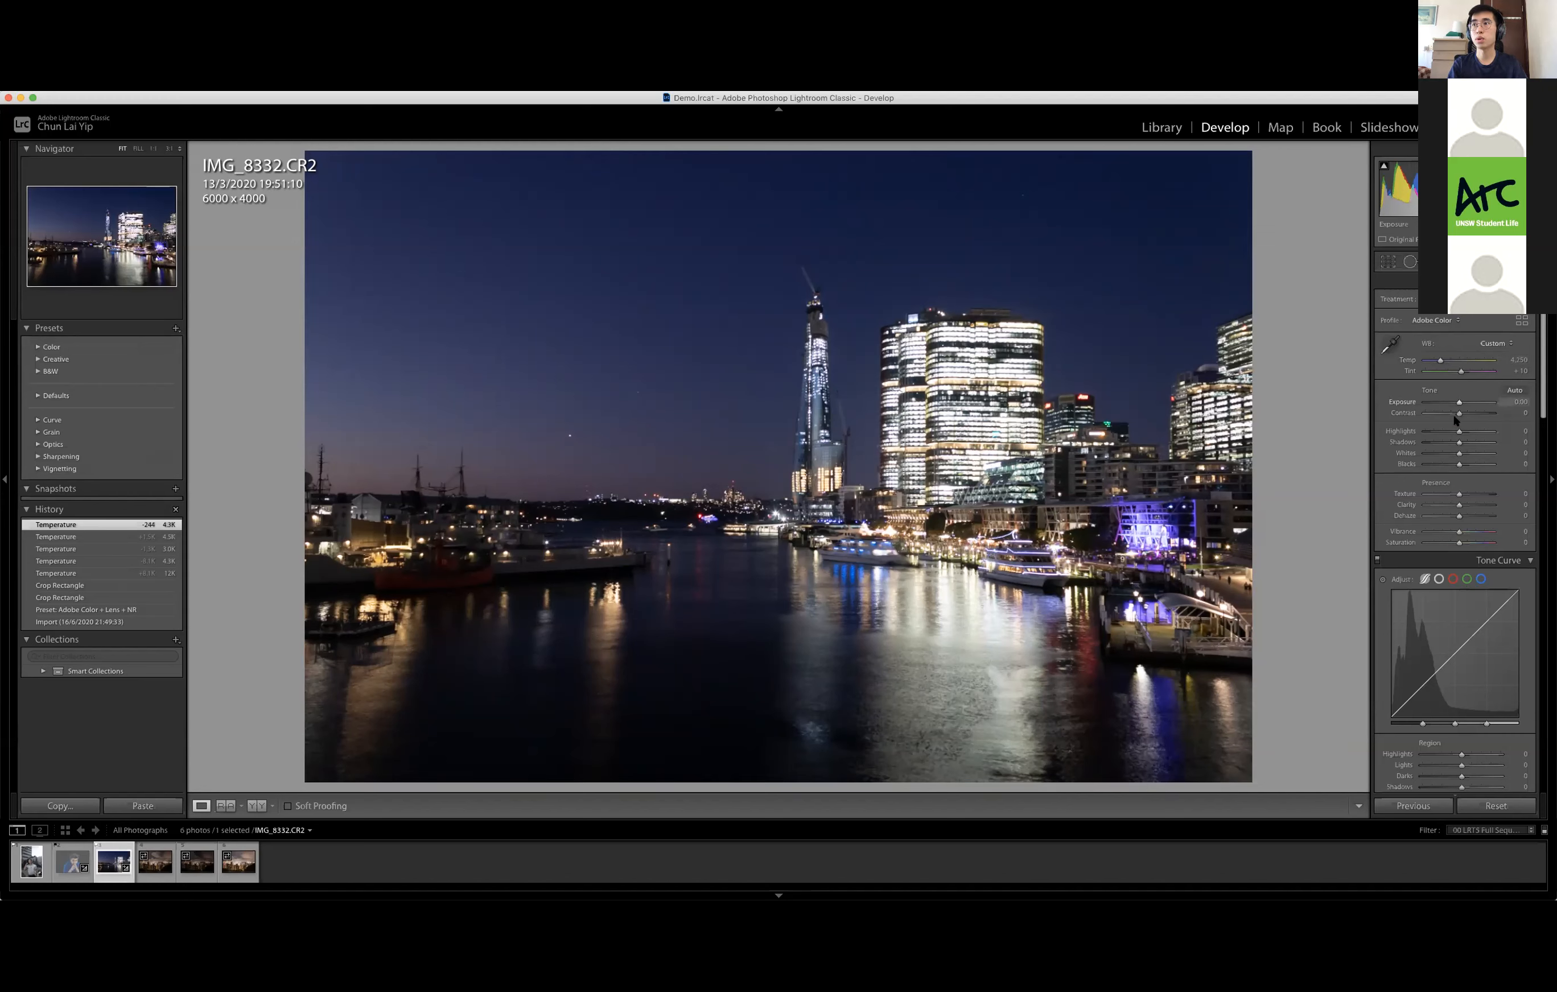
Set the photo's Exposure to +1.25, Contrast +20, Highlights -71, Shadows +78 and Whites -39
drag(1459, 416, 1466, 417)
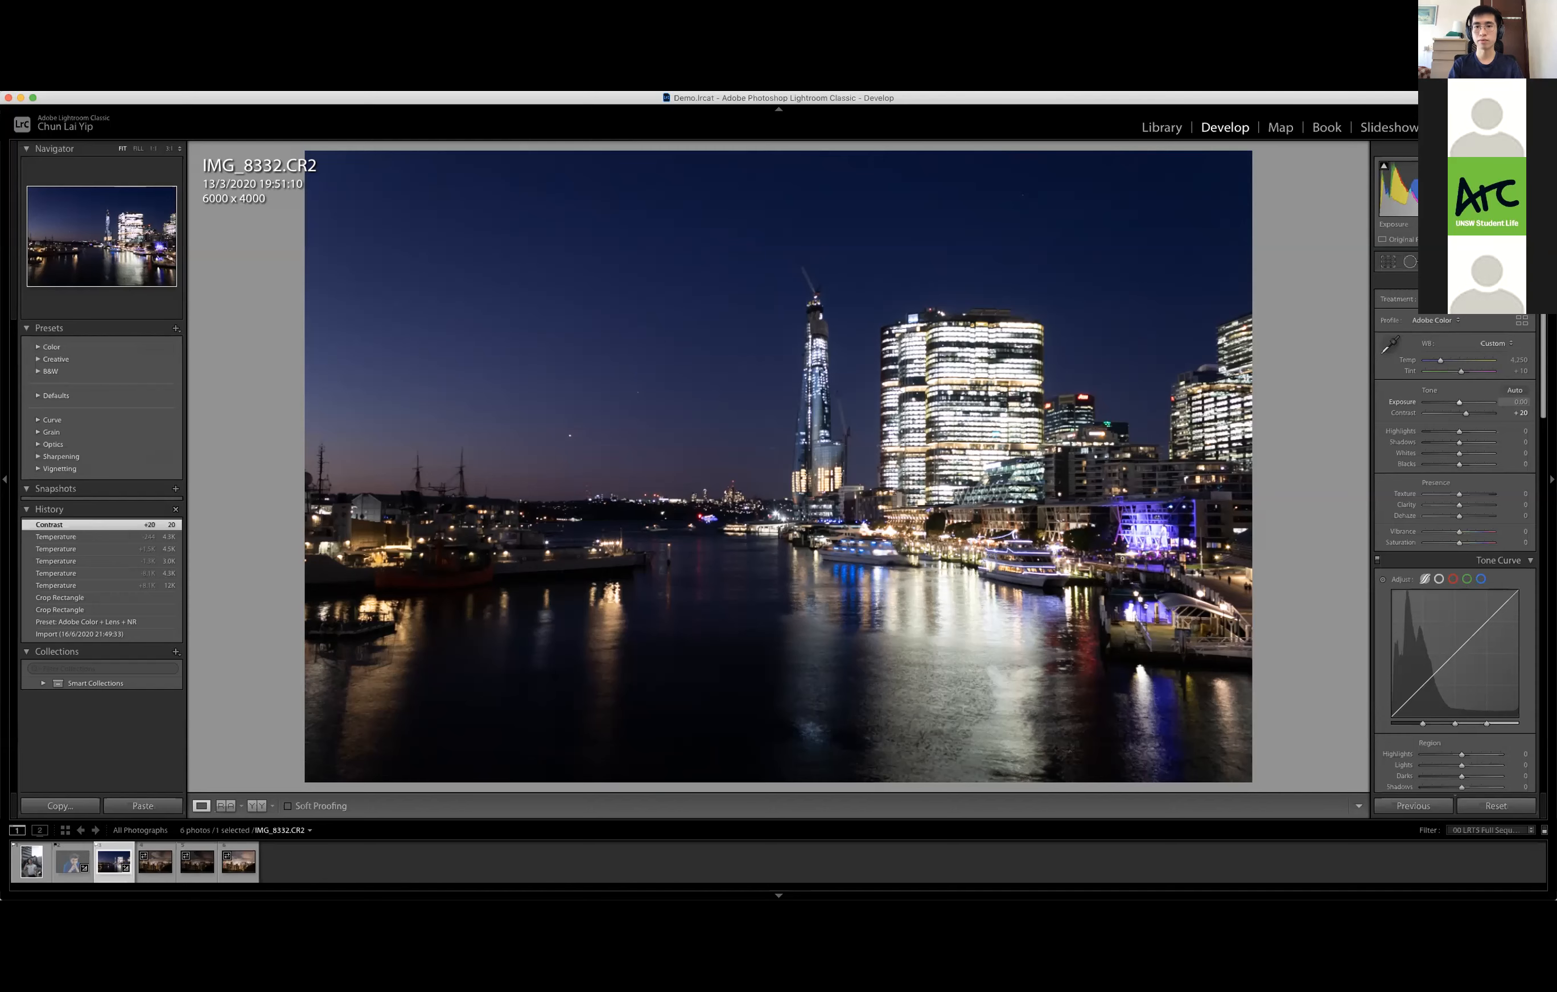
drag(1460, 402, 1466, 404)
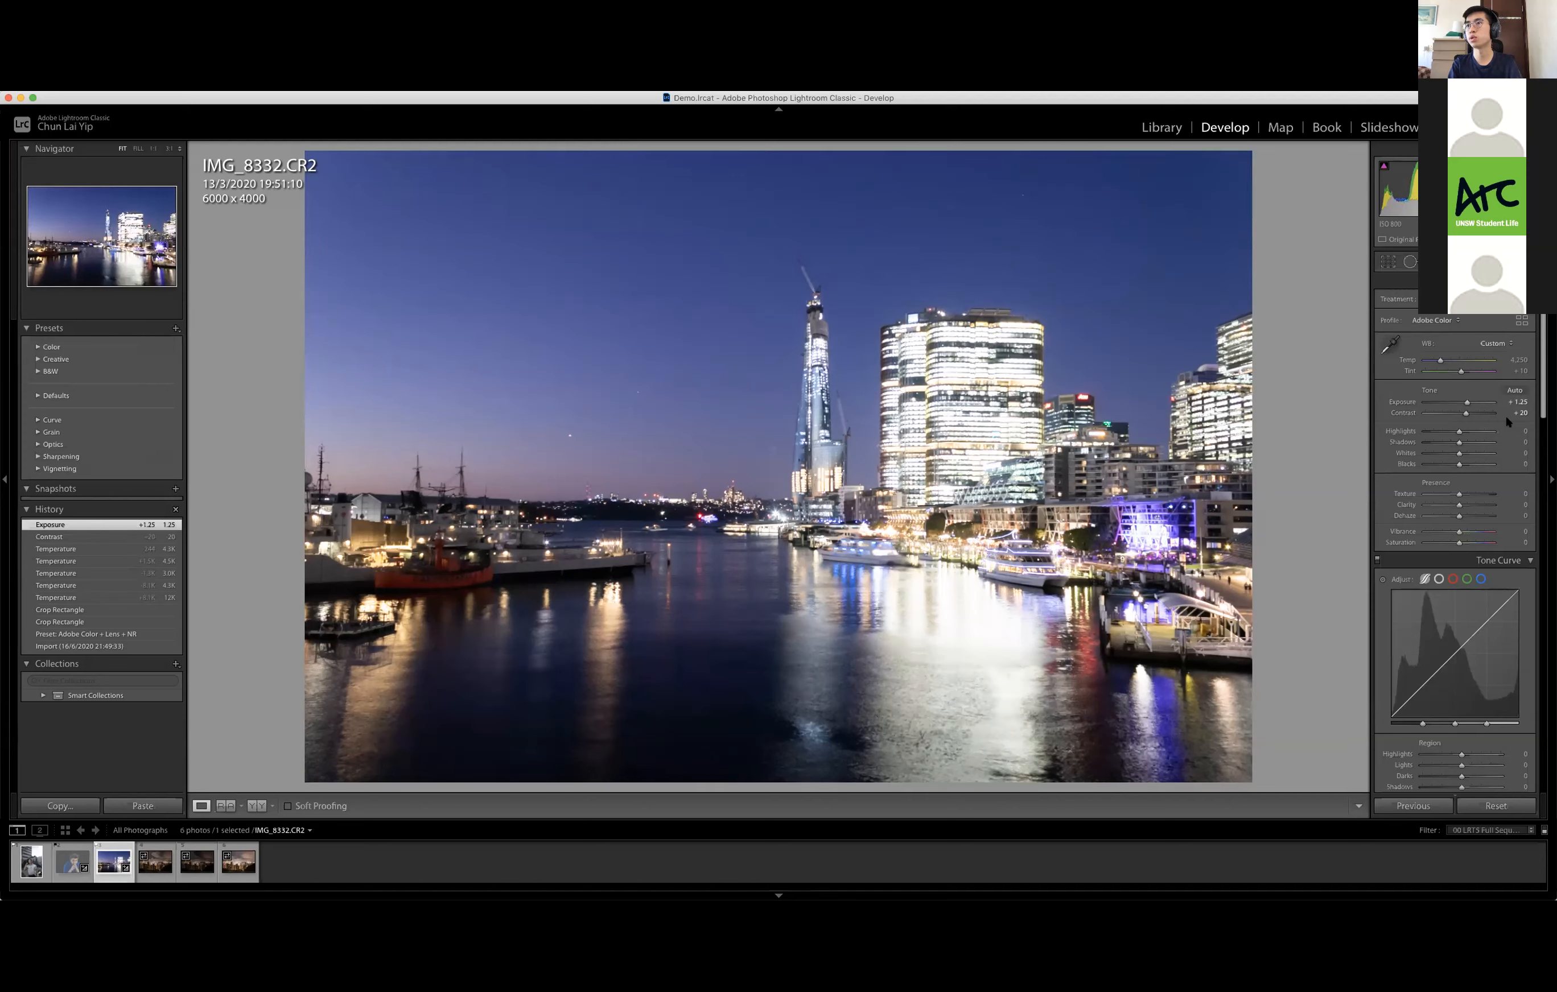
click(1425, 432)
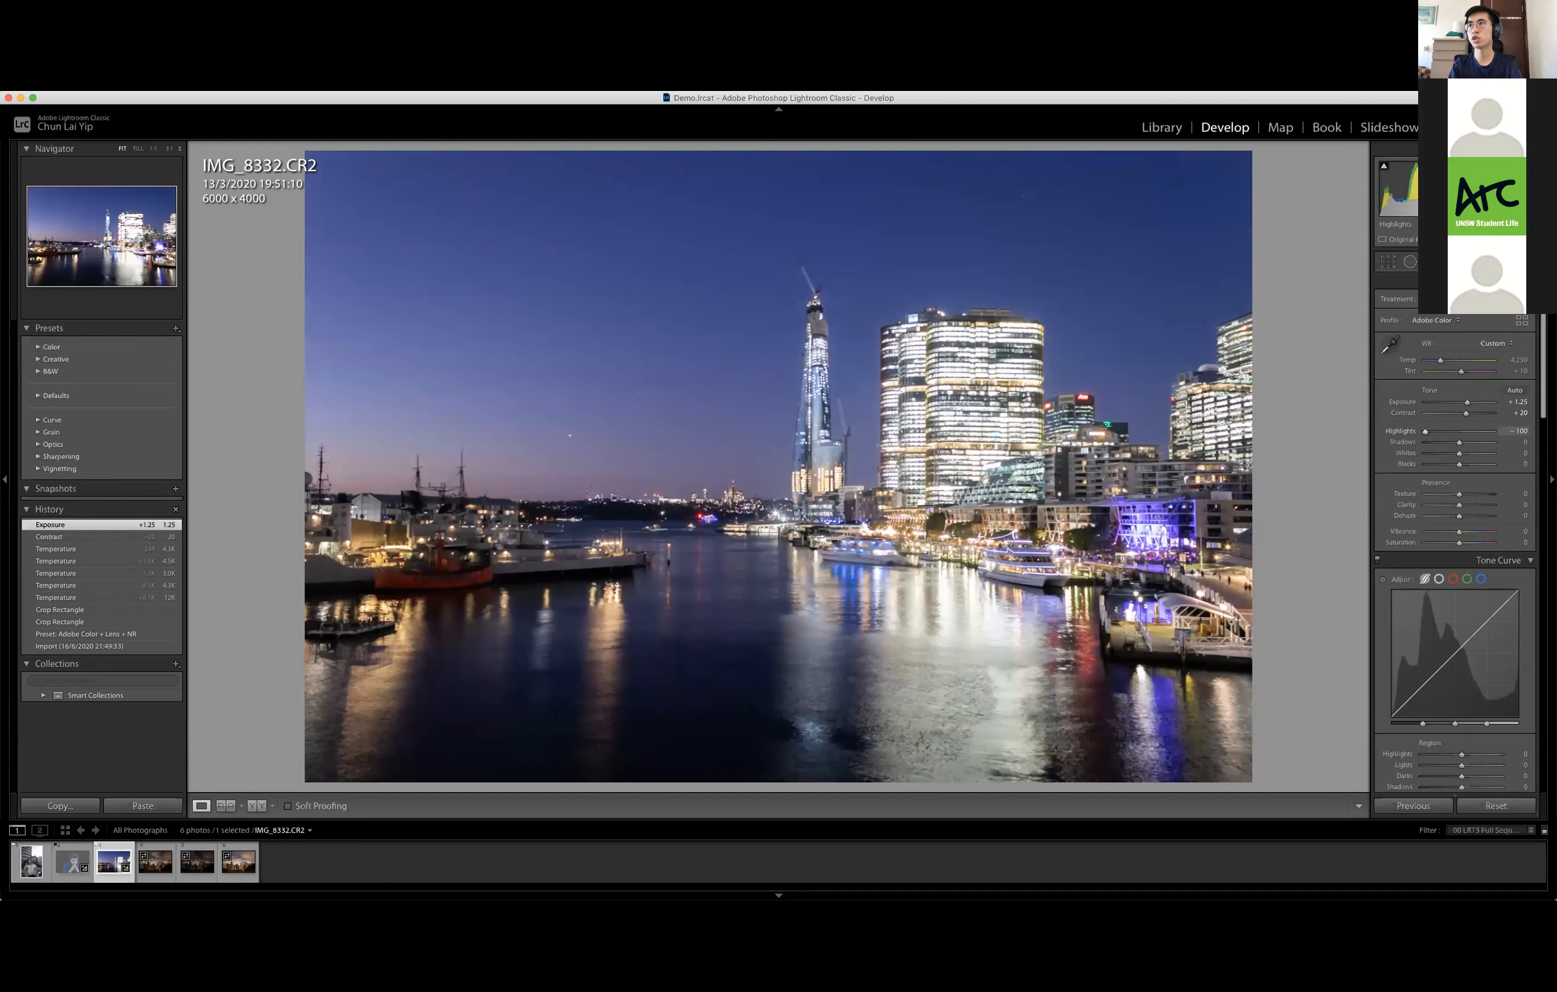
drag(1416, 431, 1477, 443)
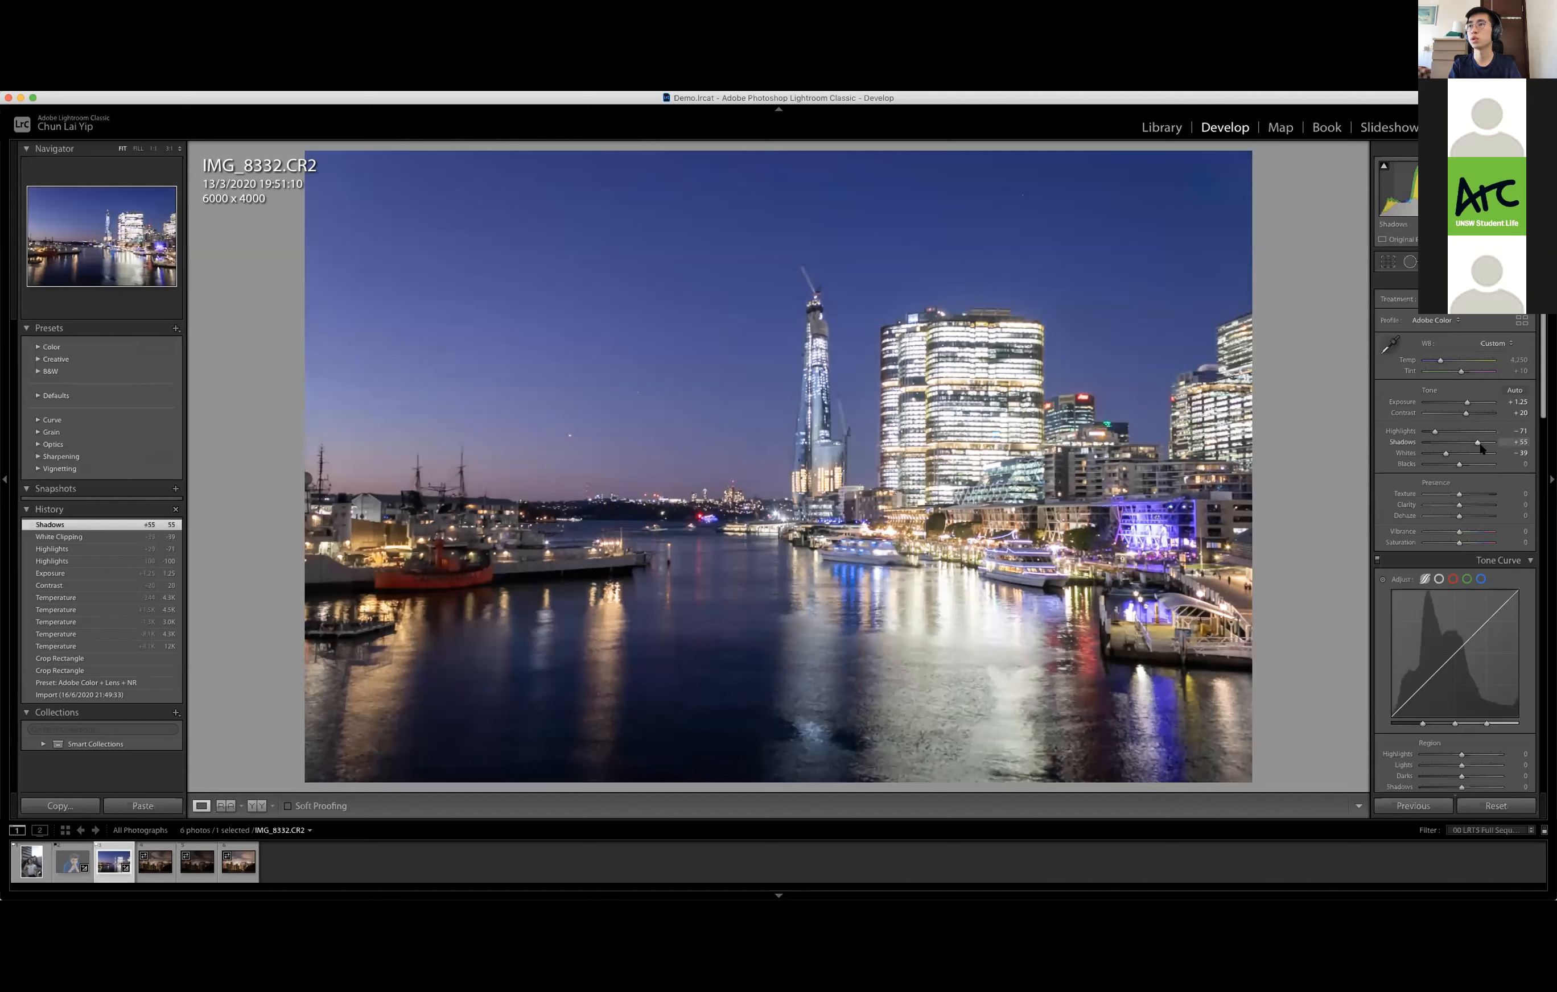
drag(1476, 442, 1485, 443)
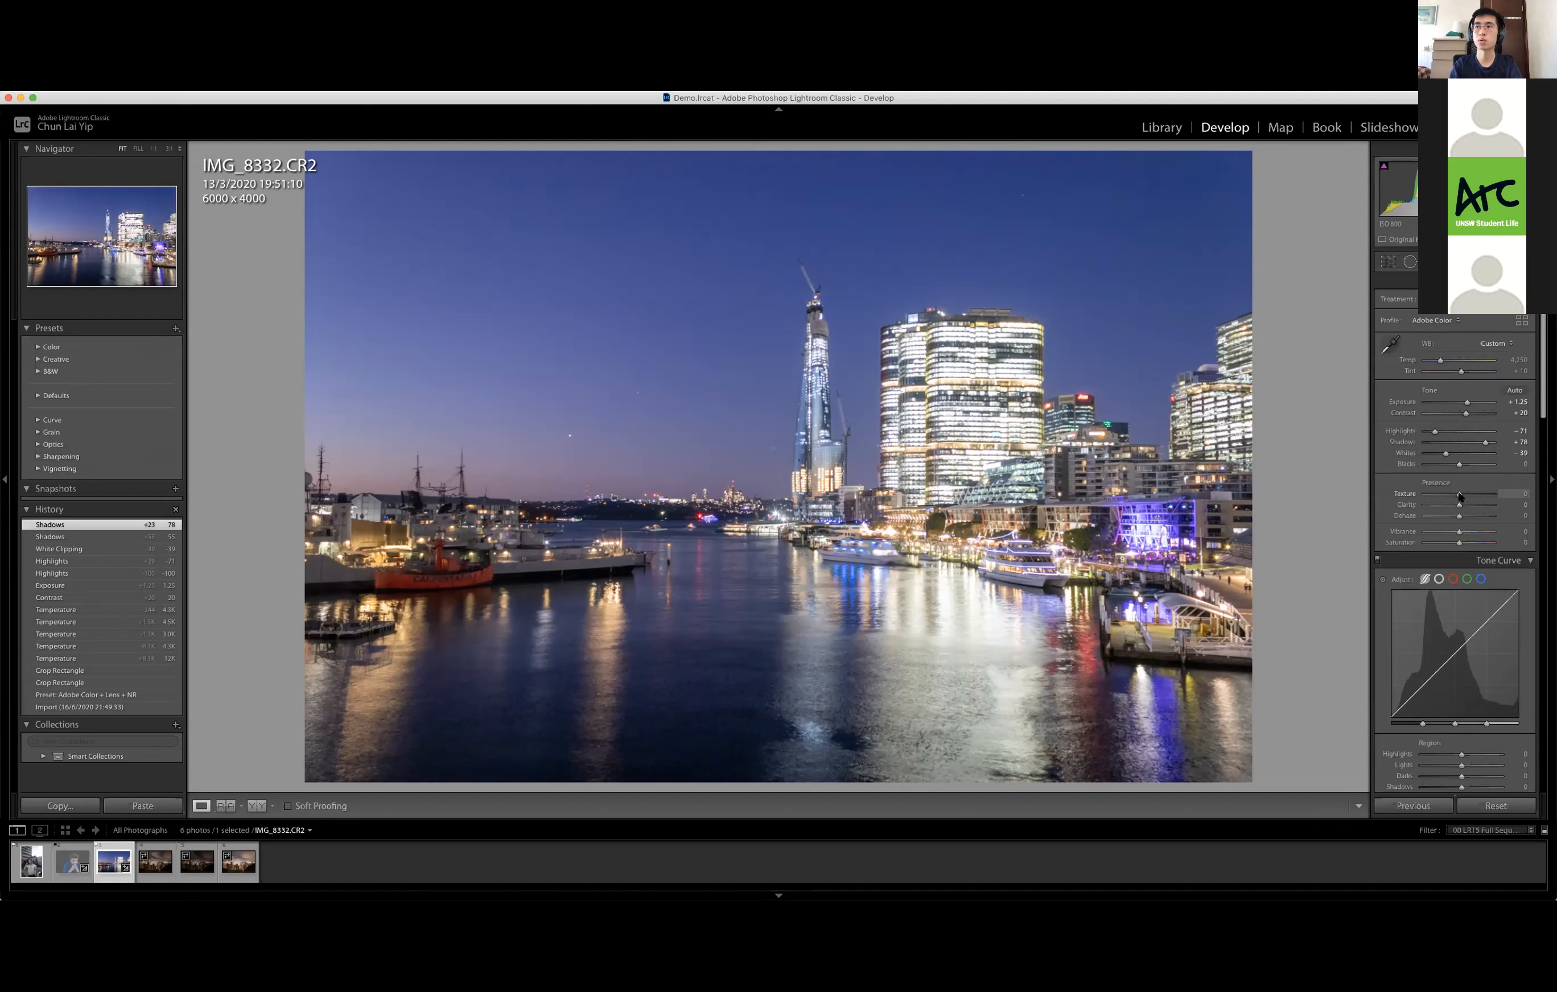
Set the photo's Texture to +14, Vibrance to +21 and Dehaze to +10
drag(1459, 495, 1464, 496)
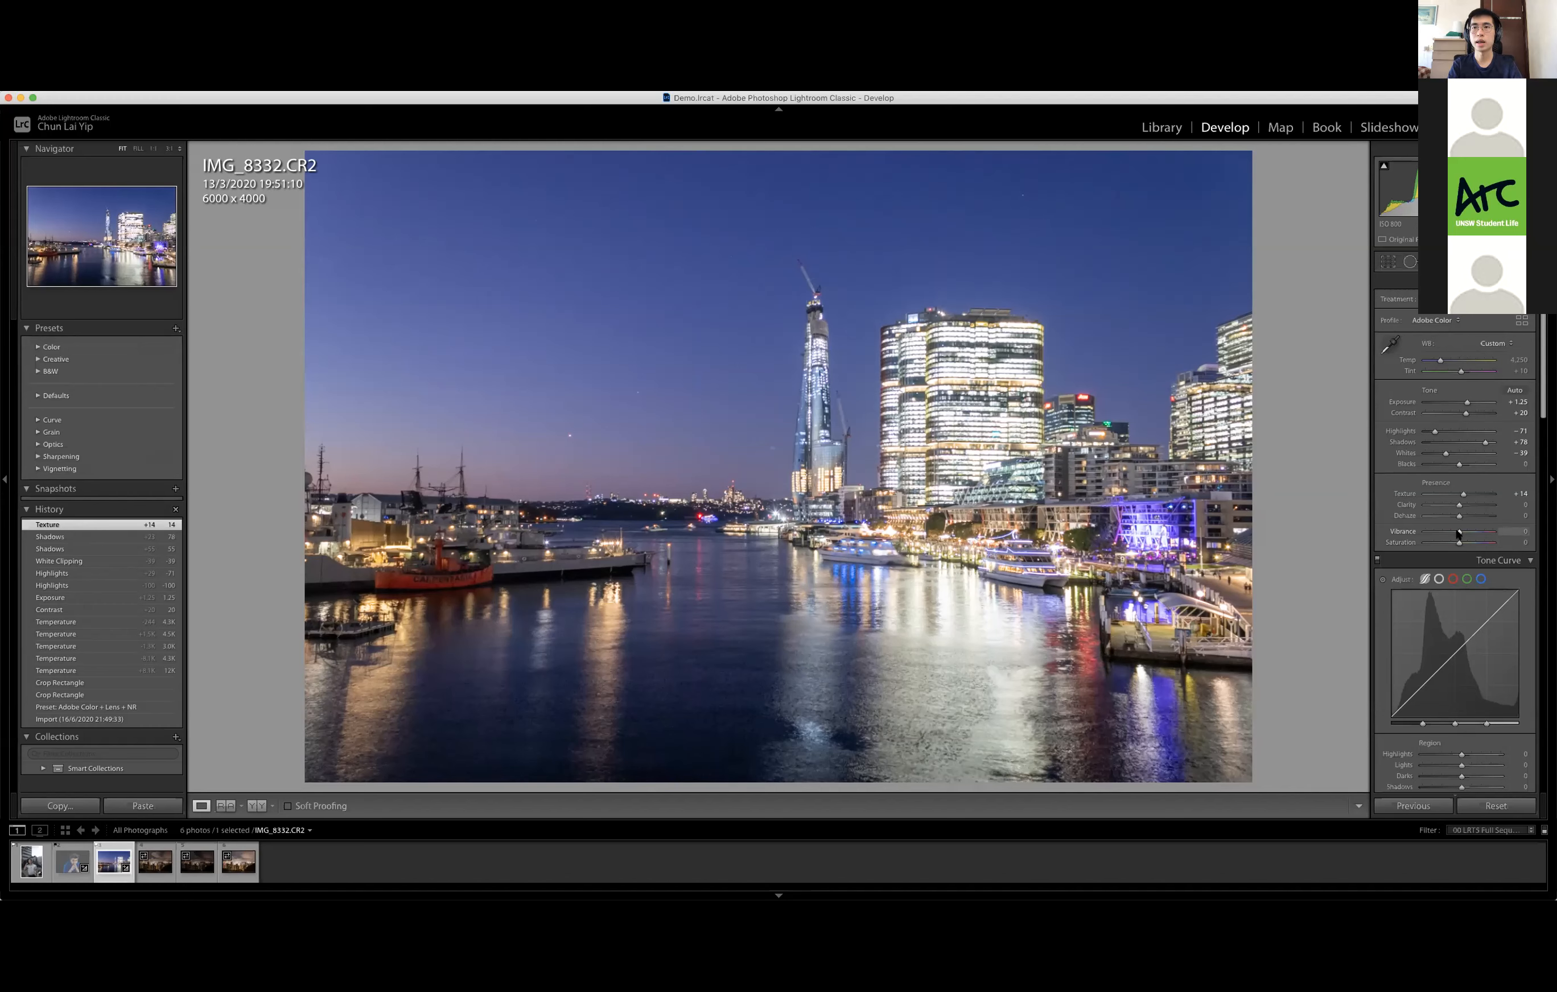
drag(1457, 534, 1465, 534)
drag(1464, 535, 1464, 518)
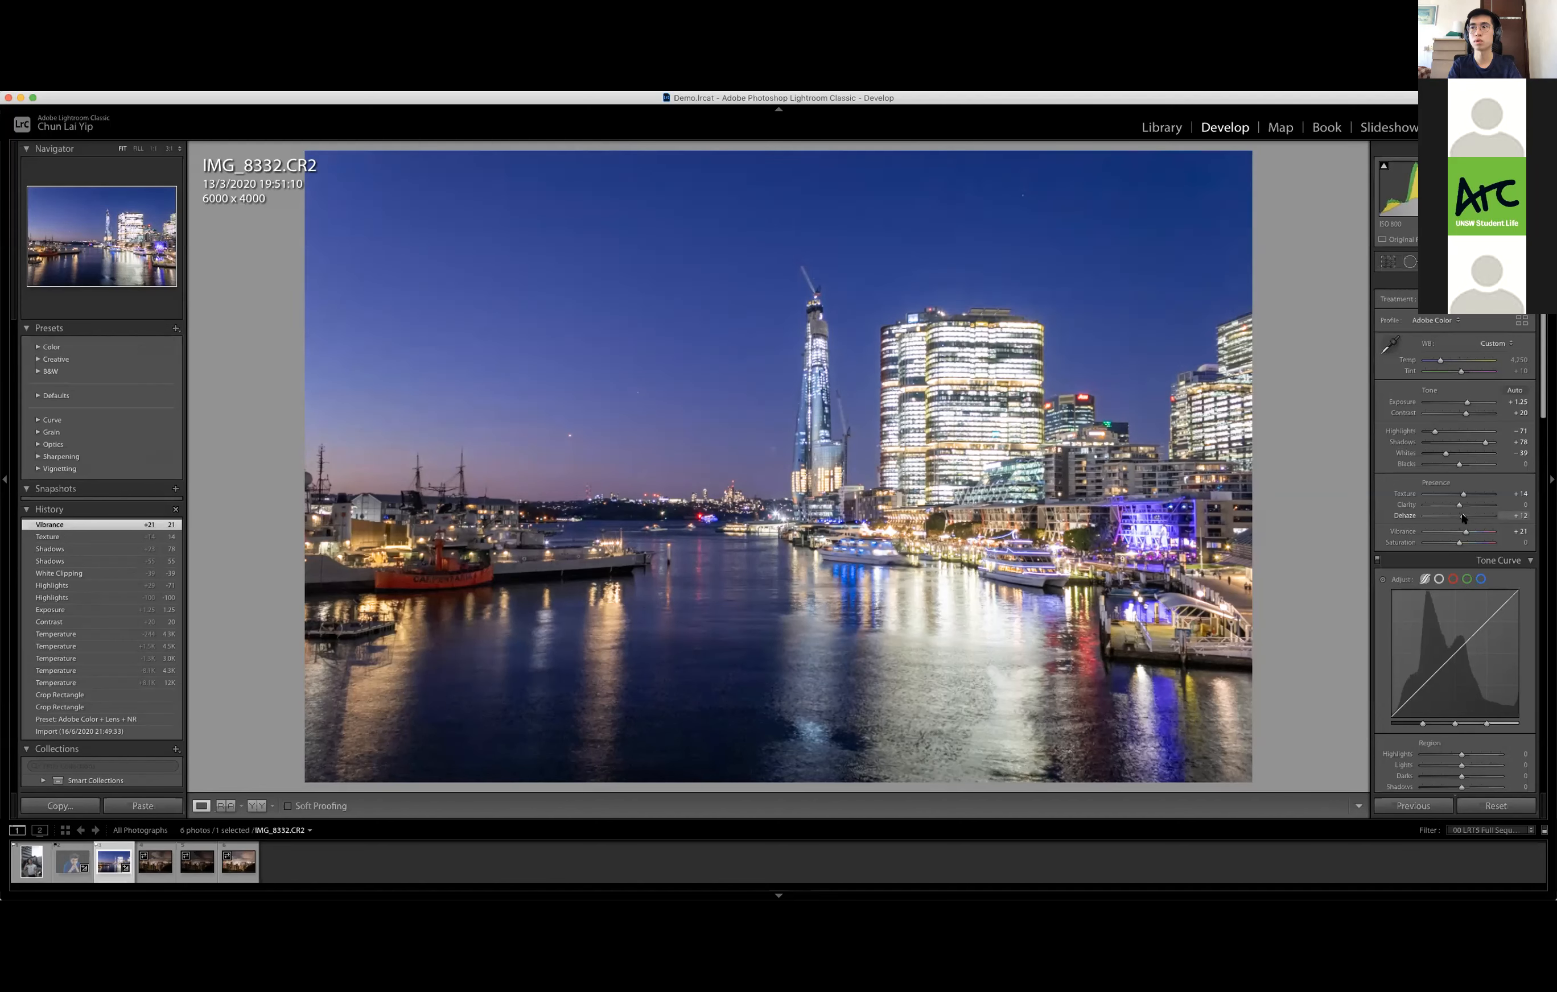
drag(1463, 518, 1463, 519)
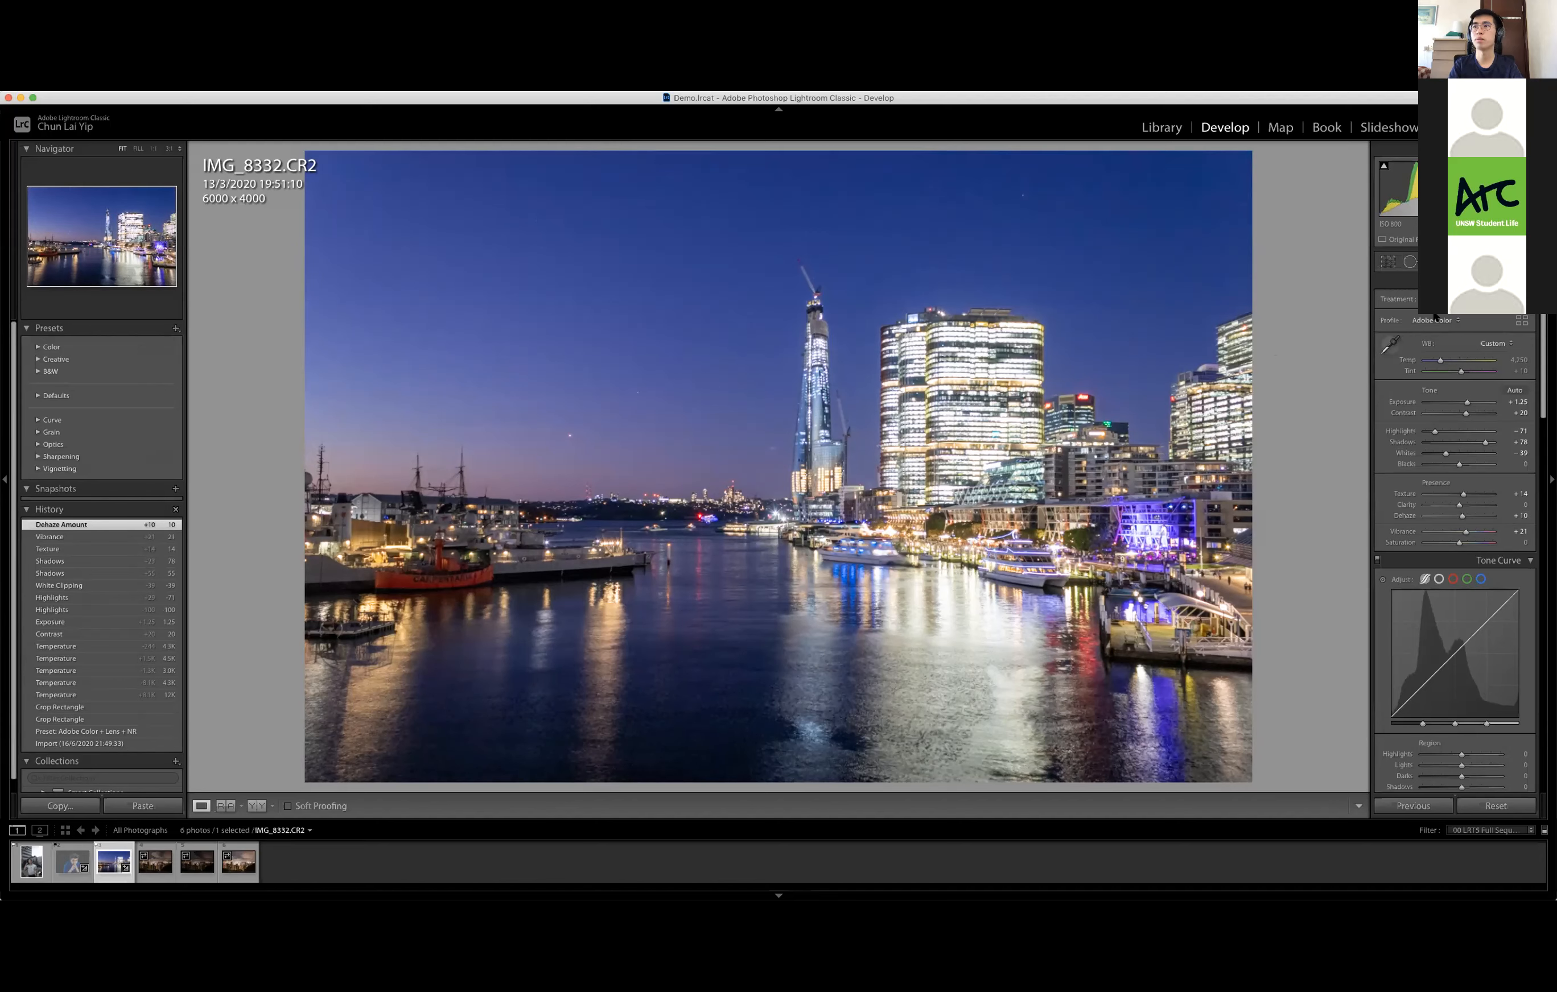
Remove three small spots from the sky with Spot Removal and return to the whole photo
click(635, 404)
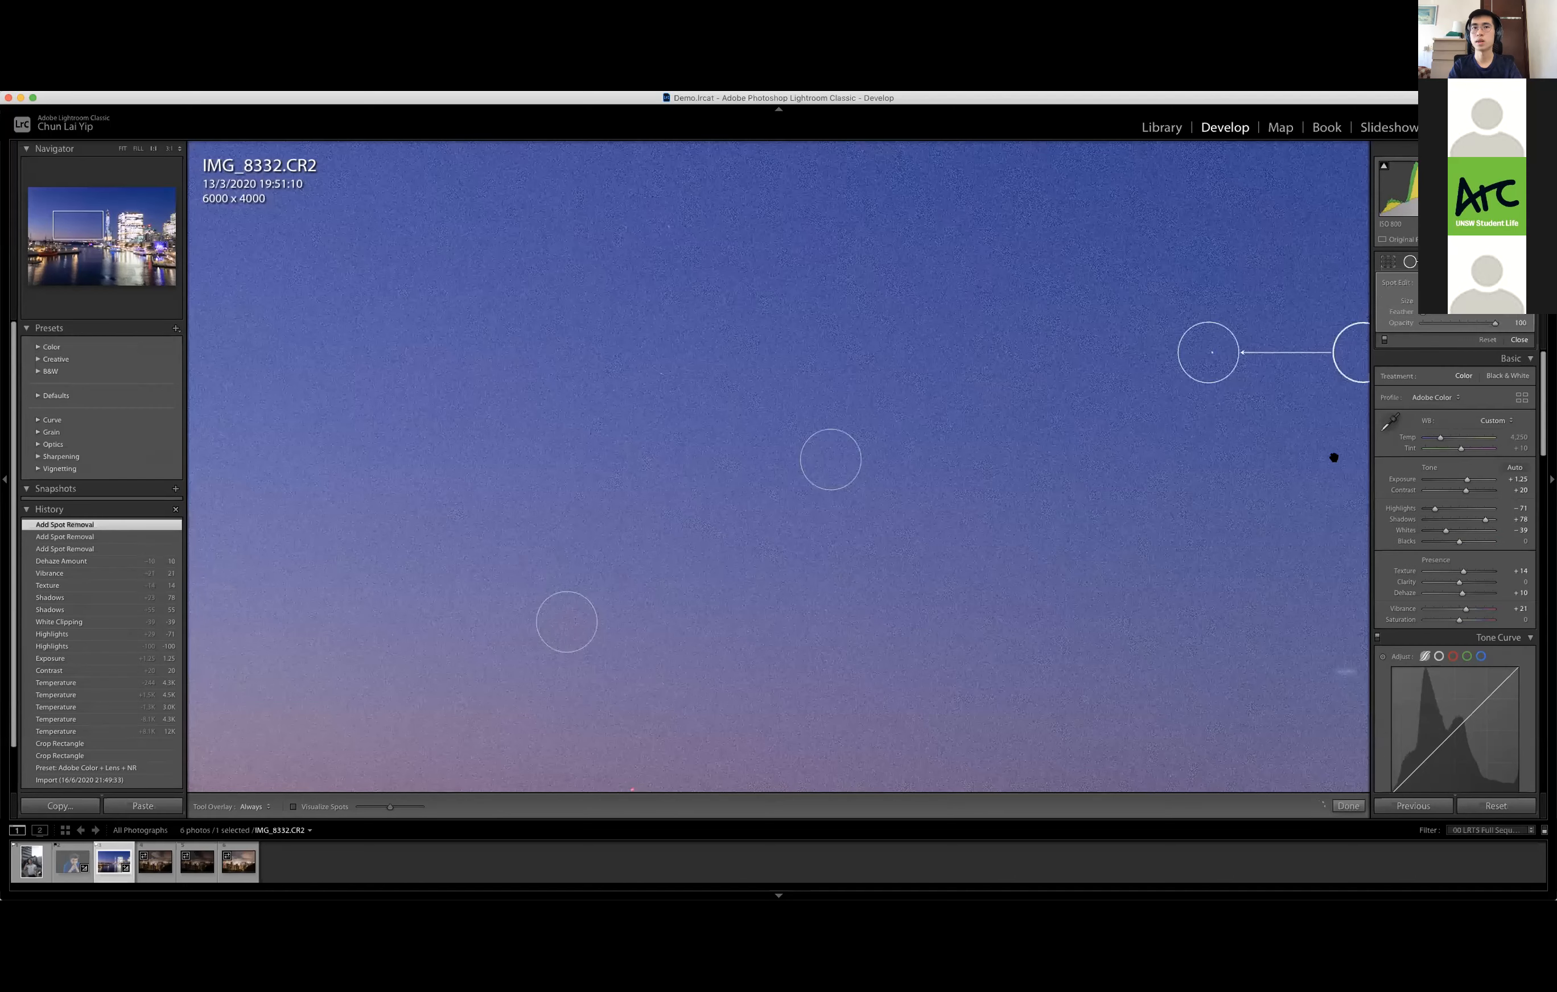
key(q)
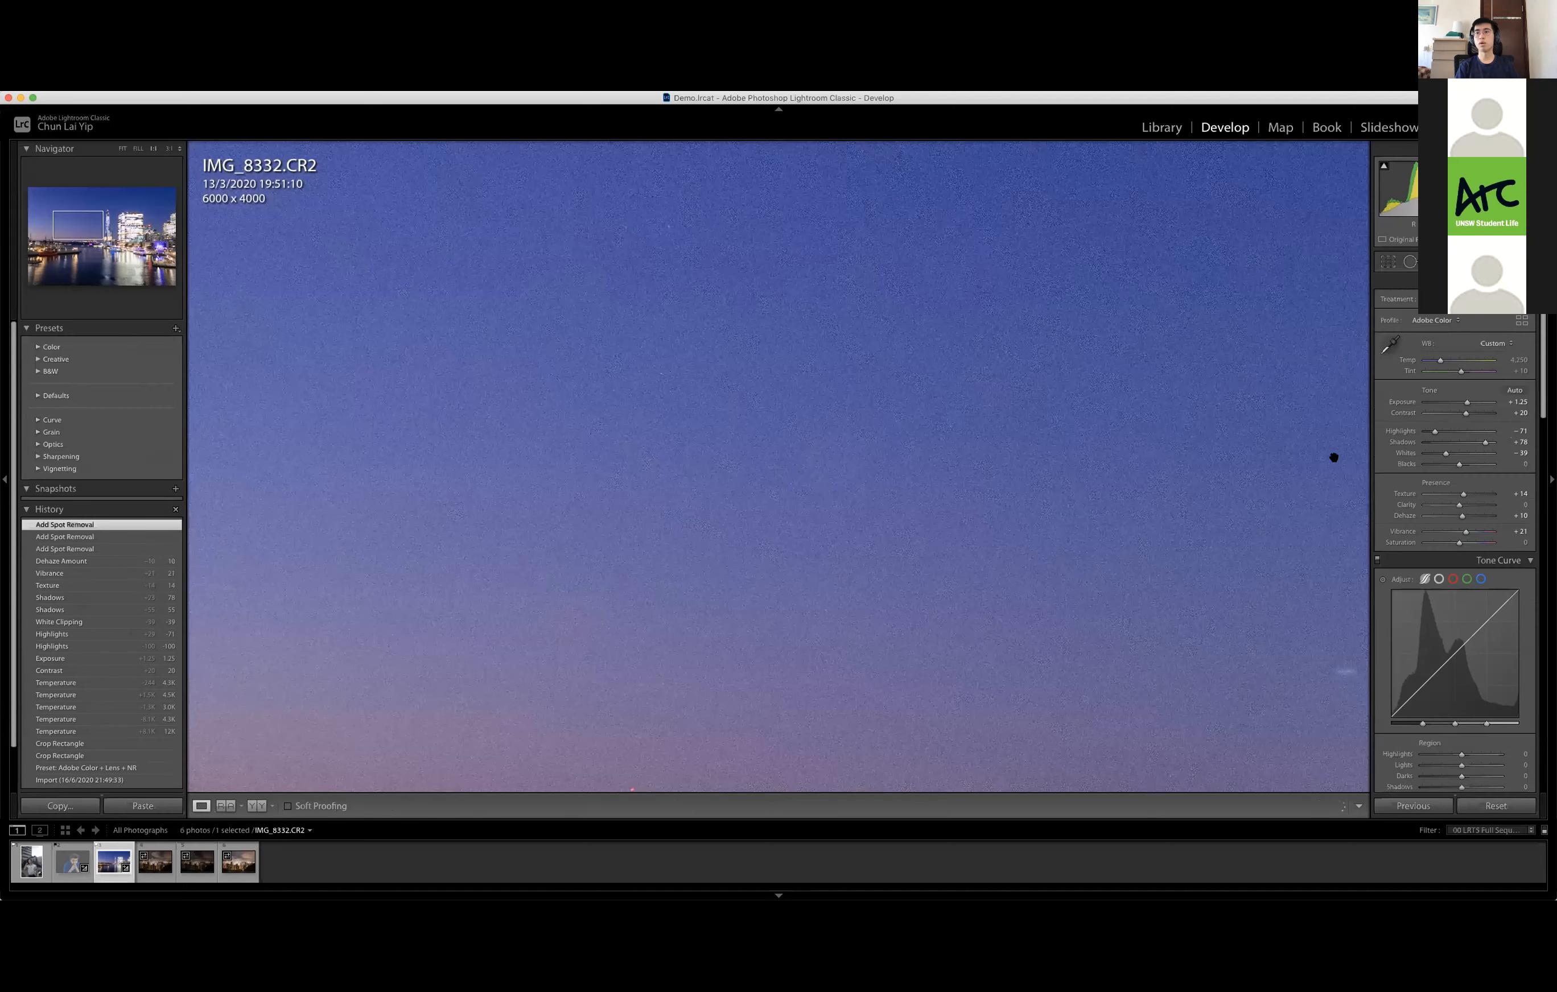
click(1333, 458)
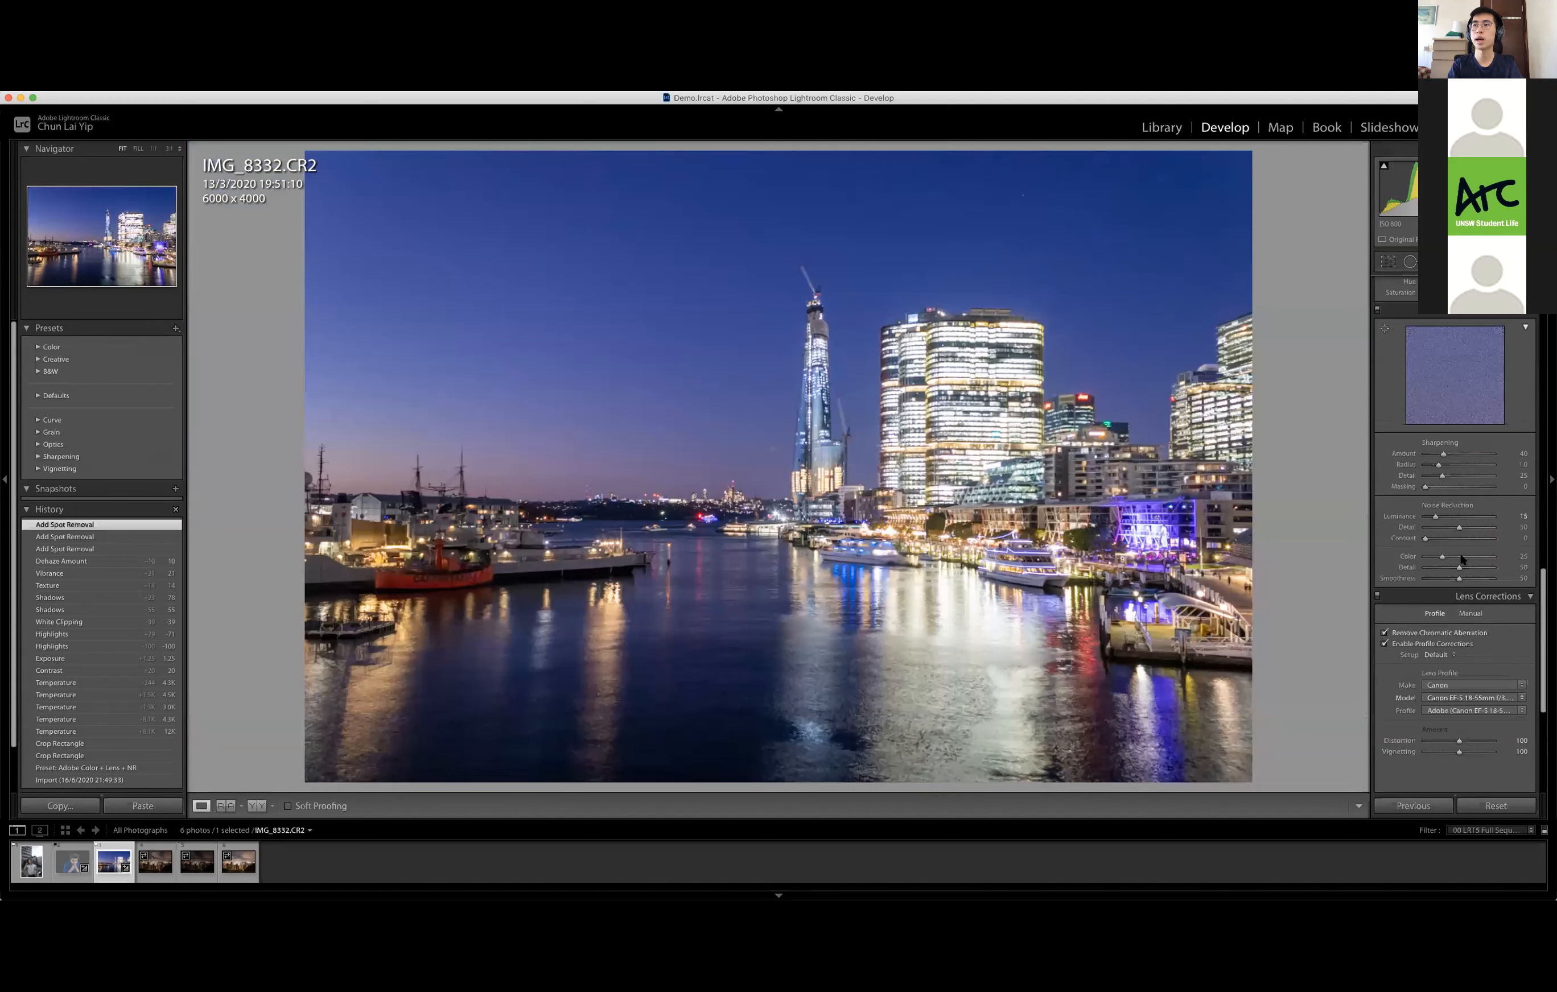
Check the photo's lens profile corrections, including the Distortion and Vignetting amounts
scroll(1450, 557, down, 2)
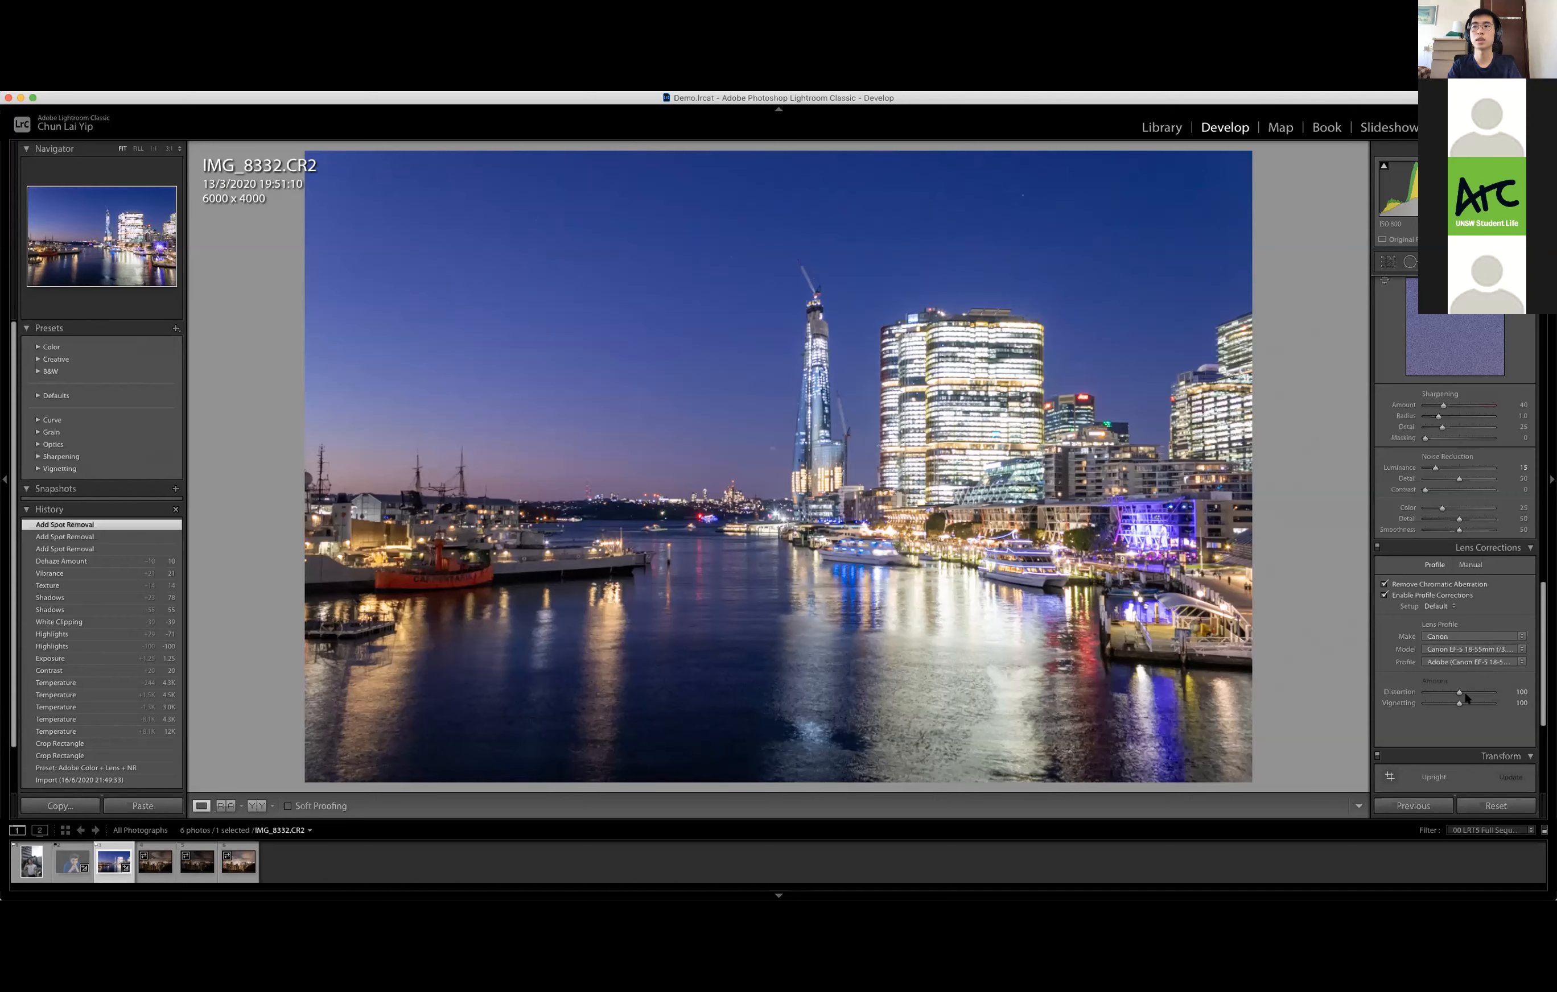
mouse_move(1480, 693)
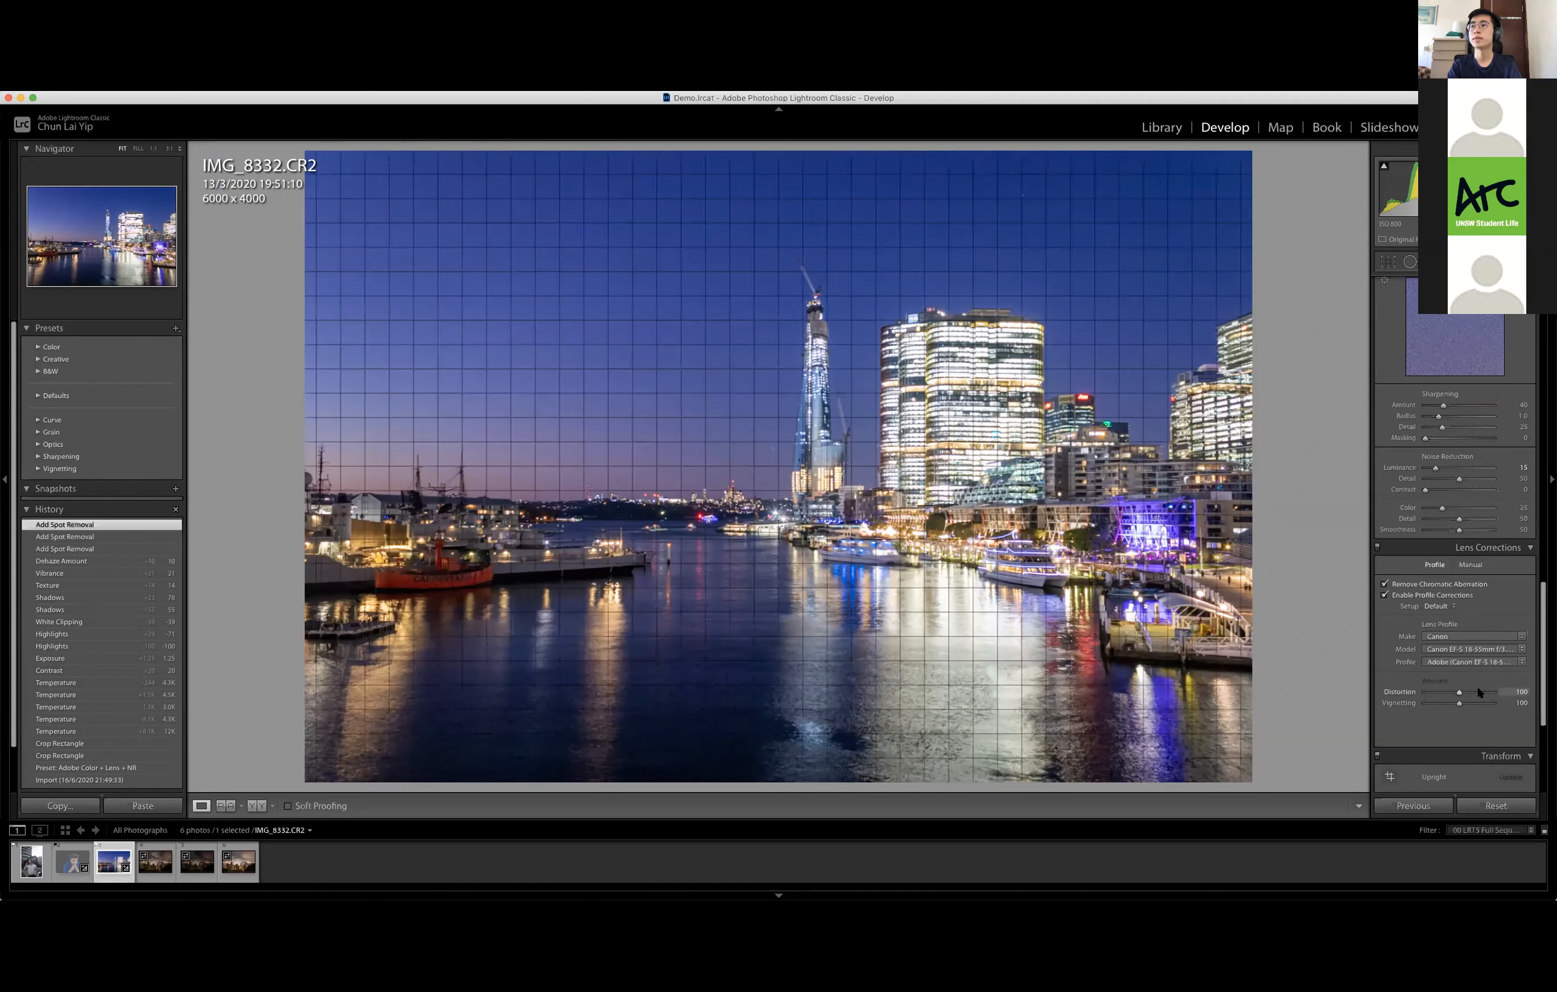
scroll(1472, 680, up, 3)
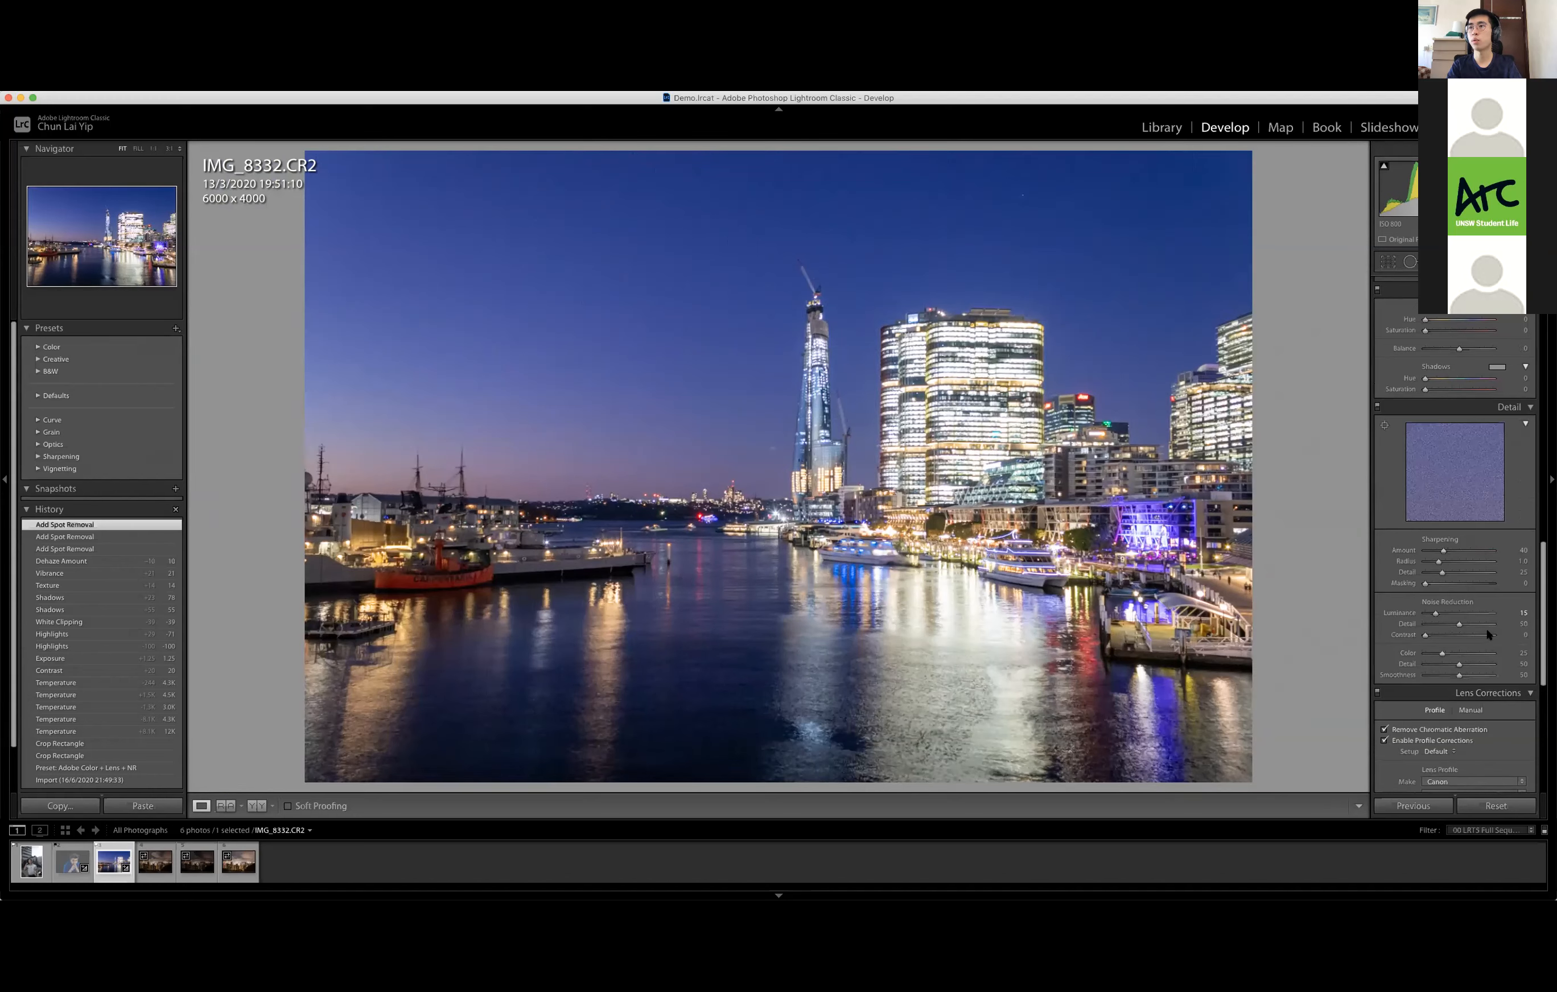
Try yellow and blue Split Toning tints on the highlights and settle on hue 45 with saturation 57
scroll(1477, 613, up, 6)
click(1497, 600)
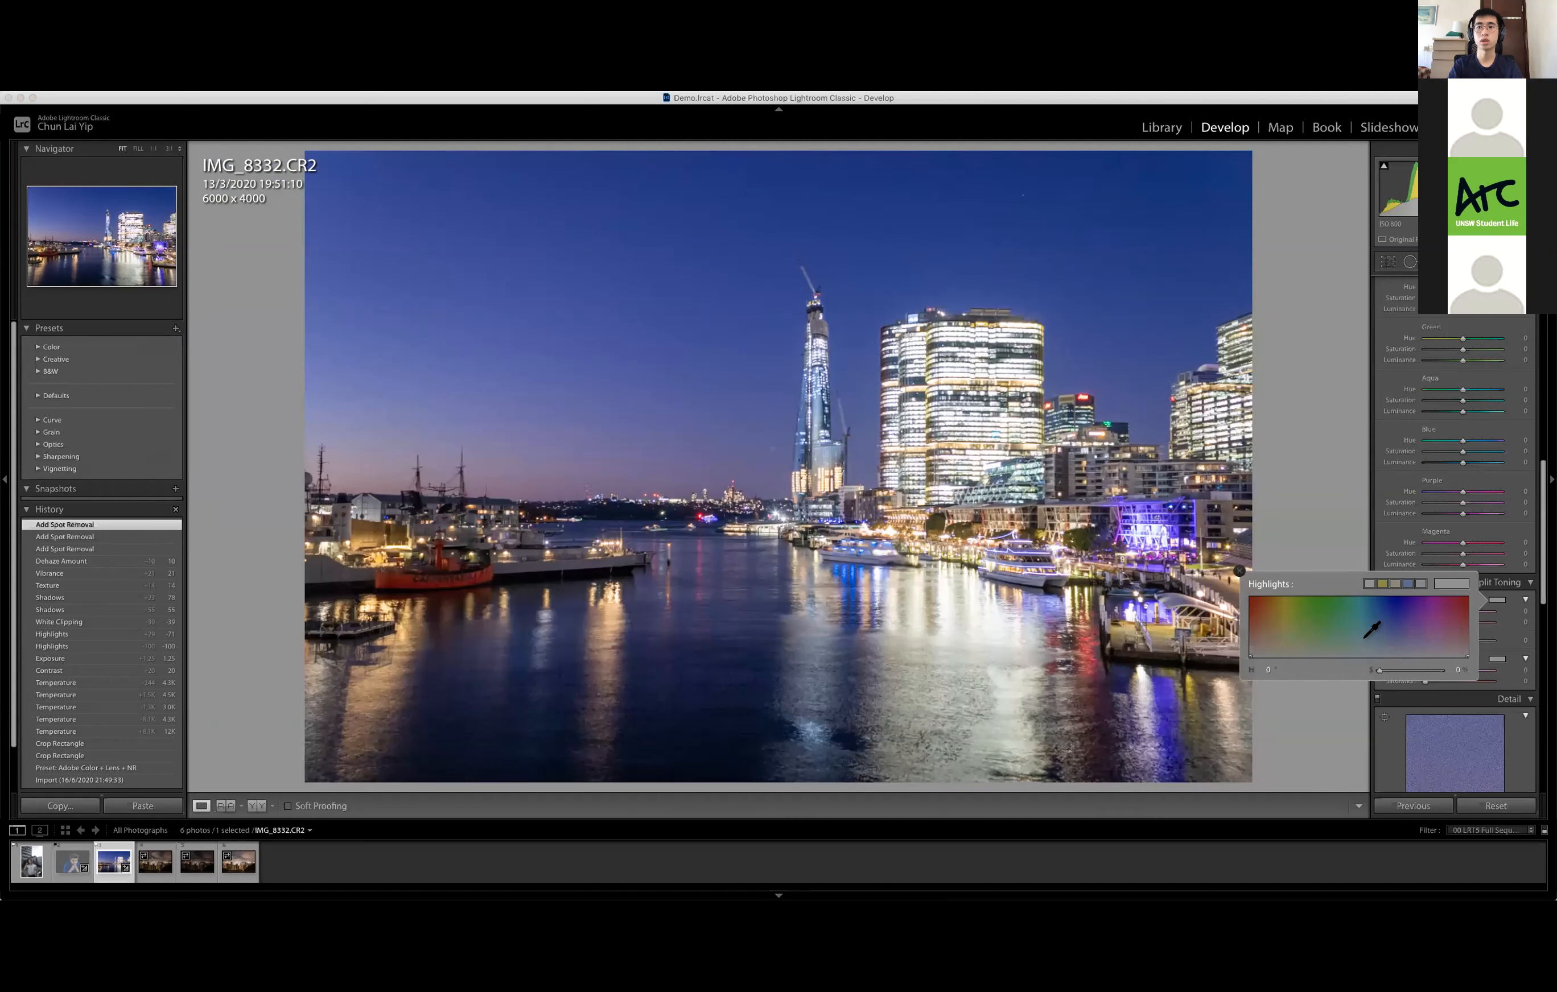
click(1273, 629)
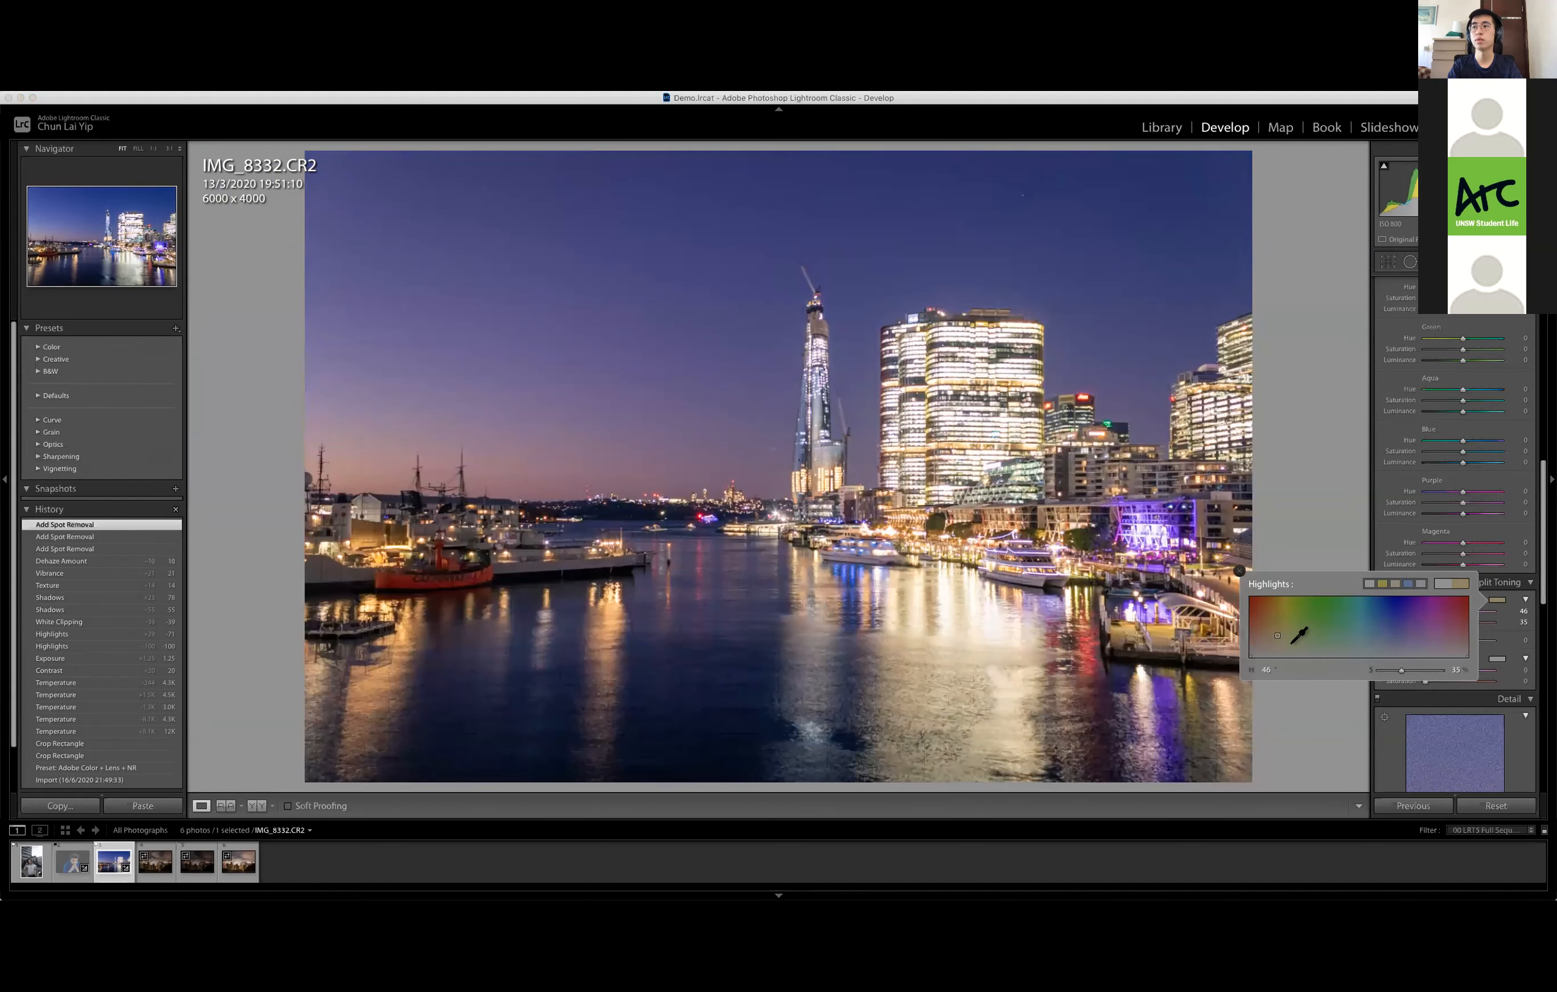
click(1388, 628)
drag(1387, 627, 1382, 623)
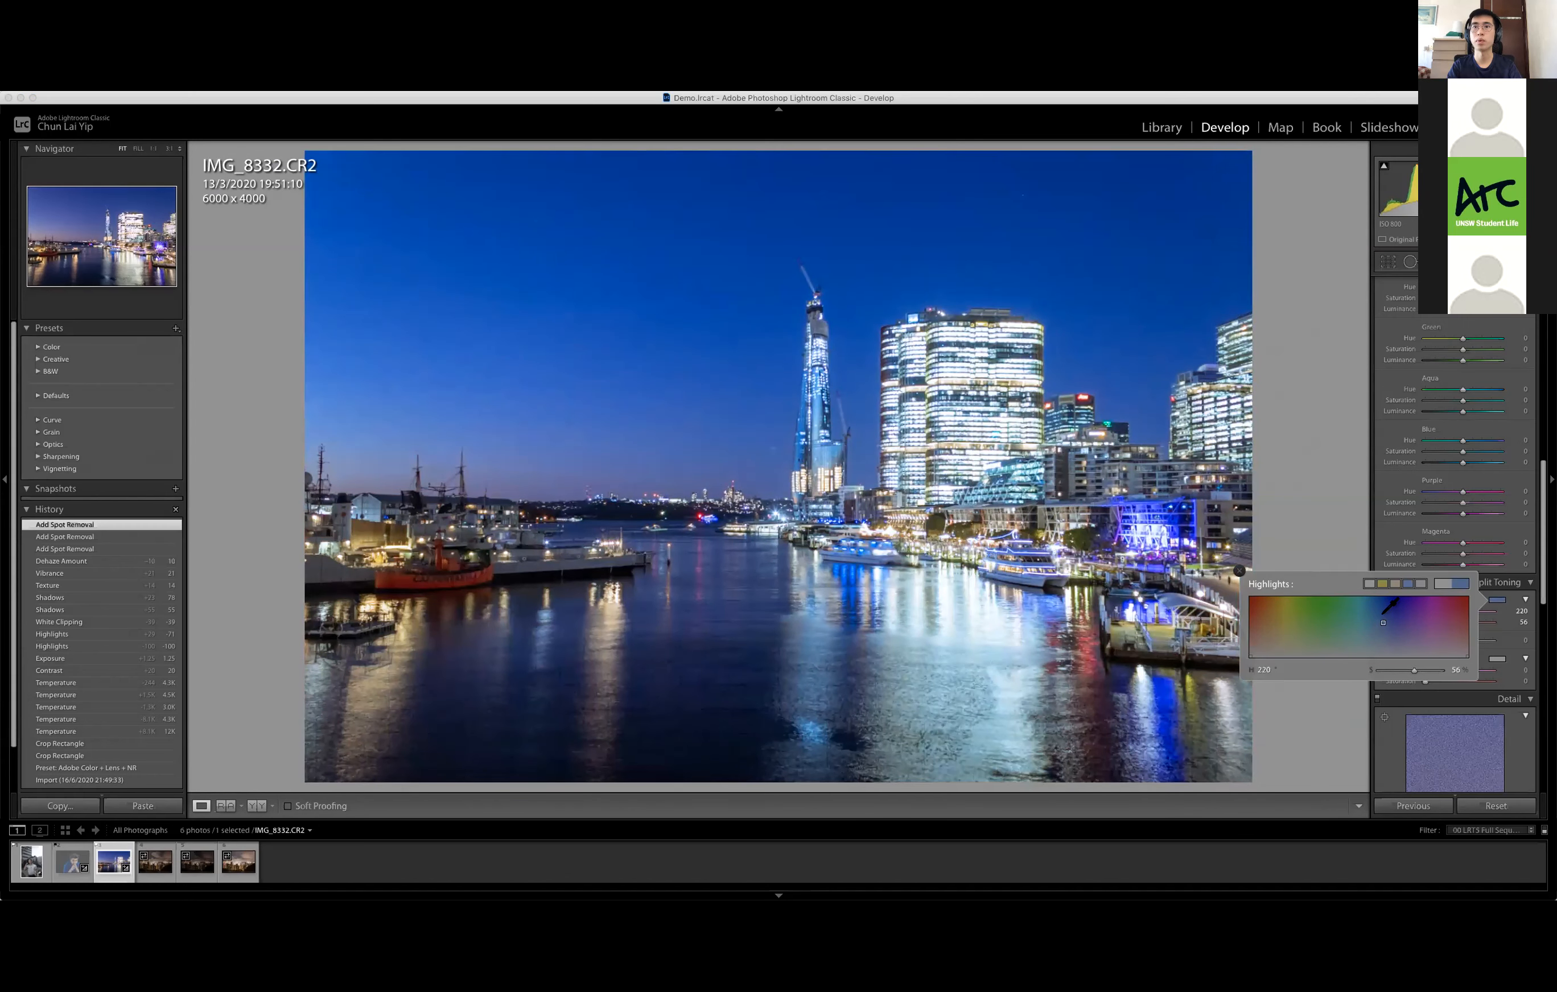
click(1384, 618)
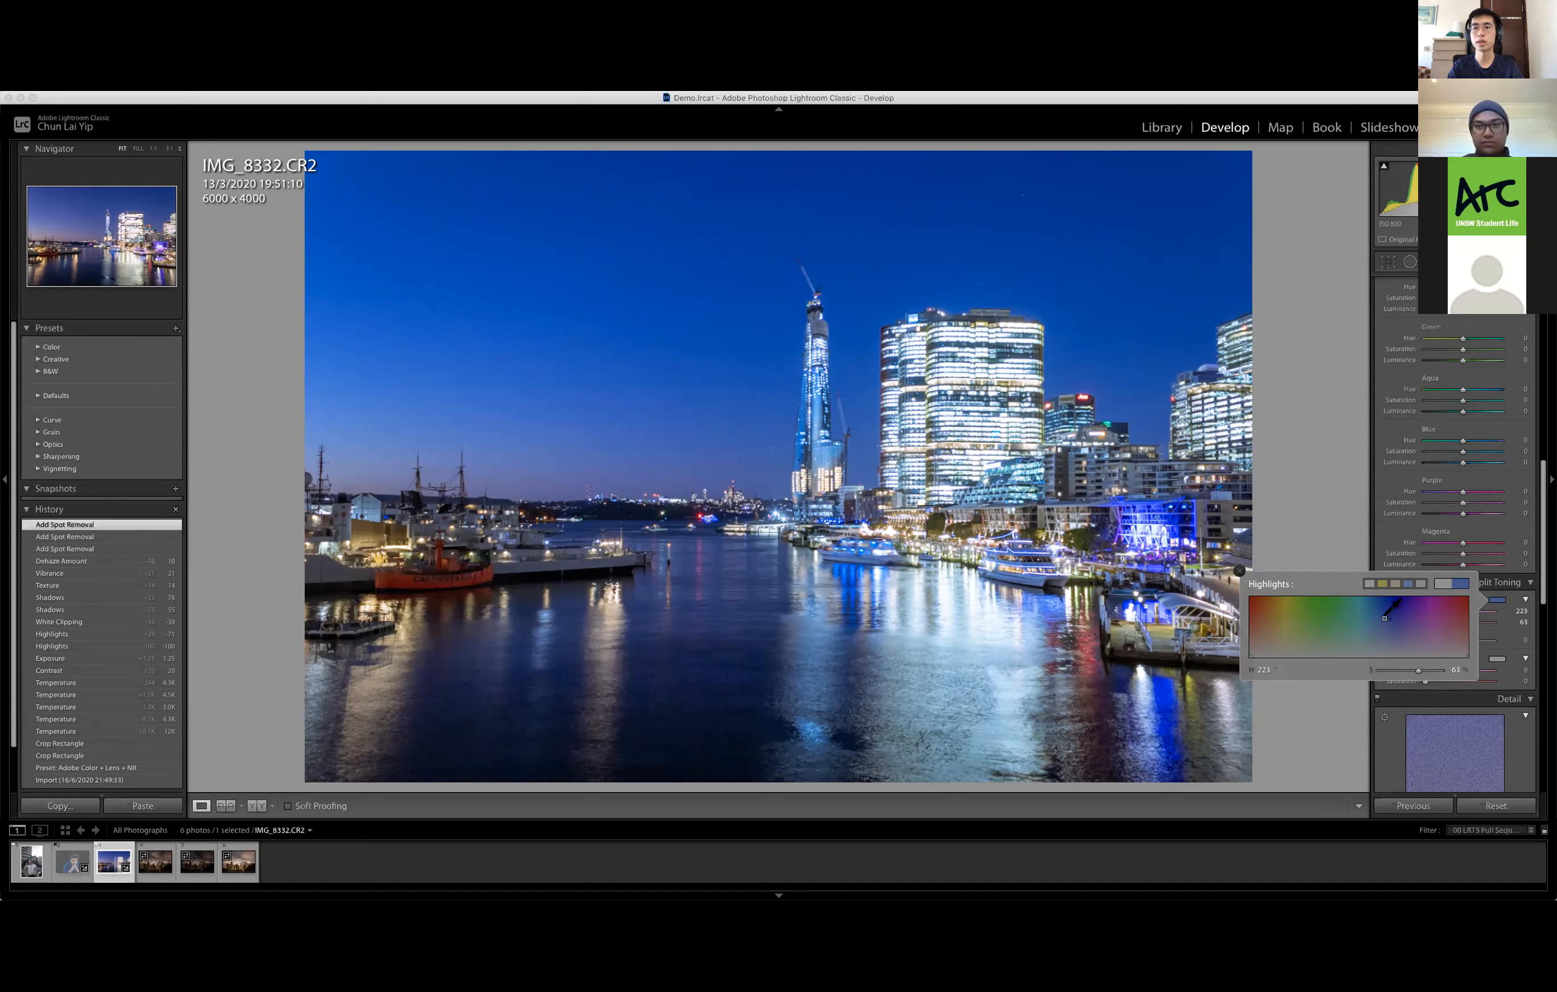
drag(1385, 618, 1278, 623)
click(1276, 622)
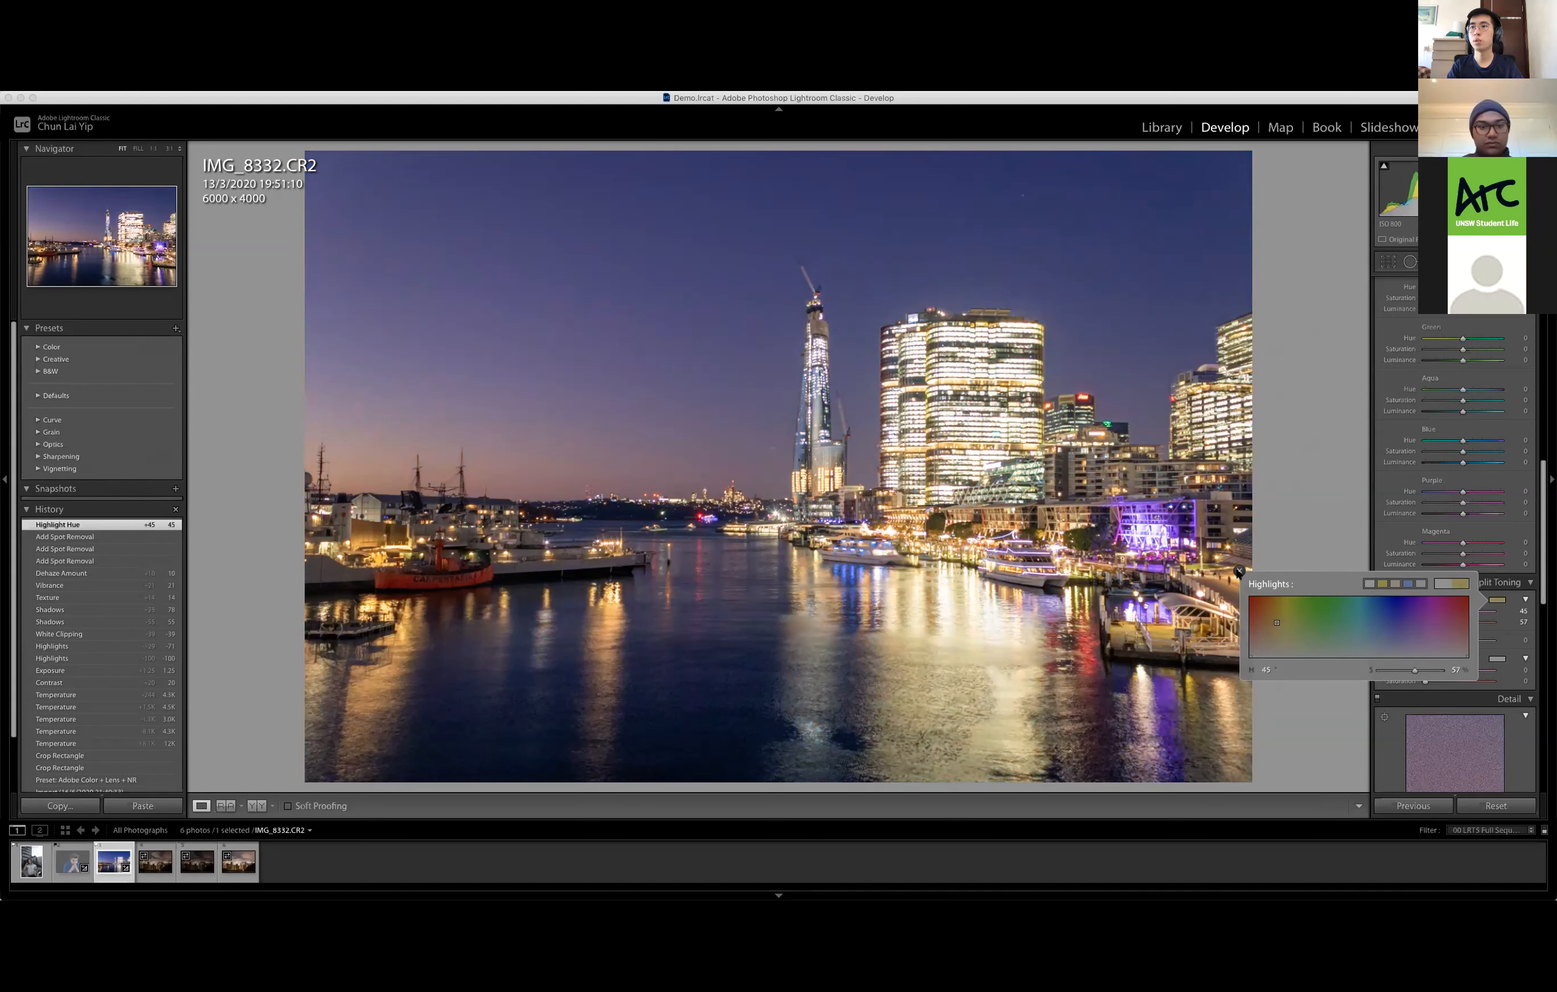
click(1491, 657)
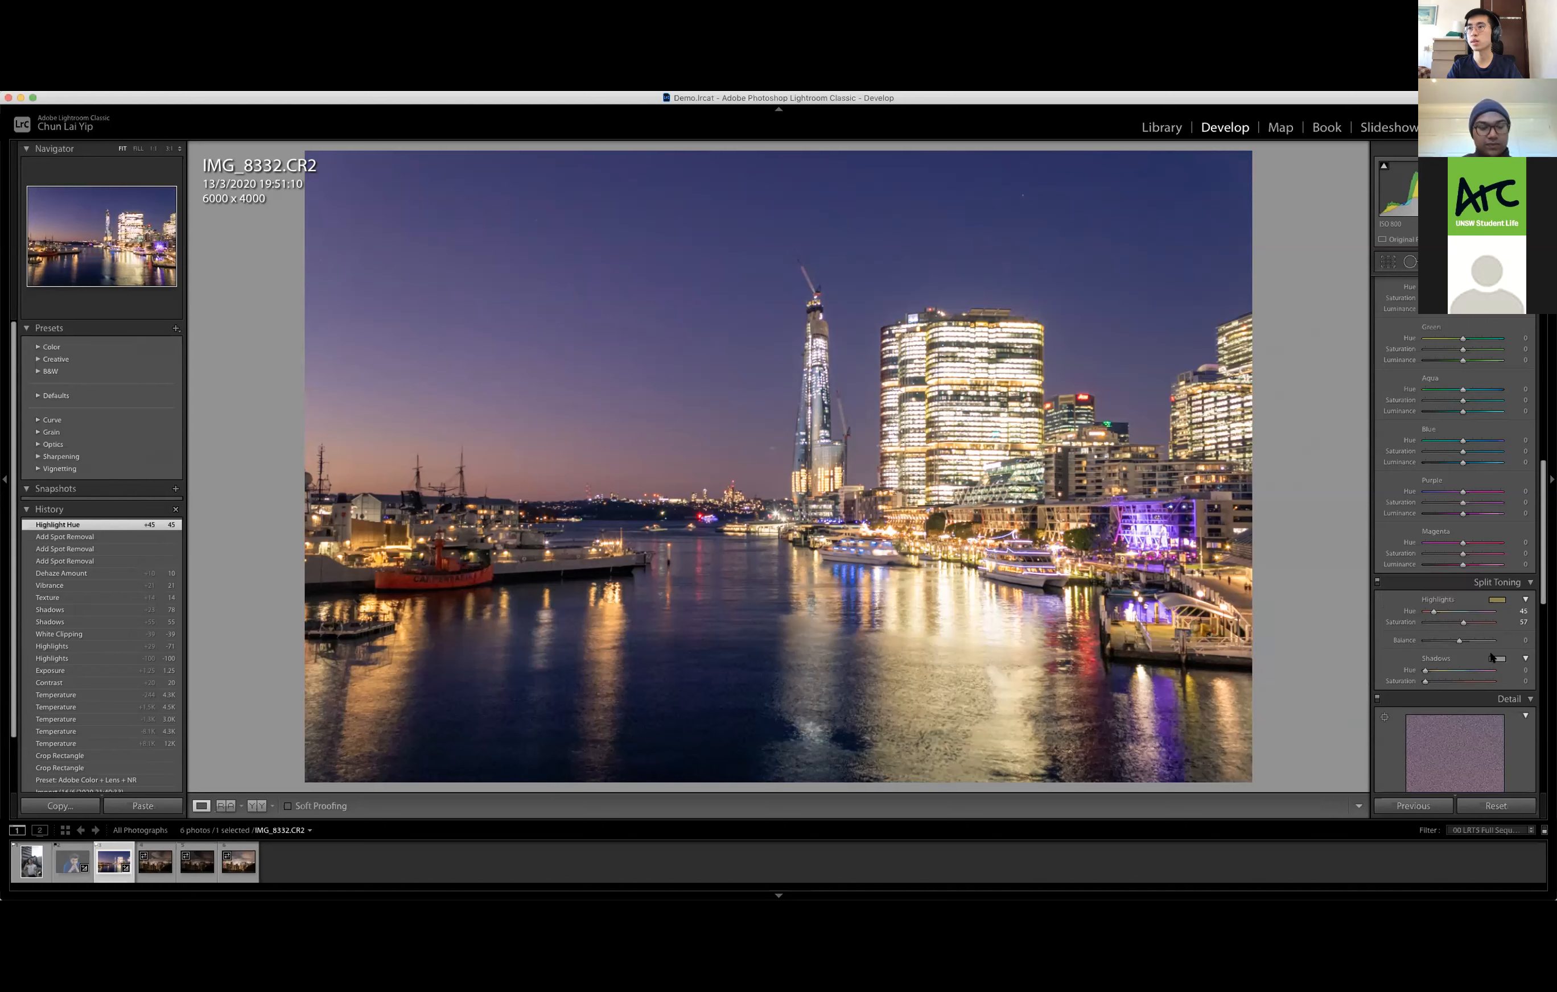
Tint the Split Toning shadows blue with hue 233 and saturation 43
click(1497, 660)
click(1389, 702)
click(1390, 697)
drag(1391, 694, 1393, 691)
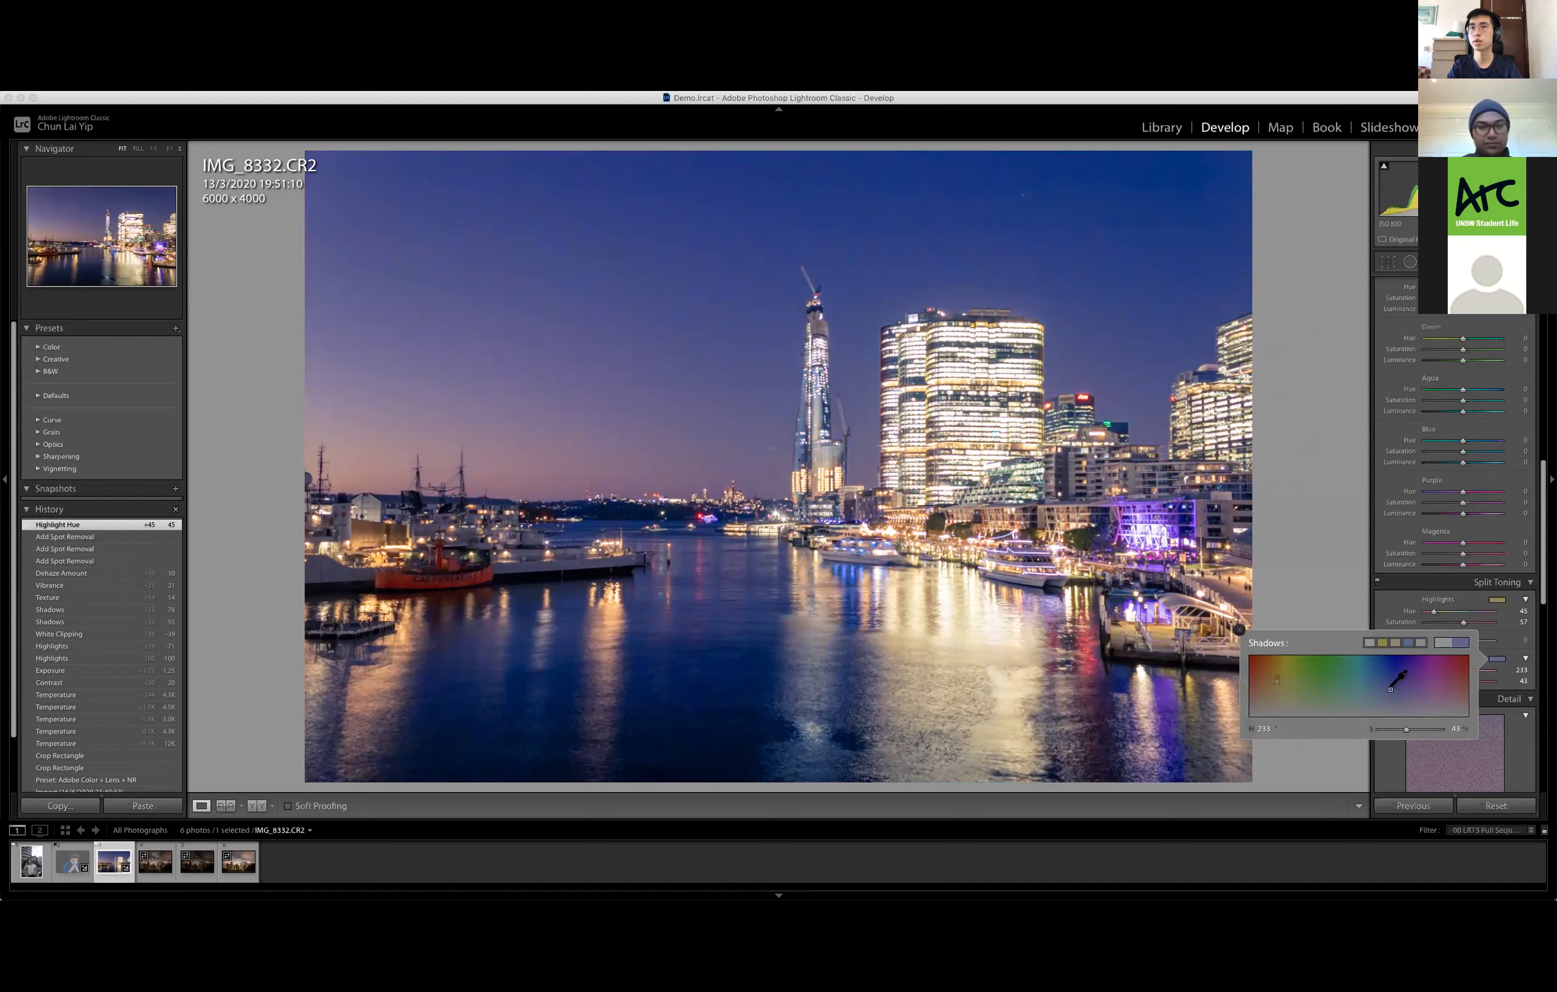
drag(1390, 689, 1390, 690)
click(1240, 629)
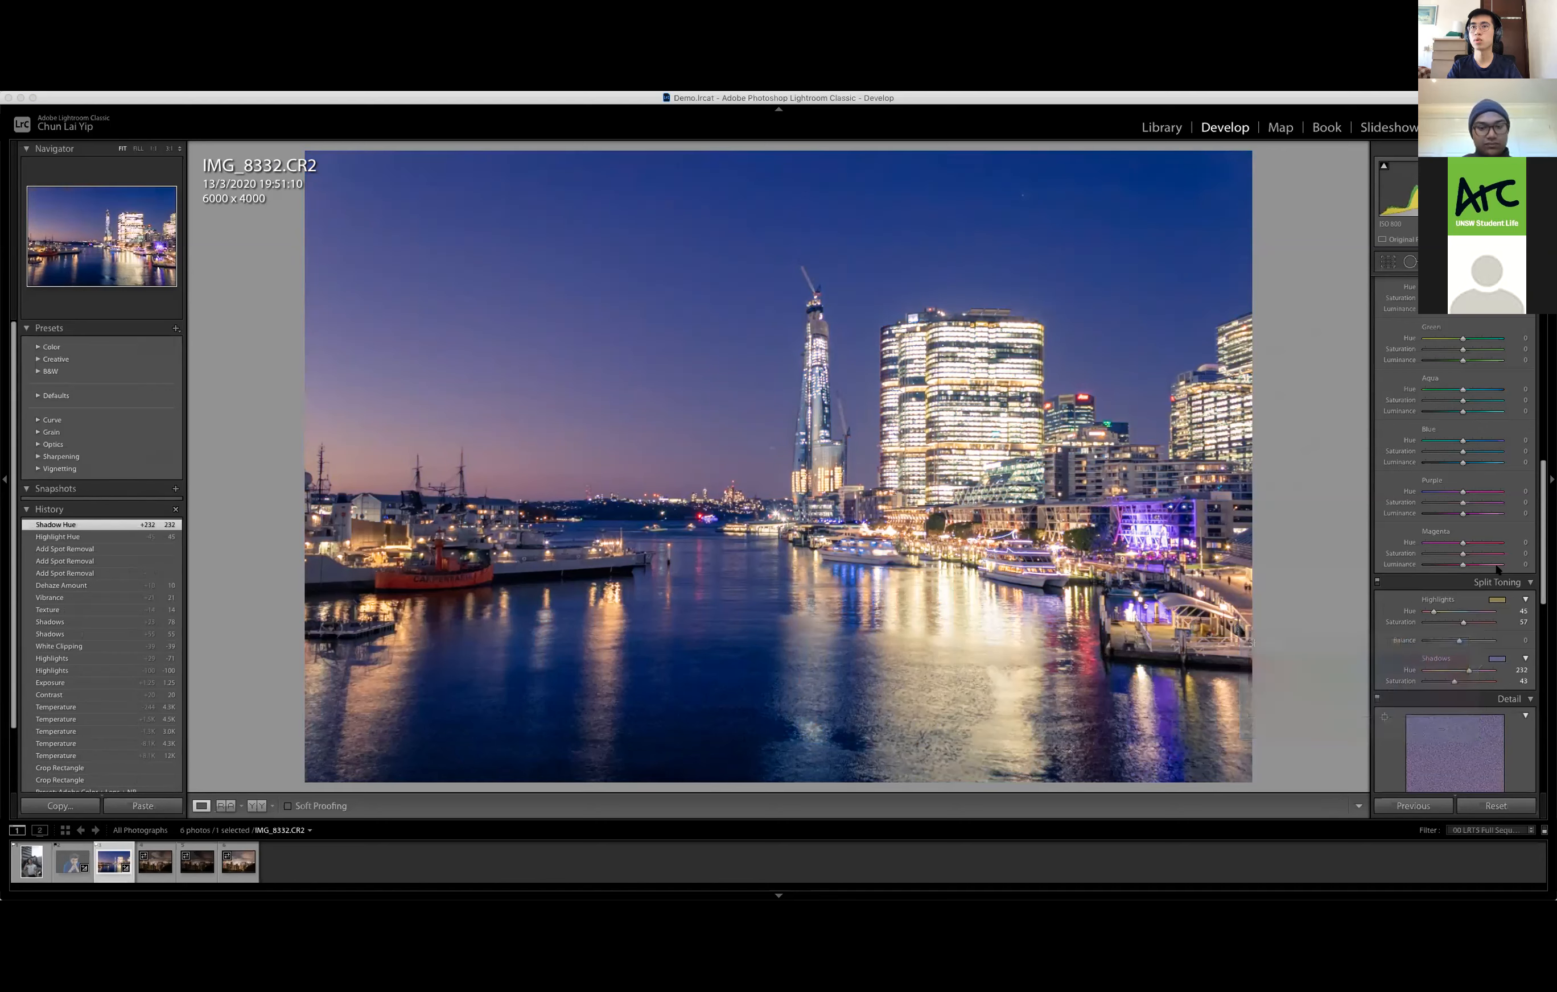
Raise the night photo's Contrast to about +32
scroll(1442, 615, up, 15)
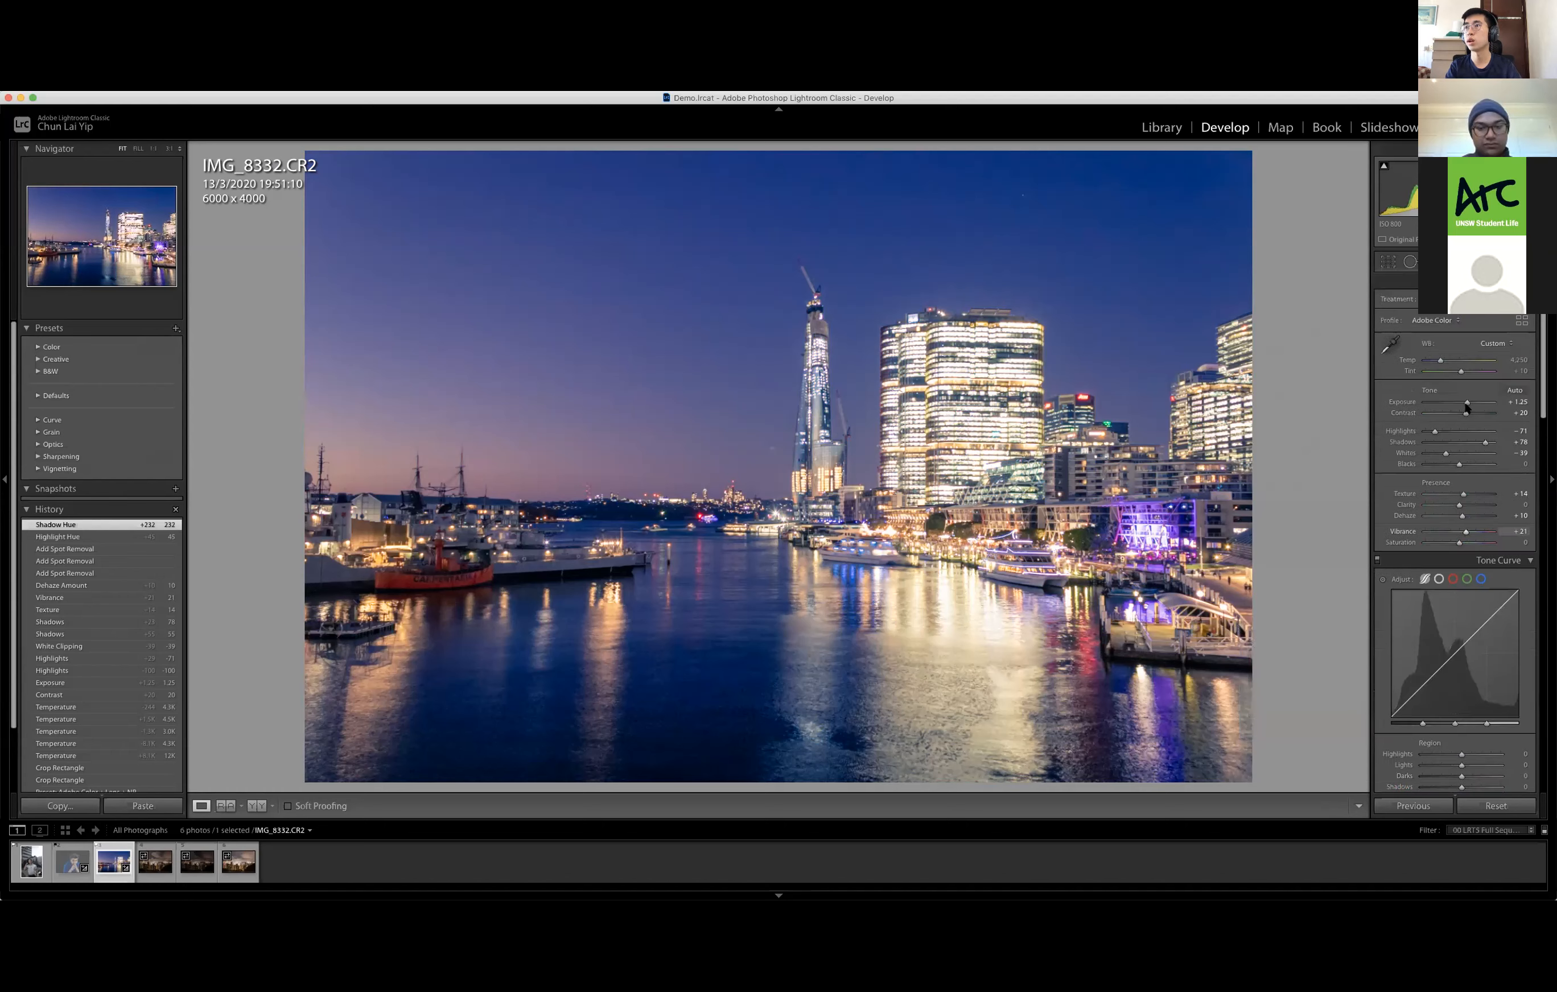
drag(1467, 414, 1470, 414)
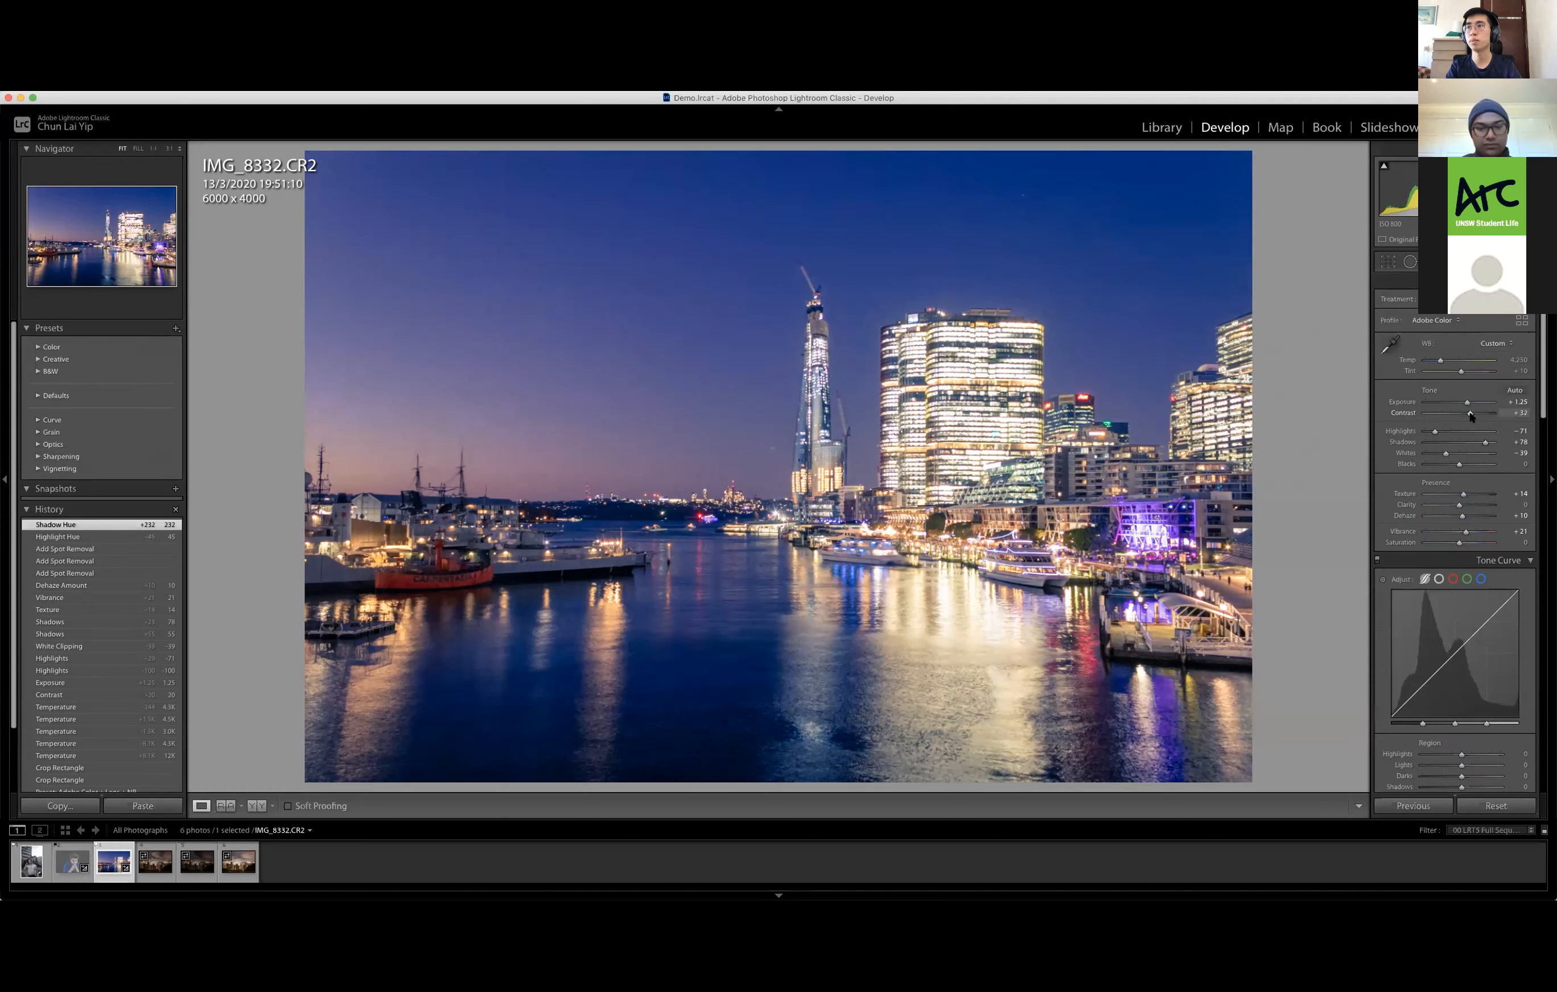
drag(1472, 417, 1471, 416)
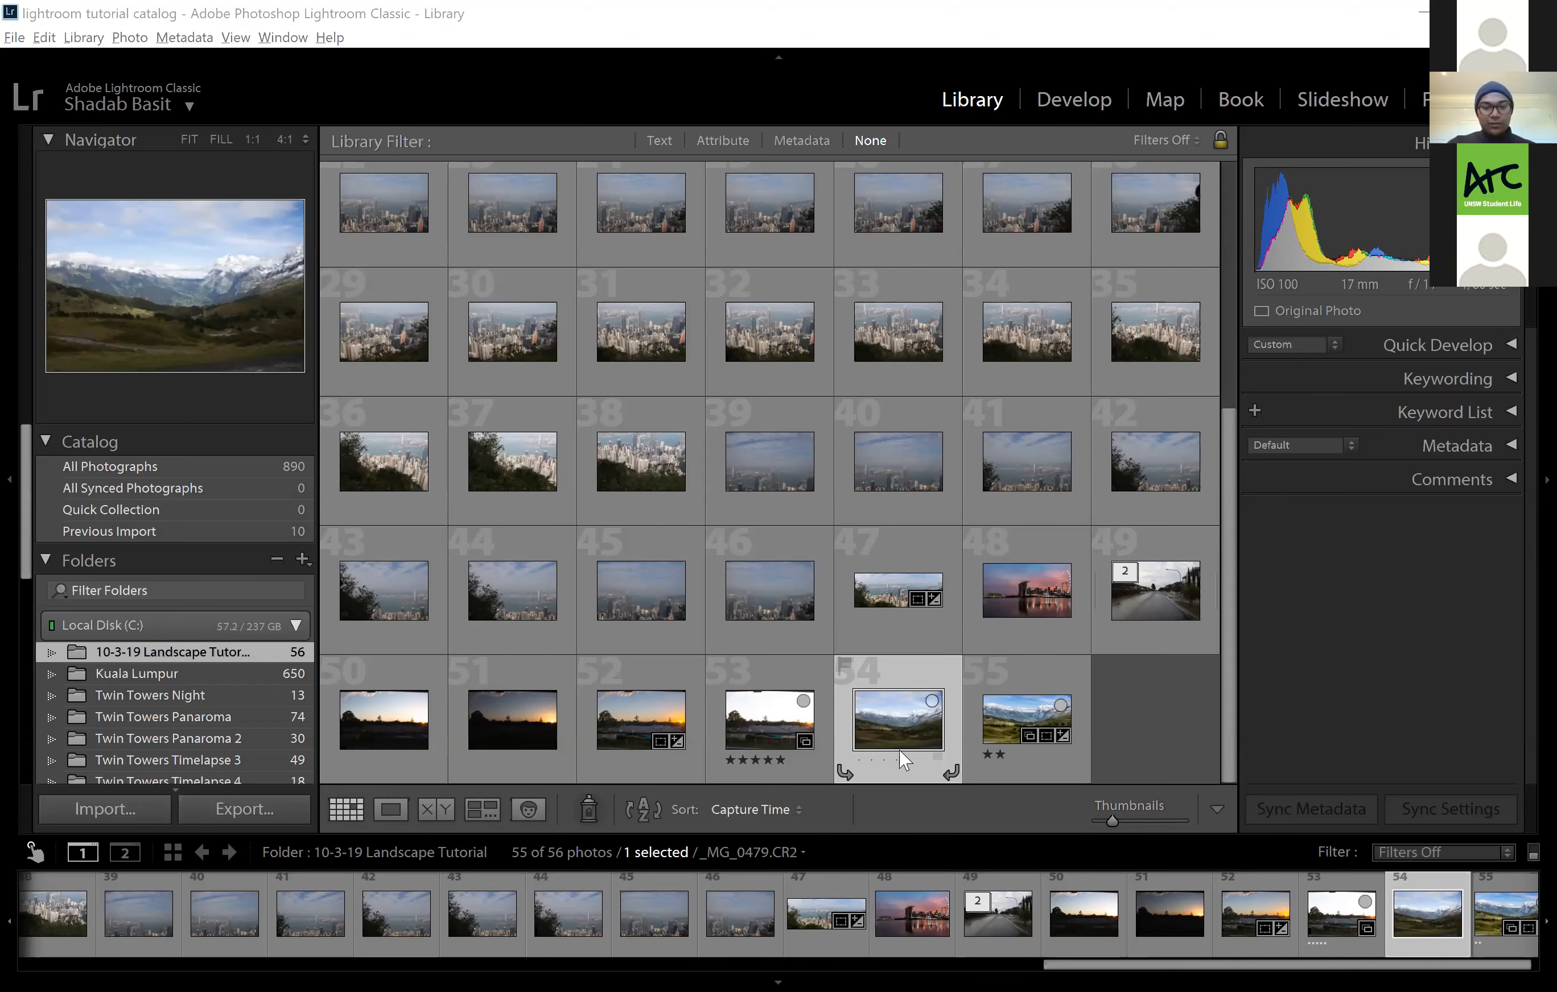
Open the mountain landscape photo _MG_0479.CR2 from the library for developing
double_click(899, 700)
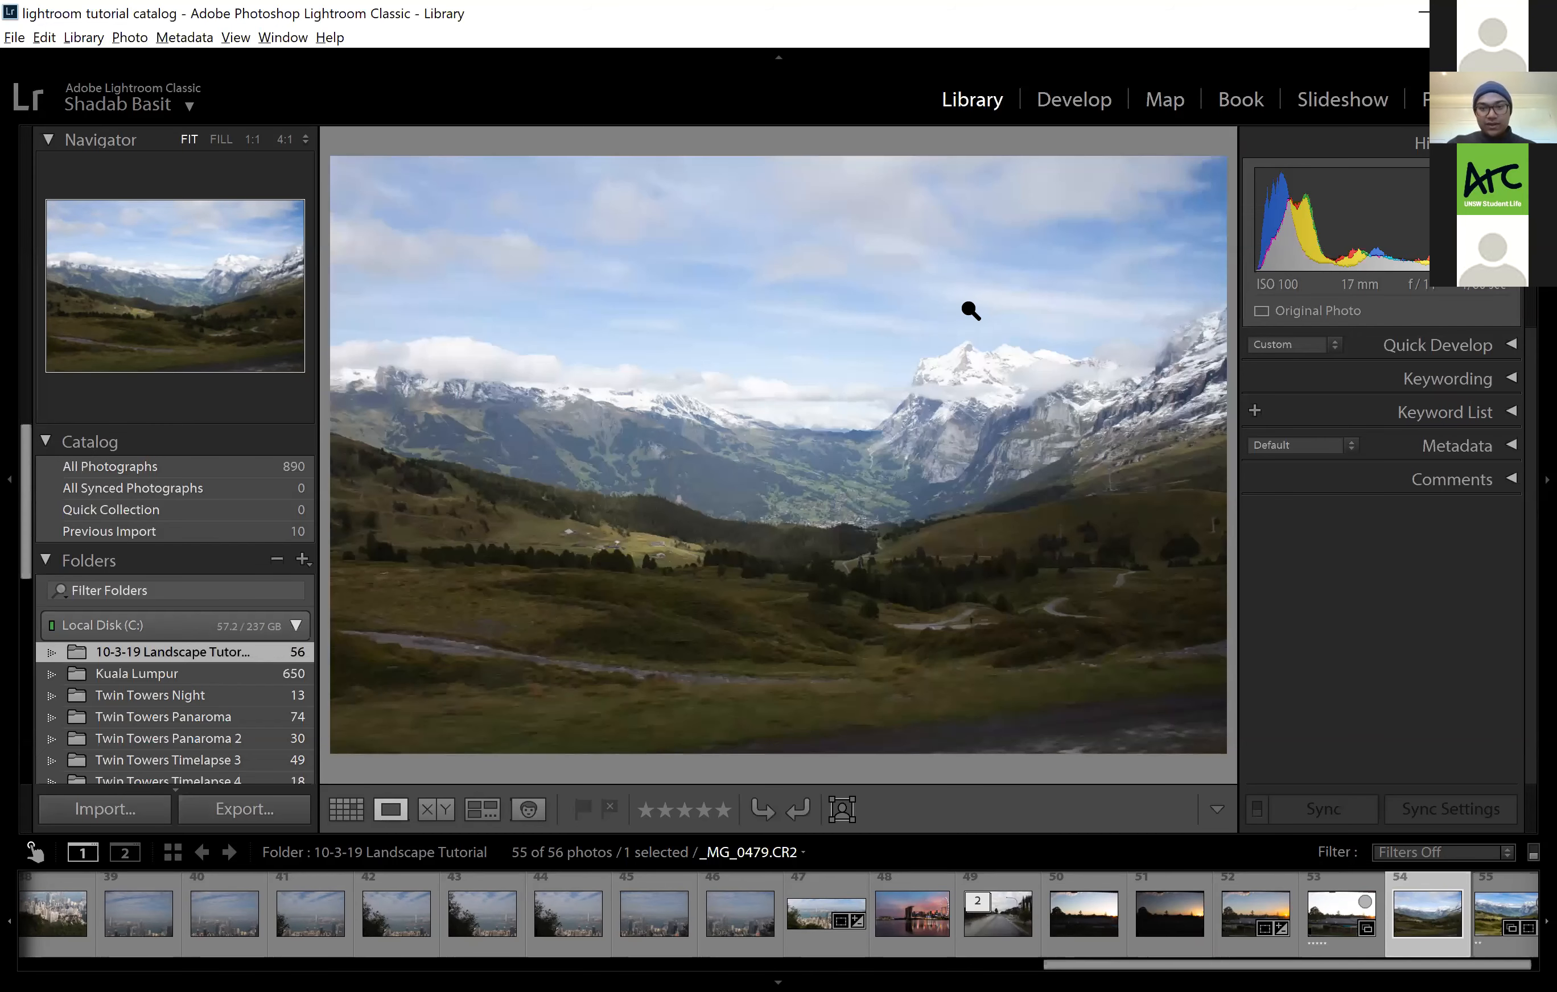
click(1058, 102)
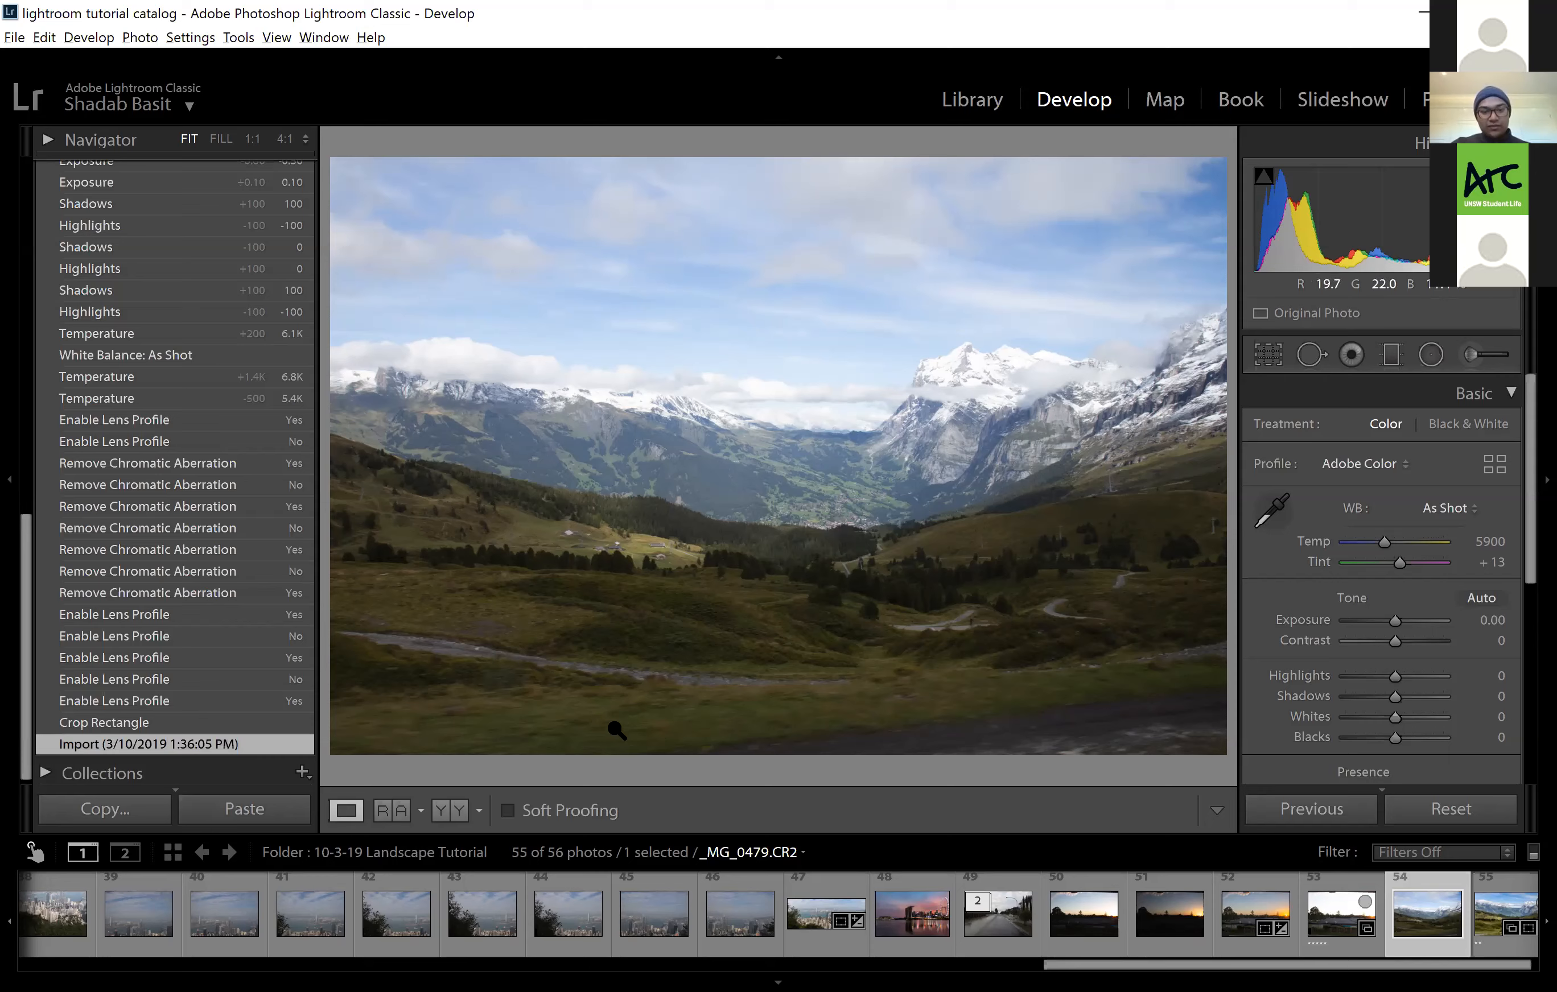
Inspect the landscape's grassy foreground, mountains and sky at 1:1 for detail and exposure, returning to the whole photo
click(847, 654)
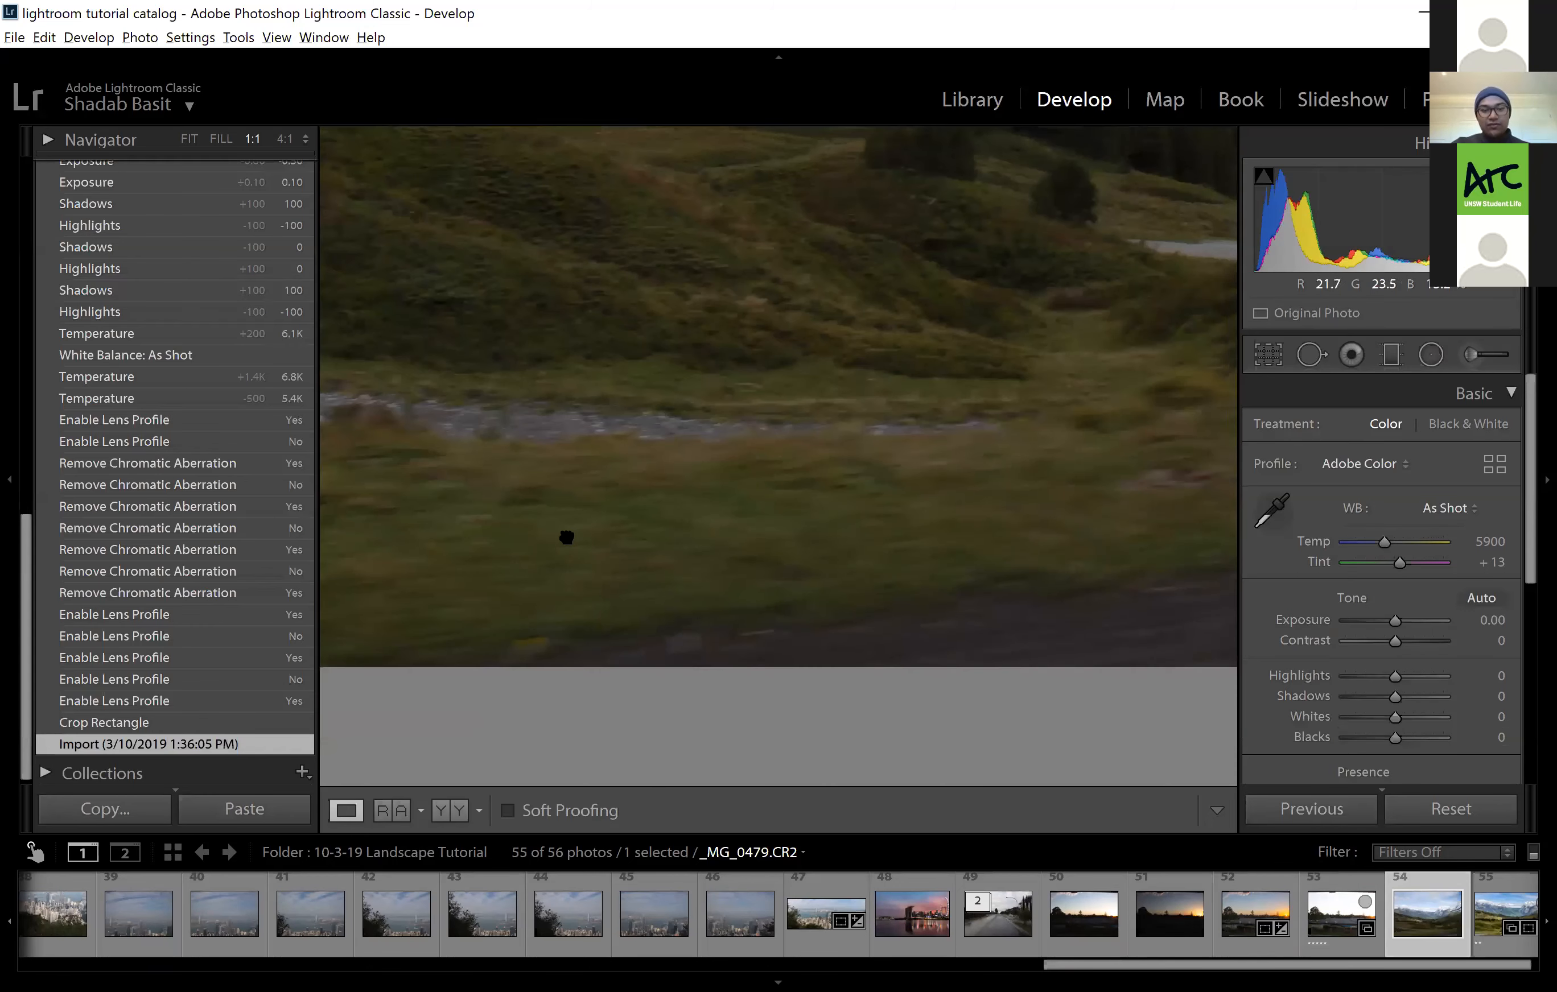
click(641, 650)
click(1020, 695)
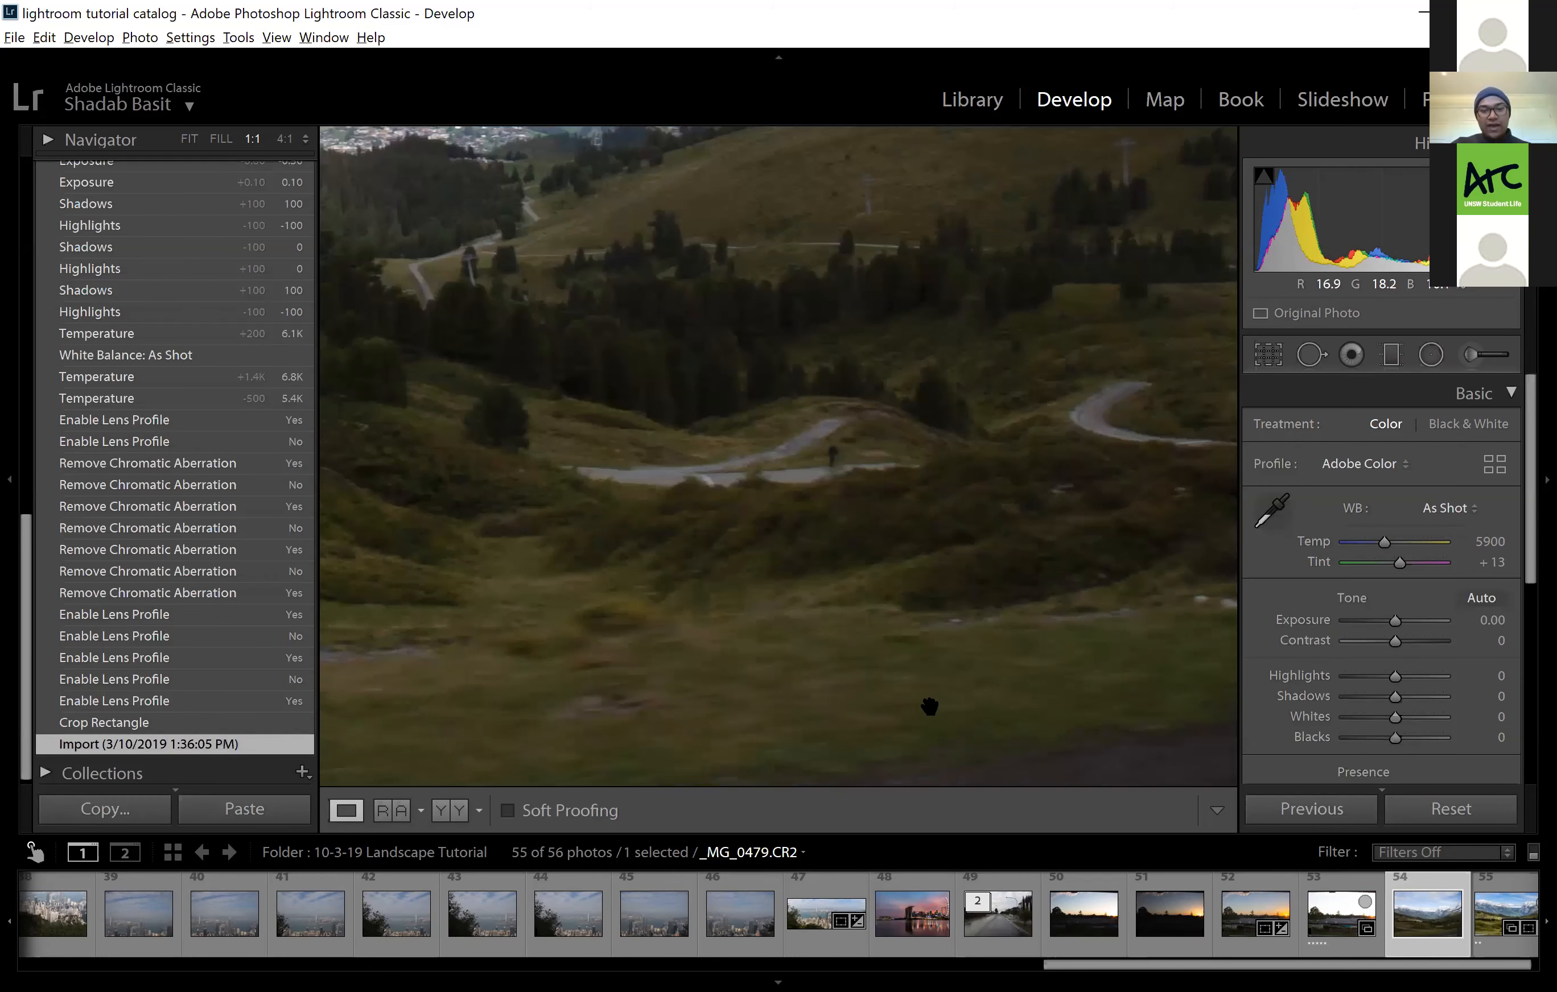
click(854, 715)
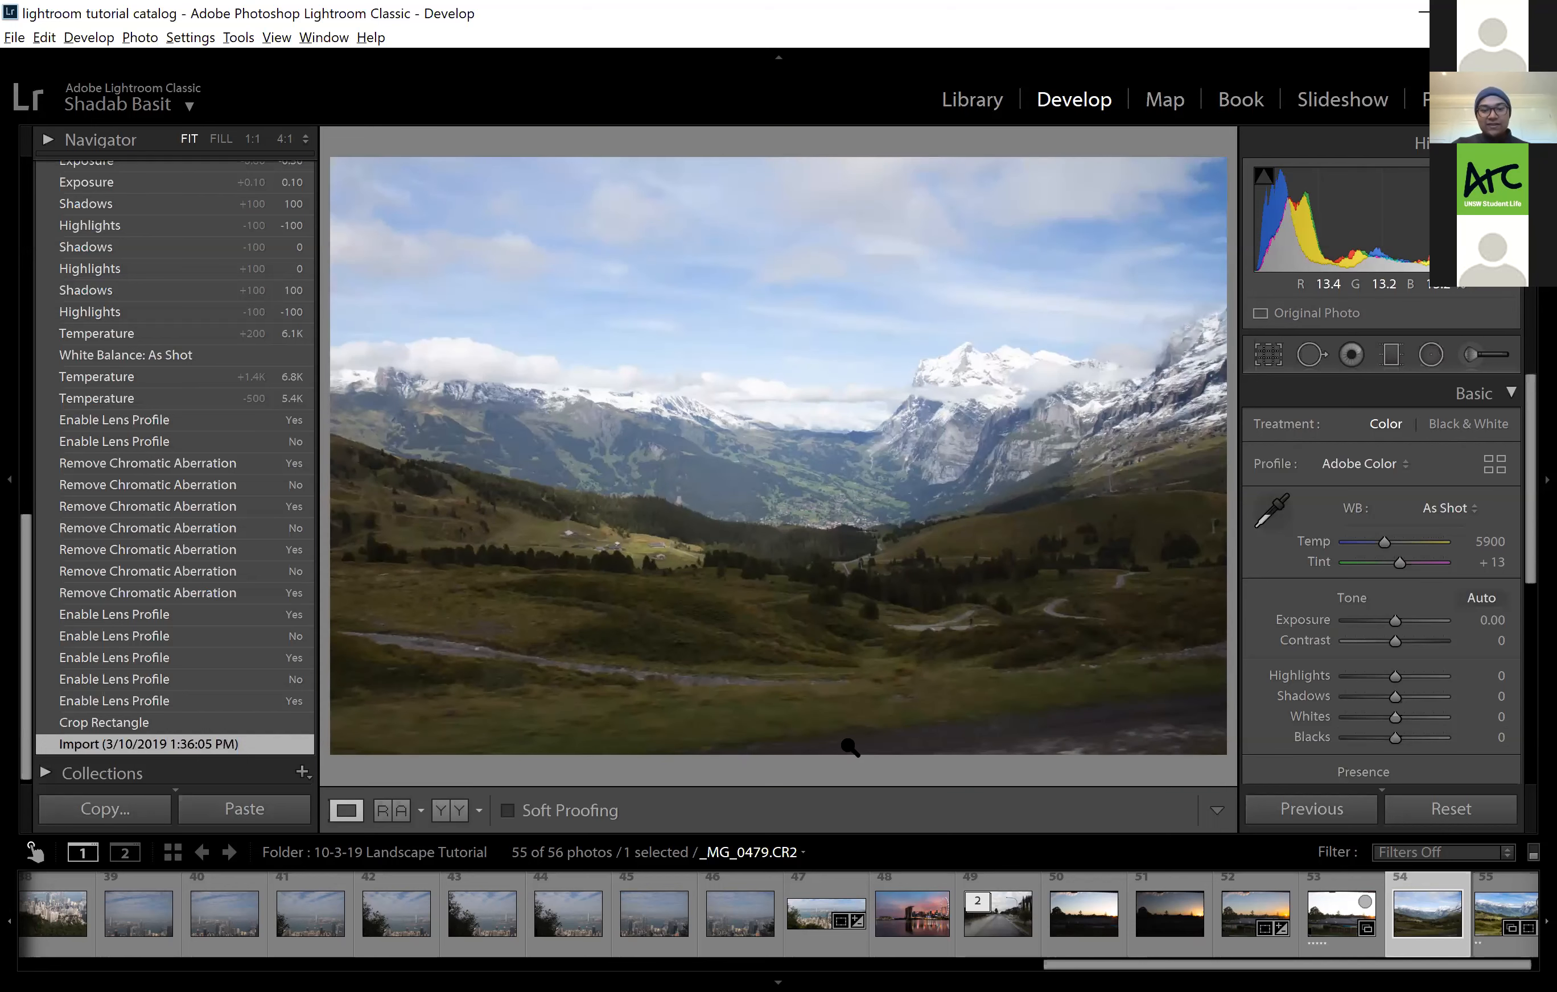
drag(775, 728, 634, 447)
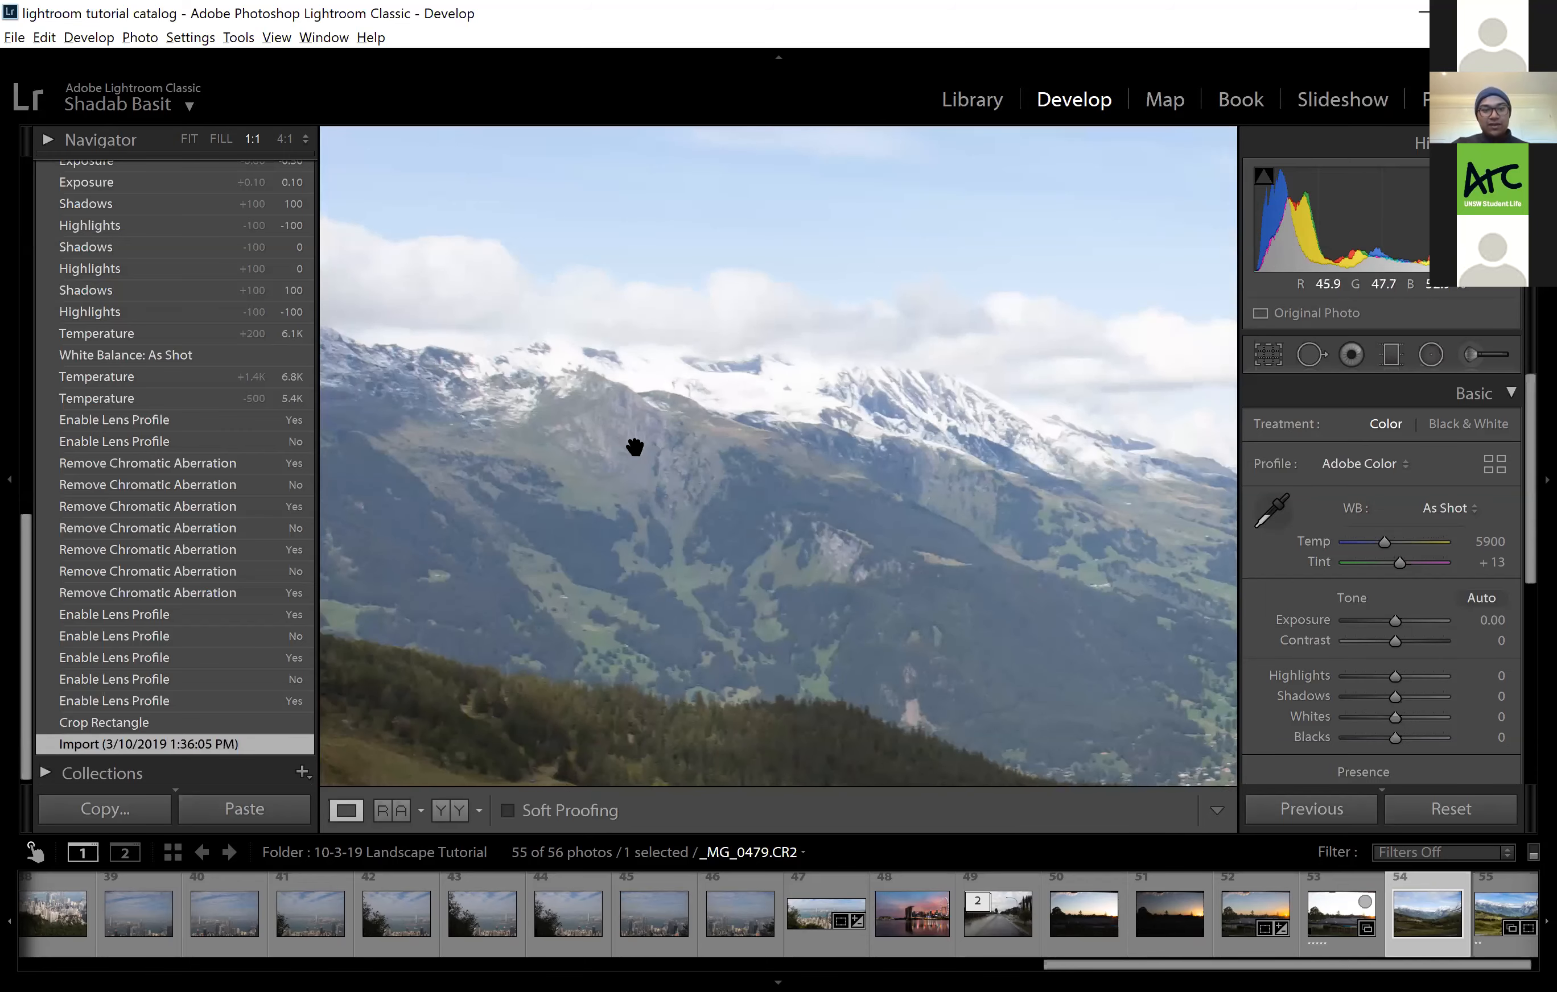
drag(883, 491, 500, 413)
drag(981, 448, 859, 634)
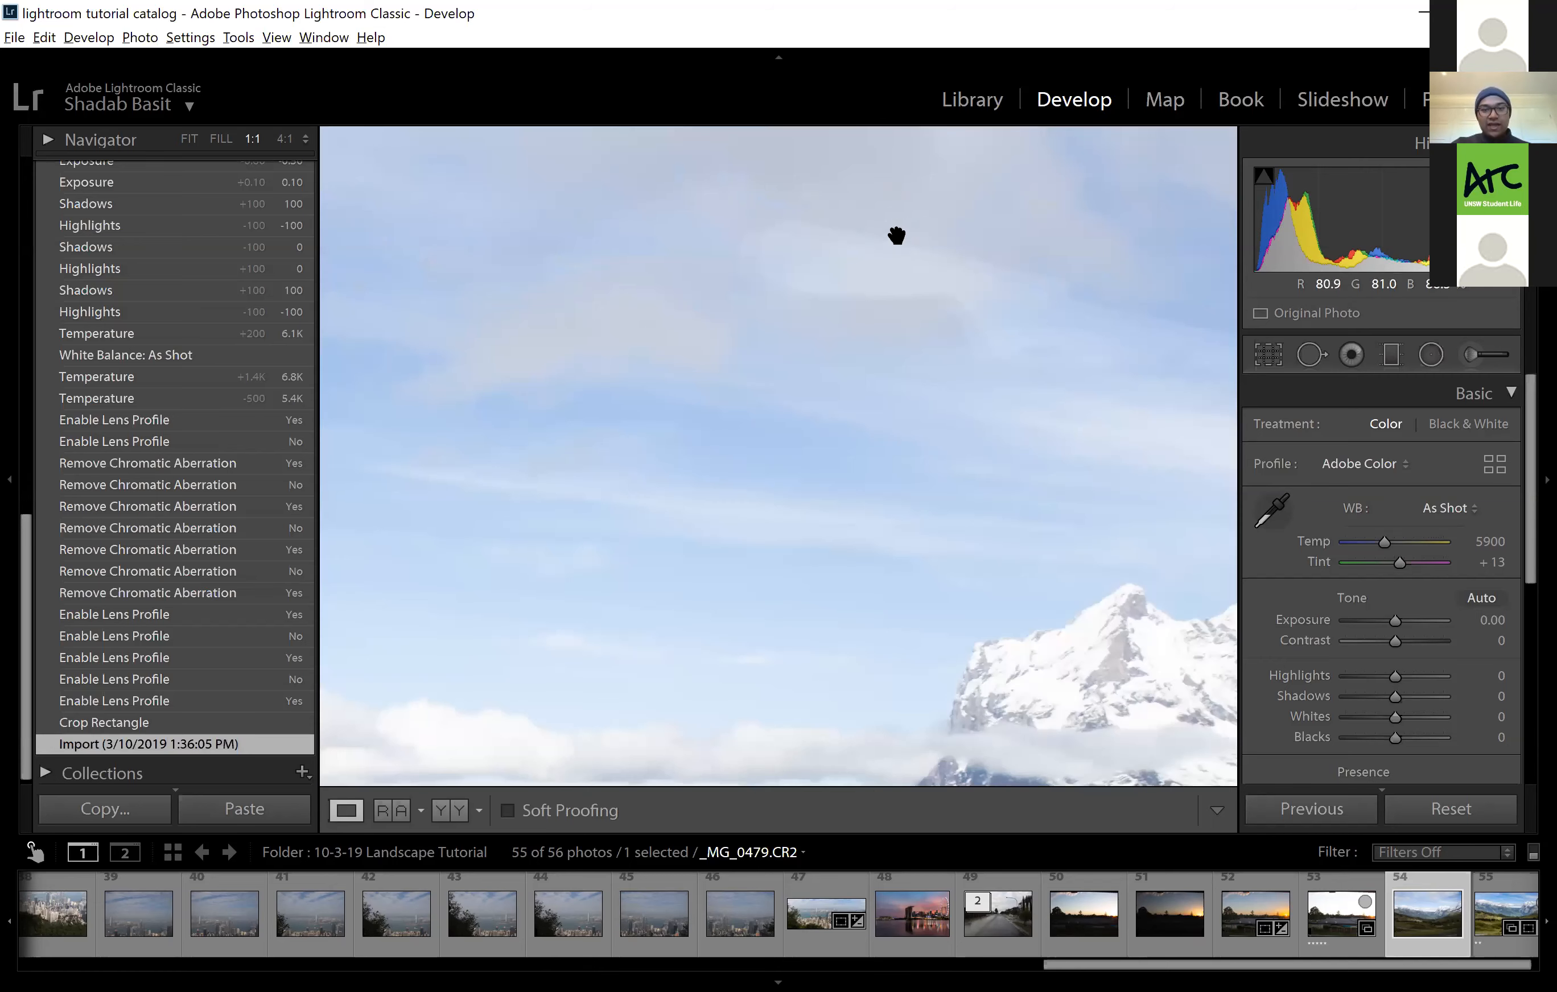
click(919, 241)
drag(948, 225, 654, 292)
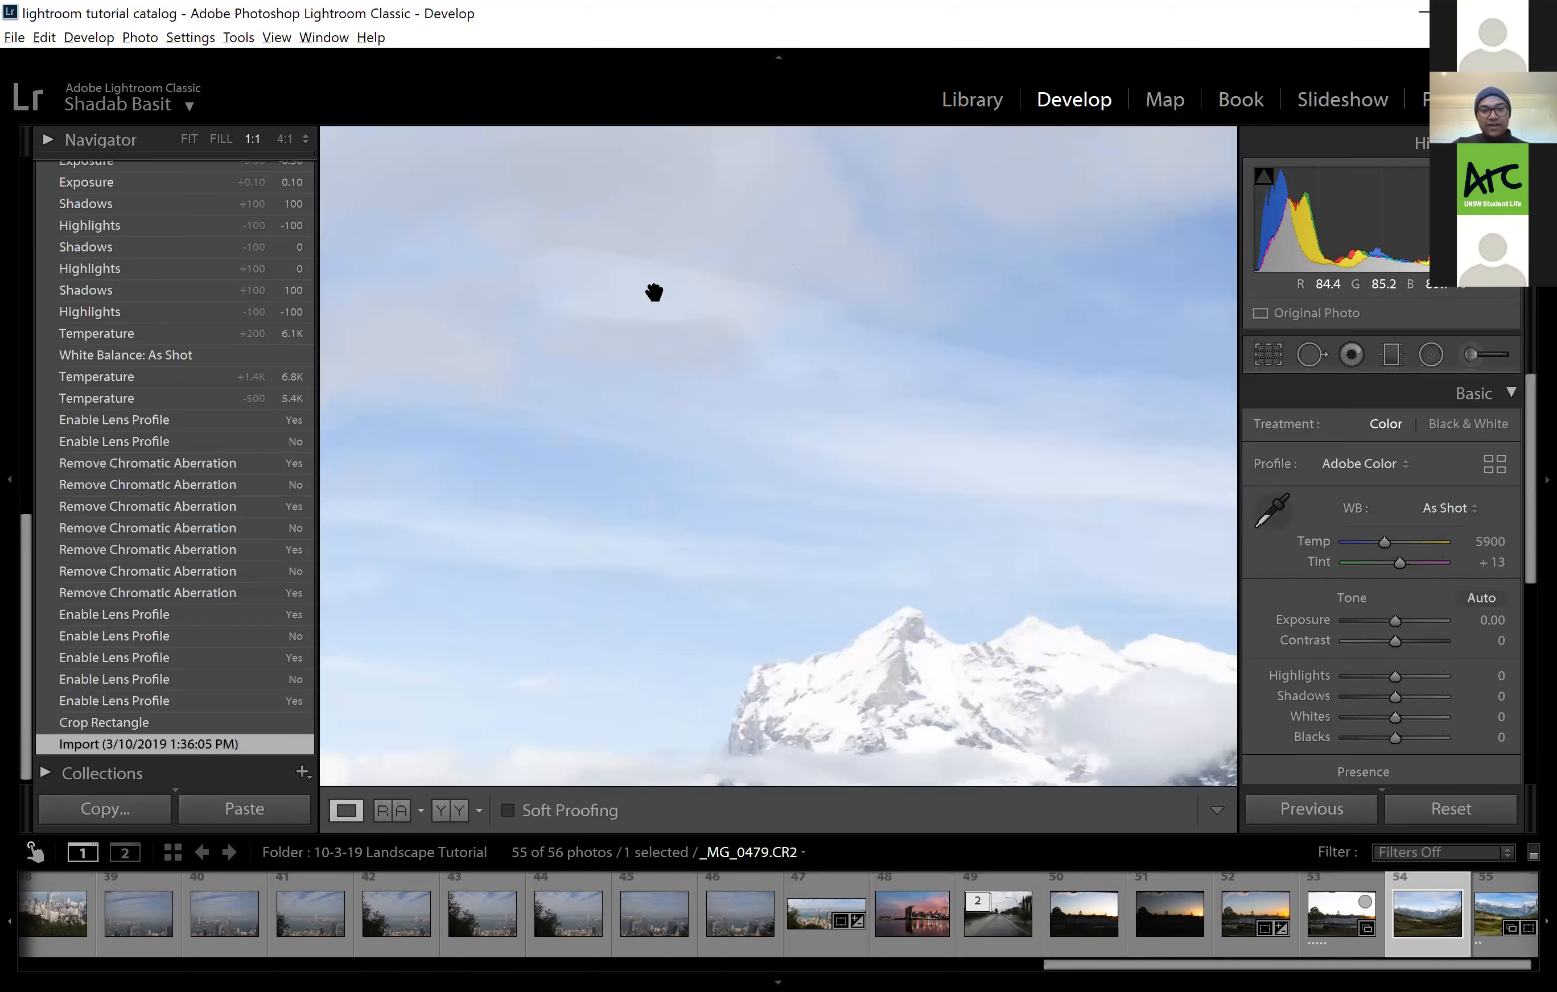
click(1119, 402)
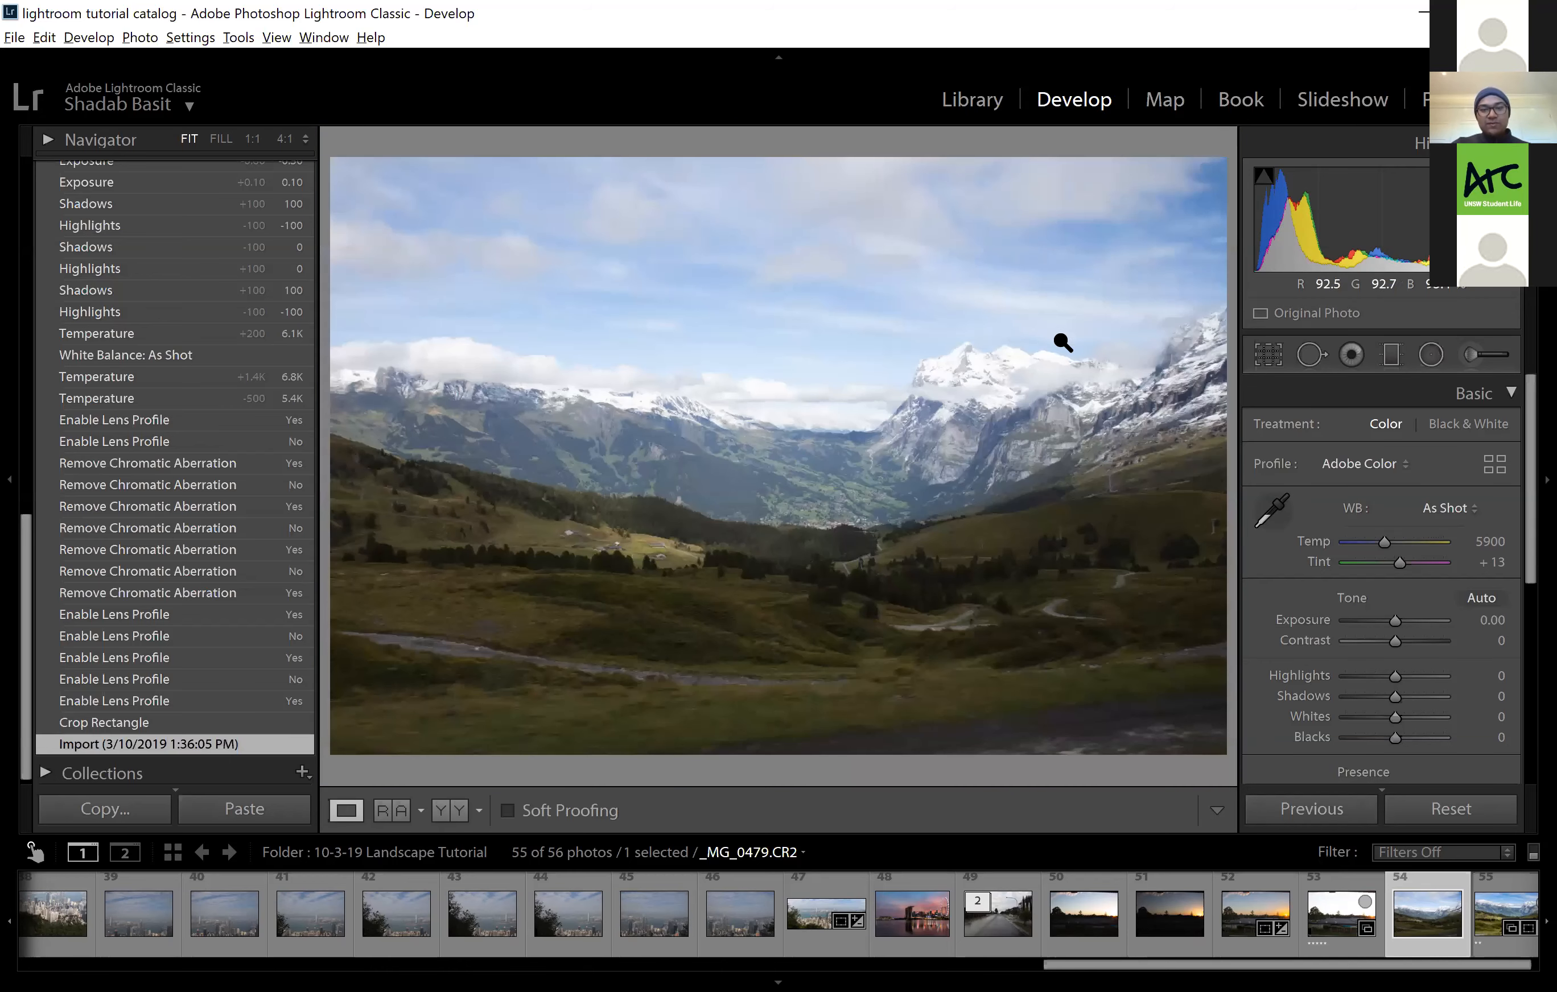
click(919, 249)
drag(937, 274, 792, 312)
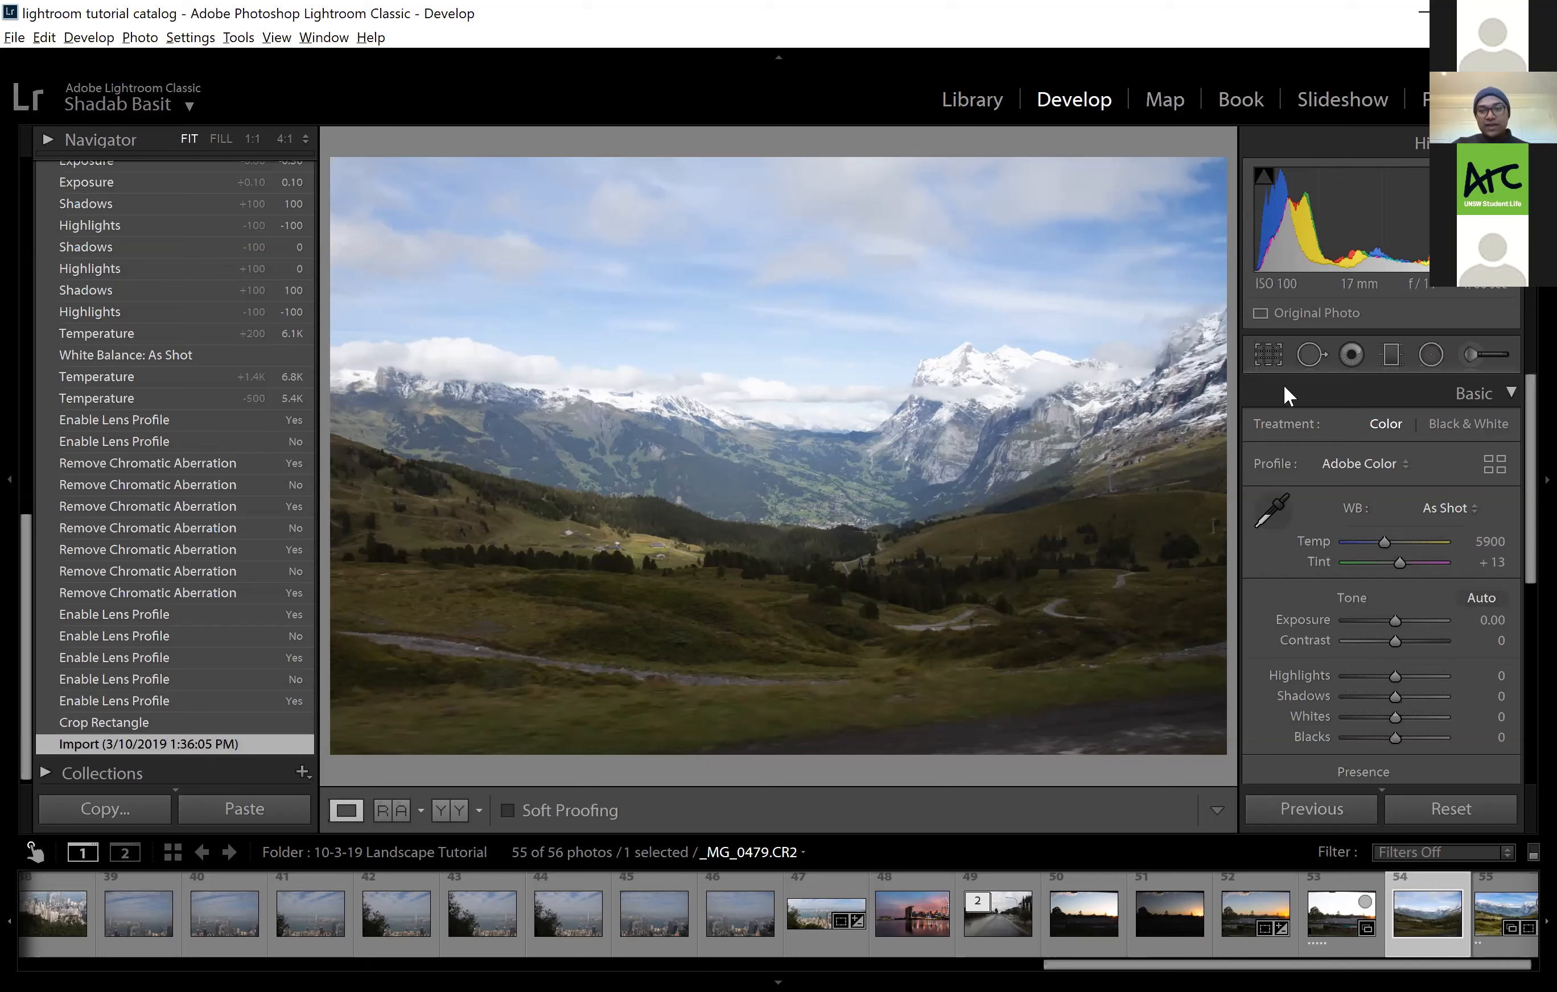
Try cropping the upper part of the sky off the landscape and undo the crop
click(1269, 355)
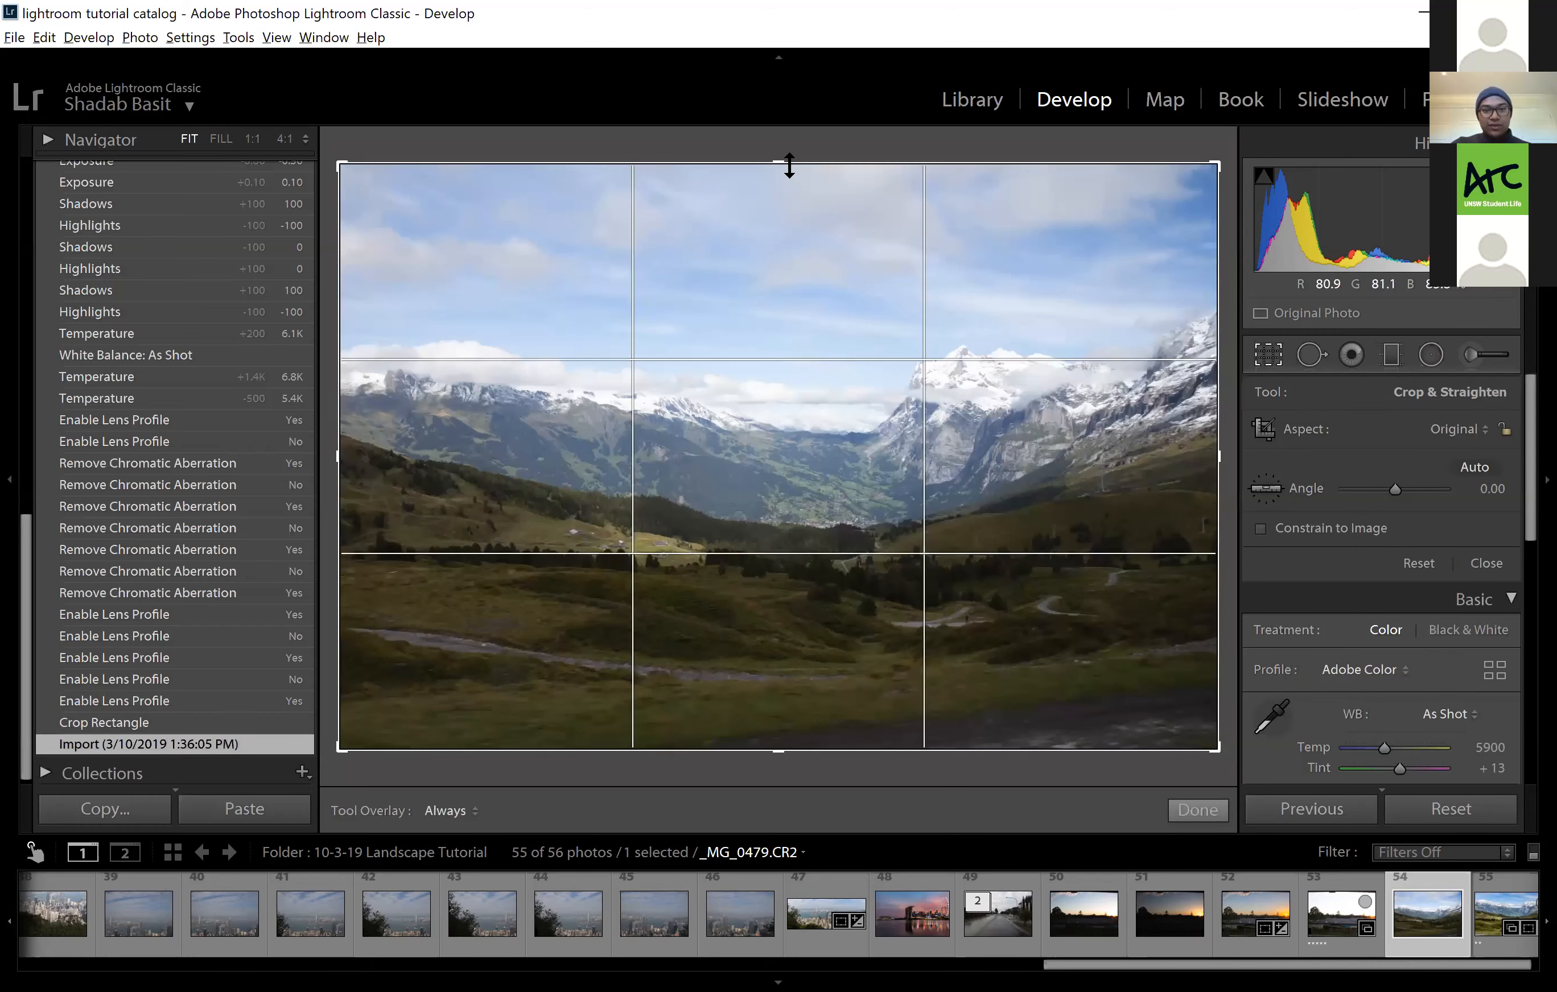
drag(790, 165, 790, 224)
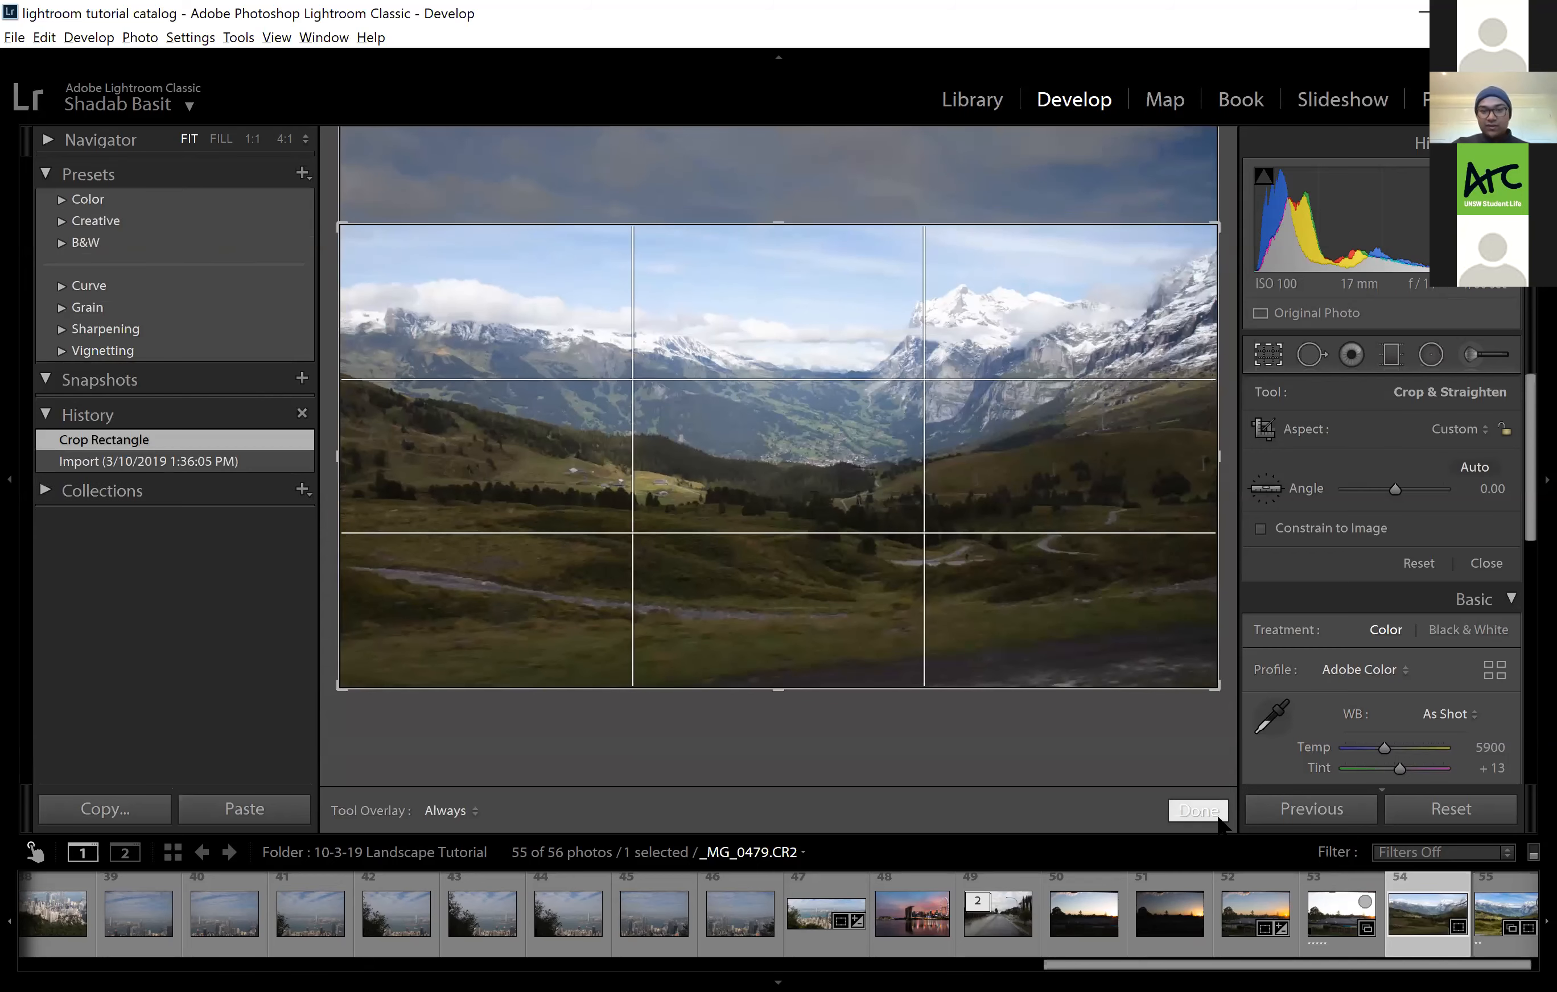
click(1198, 812)
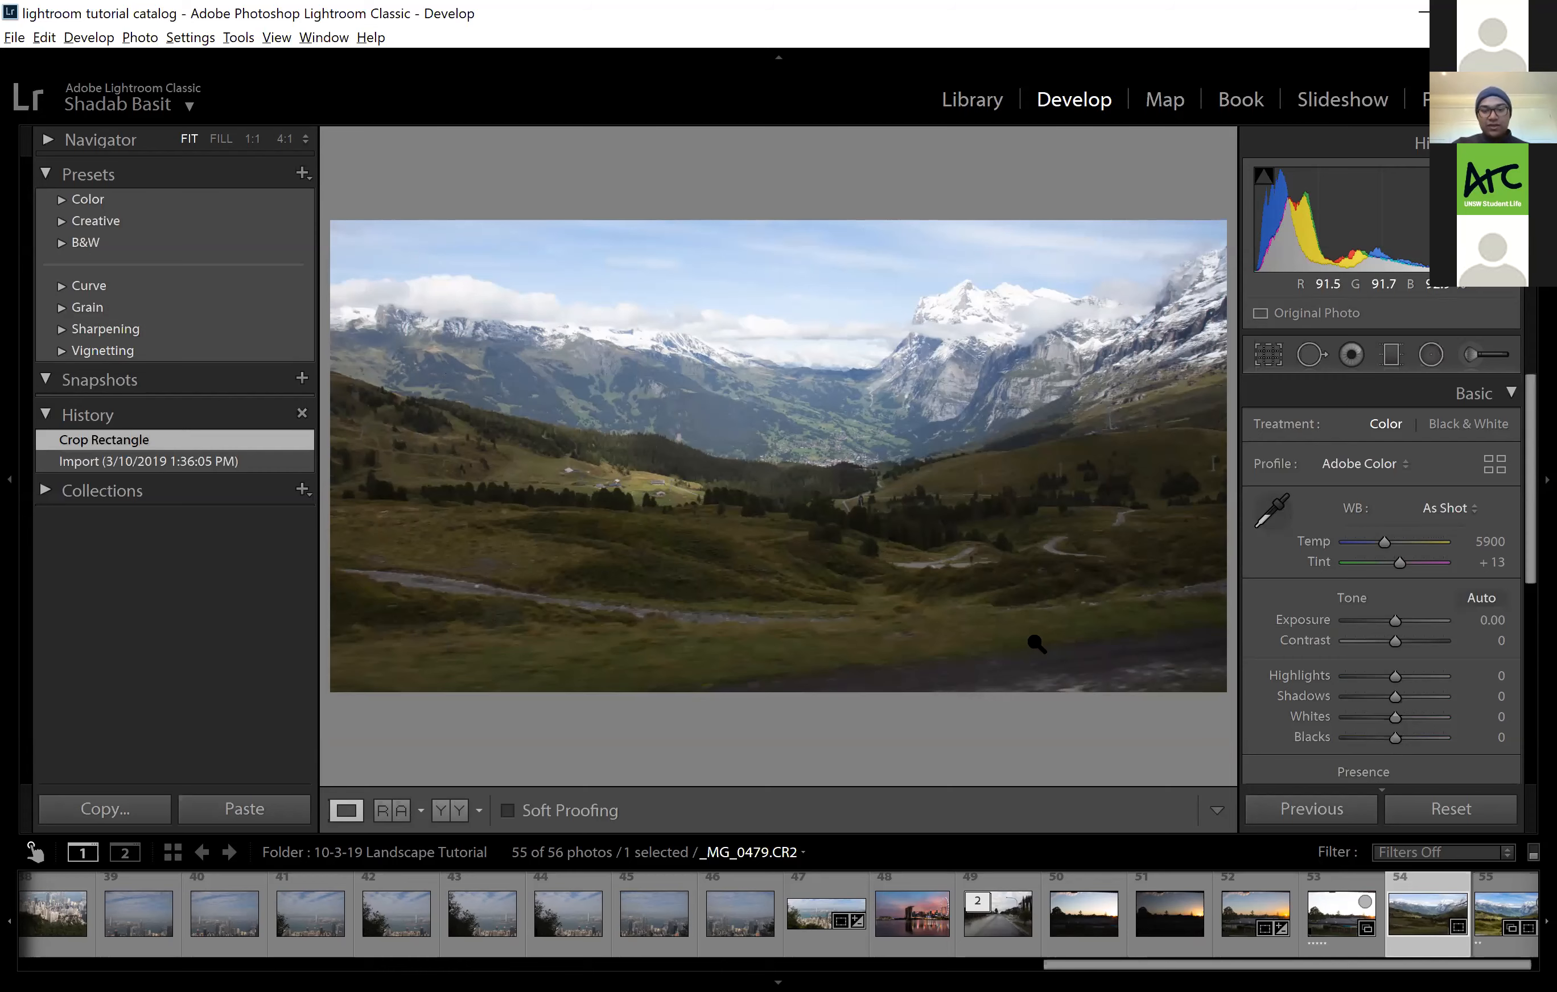
key(ctrl+z)
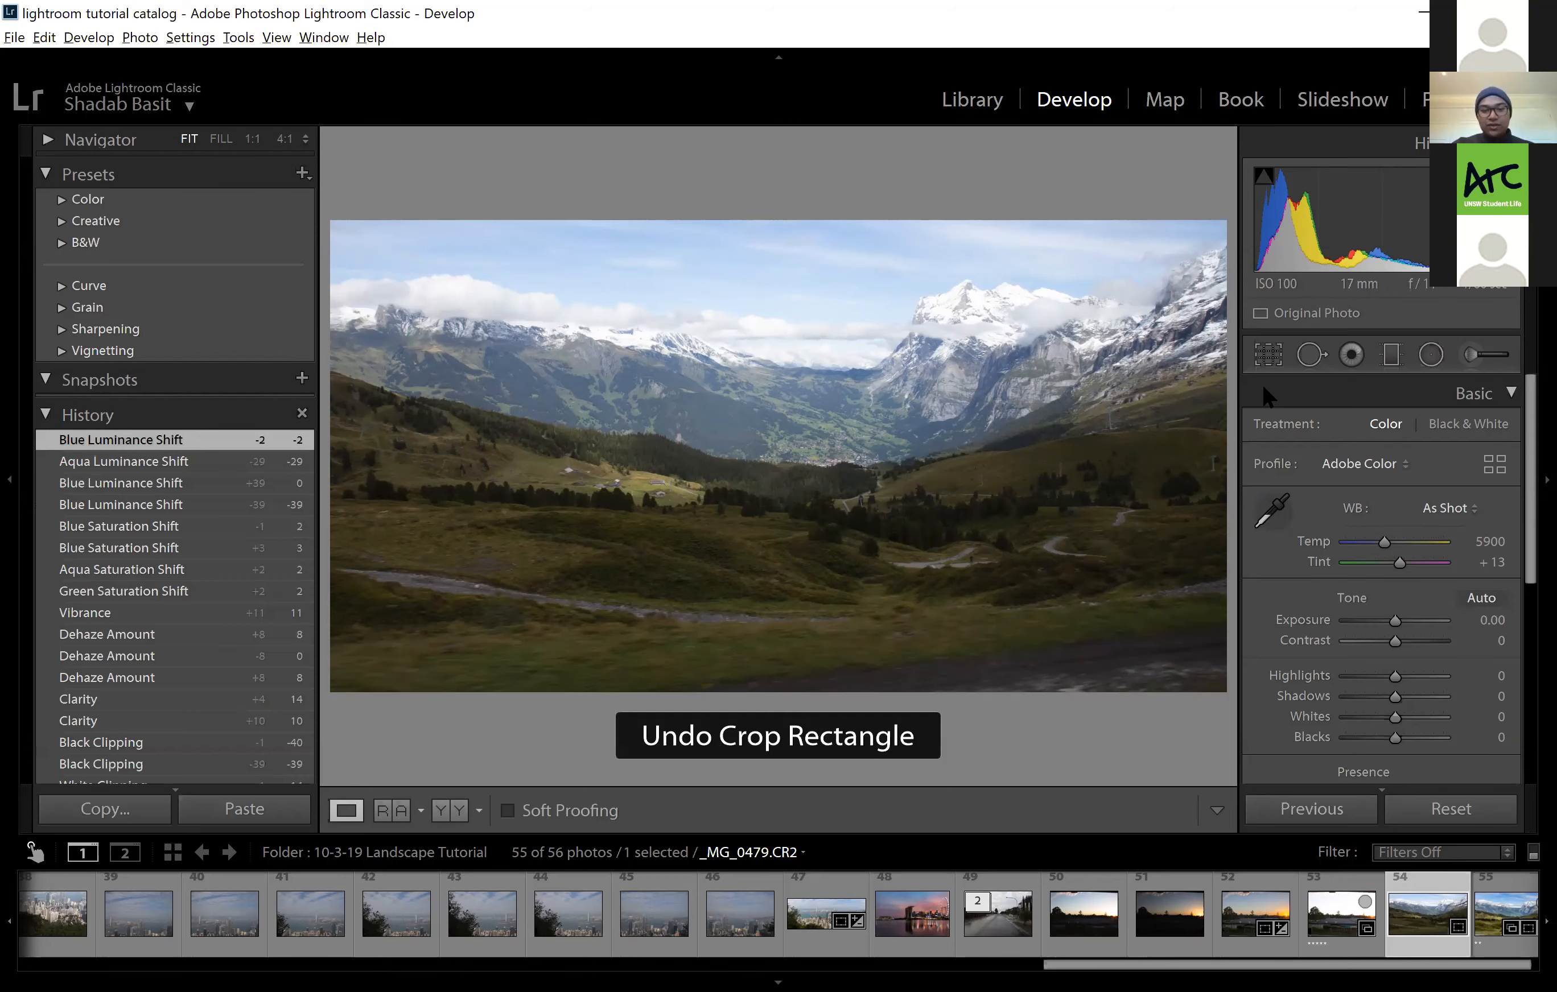
Crop the upper part of the sky off the landscape, keeping its full width for a wider format
click(1269, 355)
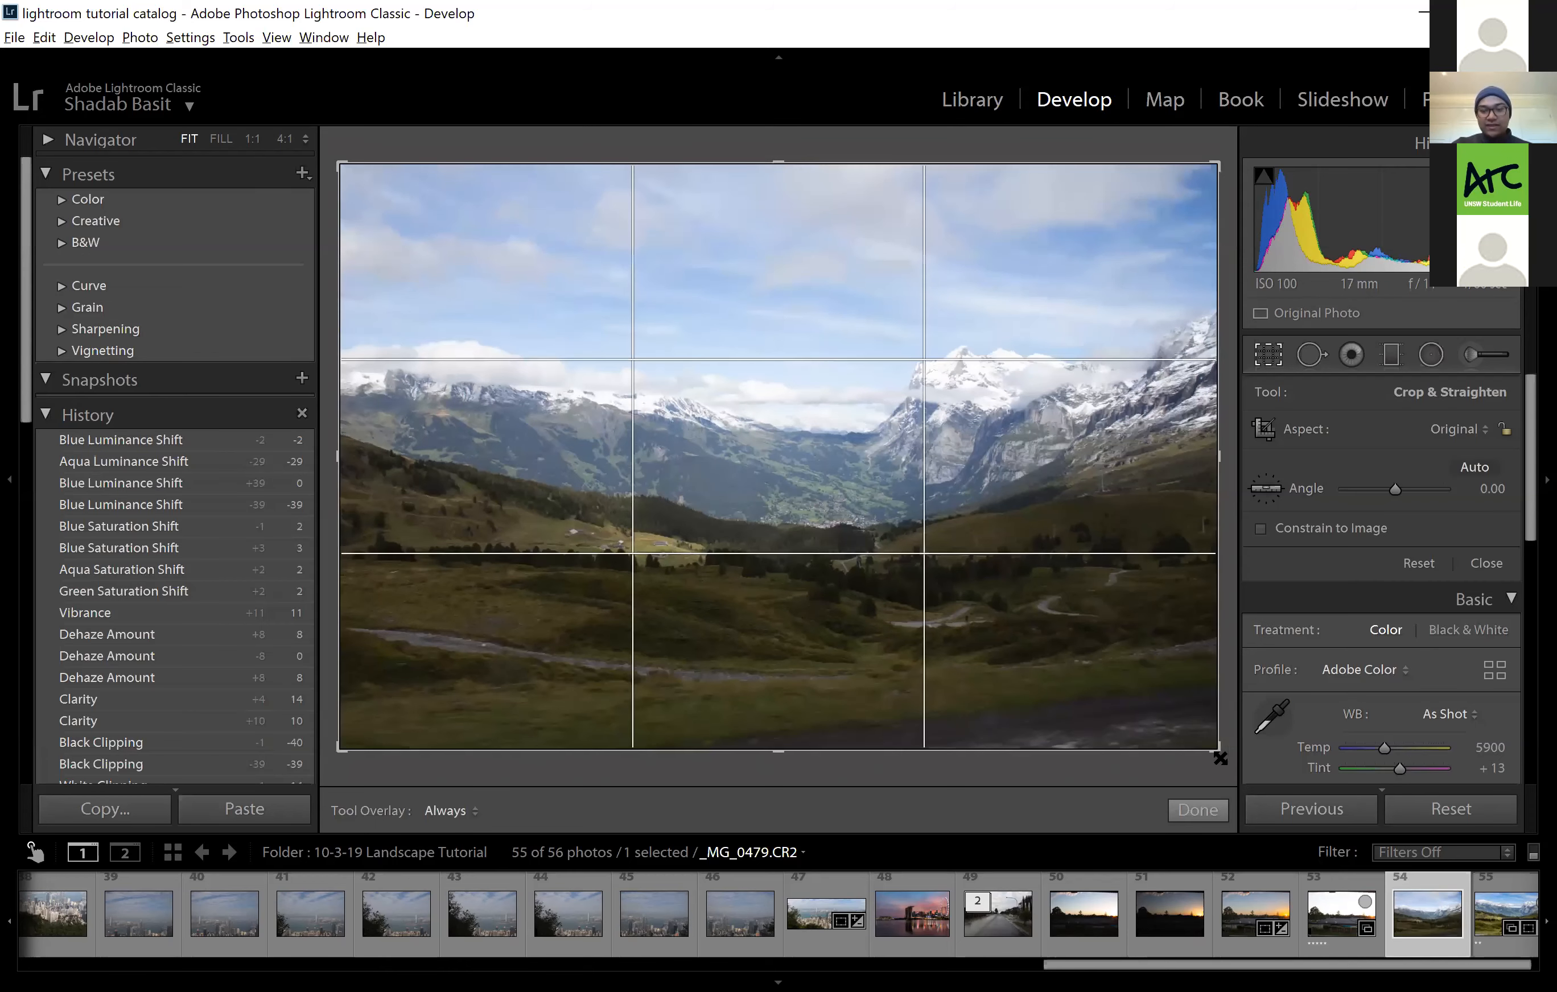
drag(1212, 746, 1135, 676)
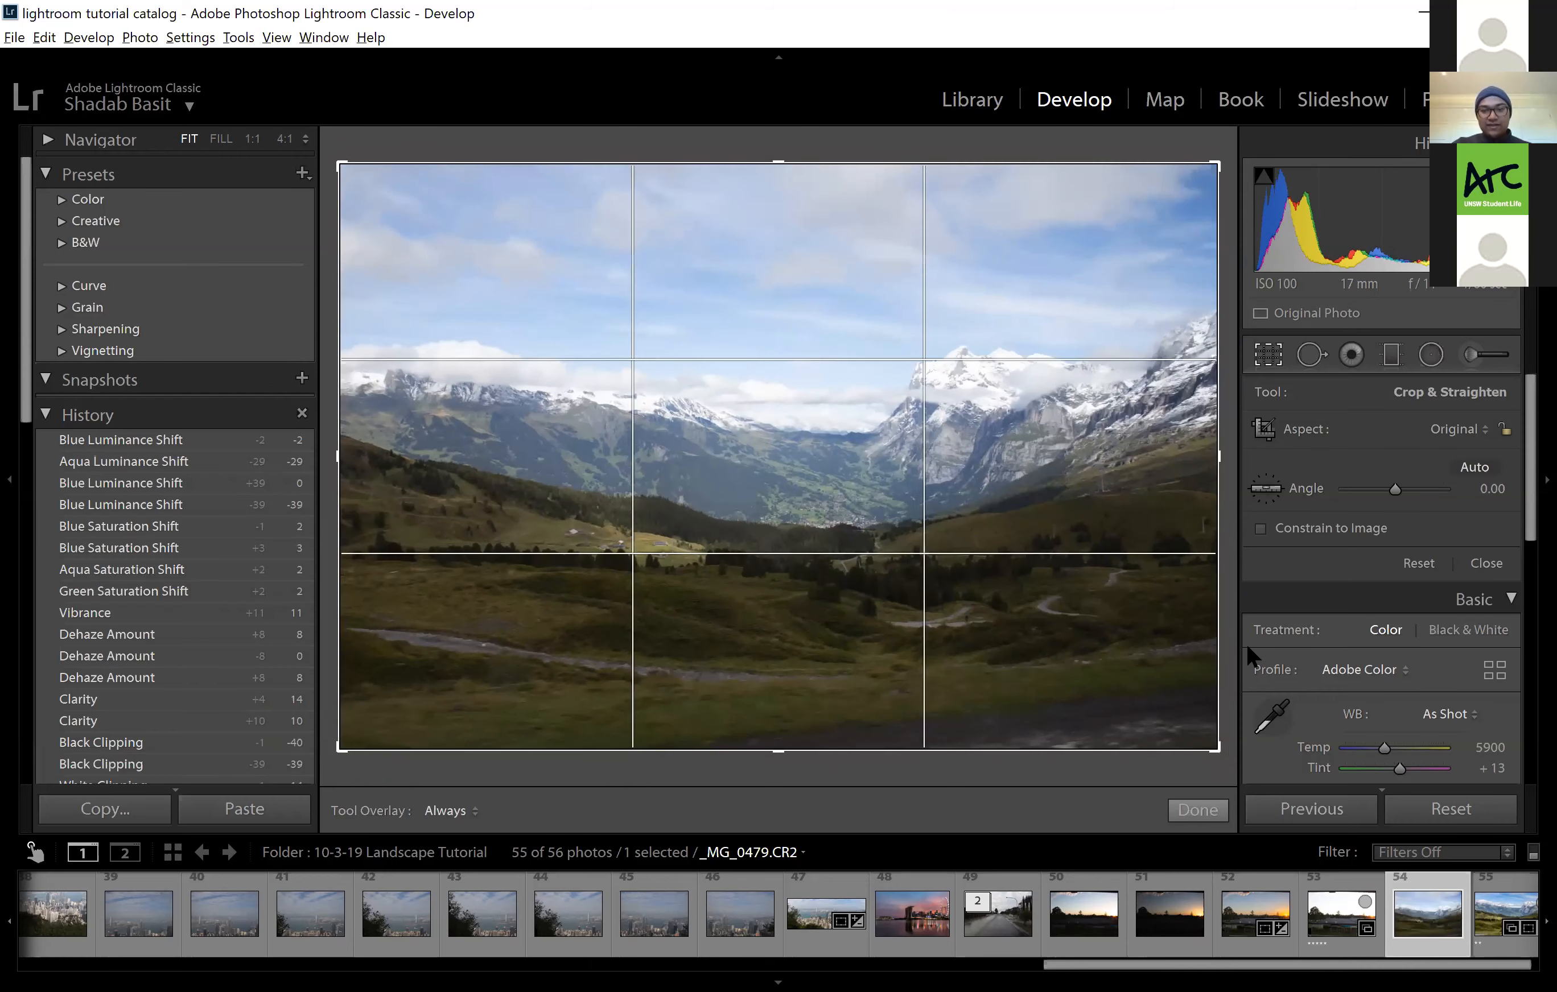
drag(1224, 165, 1231, 224)
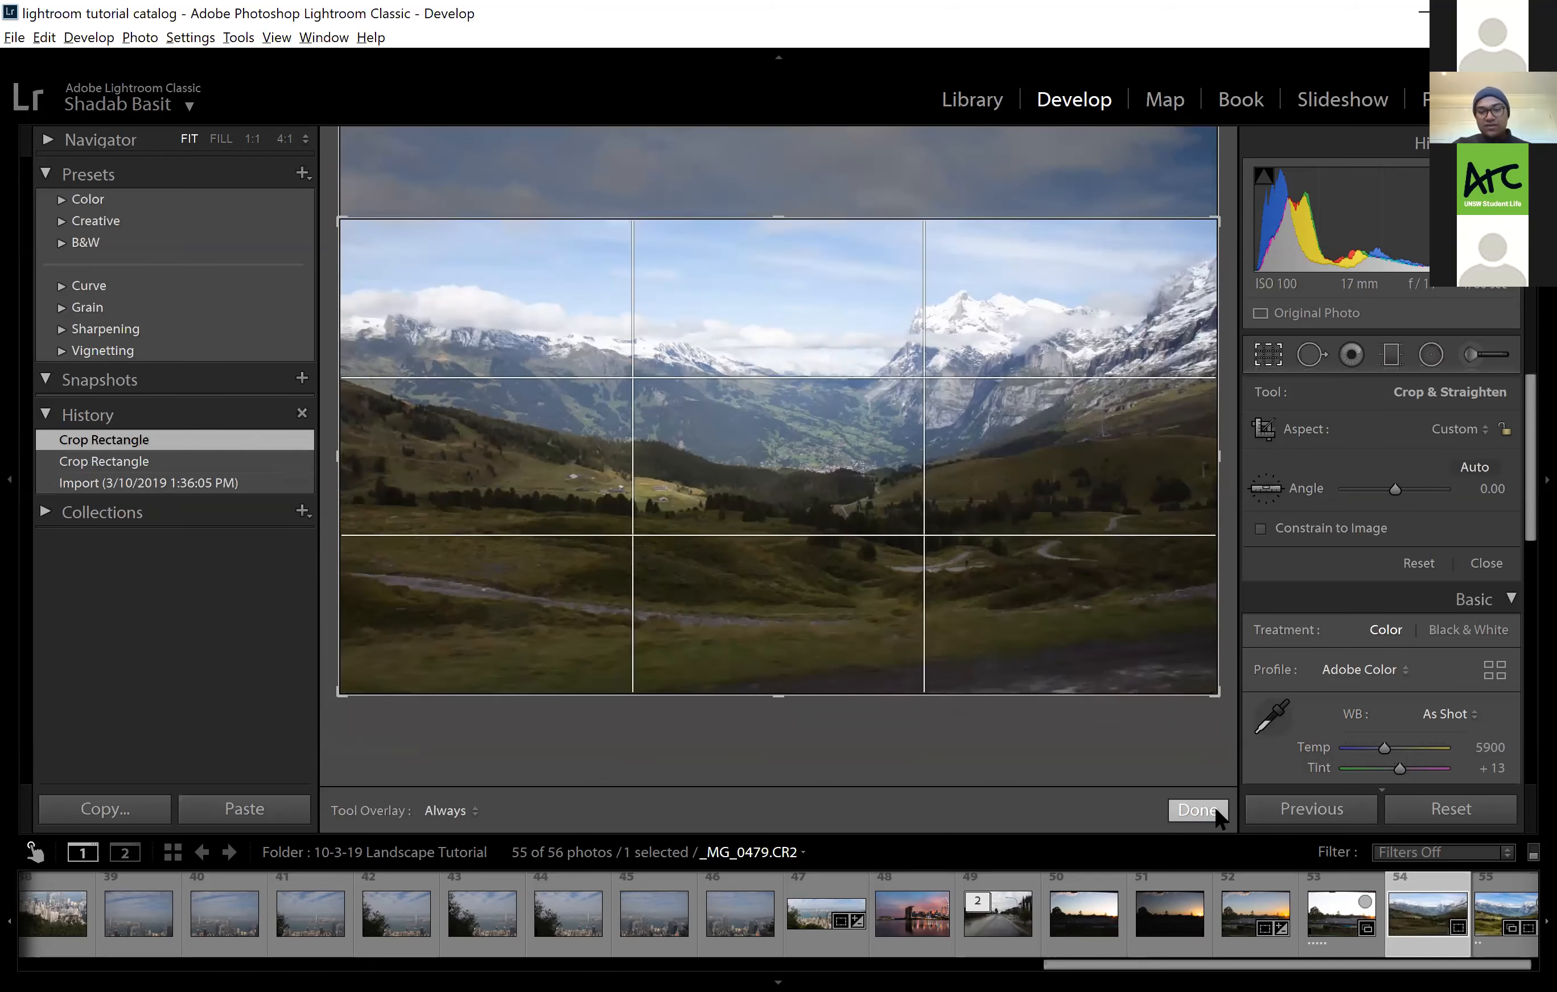
click(1198, 809)
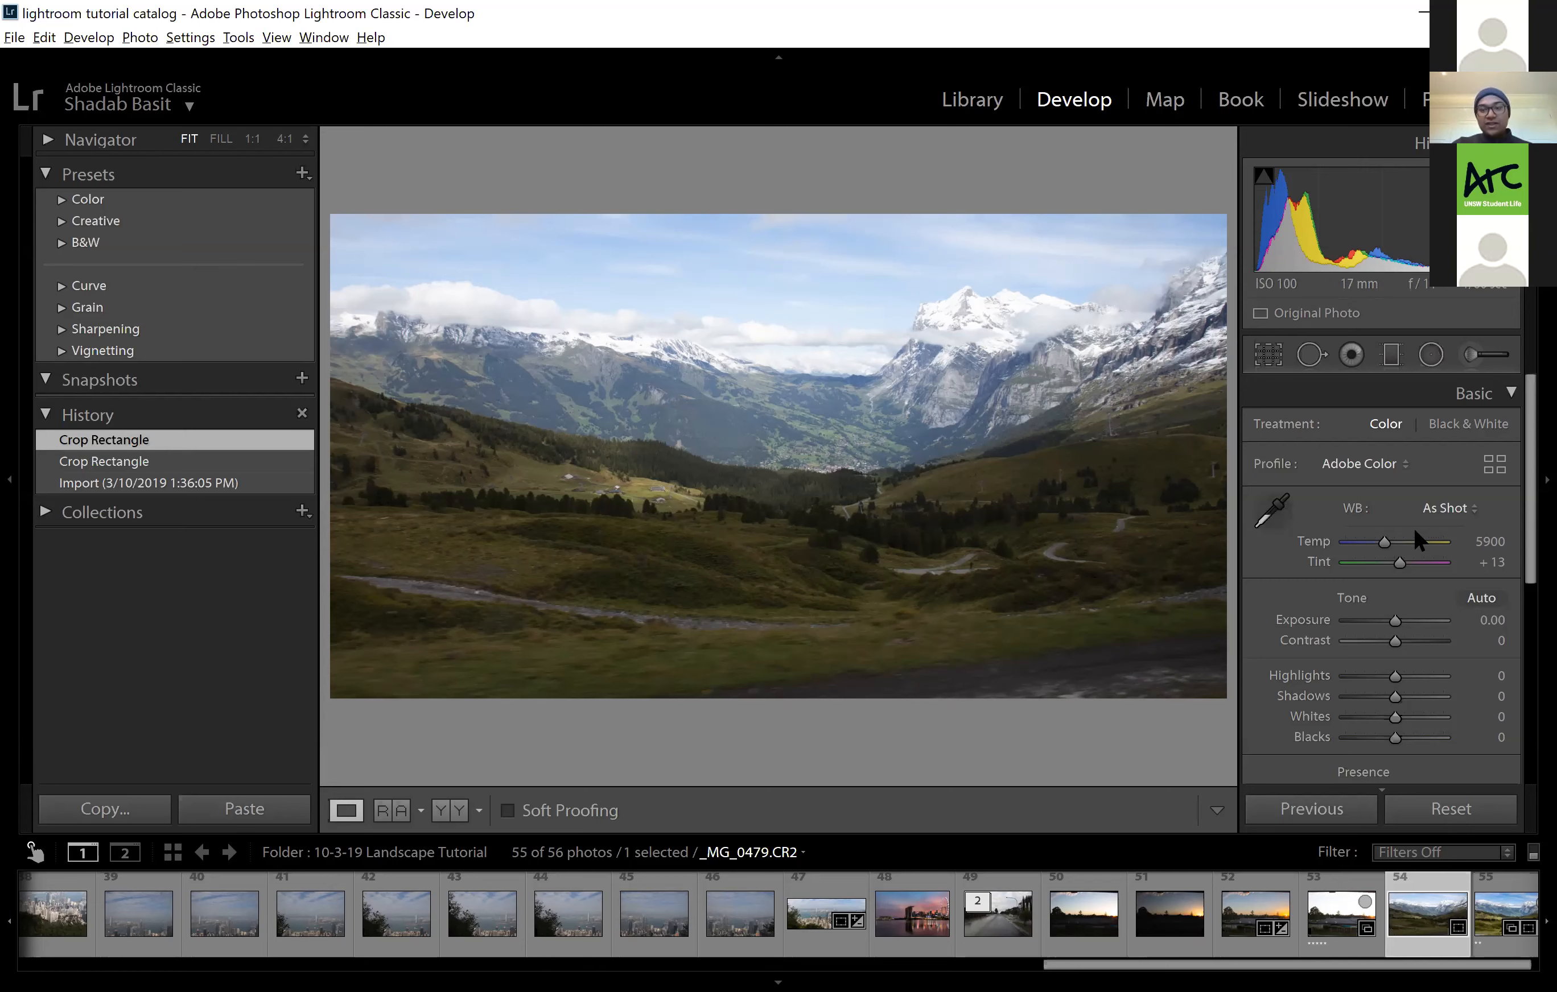
scroll(1414, 531, down, 3)
scroll(1413, 526, down, 3)
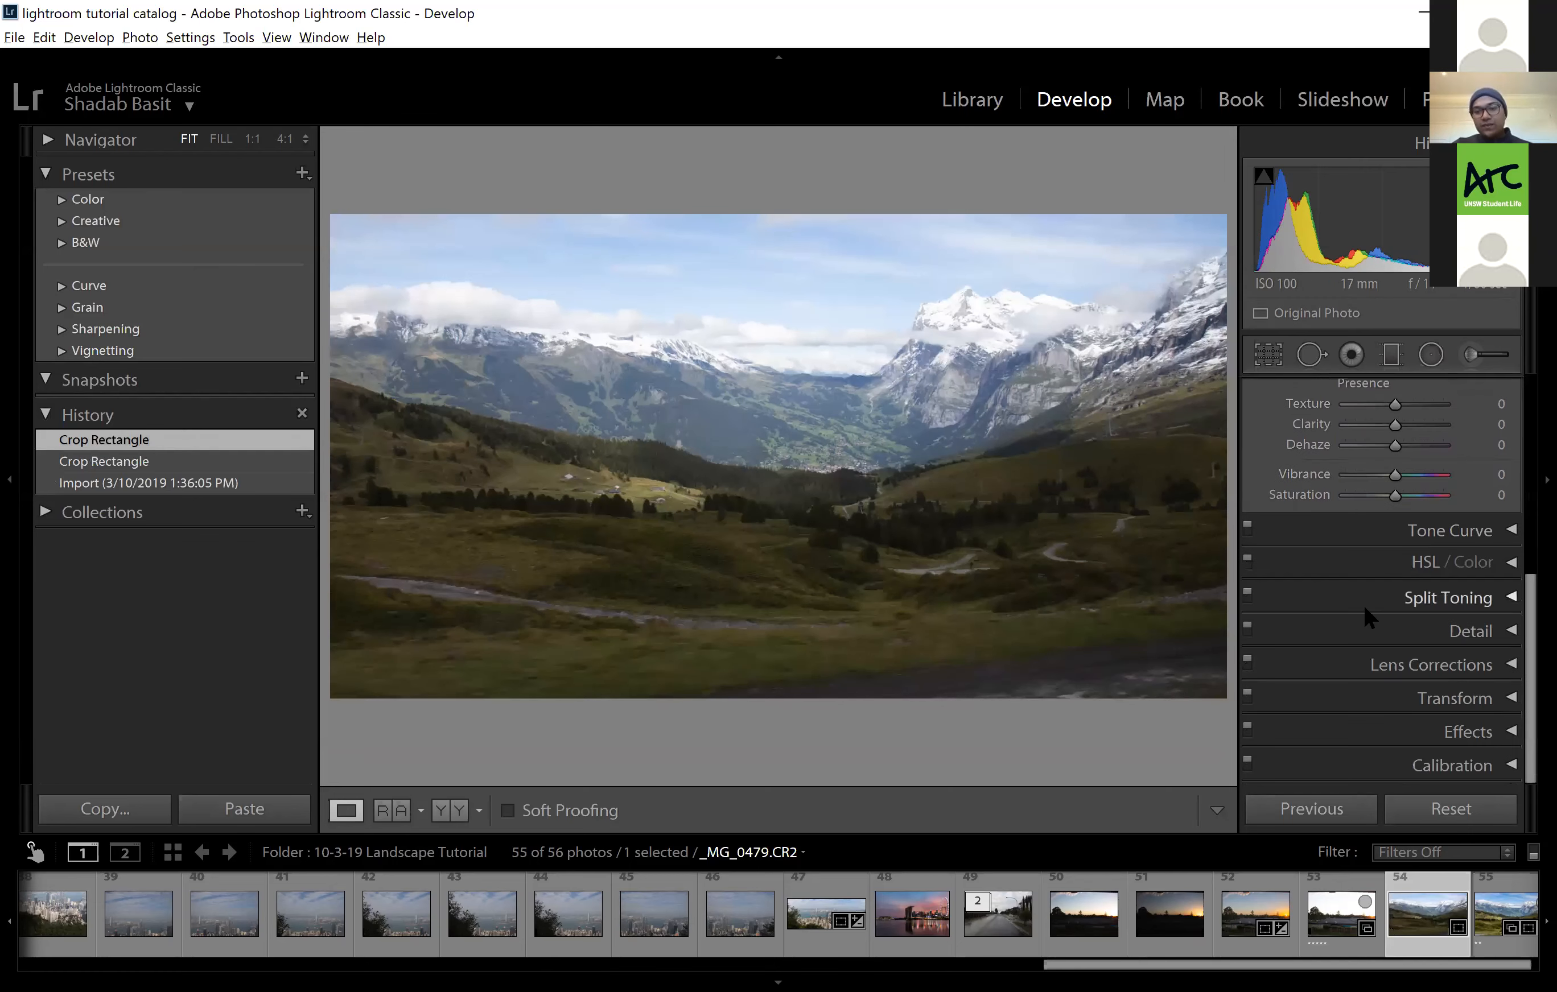
scroll(1361, 604, up, 4)
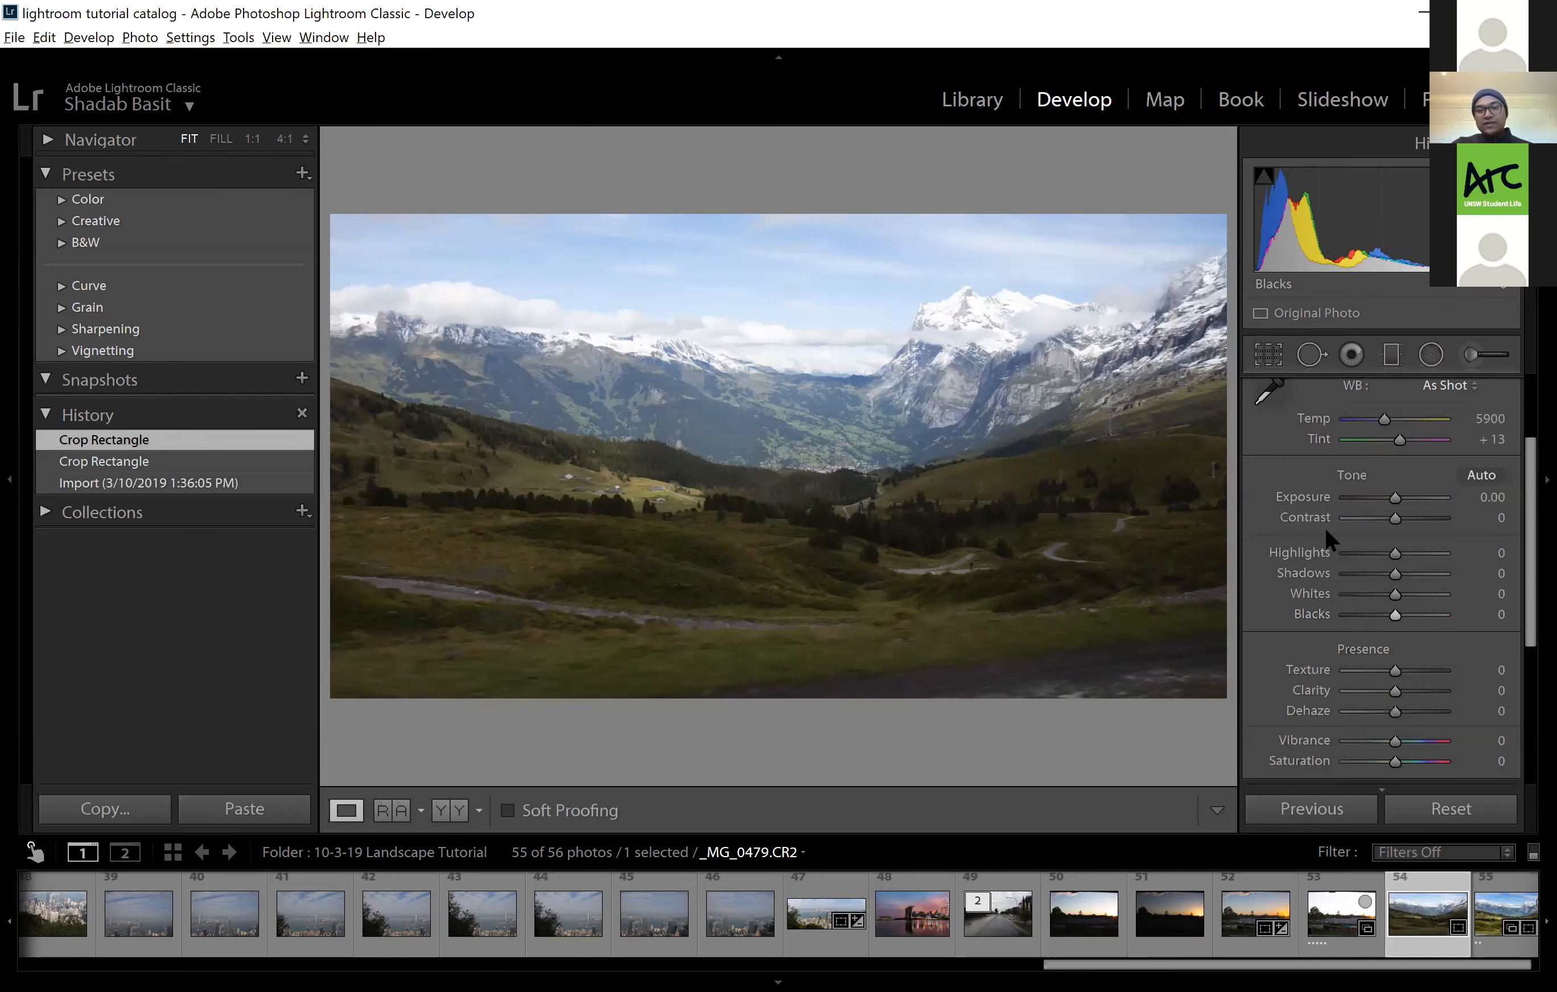
scroll(923, 375, up, 2)
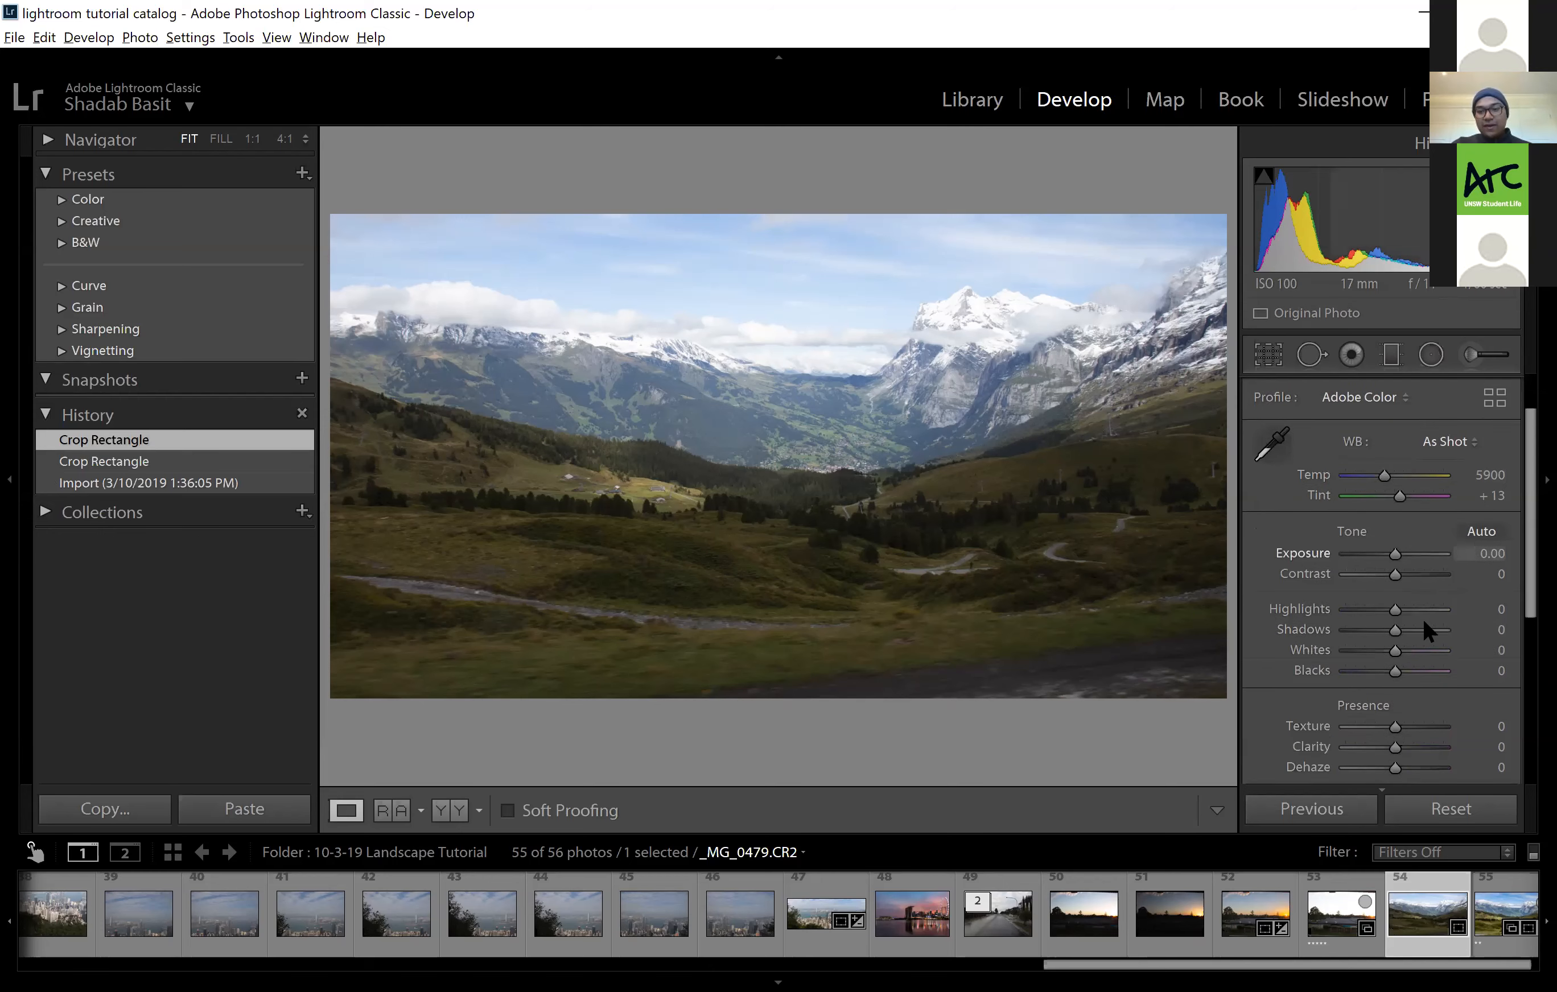
Try exposure -0.52, contrast +18, highlights -11 and shadows +14 on the landscape, and reset all four adjustments
scroll(1413, 598, down, 2)
drag(1392, 488, 1413, 563)
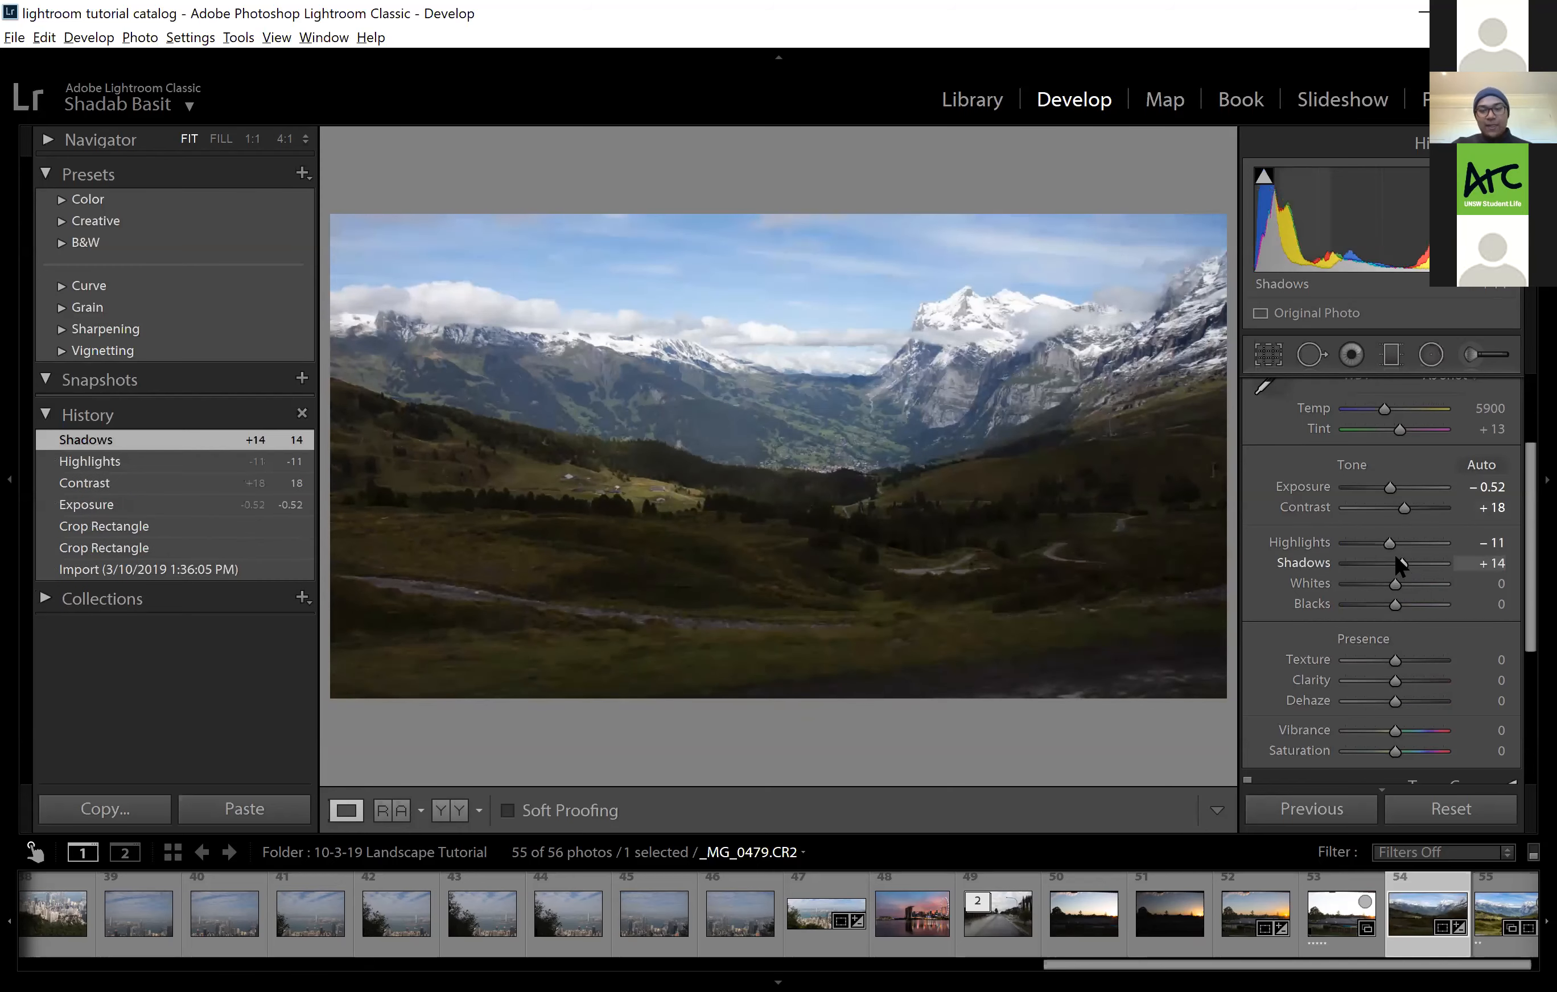
key(ctrl+z)
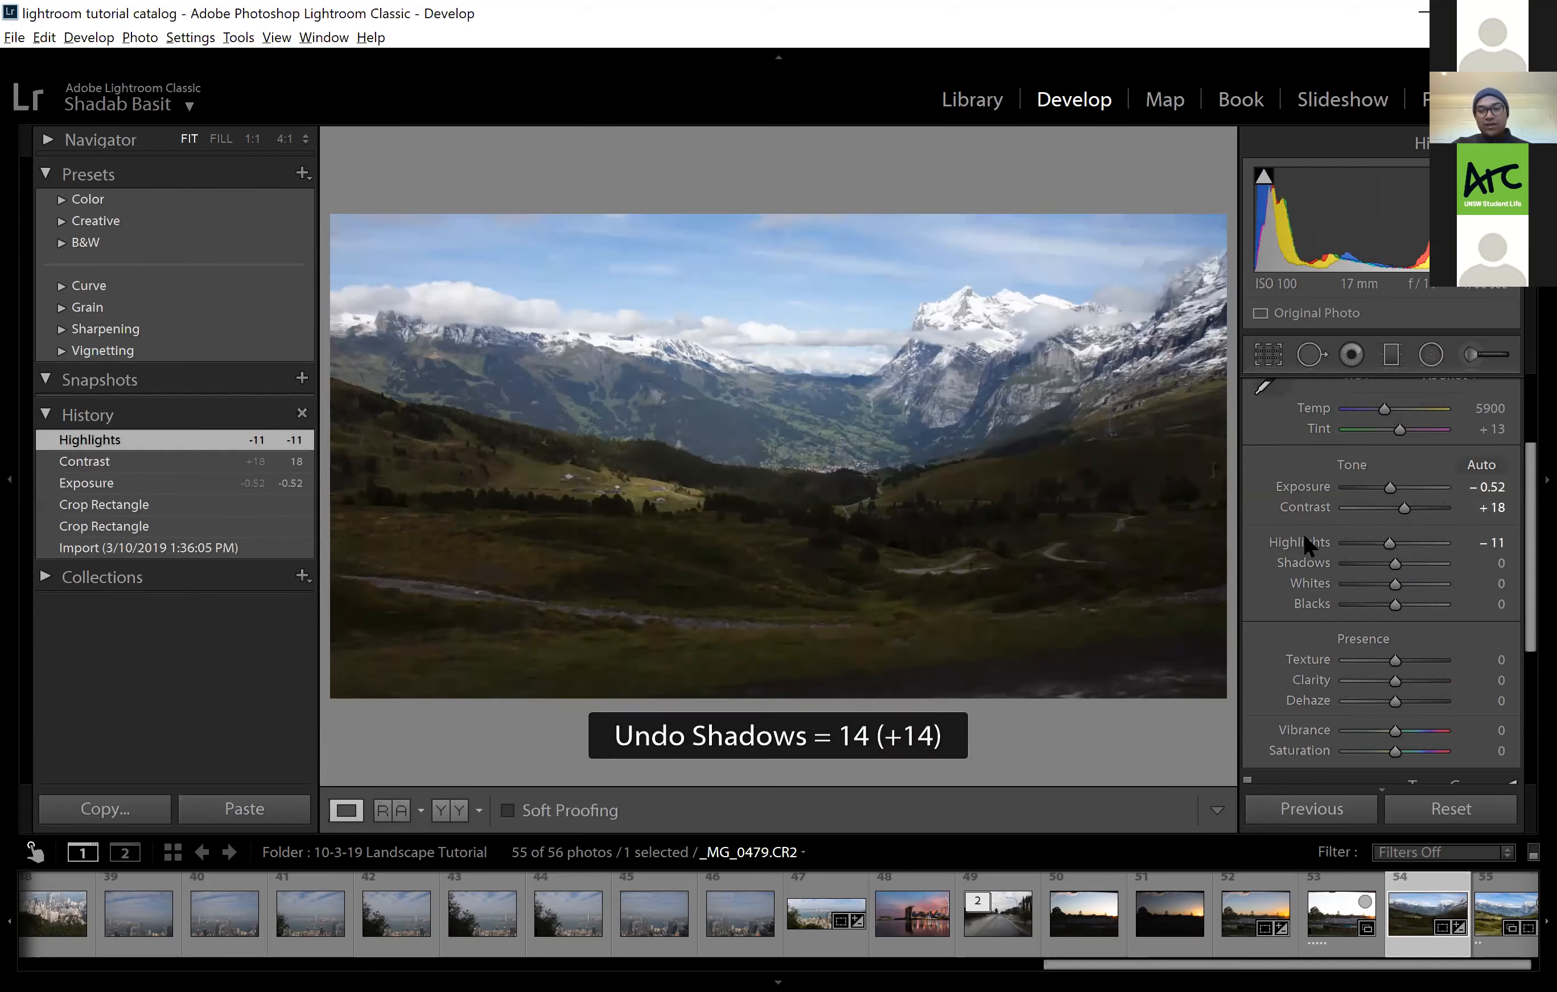
double_click(1303, 543)
double_click(1306, 508)
double_click(1308, 487)
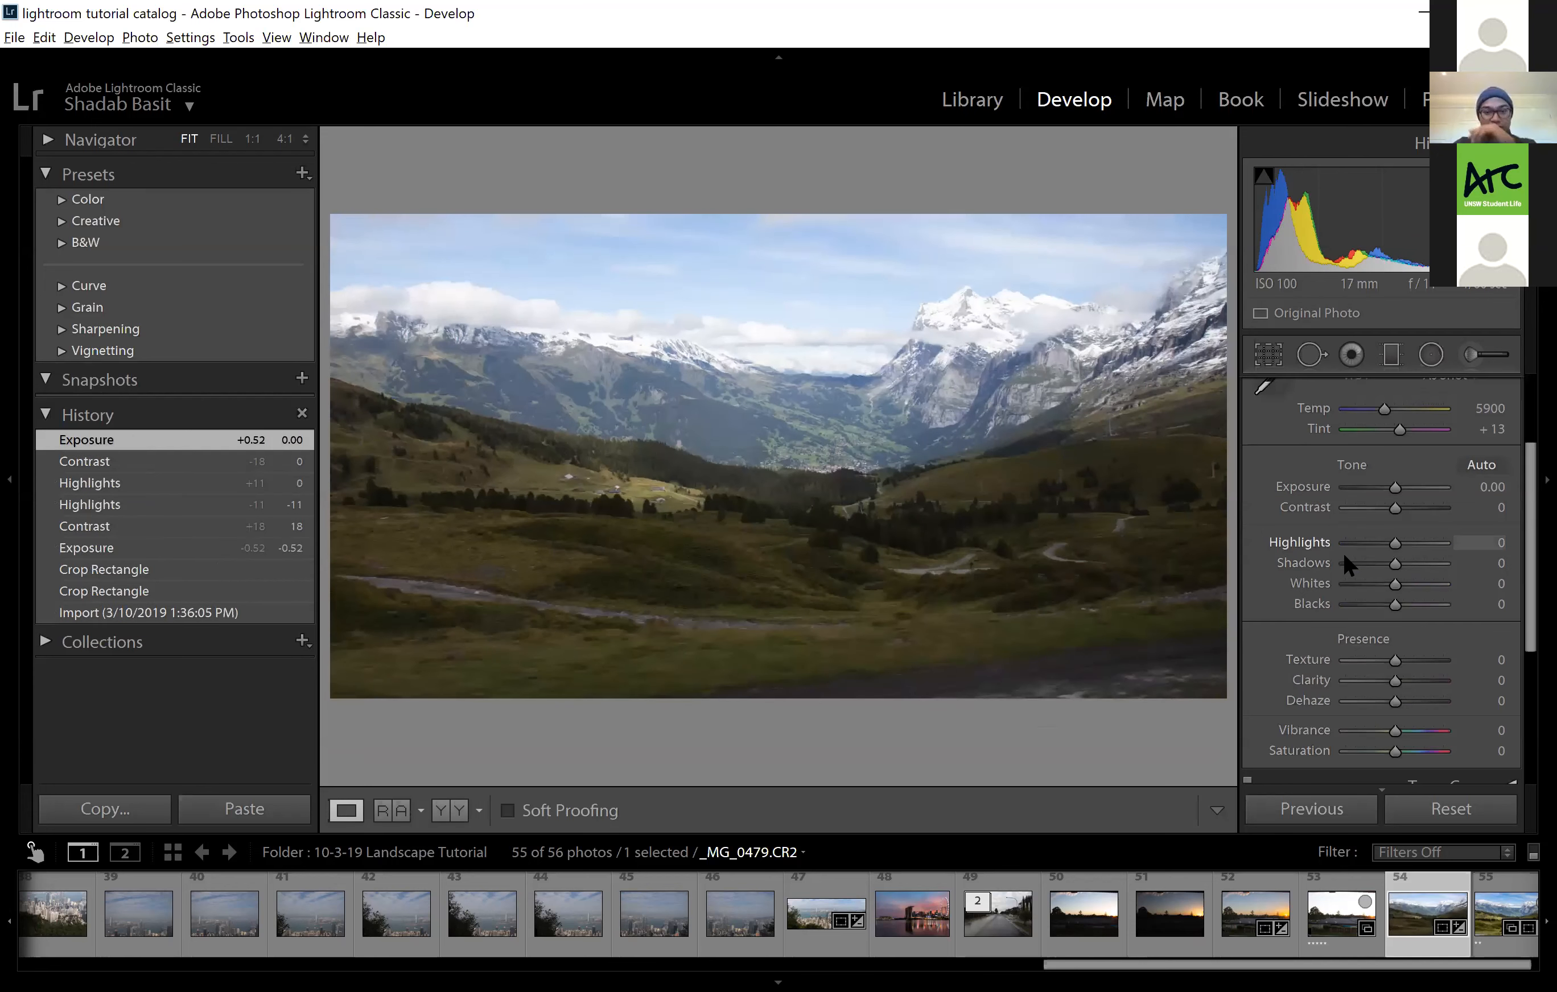
Enable the lens profile corrections for the landscape photo
scroll(1339, 553, down, 5)
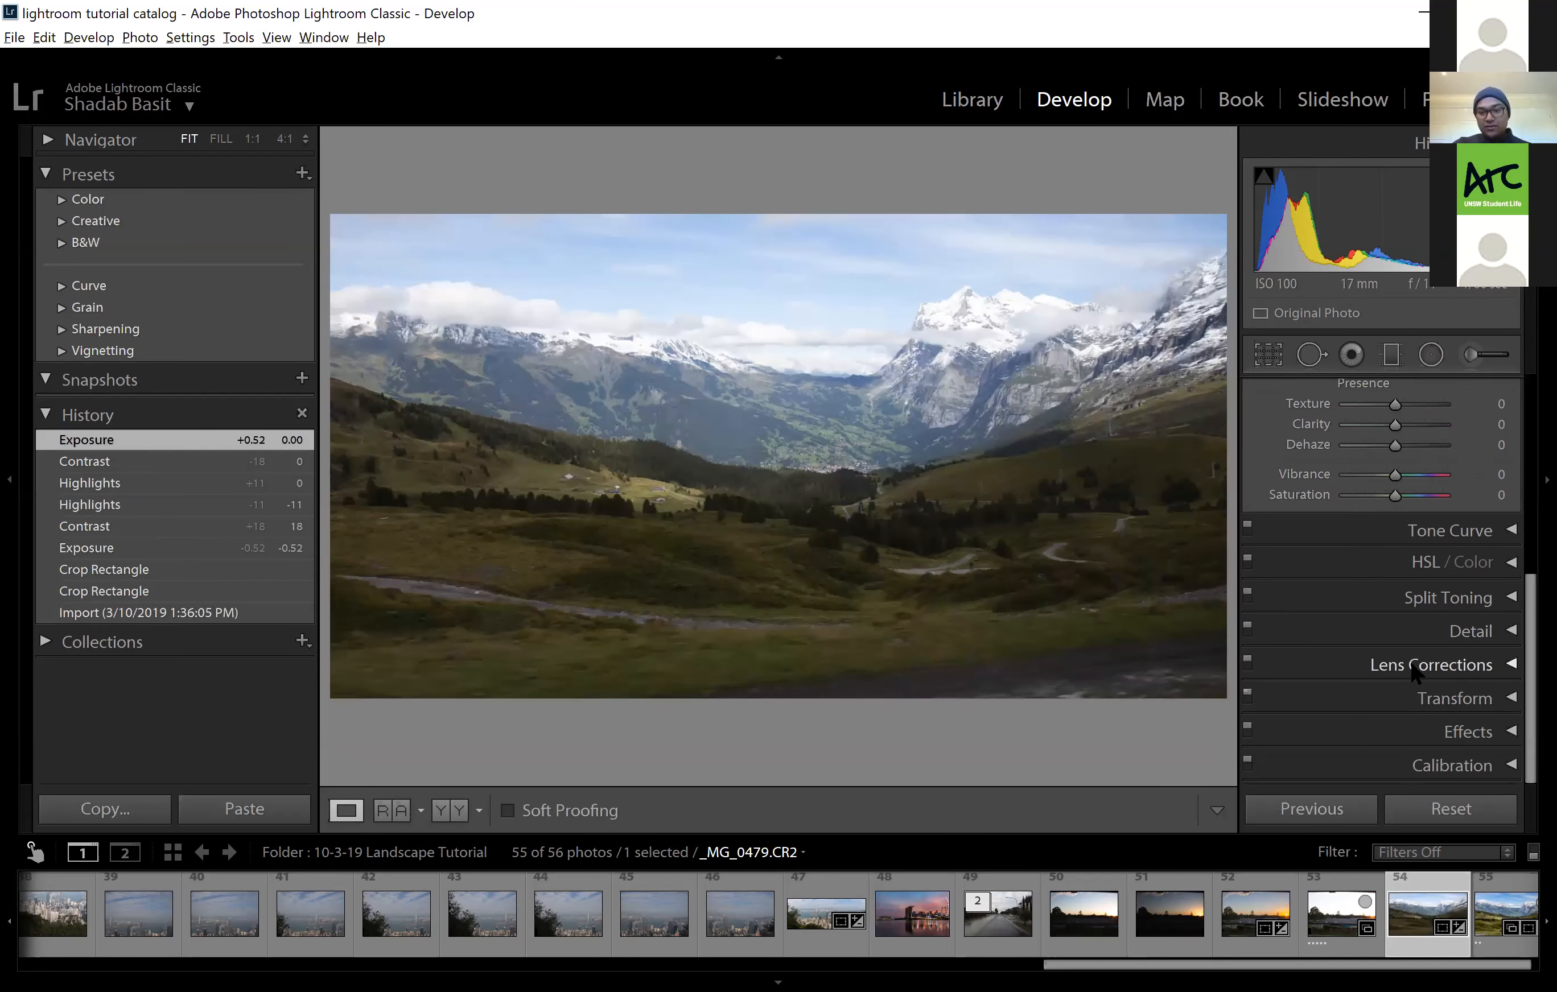
click(1411, 663)
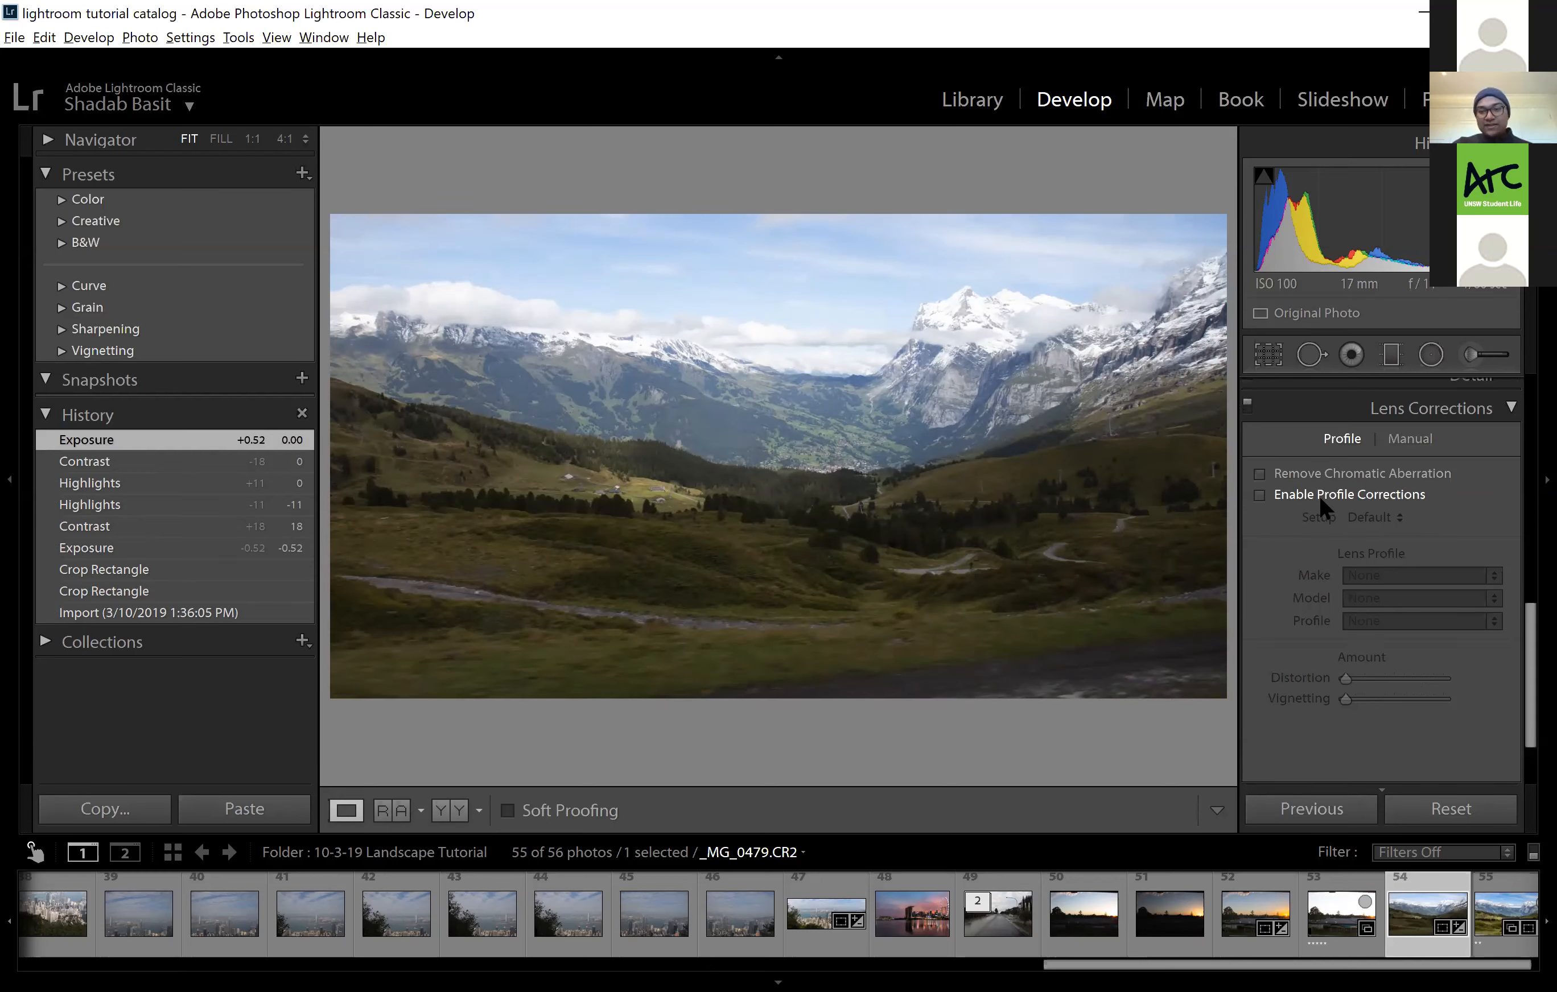
click(1298, 499)
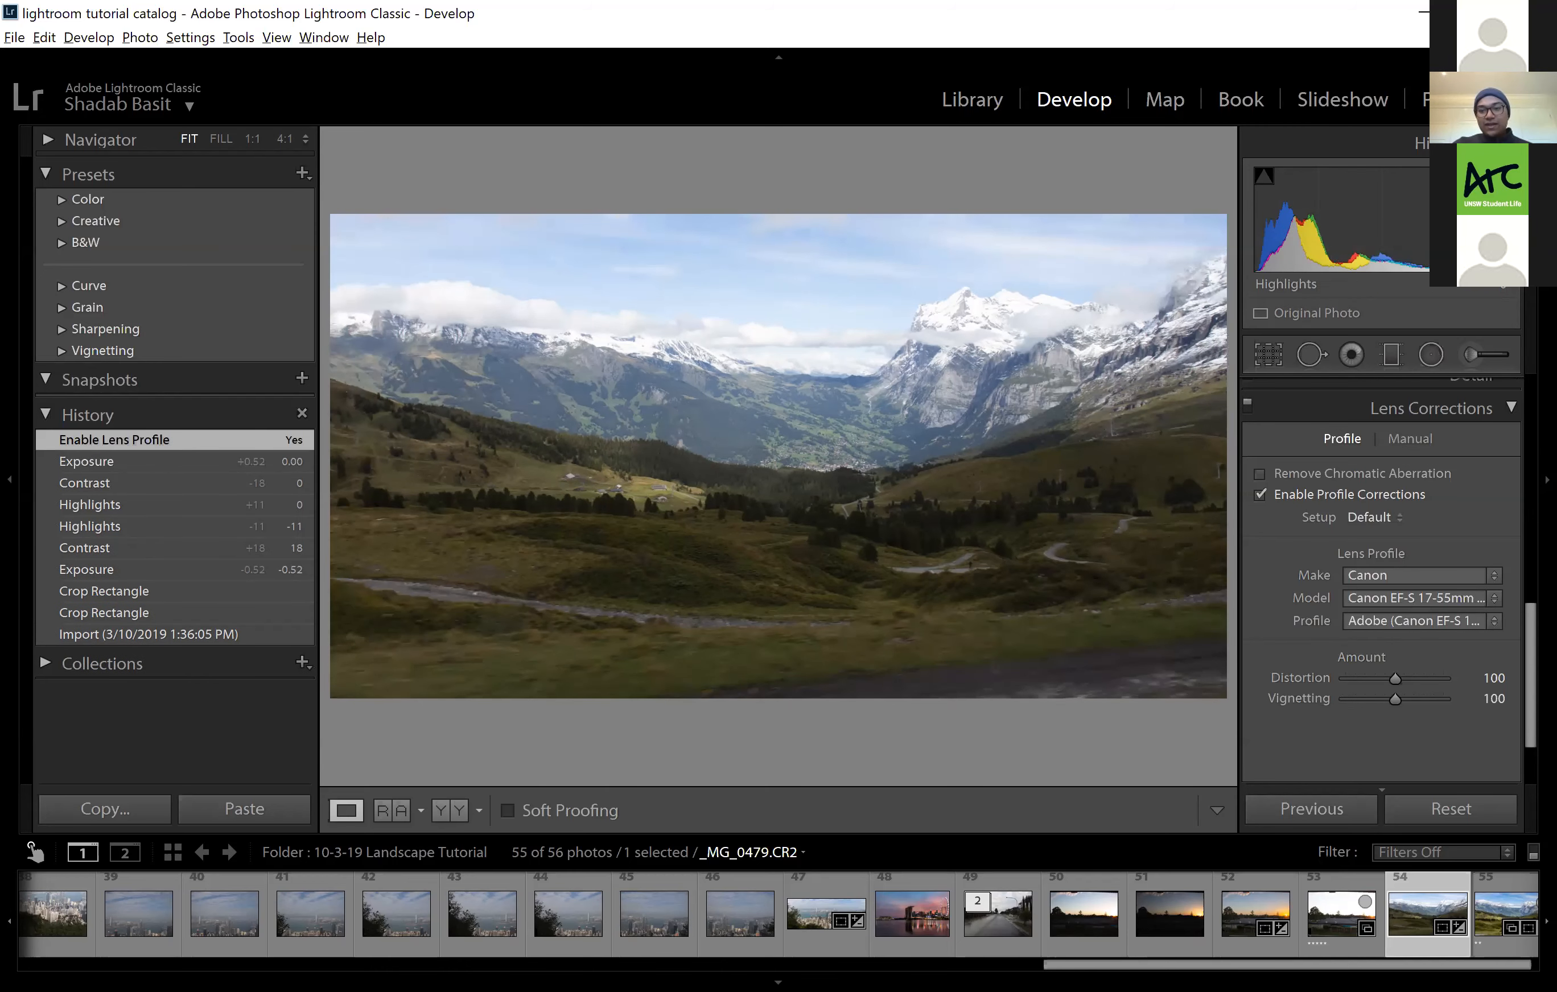
Compare the landscape with the profile corrections off and on, examining edge darkening and distortion, and leave them enabled
click(1341, 508)
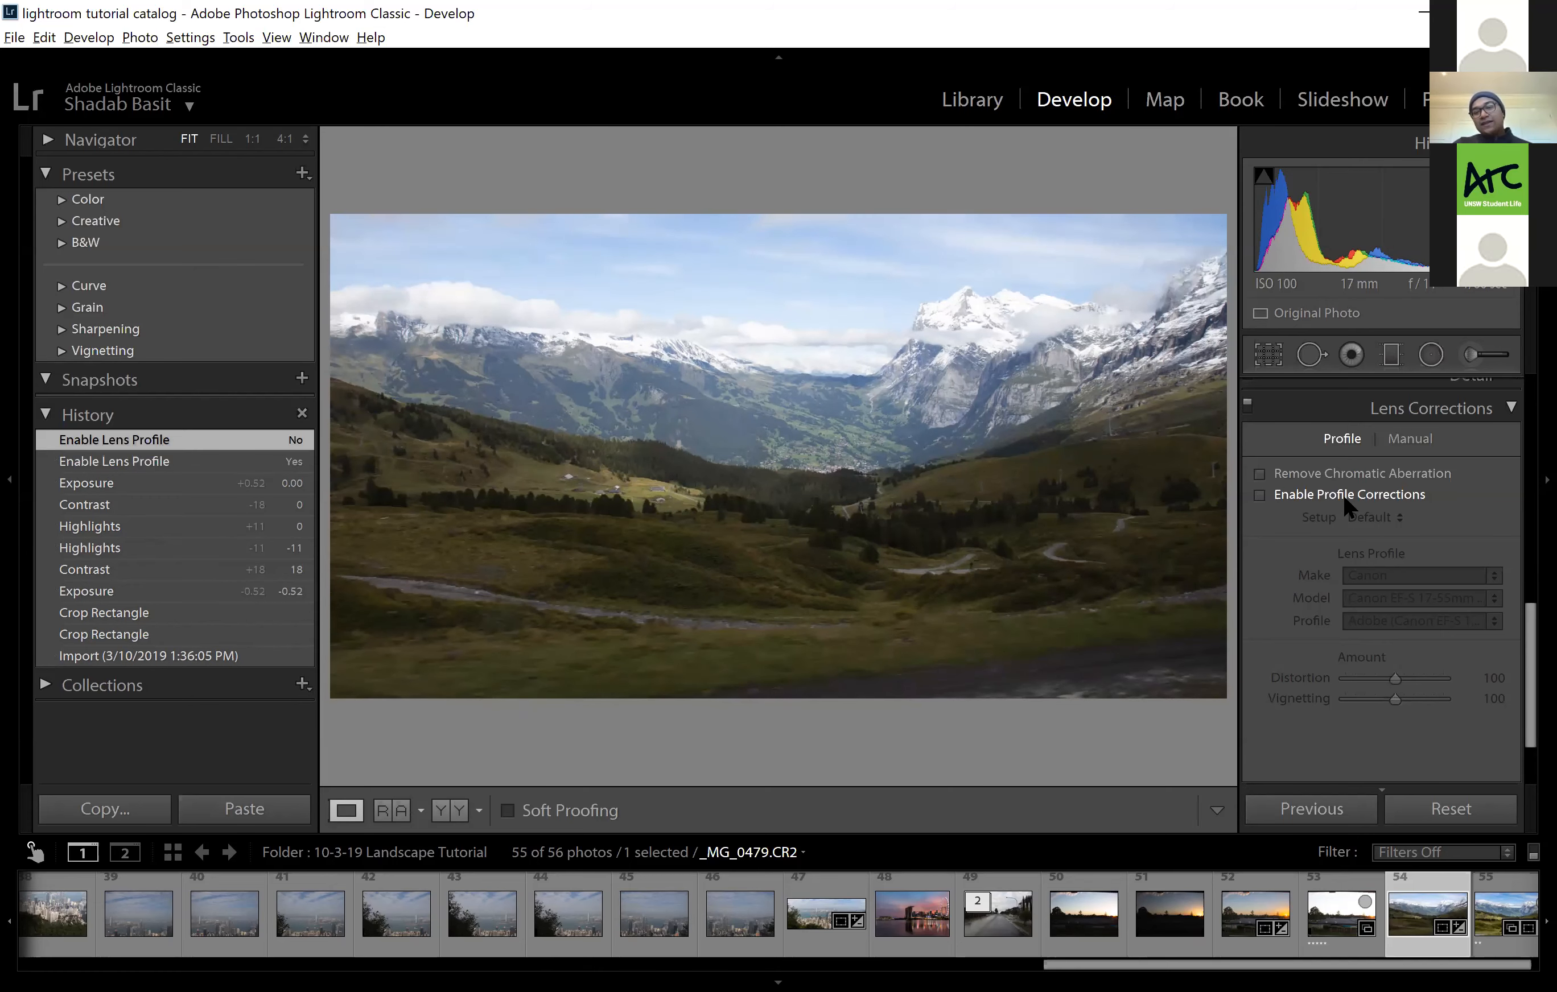
click(1353, 501)
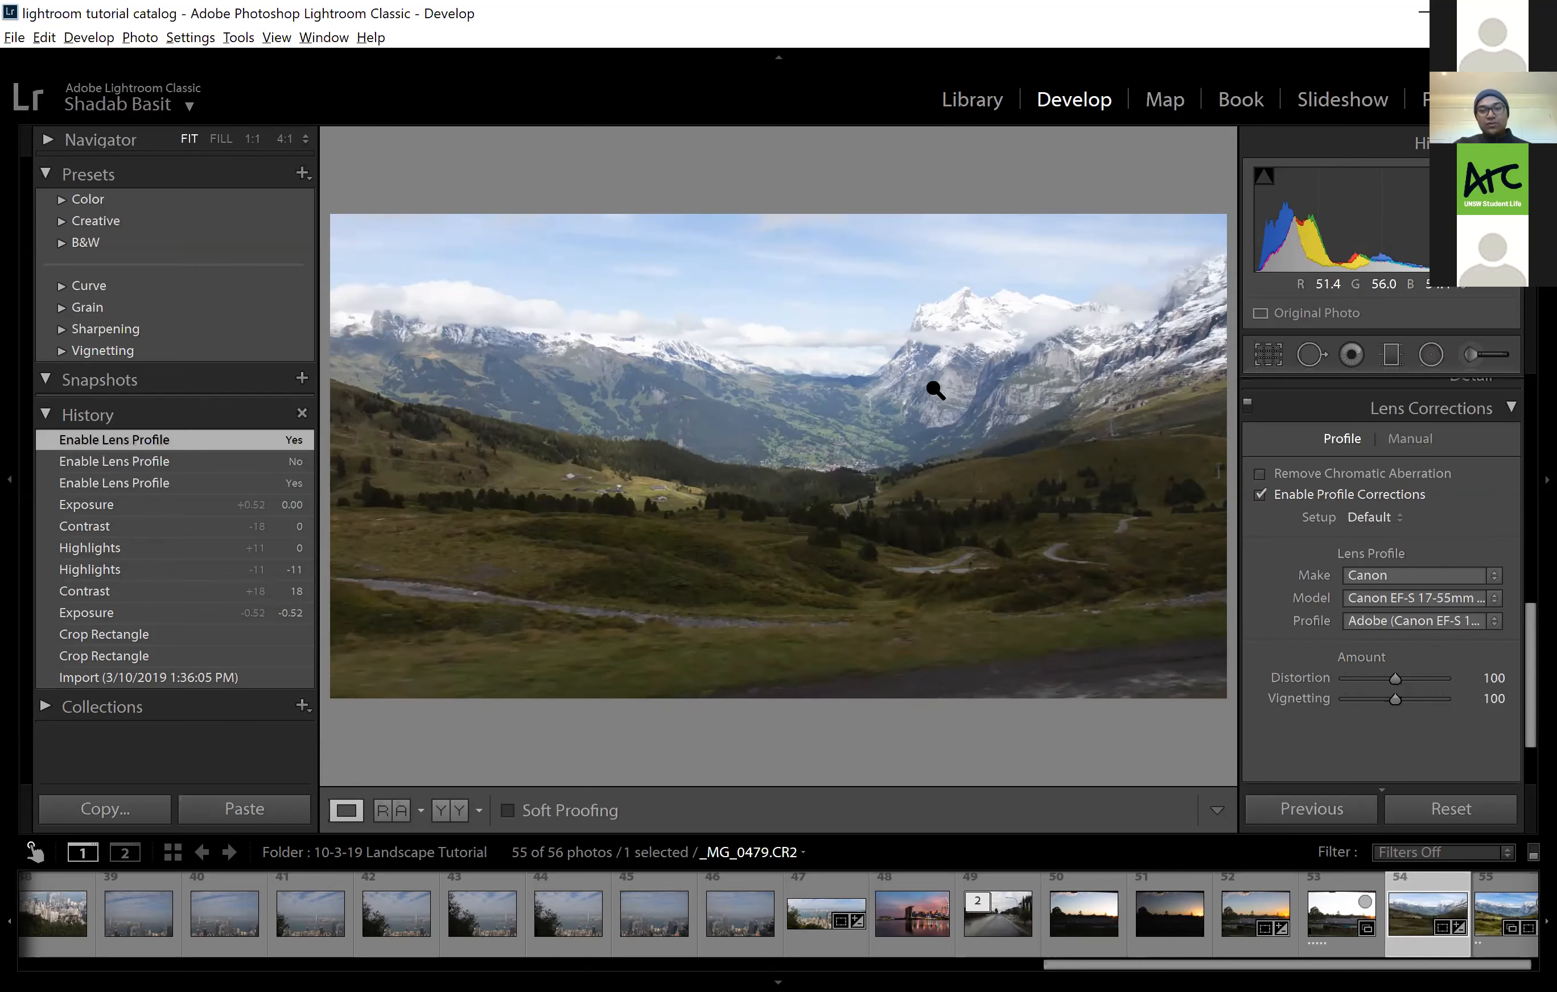
click(1260, 495)
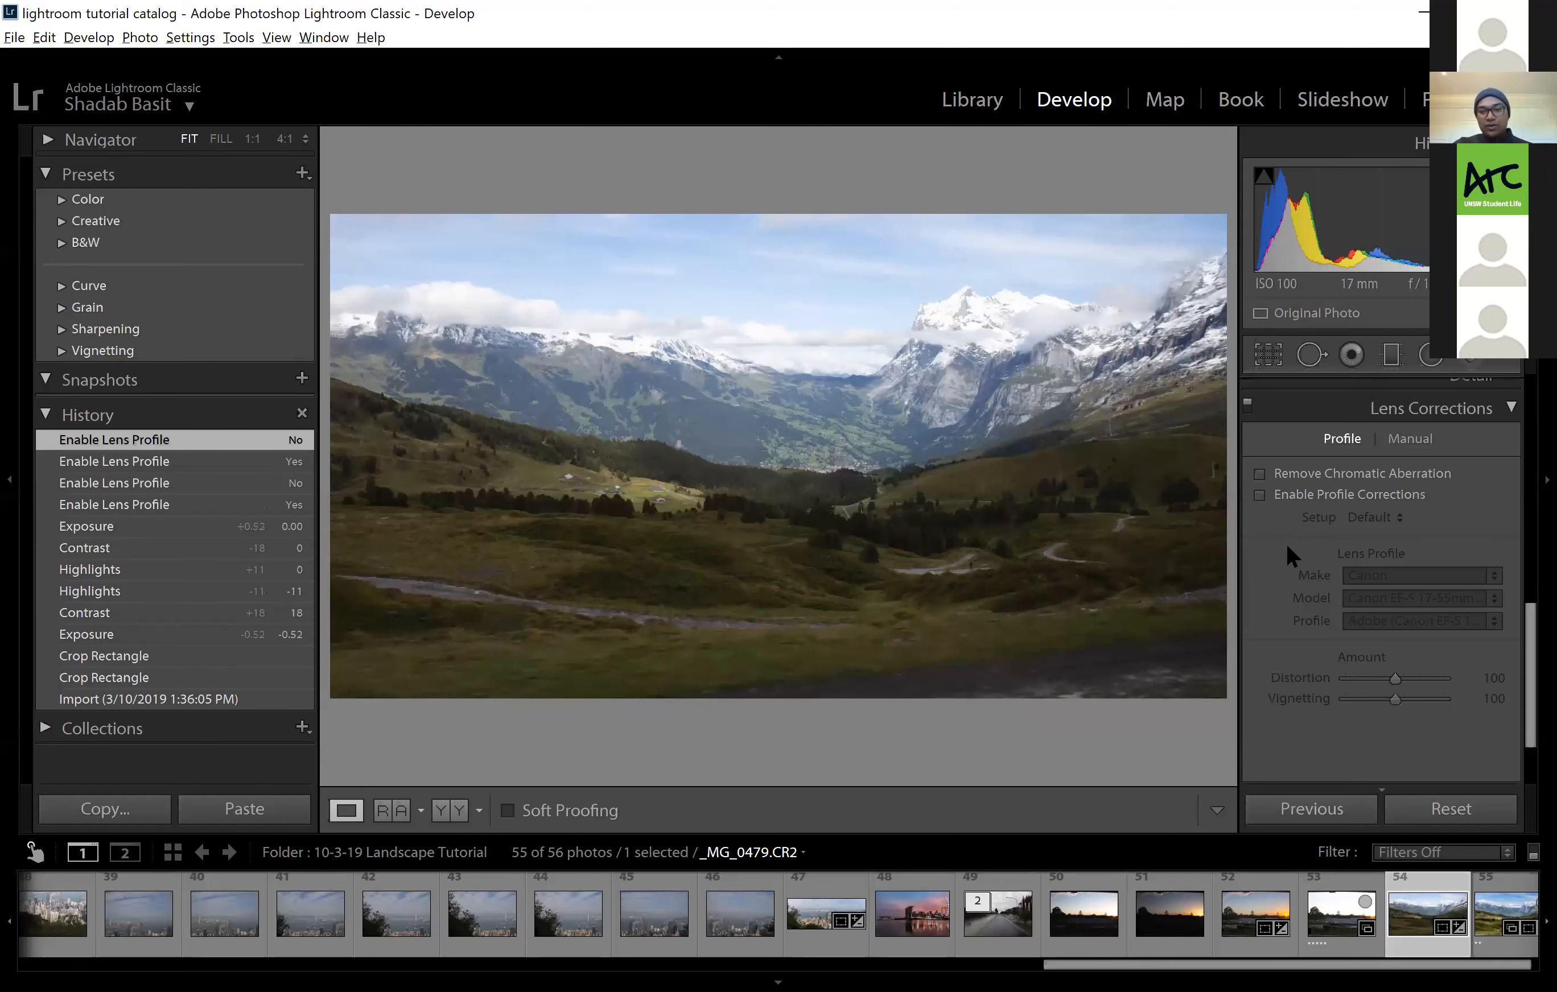
click(1259, 495)
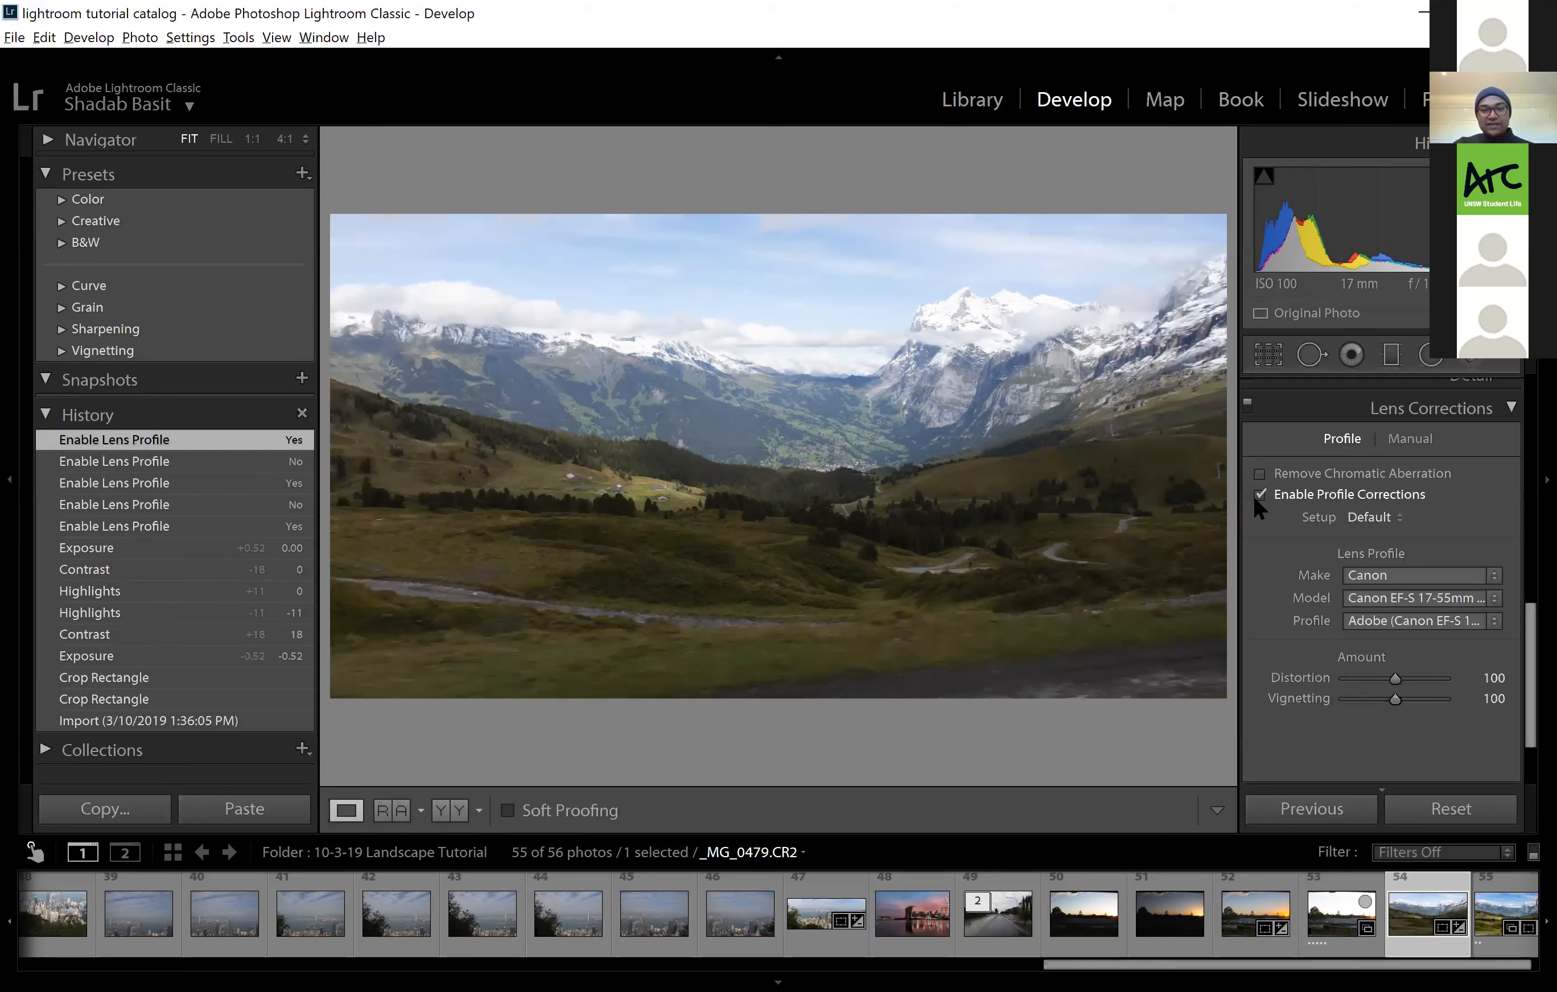
click(1259, 494)
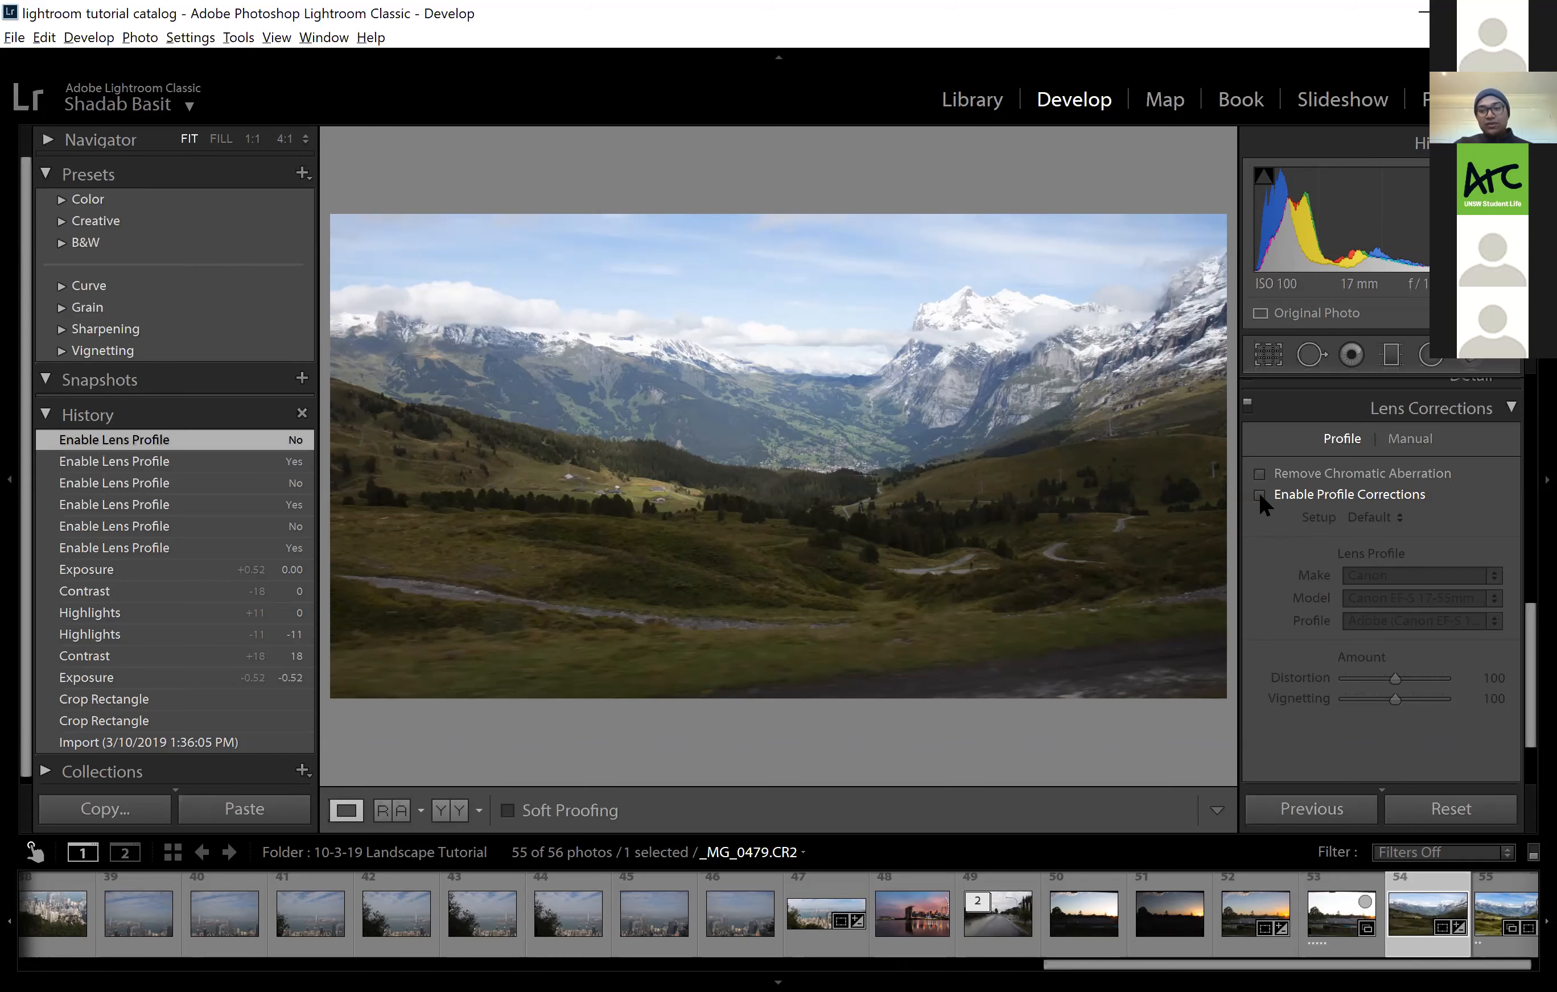
click(1258, 494)
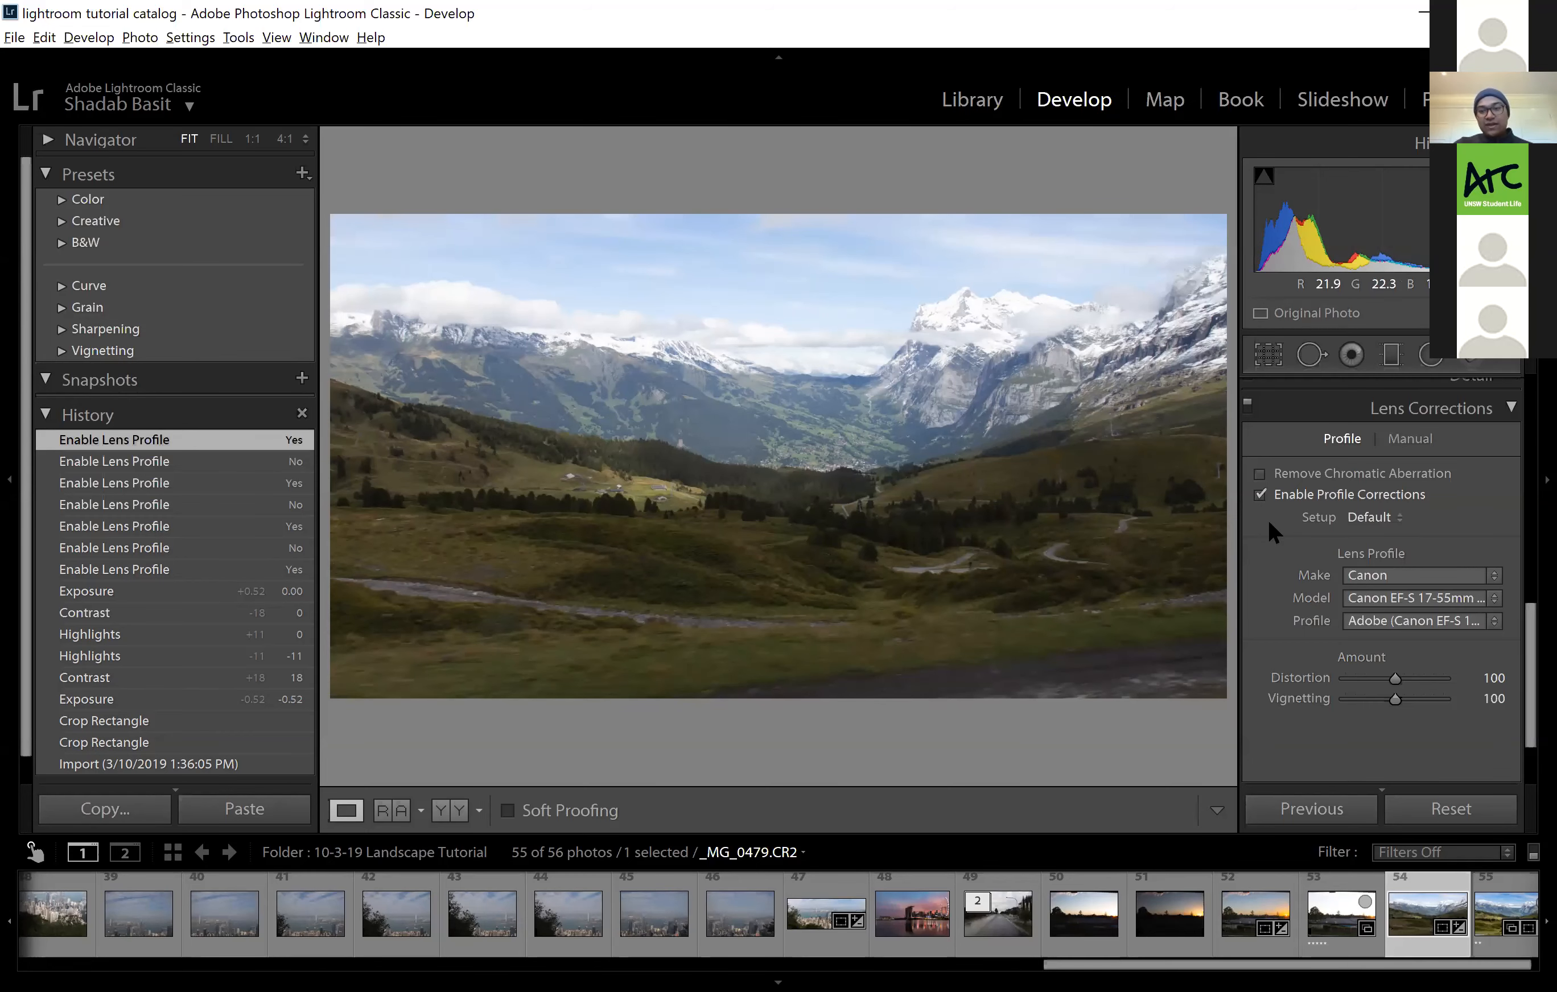
Look through the available Canon lens models for the profile without choosing a different one
click(1415, 608)
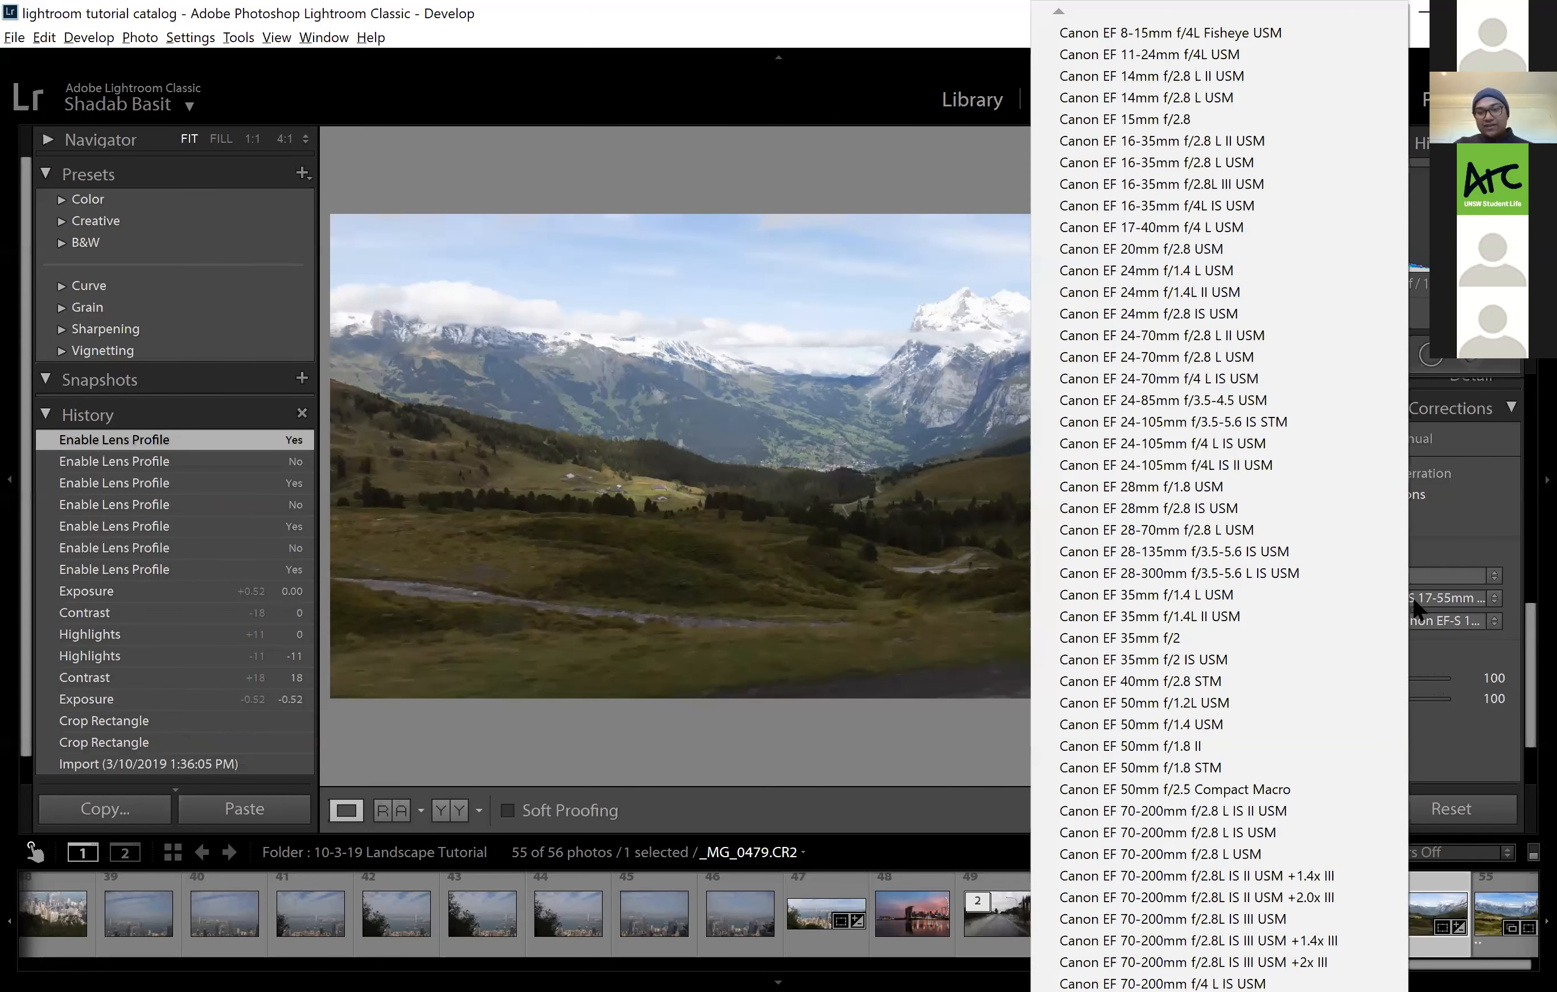
click(1416, 608)
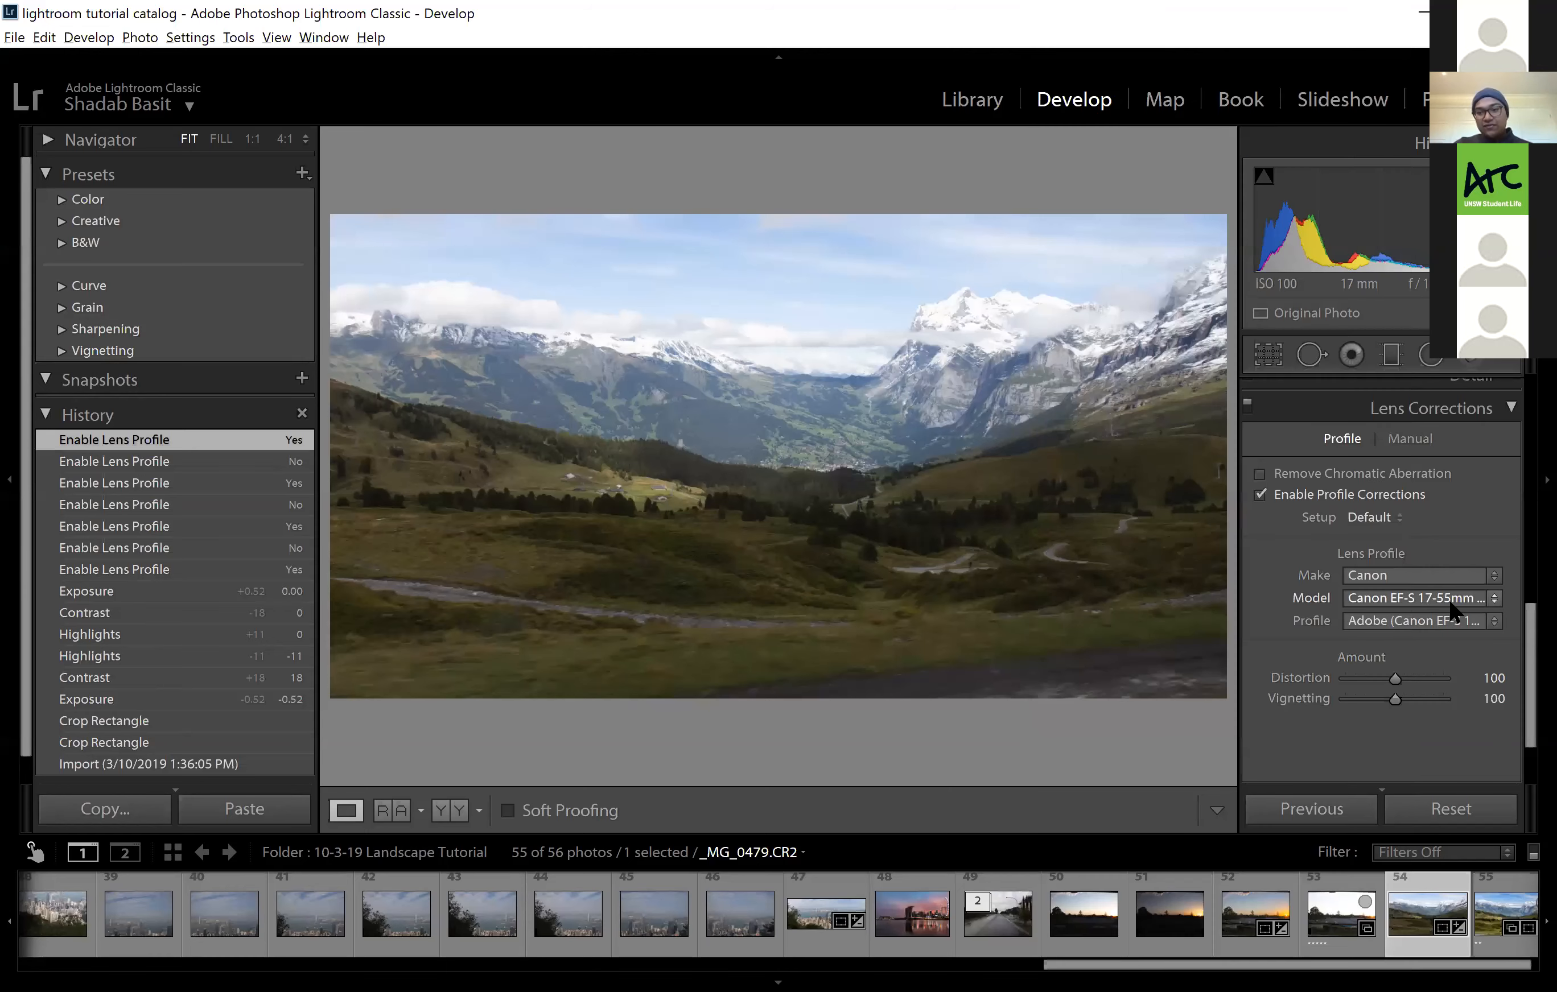
click(1449, 612)
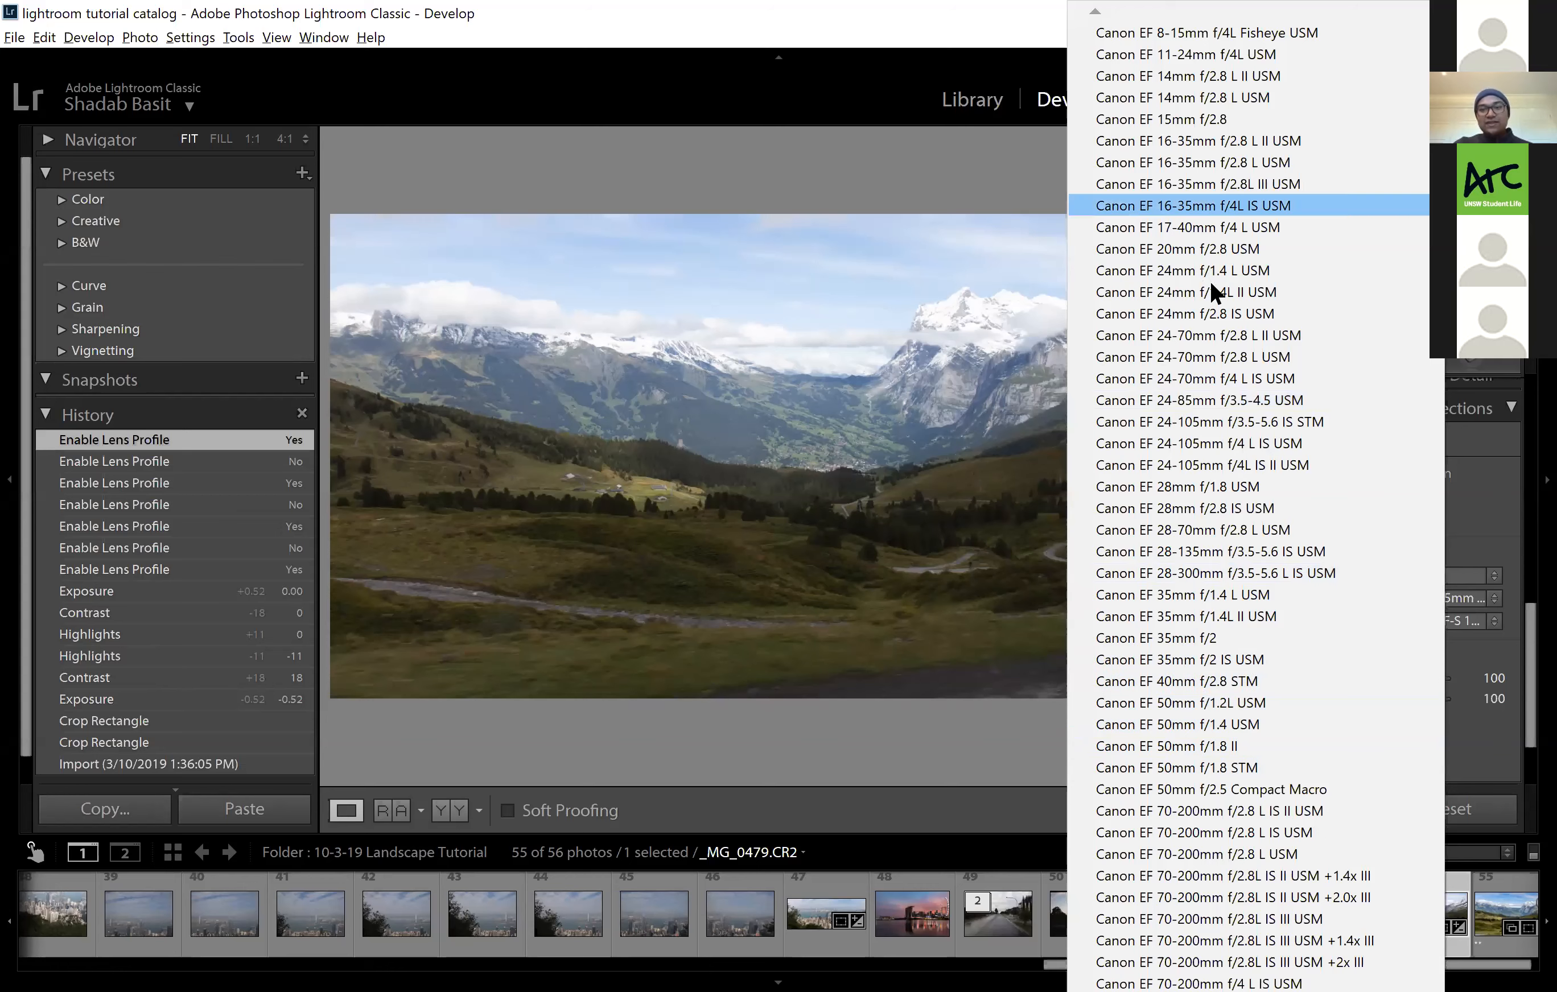
click(1479, 525)
click(1488, 493)
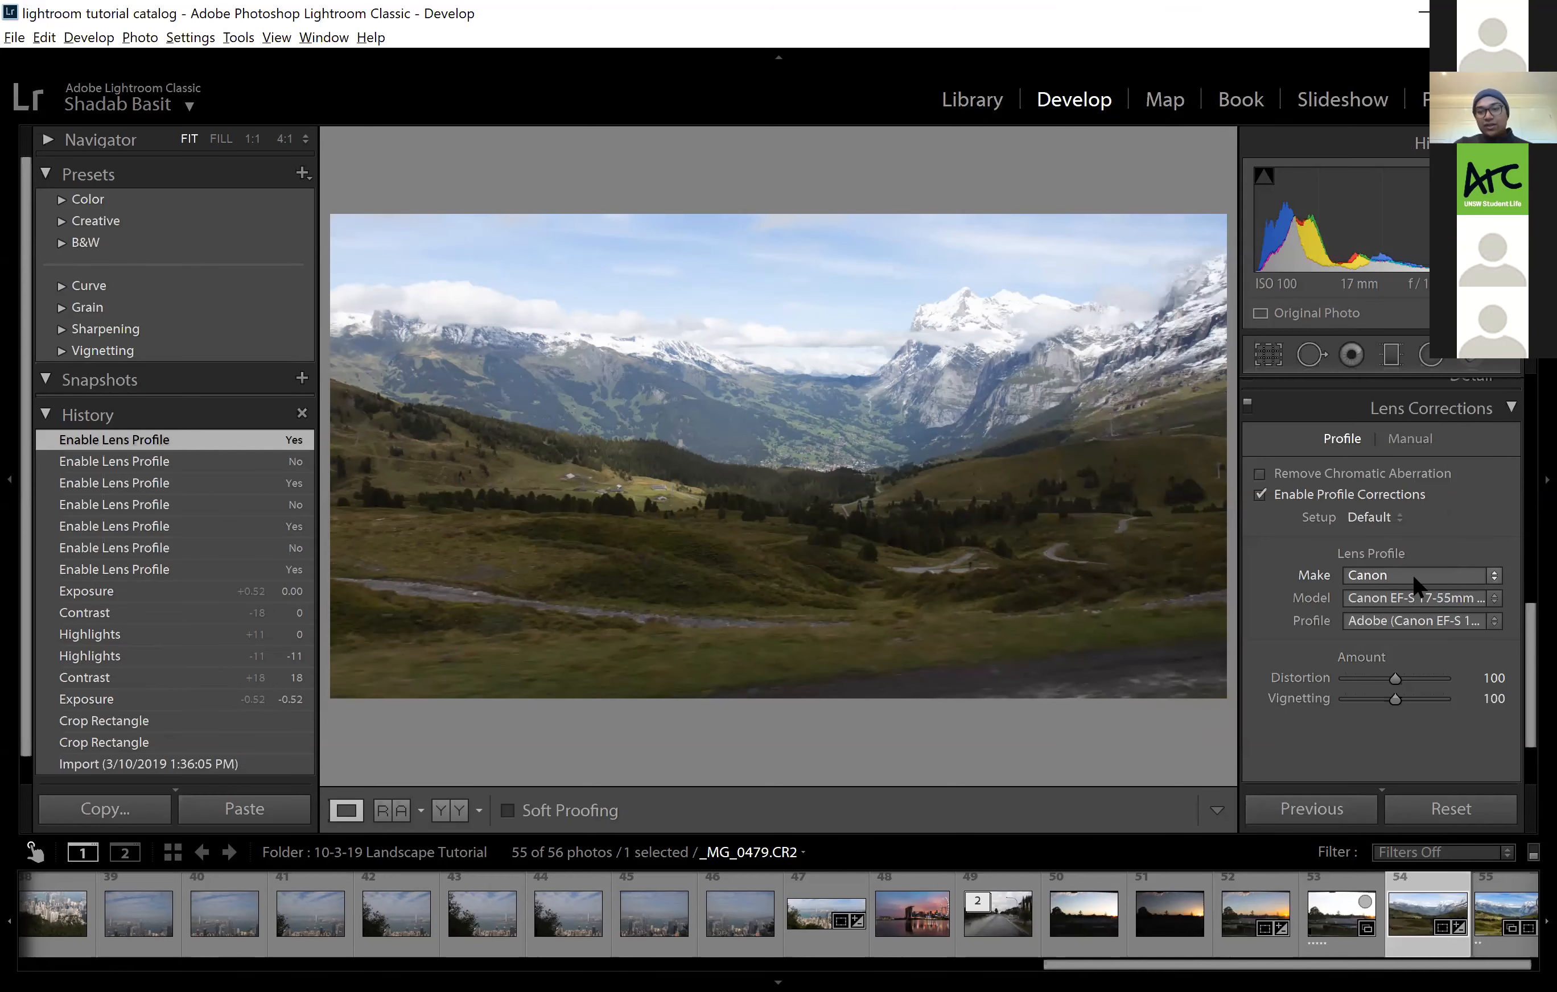
Try a manual distortion amount of +5, reset it to 0 and return to the profile-based lens corrections
click(1399, 444)
drag(1395, 495, 1398, 496)
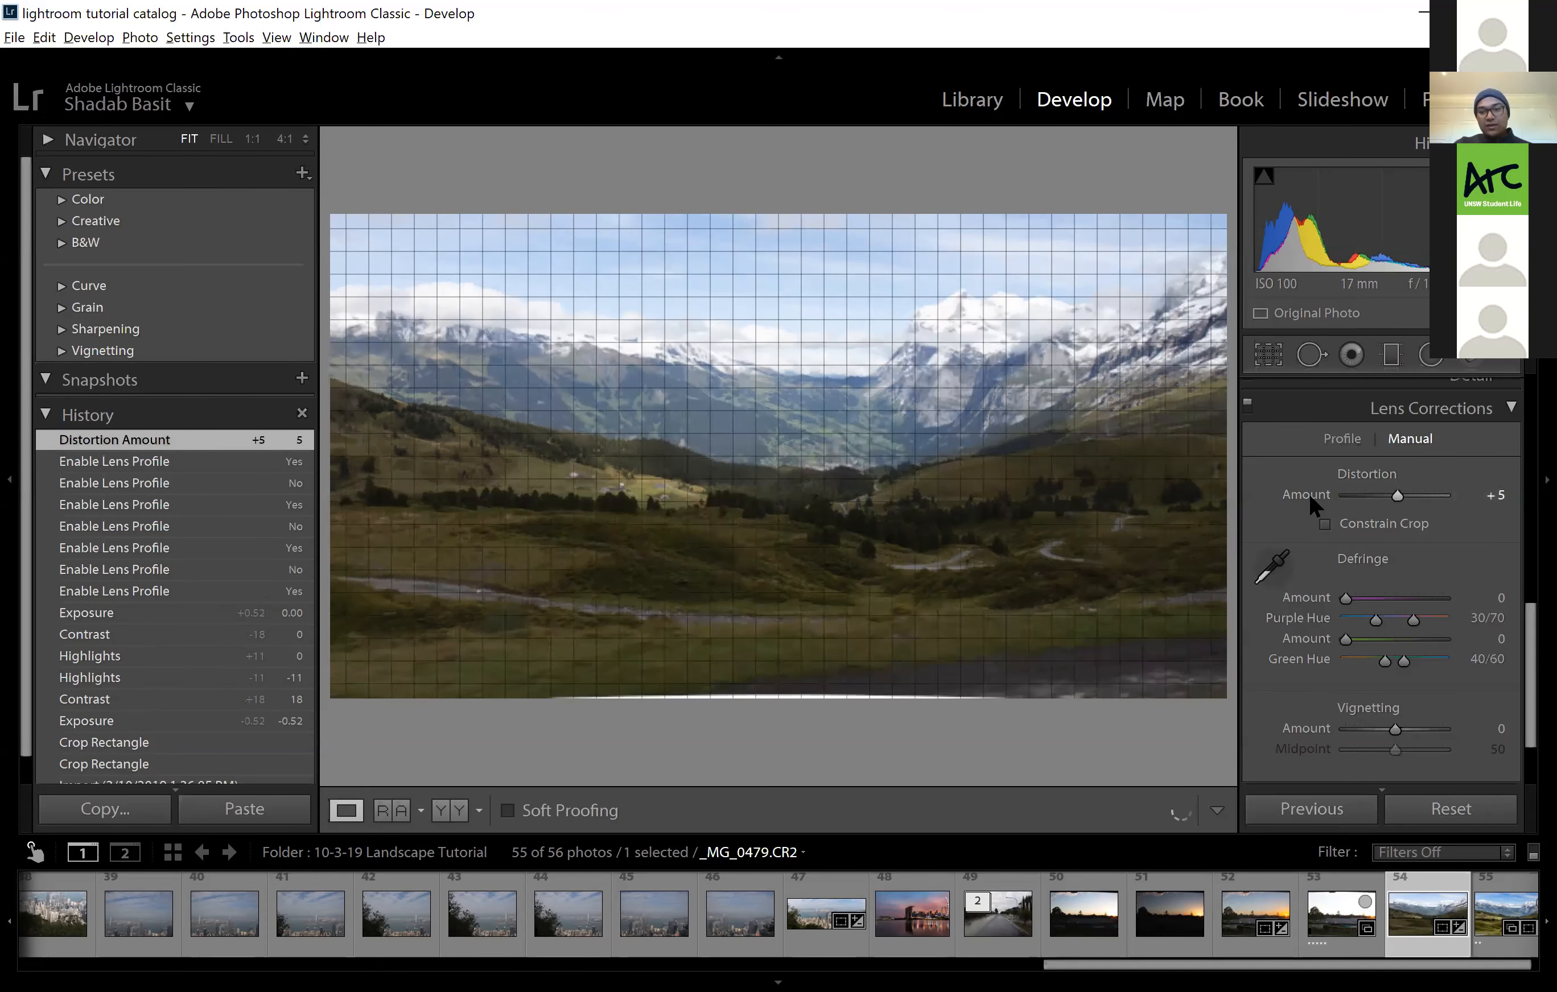
double_click(1309, 493)
click(1331, 441)
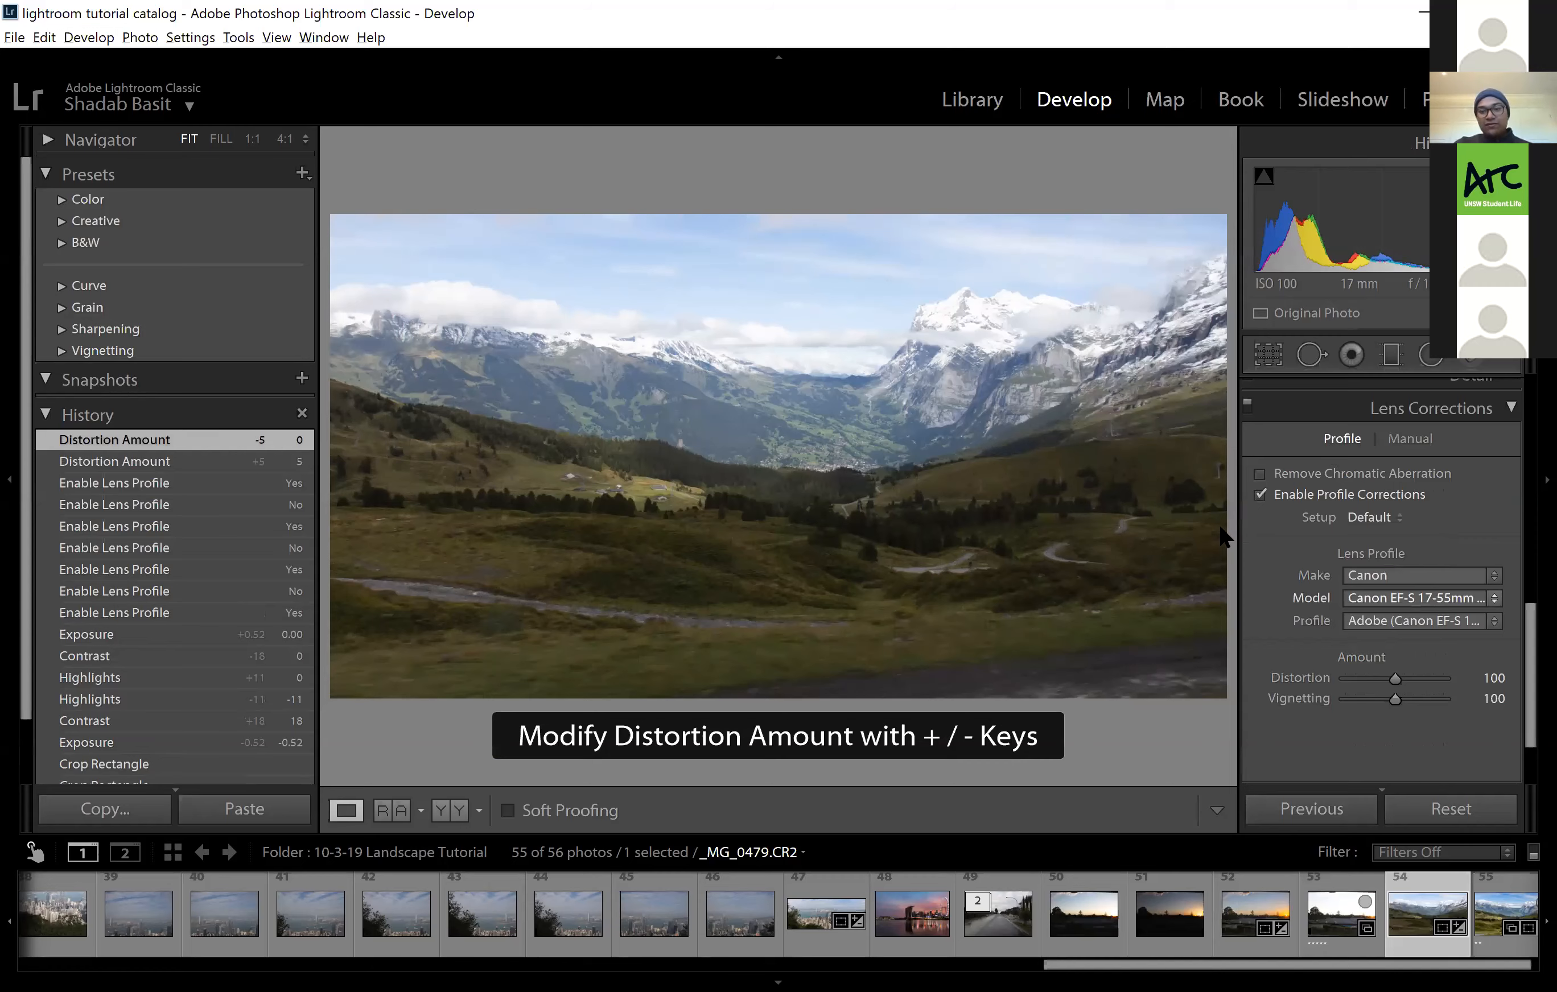
click(1416, 598)
click(1403, 440)
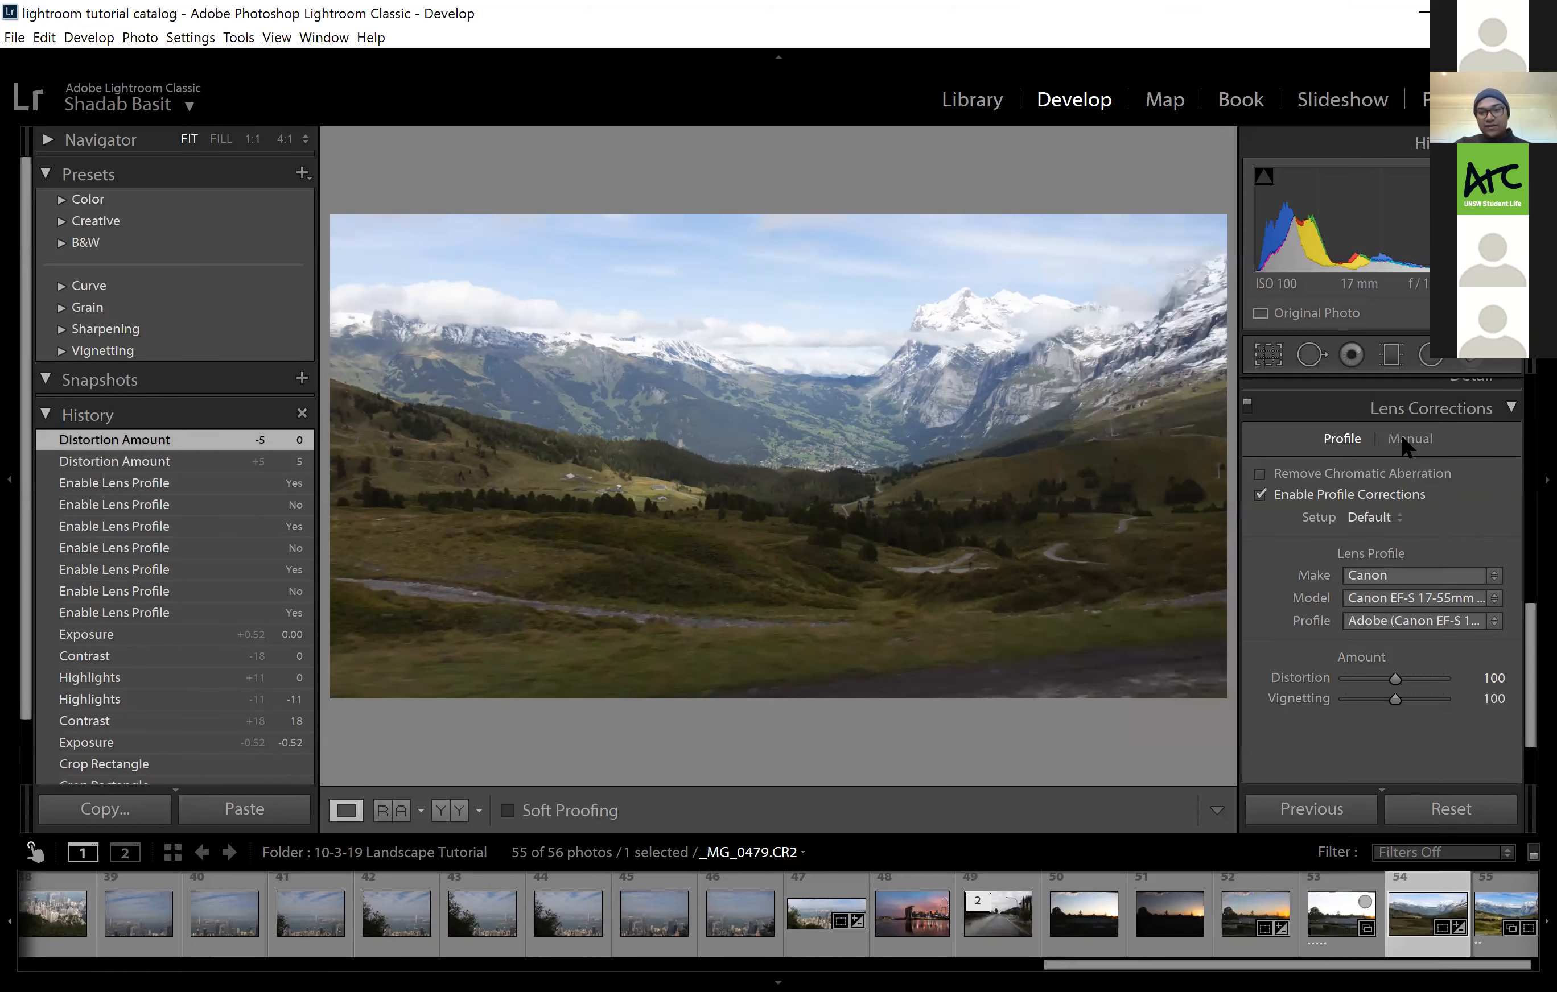
click(1406, 440)
click(1346, 448)
Switch the profile corrections off and on again to examine the corners and lower edge, leaving them enabled
click(1257, 493)
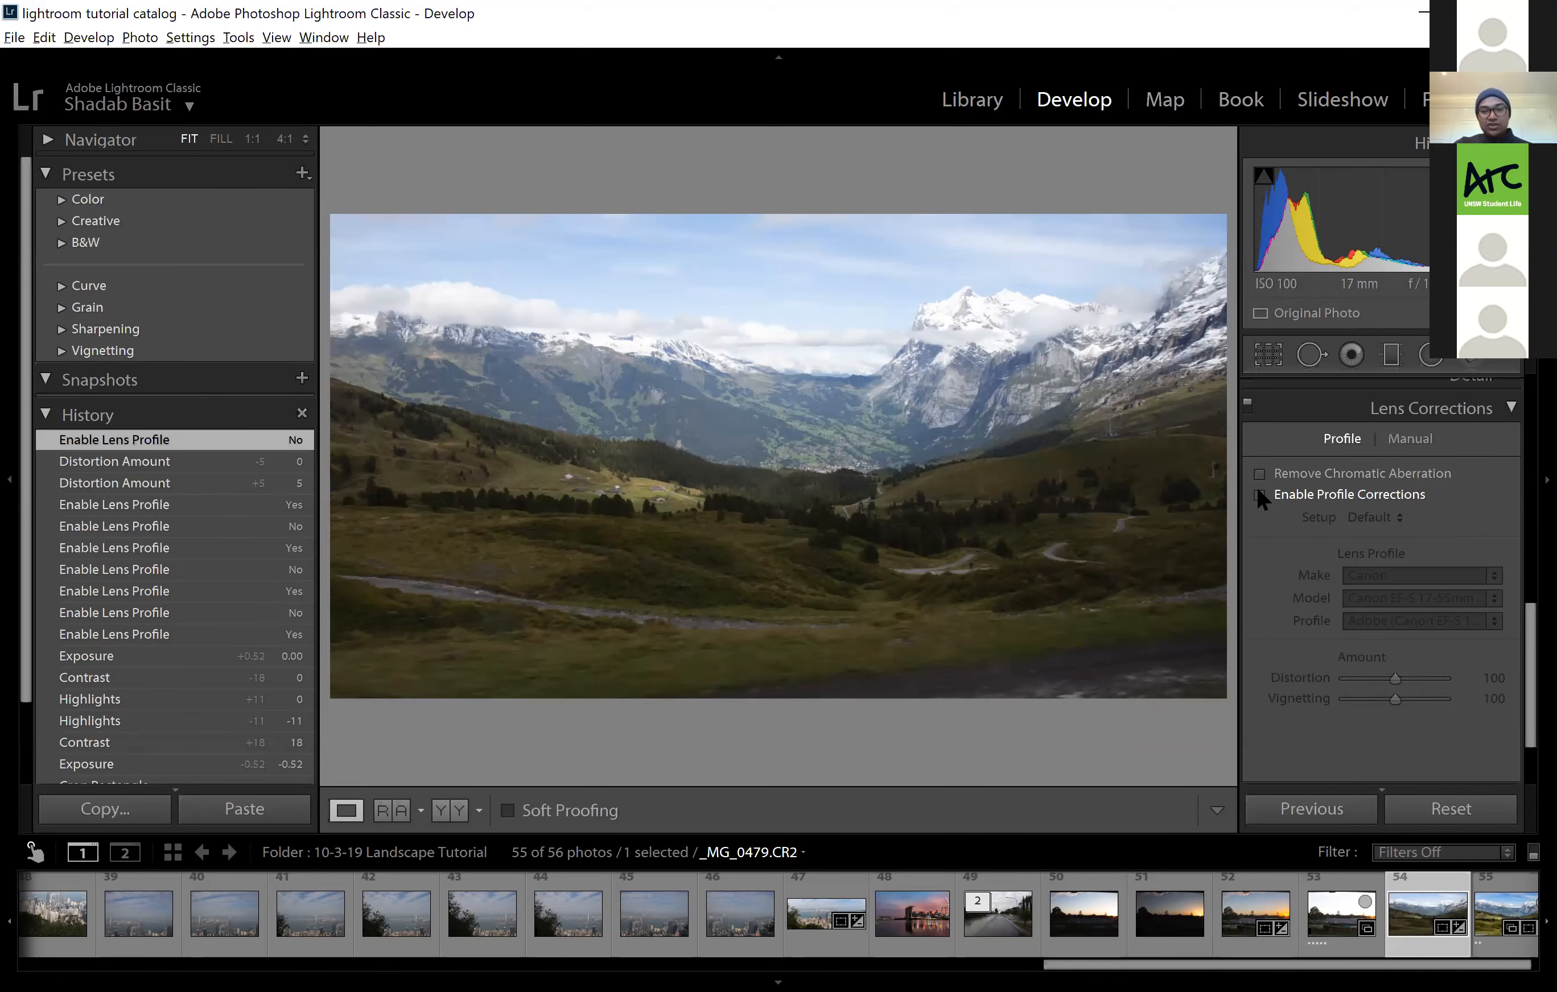
click(1257, 493)
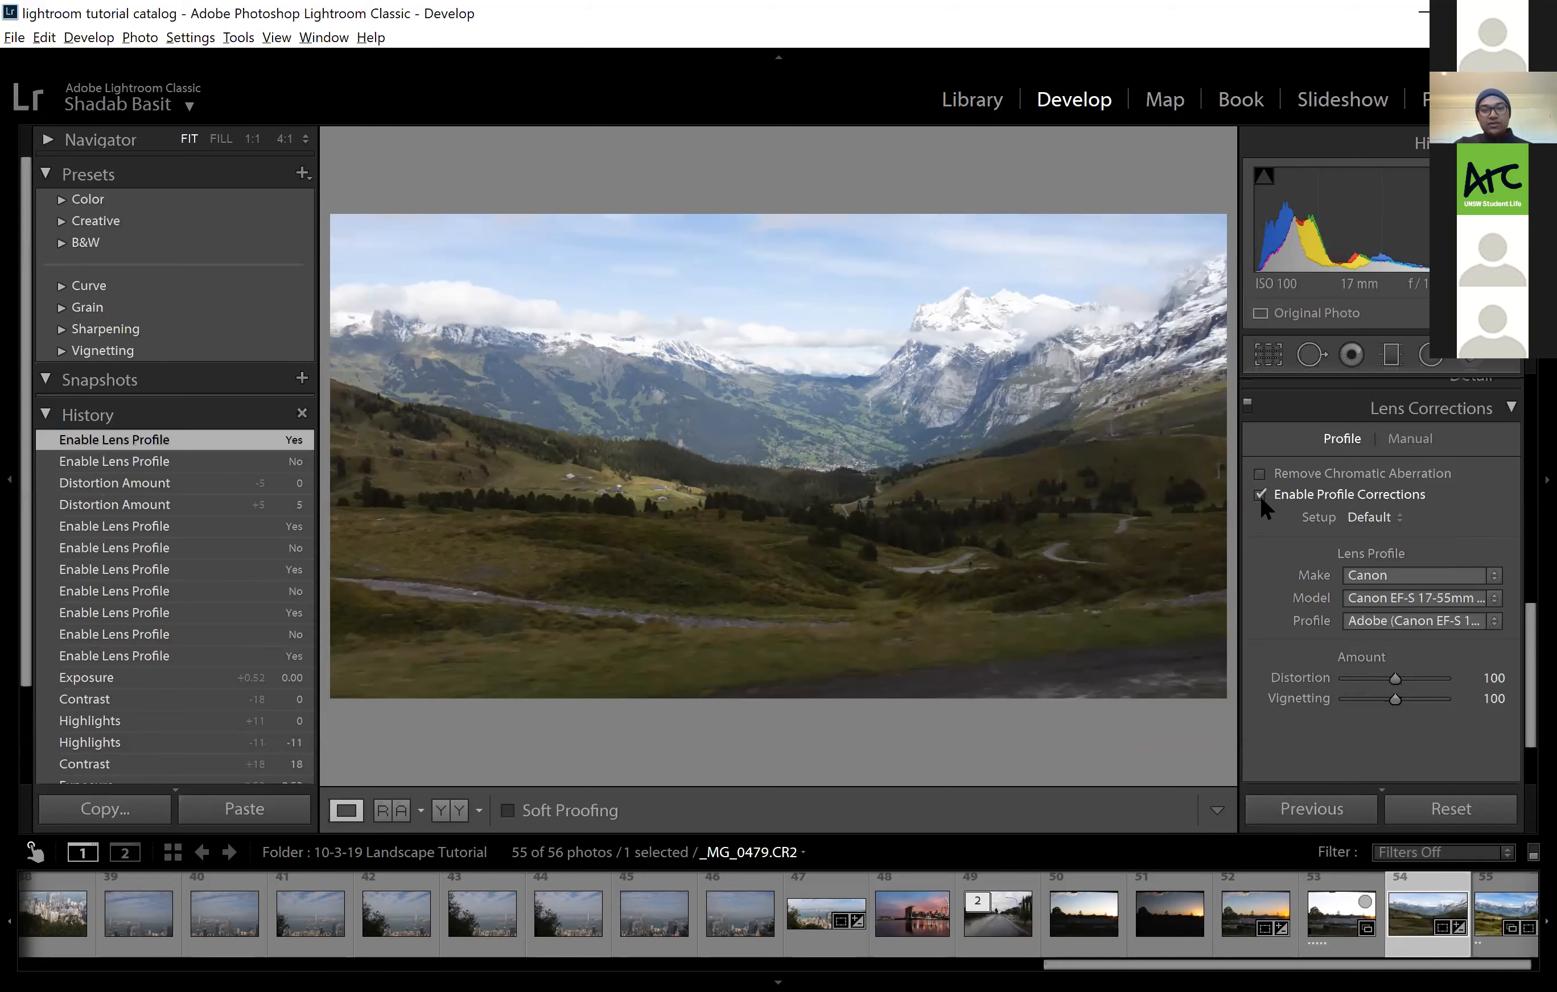
click(1258, 494)
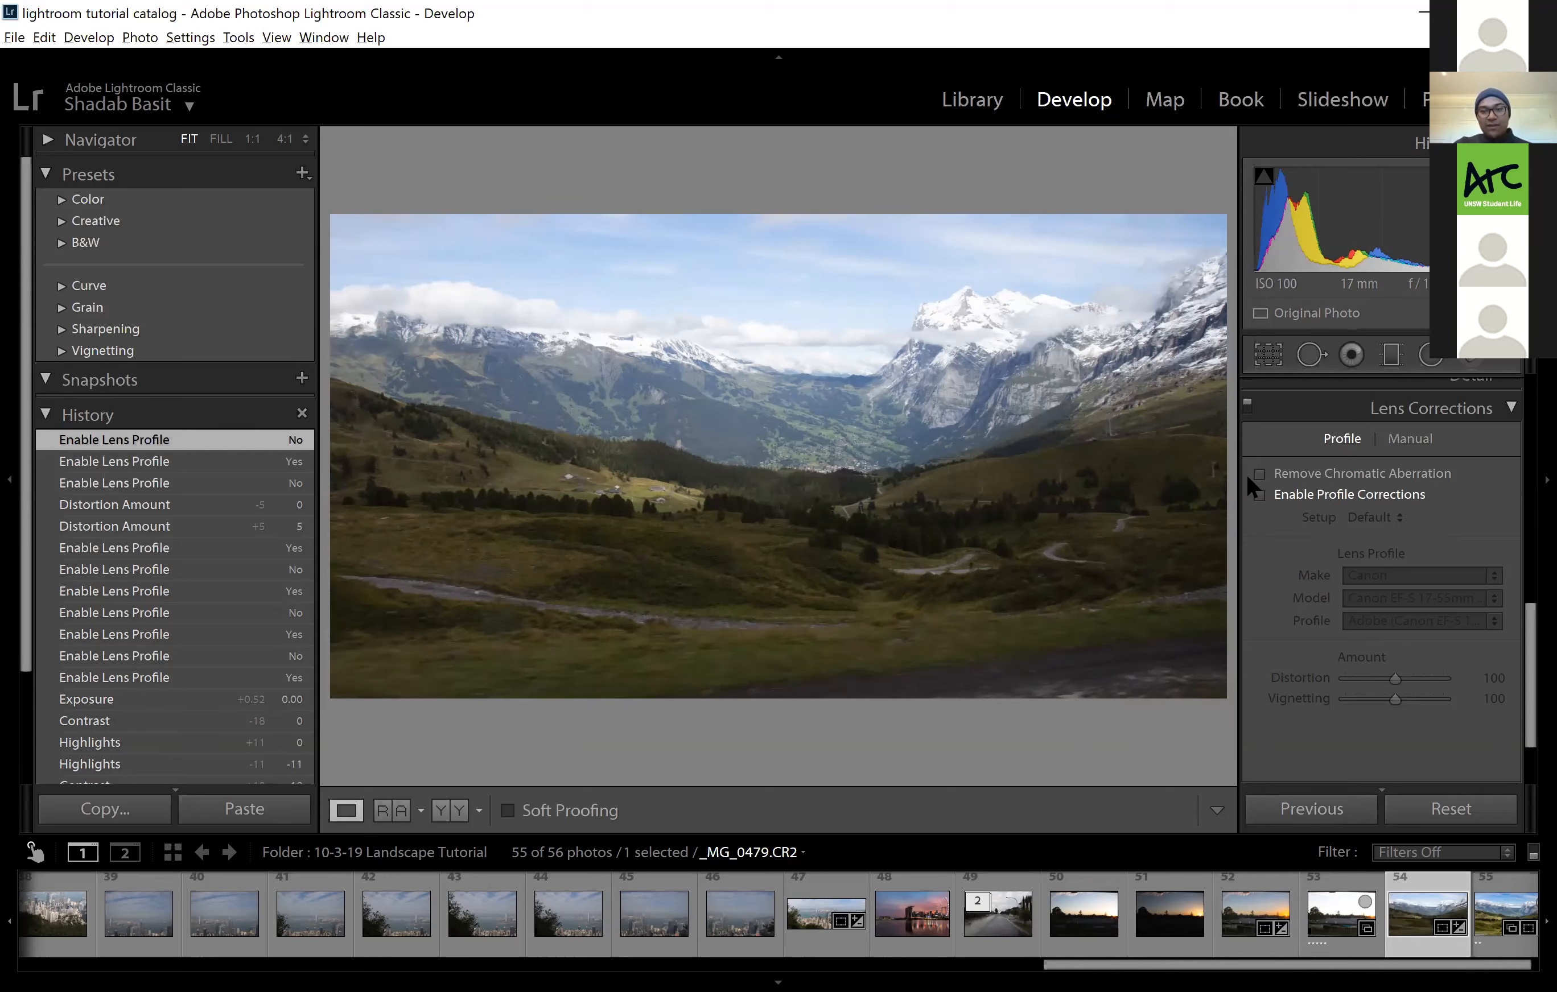
click(1257, 493)
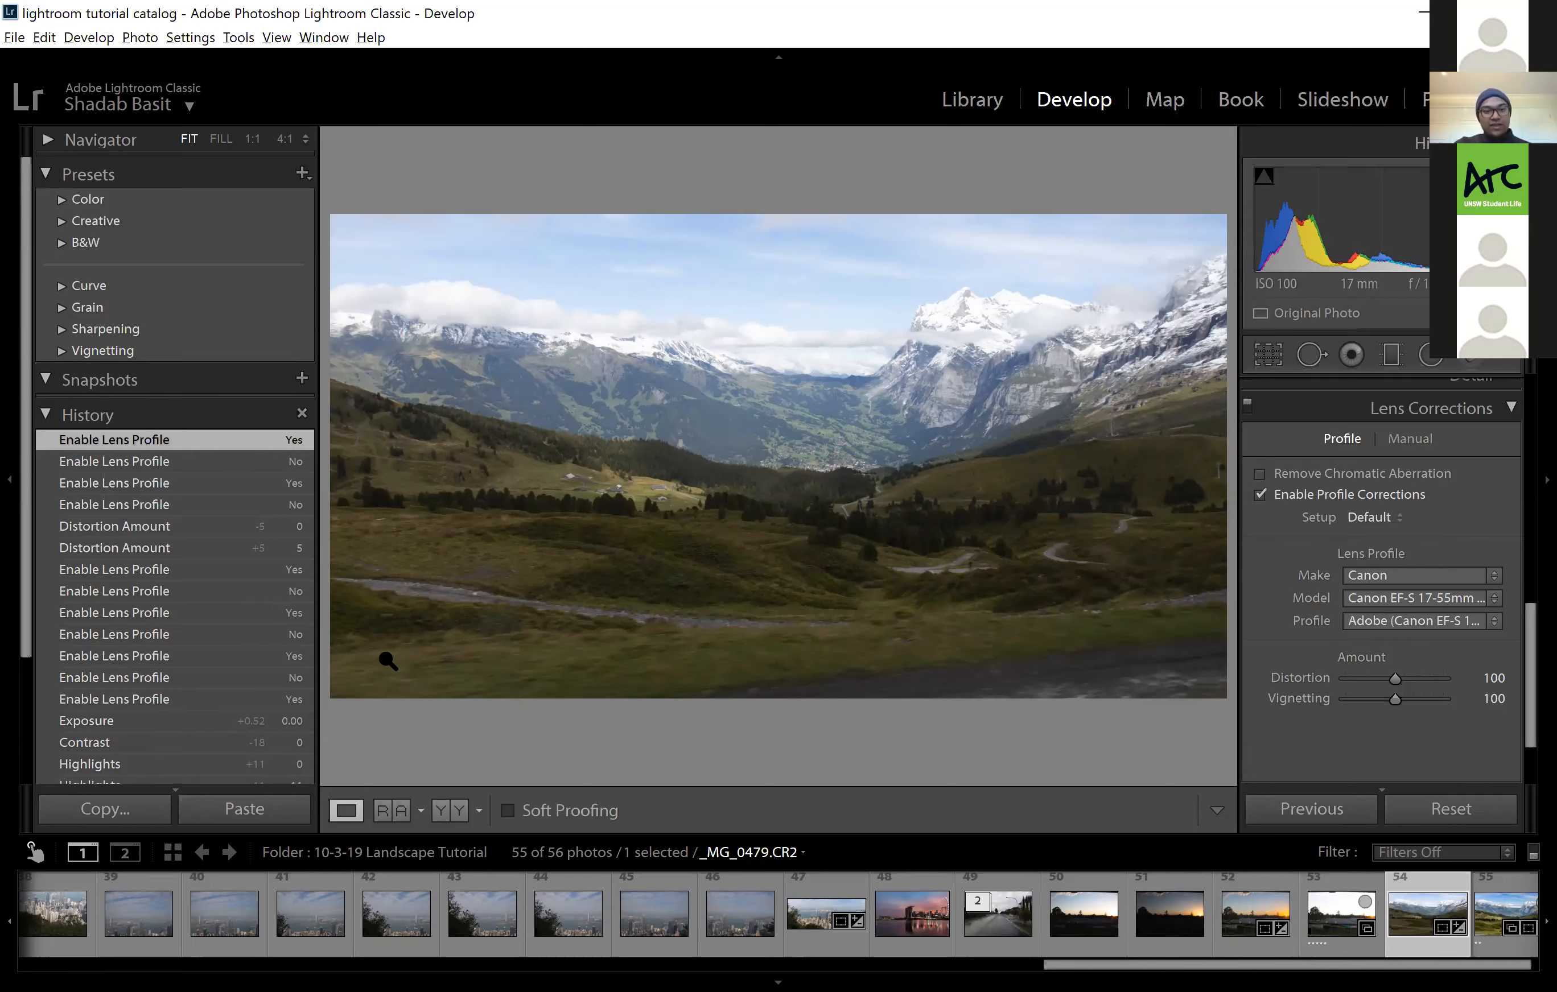
drag(1053, 677, 1198, 485)
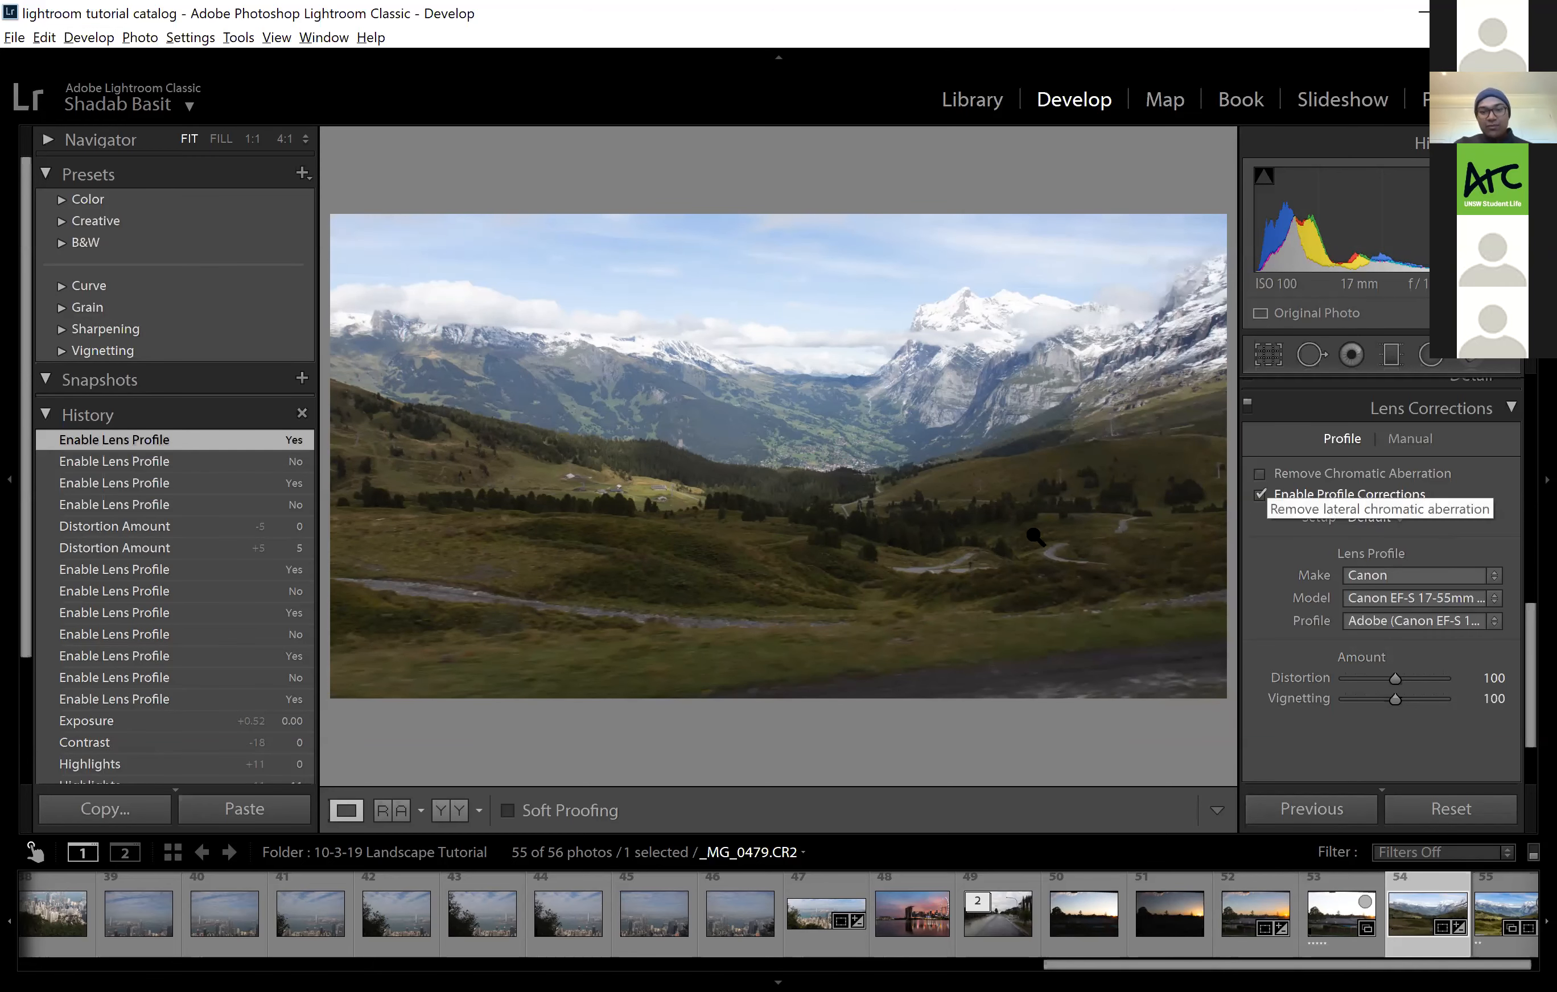
Remove the chromatic aberration, viewing the winding road's edges at 4:1 magnification
click(942, 563)
click(284, 139)
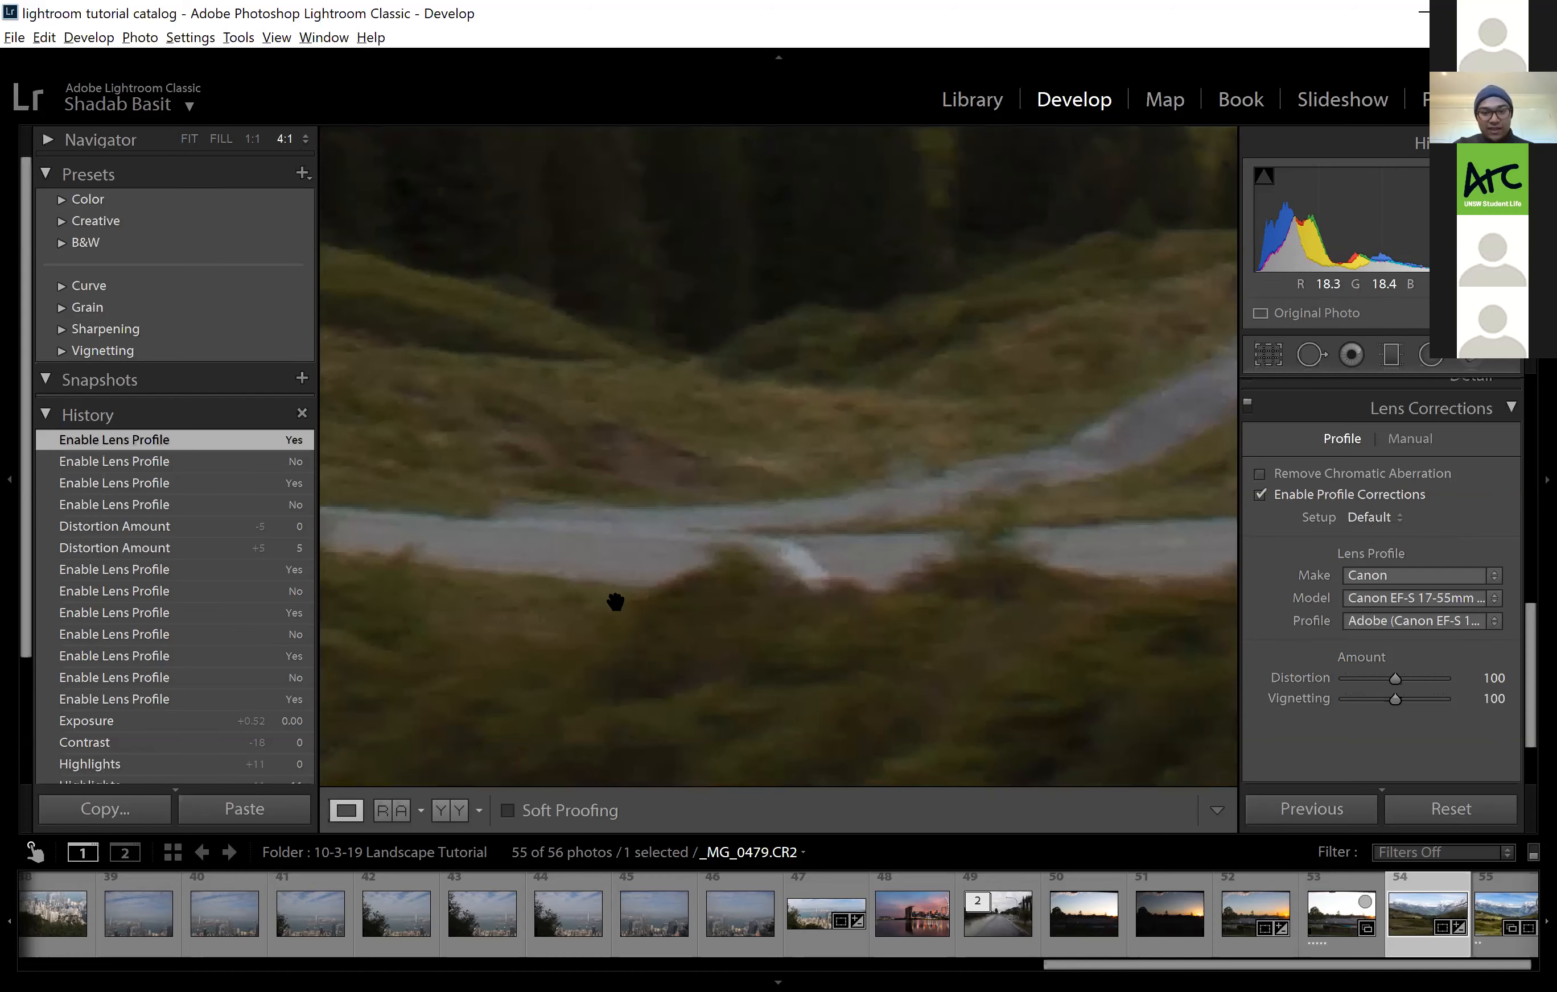
drag(639, 583, 833, 600)
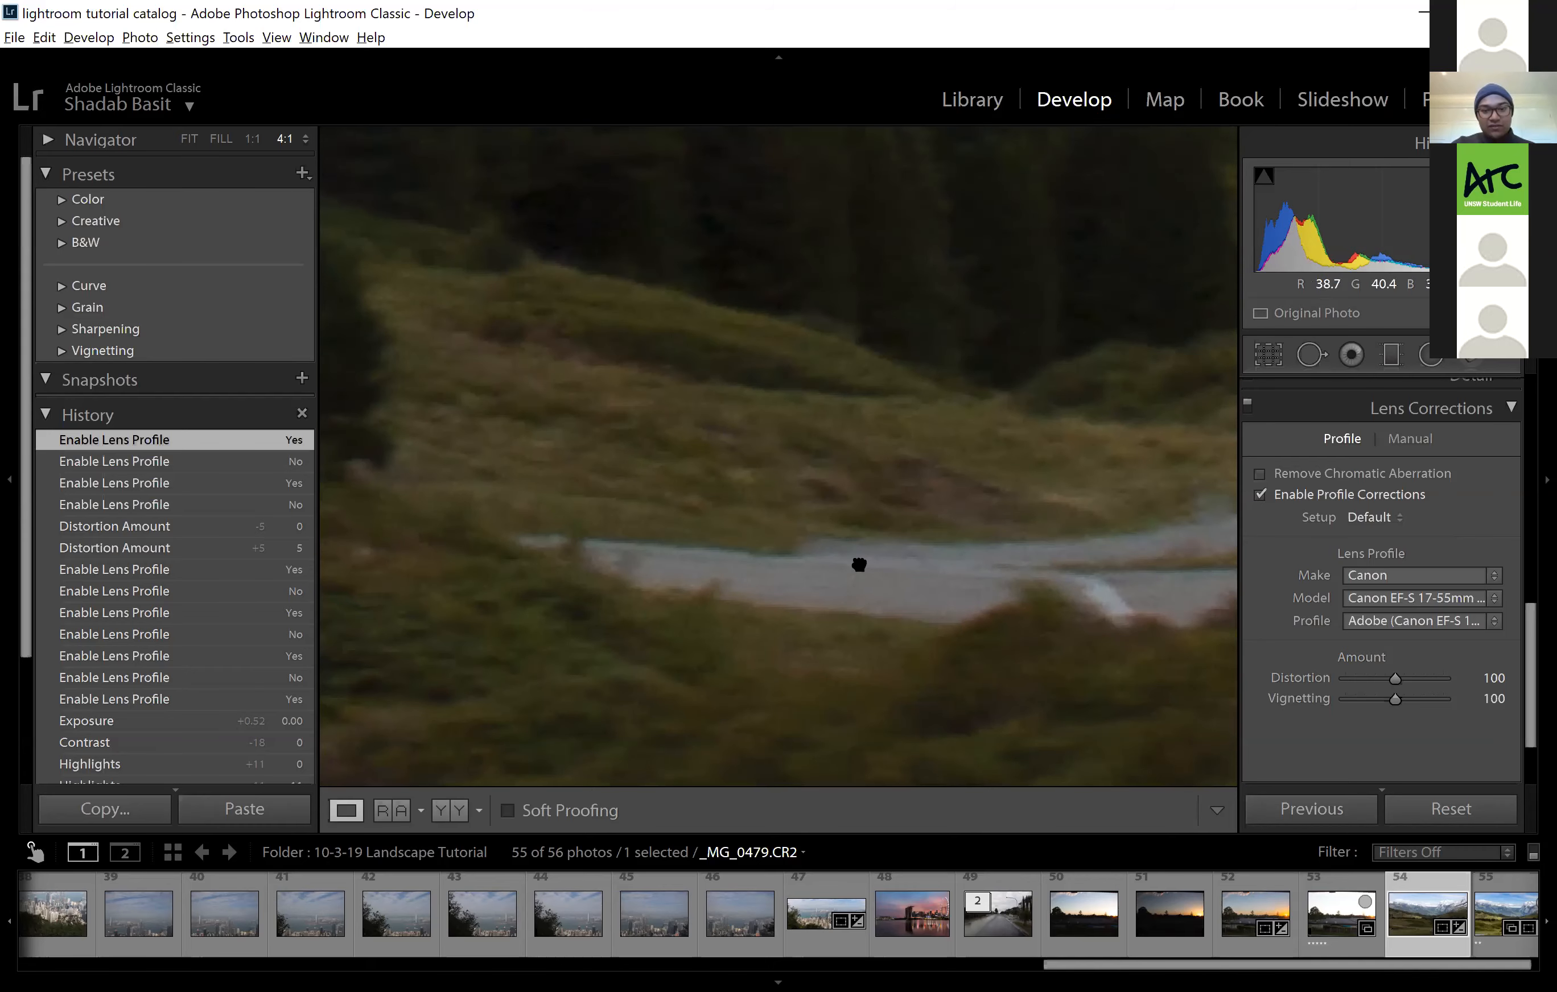
drag(858, 559, 764, 559)
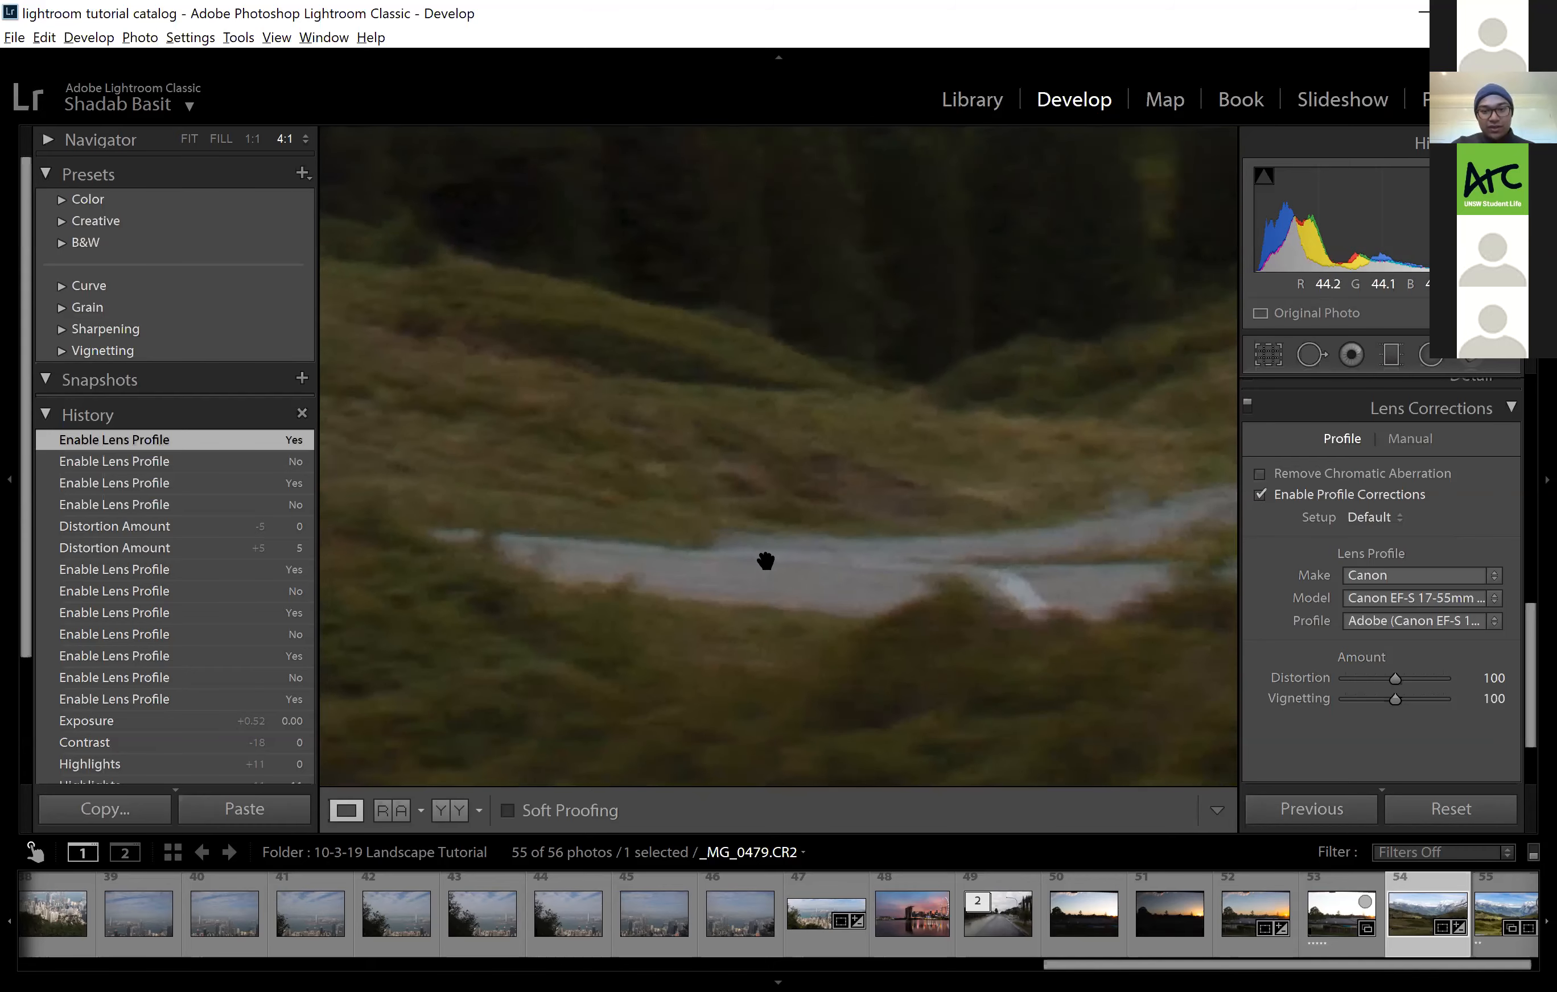
click(1260, 476)
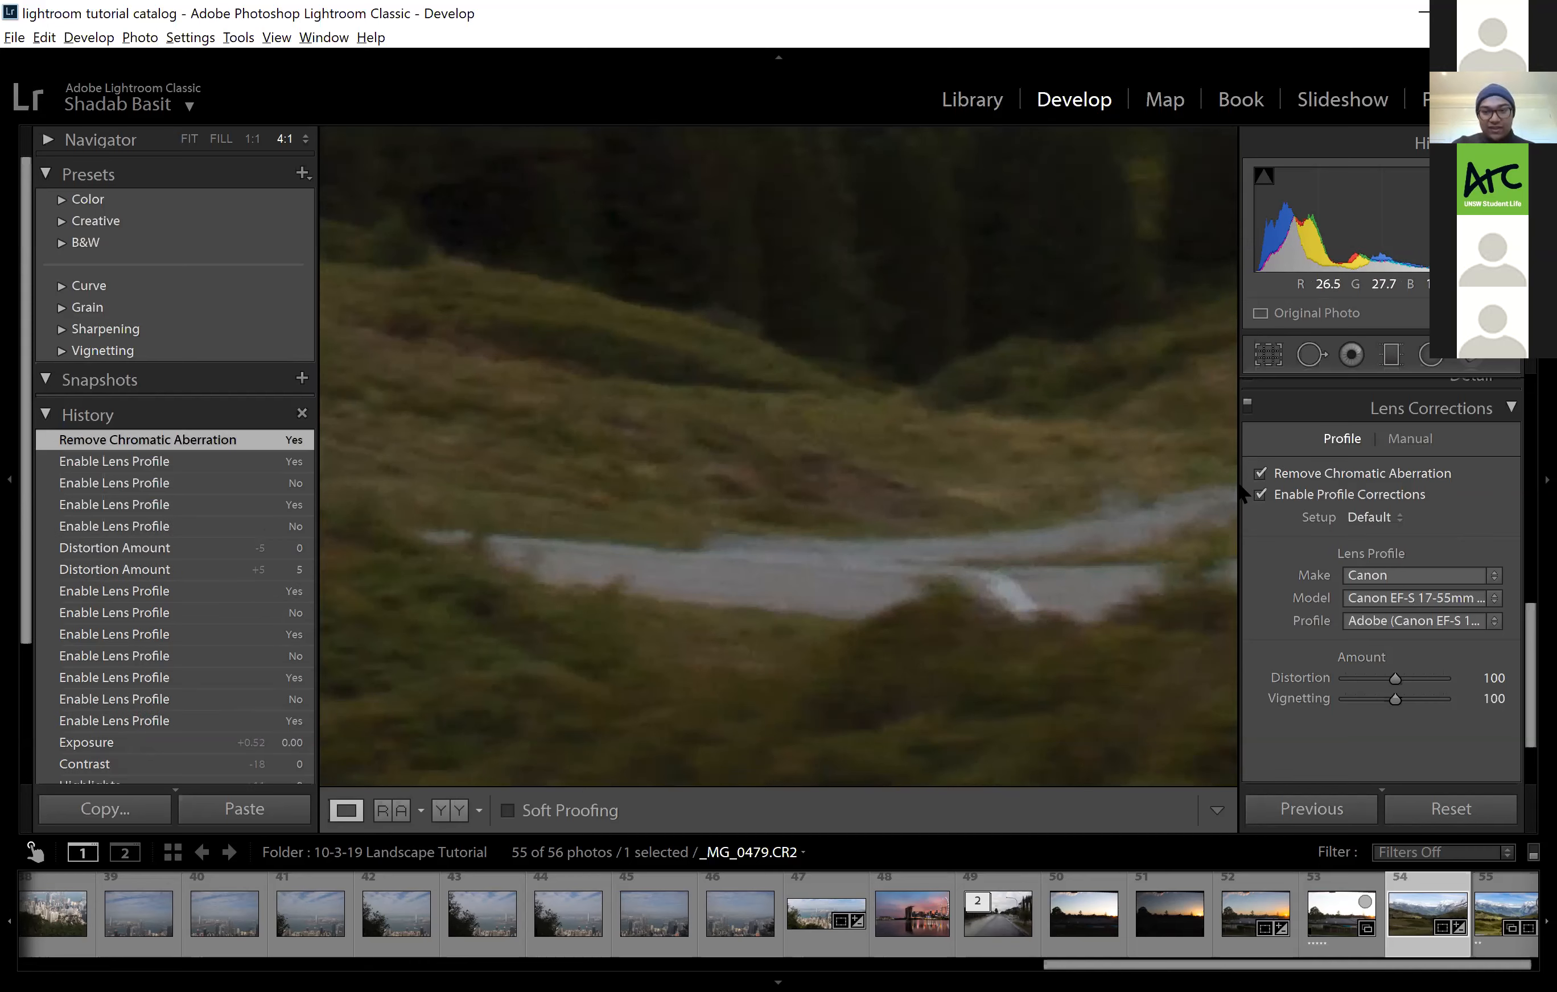
Compare the colour fringes along the road with chromatic aberration removal off and on, leaving it enabled and returning to the whole photo
click(1261, 475)
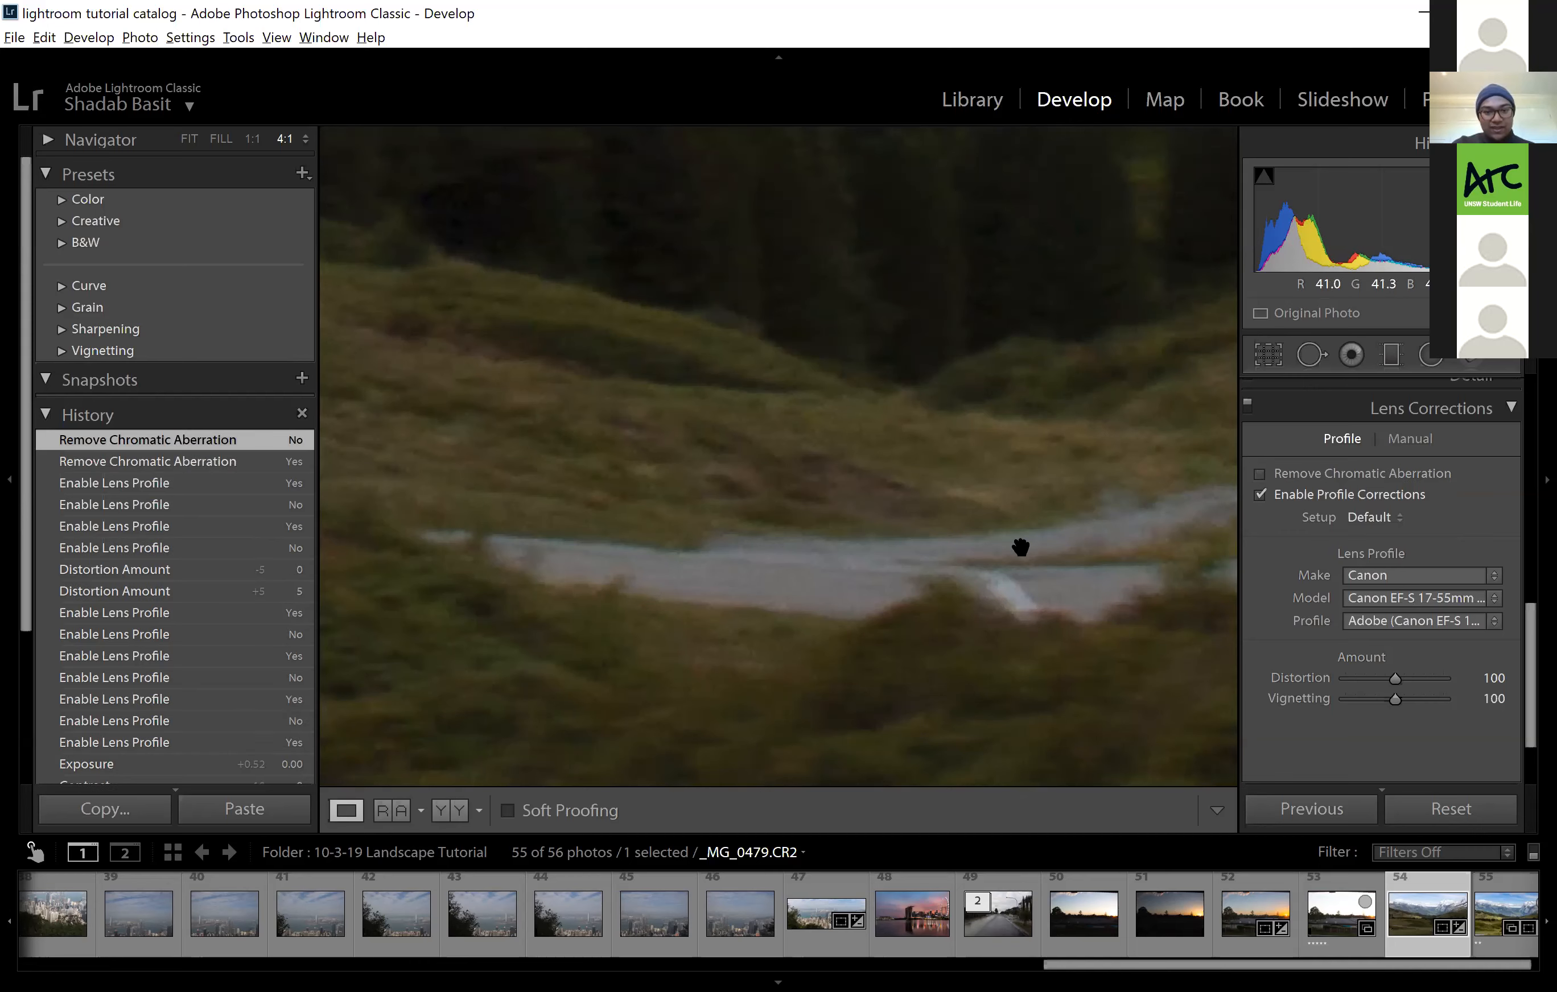
click(1260, 475)
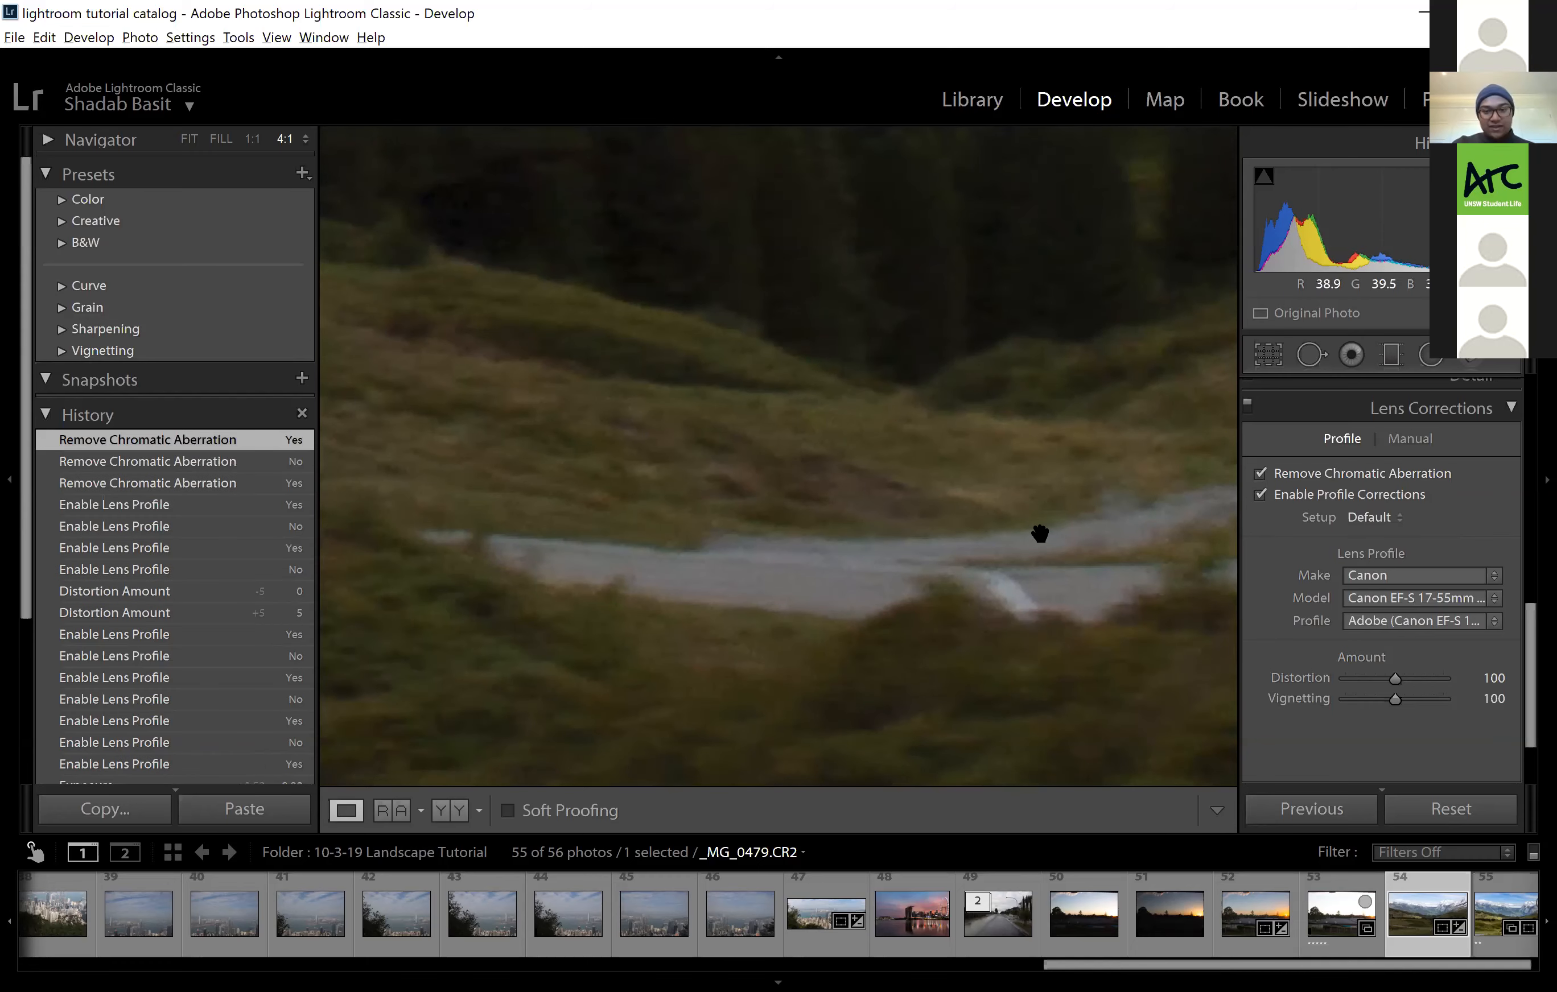
drag(1039, 530, 844, 539)
click(882, 512)
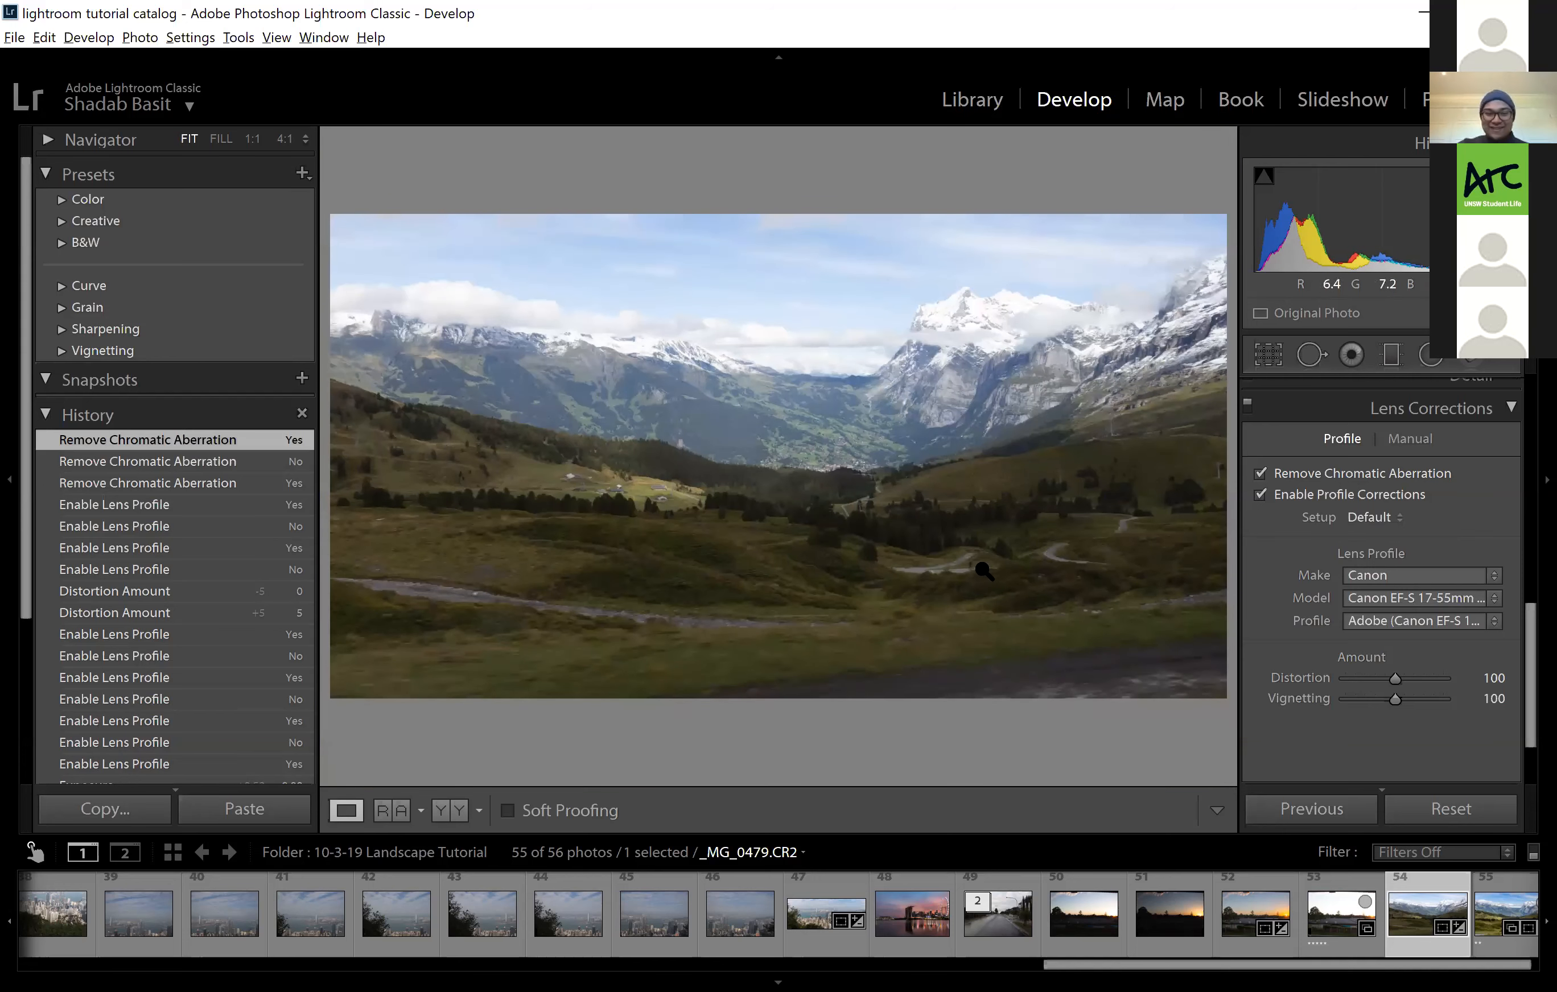
click(926, 565)
click(1011, 508)
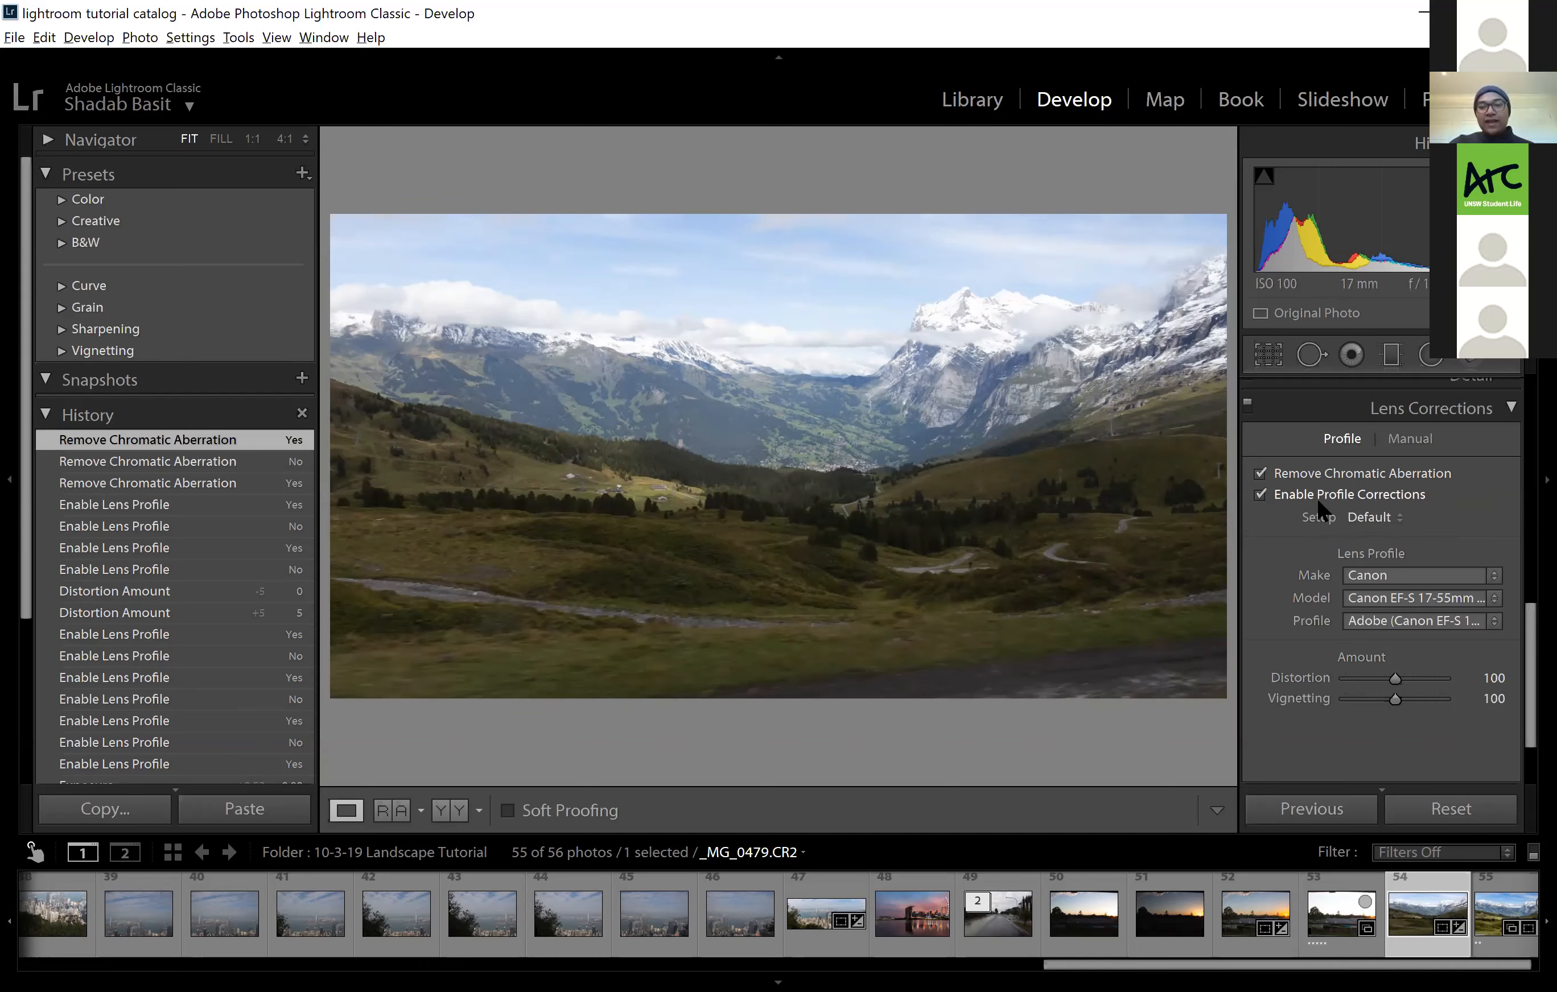
Recheck the whole landscape with the profile corrections off and on, leave them enabled and go back to the basic adjustments
click(1260, 494)
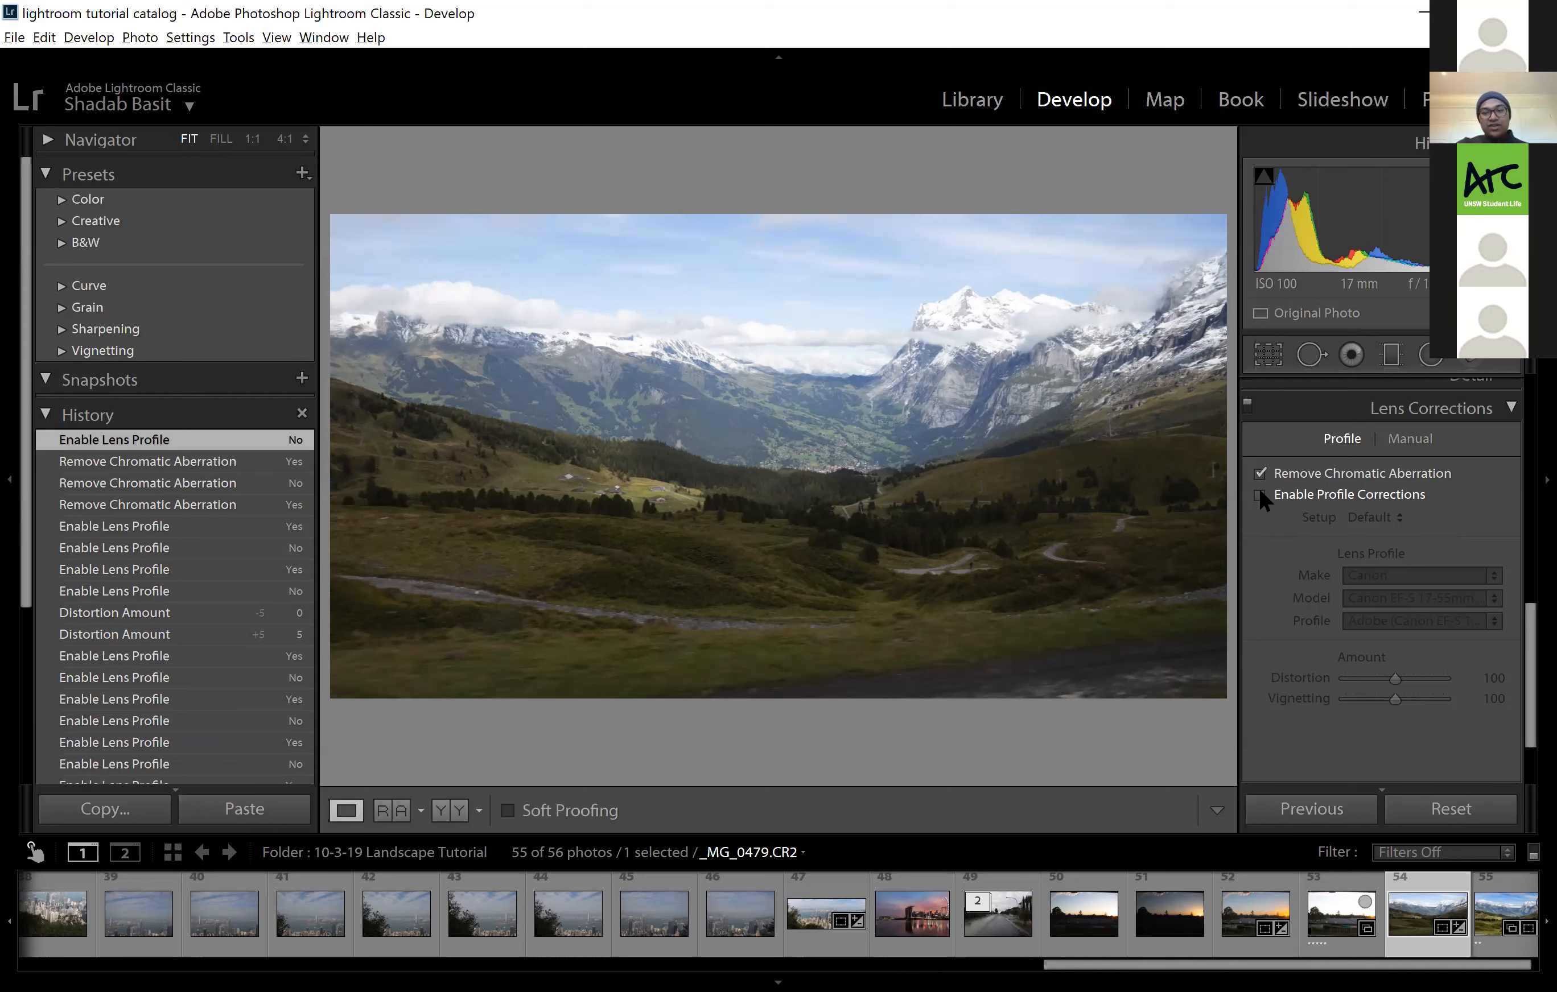
click(1258, 492)
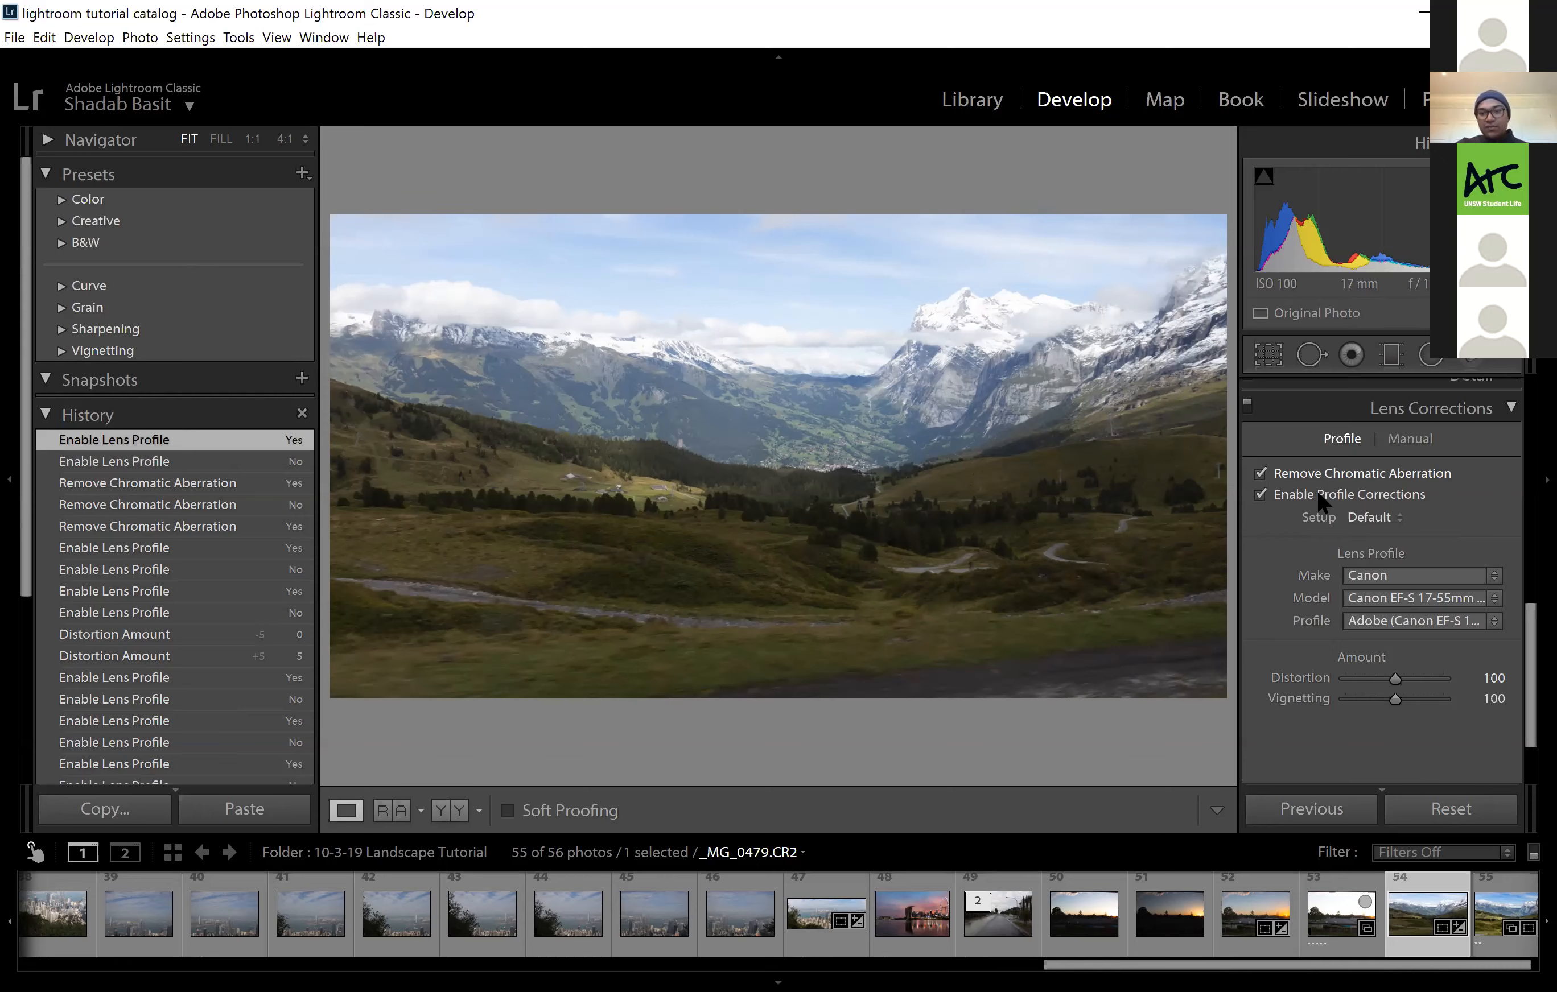
scroll(1338, 640, up, 10)
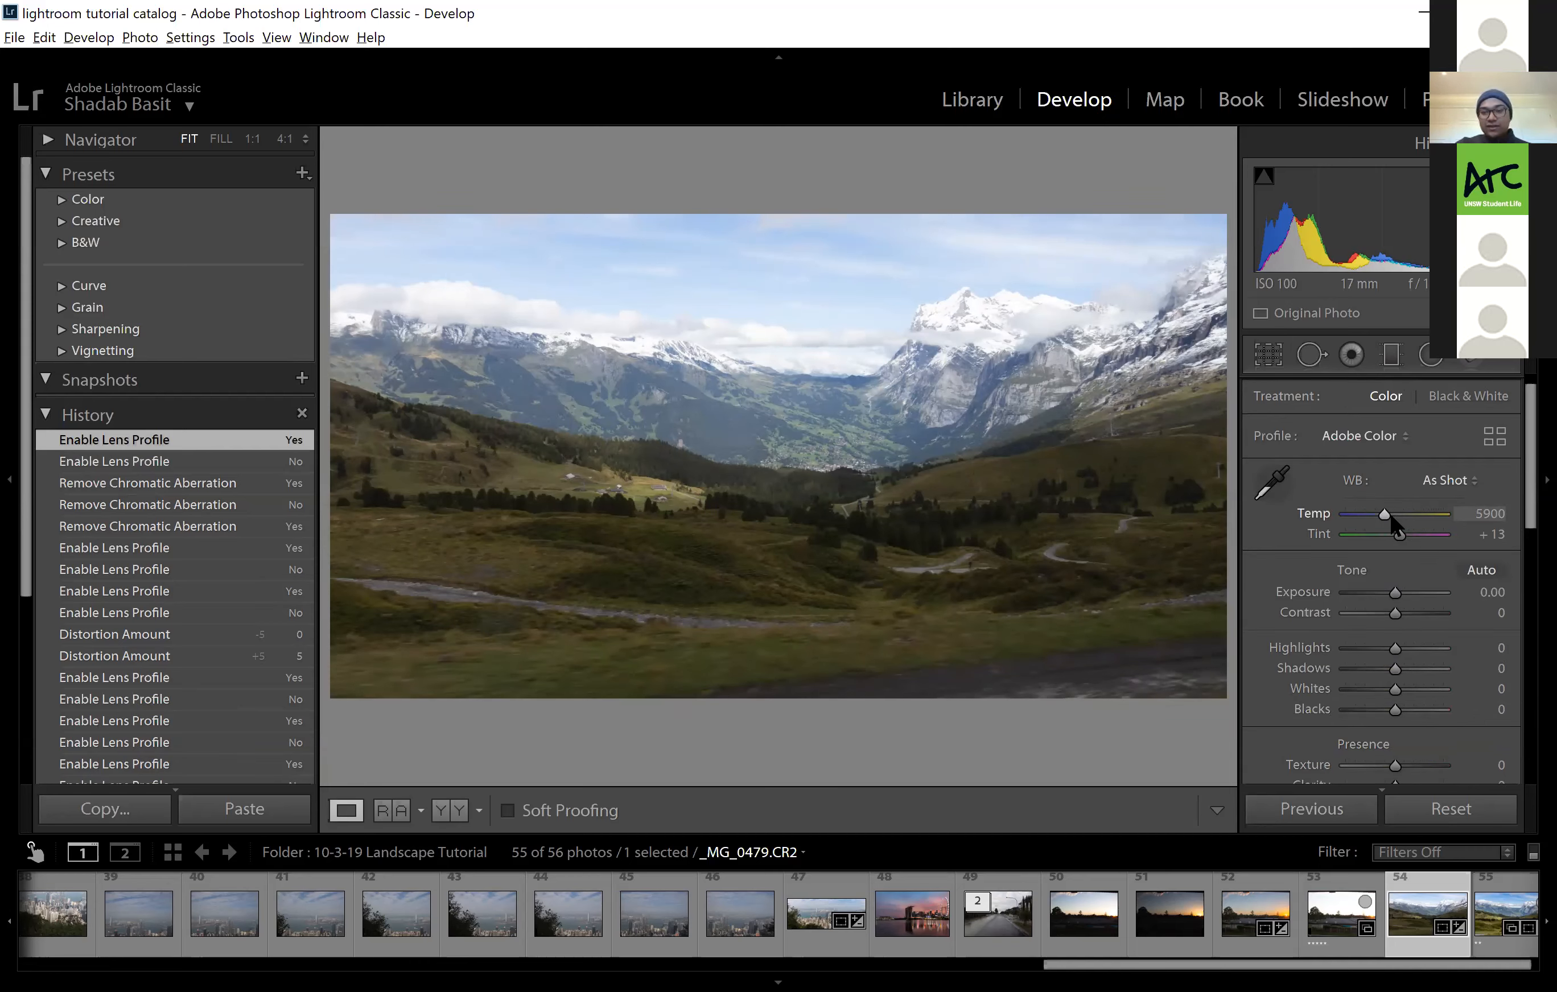
Try warmer and cooler colour temperatures on the landscape and reset the temperature to its original value
drag(1491, 515, 1442, 519)
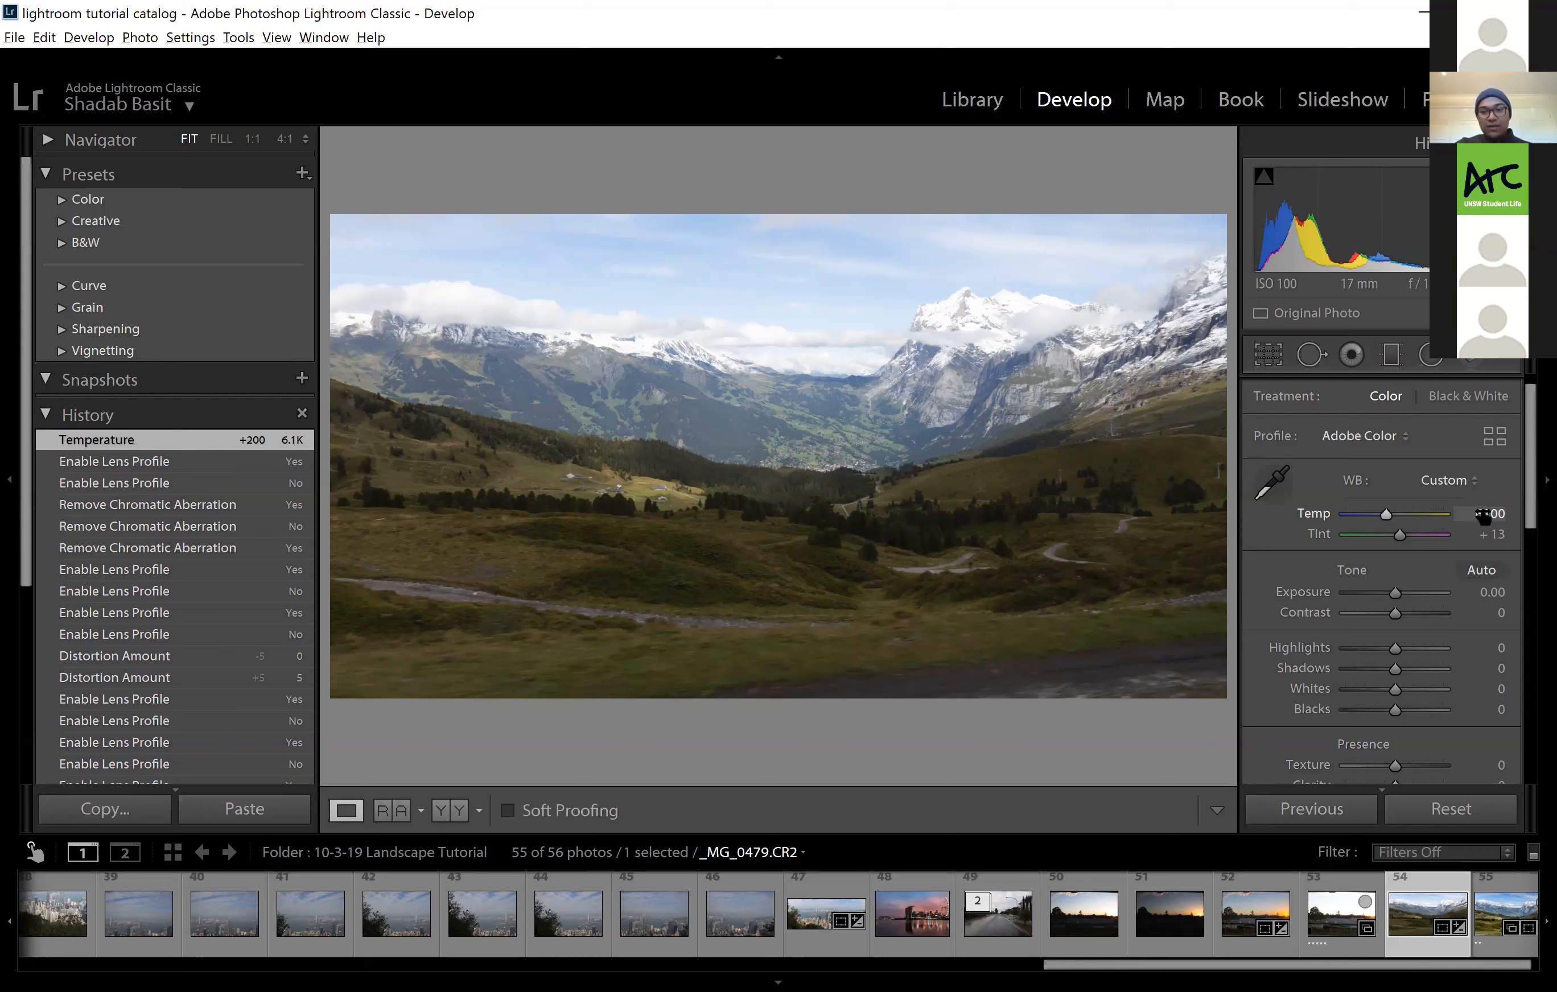
drag(1534, 519, 1375, 516)
double_click(1313, 519)
double_click(1313, 514)
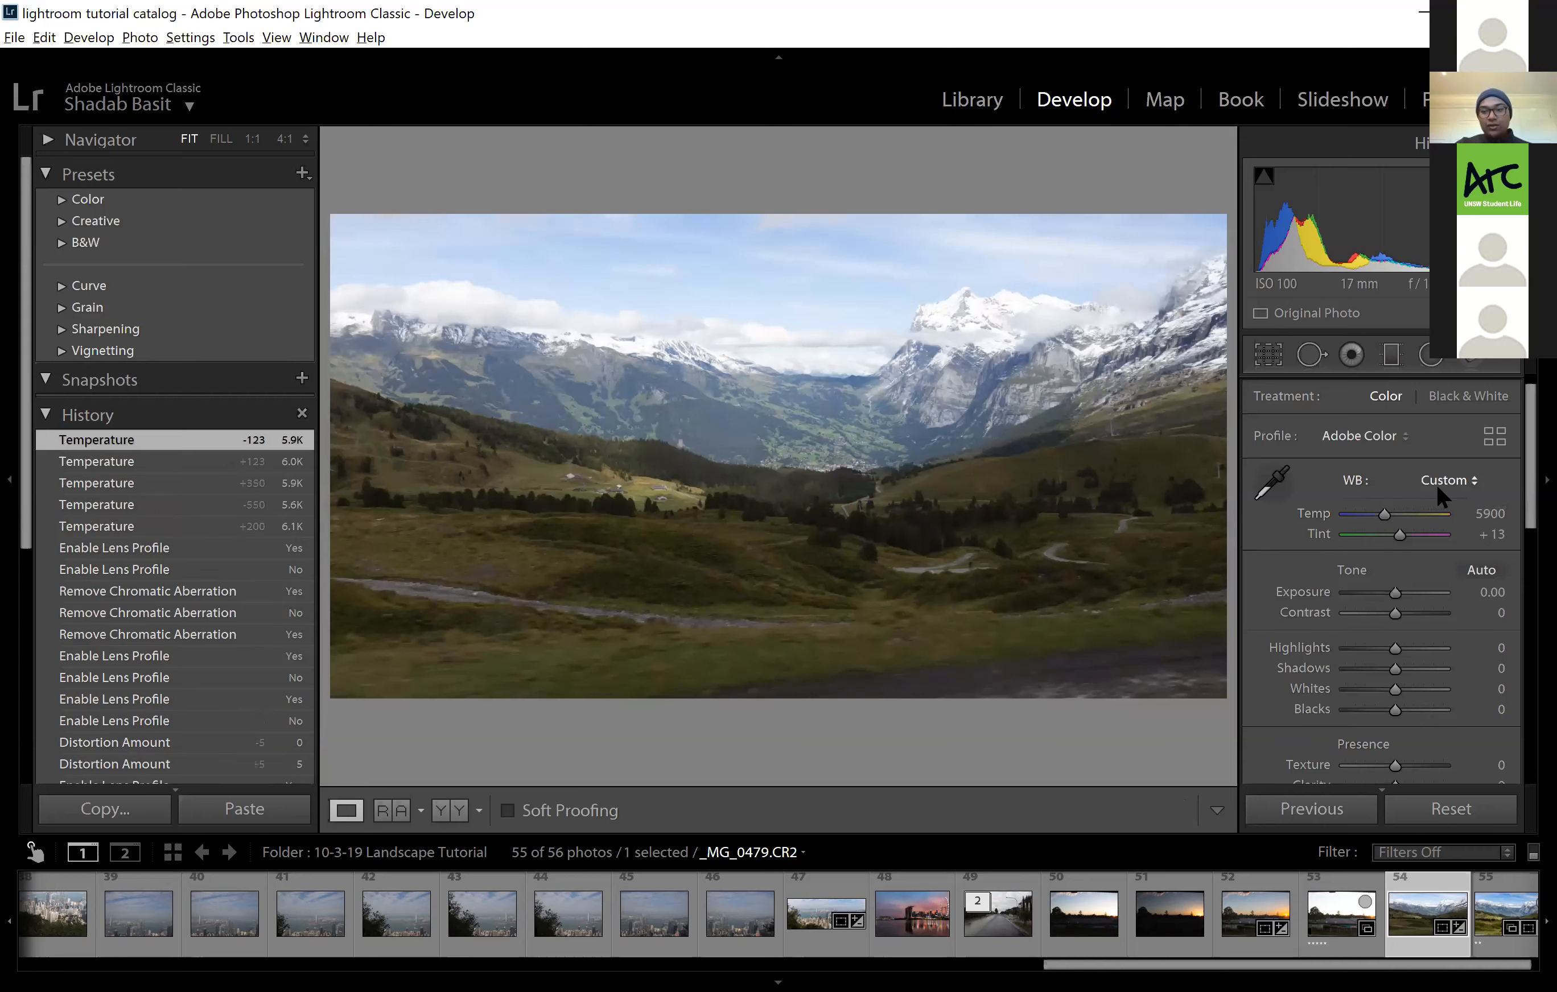
Try the Auto white balance and return the white balance to As Shot
click(1436, 484)
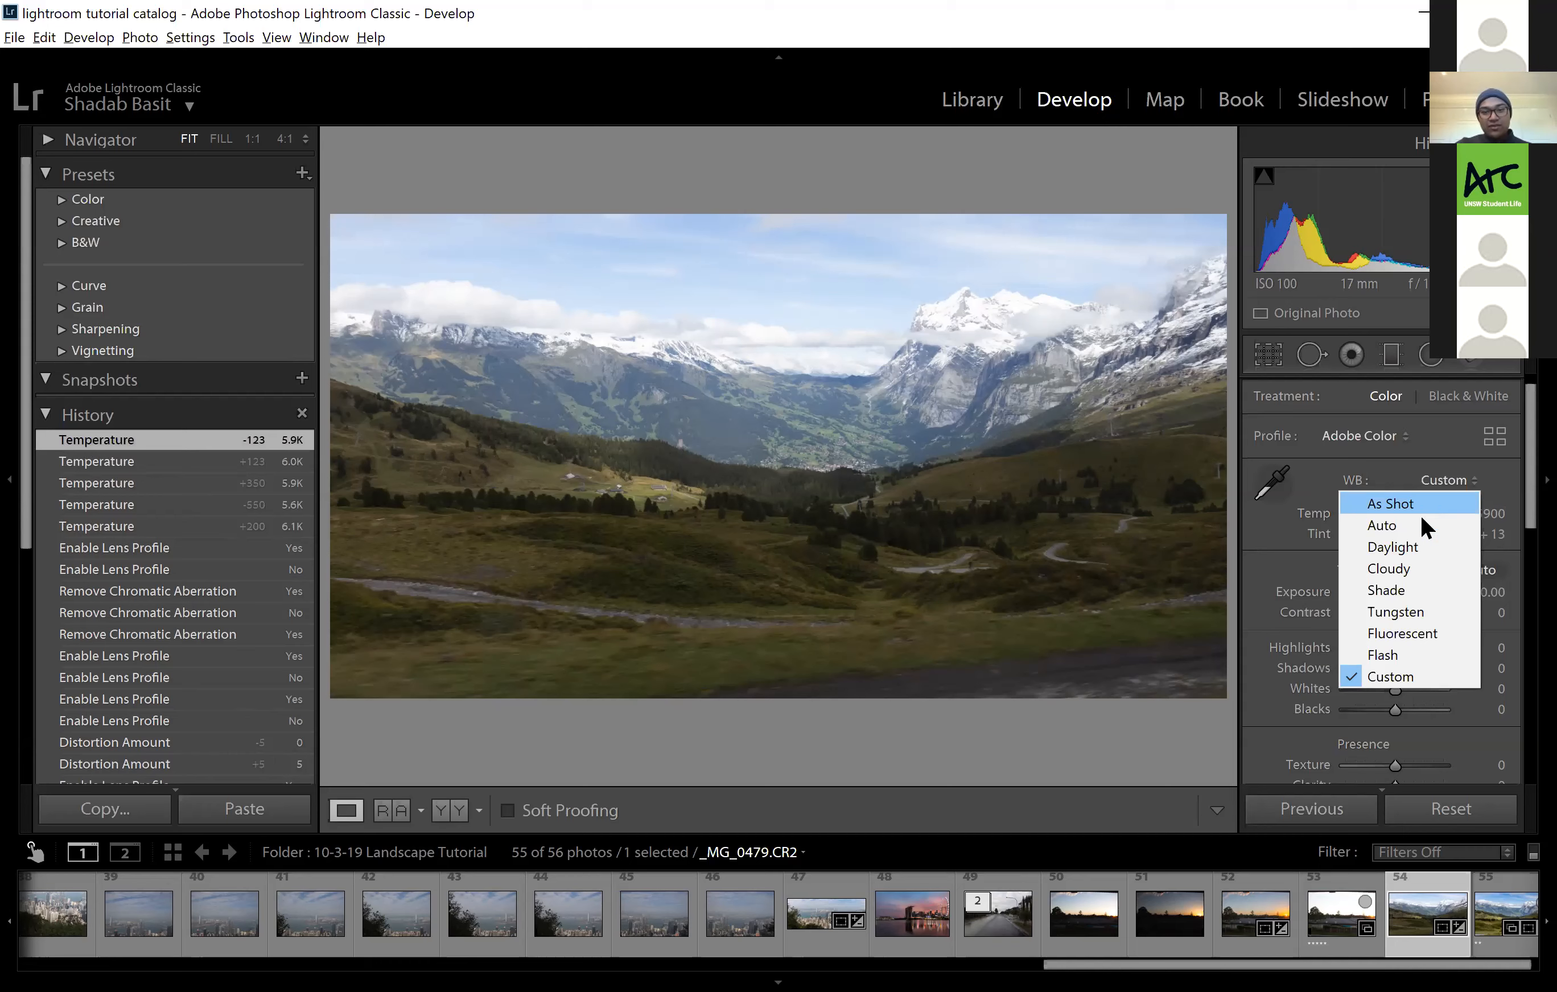
click(1421, 519)
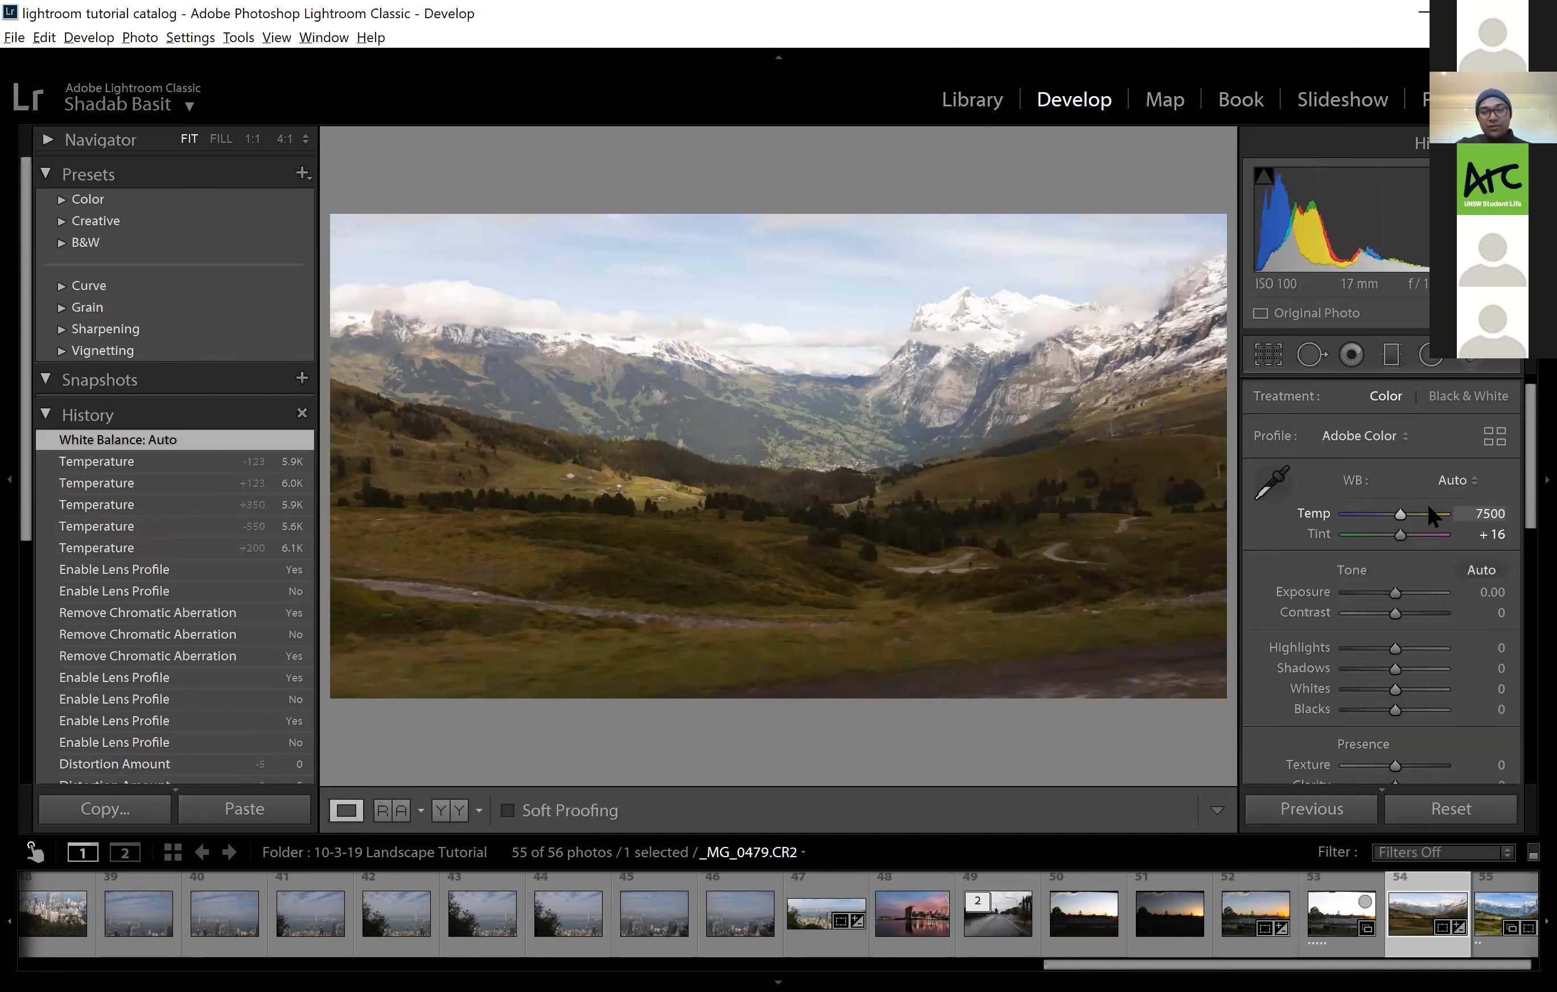
click(1447, 484)
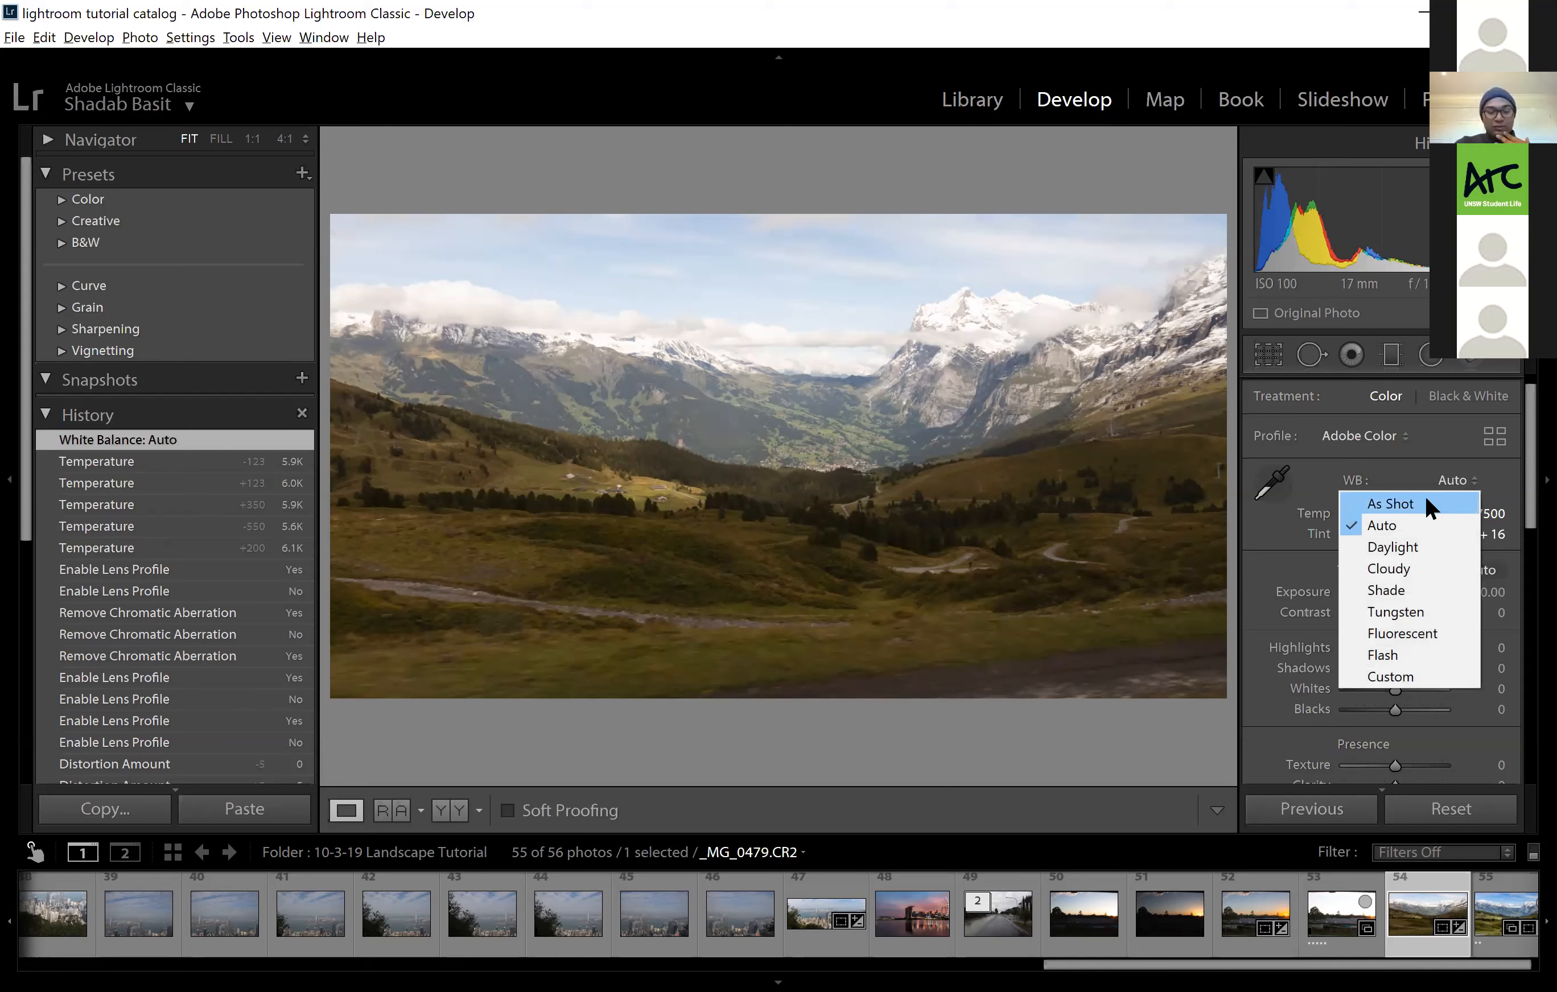
click(1424, 495)
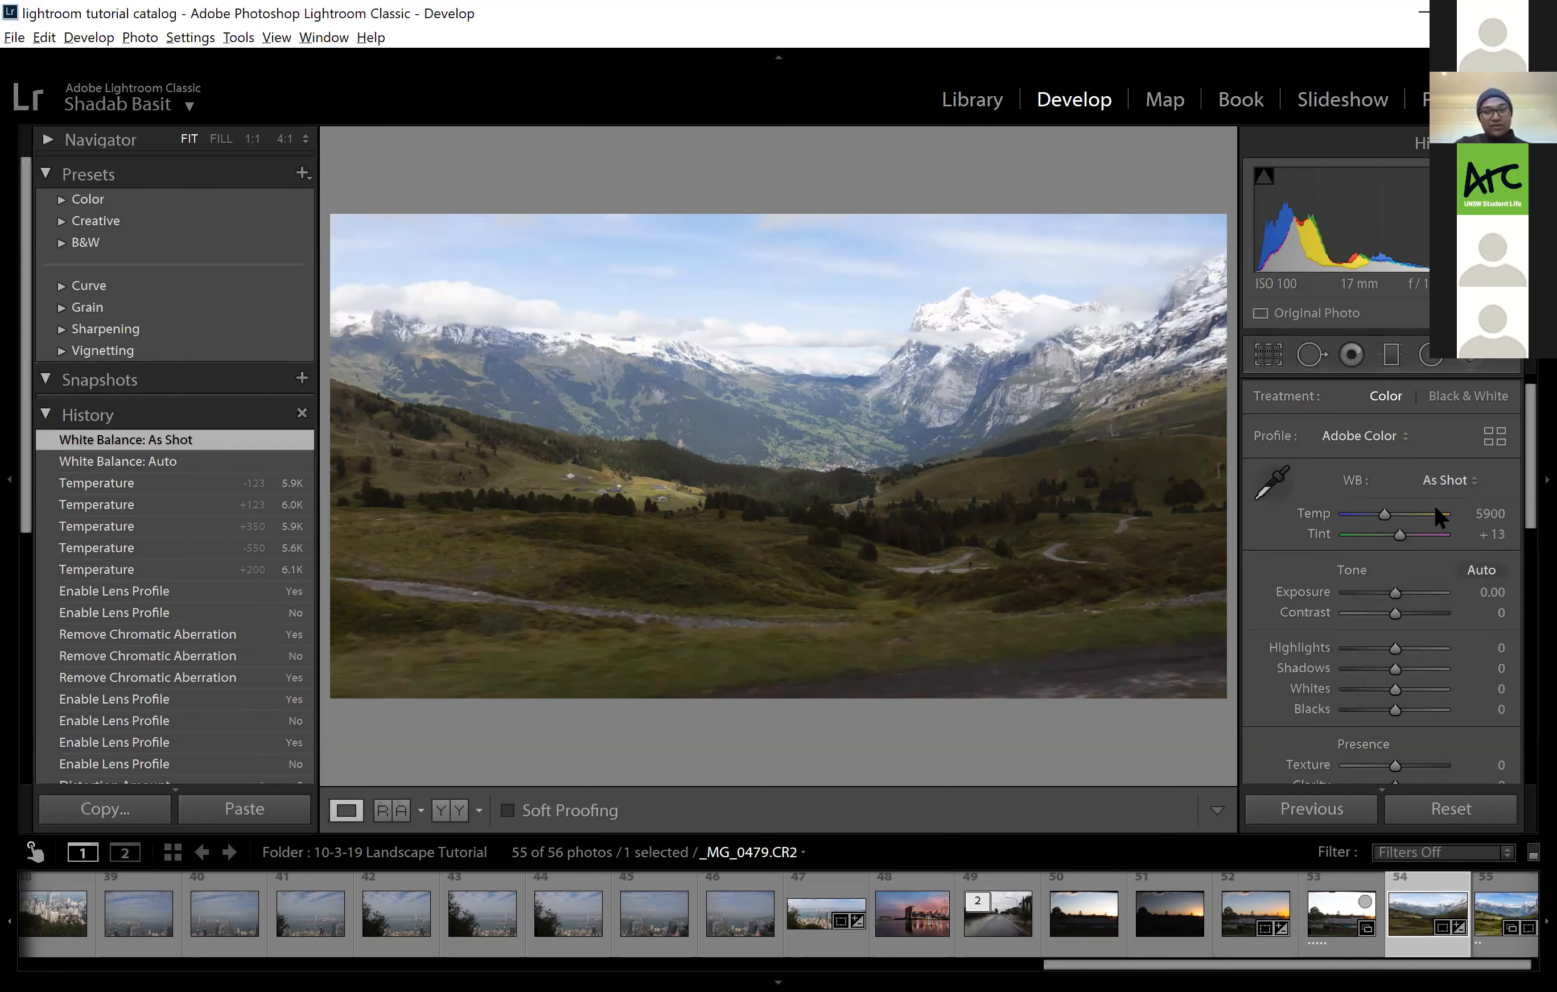
Warm the colour temperature to 6500 and compare it with the earlier Auto and As Shot history states, keeping 6500
drag(1477, 521, 1495, 521)
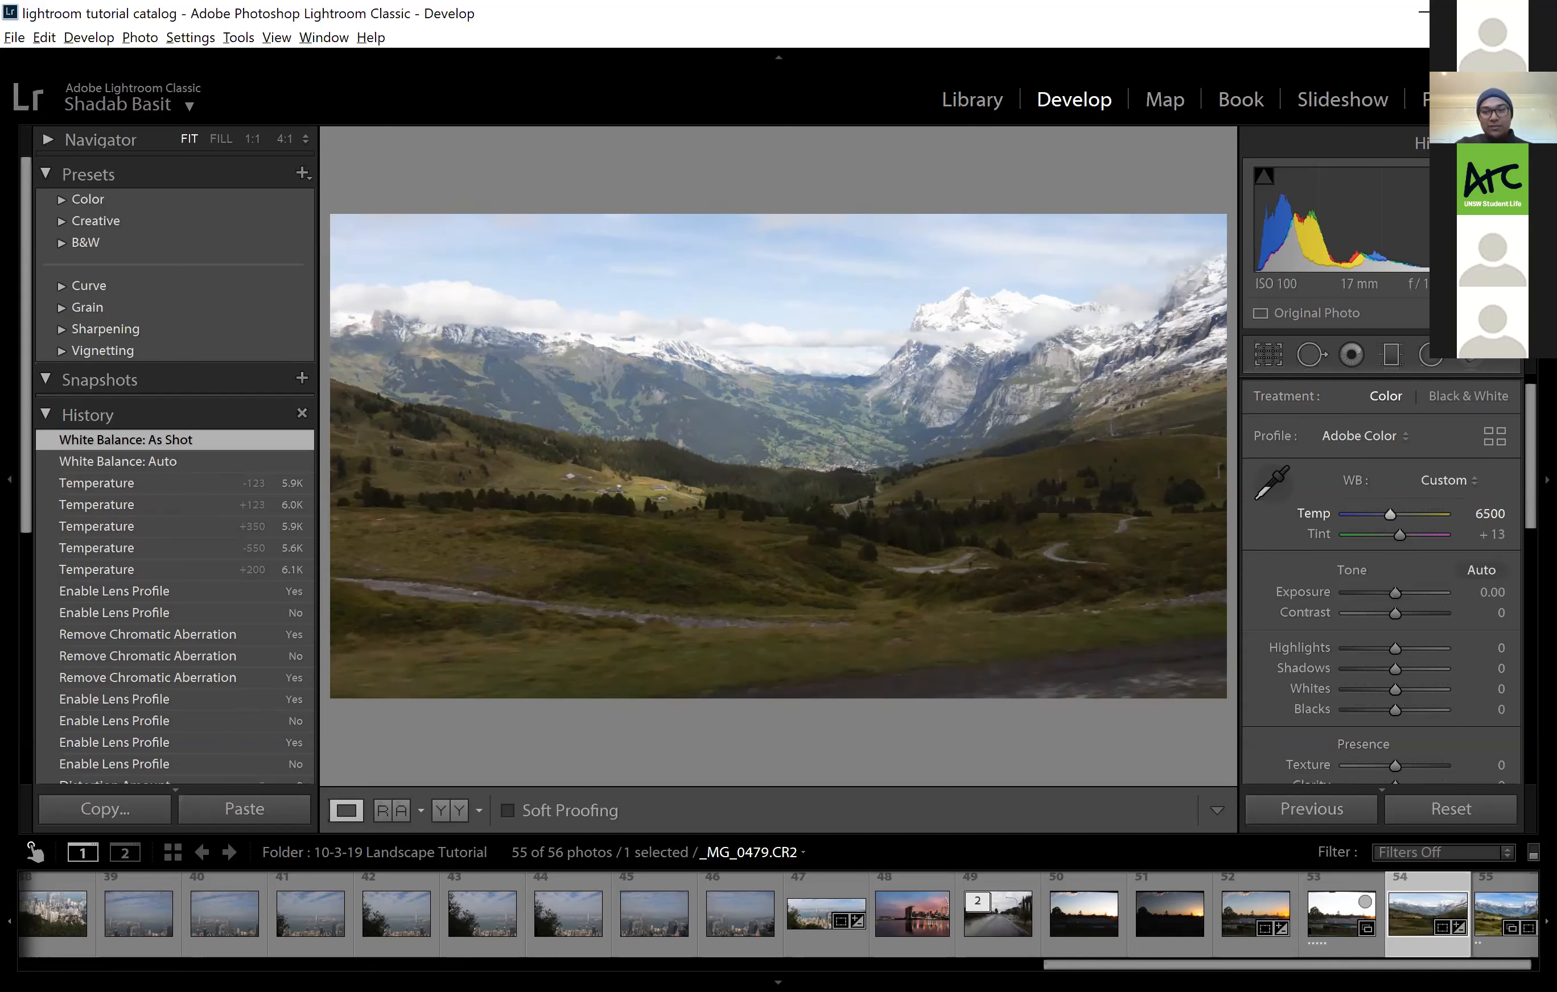
drag(1484, 521, 1483, 521)
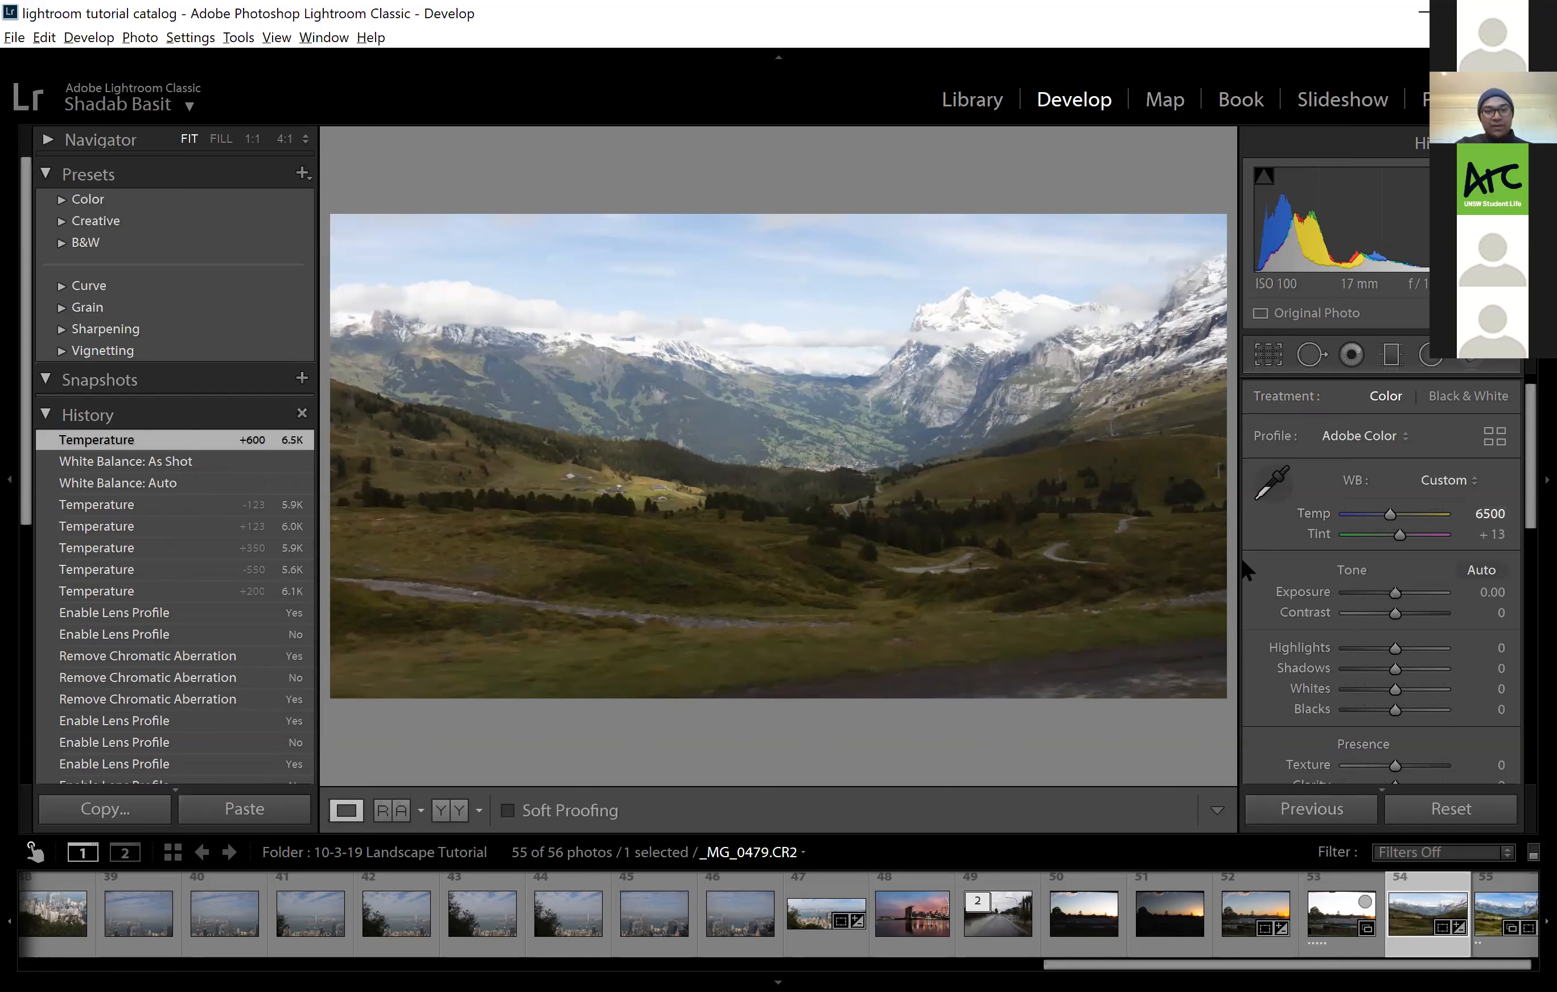
click(185, 487)
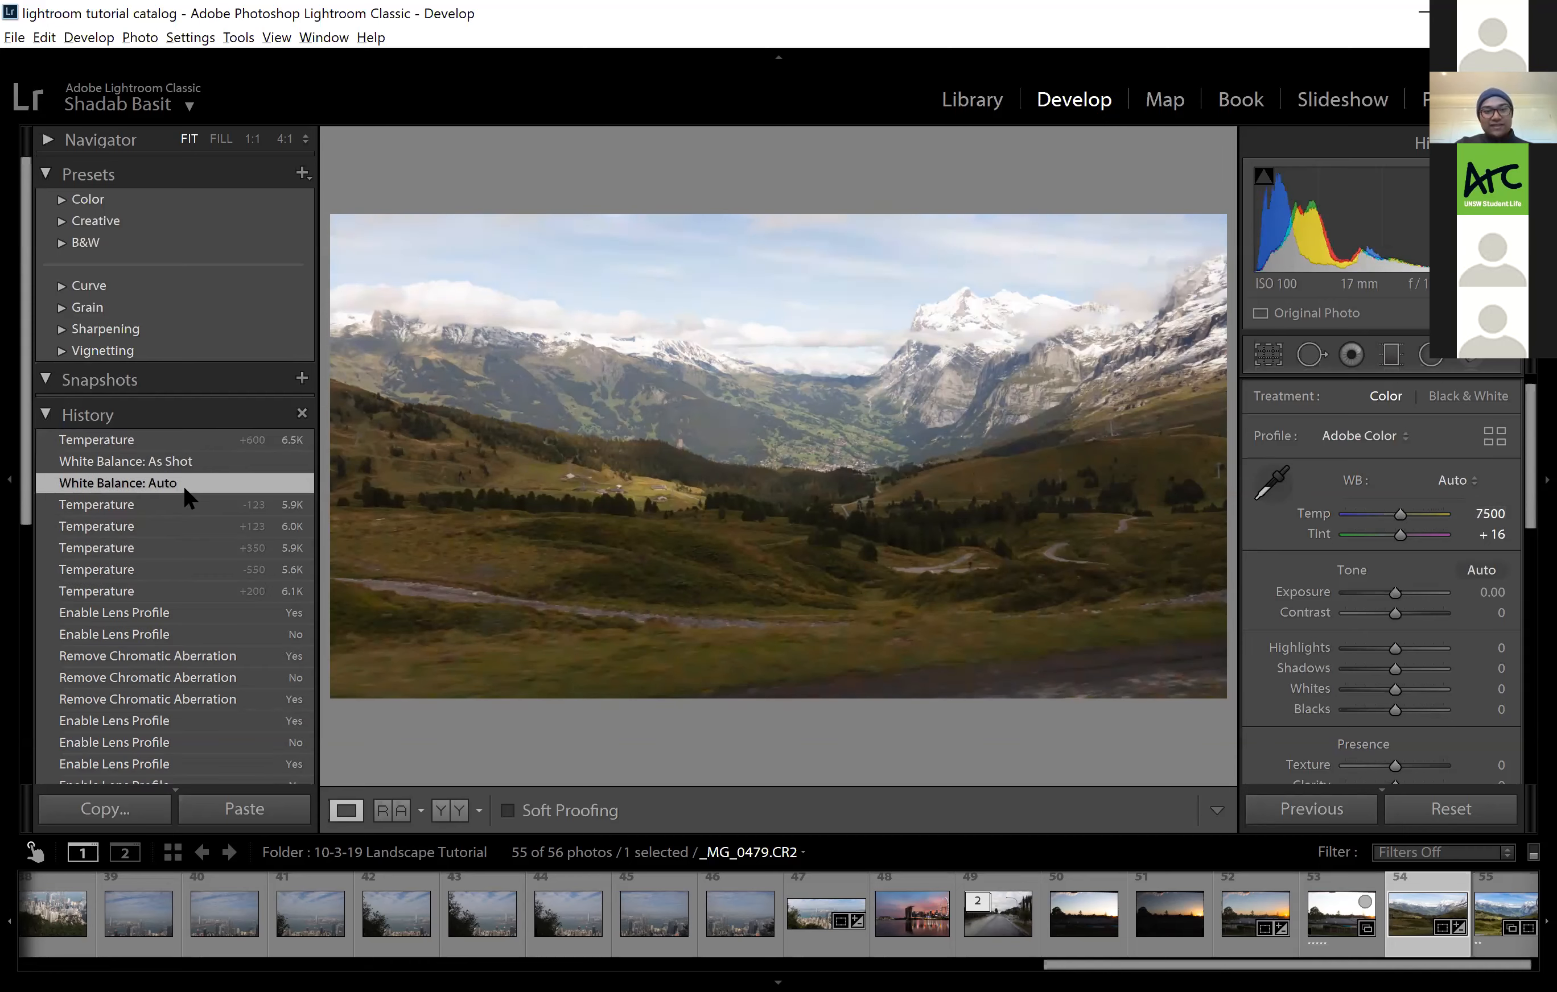
click(192, 465)
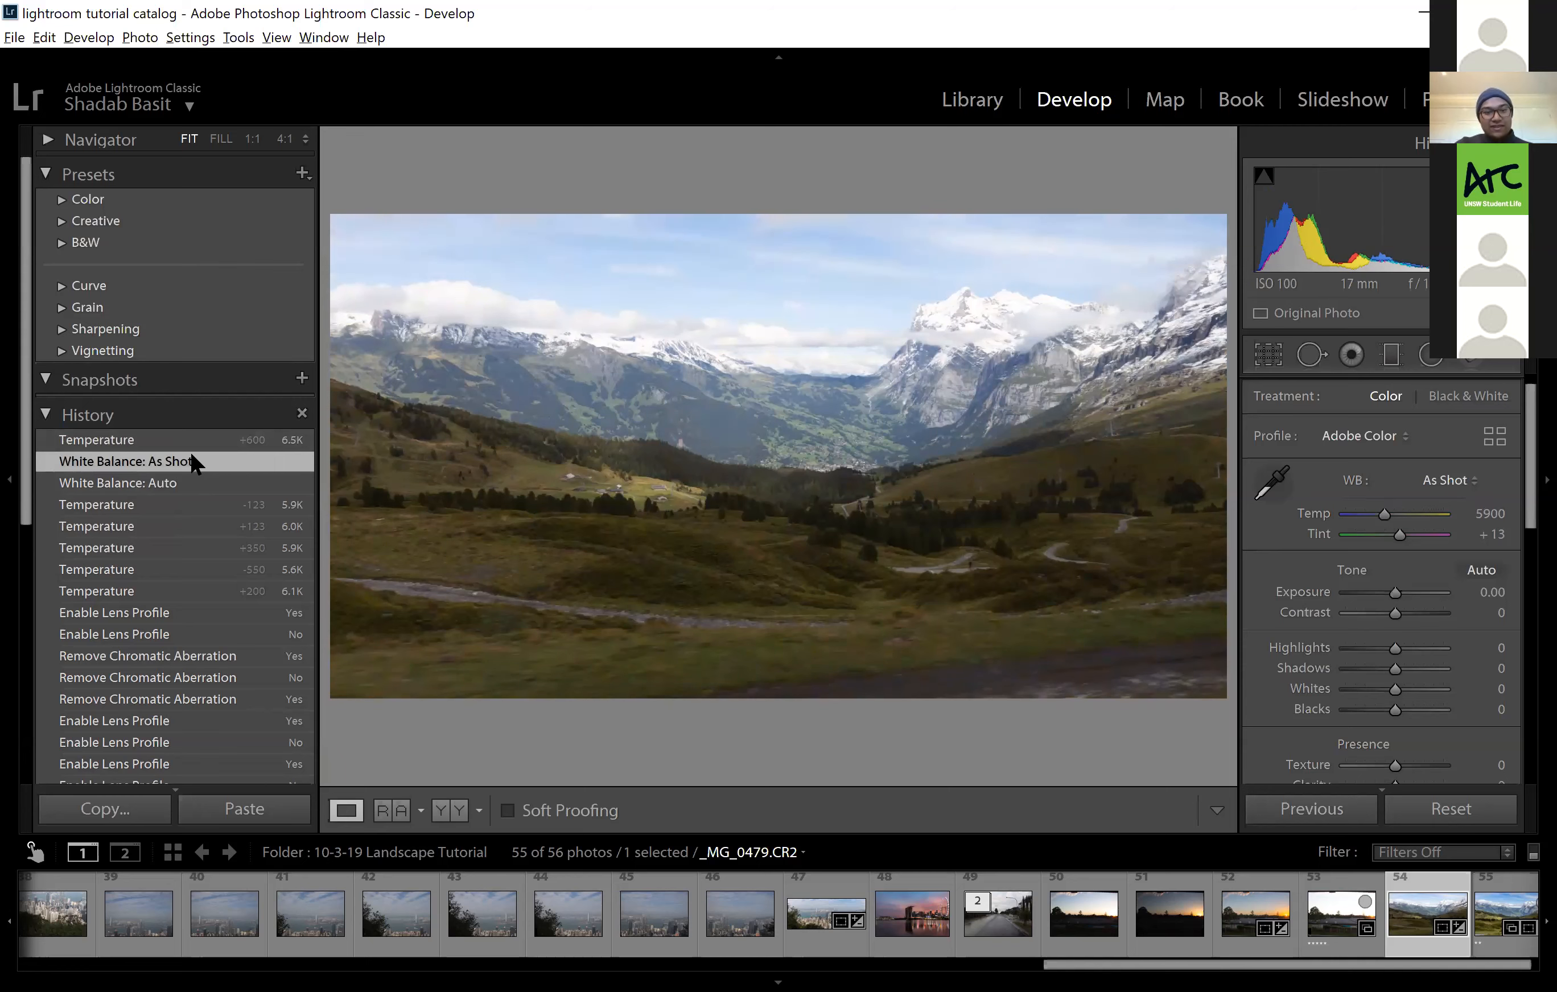
click(188, 447)
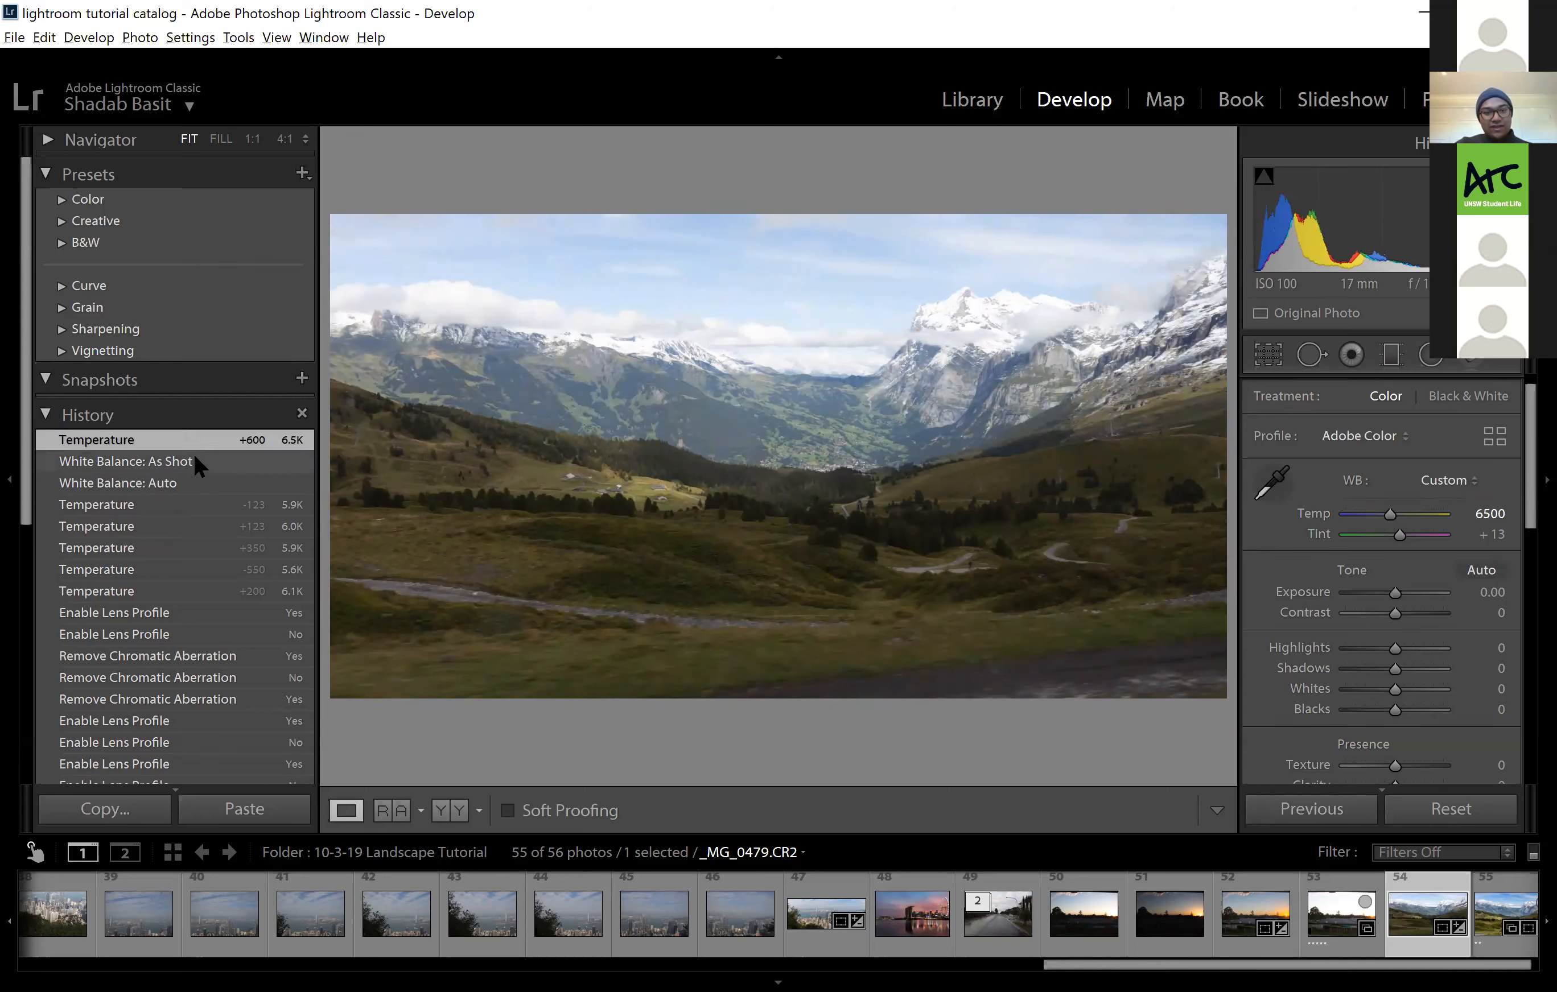
click(194, 454)
click(193, 442)
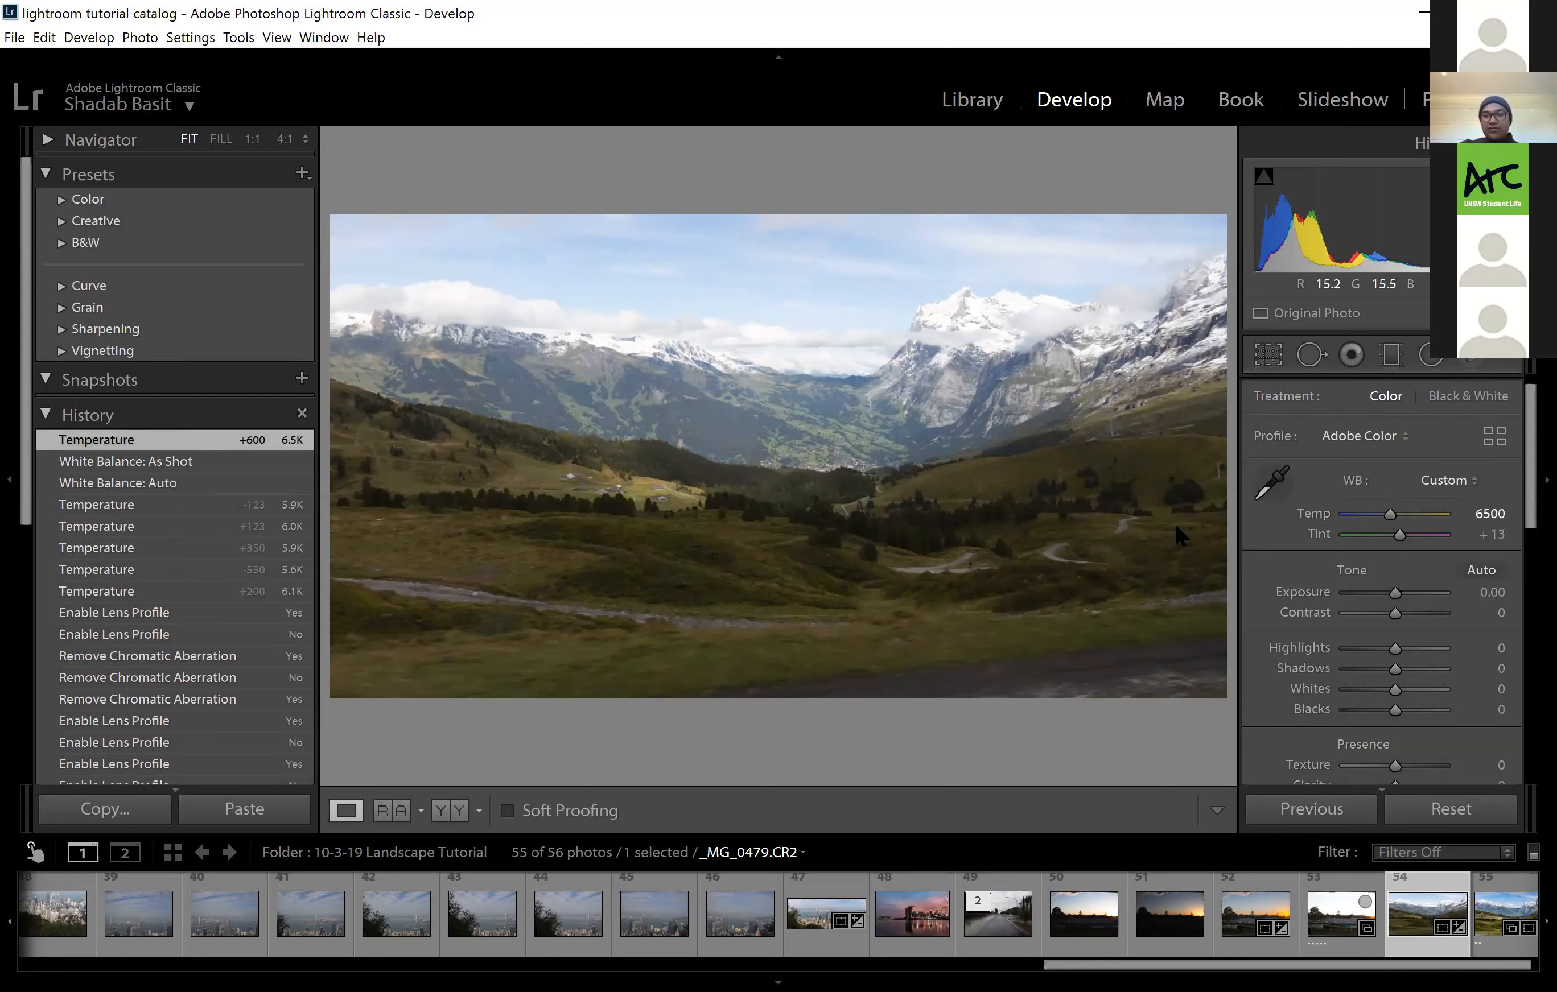
Try the automatic tone settings and undo them
scroll(1366, 509, down, 2)
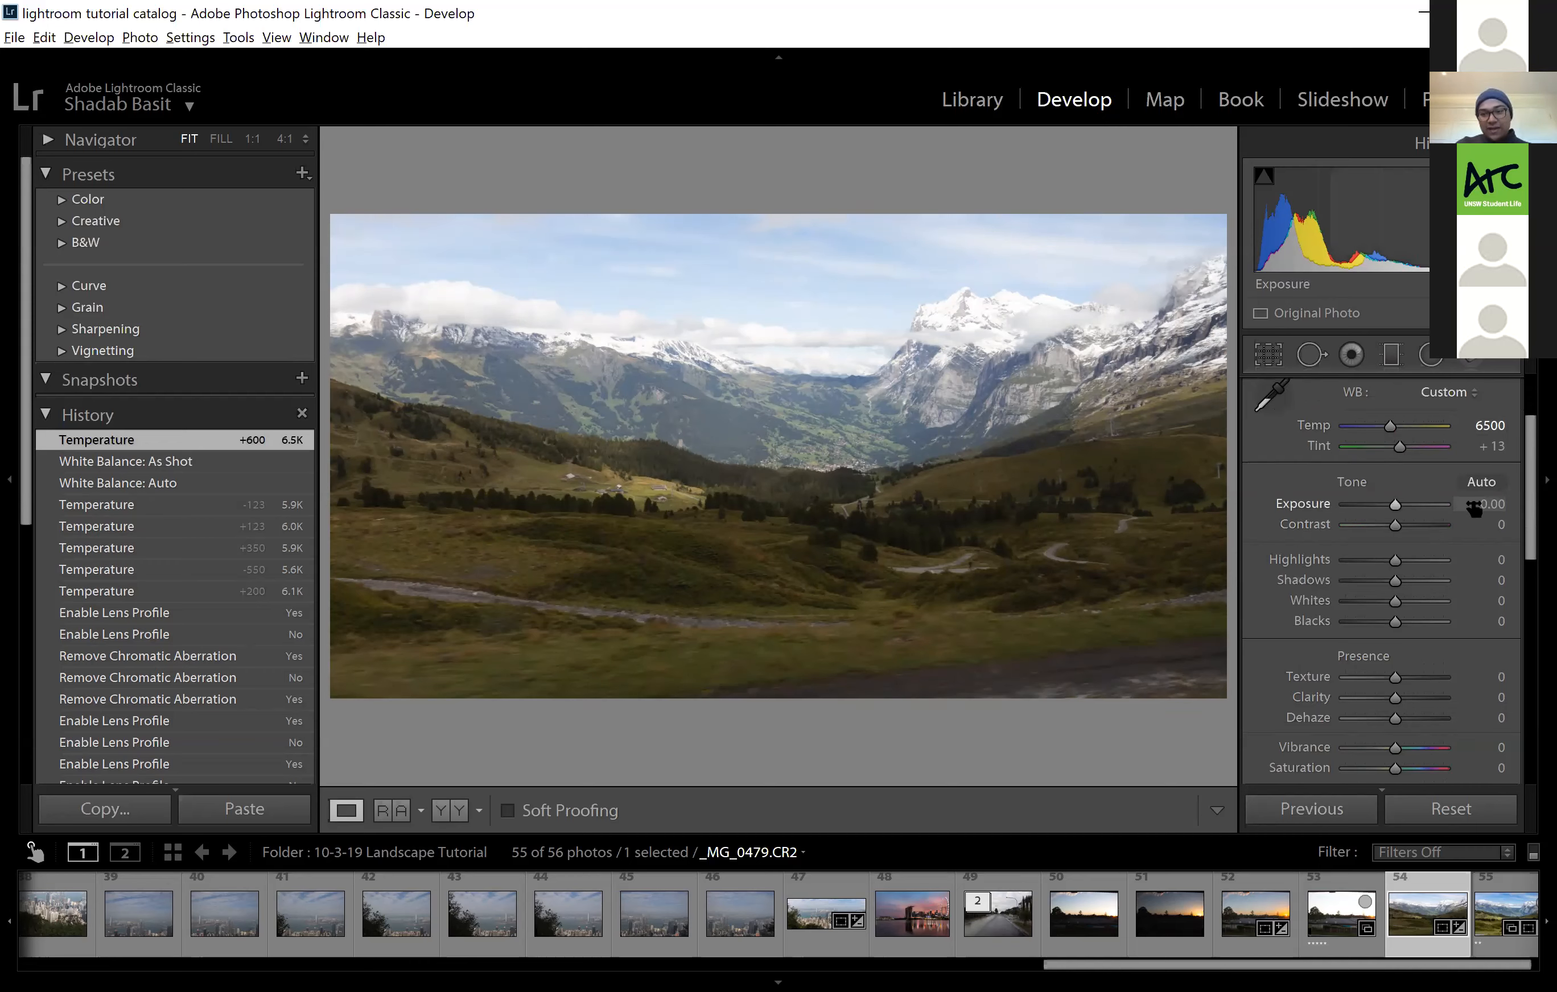
click(1480, 482)
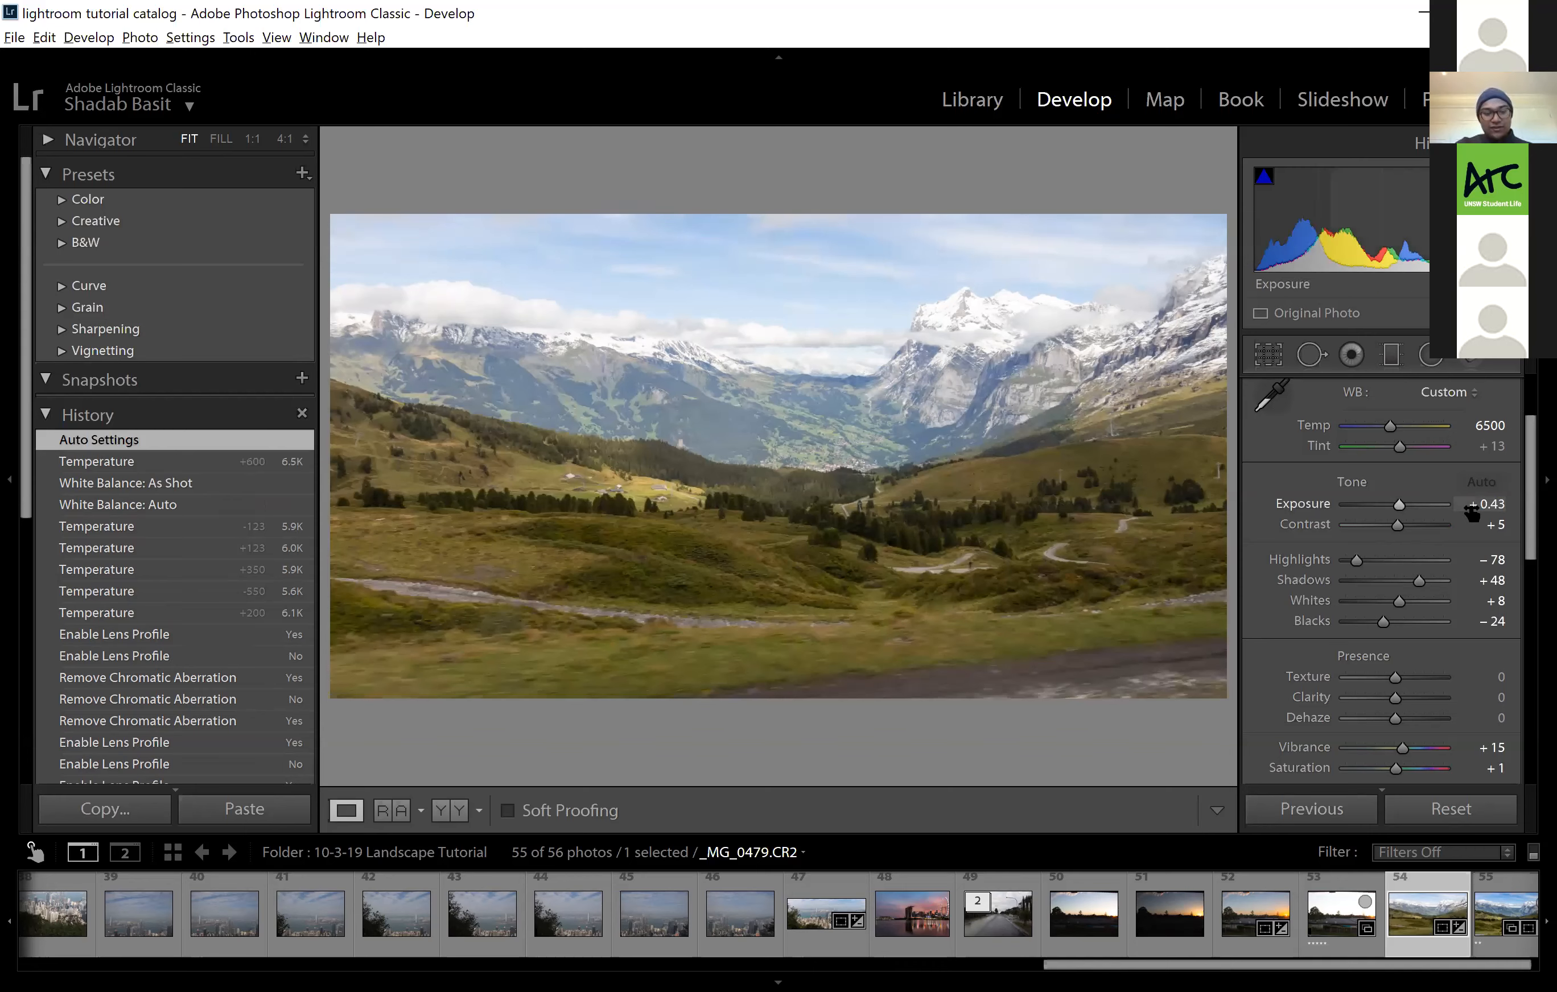
key(ctrl+z)
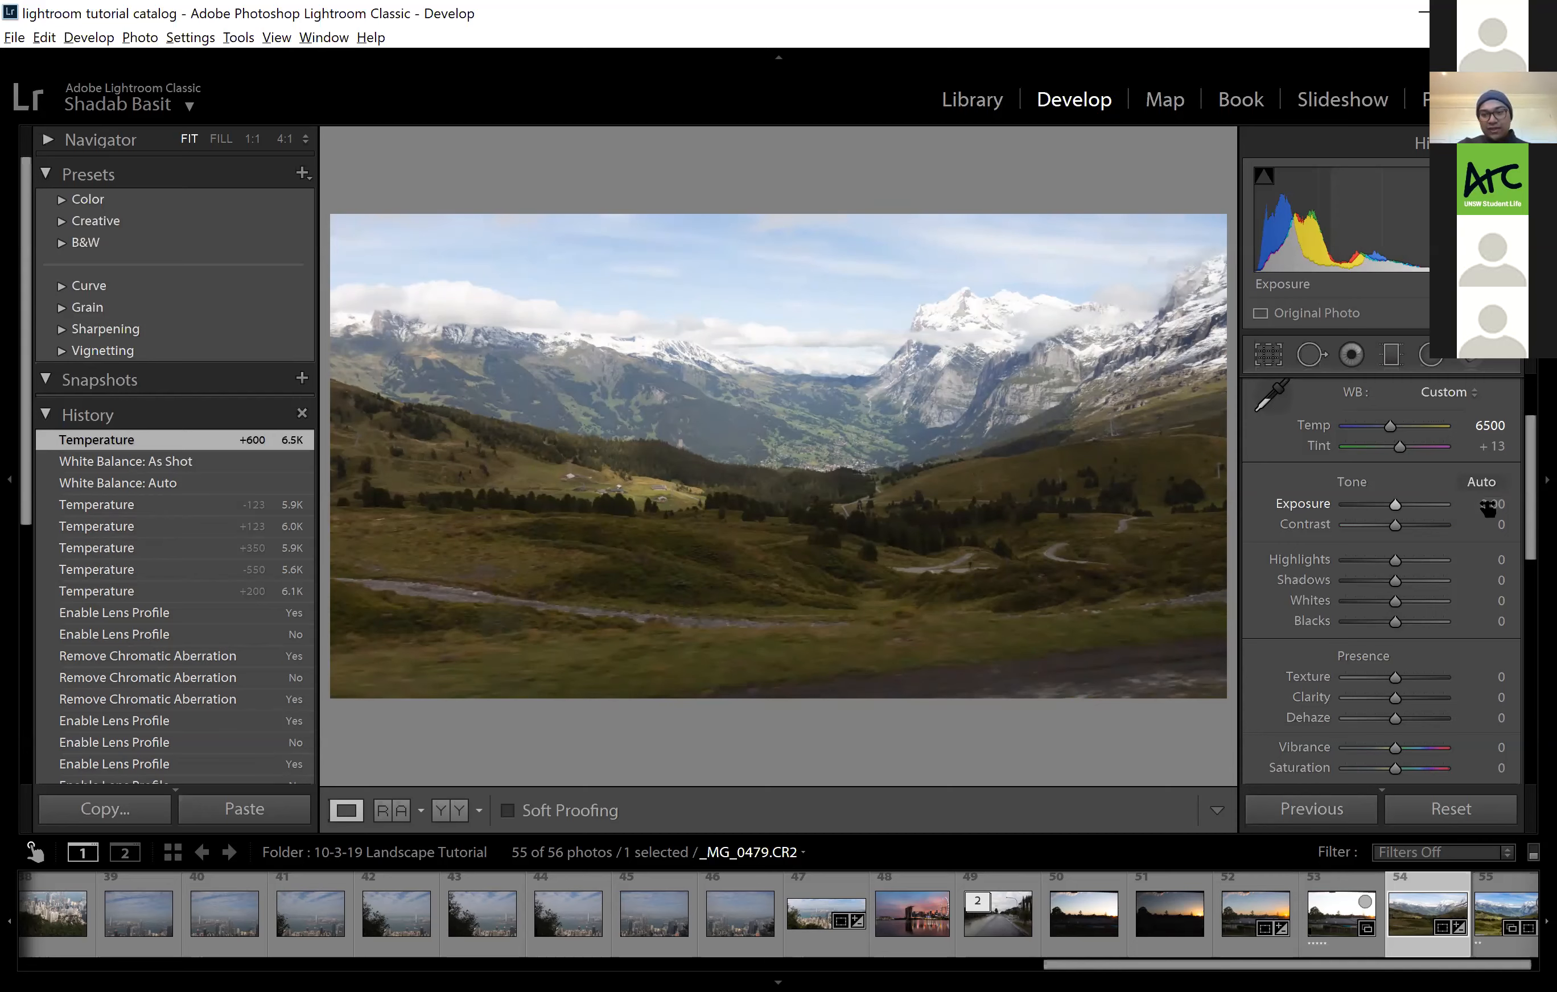
Raise the exposure slightly to +0.20
drag(1395, 504, 1396, 504)
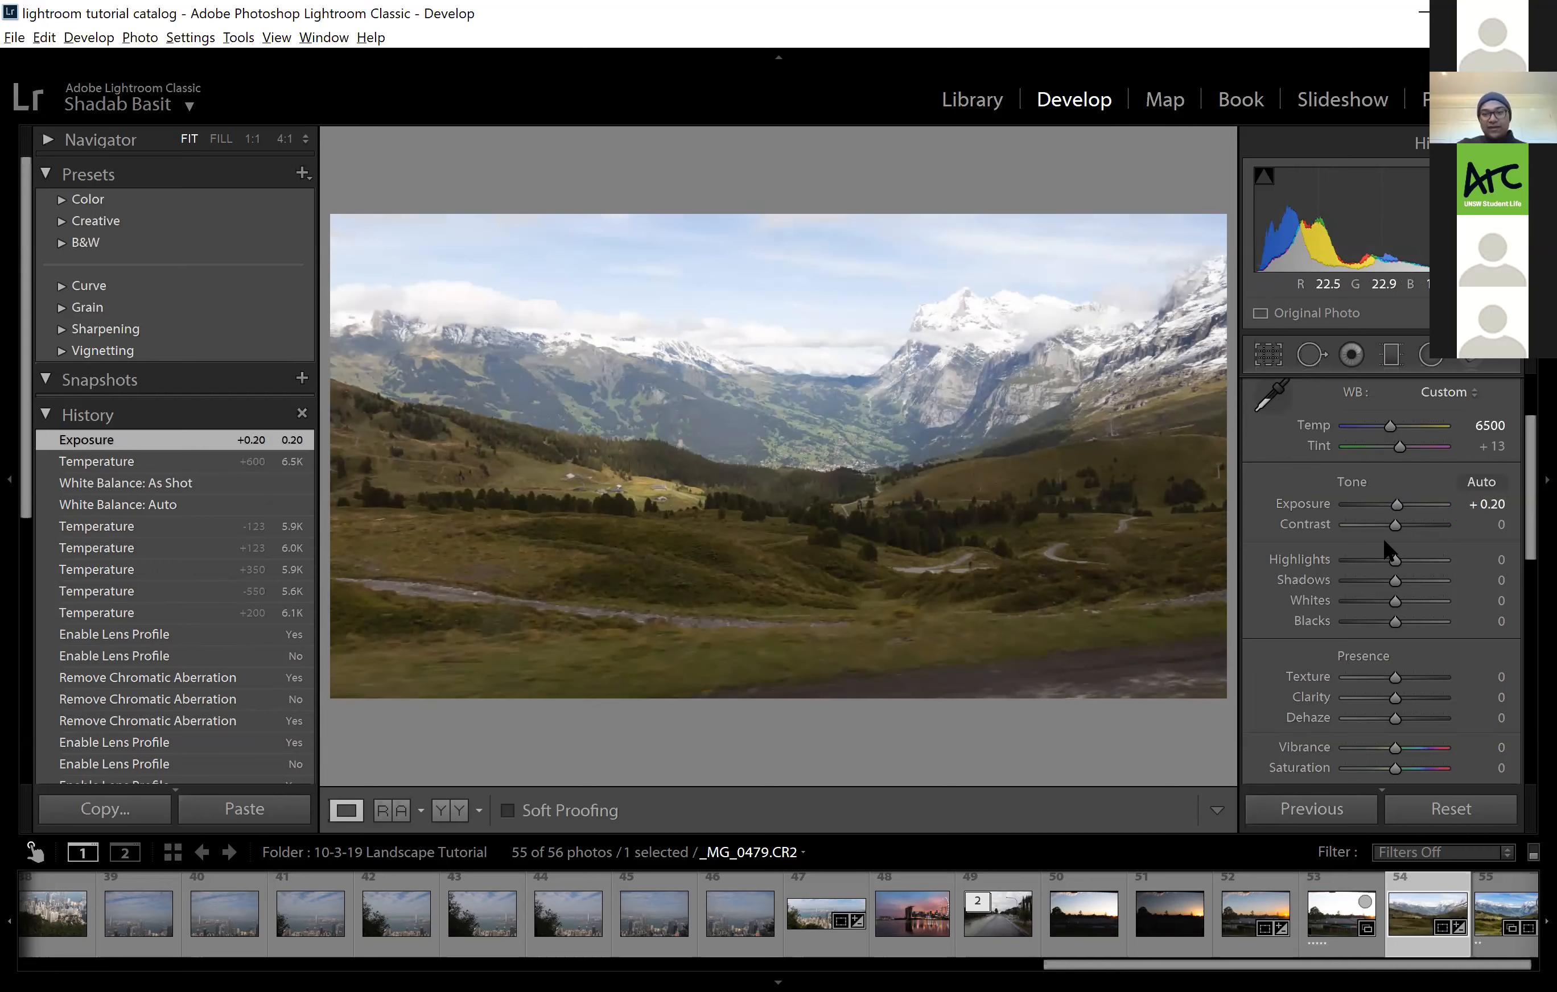
scroll(1385, 543, down, 1)
scroll(1384, 542, up, 1)
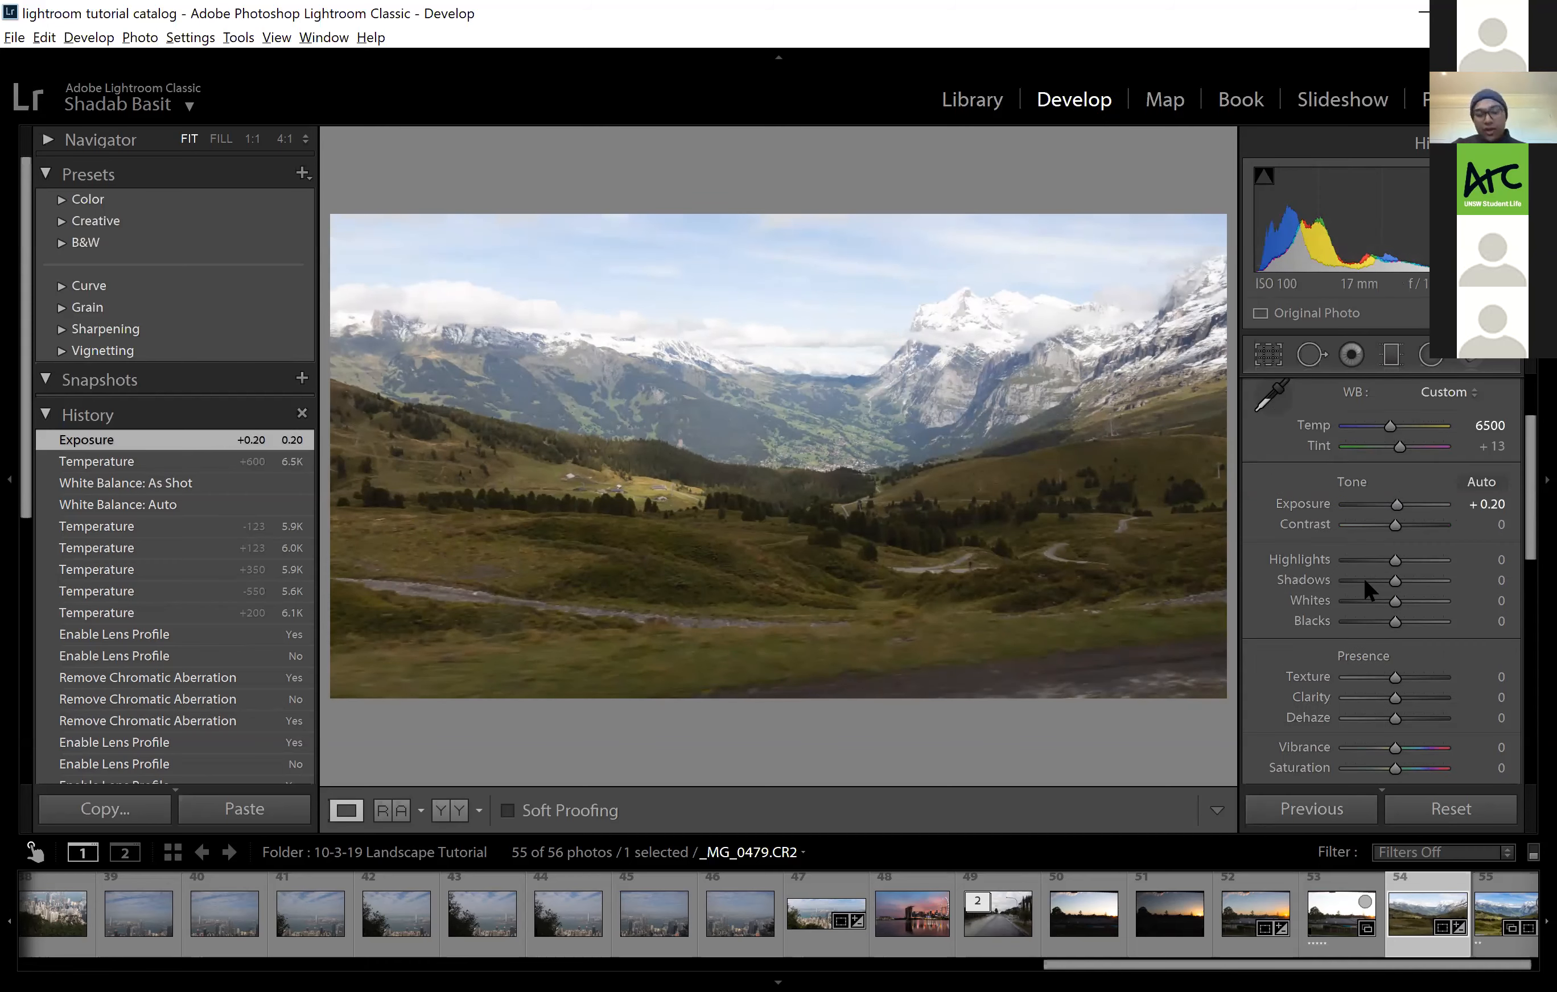
Lower the highlights to -100, comparing the sky with the unadjusted setting, and raise the shadows to +71
drag(1393, 563, 1197, 622)
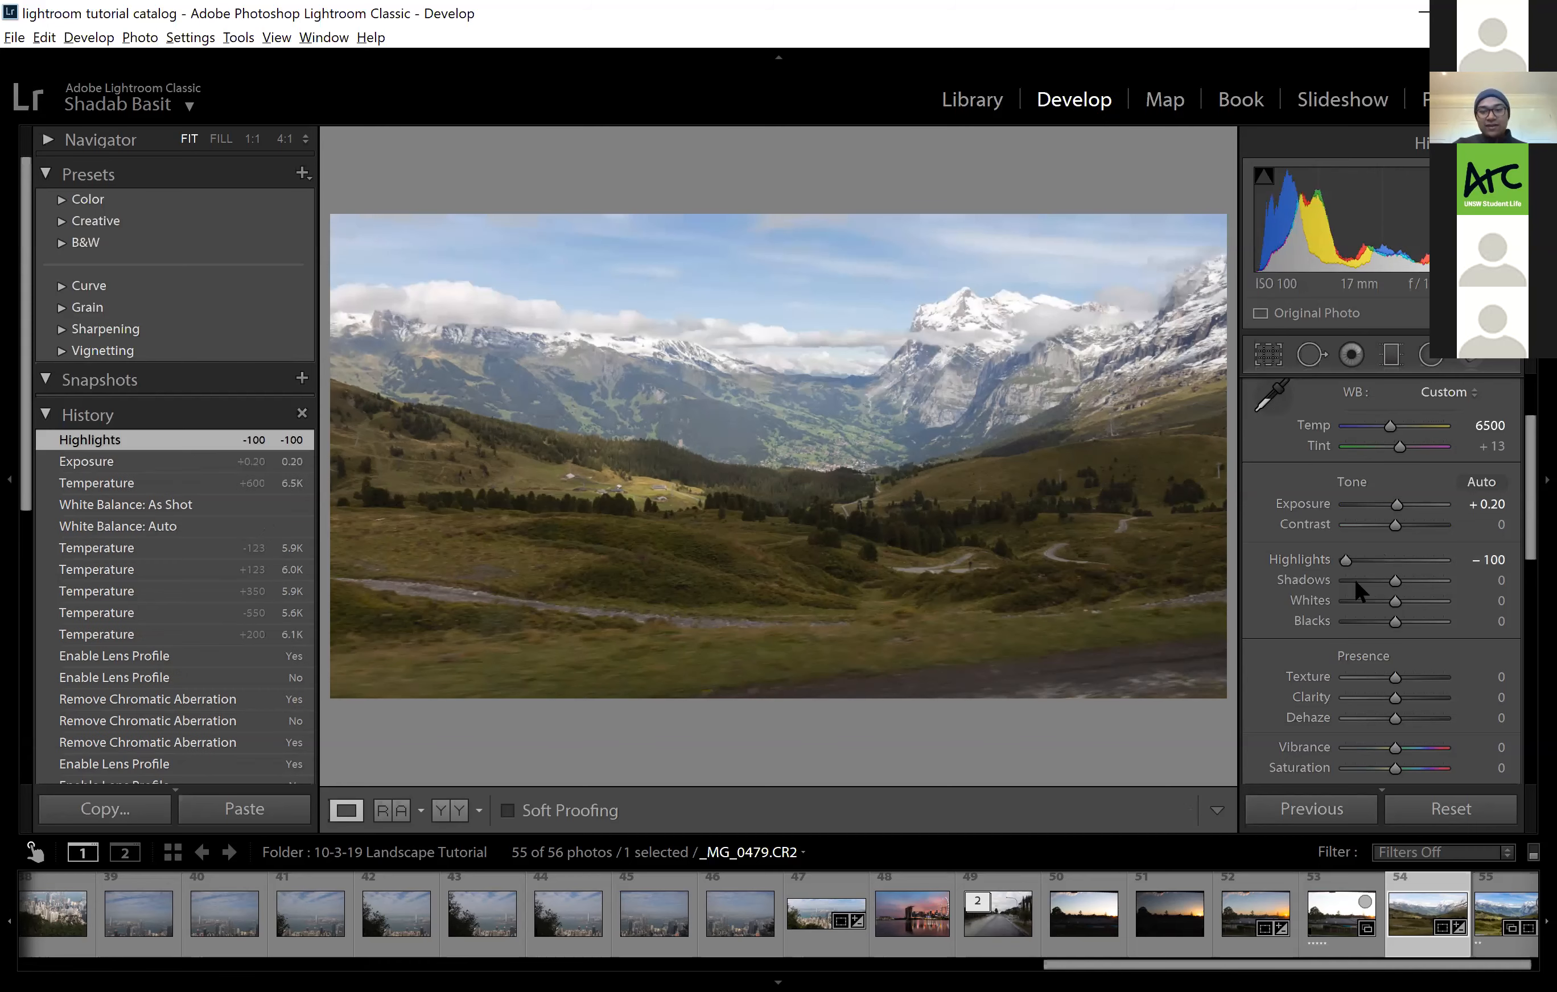
double_click(1294, 560)
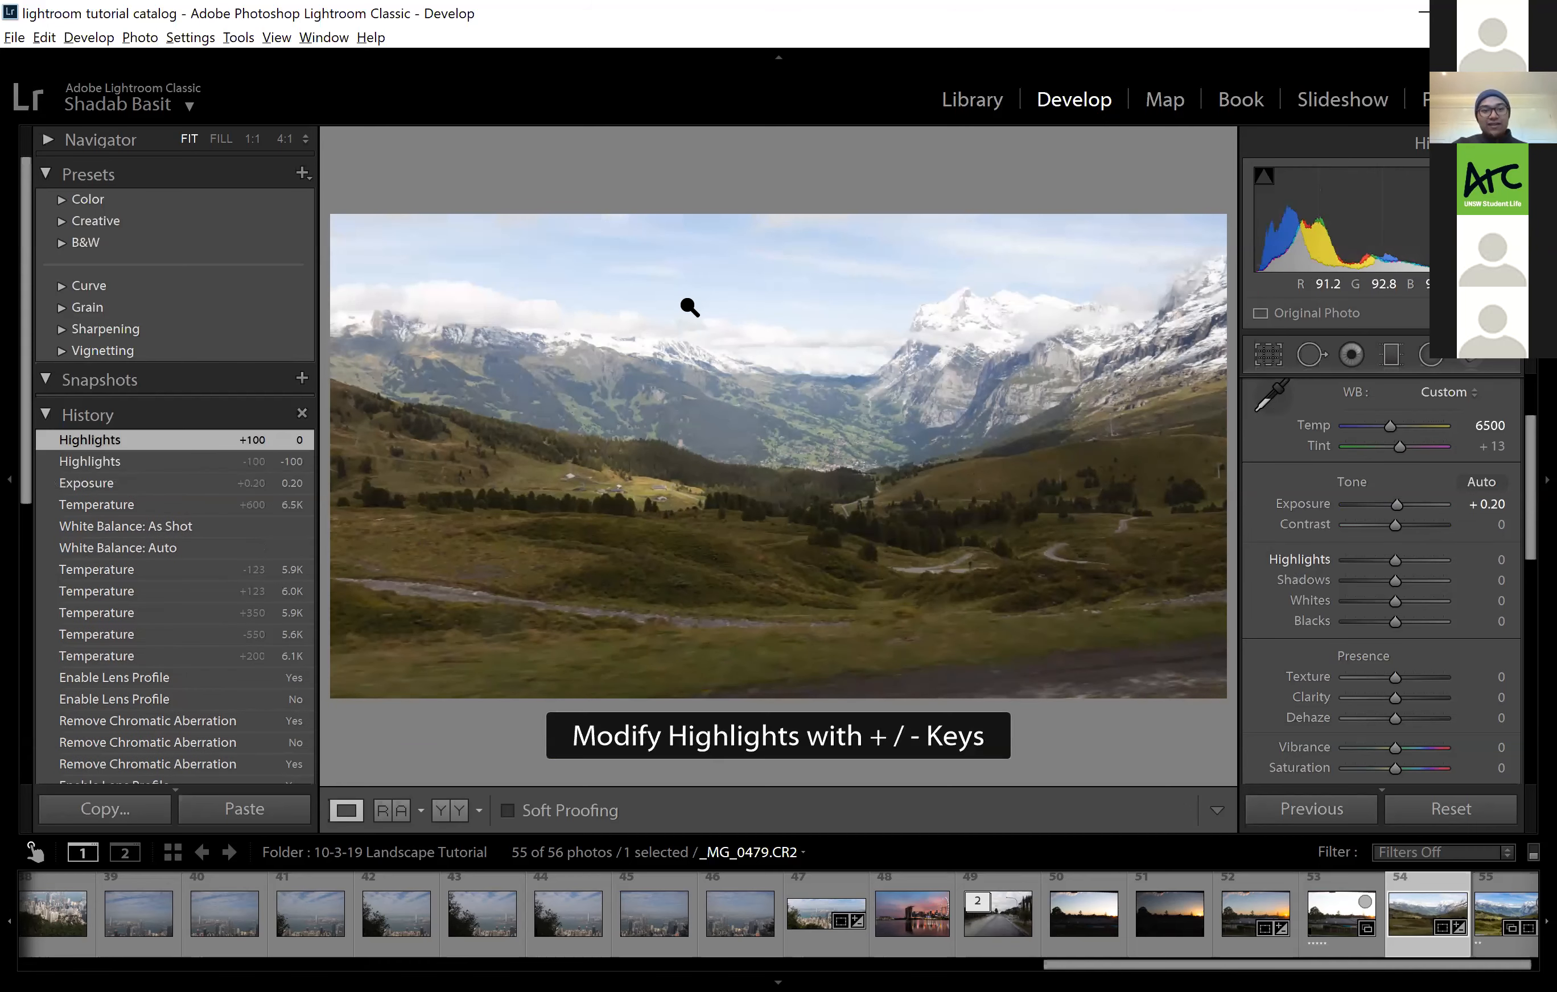
drag(1394, 560, 660, 285)
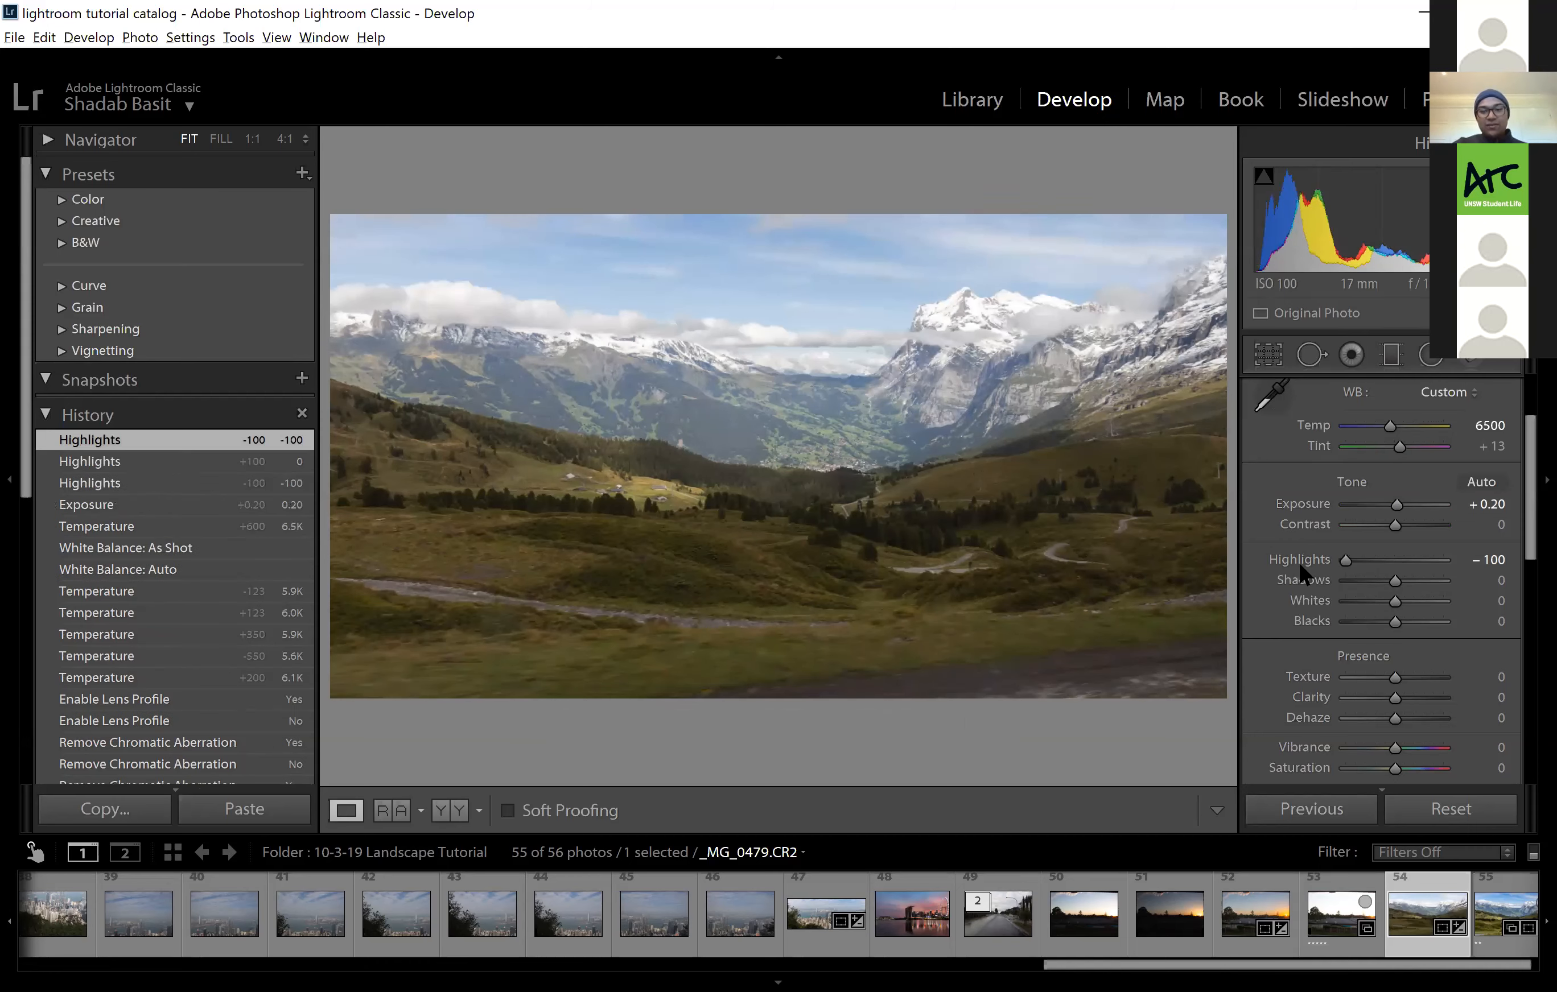
double_click(1299, 567)
drag(1425, 562, 1461, 554)
drag(1307, 561, 1260, 560)
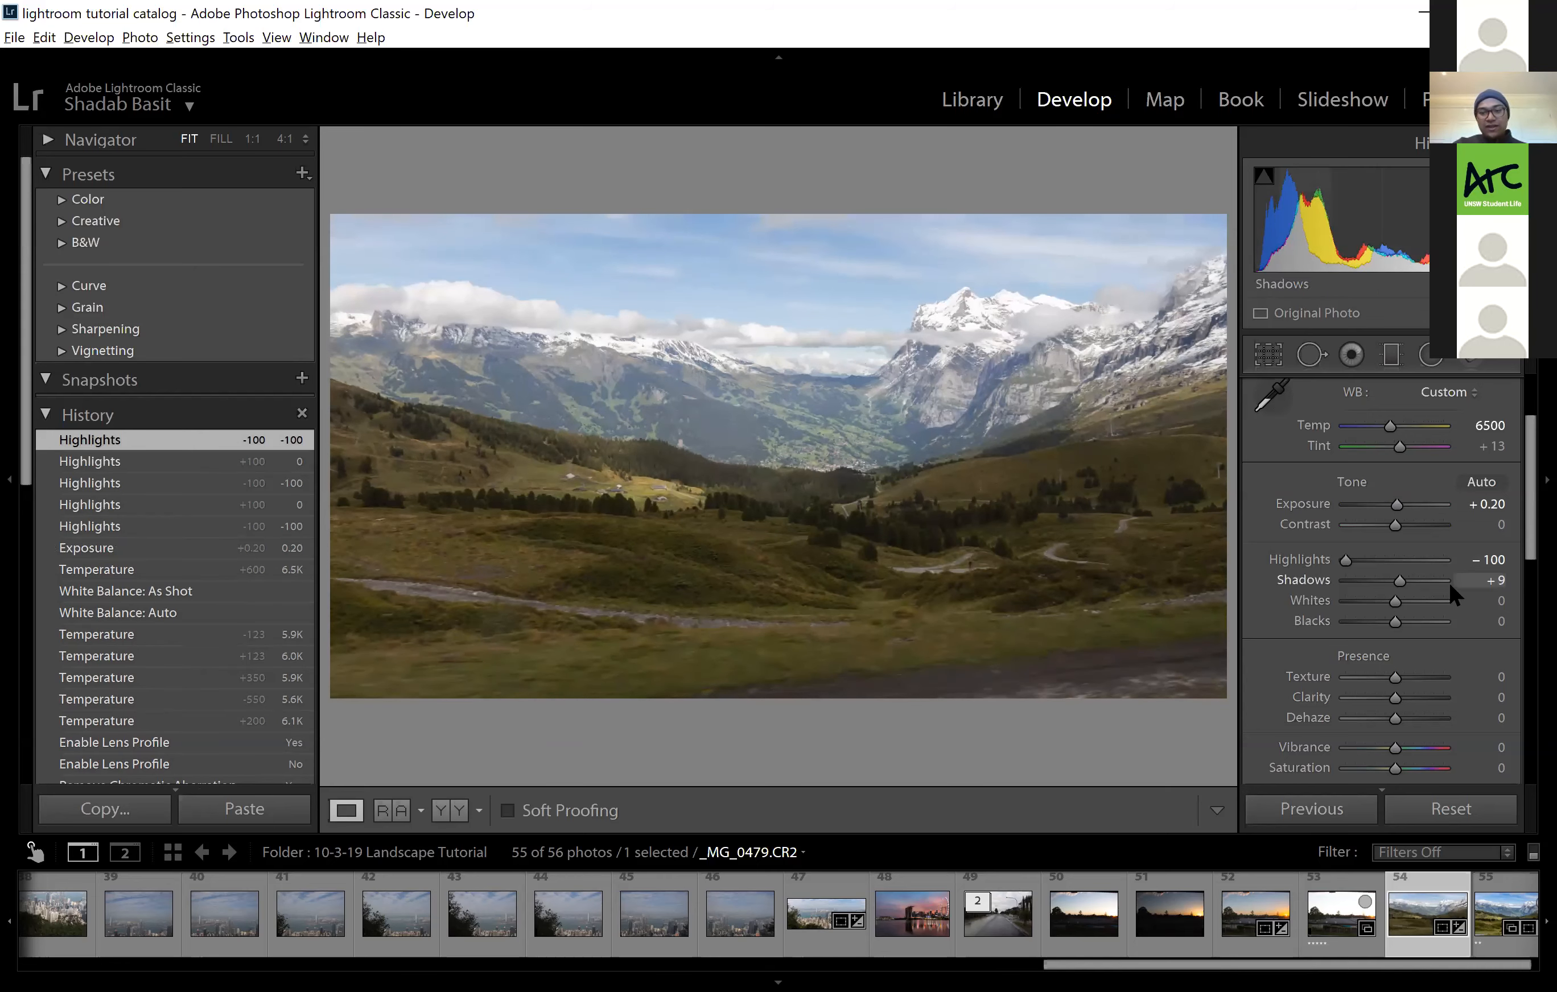
drag(1449, 580, 1486, 579)
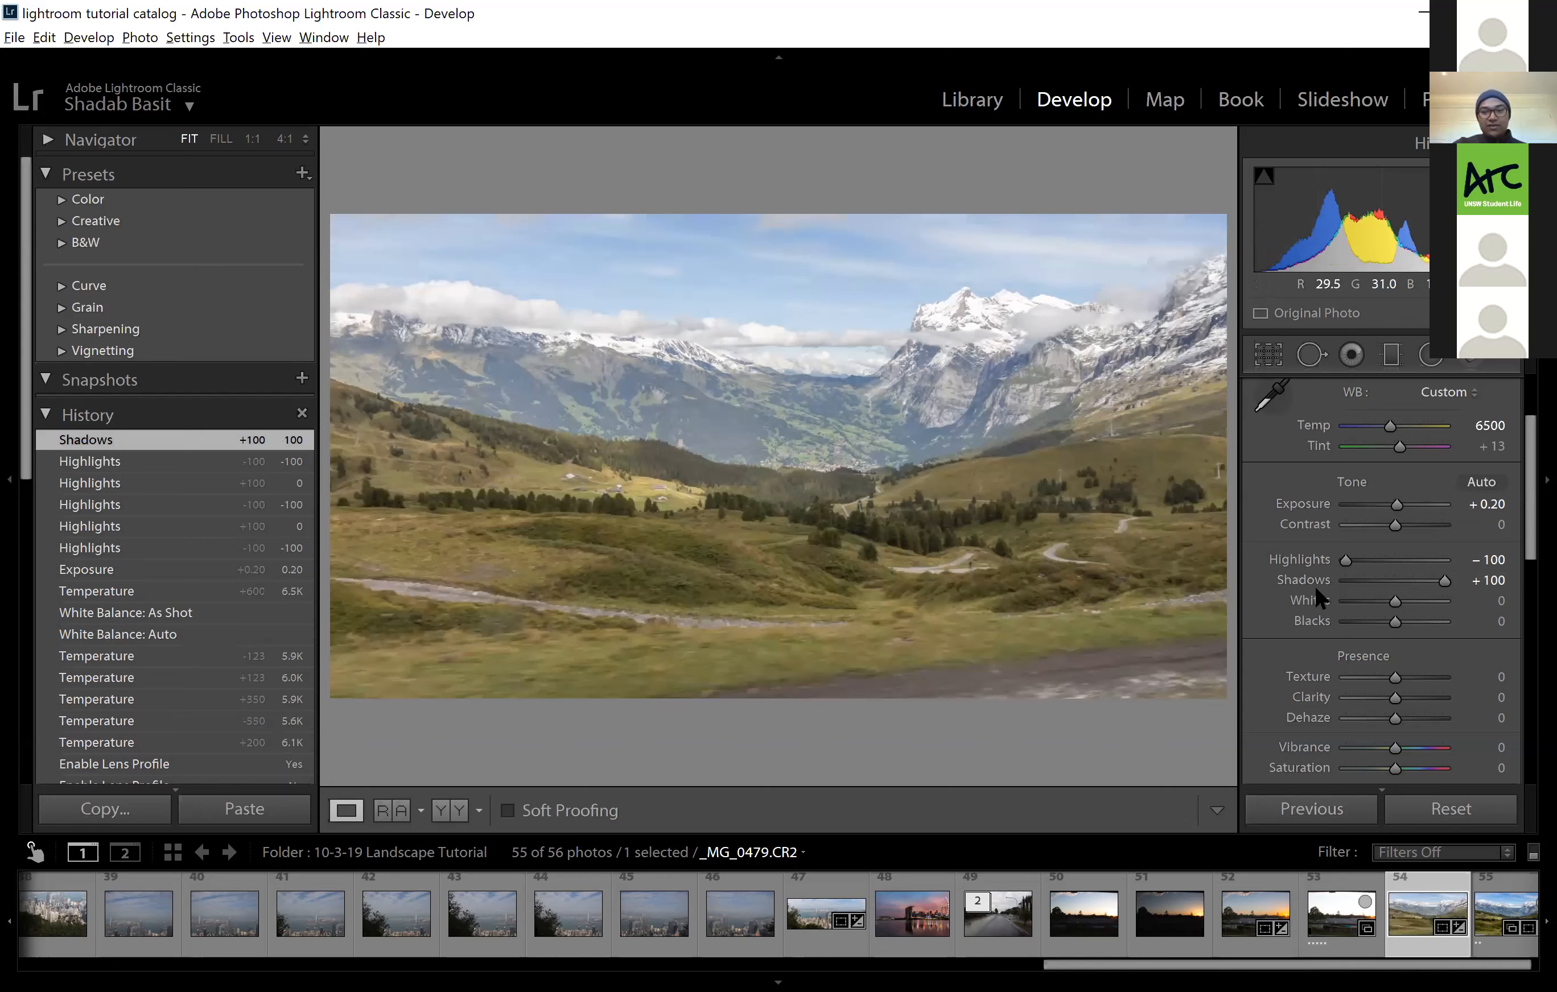
drag(1430, 579, 1426, 579)
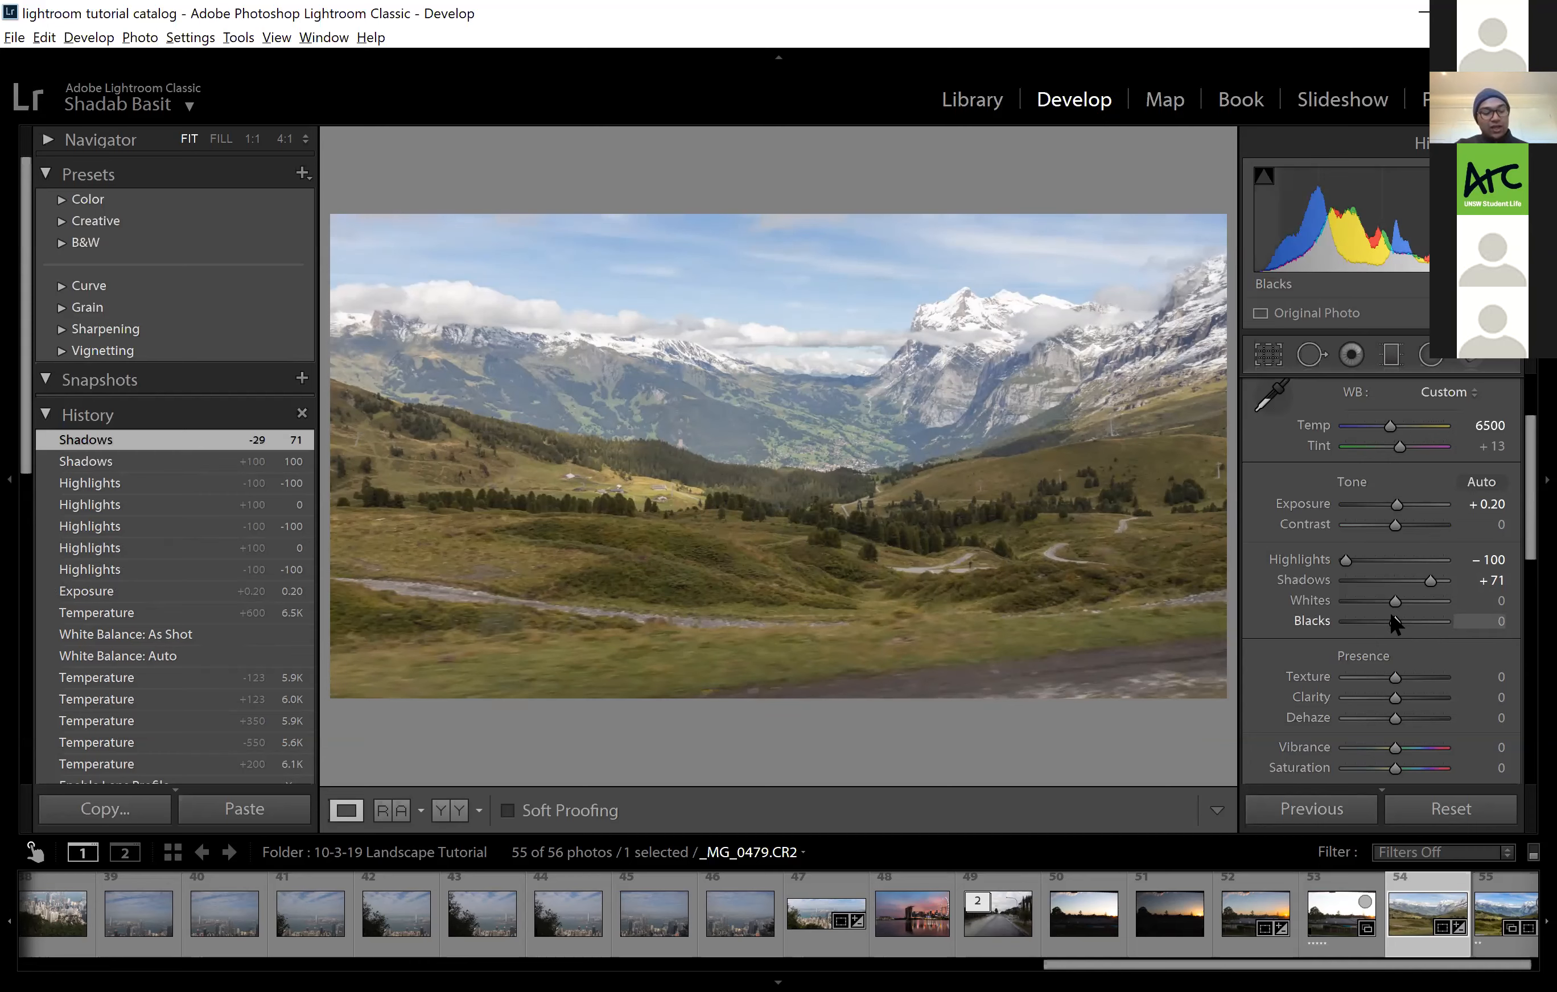
Try the automatic whites adjustment and reset the whites to 0
key(shift)
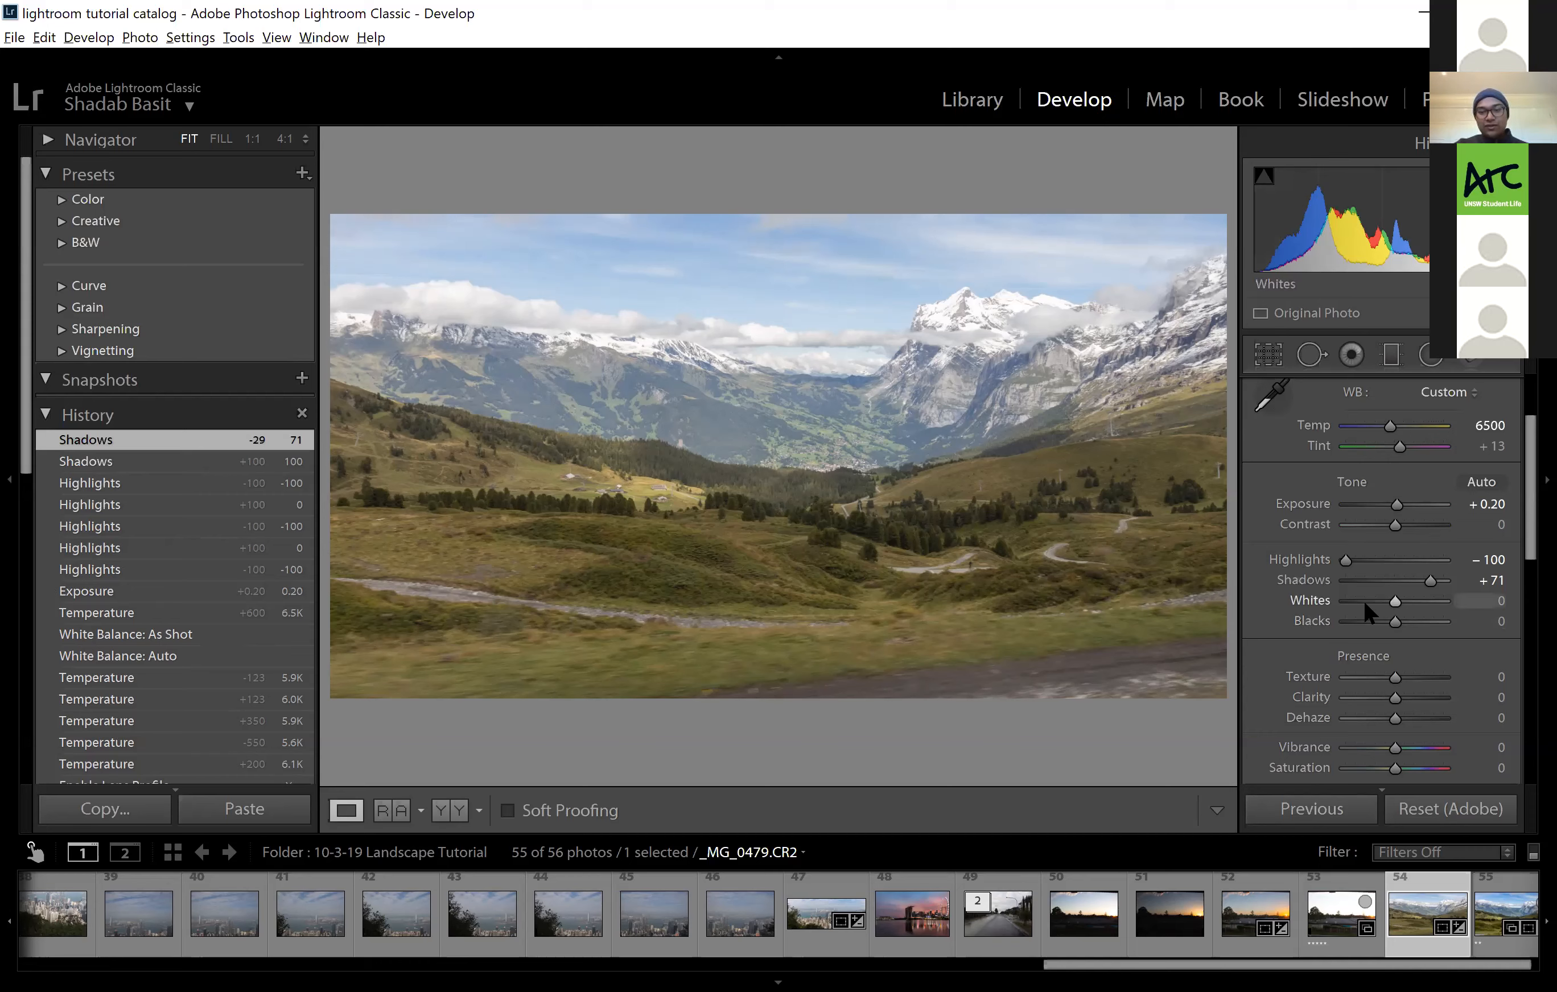
shift+double_click(1306, 603)
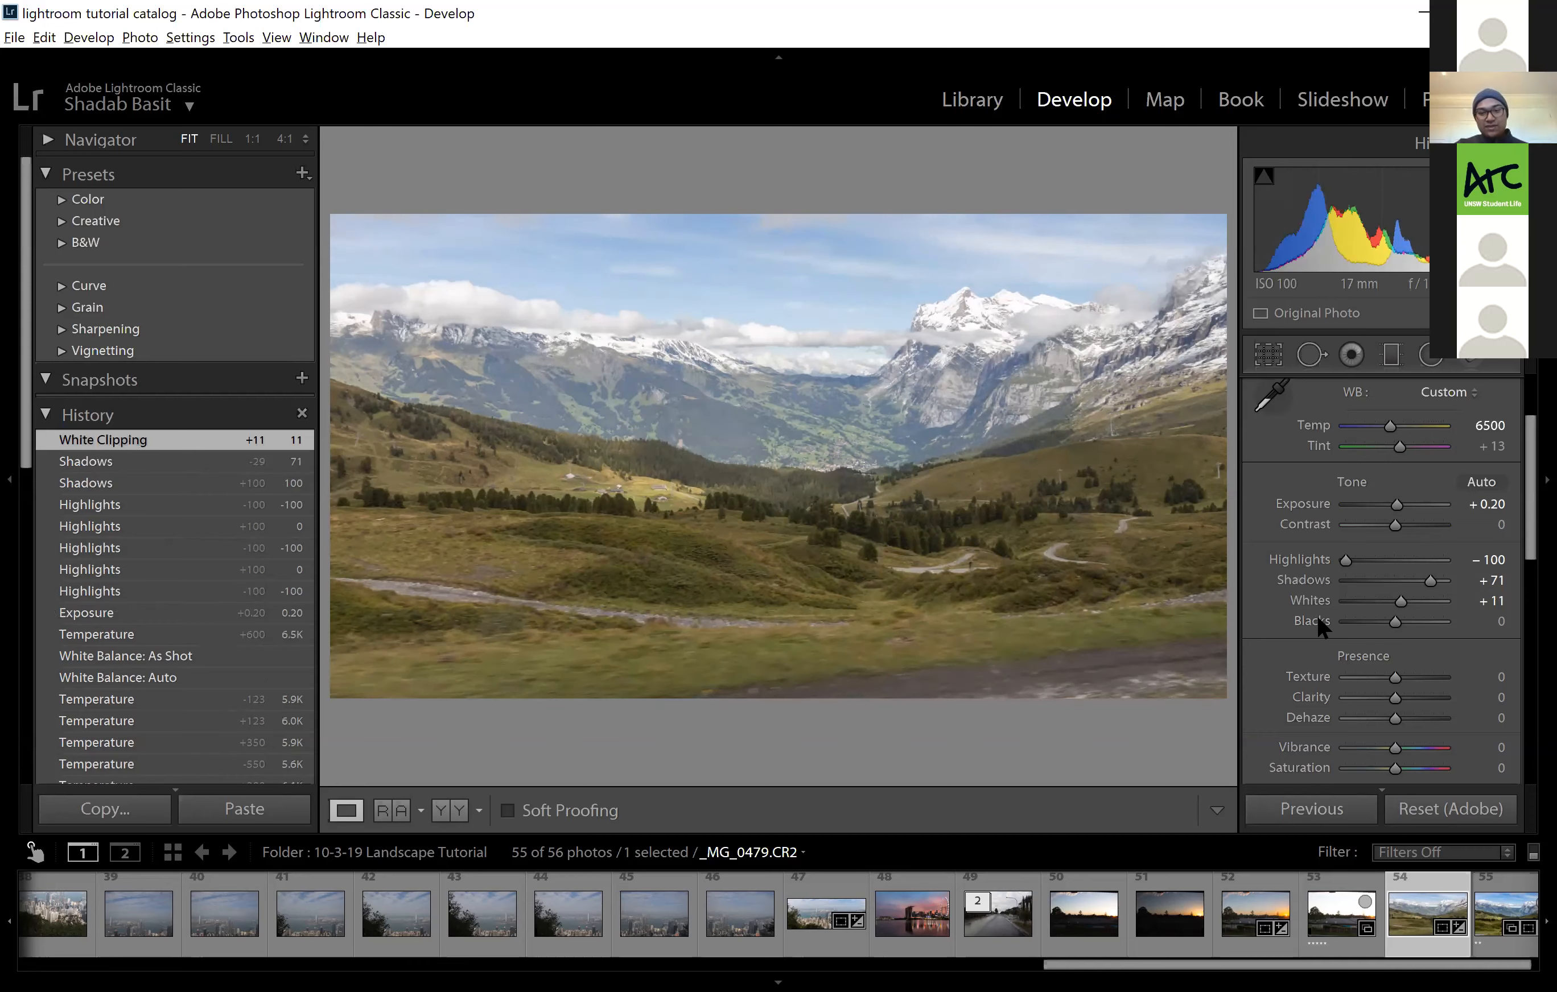
double_click(1316, 603)
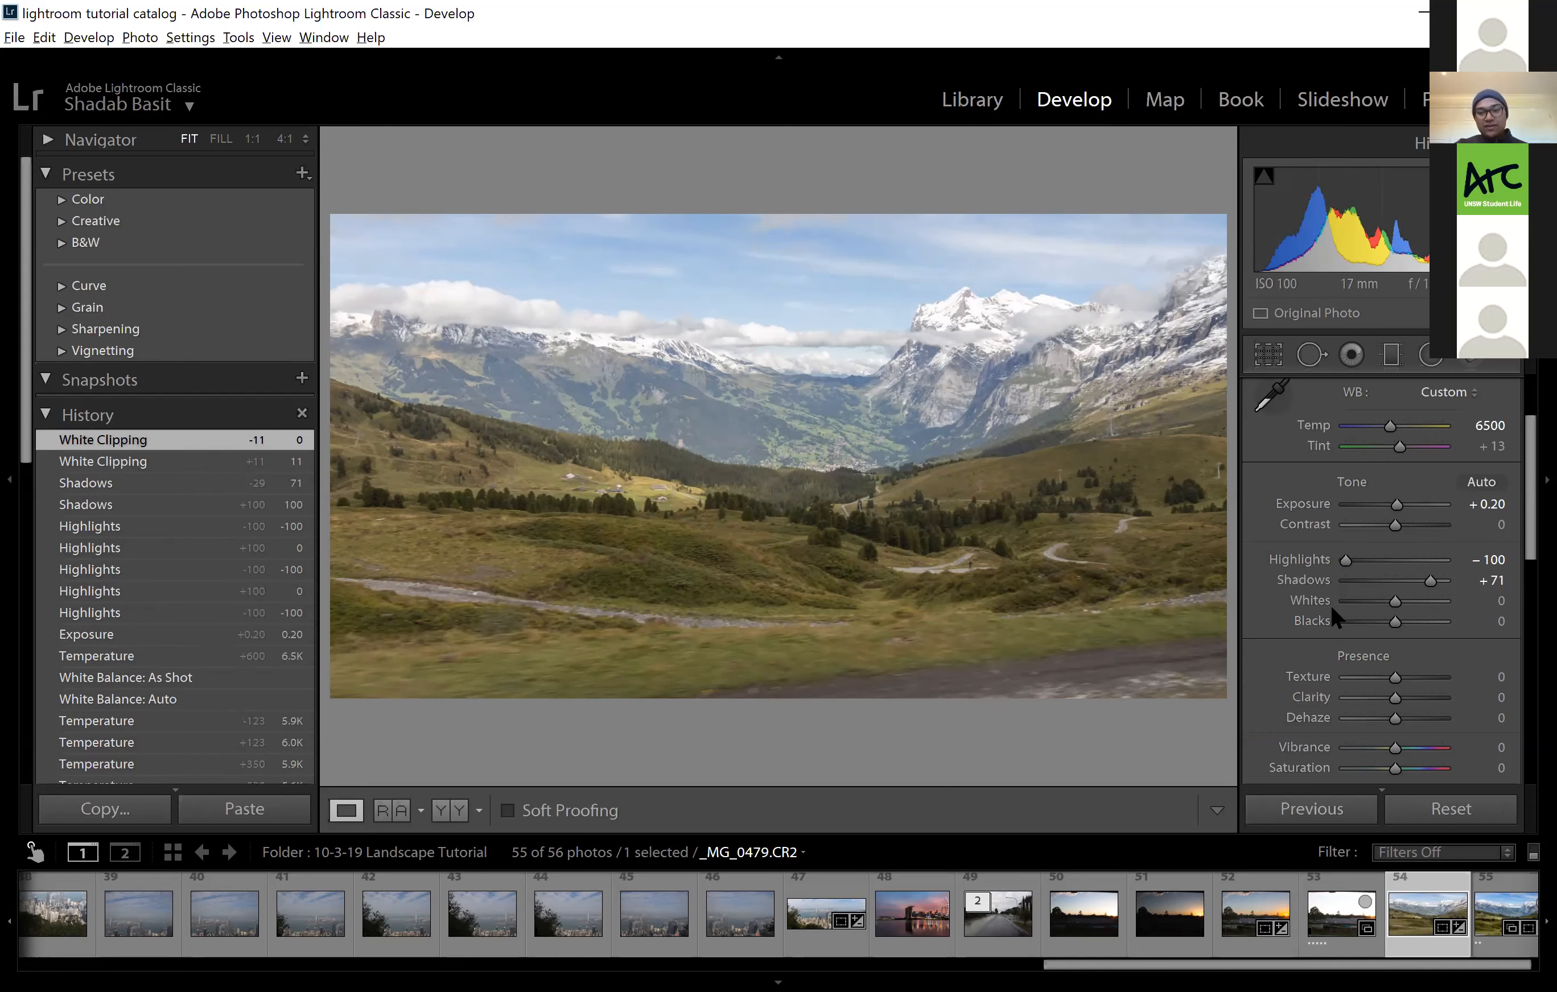
Try raising the whites to +15 using the clipping preview, and reset them to 0
alt+click(1396, 603)
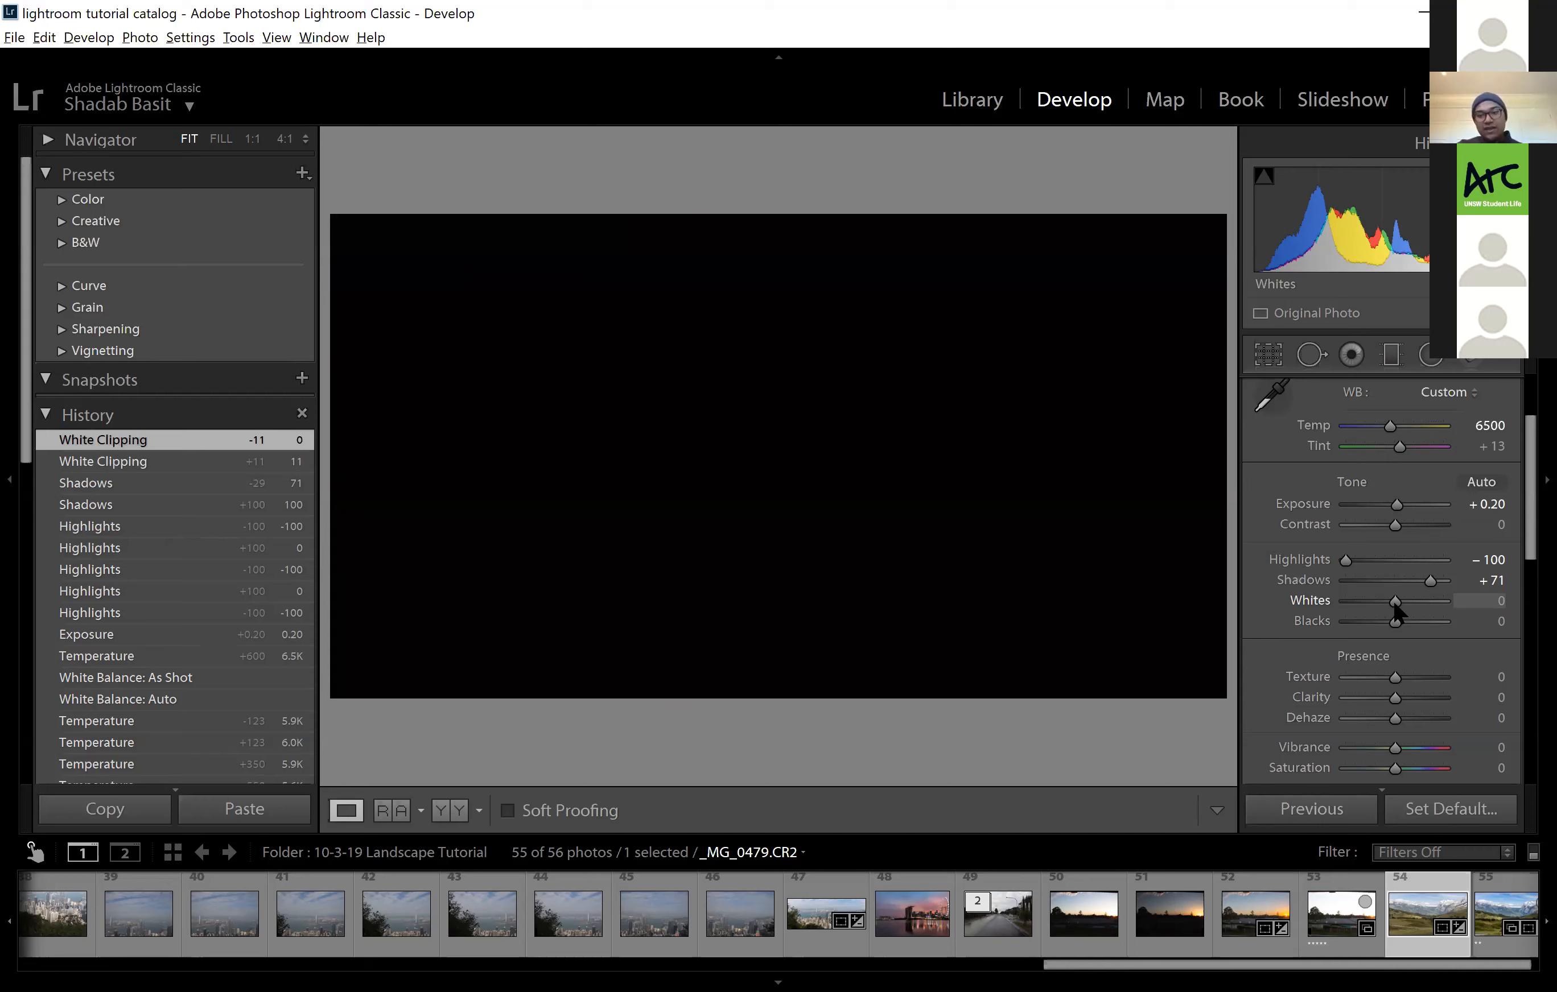
mouse_move(1395, 602)
mouse_down()
mouse_move(1346, 602)
mouse_move(1406, 612)
mouse_up()
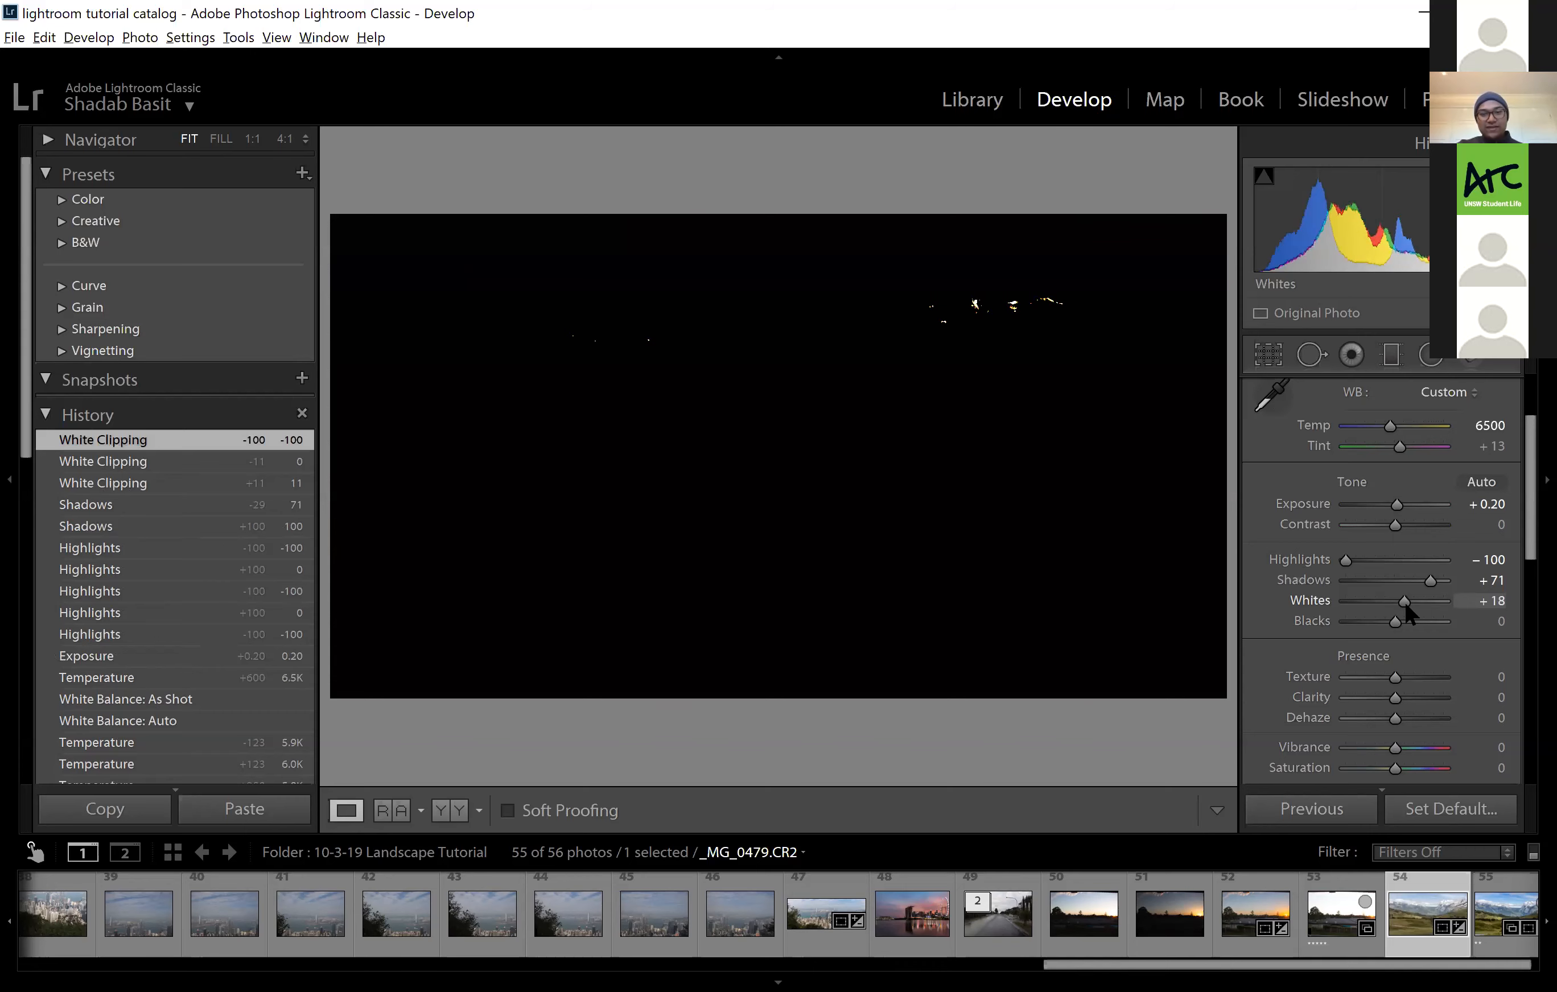
drag(1404, 600, 1400, 601)
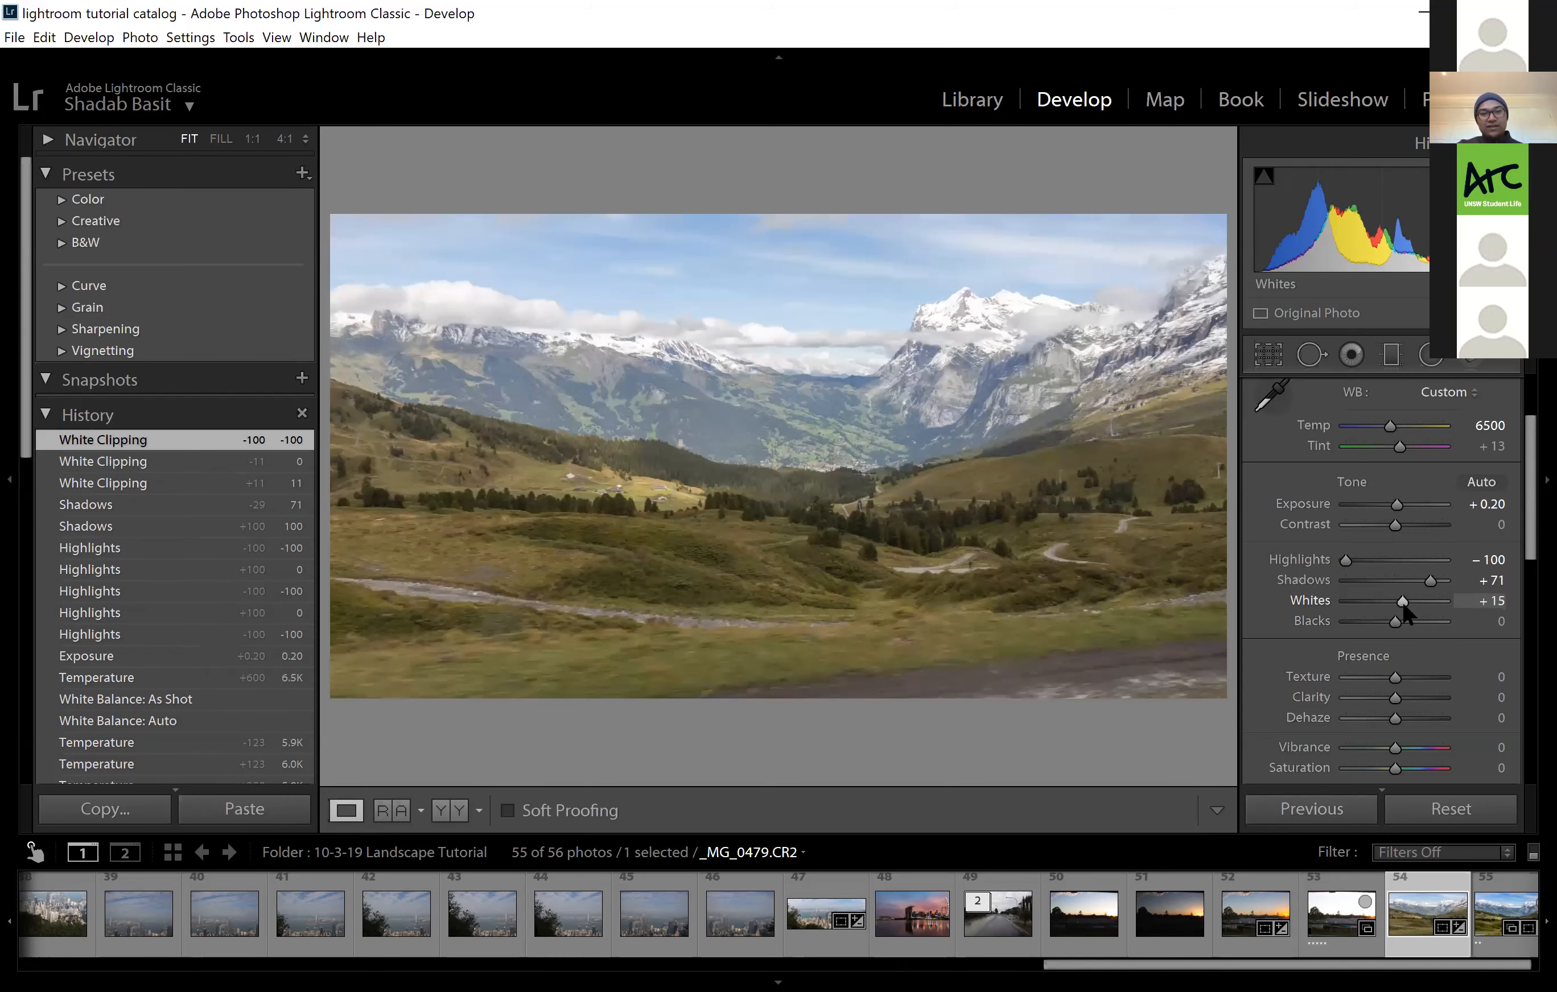
double_click(1317, 600)
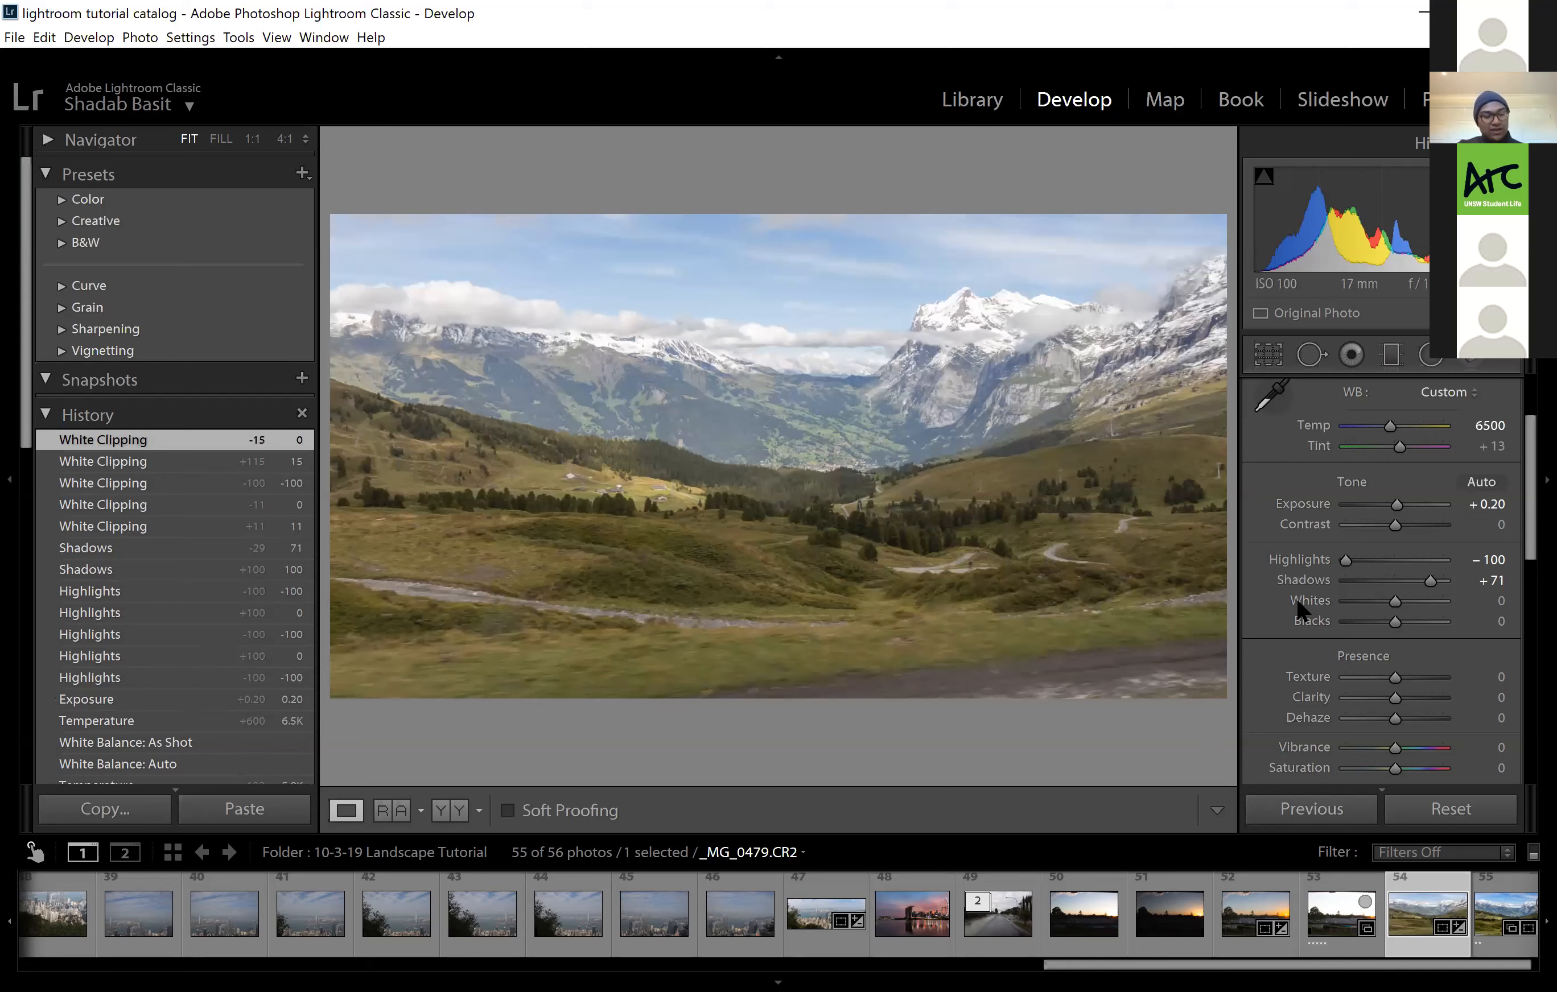
Apply the automatic whites adjustment of +11
key(shift)
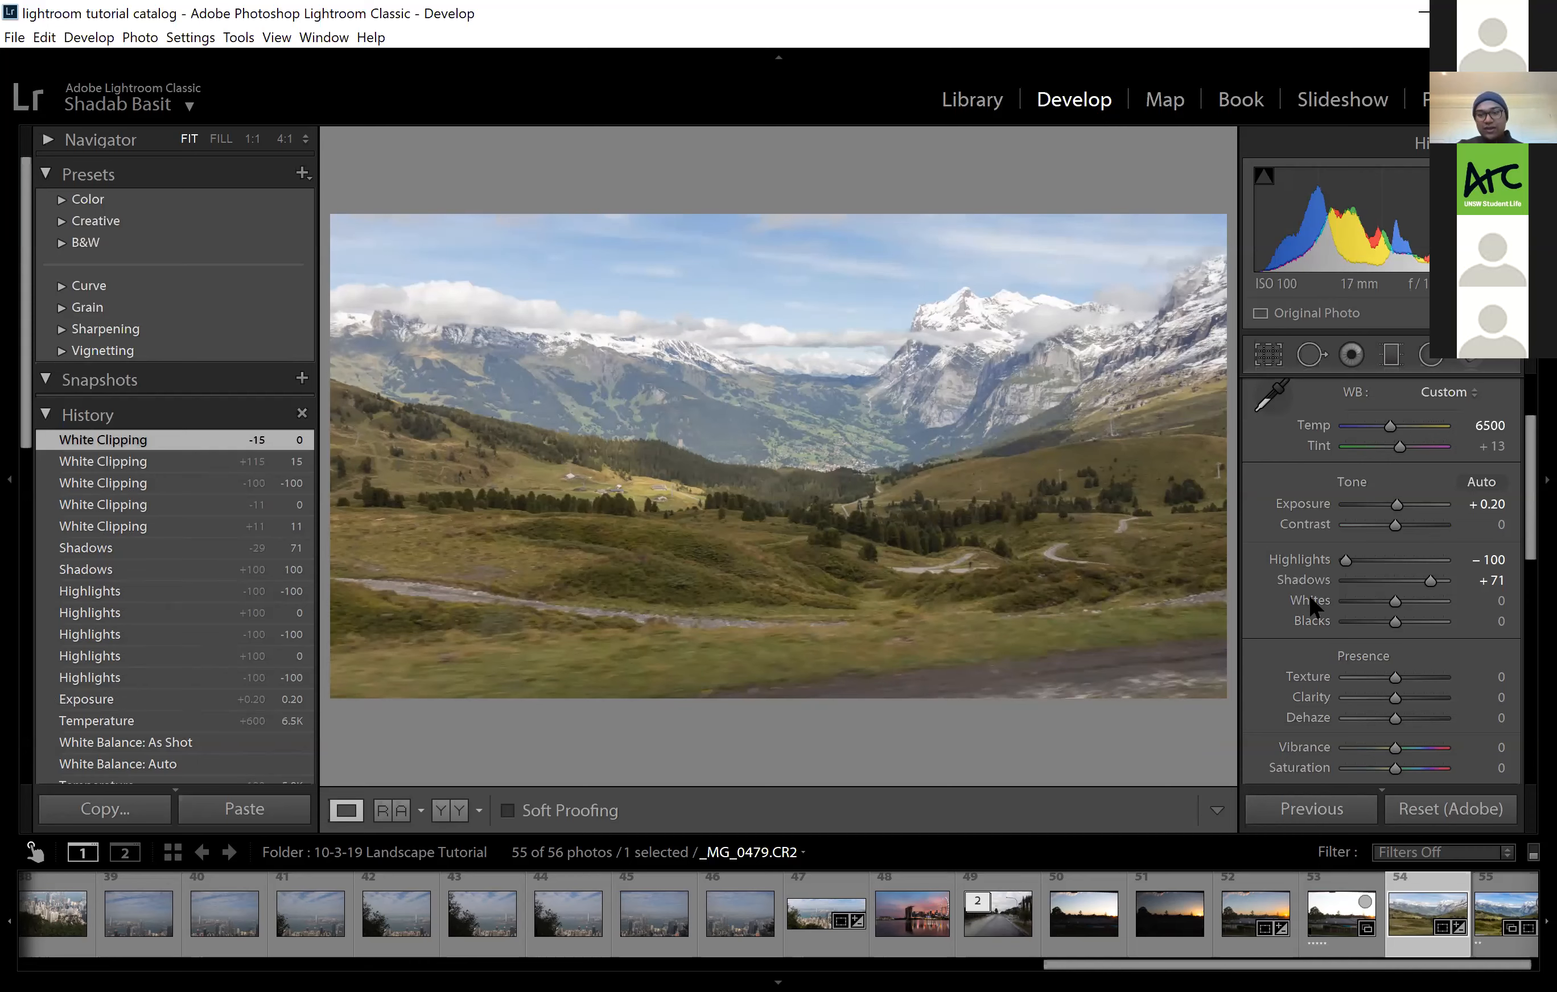
drag(1313, 604, 1514, 607)
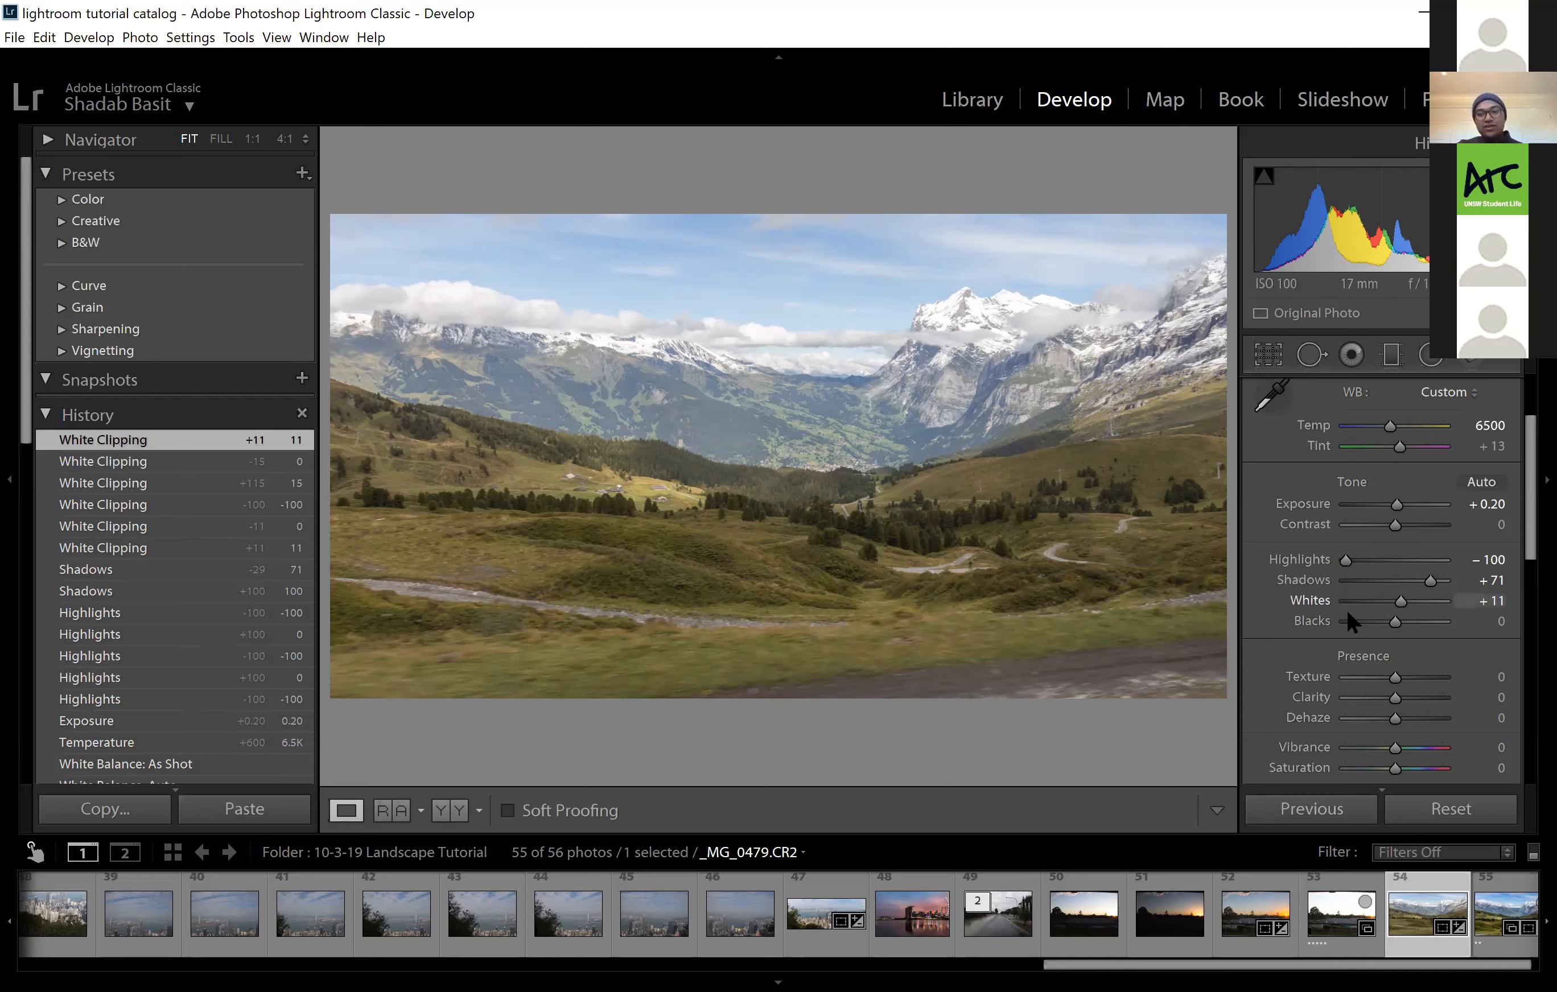
Try the automatic blacks adjustment of -36 and reset the blacks to 0
key(shift)
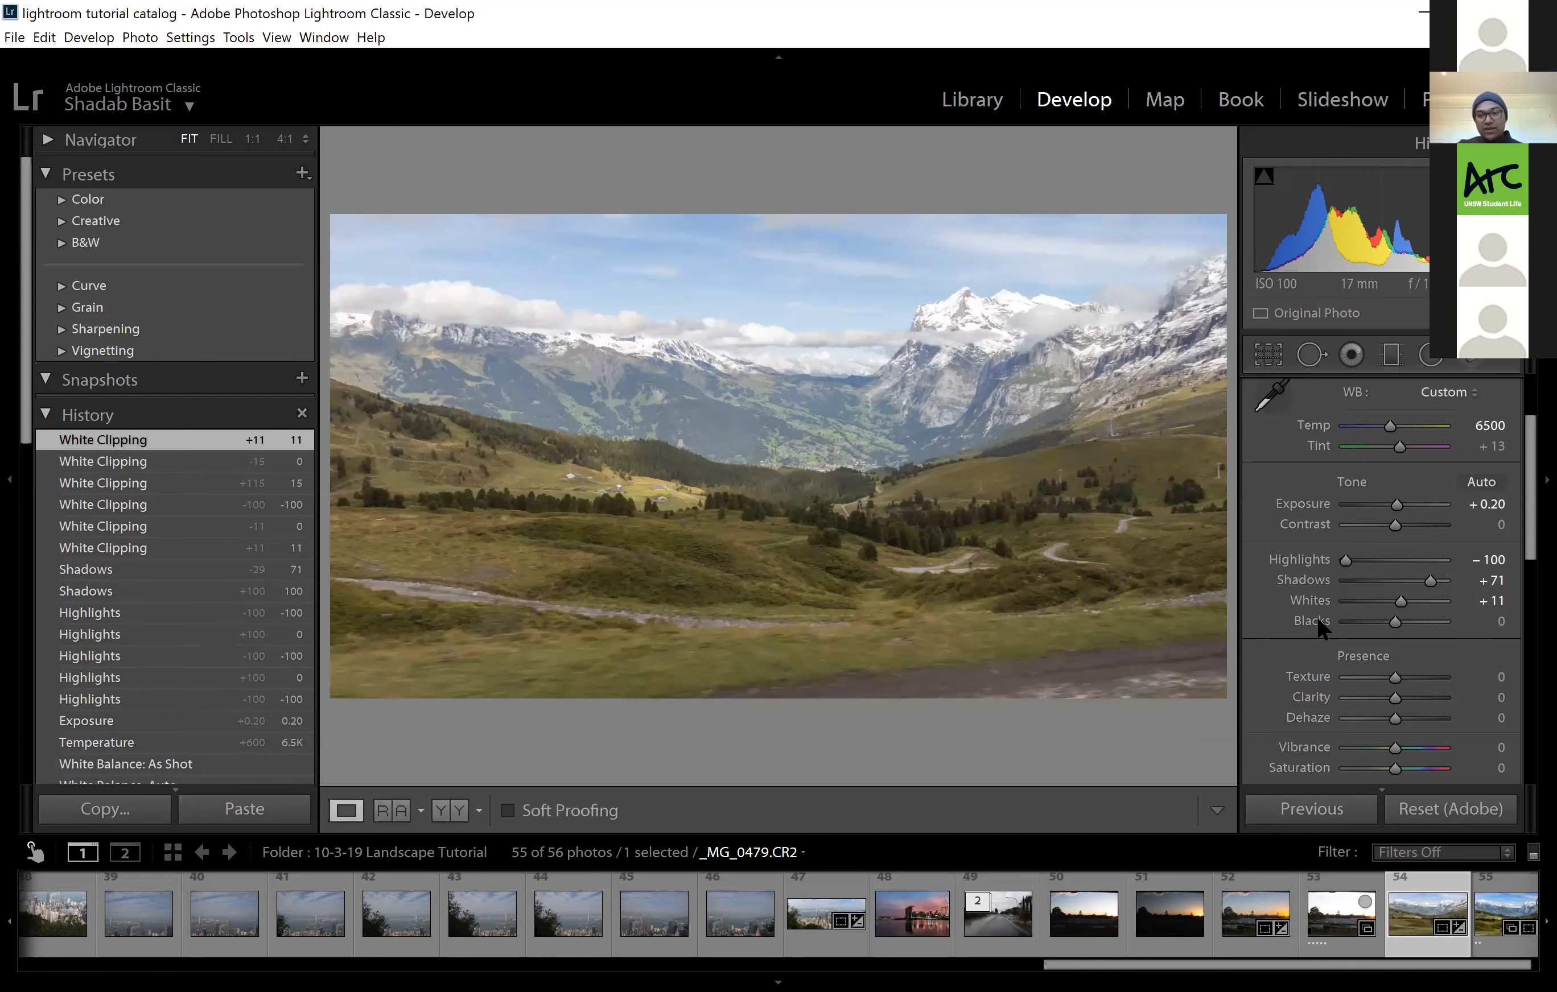
drag(1316, 615, 1305, 618)
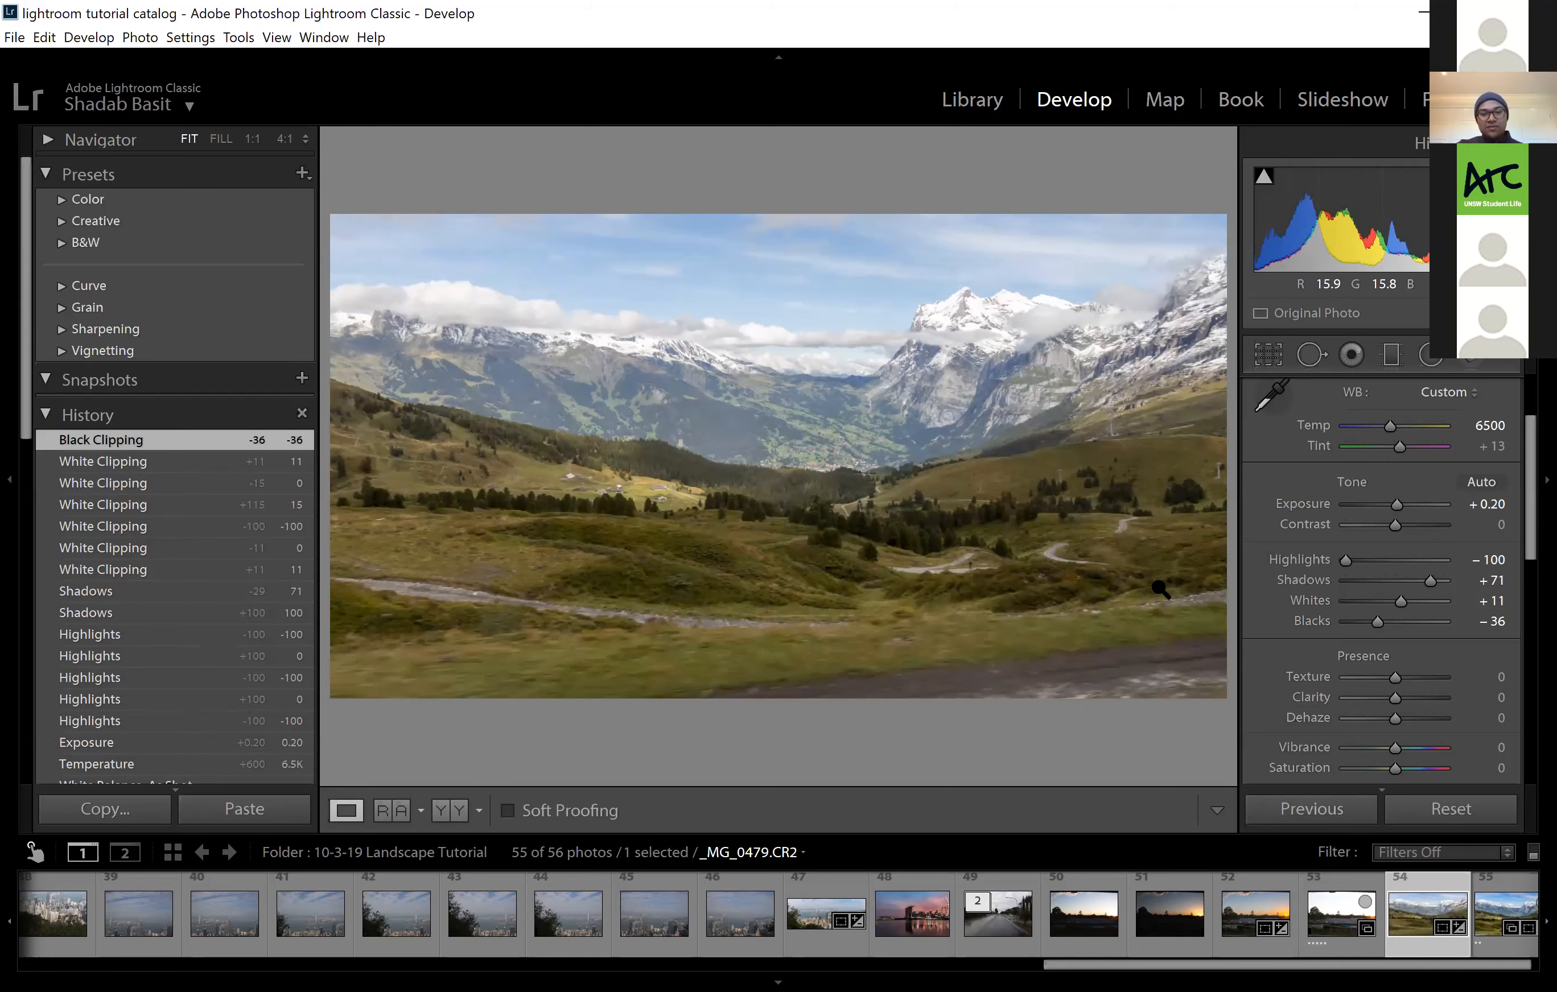
double_click(1314, 620)
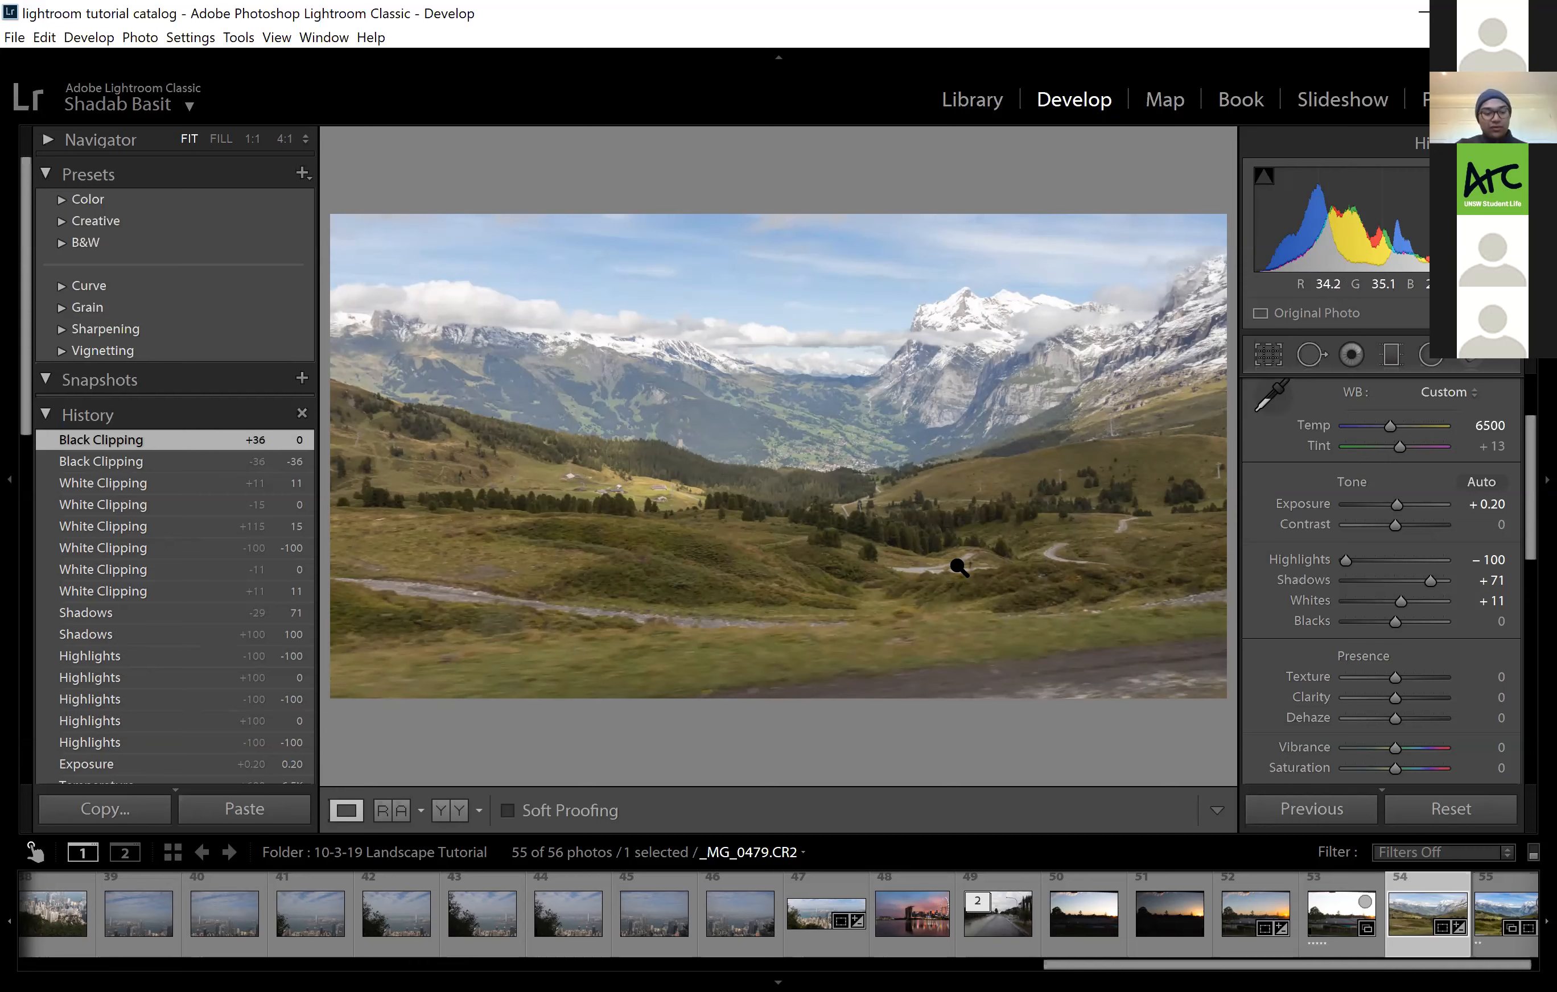
Lower the blacks to -30 using the clipping preview and inspect the dark trees at 4:1 zoom
alt+click(1399, 620)
drag(1401, 618, 1379, 625)
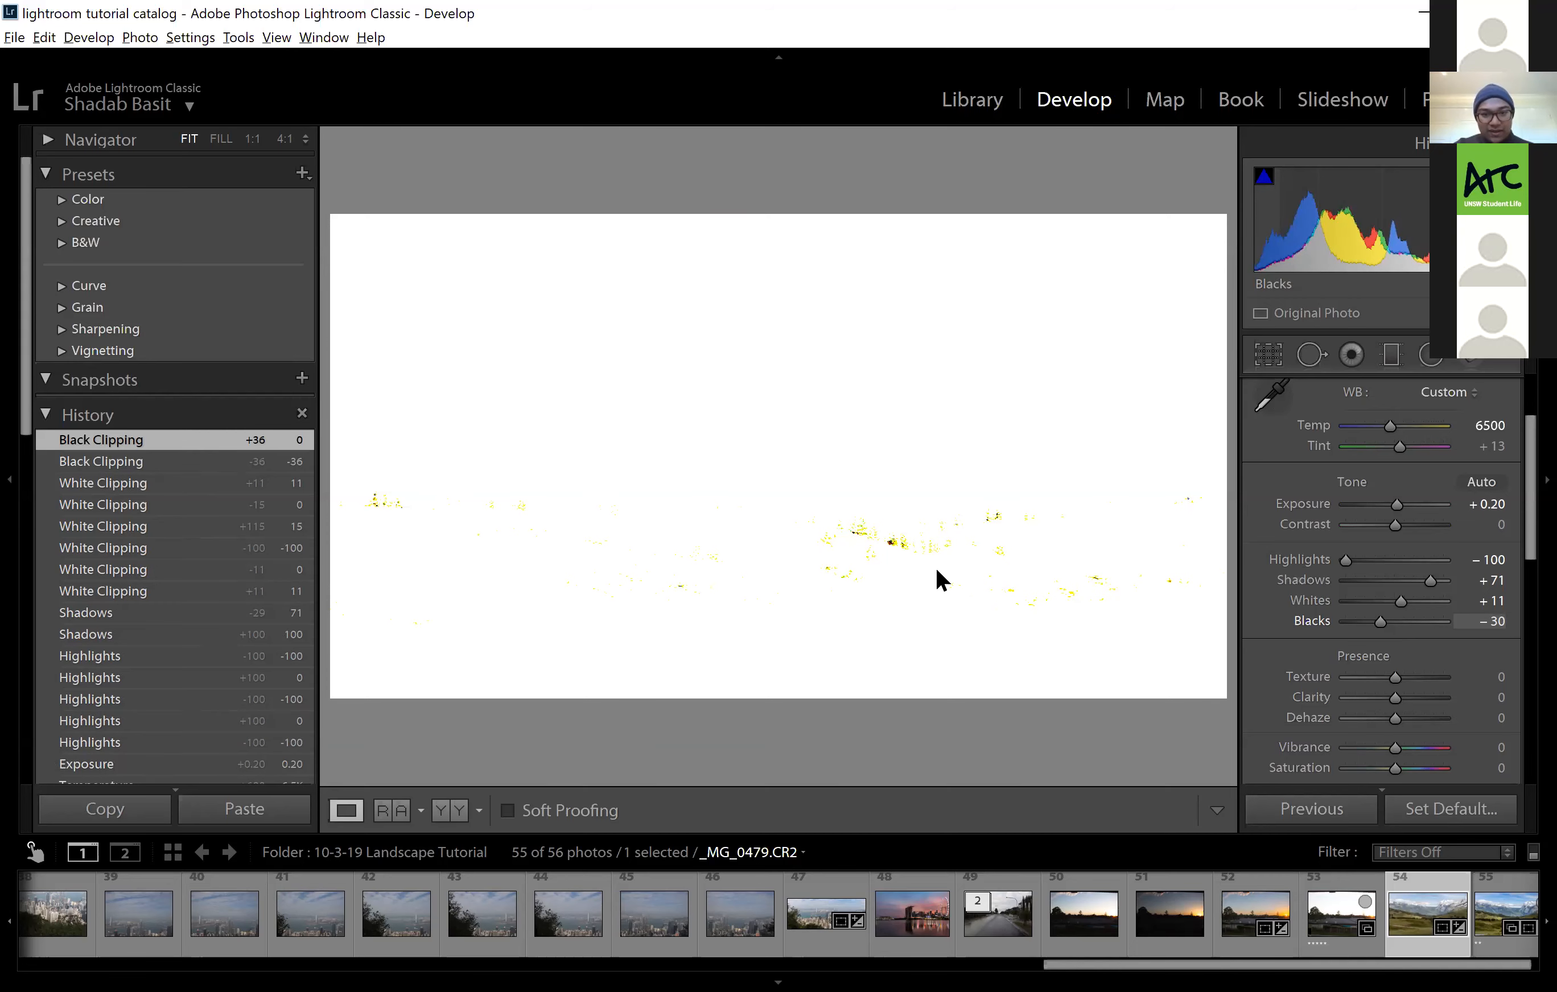
click(896, 535)
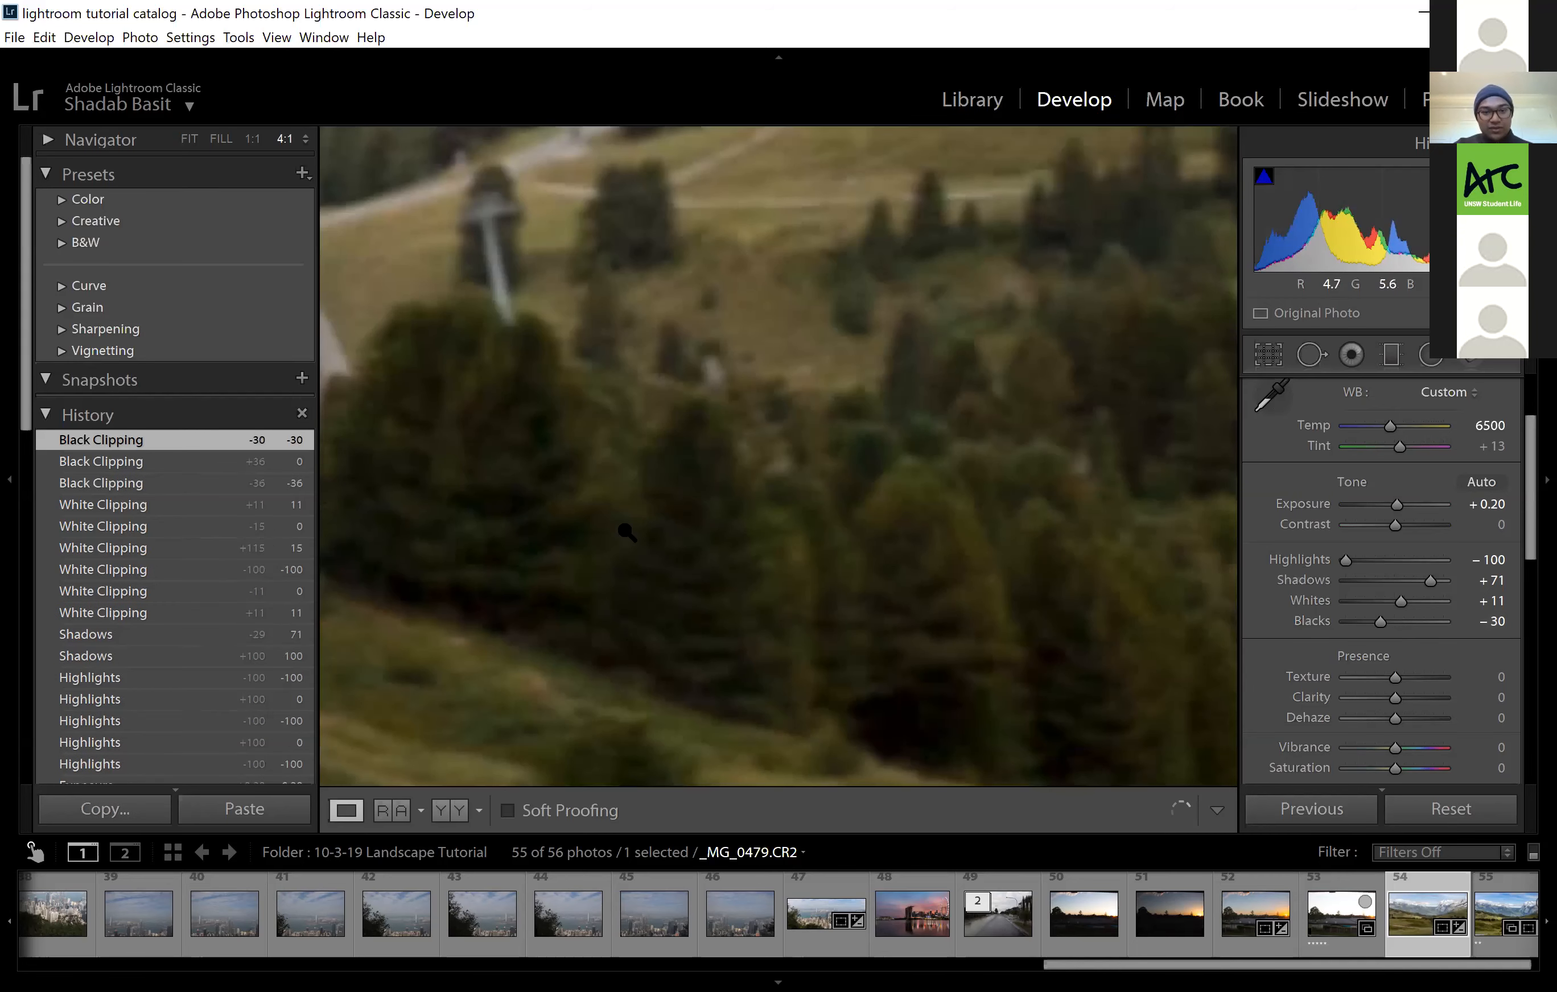
click(710, 532)
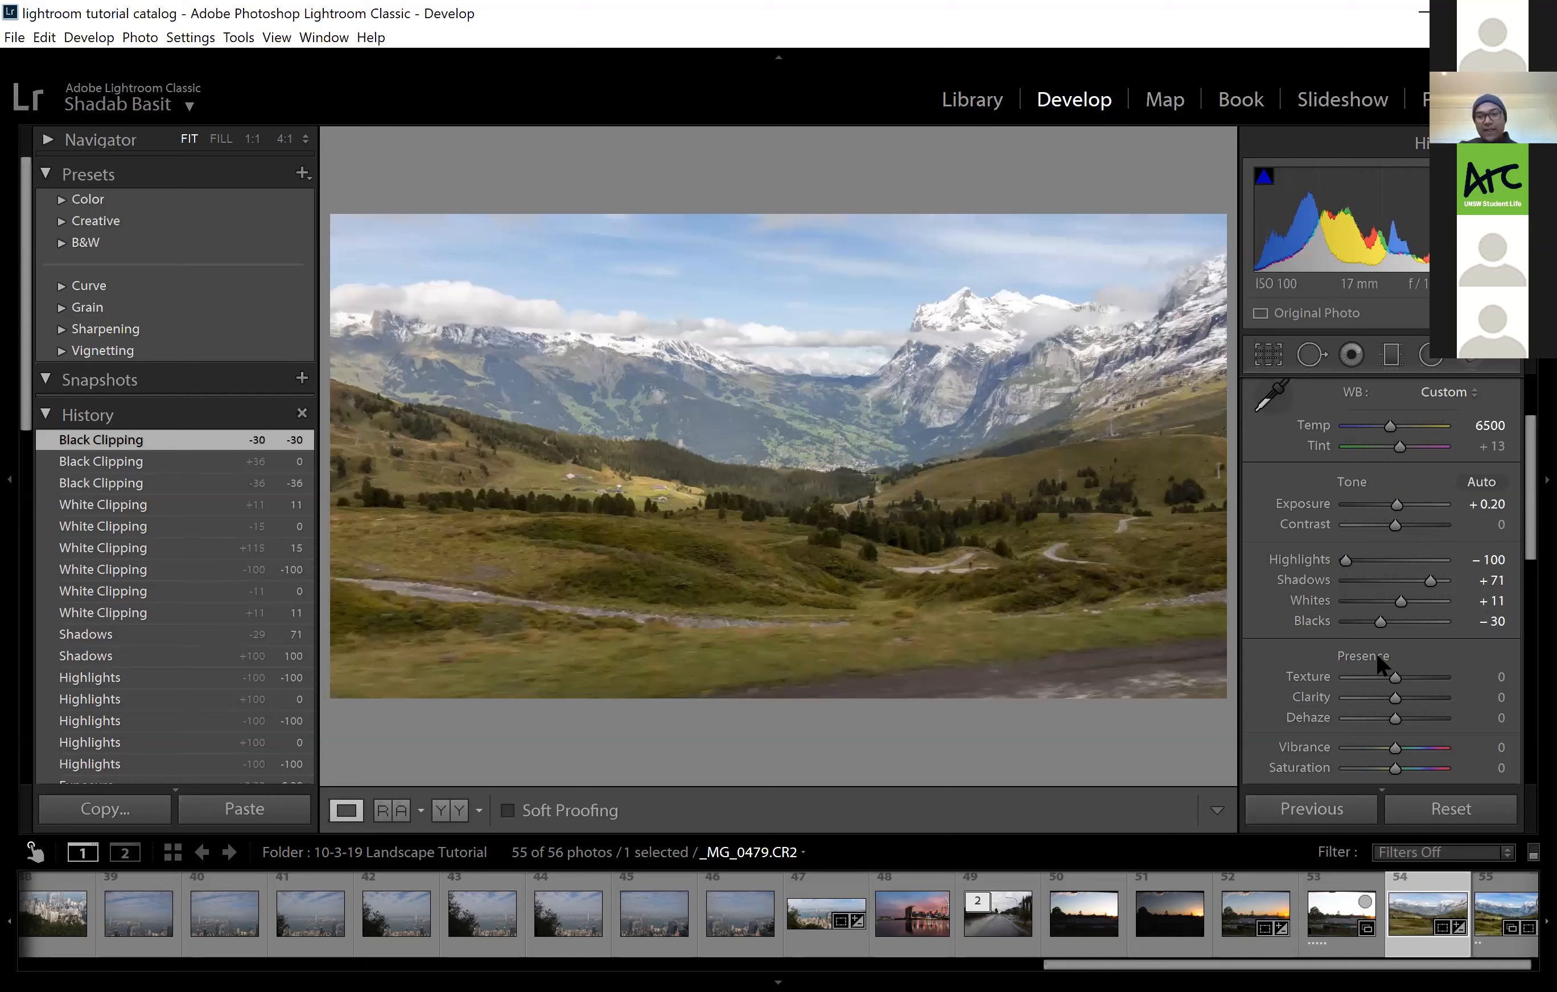
Set the photo's clarity to +14
scroll(1377, 662, down, 3)
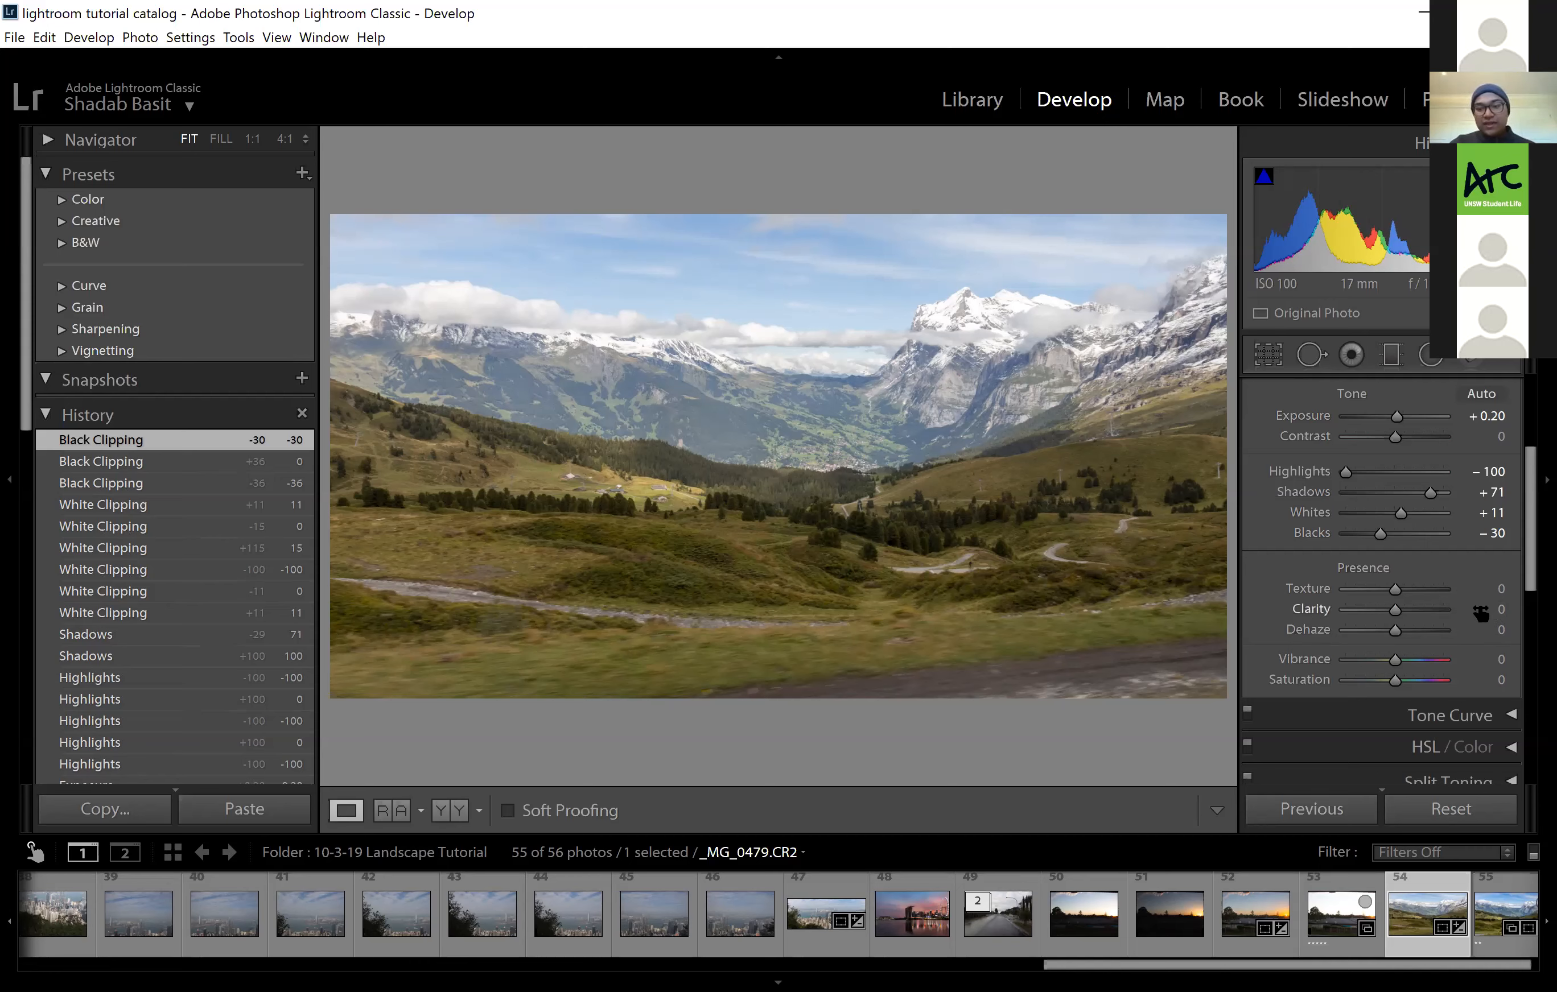
drag(1489, 612, 1506, 612)
drag(1400, 610, 1402, 610)
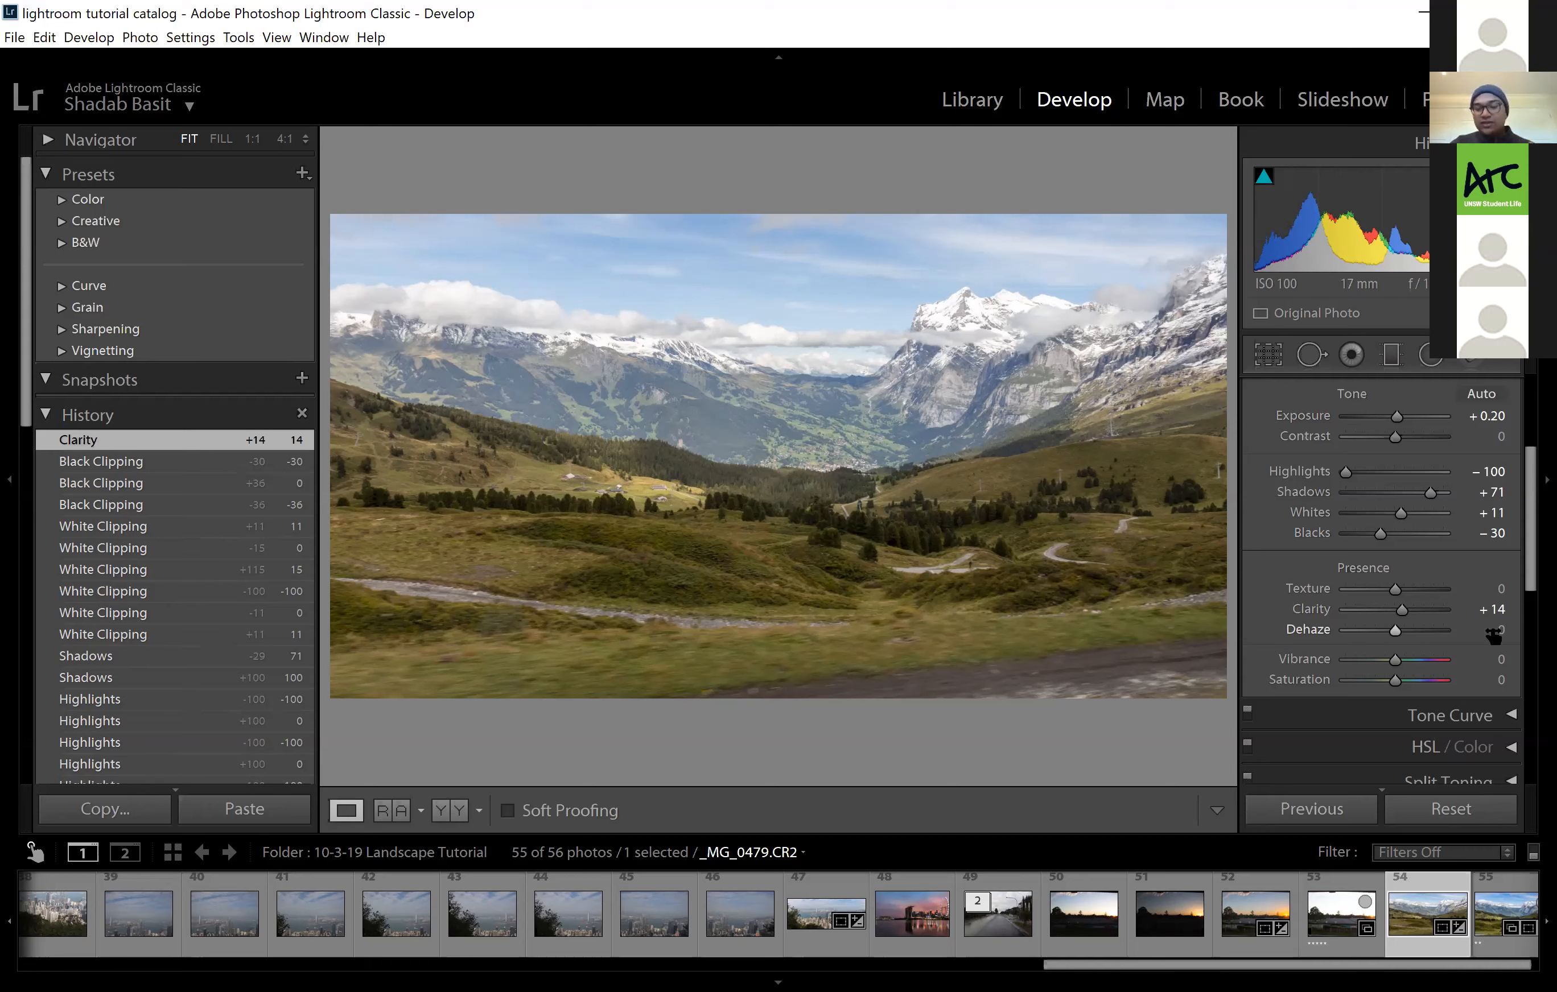
Set the dehaze to +8 and compare the photo with its state before that adjustment
drag(1494, 635, 1508, 635)
drag(1400, 631, 1399, 631)
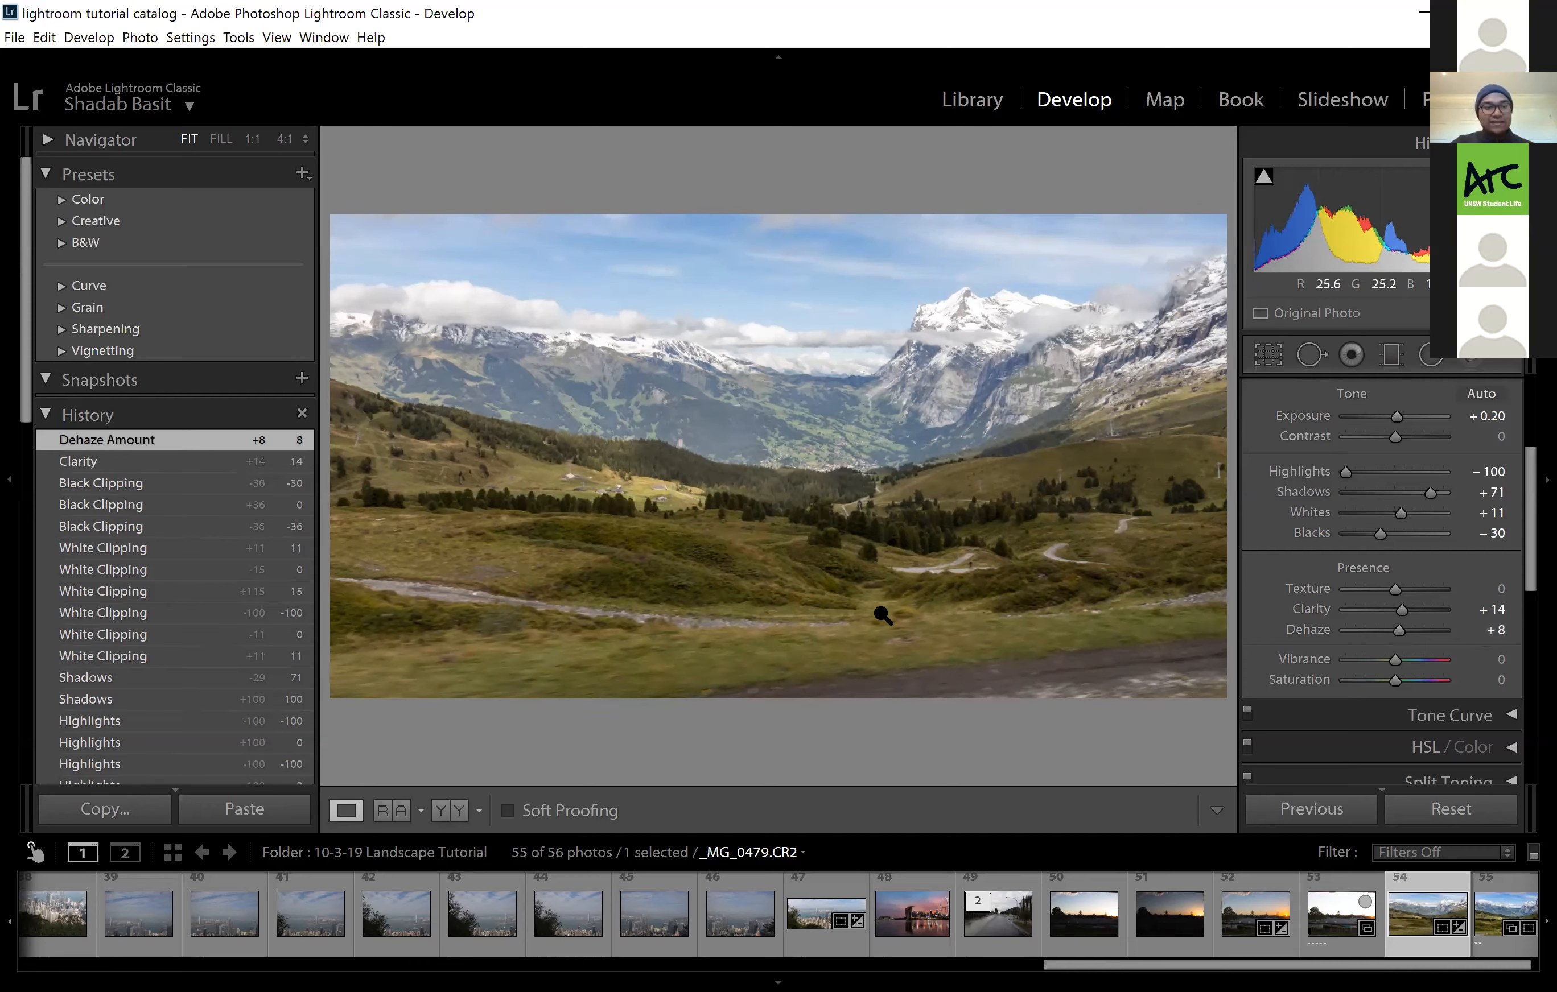
click(113, 466)
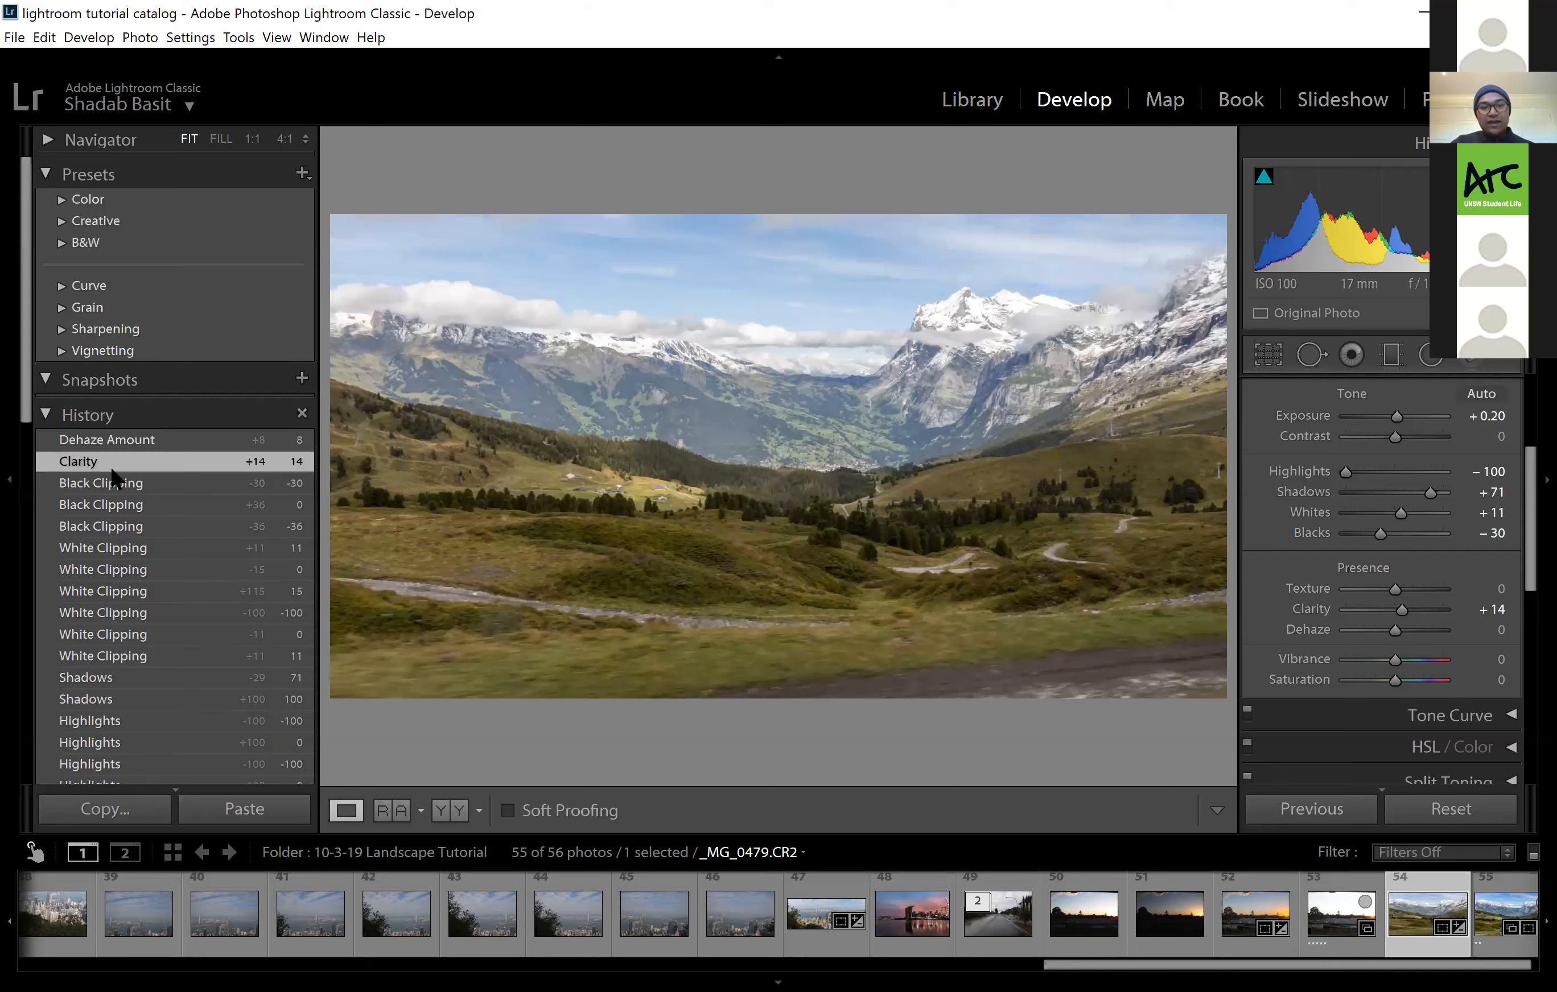
click(147, 449)
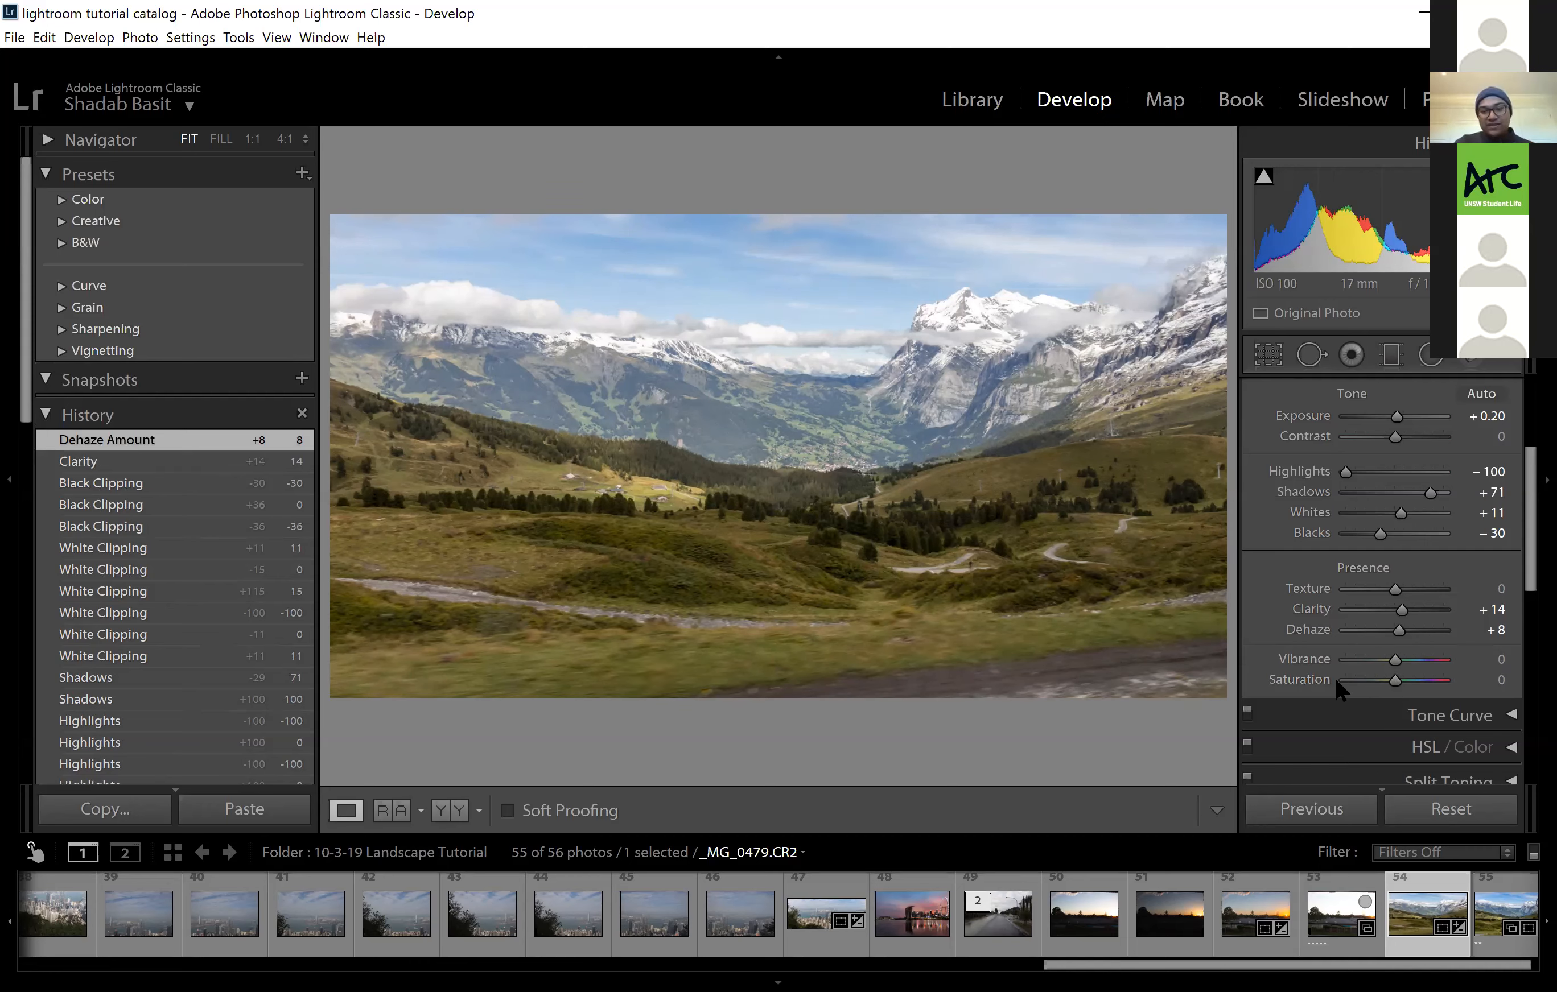
click(1501, 685)
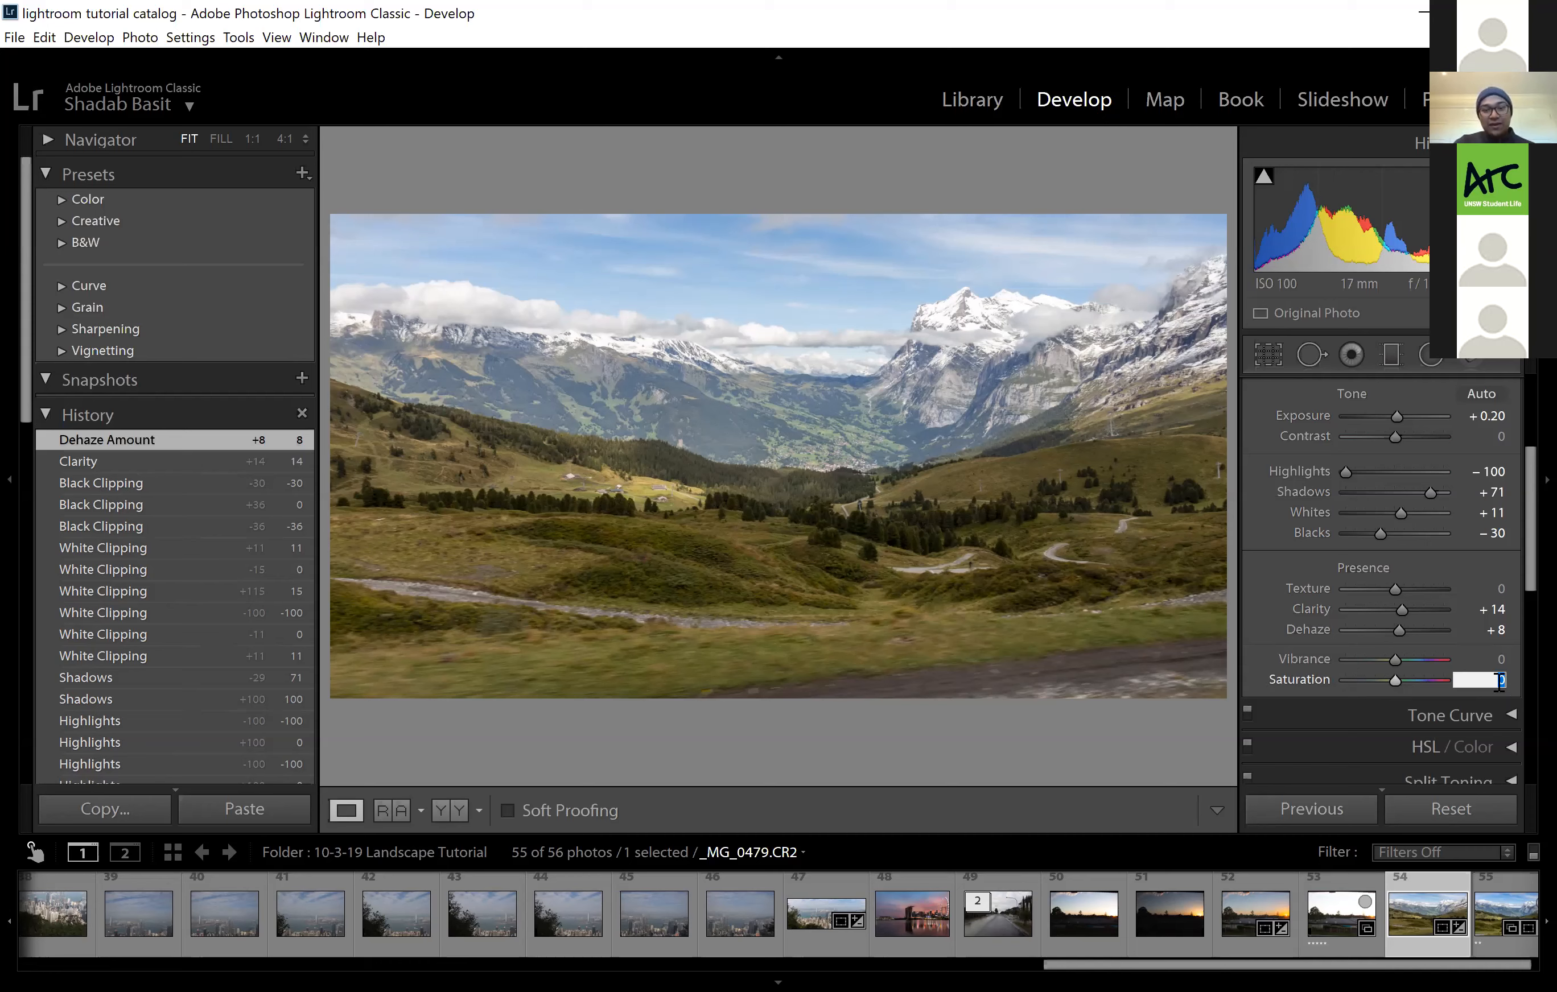
click(1406, 711)
click(1461, 395)
scroll(1394, 636, up, 2)
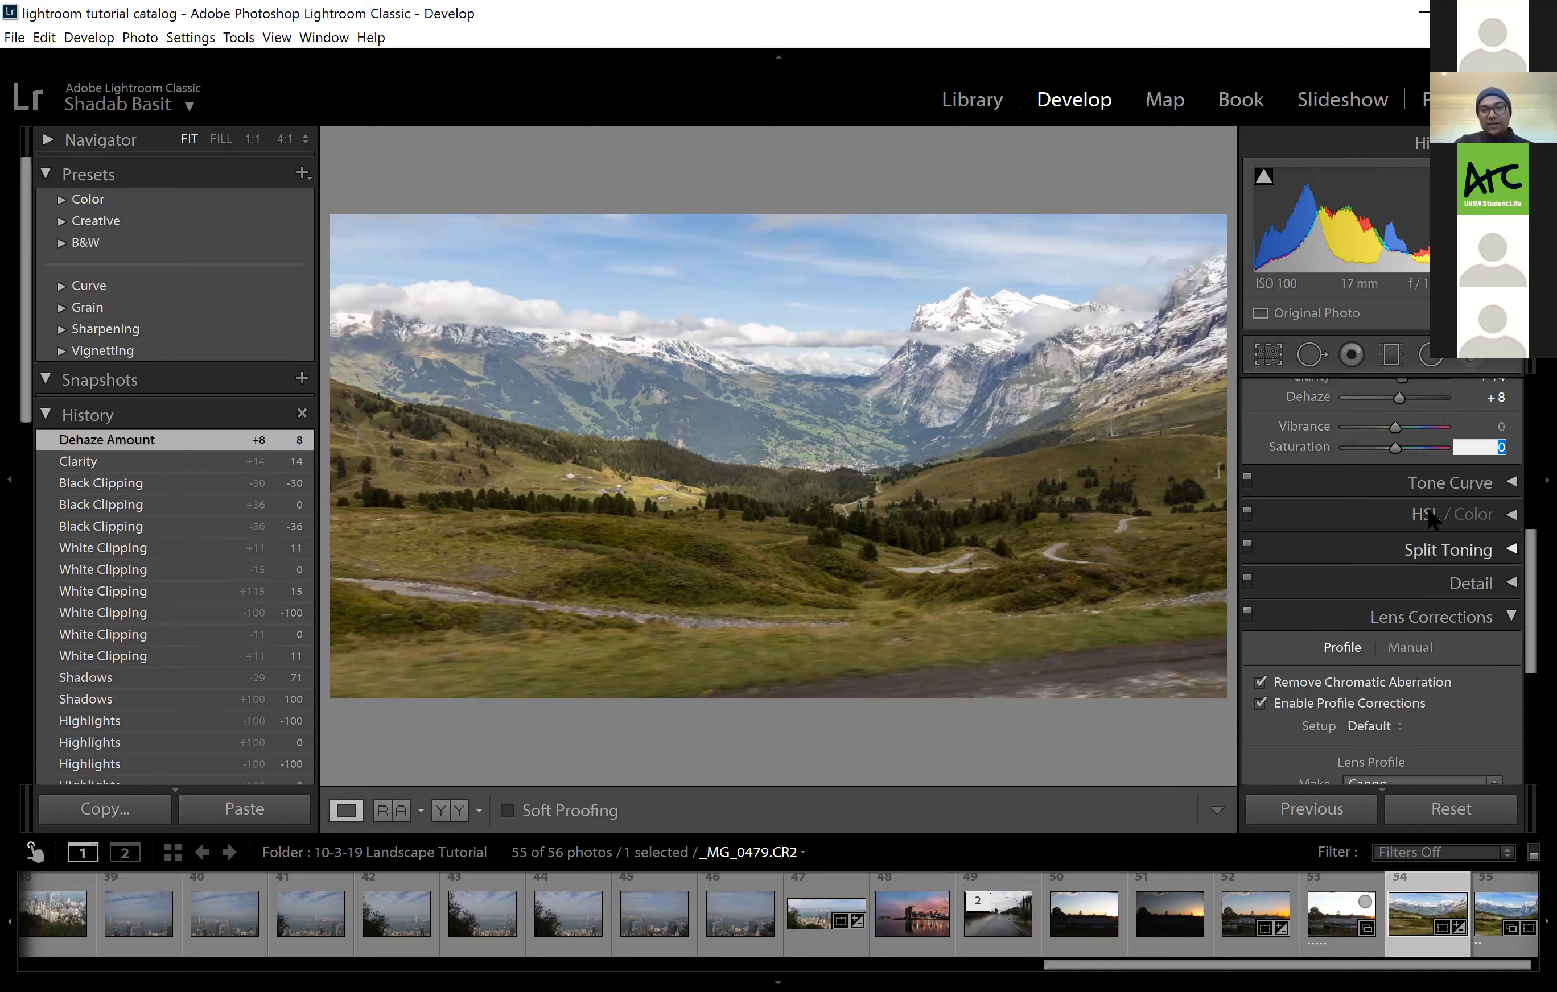
scroll(1439, 562, up, 4)
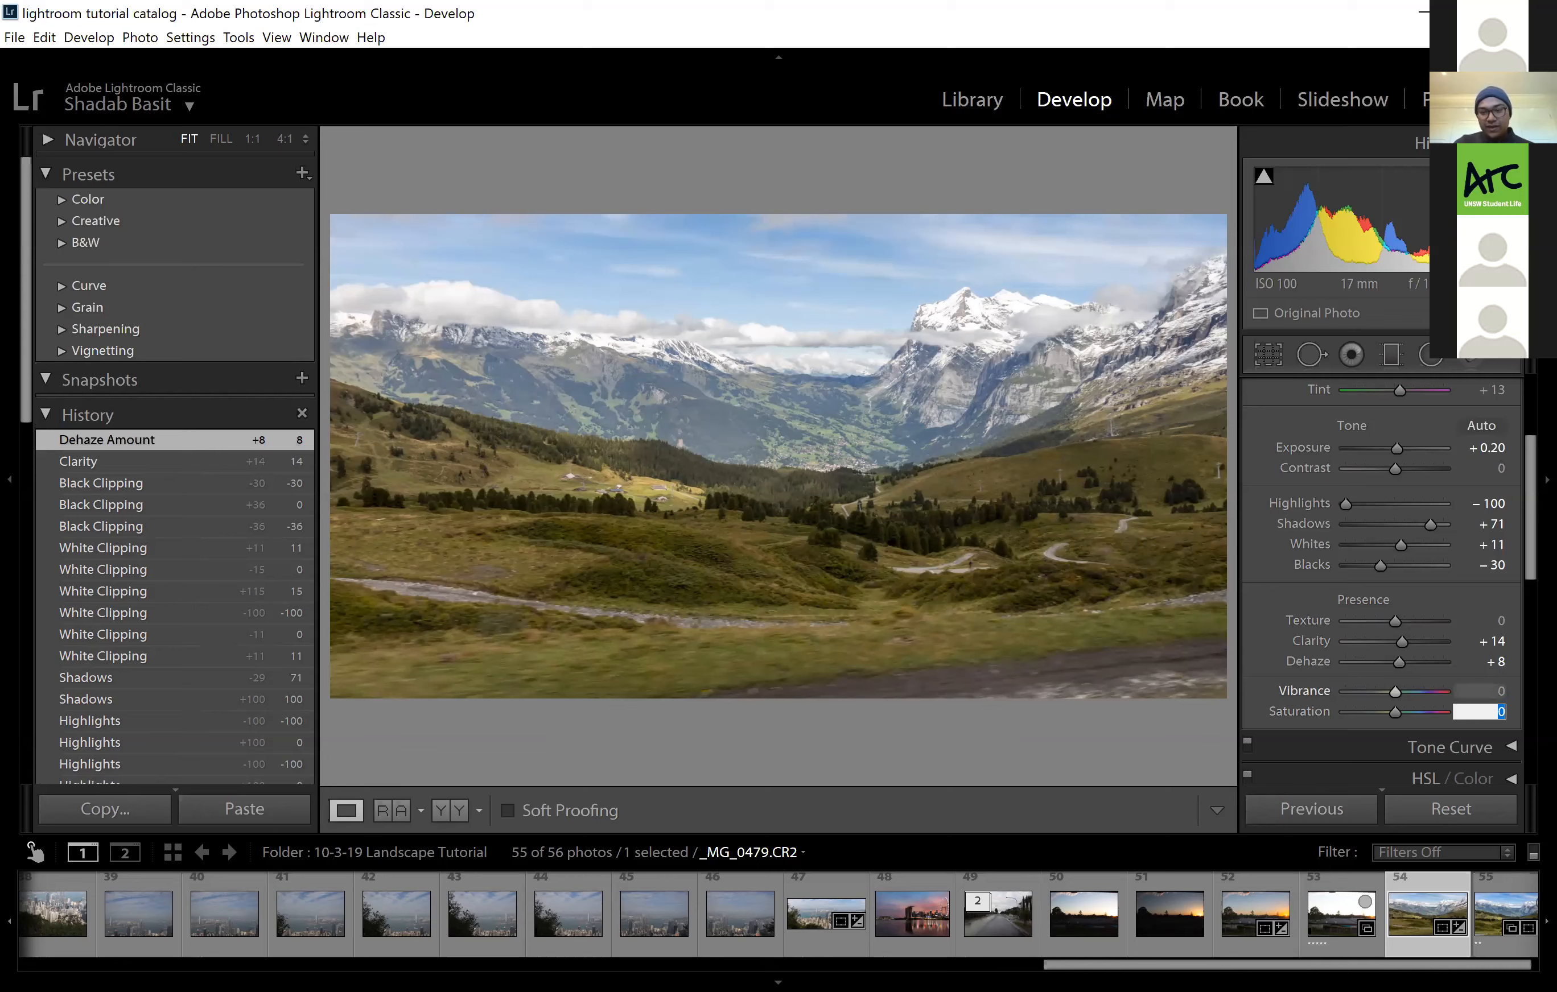
Set the photo's vibrance to +12
click(1512, 697)
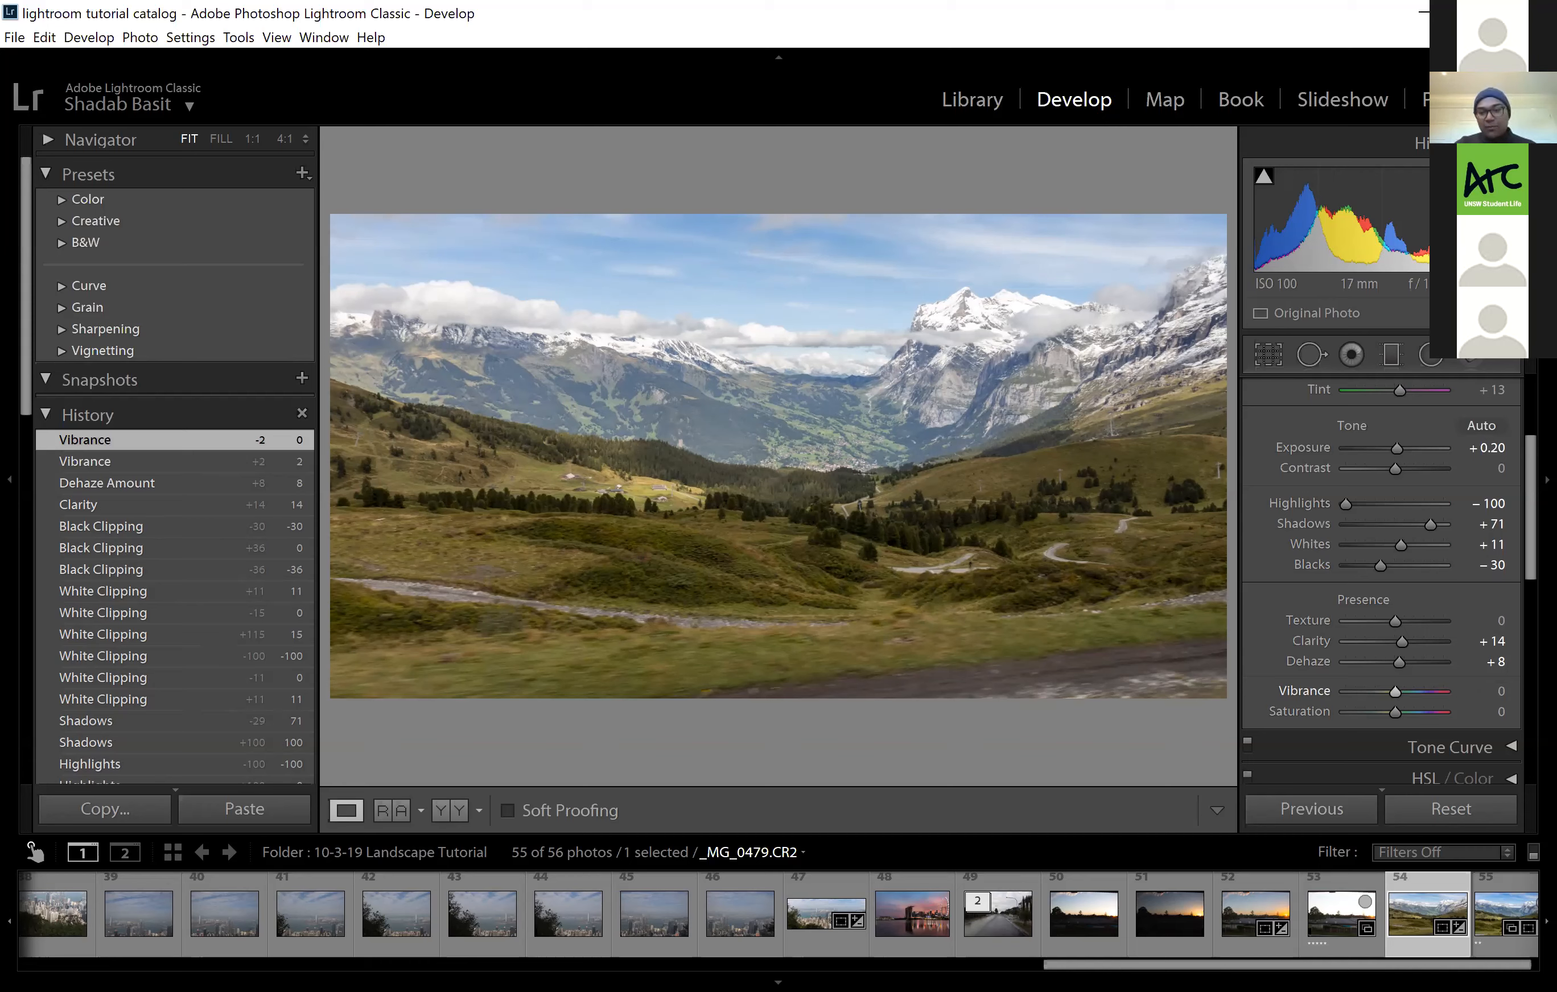
drag(1399, 692, 1402, 692)
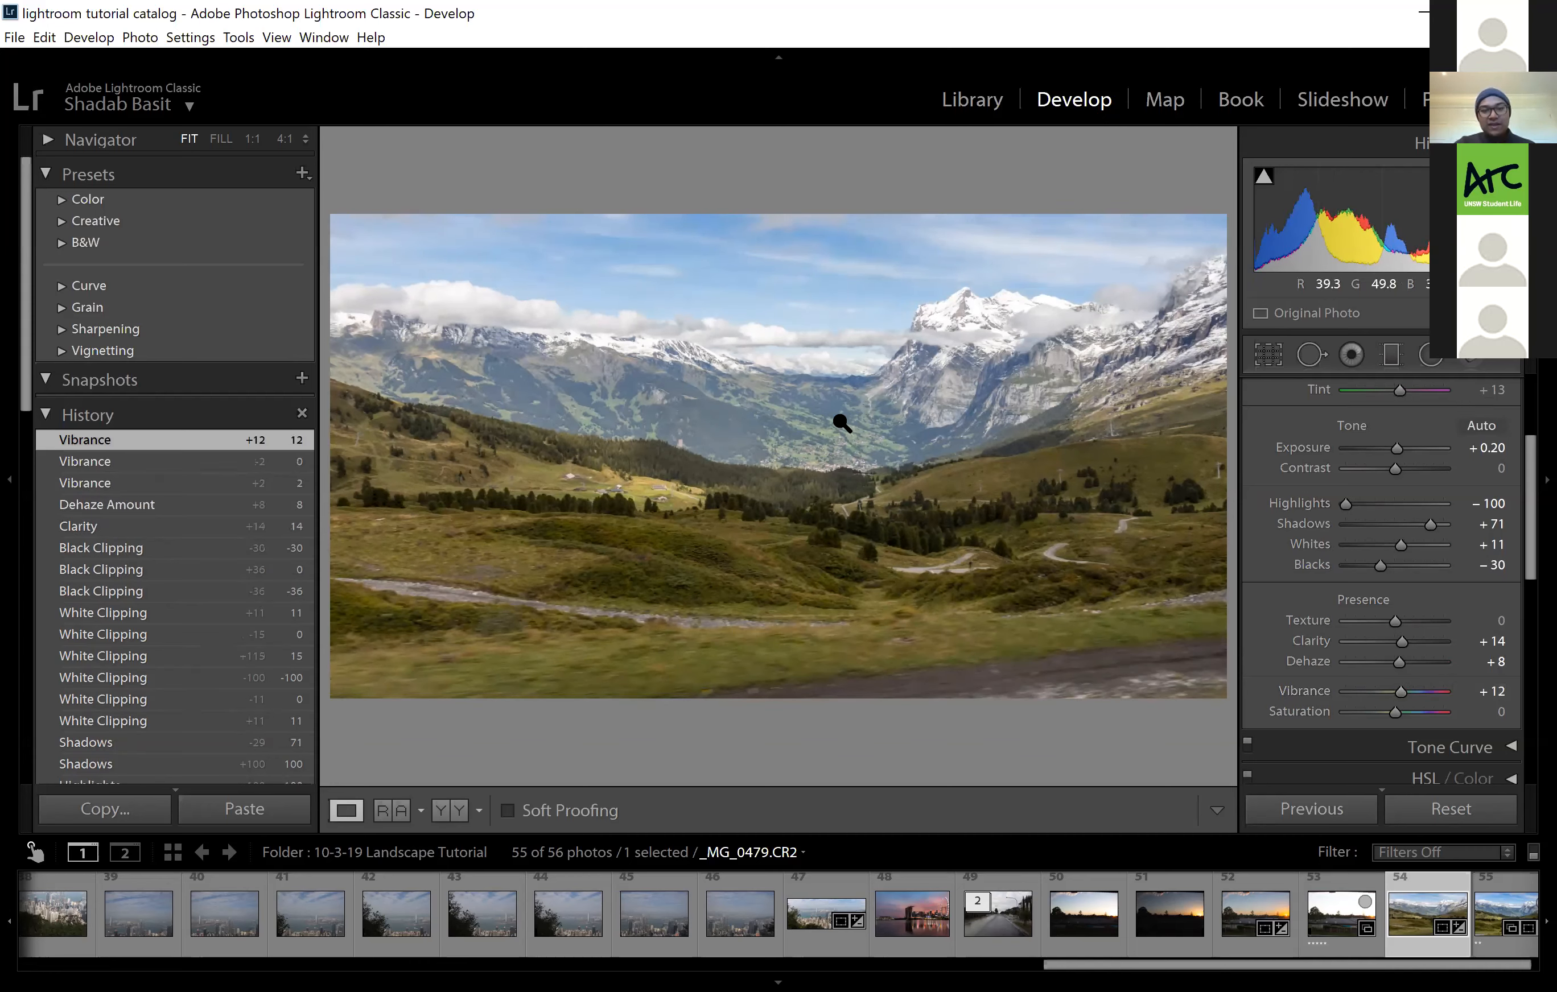
Collapse the lens correction settings and expand the HSL color adjustments for all color ranges
scroll(1377, 679, up, 2)
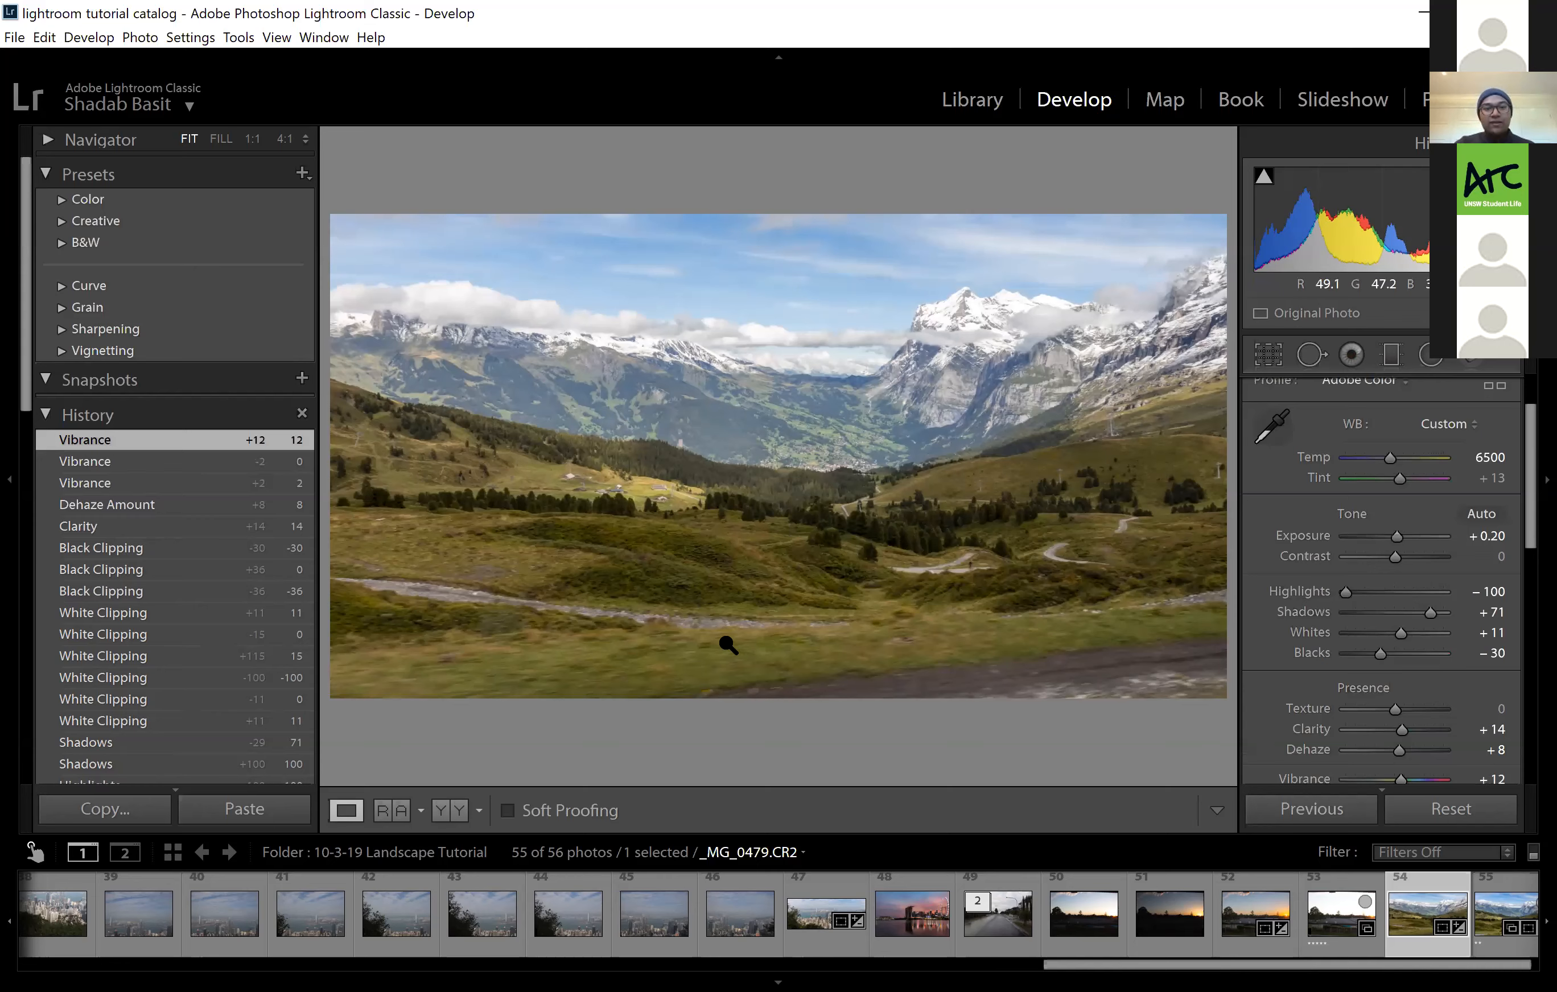
scroll(1387, 712, down, 5)
scroll(1386, 716, down, 2)
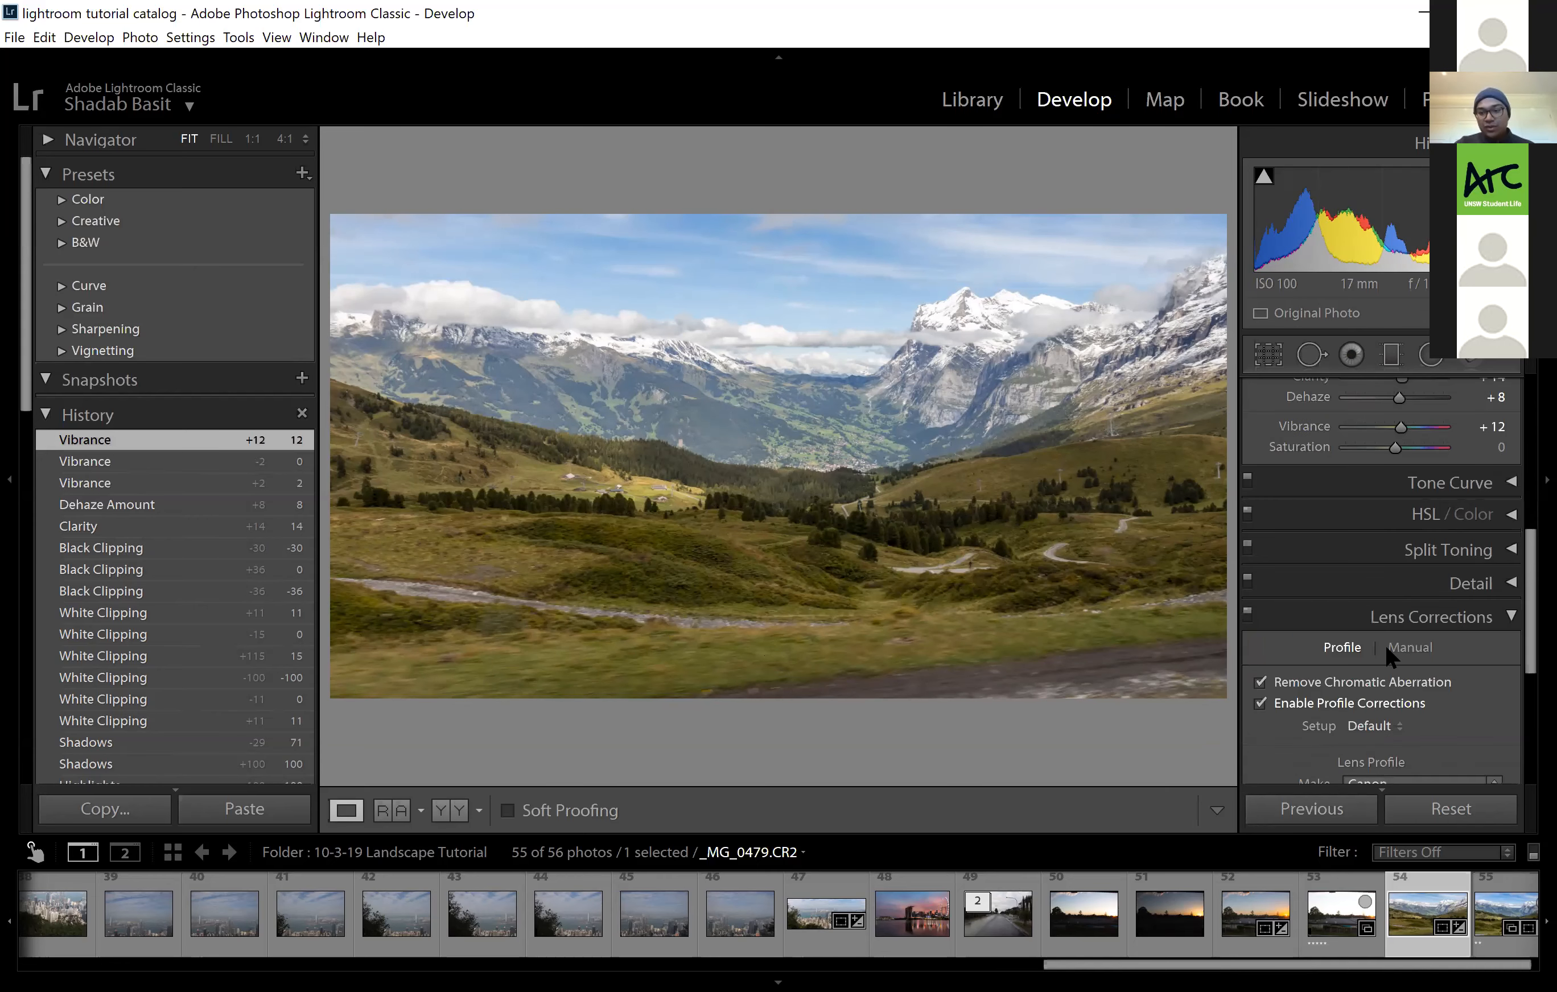
click(1449, 618)
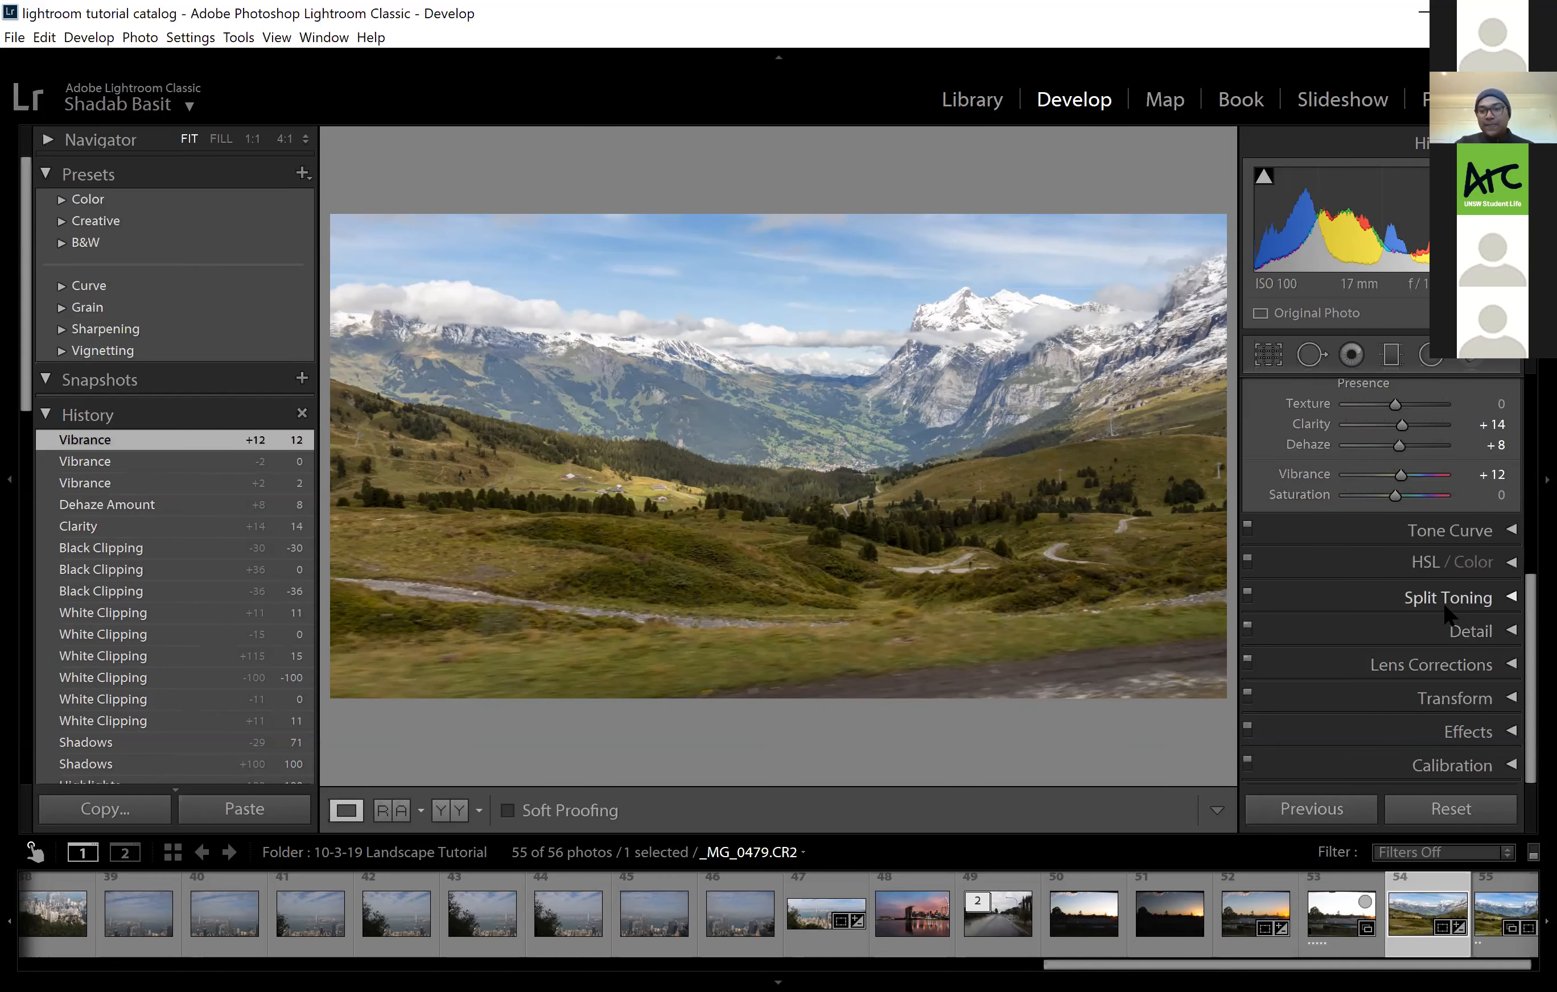
click(1476, 600)
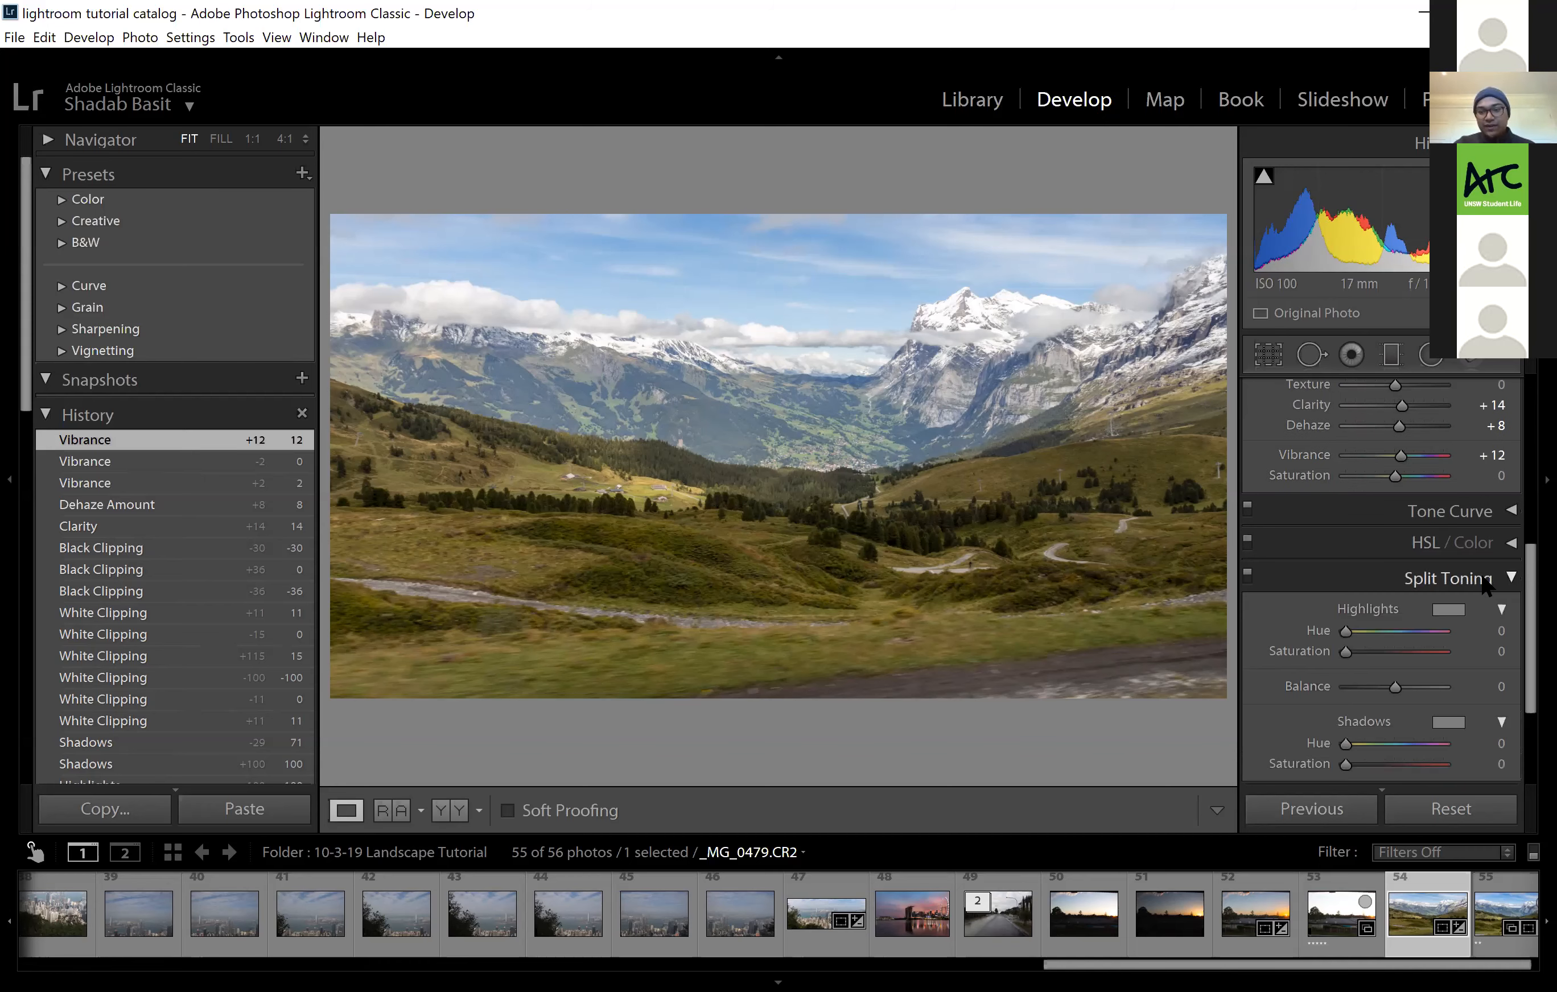
click(1485, 571)
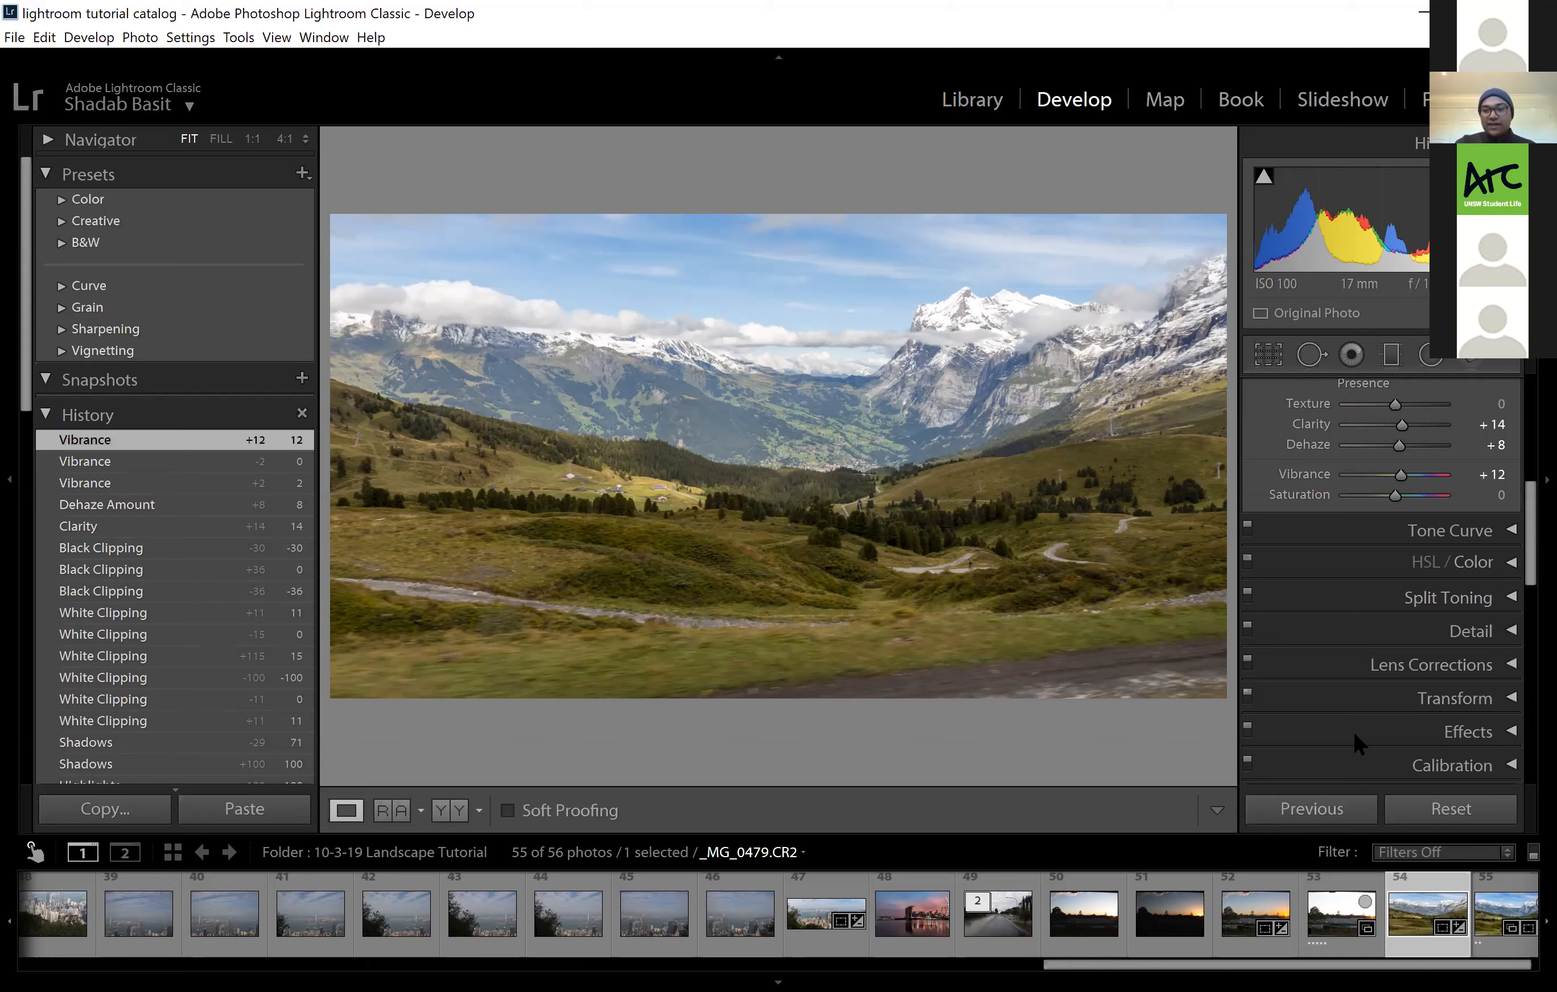
click(1475, 562)
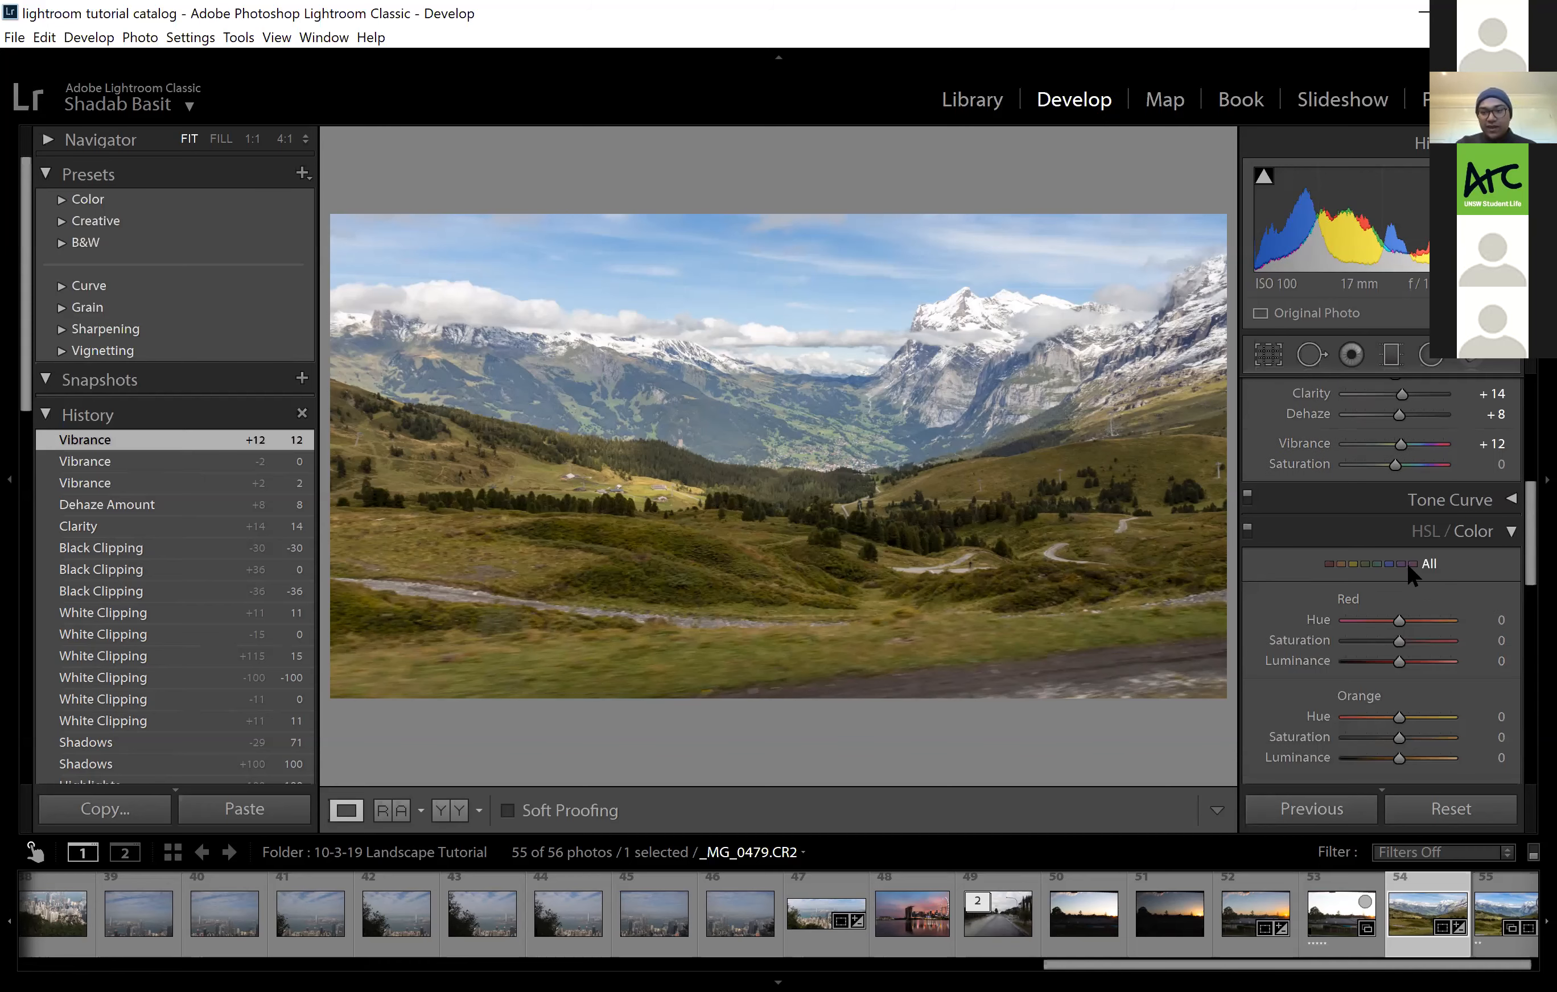
Examine the hue, saturation and luminance controls of each color range from red to magenta
scroll(1433, 618, down, 2)
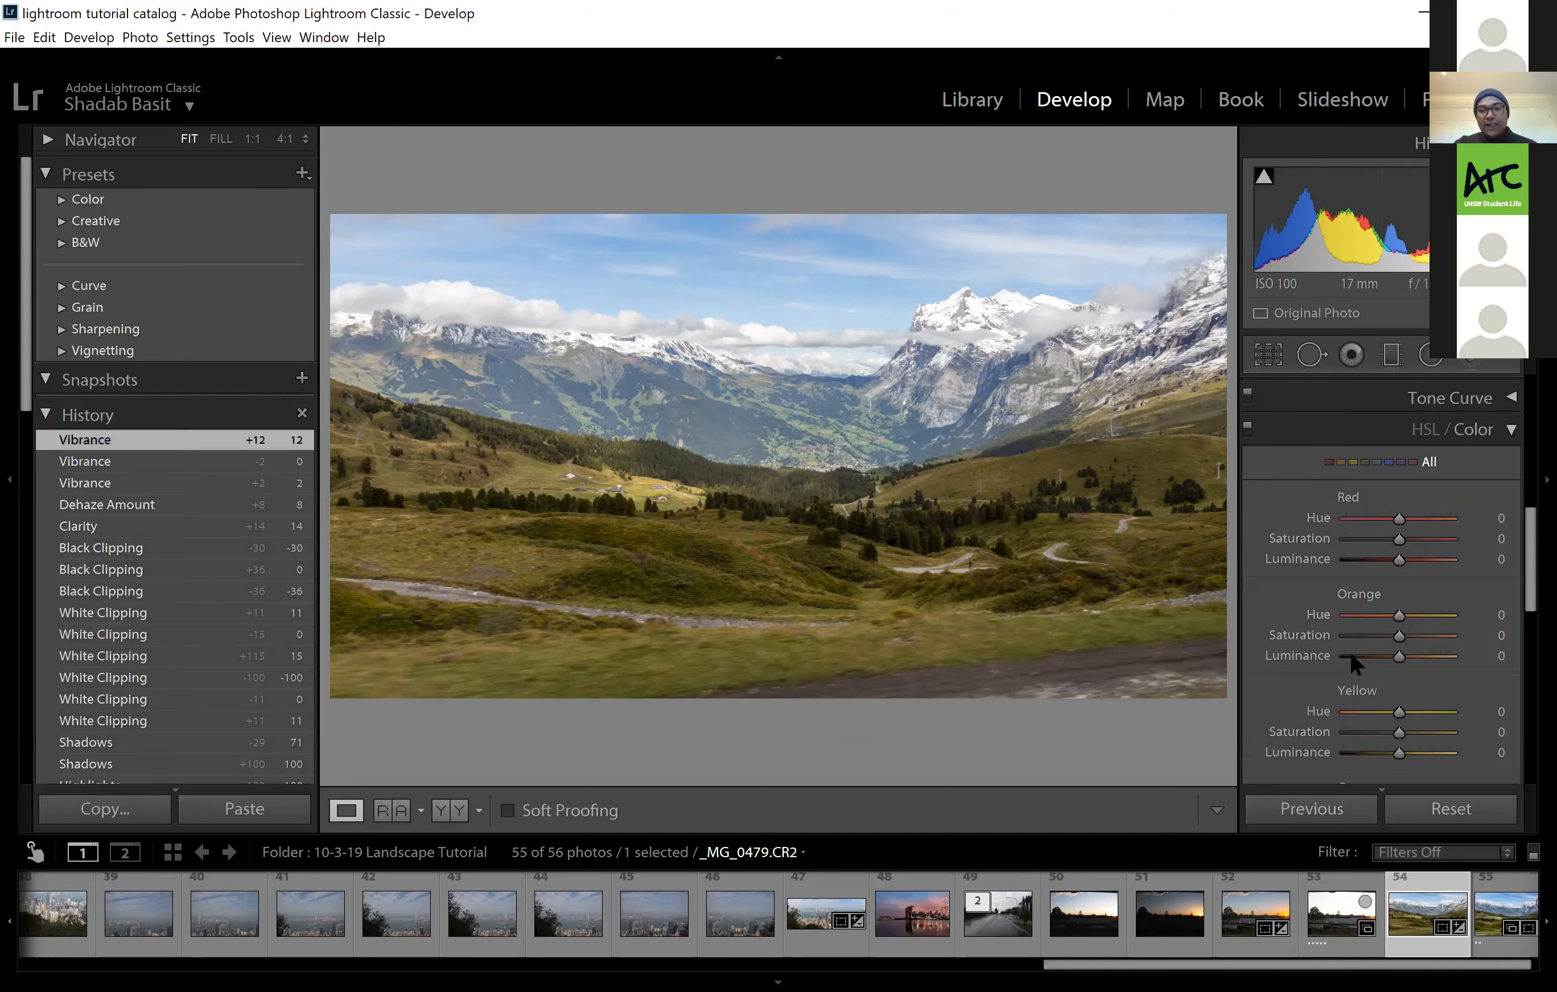
scroll(1354, 634, up, 2)
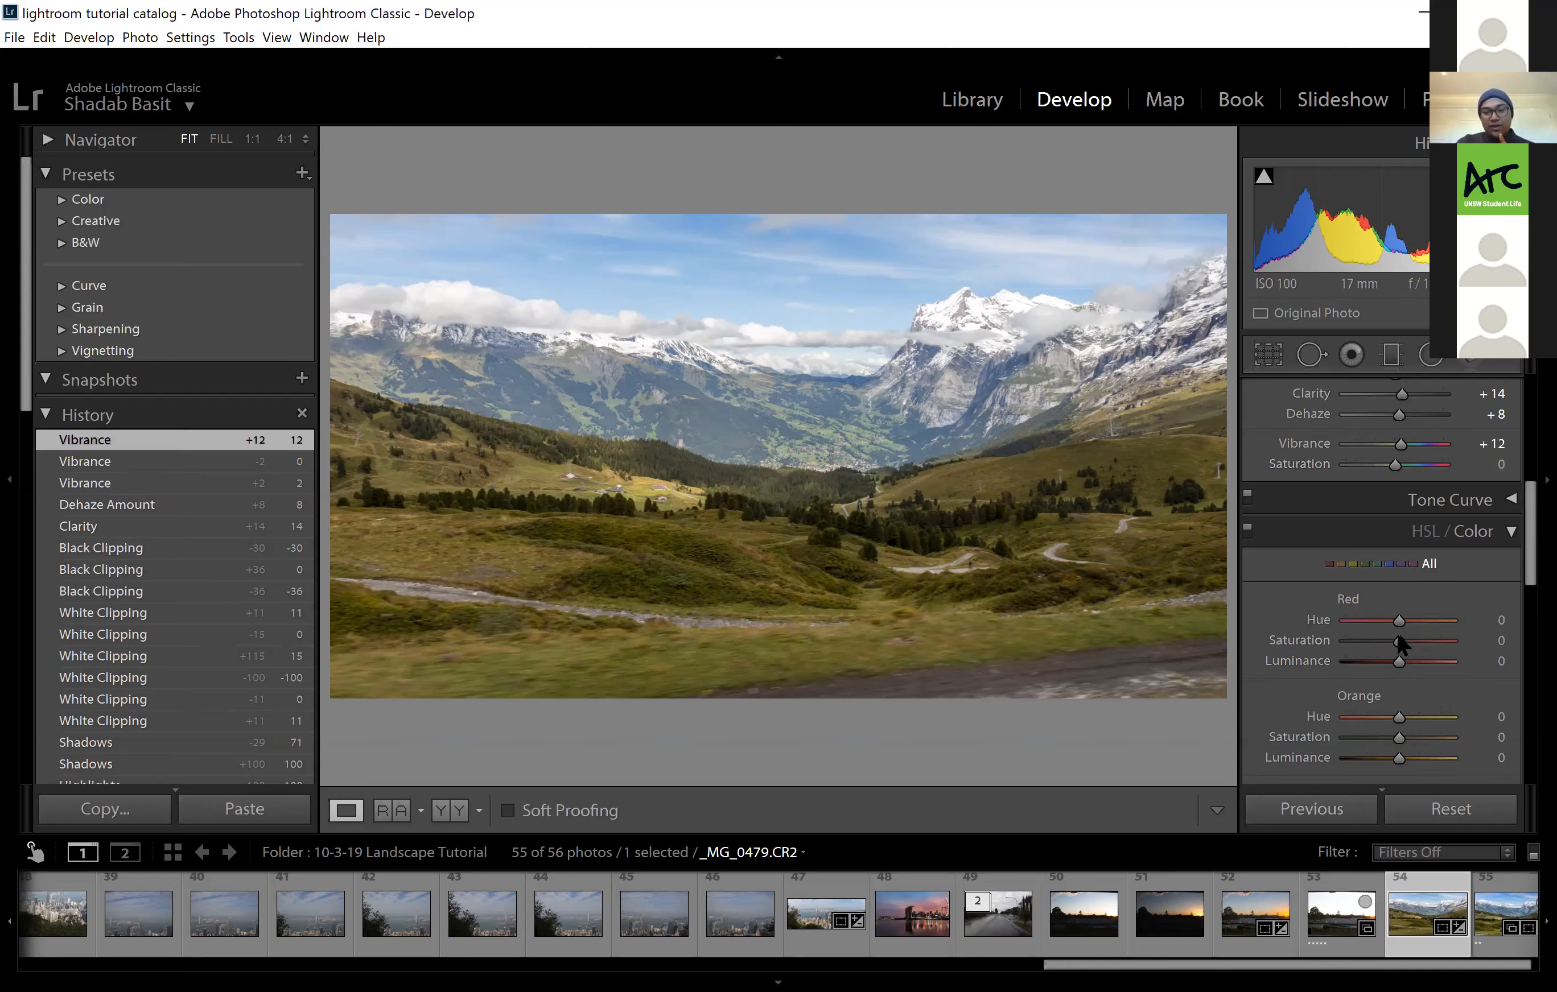
scroll(1399, 637, down, 2)
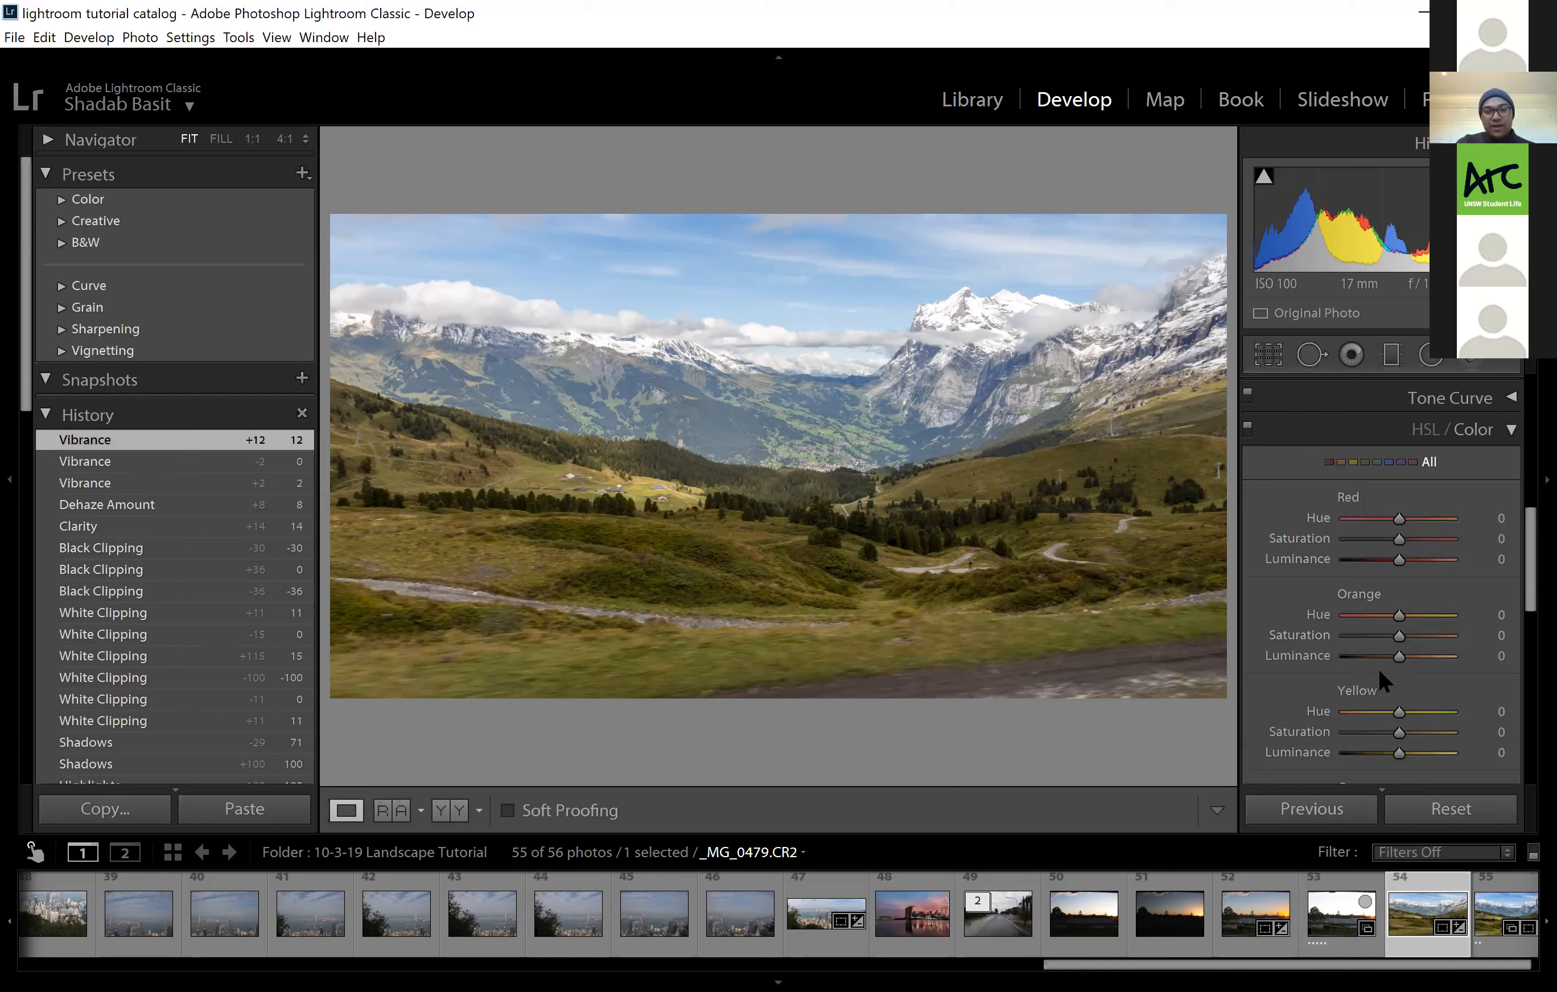
scroll(1379, 667, down, 2)
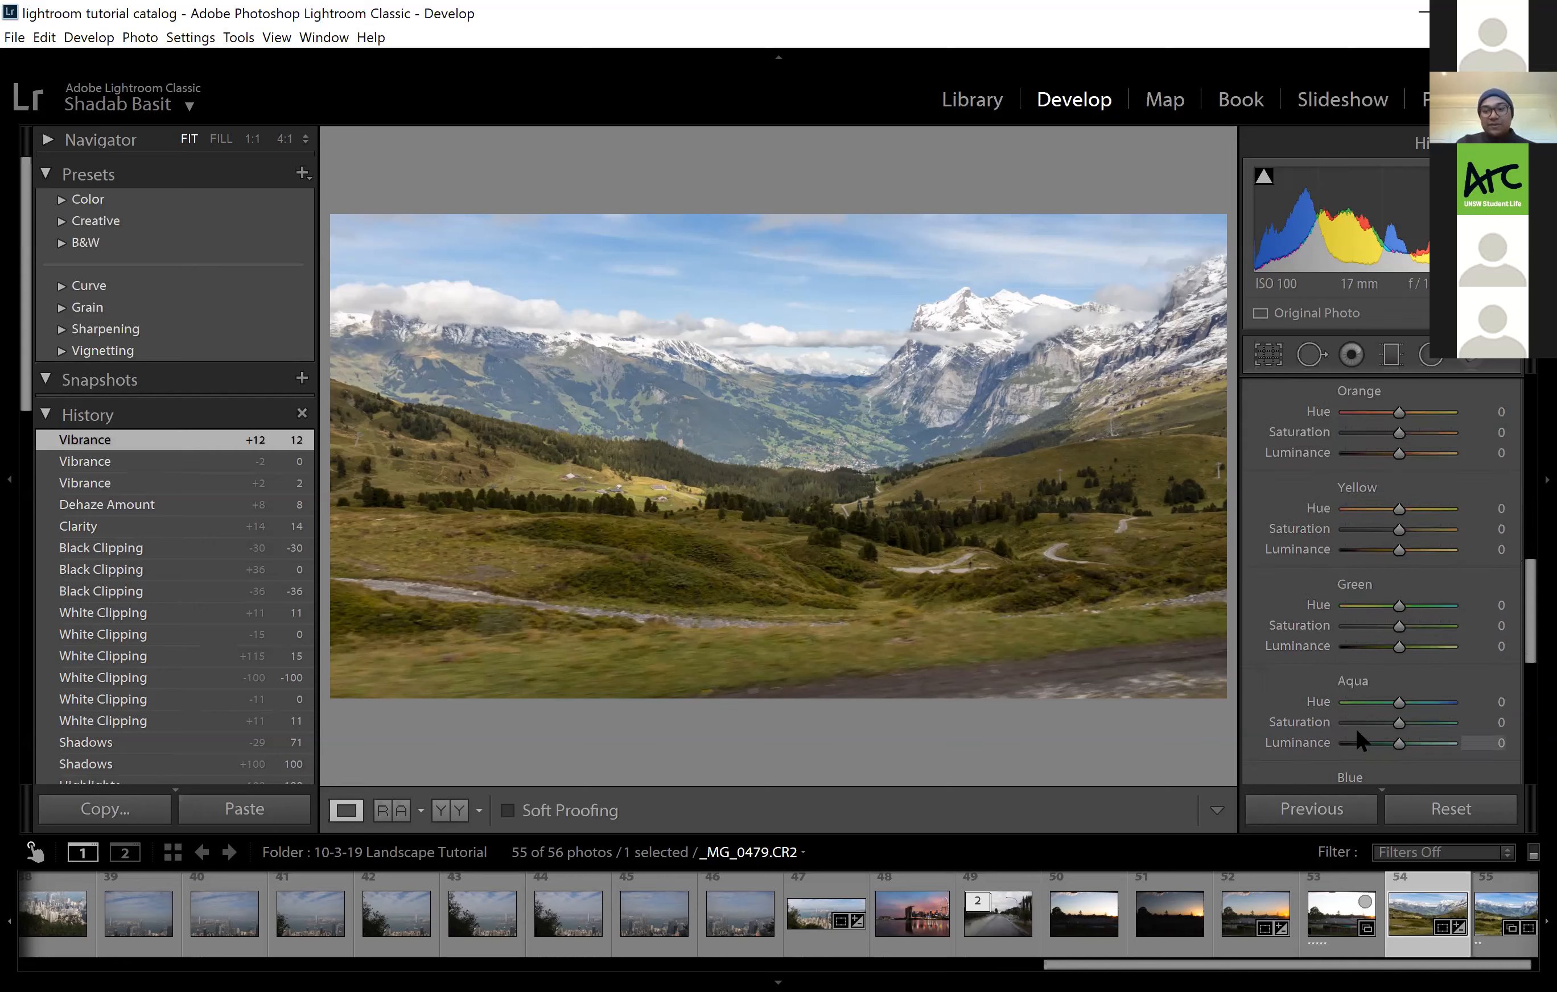
scroll(1358, 727, down, 4)
scroll(1360, 729, down, 4)
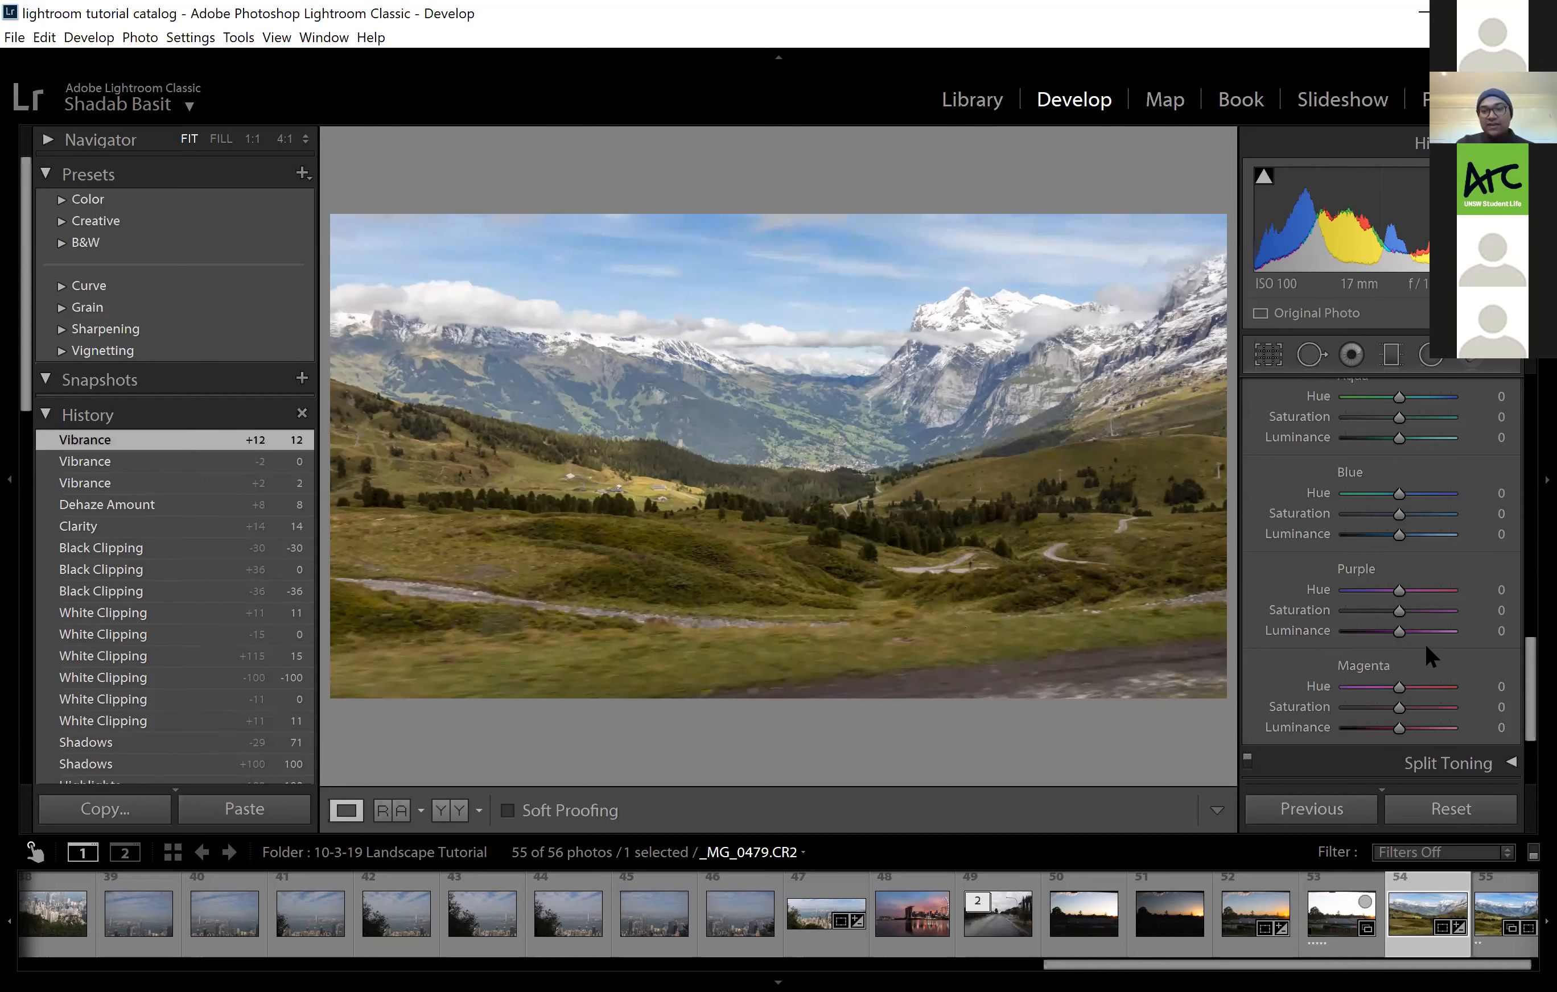
scroll(1424, 642, up, 2)
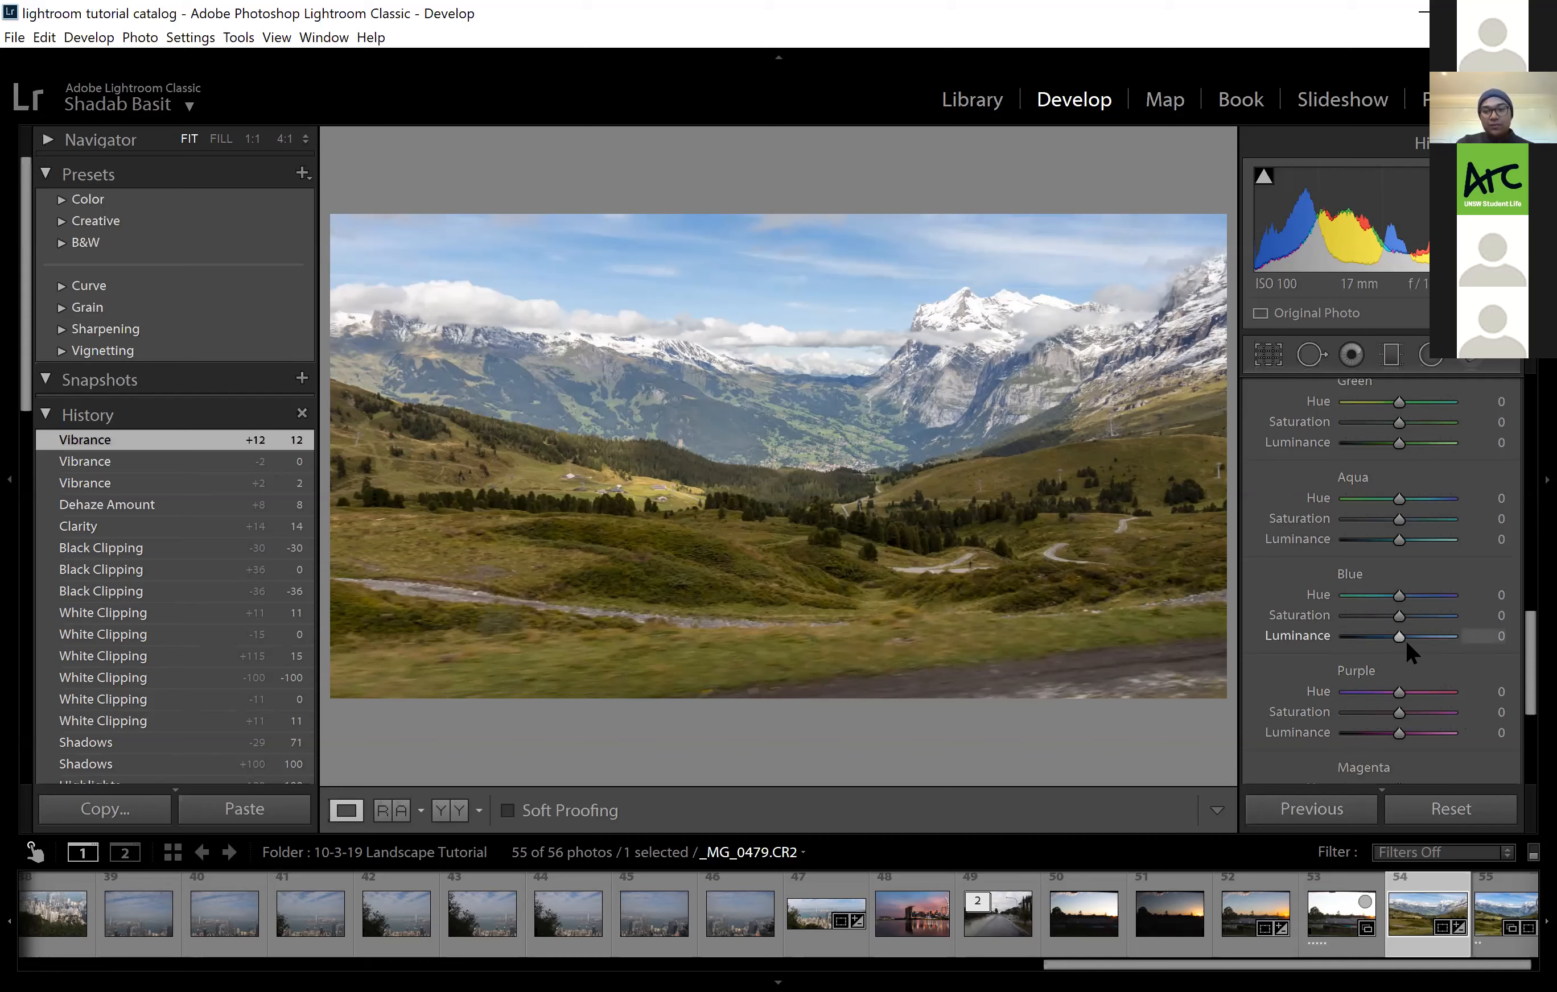
scroll(1405, 638, up, 2)
scroll(1411, 629, up, 2)
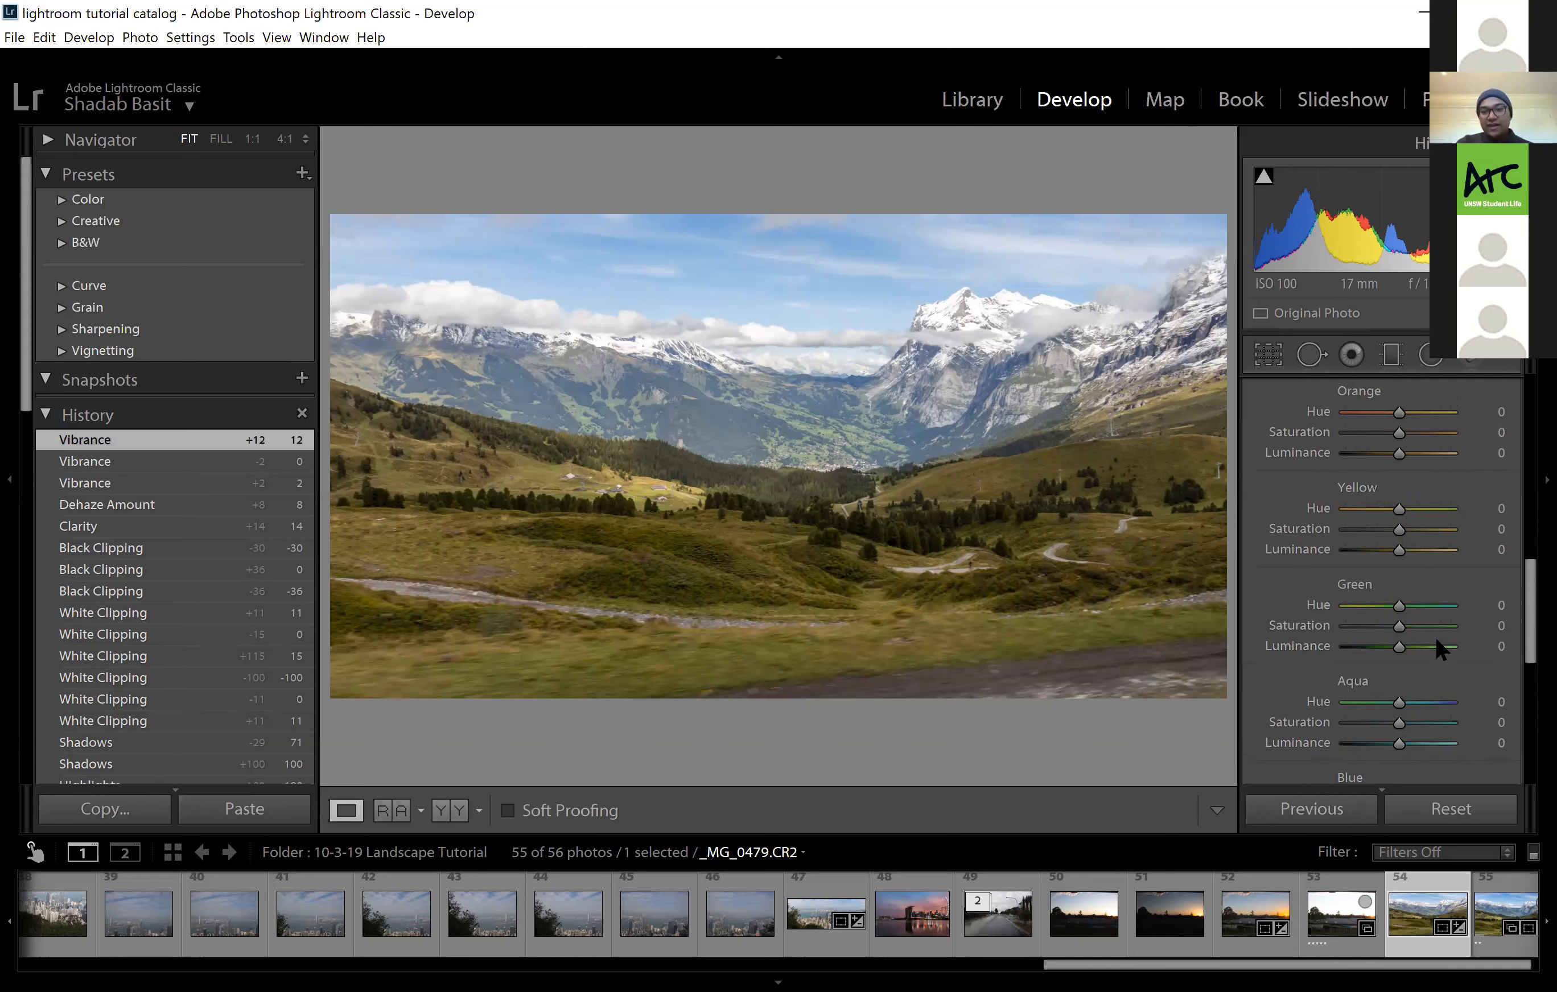
Raise the saturation of the greens to +2
scroll(1449, 619, up, 2)
scroll(1448, 618, down, 2)
key(Up)
key(Up)
key(Up)
key(Up)
key(Up)
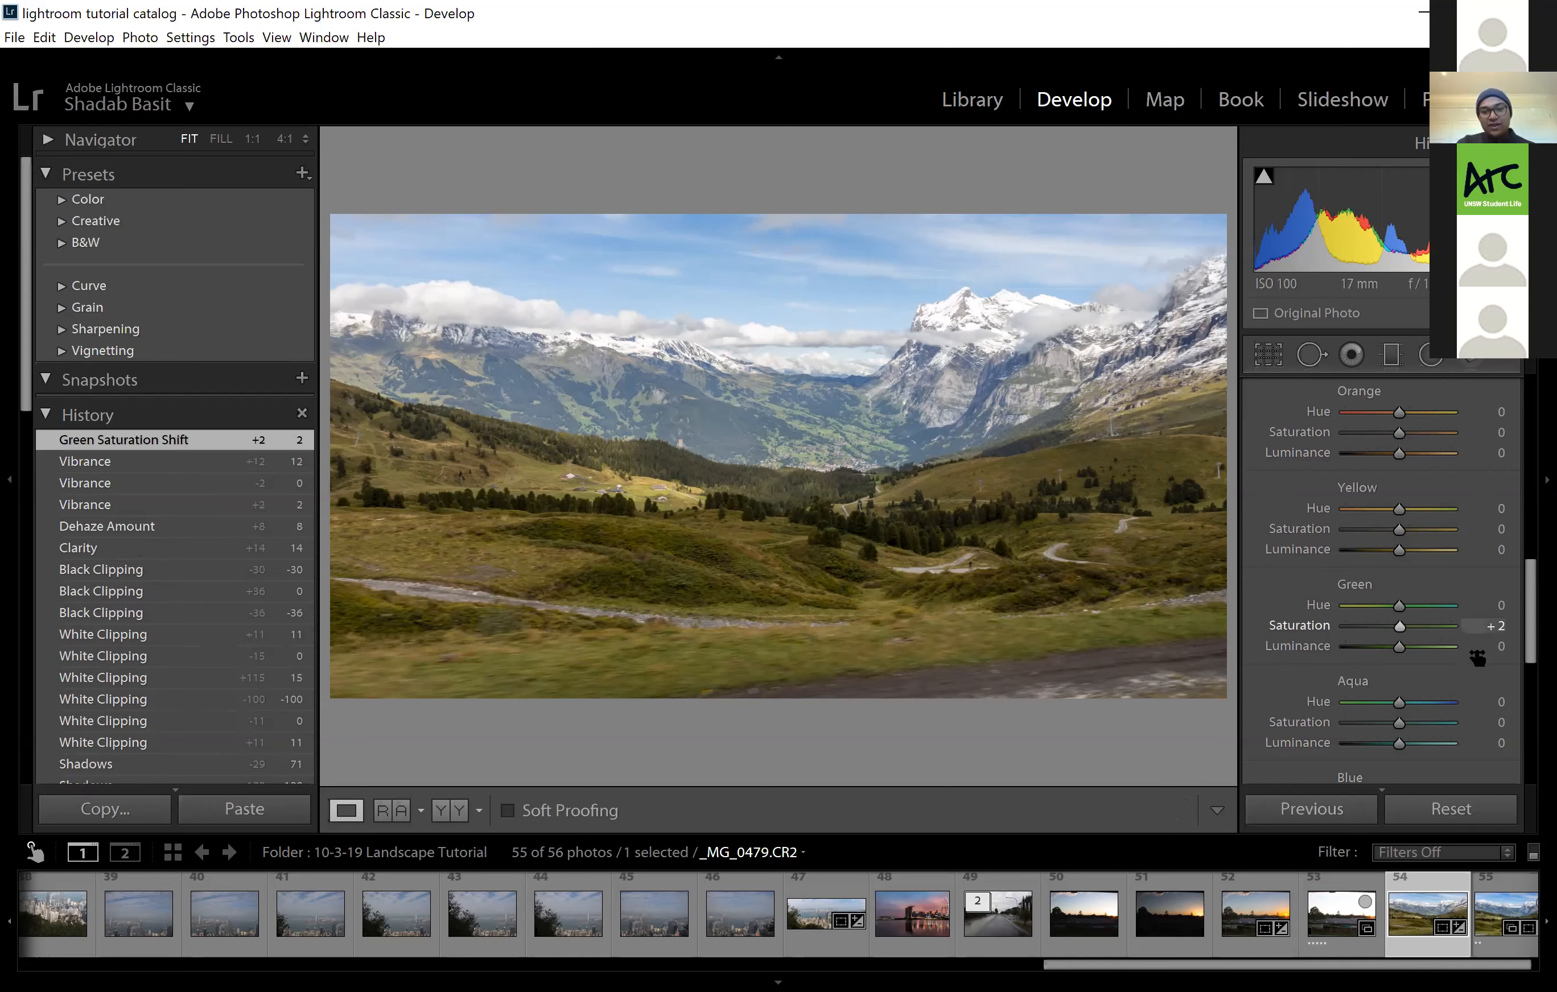
Raise the saturation of the aquas to +3 and of the blues to +2
scroll(1477, 657, down, 2)
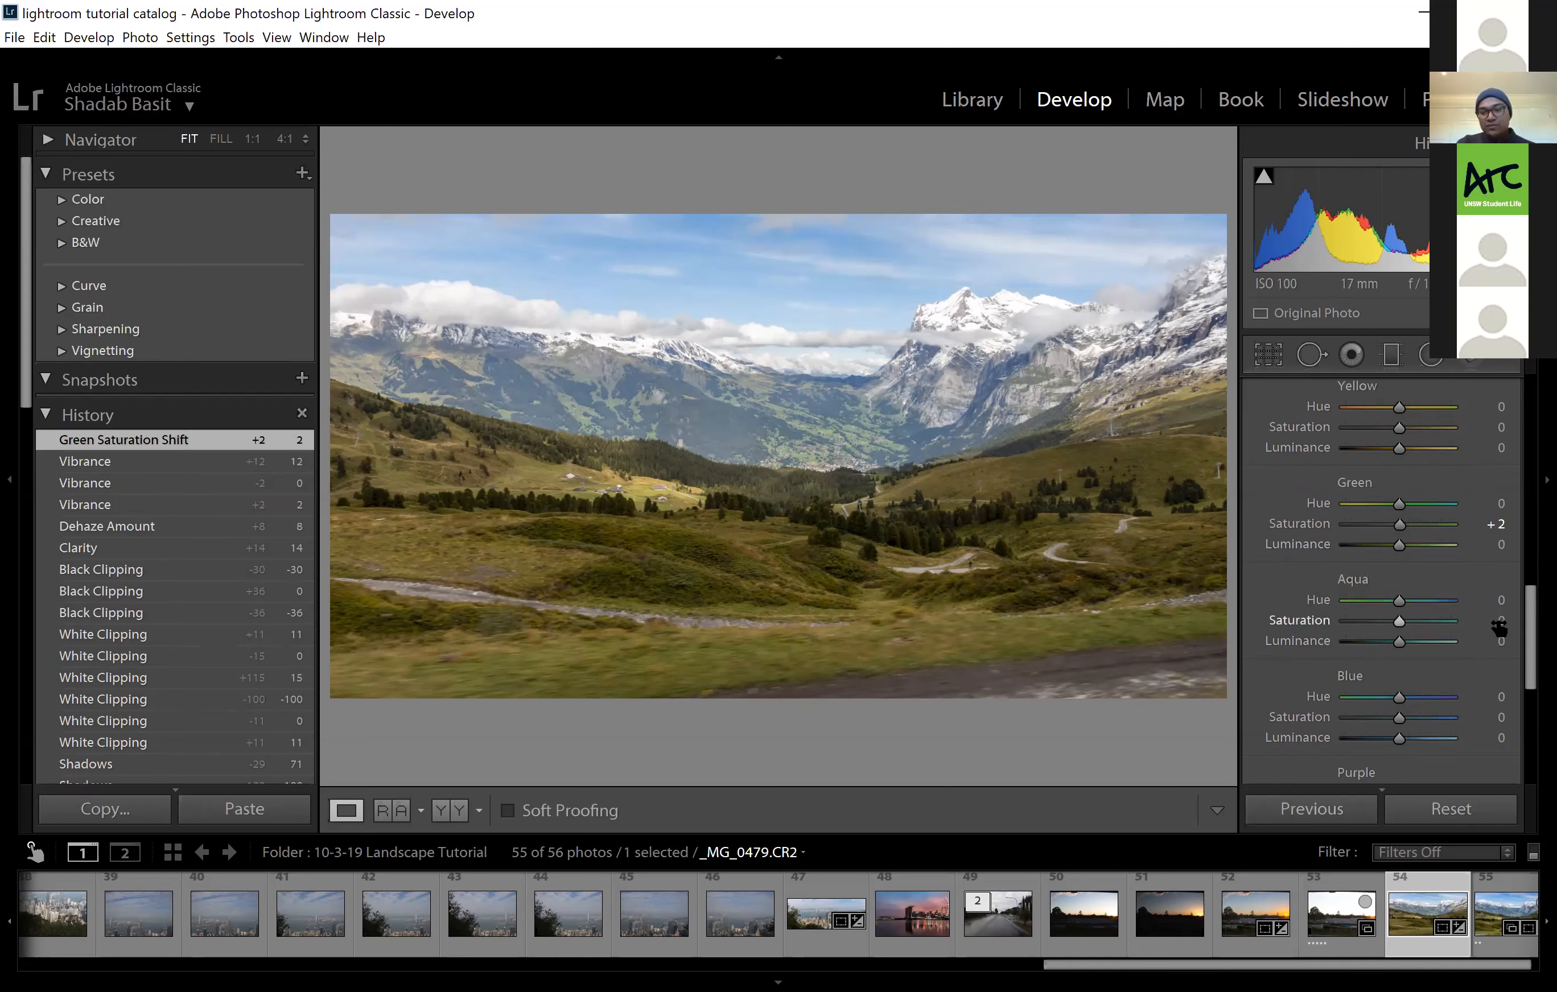
key(Down)
key(Down)
key(Down)
key(Up)
key(Up)
key(Up)
key(Up)
key(Up)
key(Up)
key(Up)
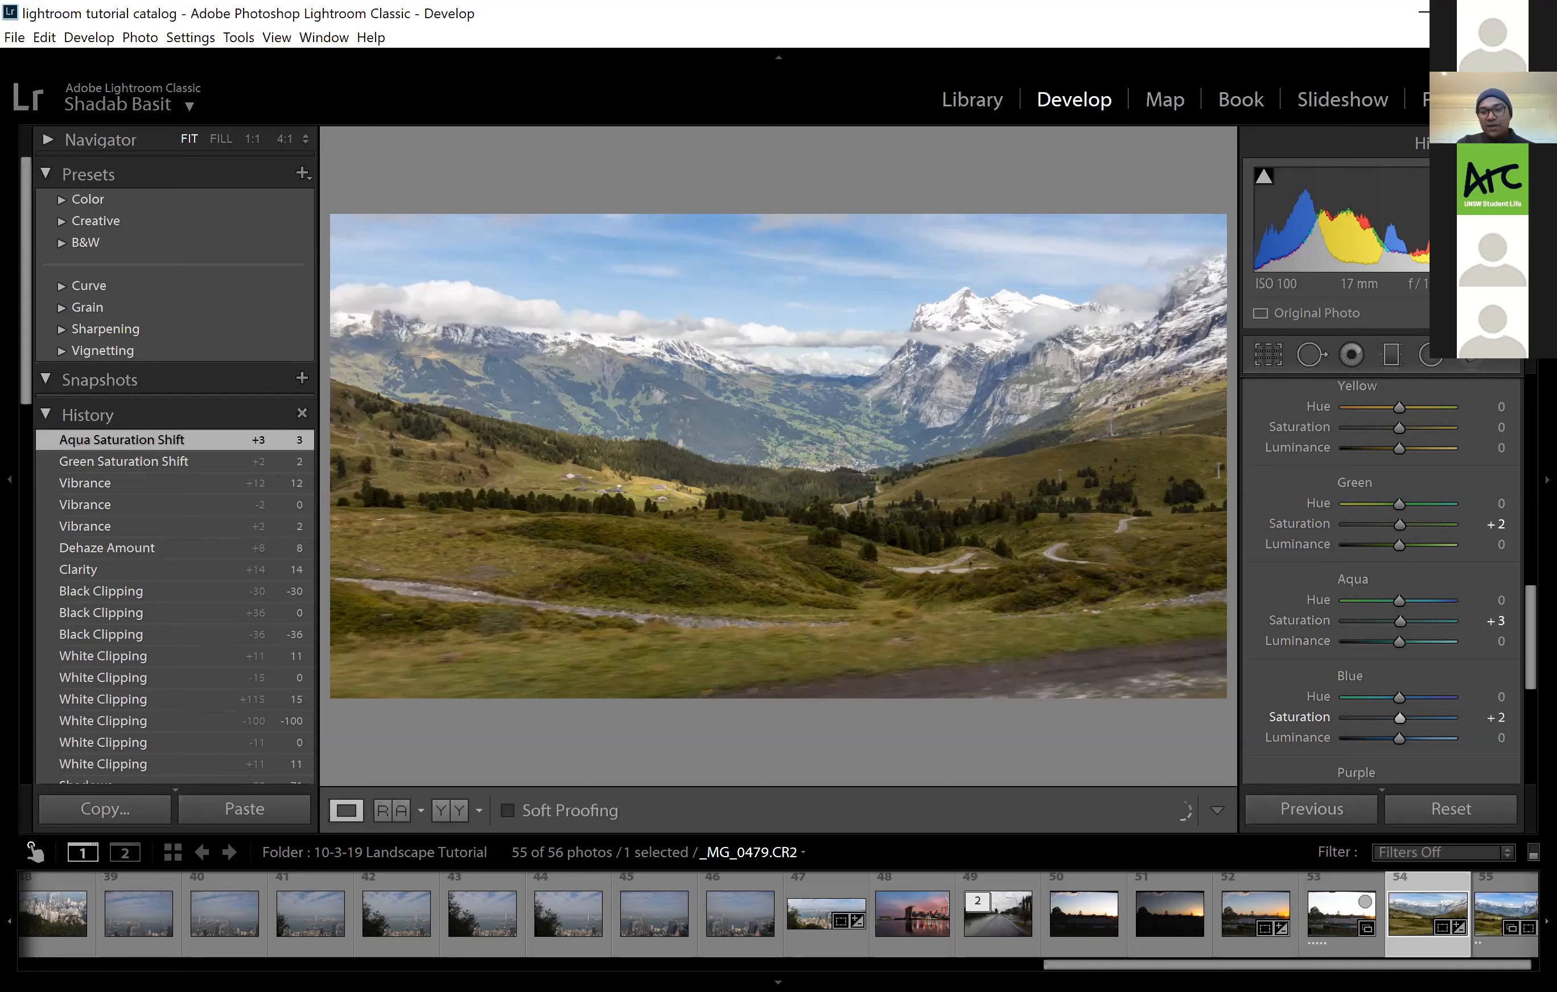
Collapse the HSL color adjustments
scroll(1433, 686, down, 2)
scroll(1445, 699, up, 3)
scroll(1448, 680, up, 3)
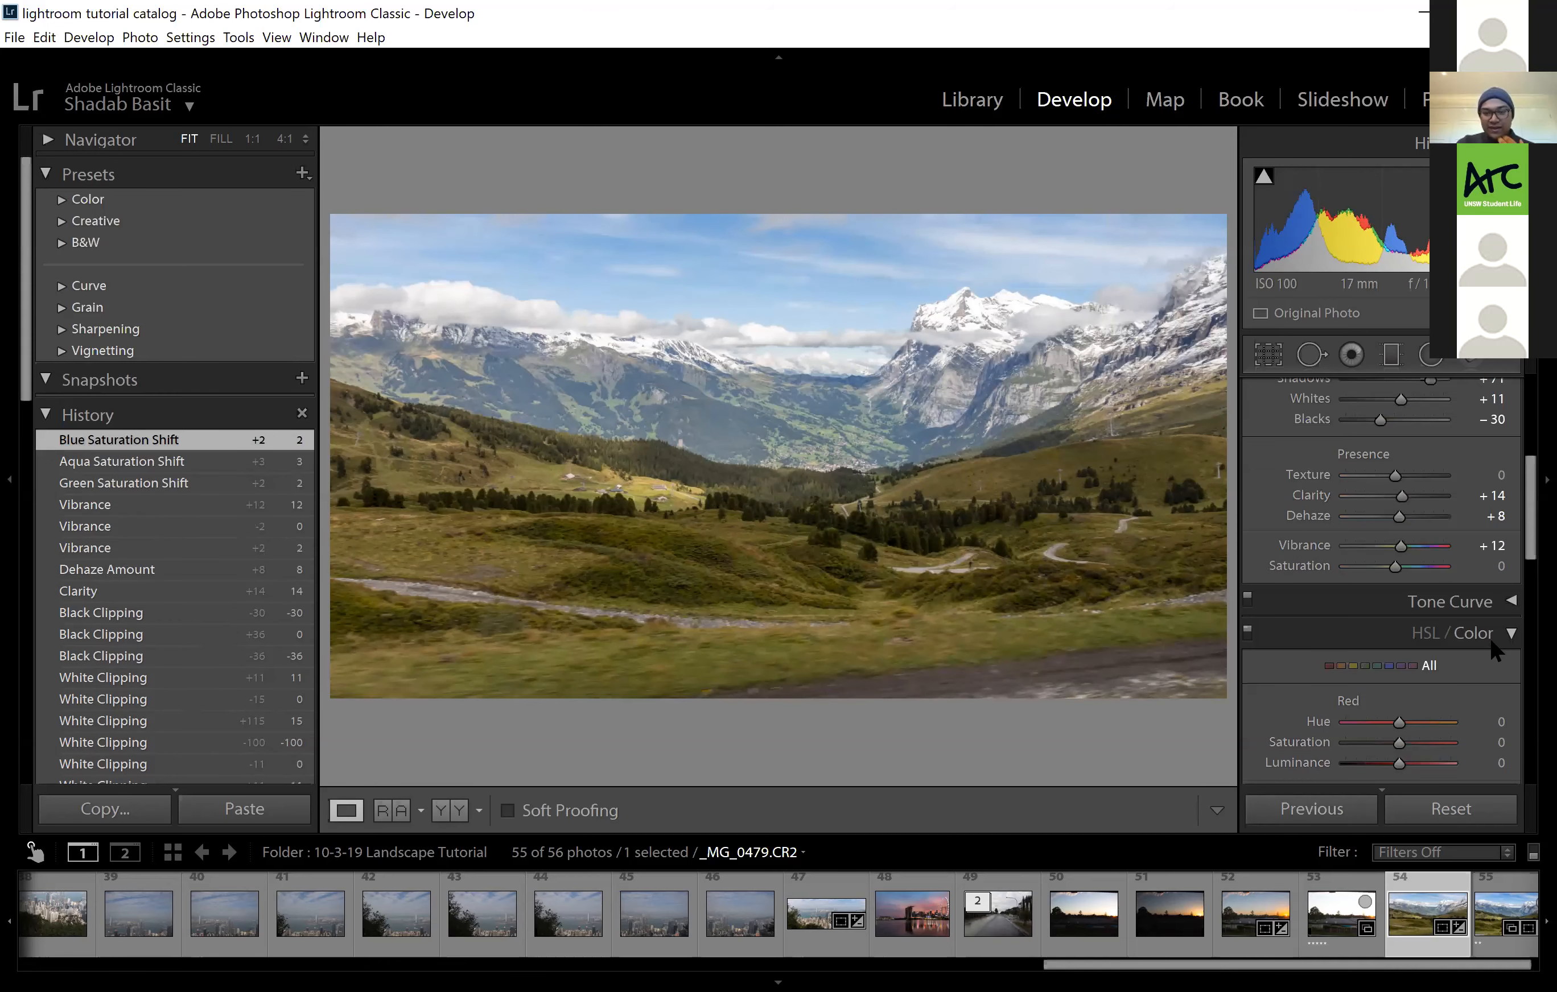
click(1441, 631)
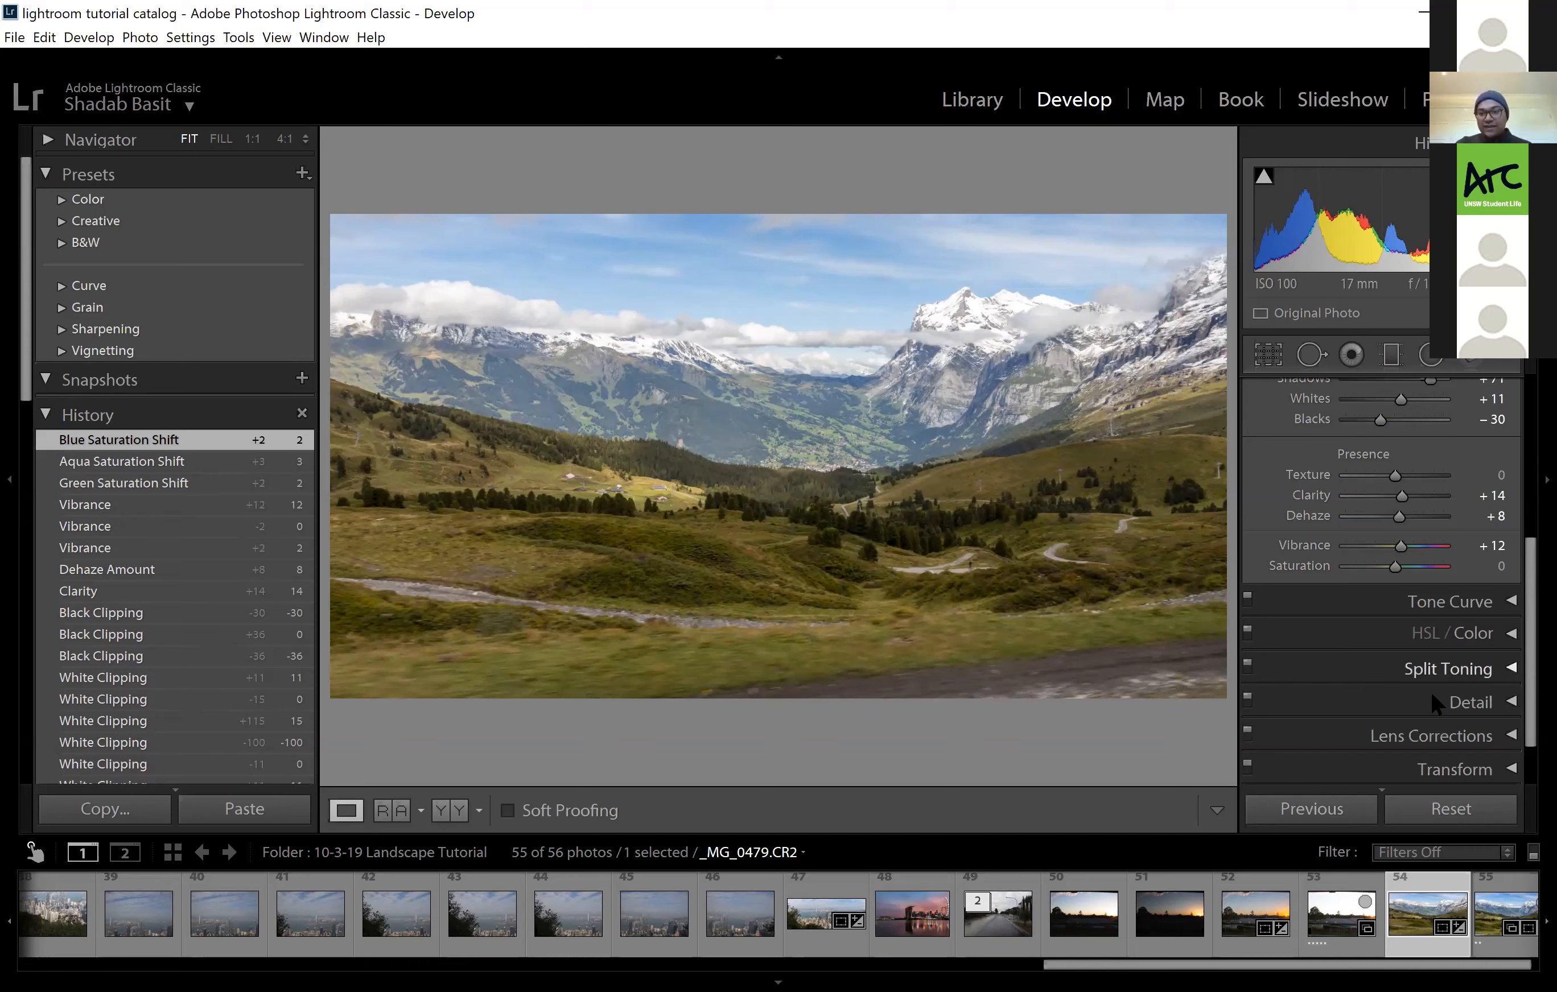
Compare the before and after versions of the photo side by side and return to the single-photo view
scroll(1385, 688, up, 5)
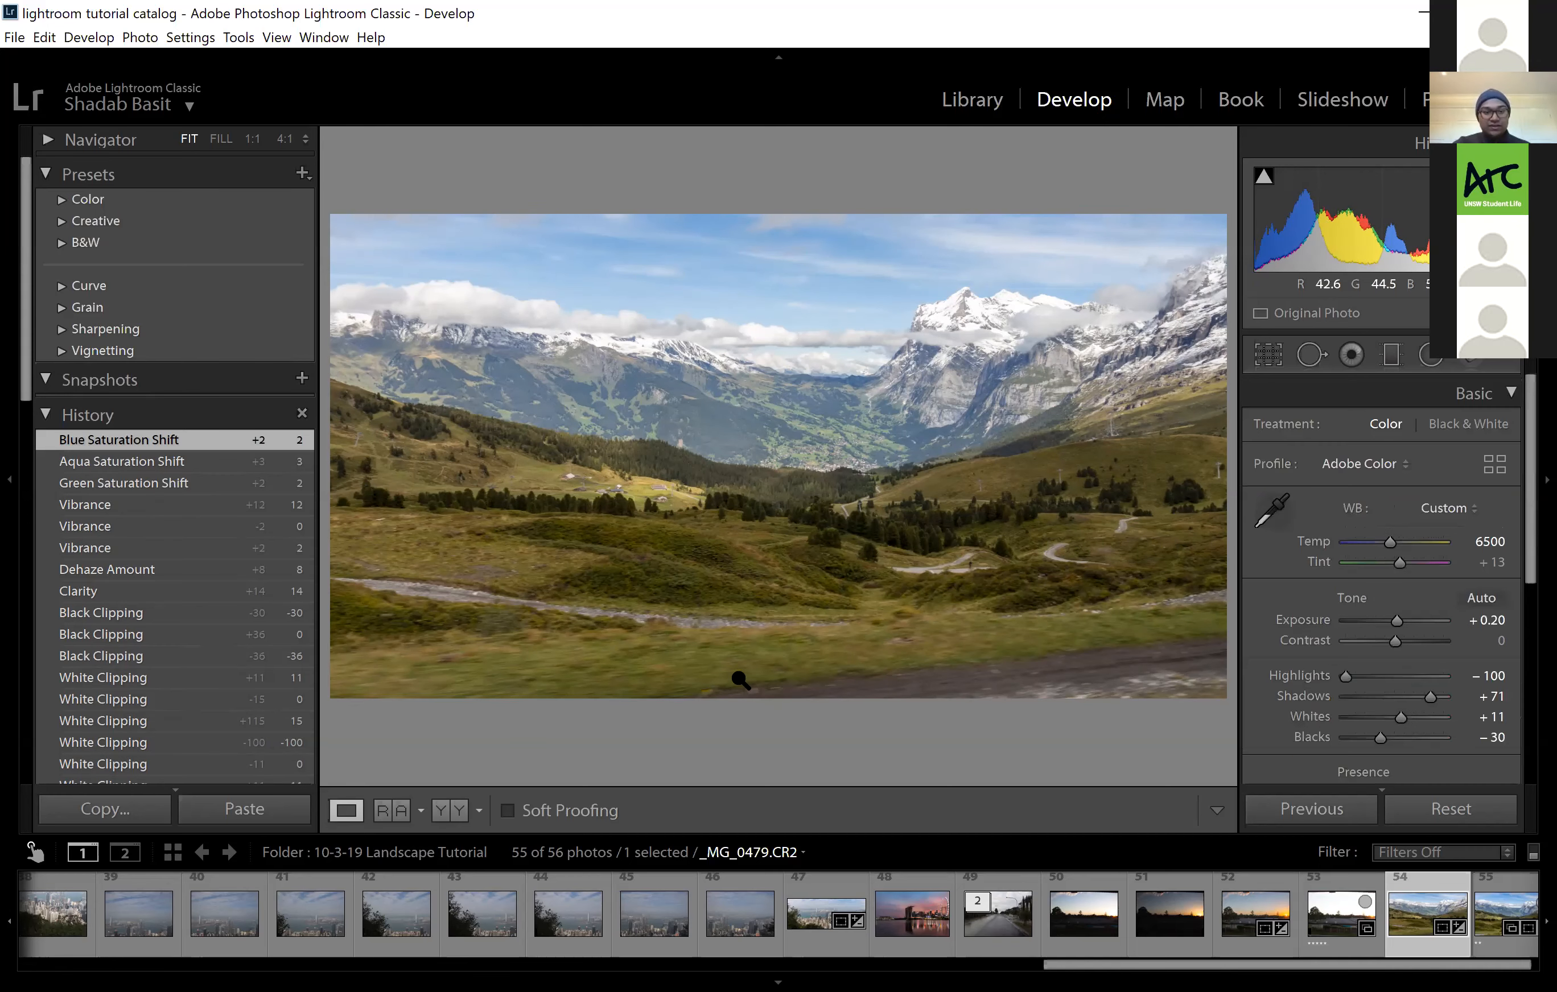
click(441, 812)
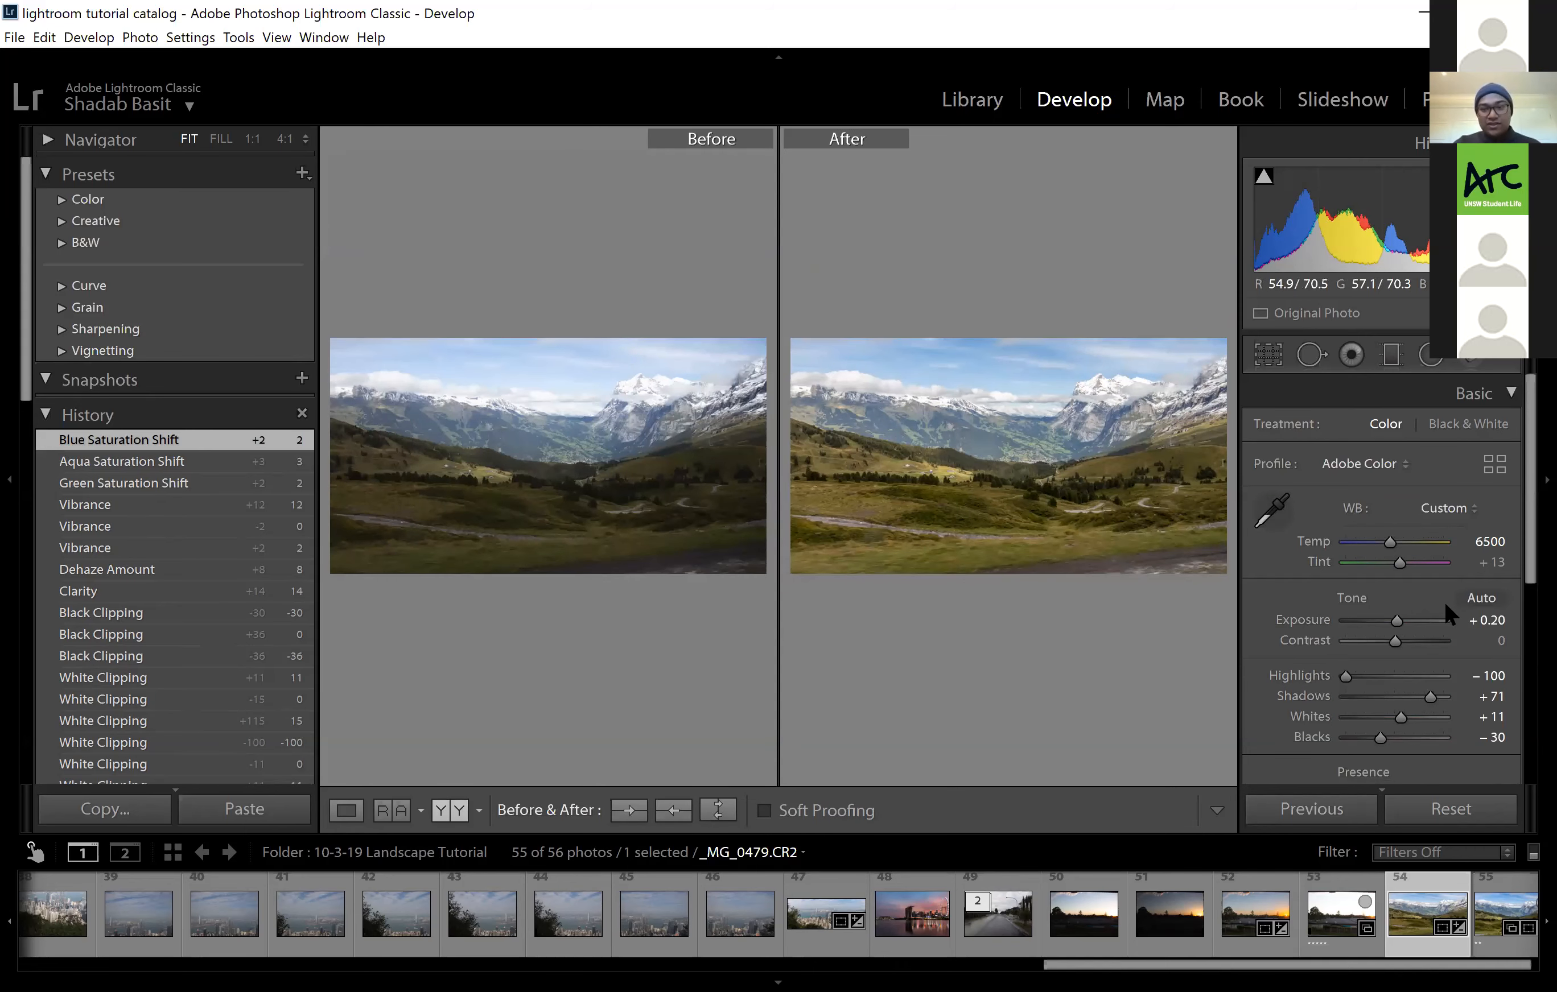
scroll(1448, 643, down, 2)
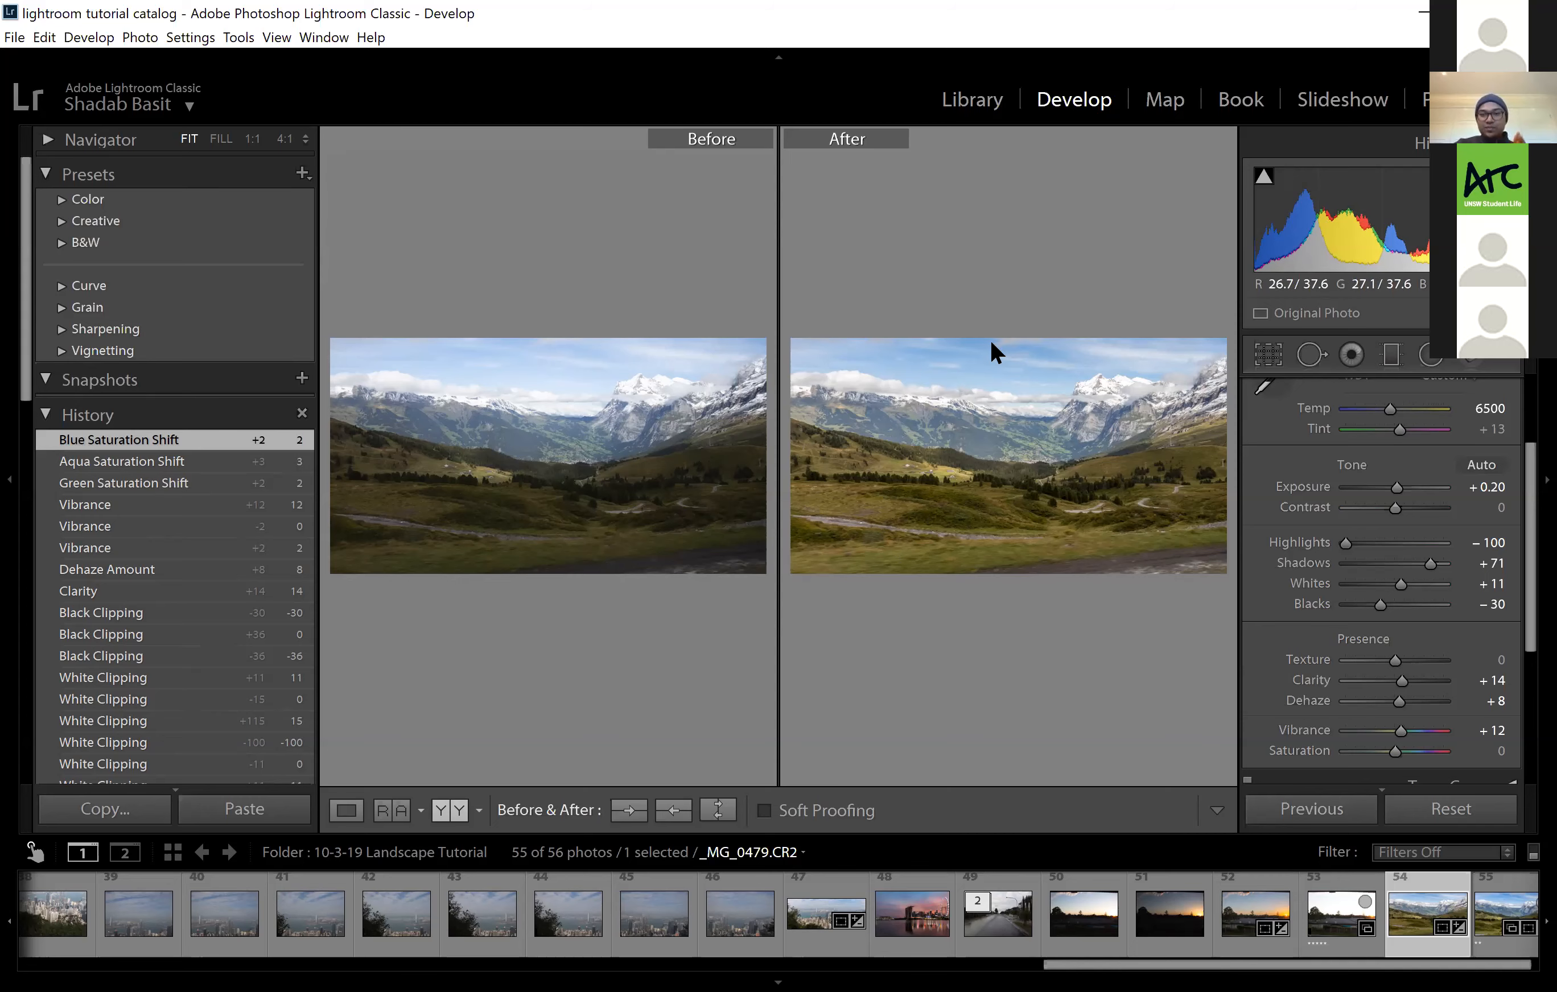
click(347, 811)
key(y)
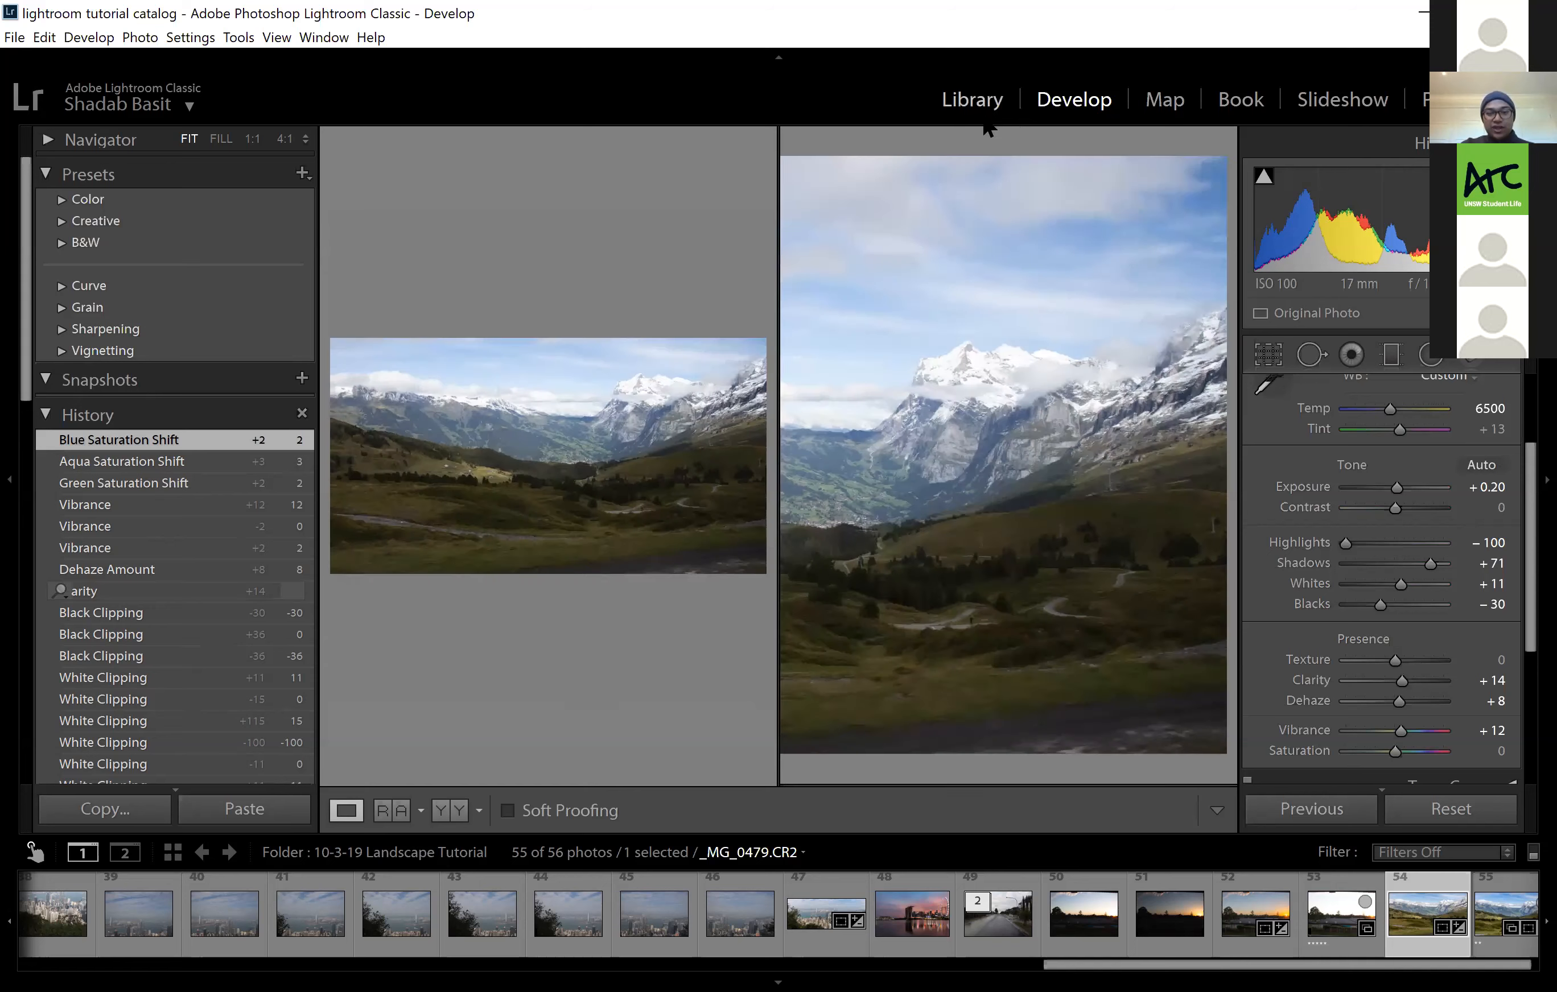
Go back to the library grid and open the wet street photo IMG_1984.CR2 for developing
key(e)
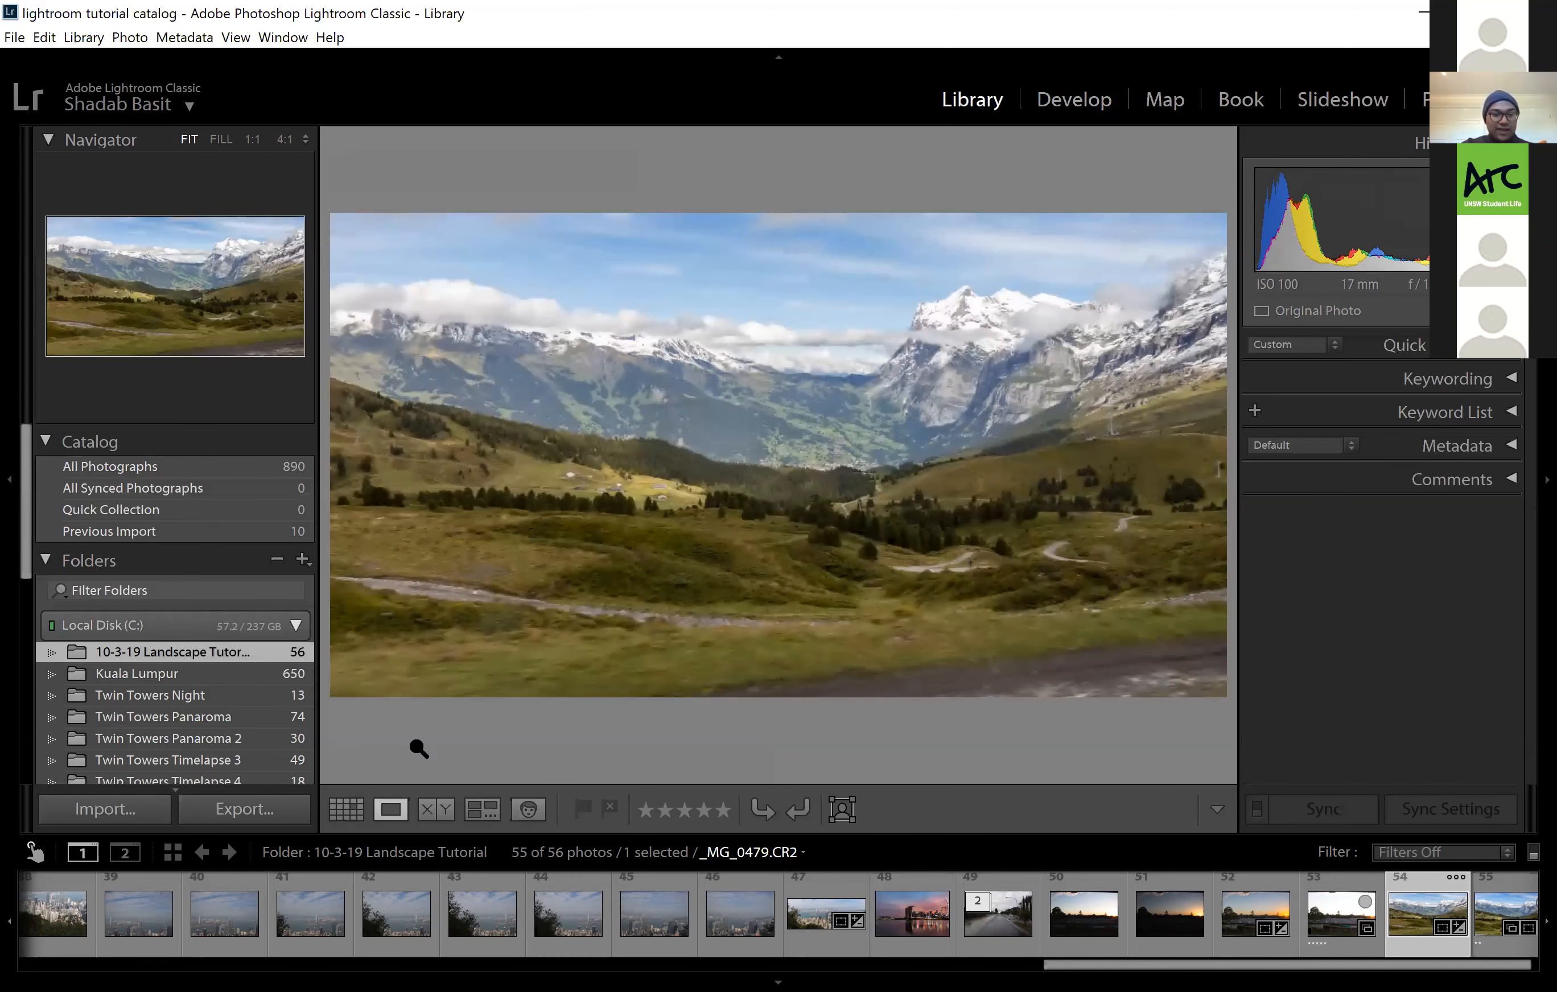
key(g)
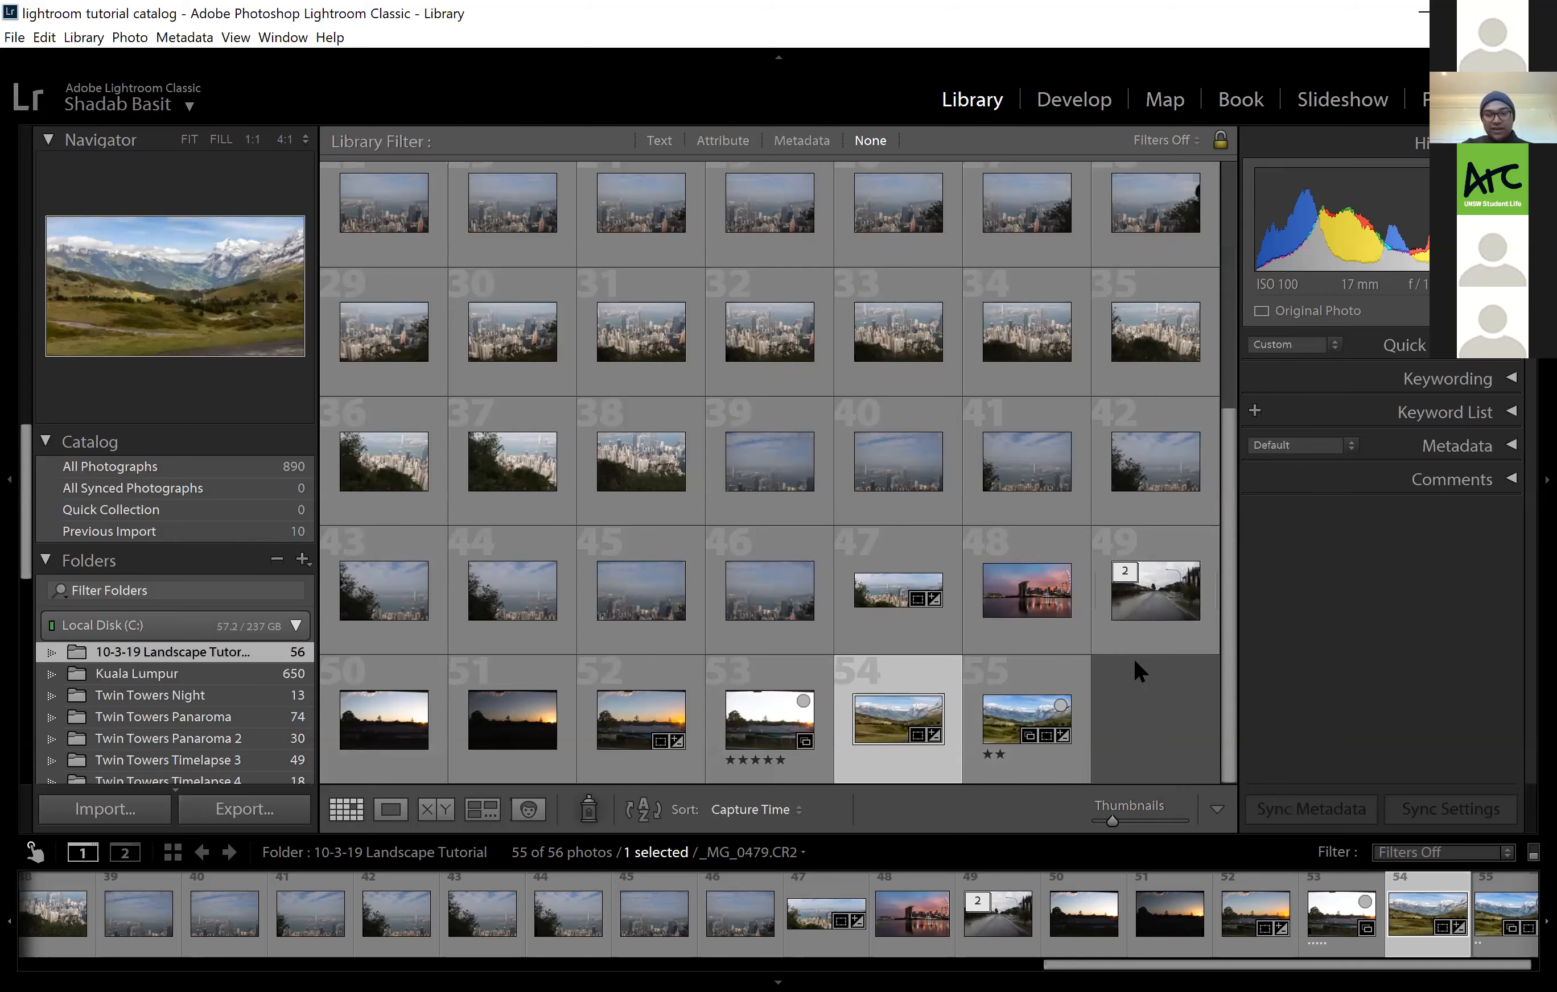
double_click(1160, 532)
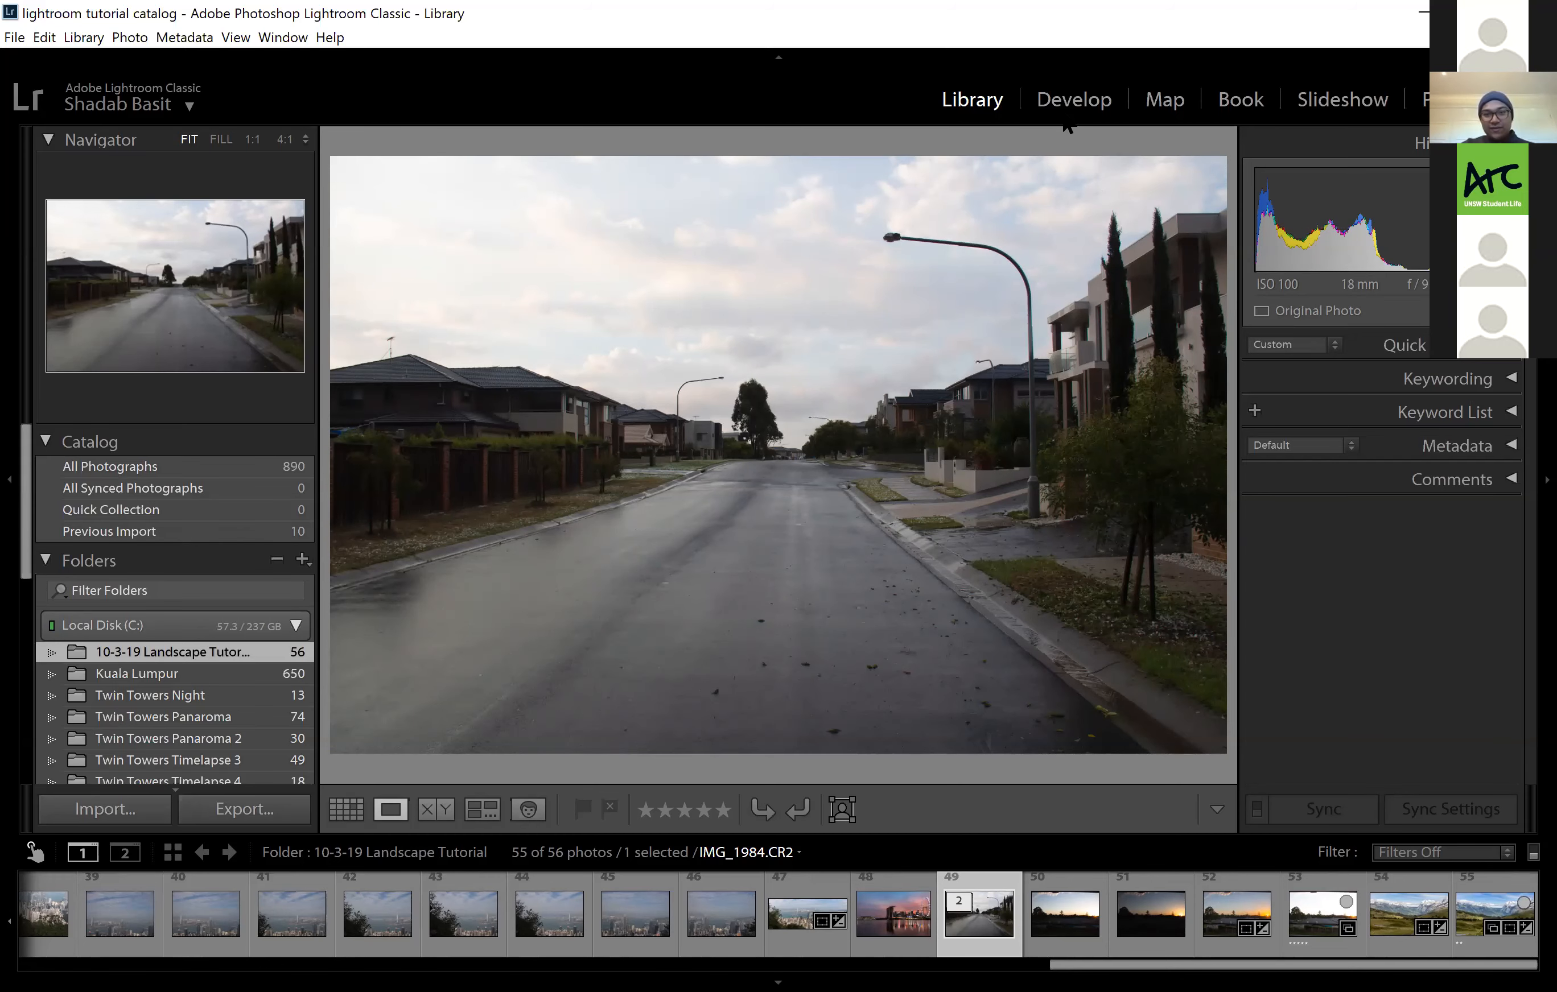
key(d)
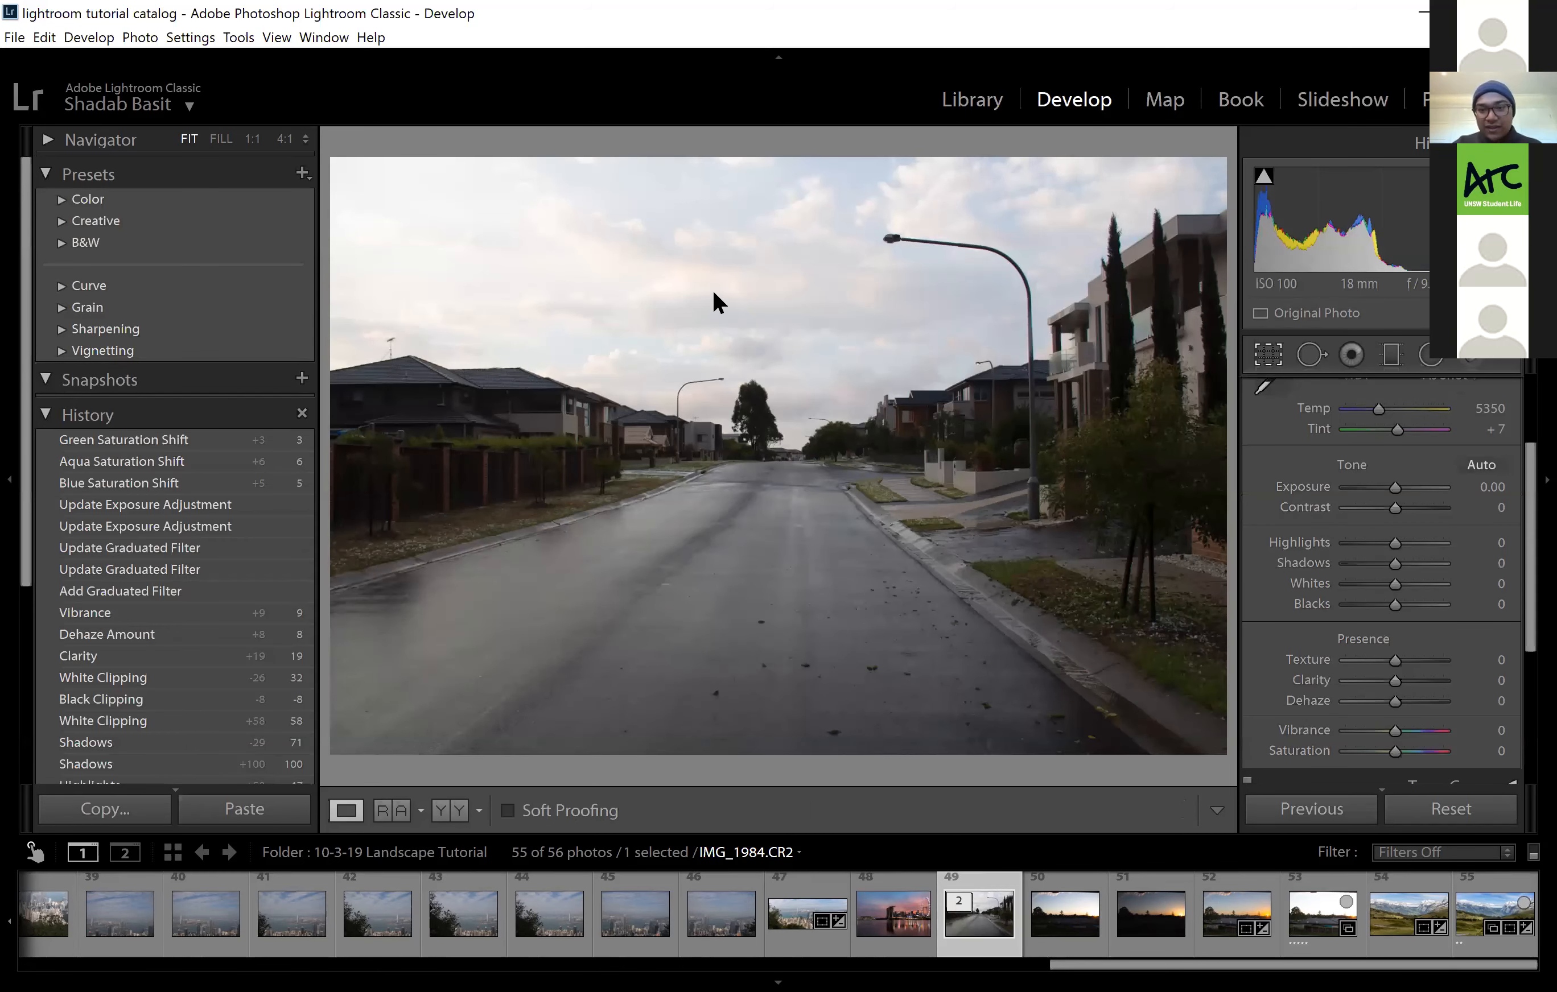
Try straightening the street photo with a crop angle of -1.29 and with automatic straightening, undo both and close the crop tool
key(r)
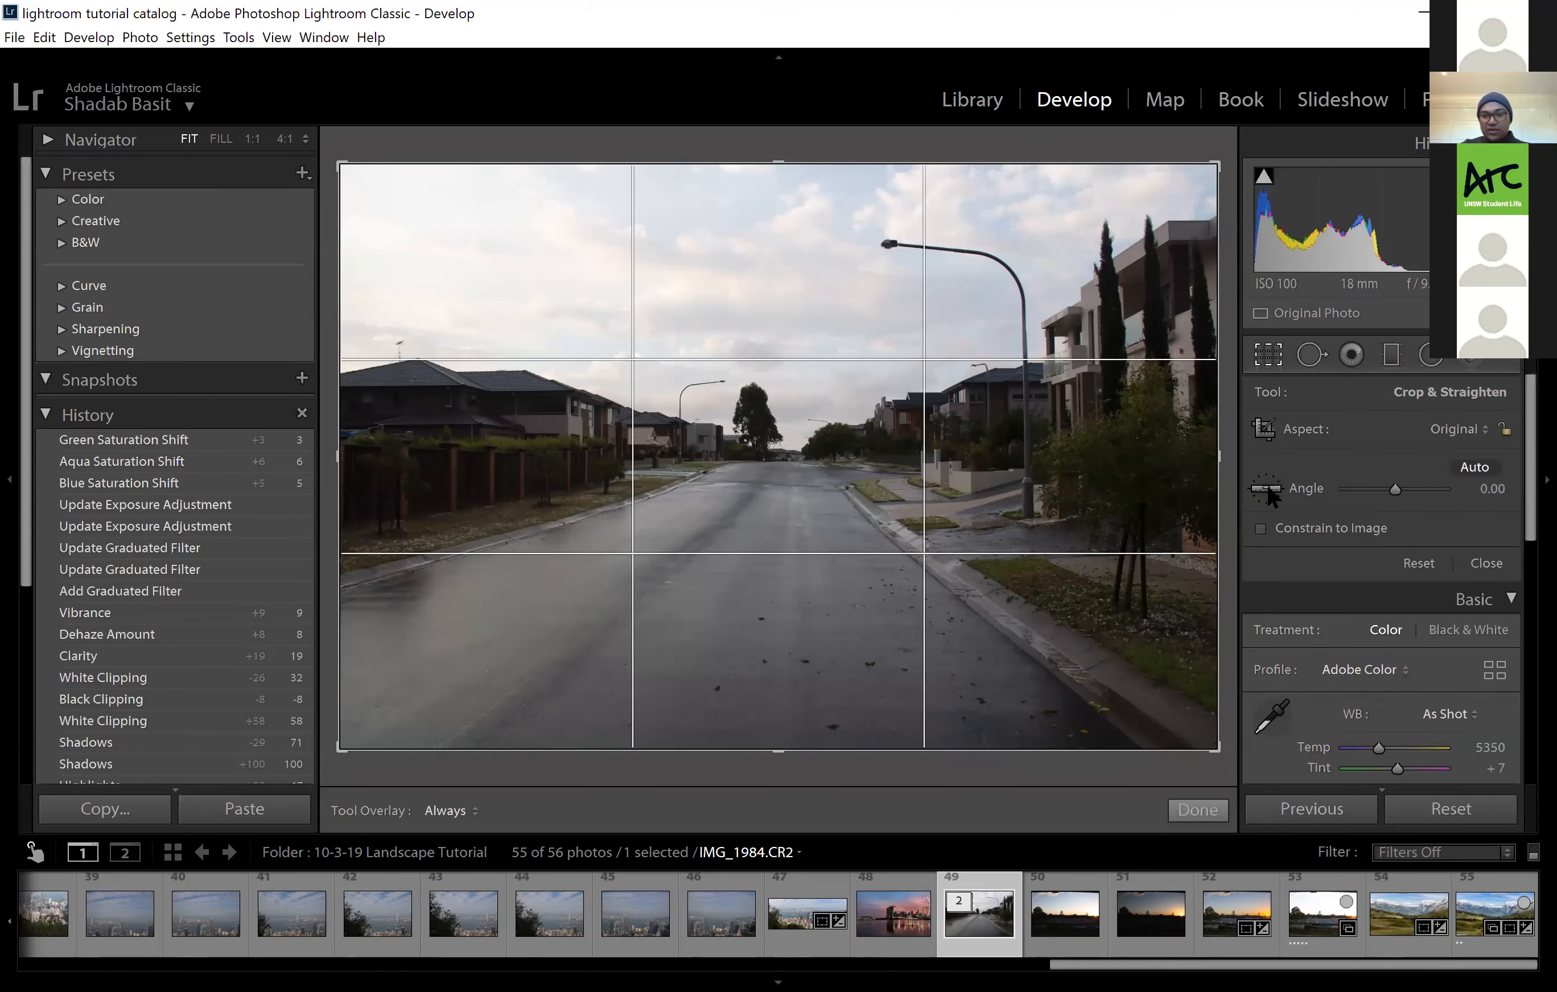
drag(1395, 488, 1403, 487)
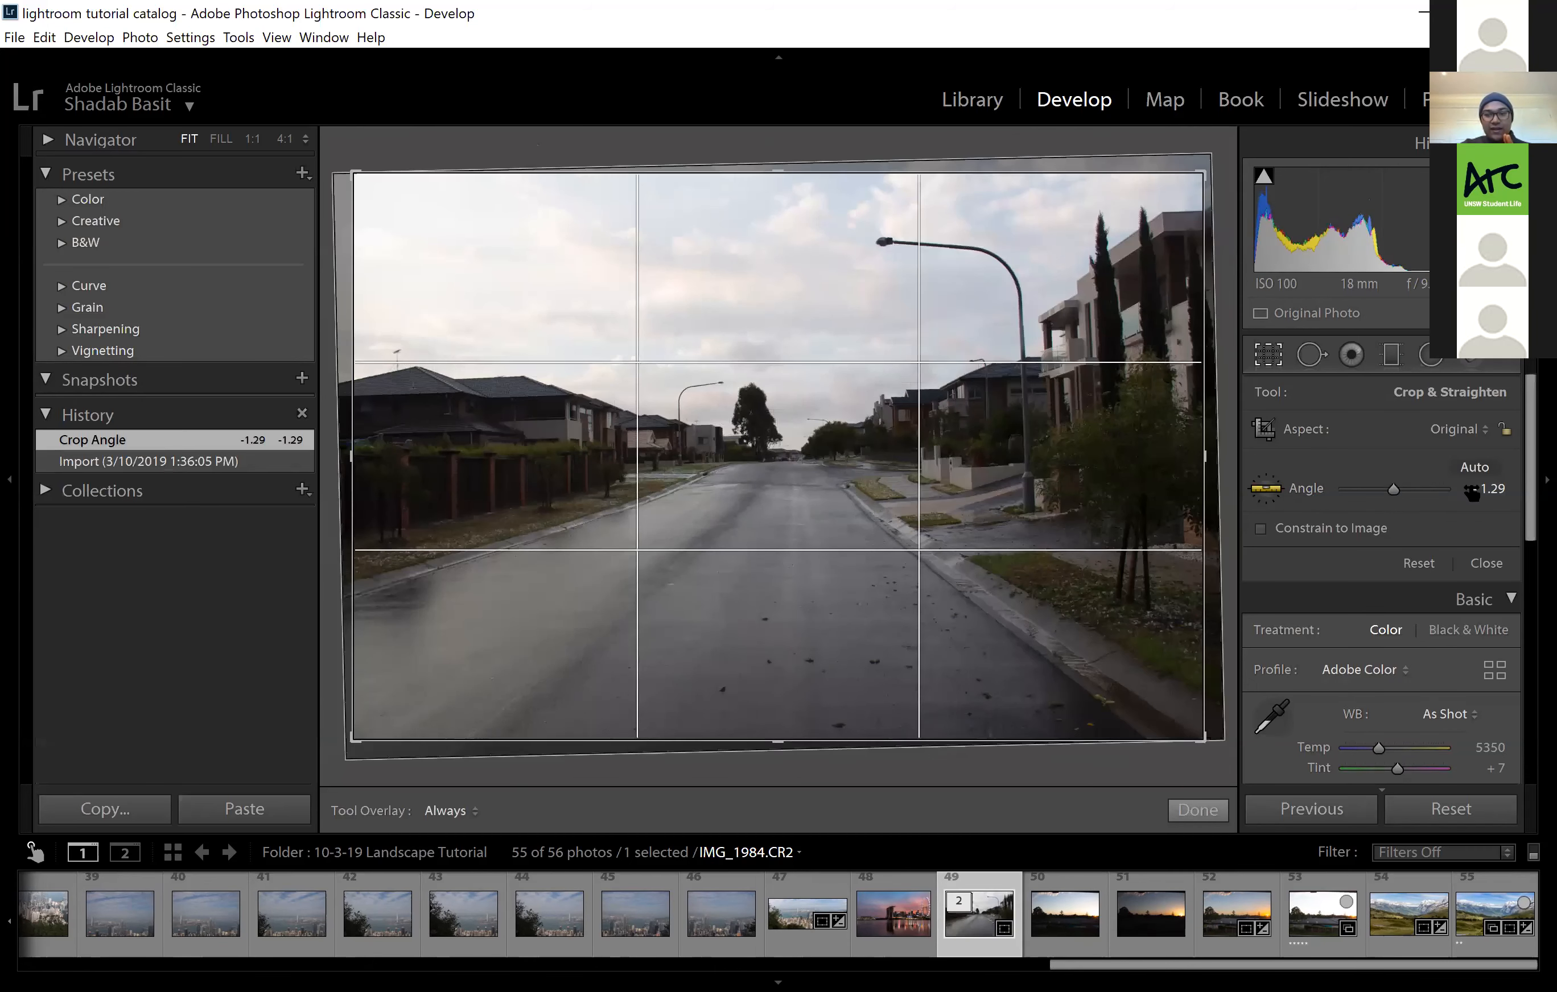
click(1474, 469)
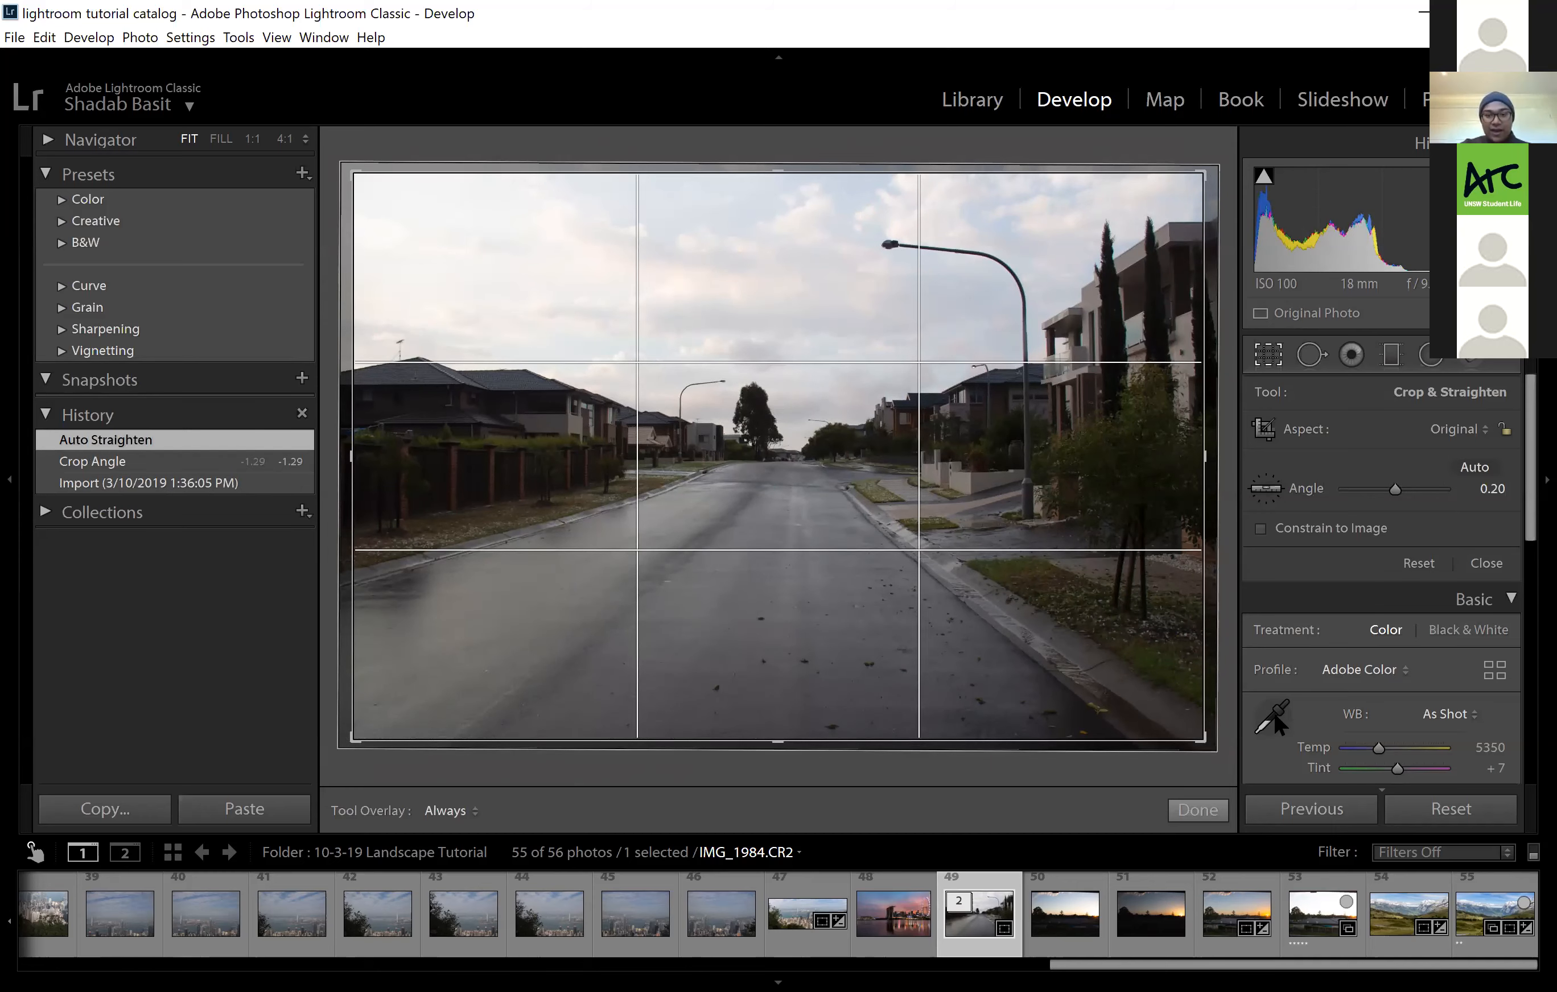
key(ctrl+z)
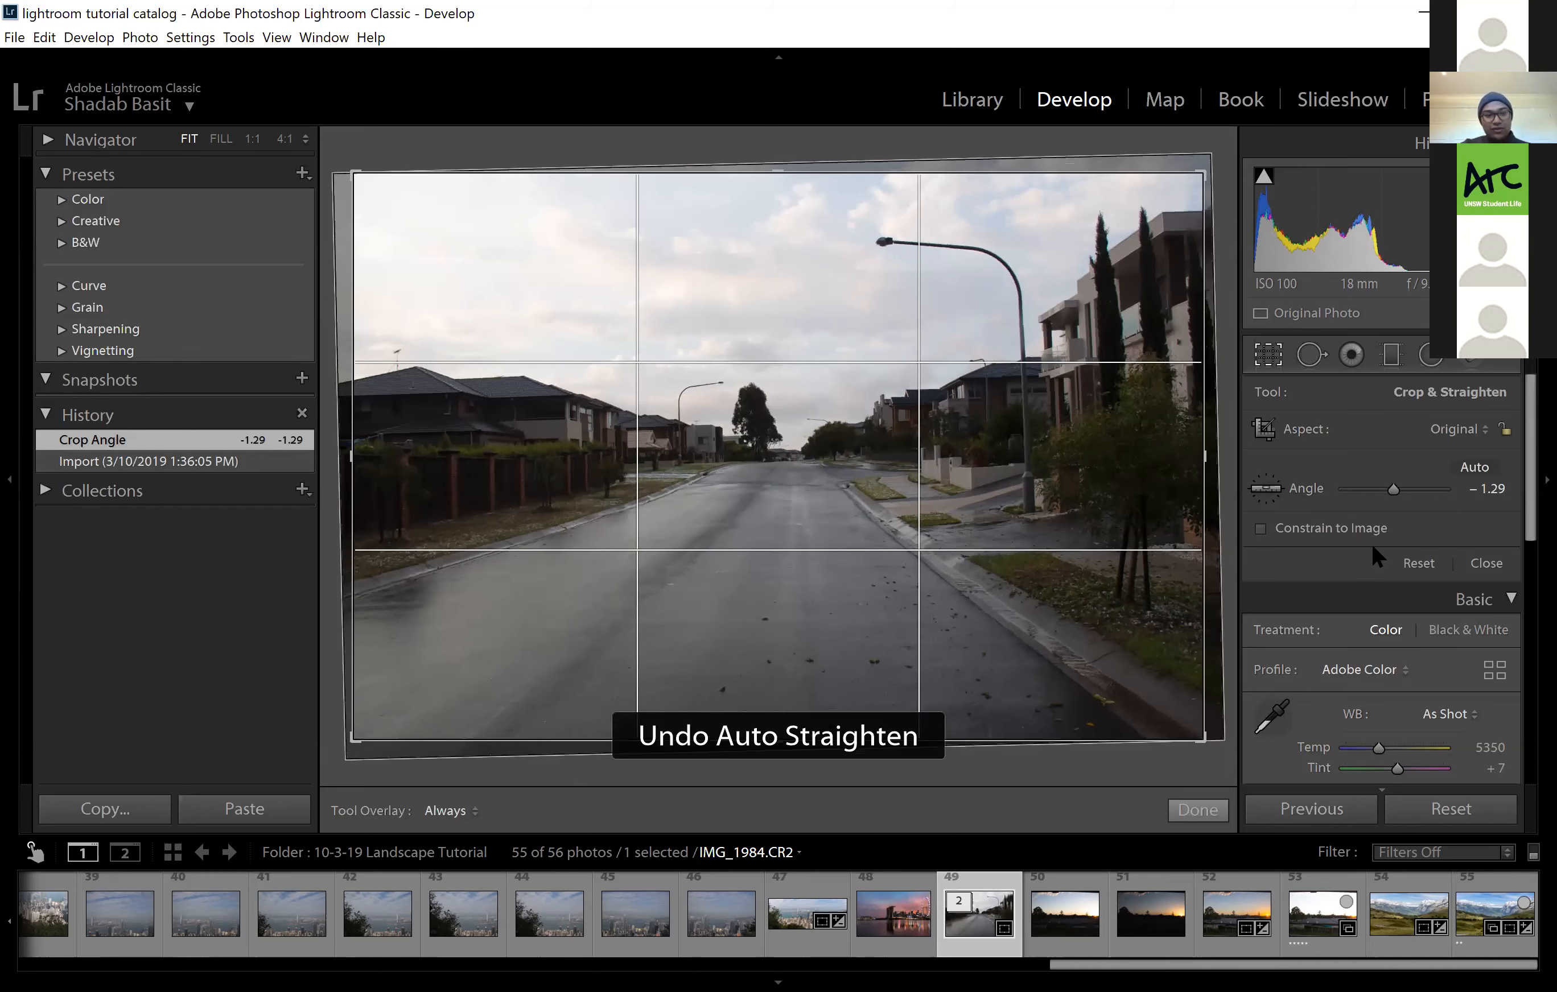
key(ctrl+z)
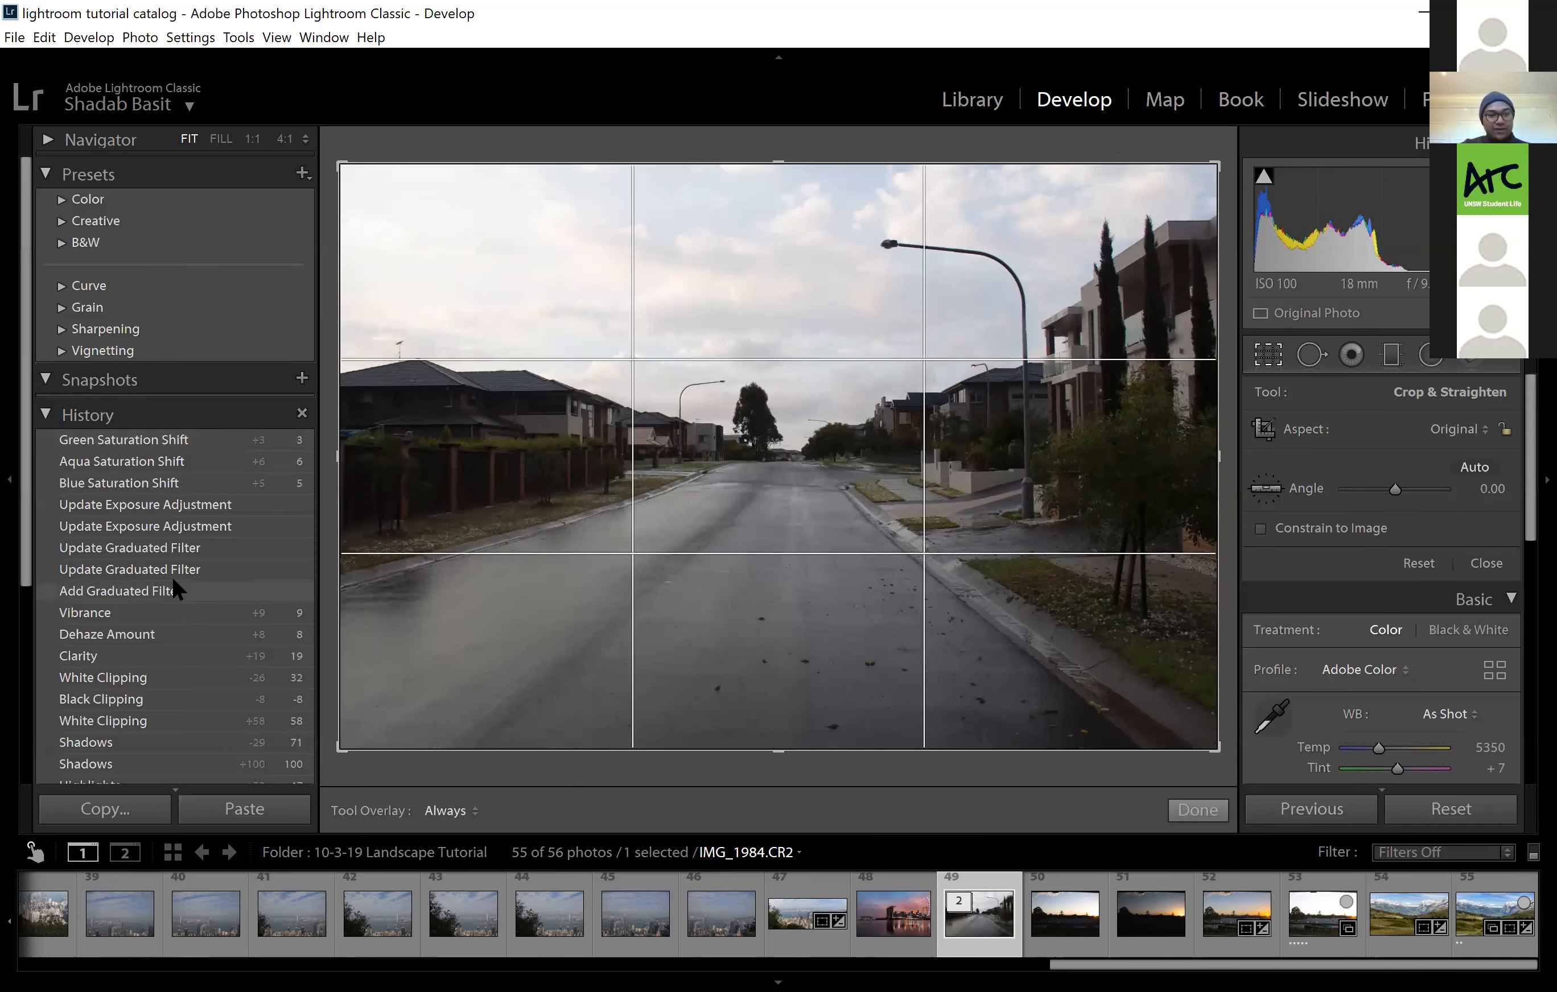
scroll(189, 631, down, 4)
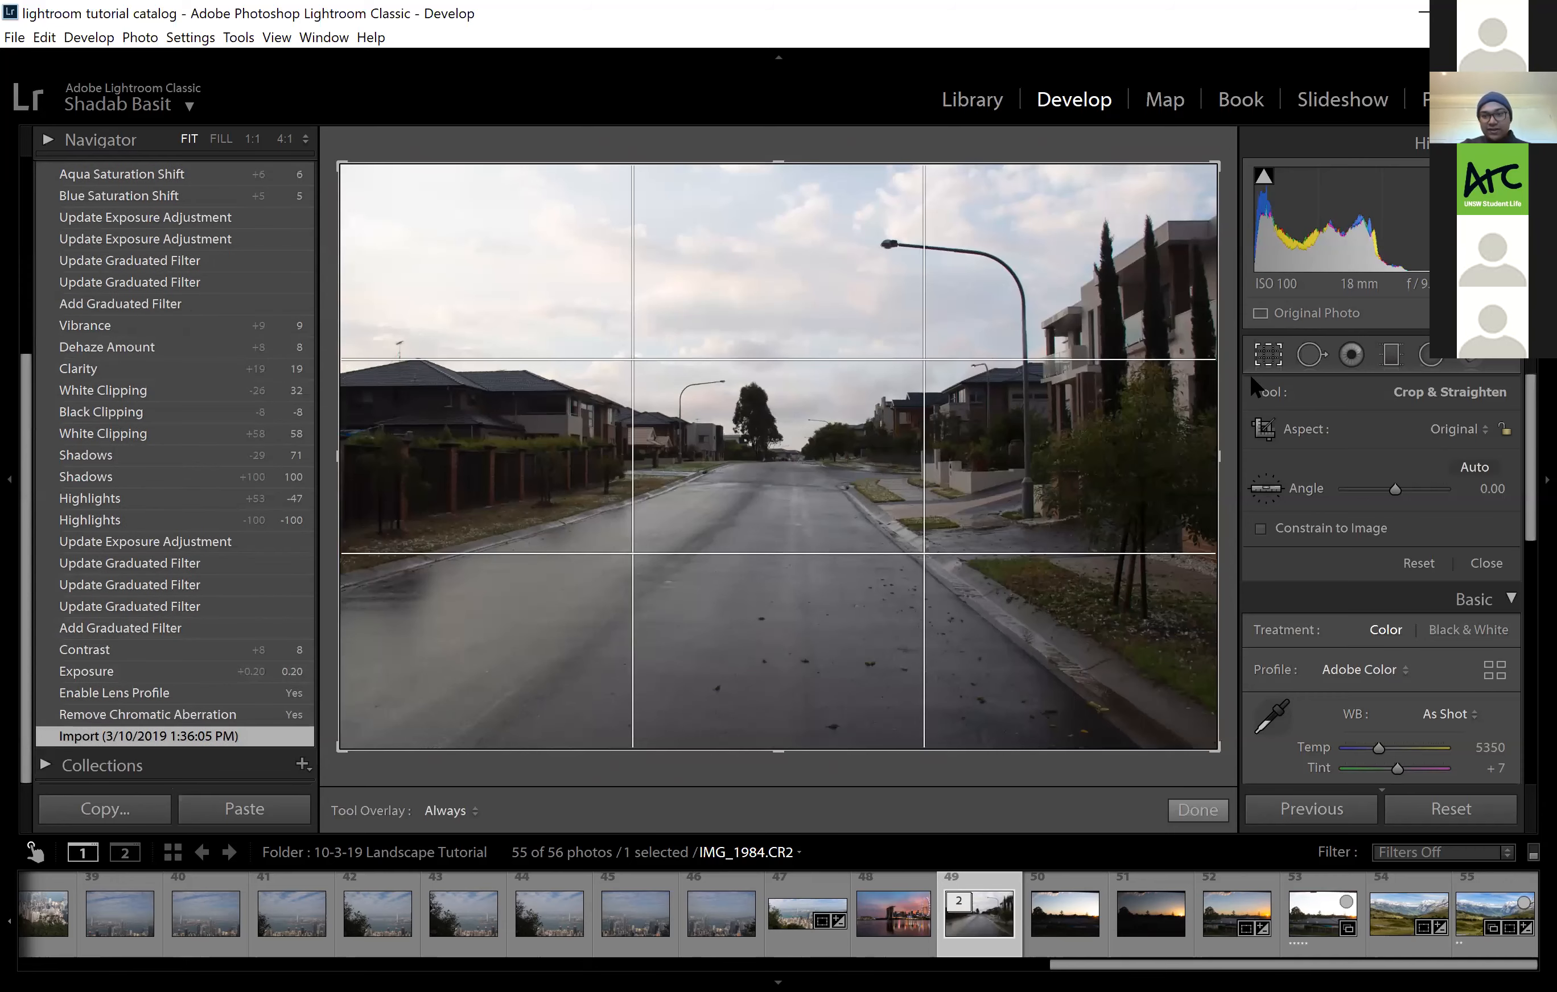
click(1264, 358)
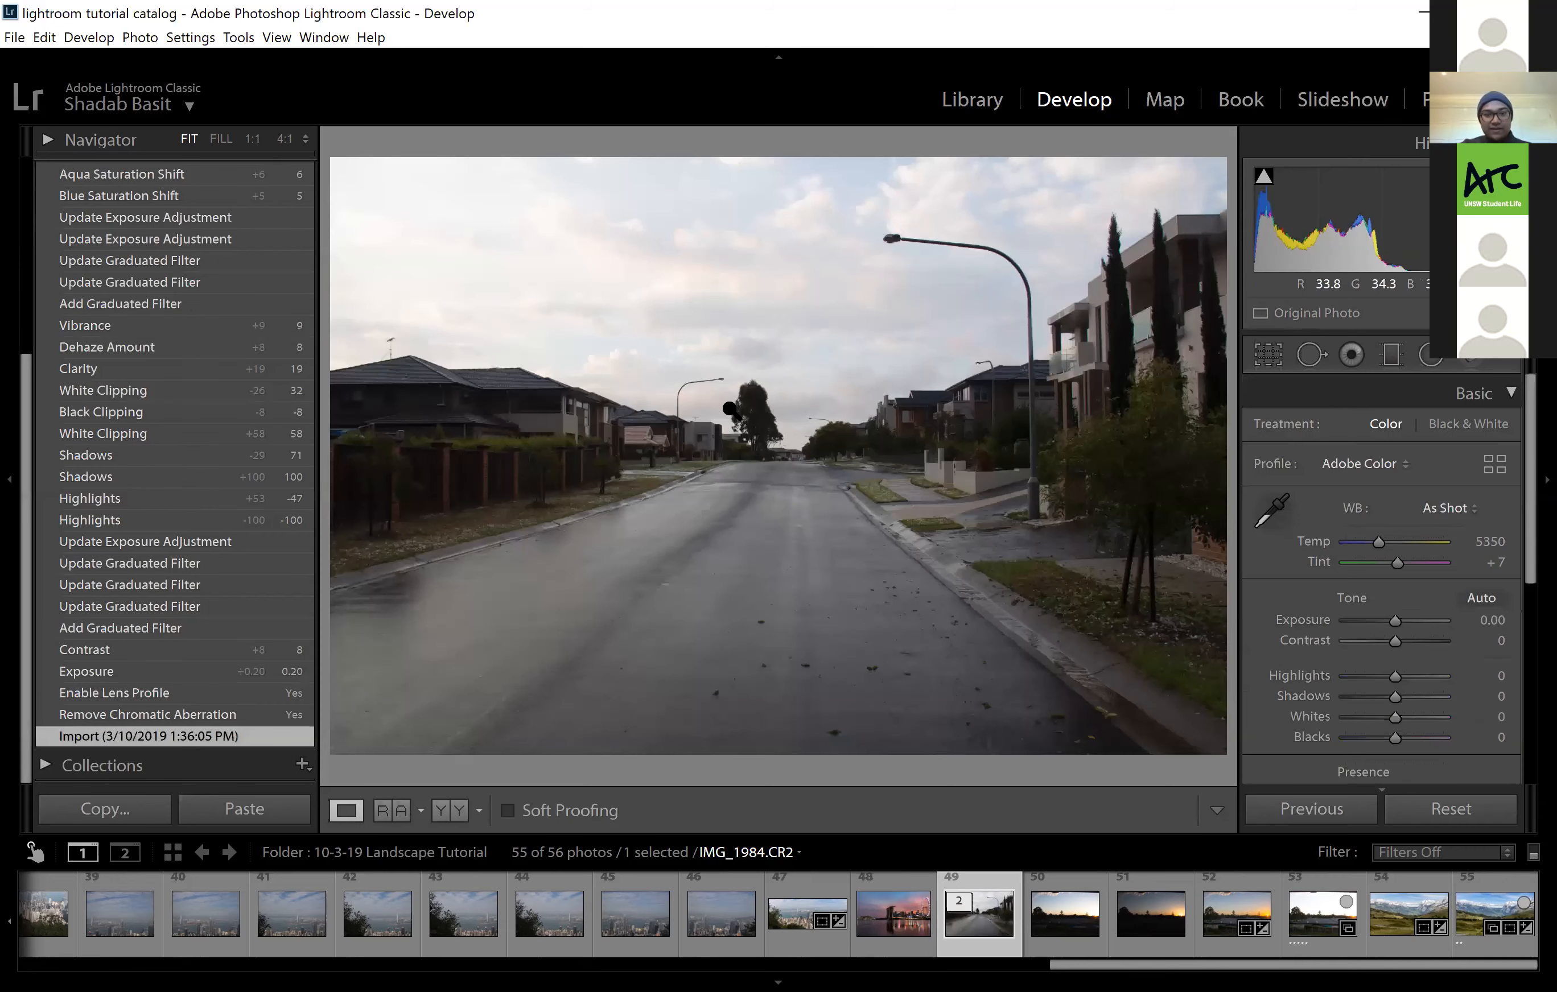
Enable the lens profile corrections for the street photo, toggling them and the chromatic aberration removal to compare their effects
scroll(1355, 532, down, 1)
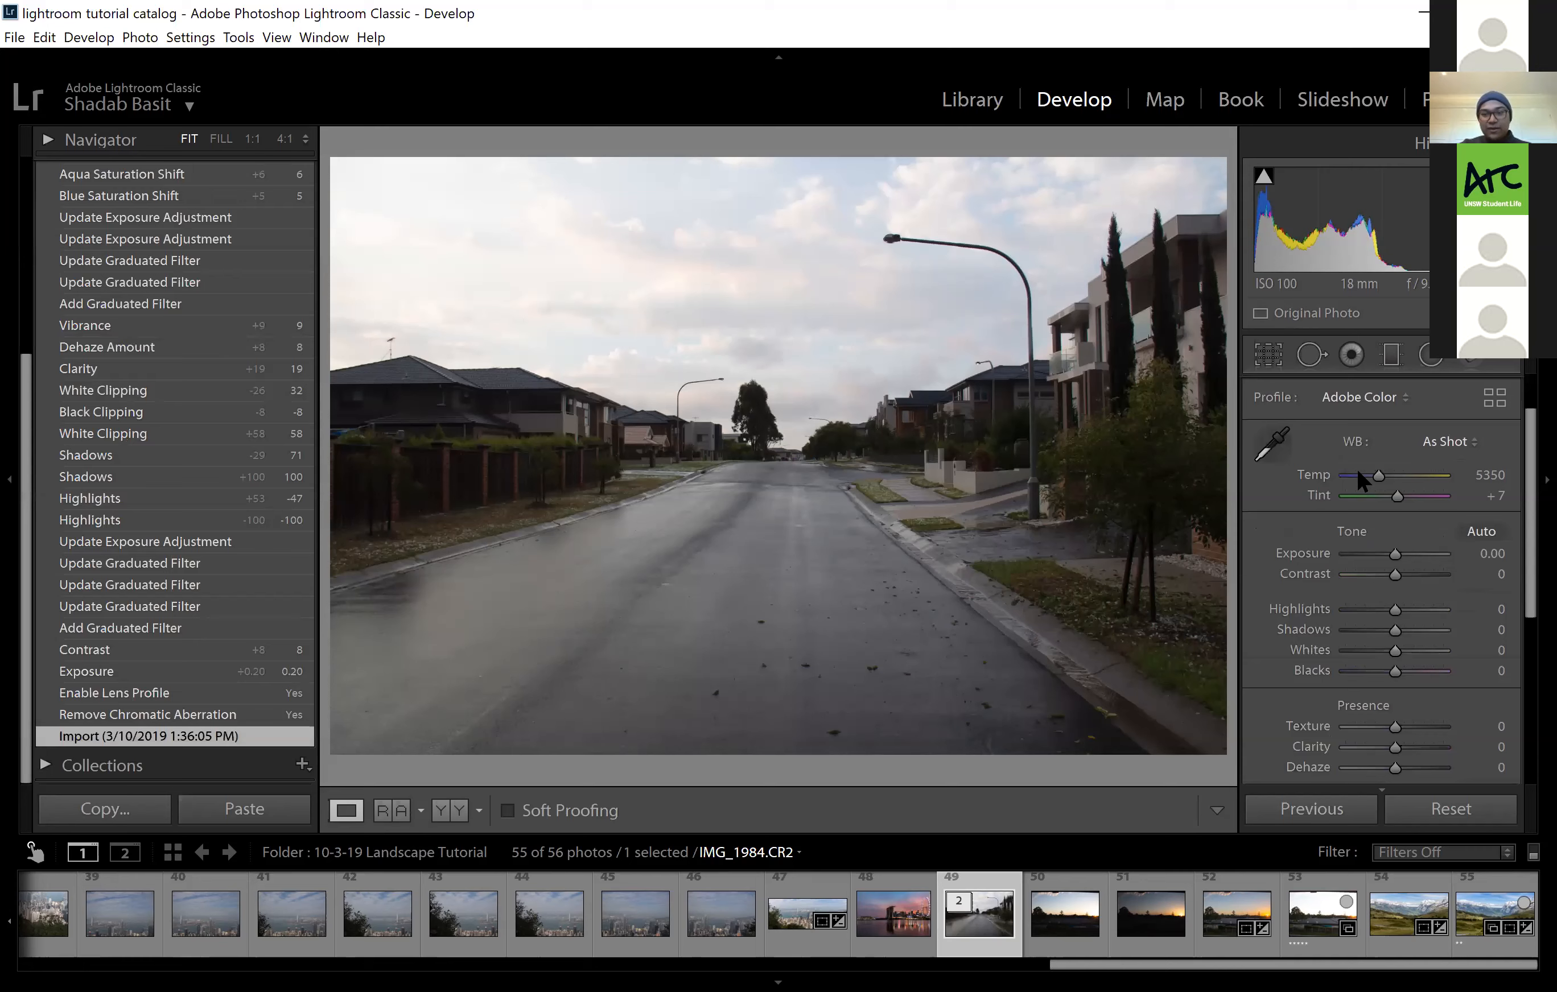
scroll(1361, 470, down, 5)
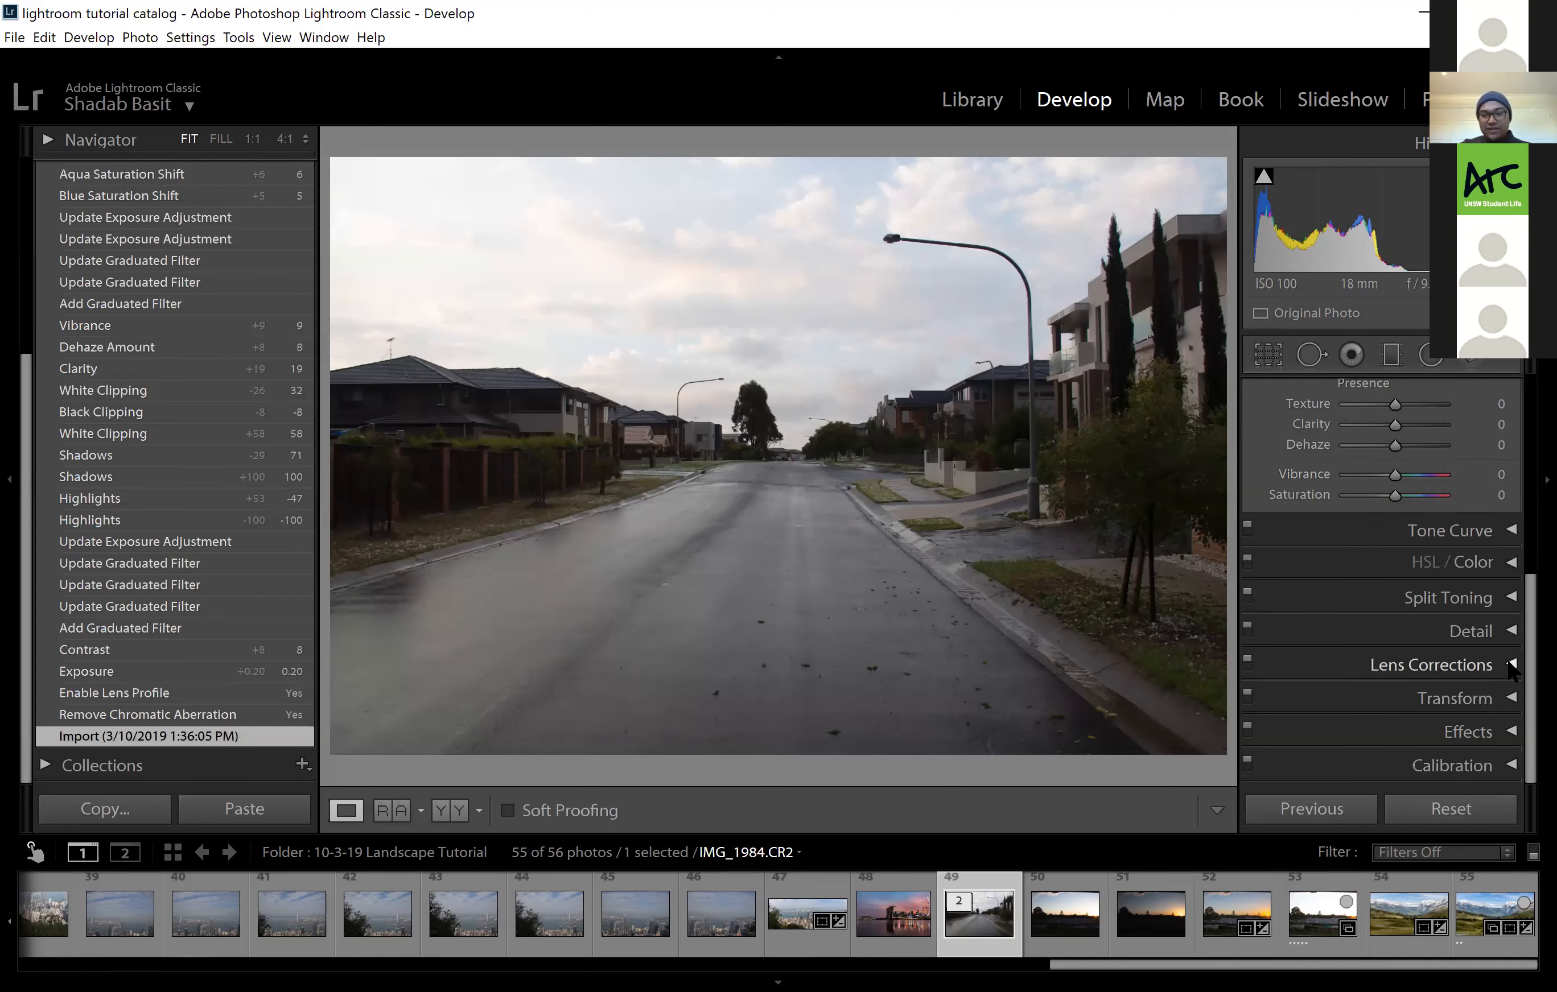
click(1505, 664)
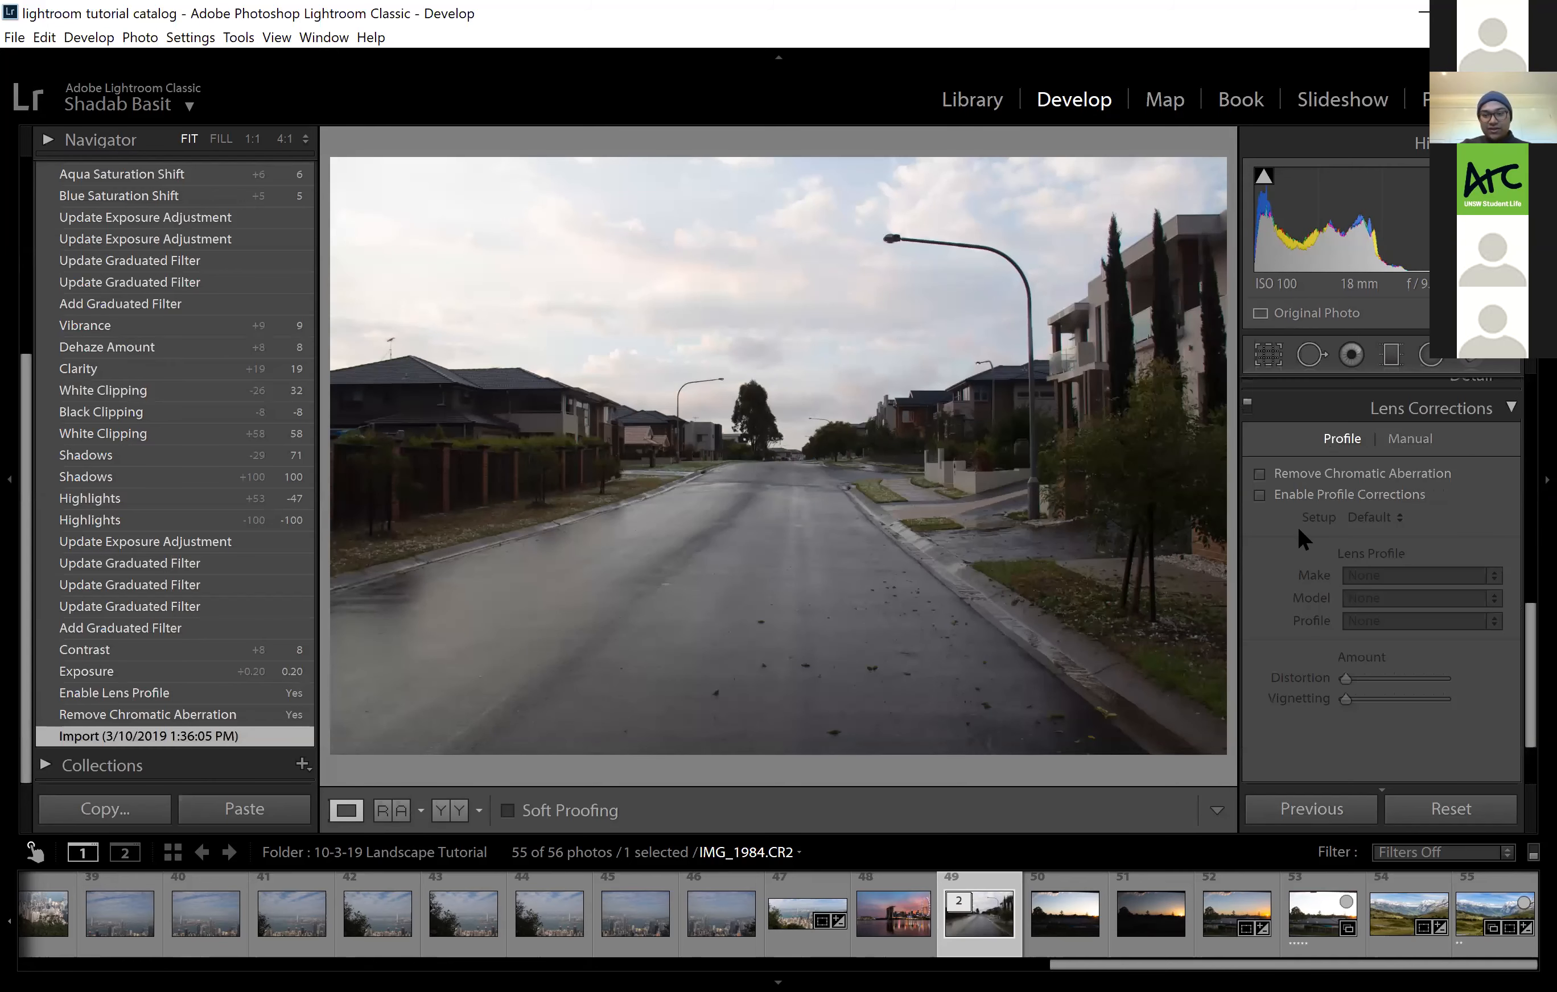
click(1259, 495)
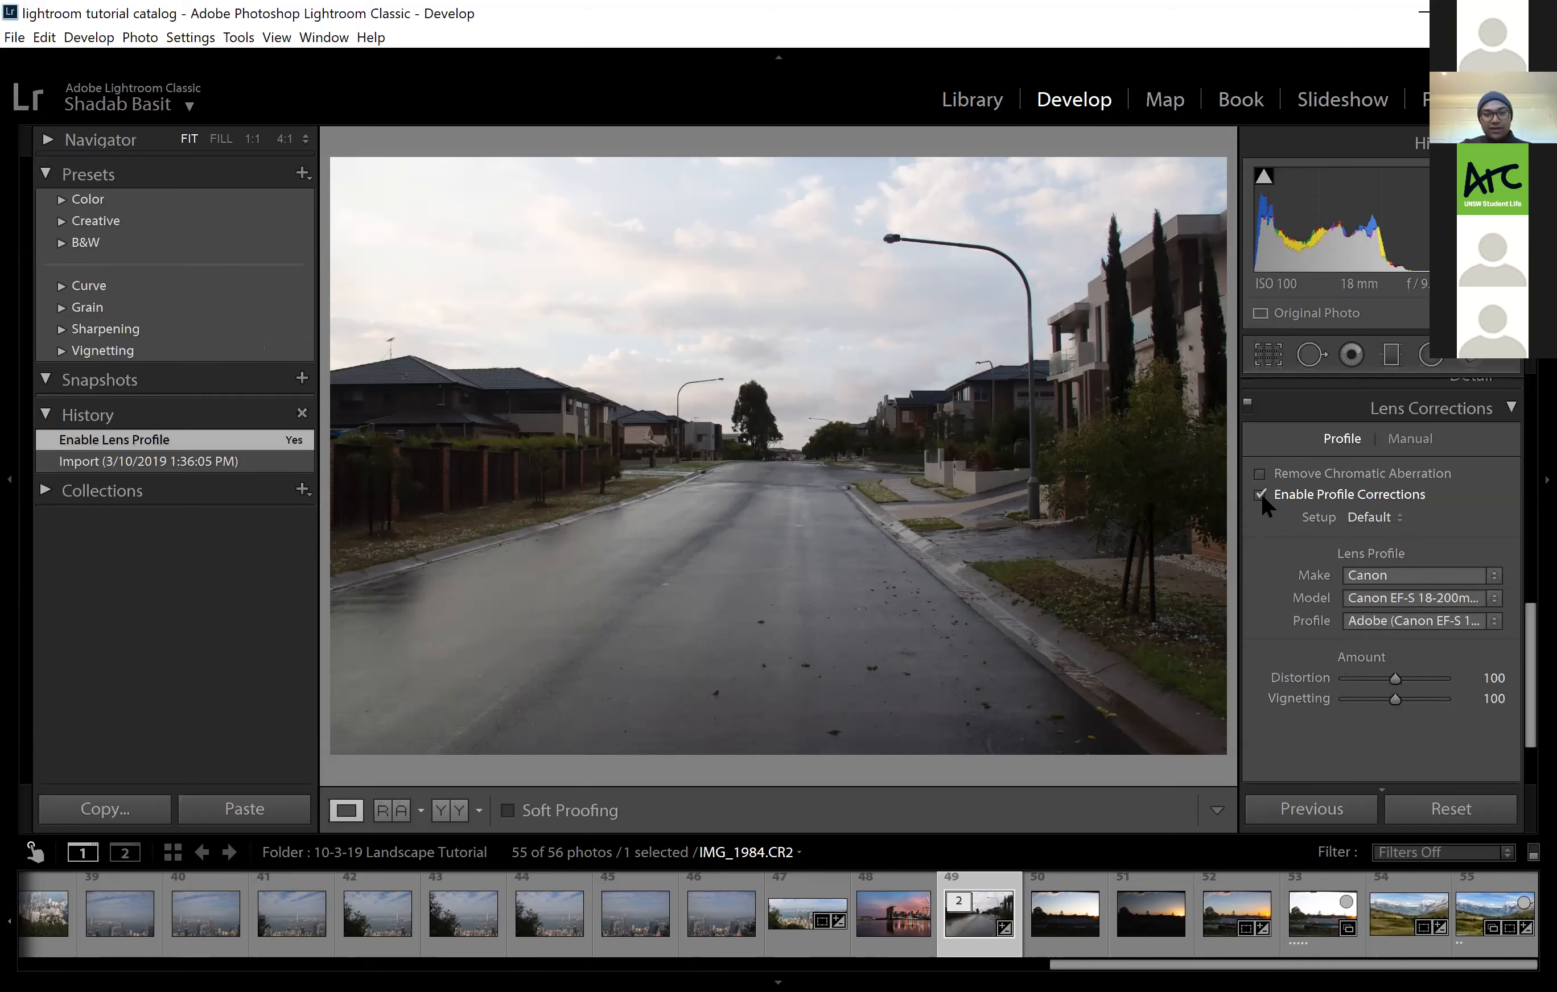
click(1260, 495)
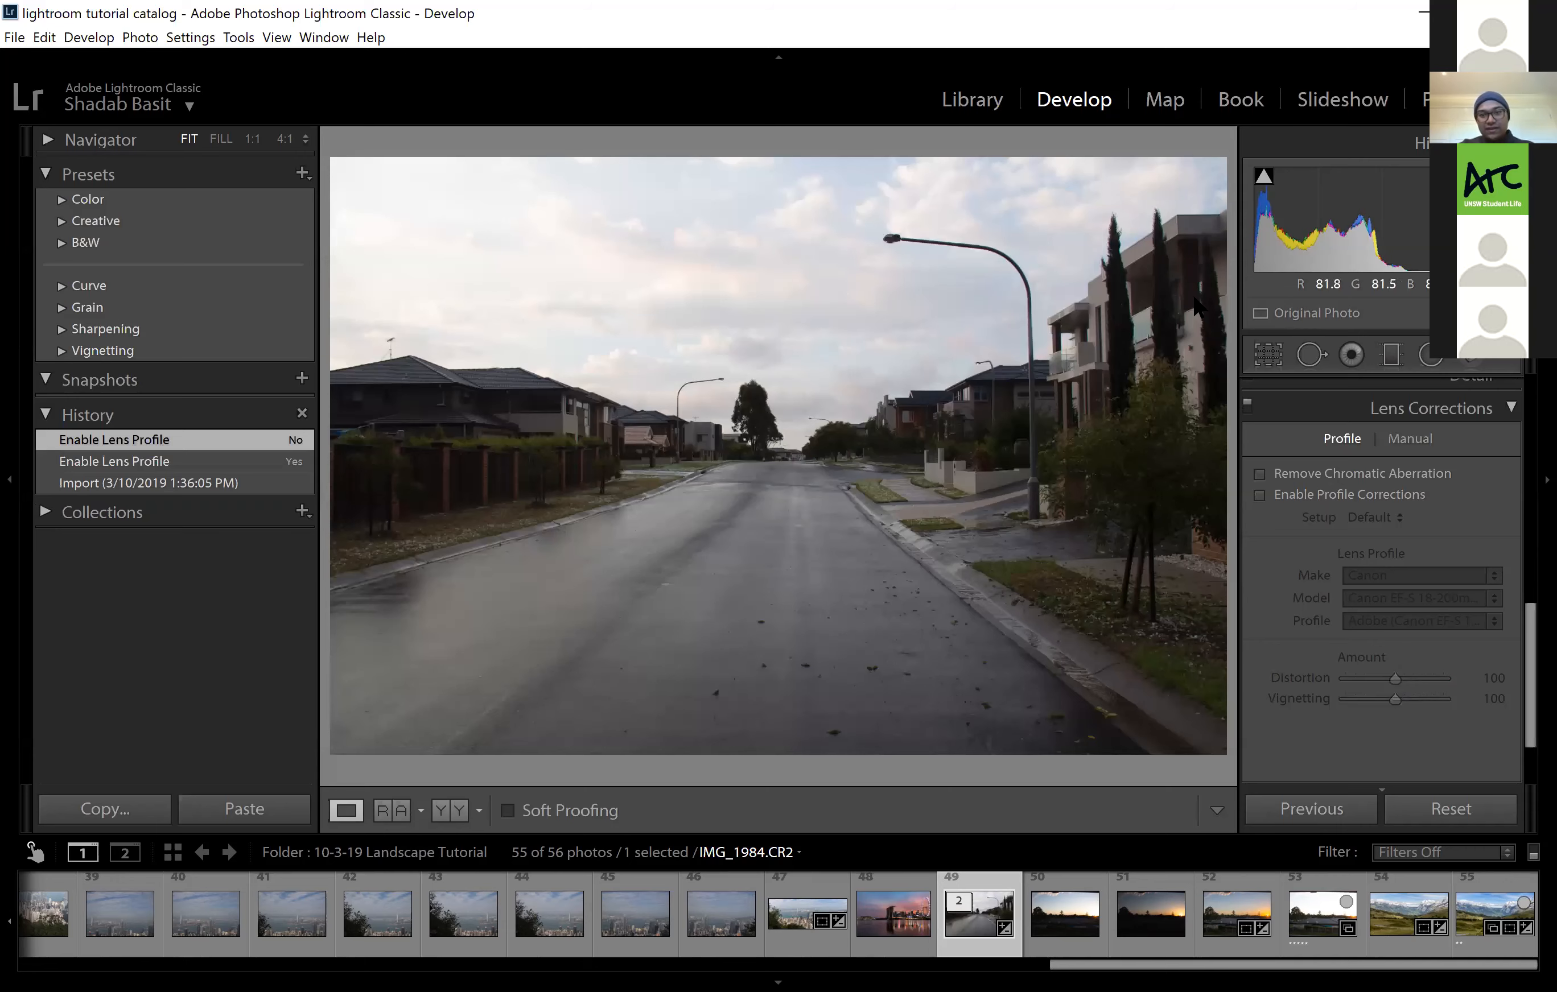
click(1257, 475)
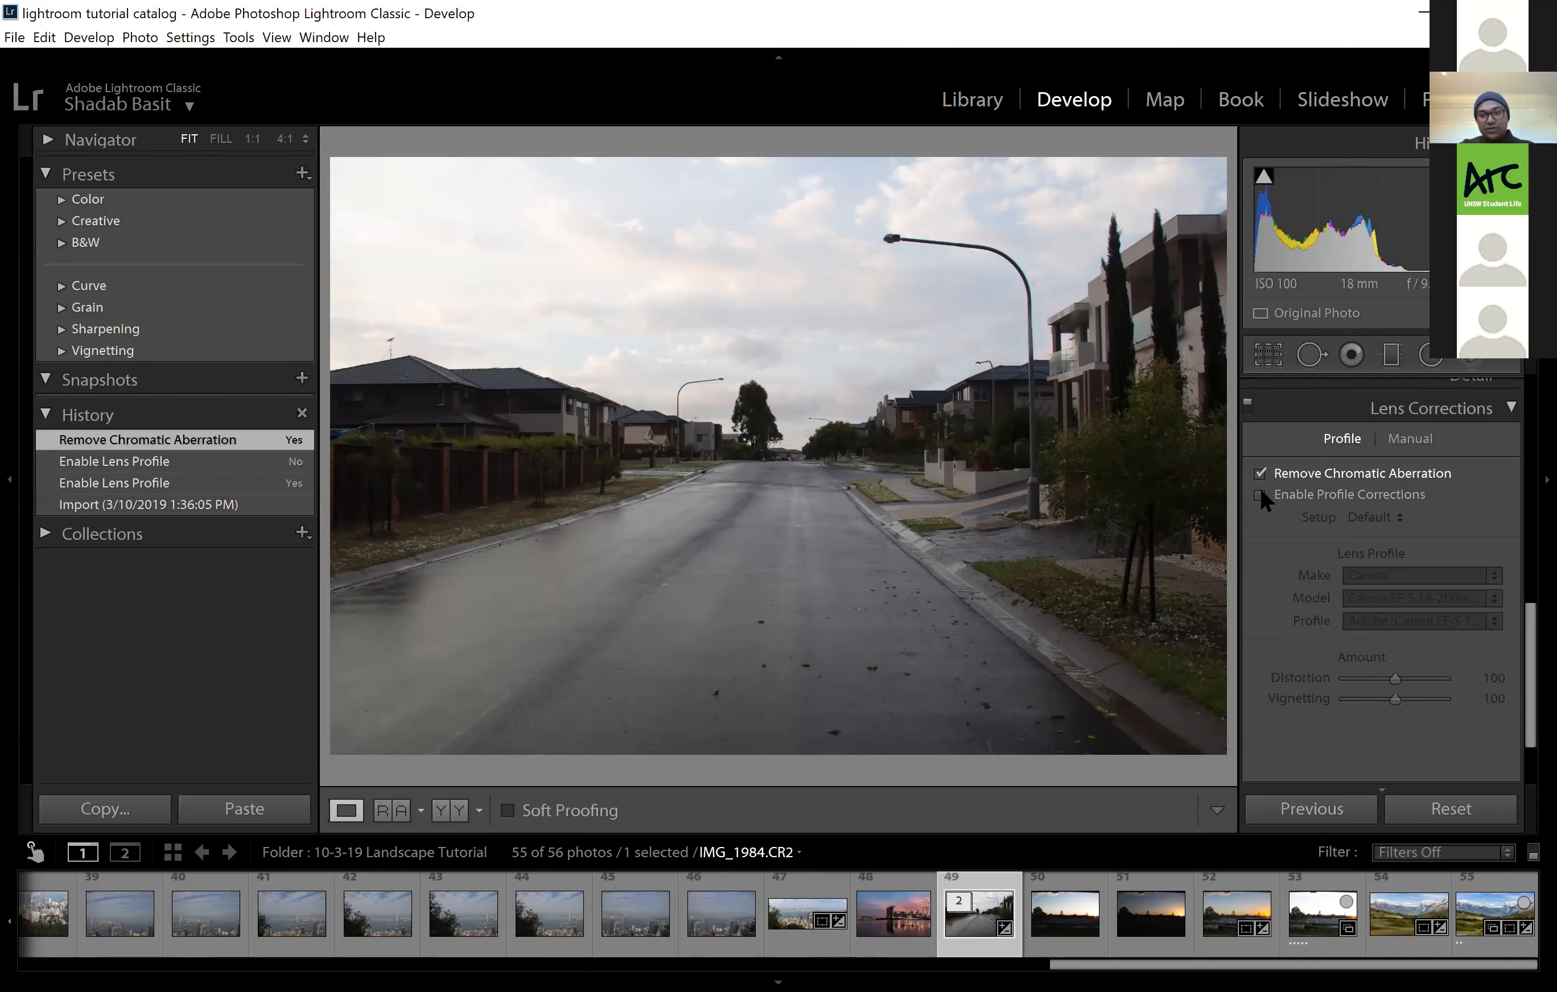
click(1258, 474)
click(1259, 495)
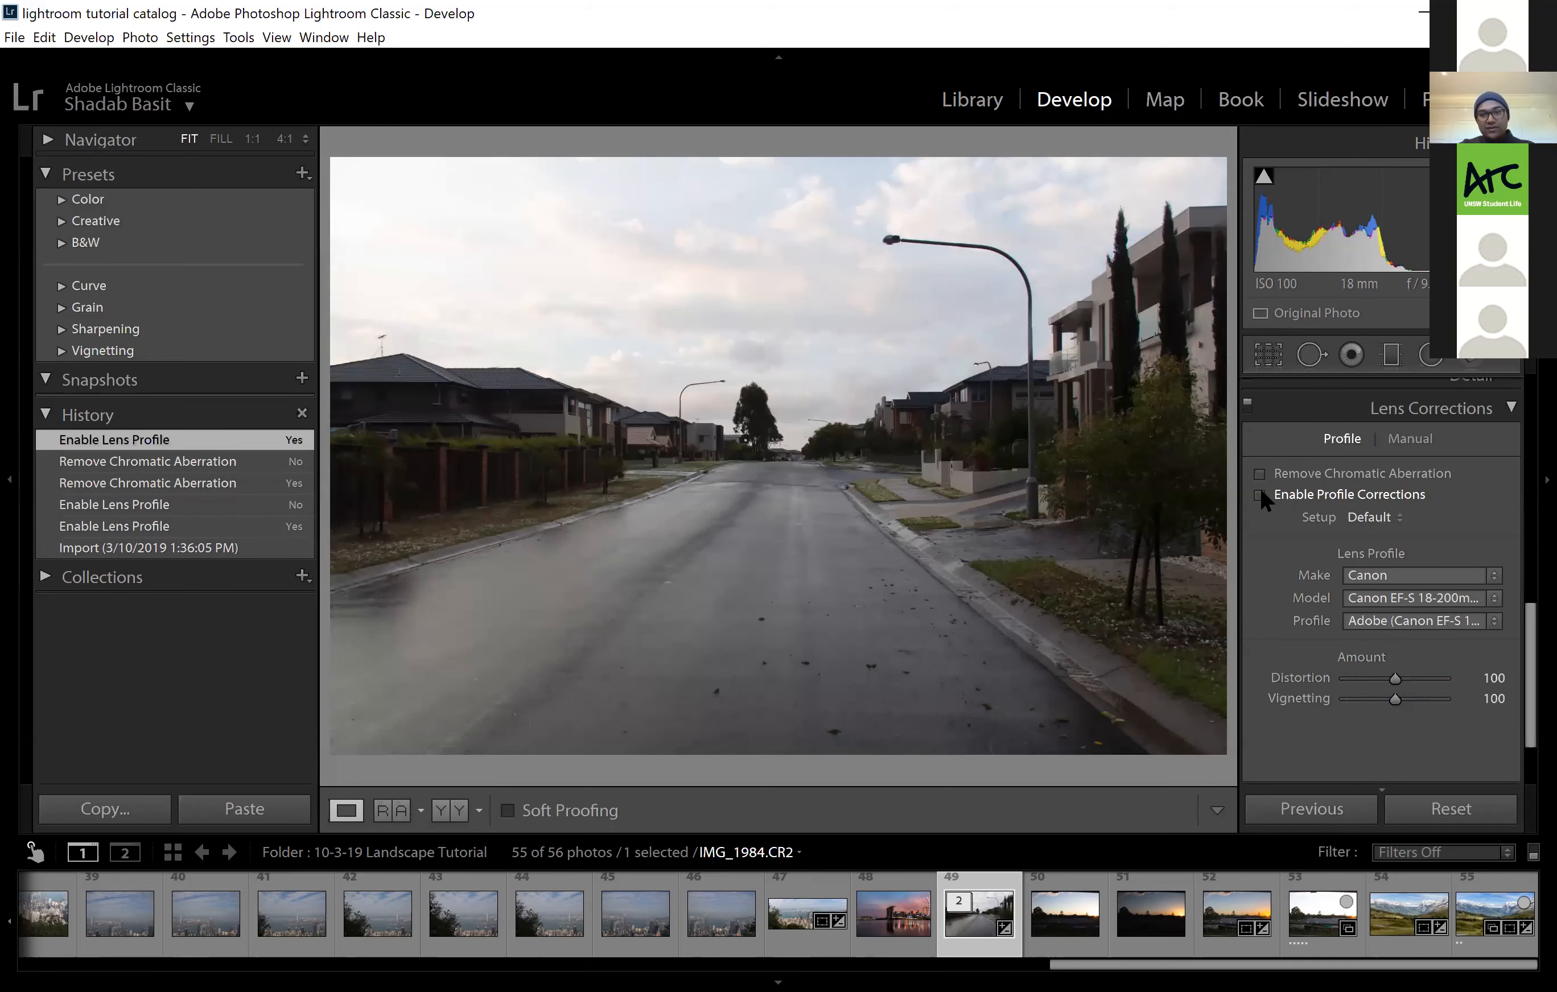
click(1259, 492)
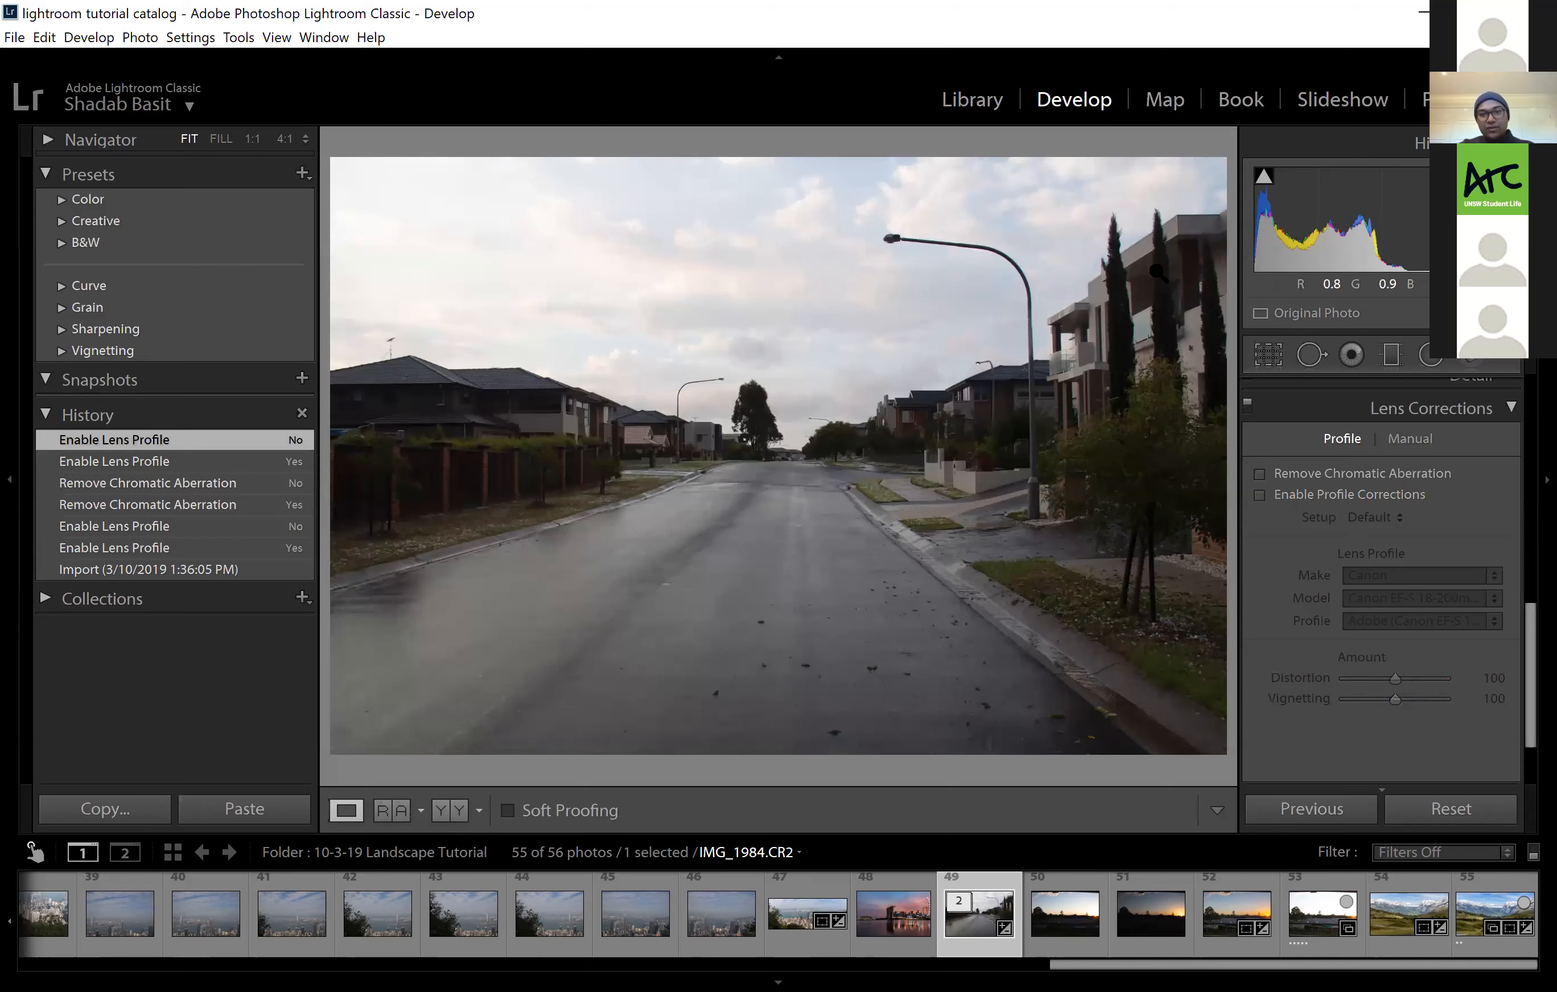
click(1258, 494)
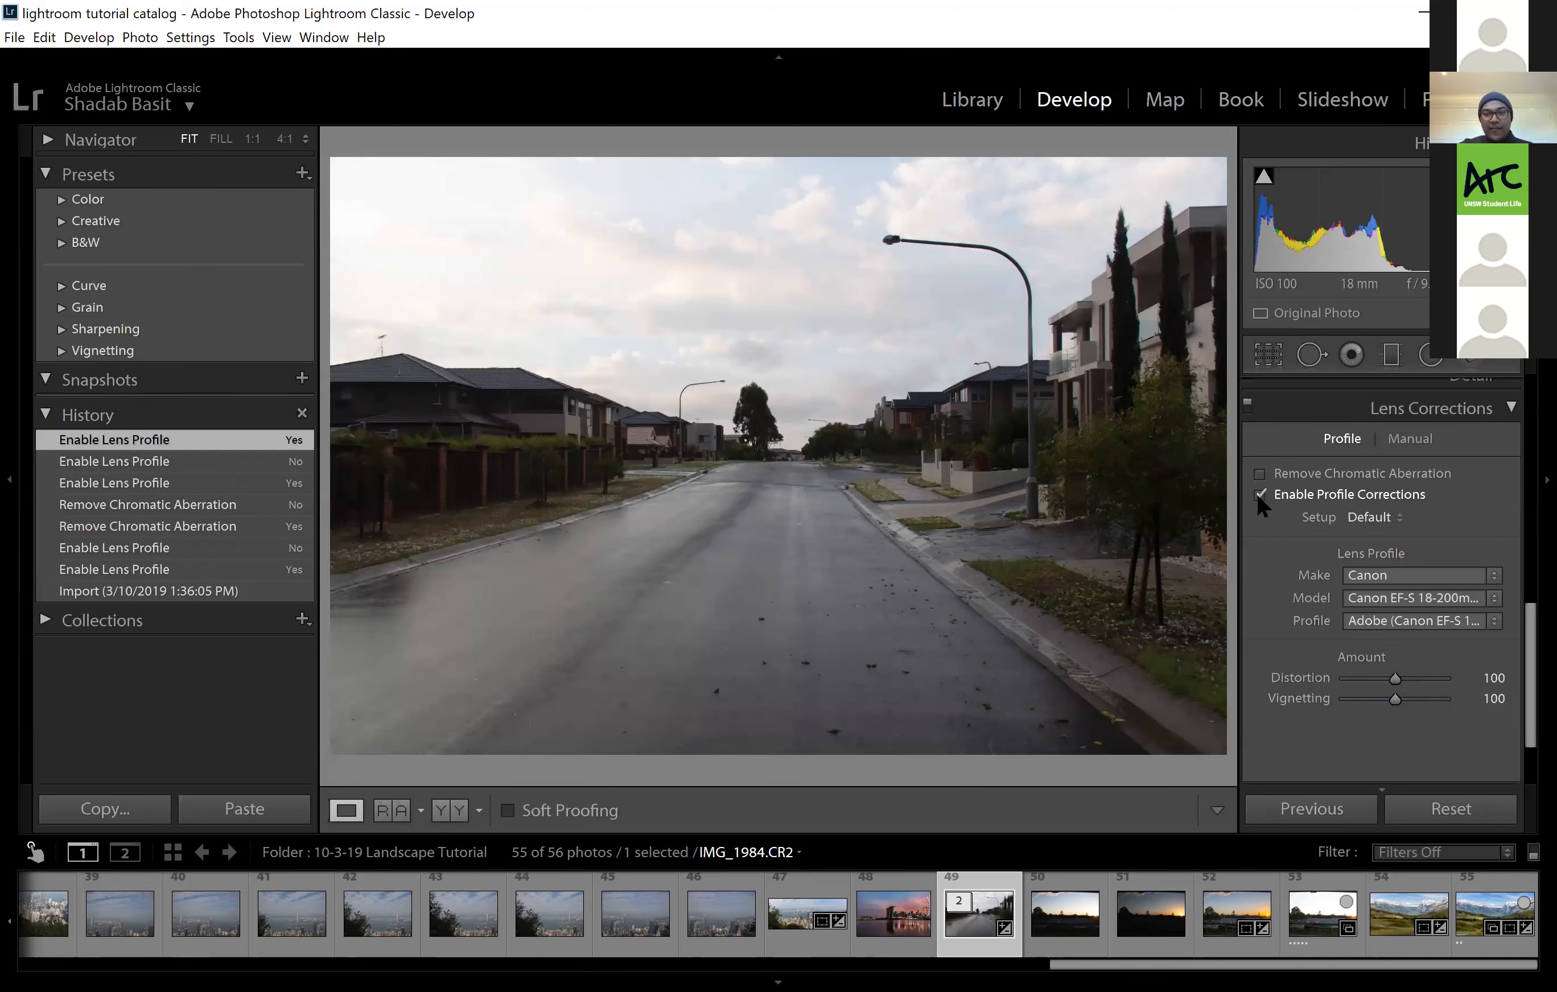
Zoom in on the house columns and turn on chromatic aberration removal, comparing the color fringes with it off and on
click(1073, 351)
drag(1073, 352, 698, 281)
drag(670, 545, 681, 223)
drag(838, 477, 810, 236)
drag(678, 703, 846, 277)
drag(870, 571, 778, 752)
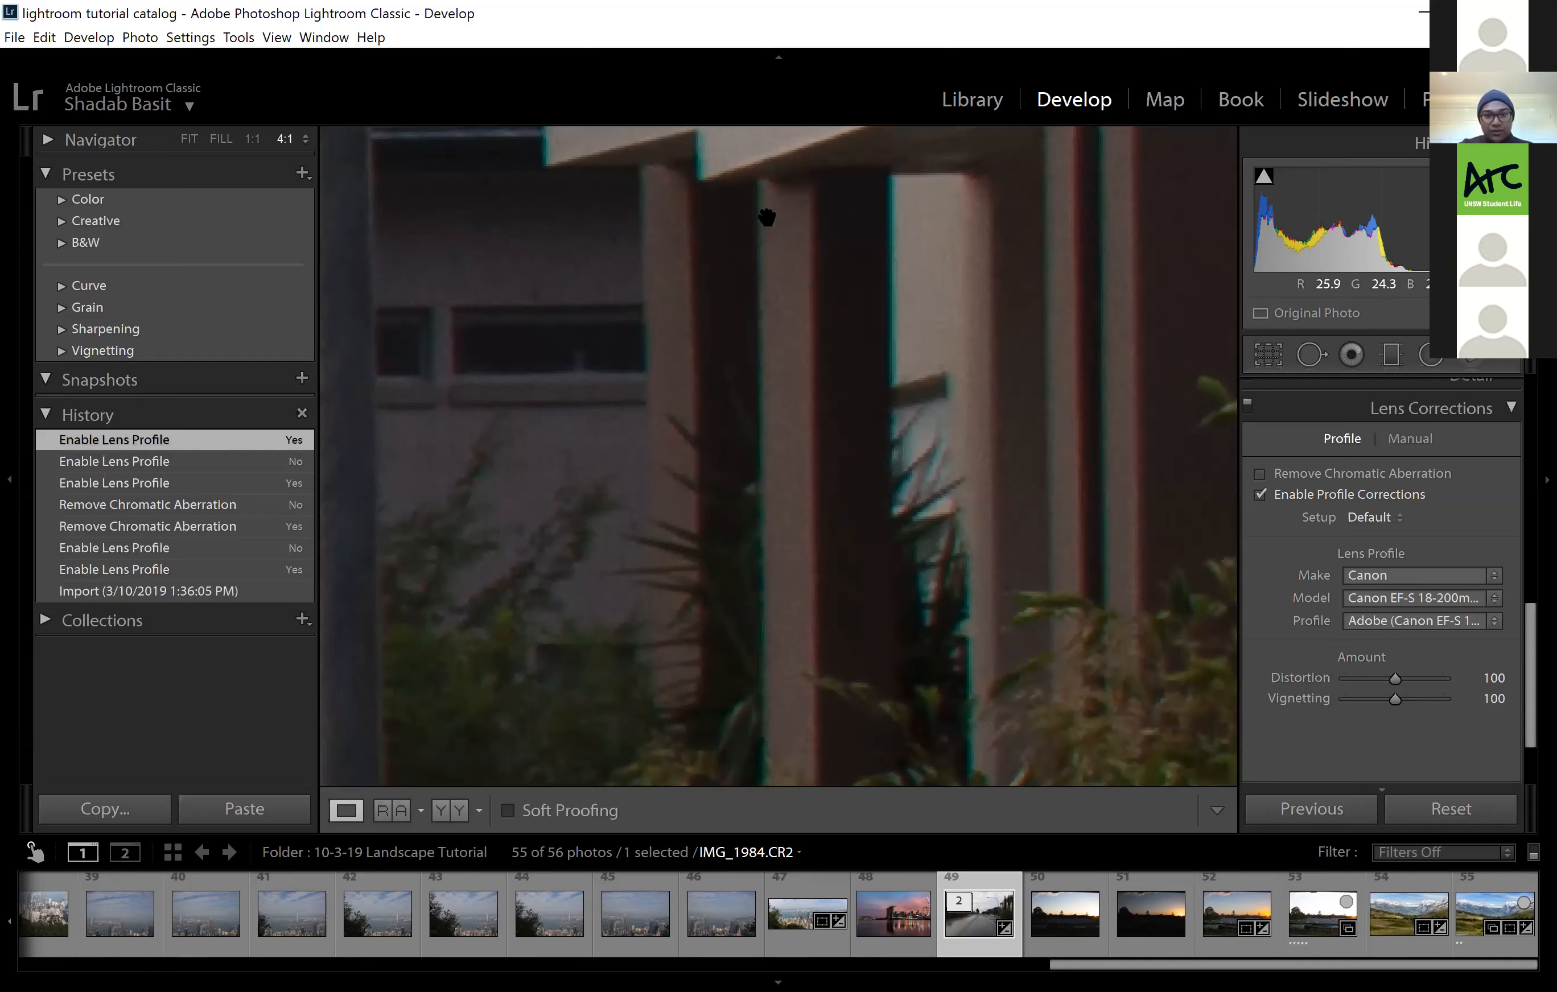
click(1260, 474)
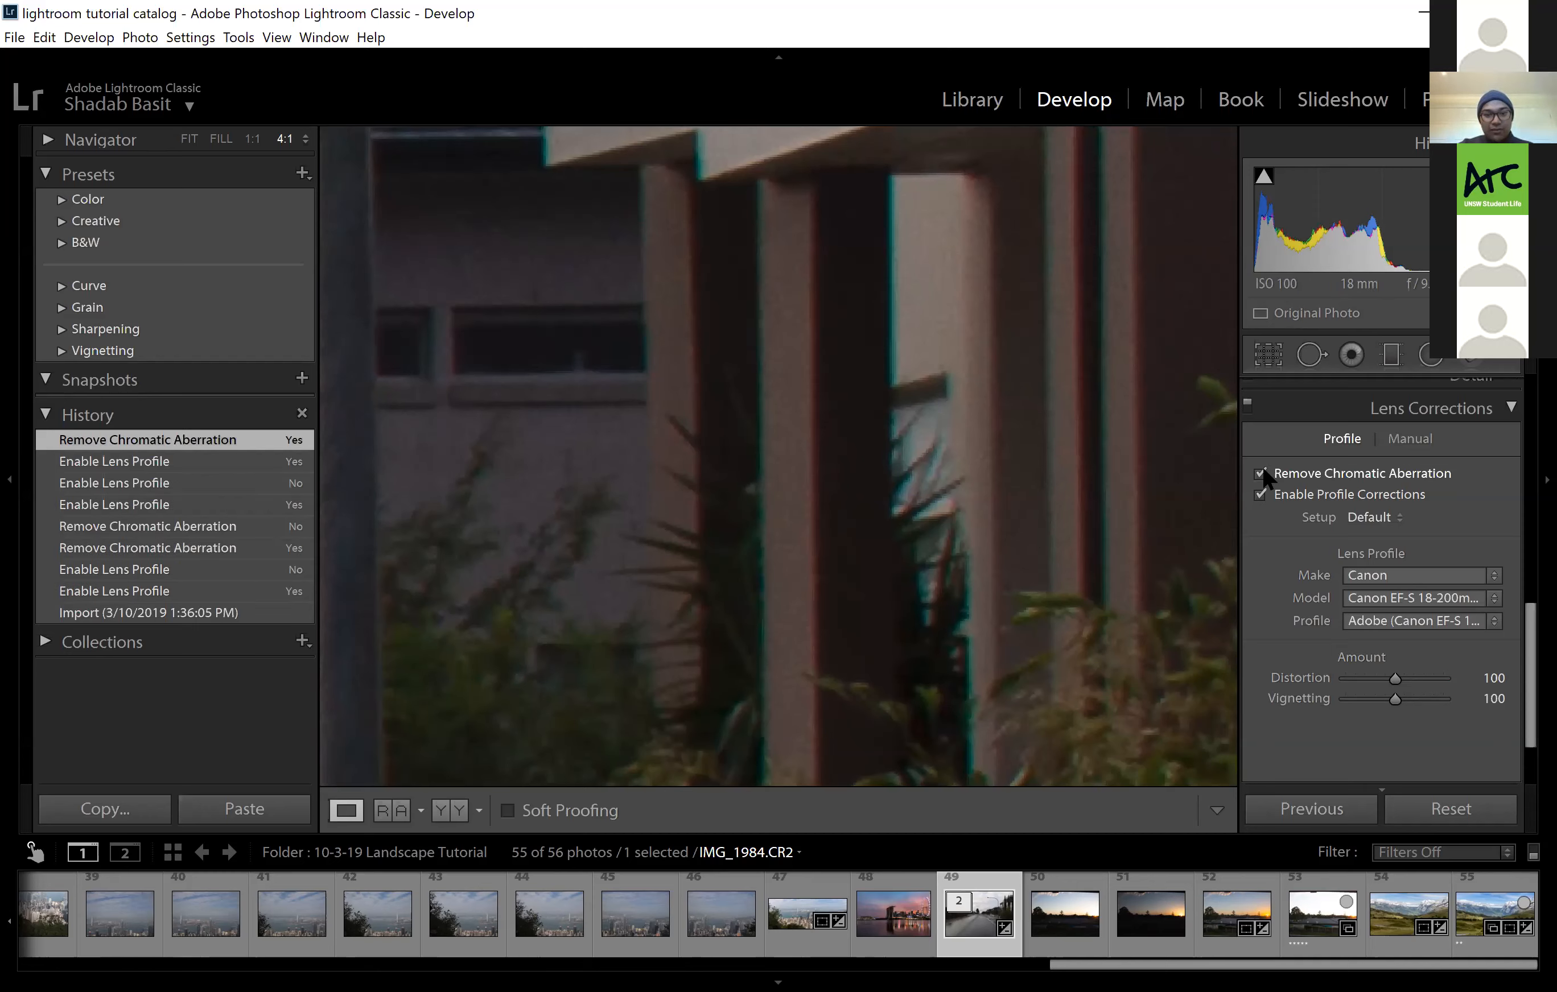
click(1260, 473)
drag(1050, 572, 1037, 402)
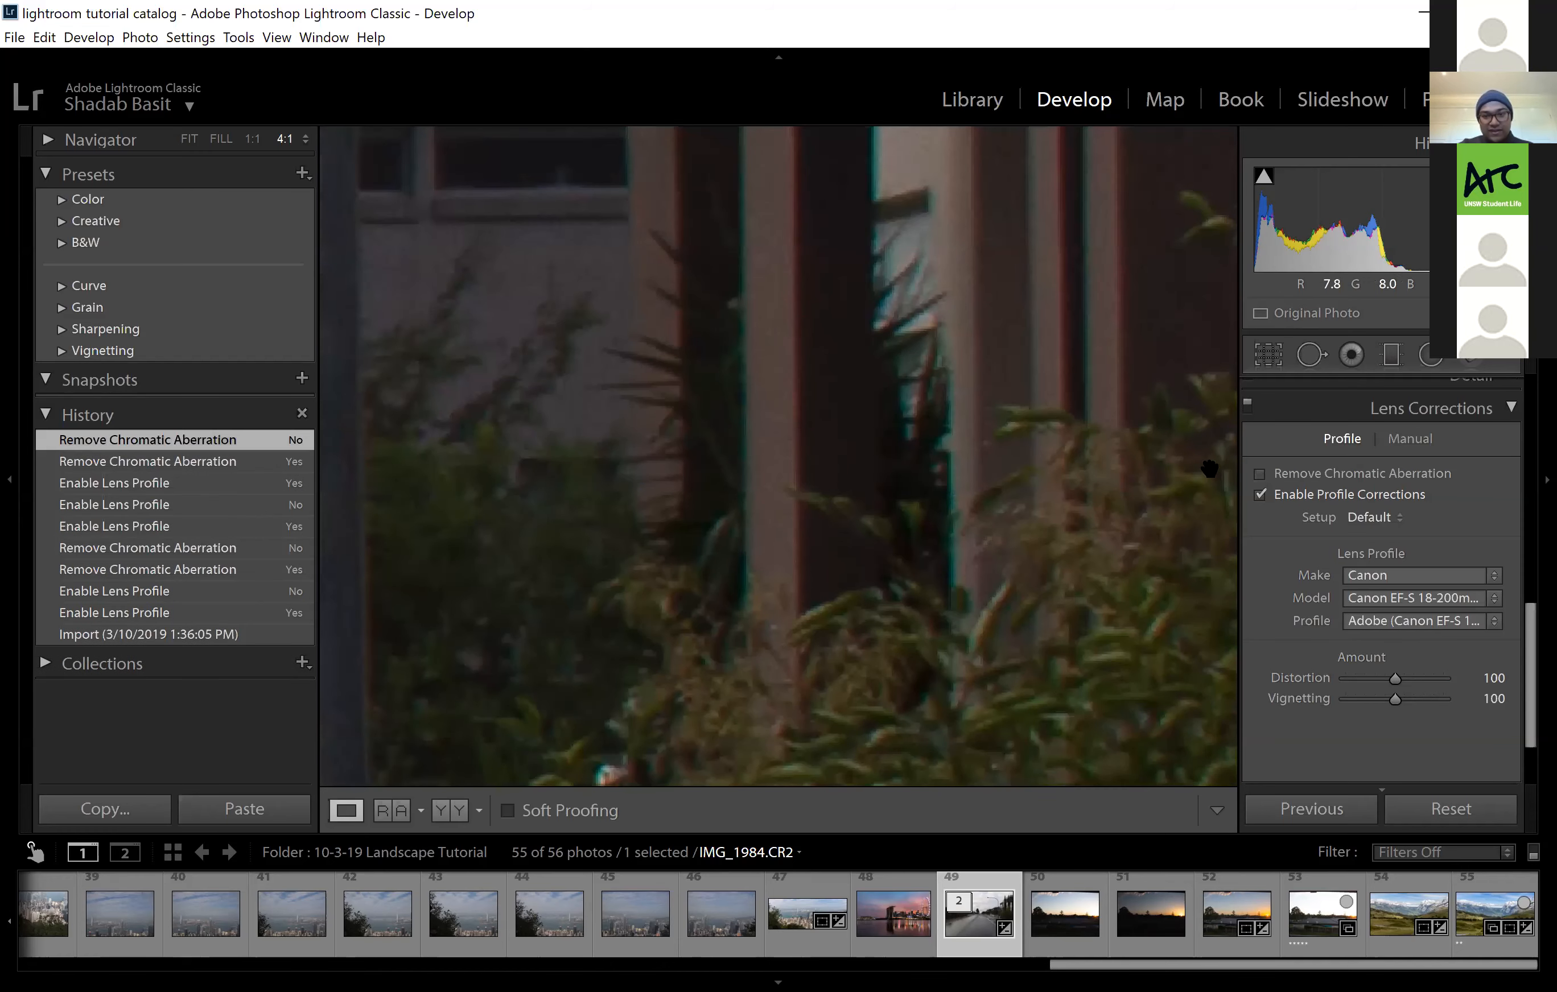
click(1259, 473)
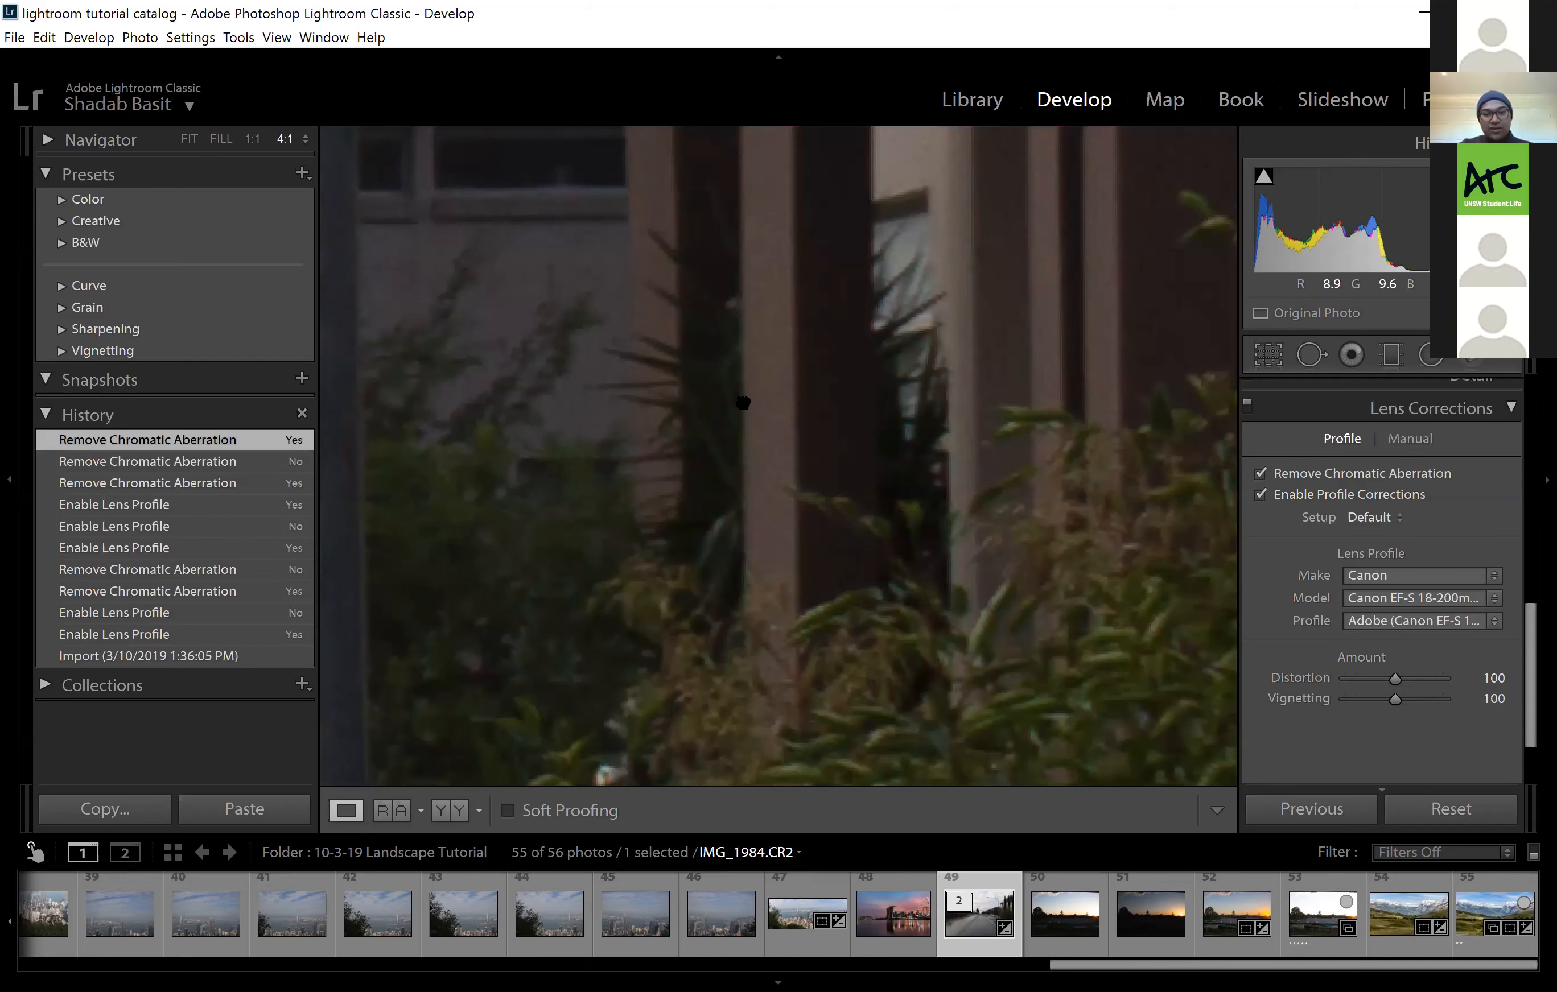
Compare the whole street photo with the lens profile corrections off and on, leaving them enabled
click(961, 404)
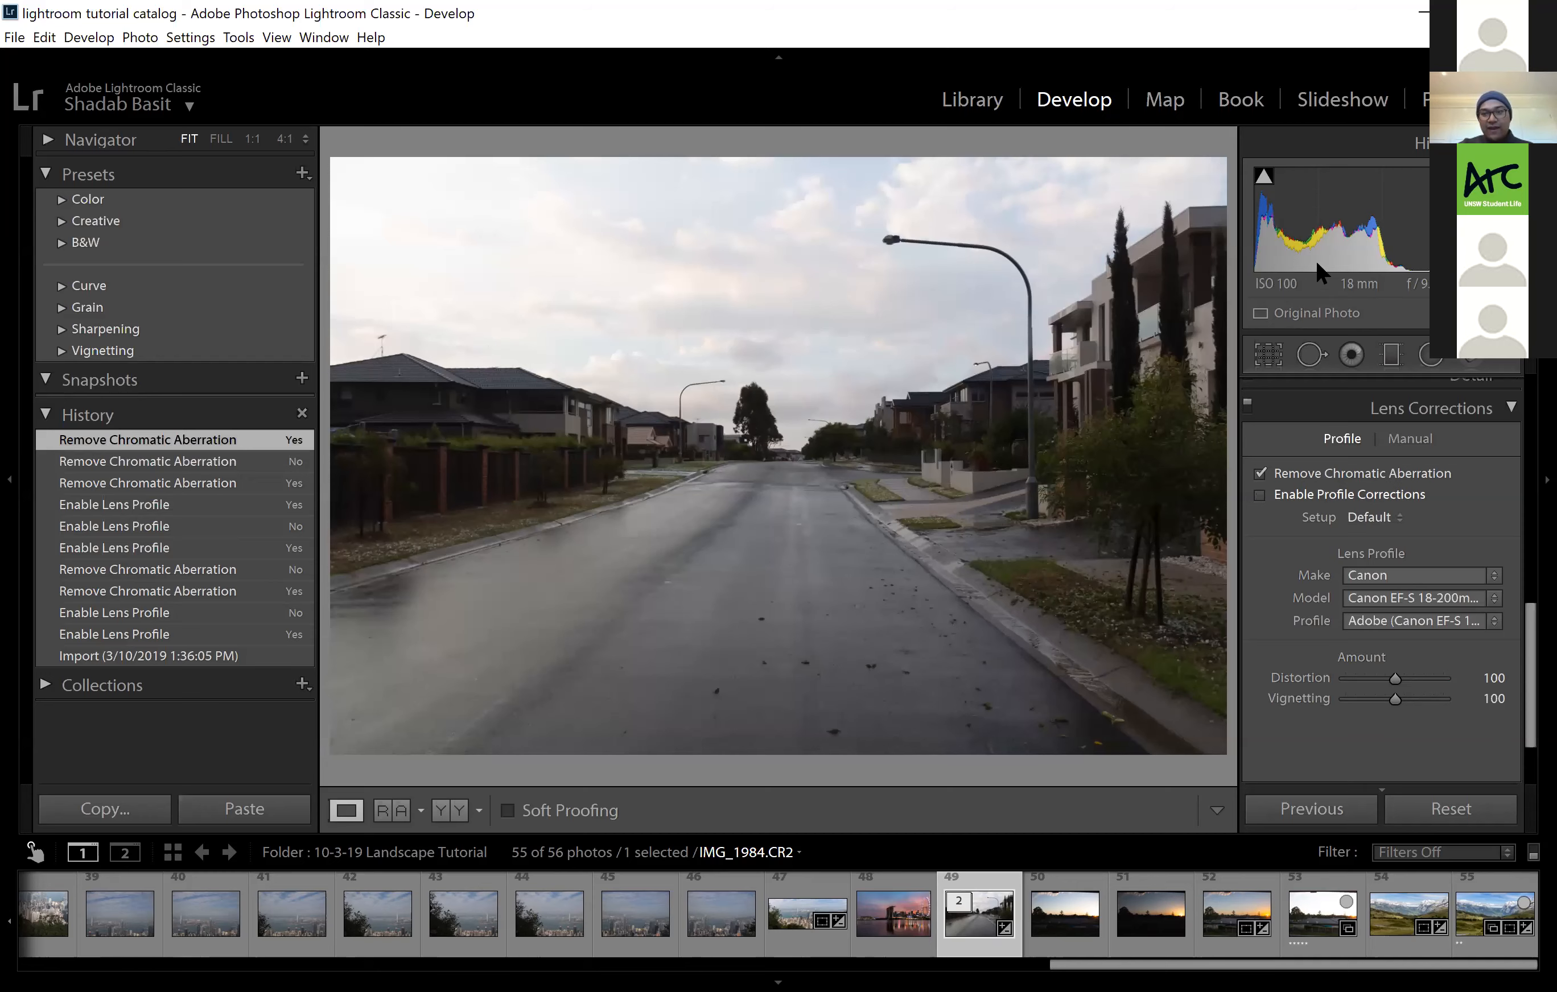
click(1259, 495)
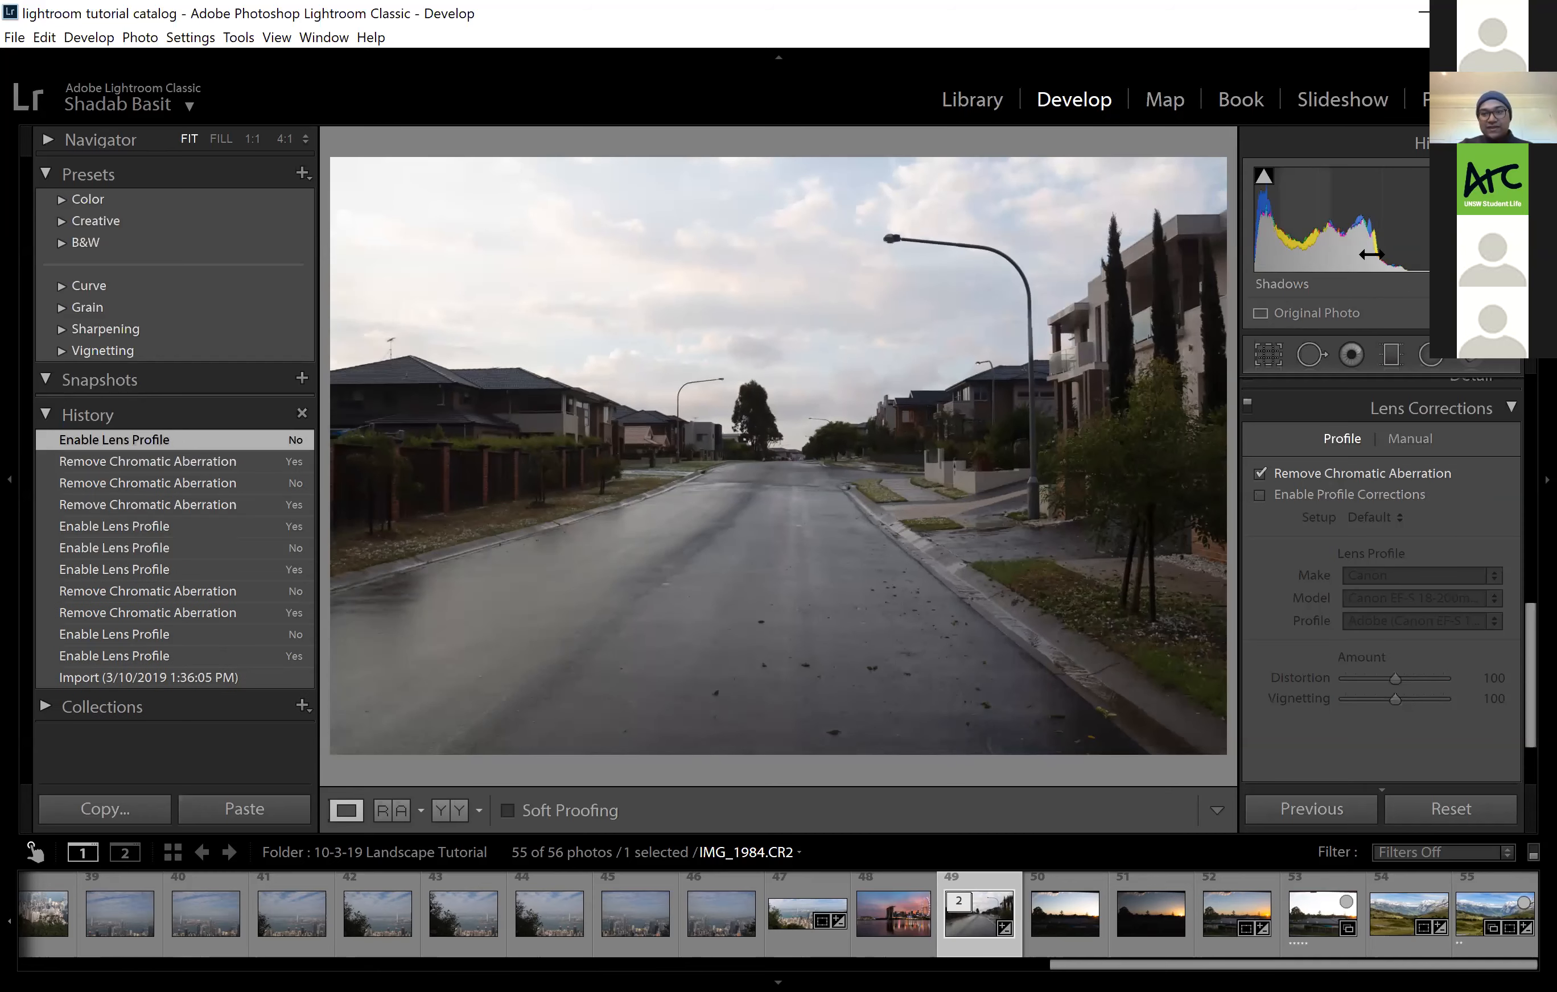
click(1260, 495)
Try the Auto white balance on the street photo and set it back to As Shot
scroll(1413, 592, up, 3)
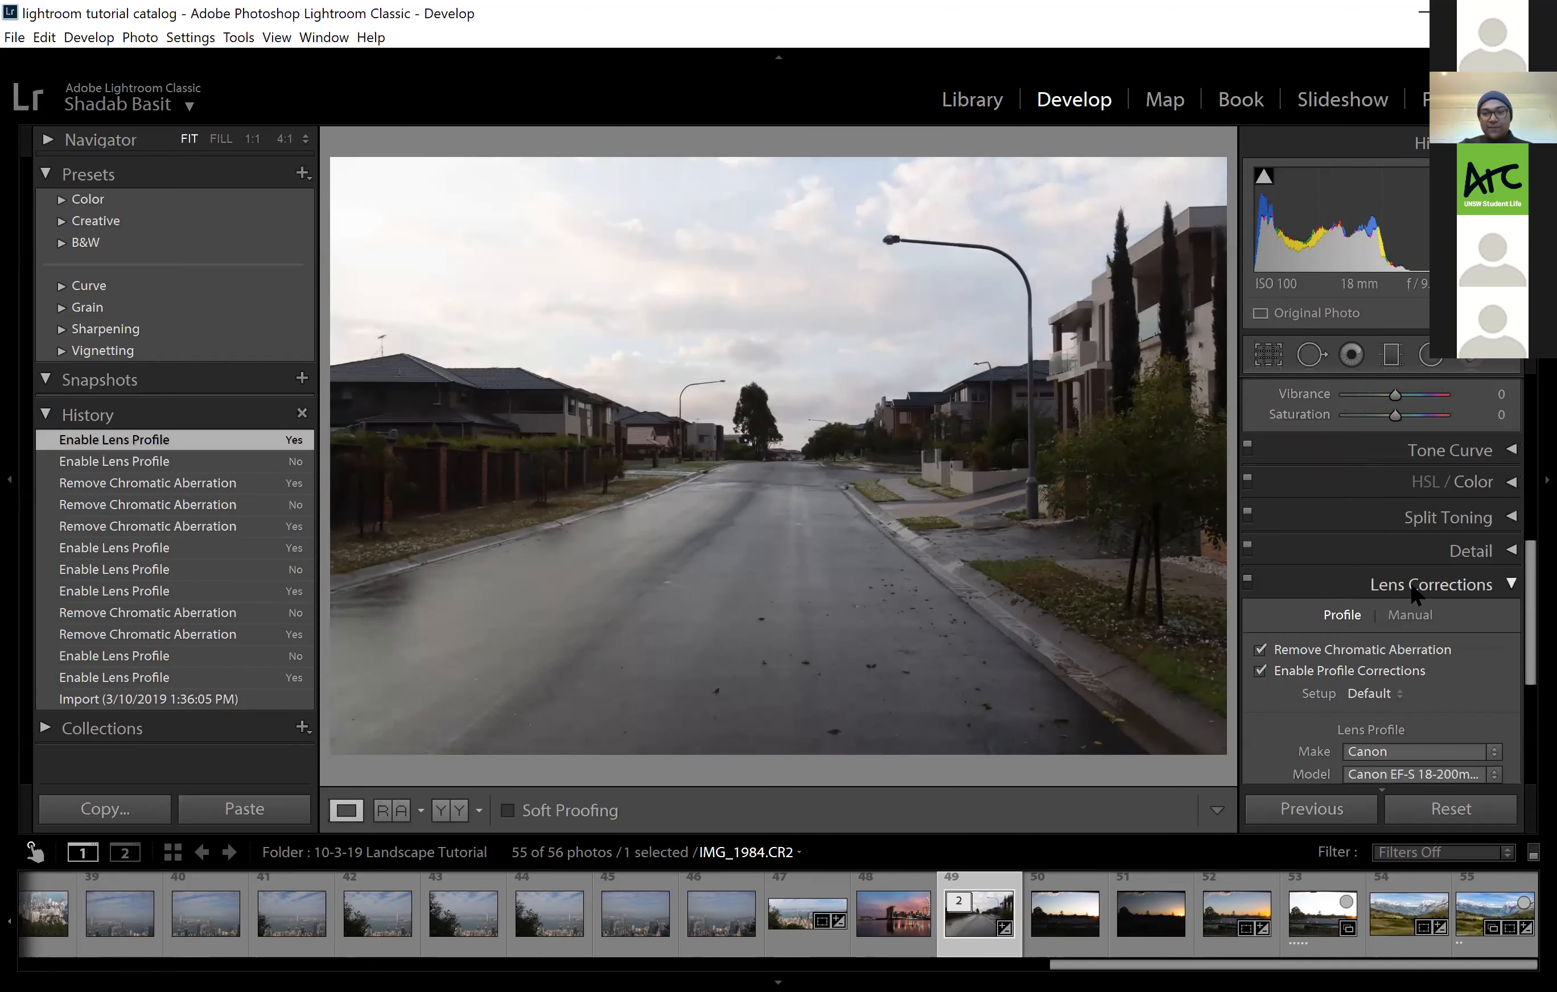
scroll(1411, 587, up, 10)
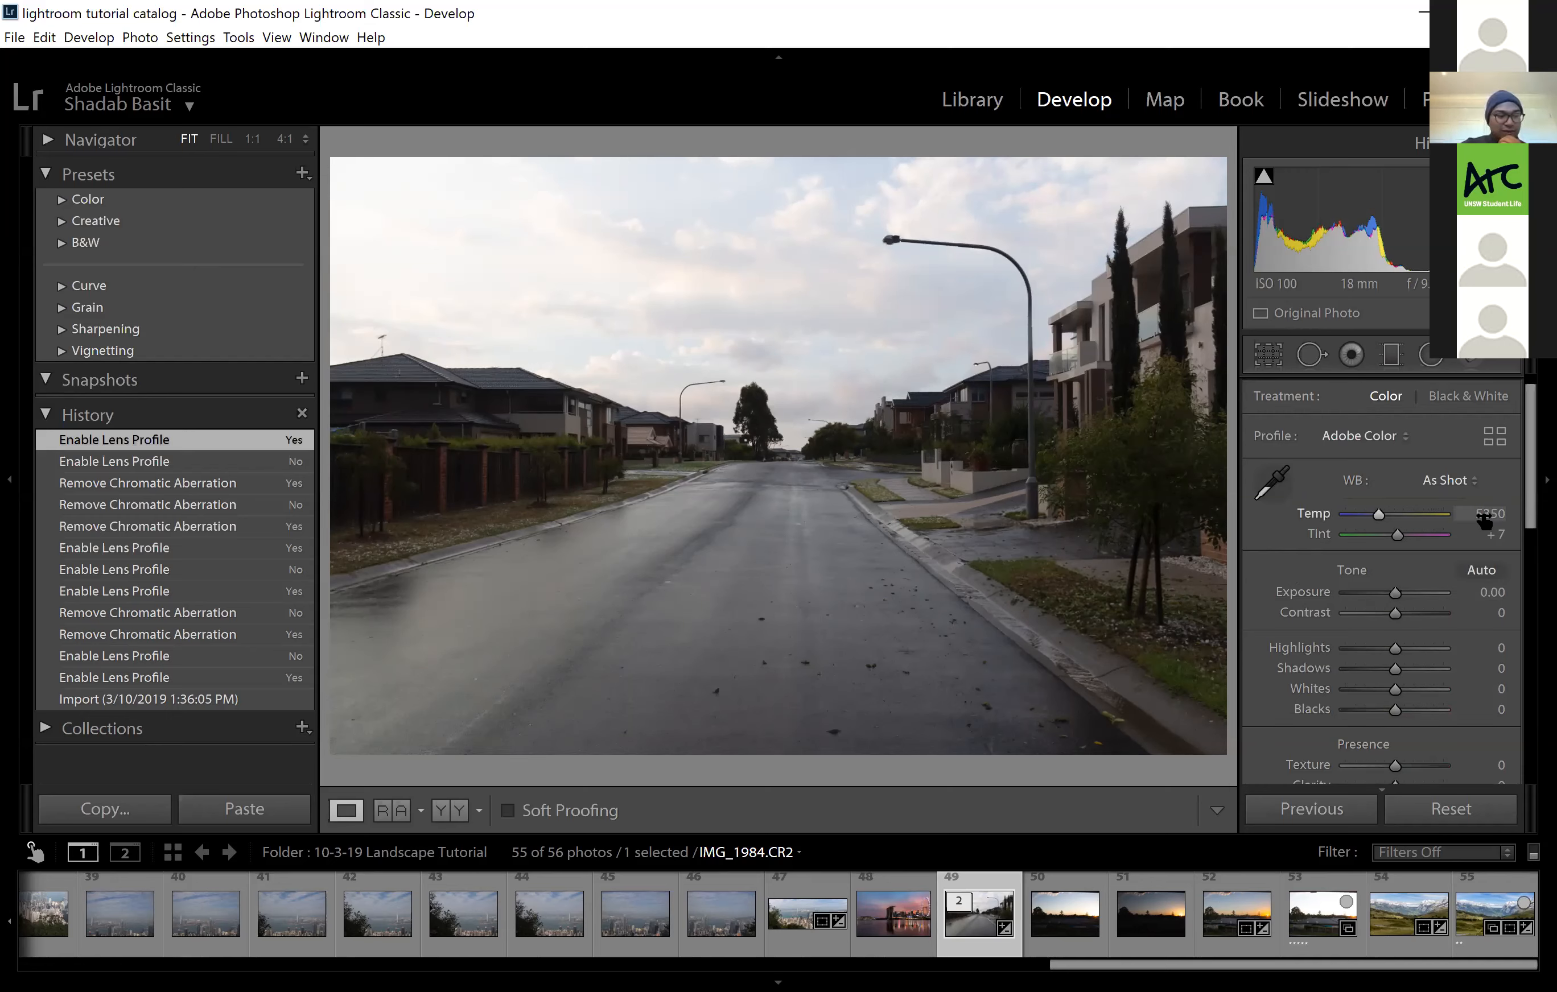
click(1456, 481)
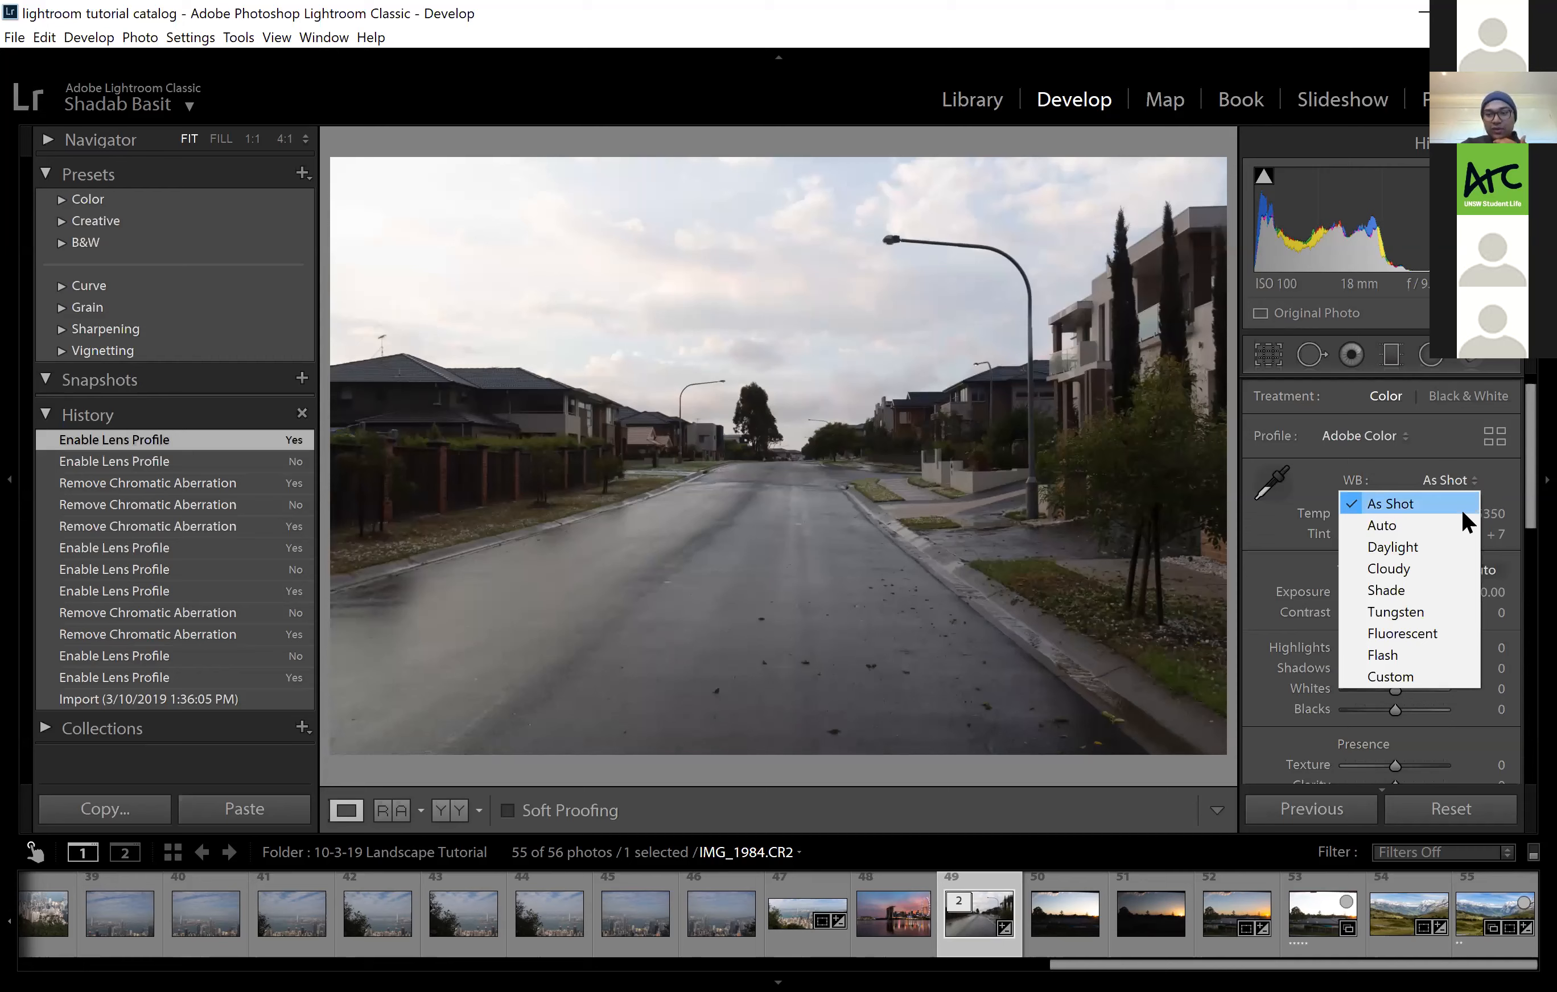
click(1459, 525)
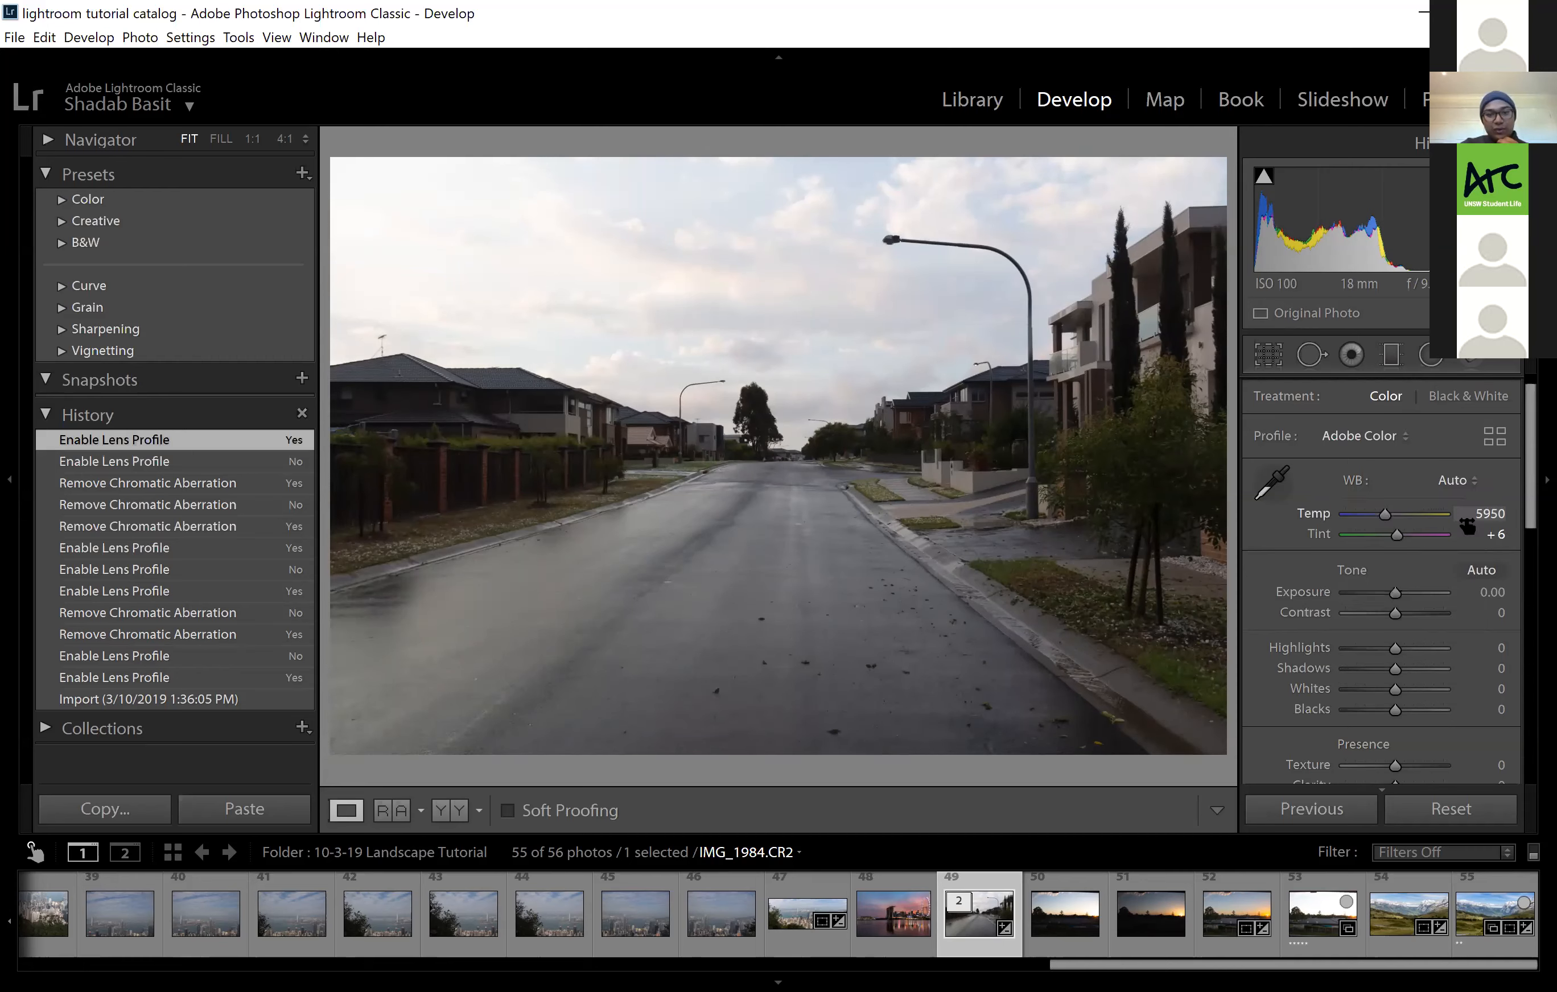
click(1458, 484)
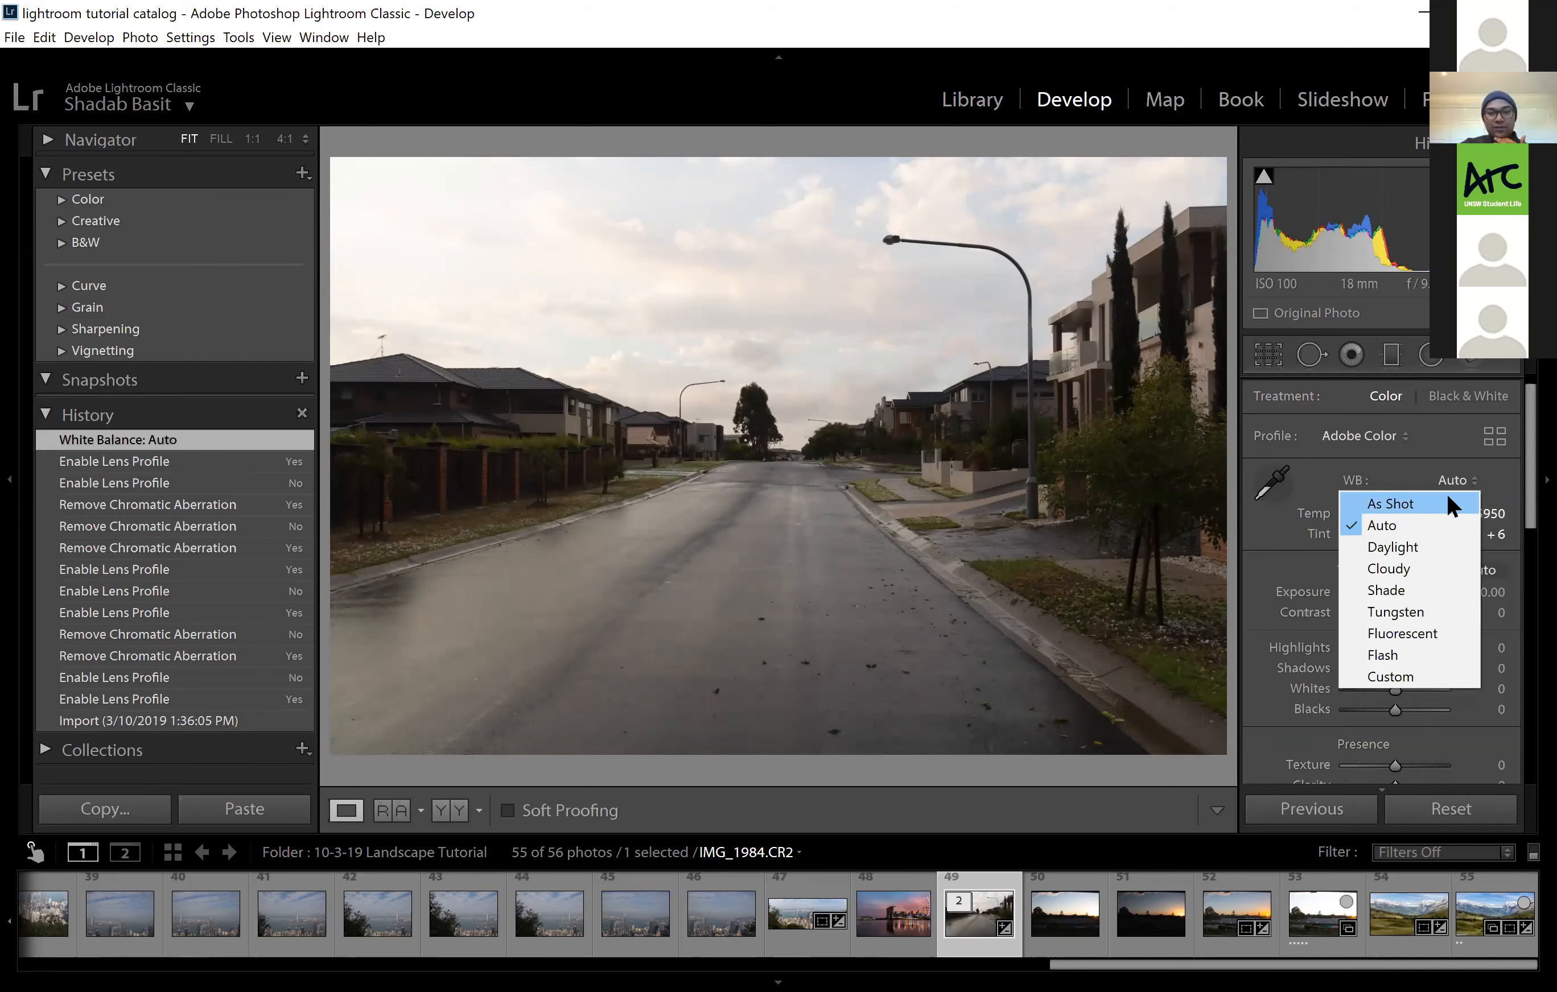
click(1447, 500)
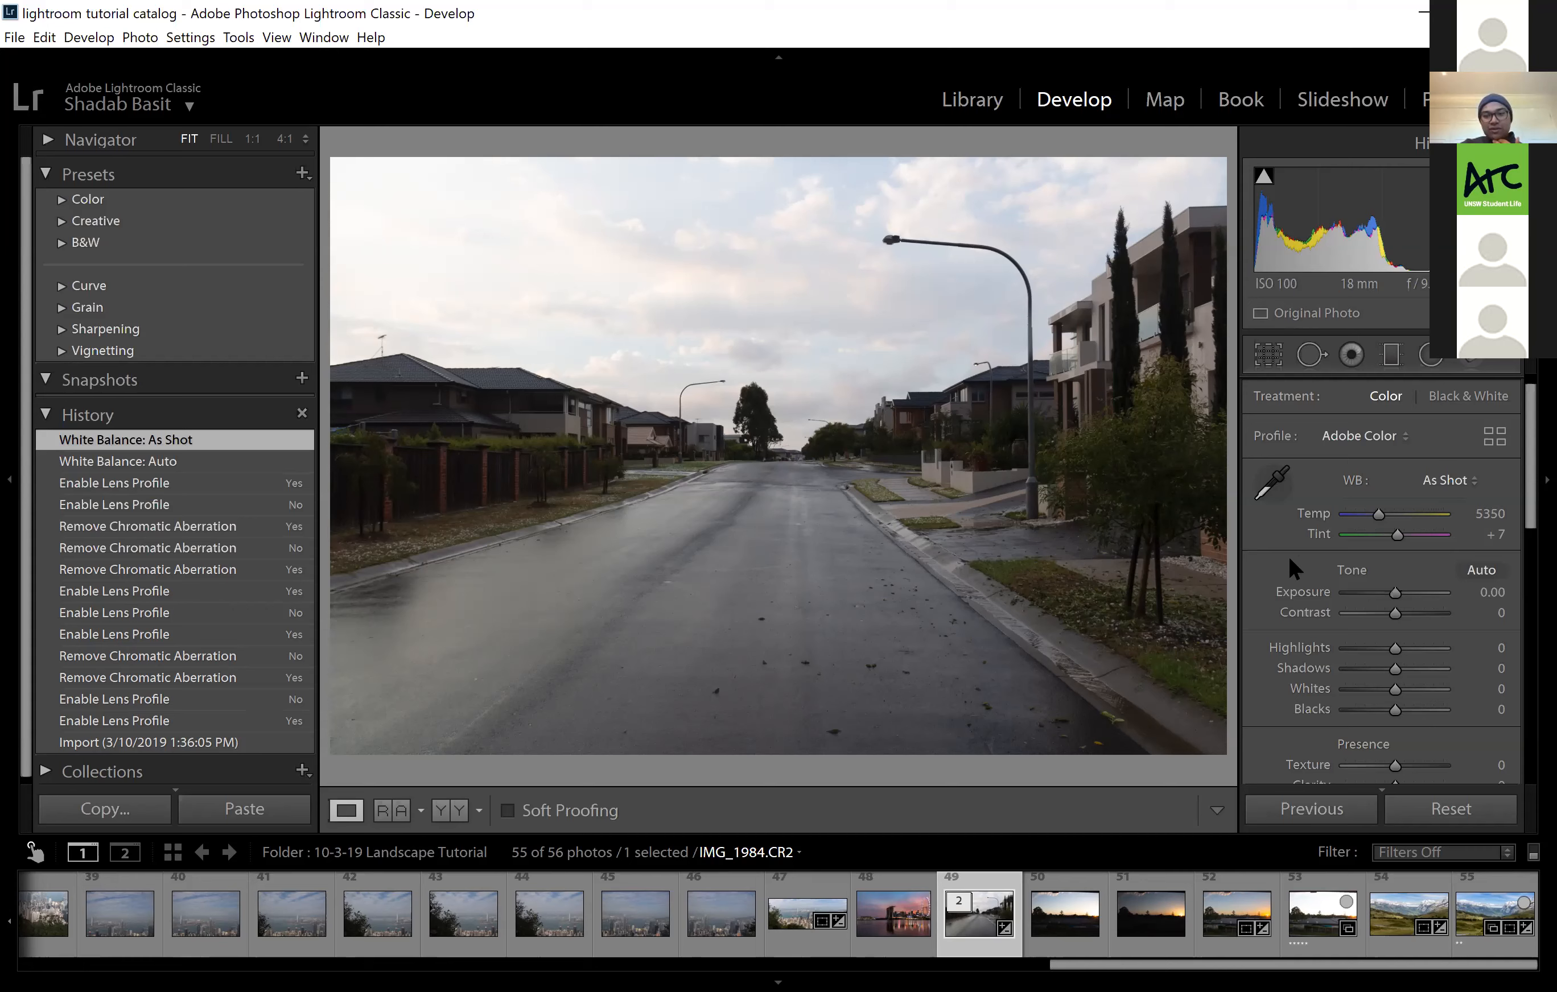
Raise the exposure of the street photo to +0.20
scroll(1291, 569, down, 3)
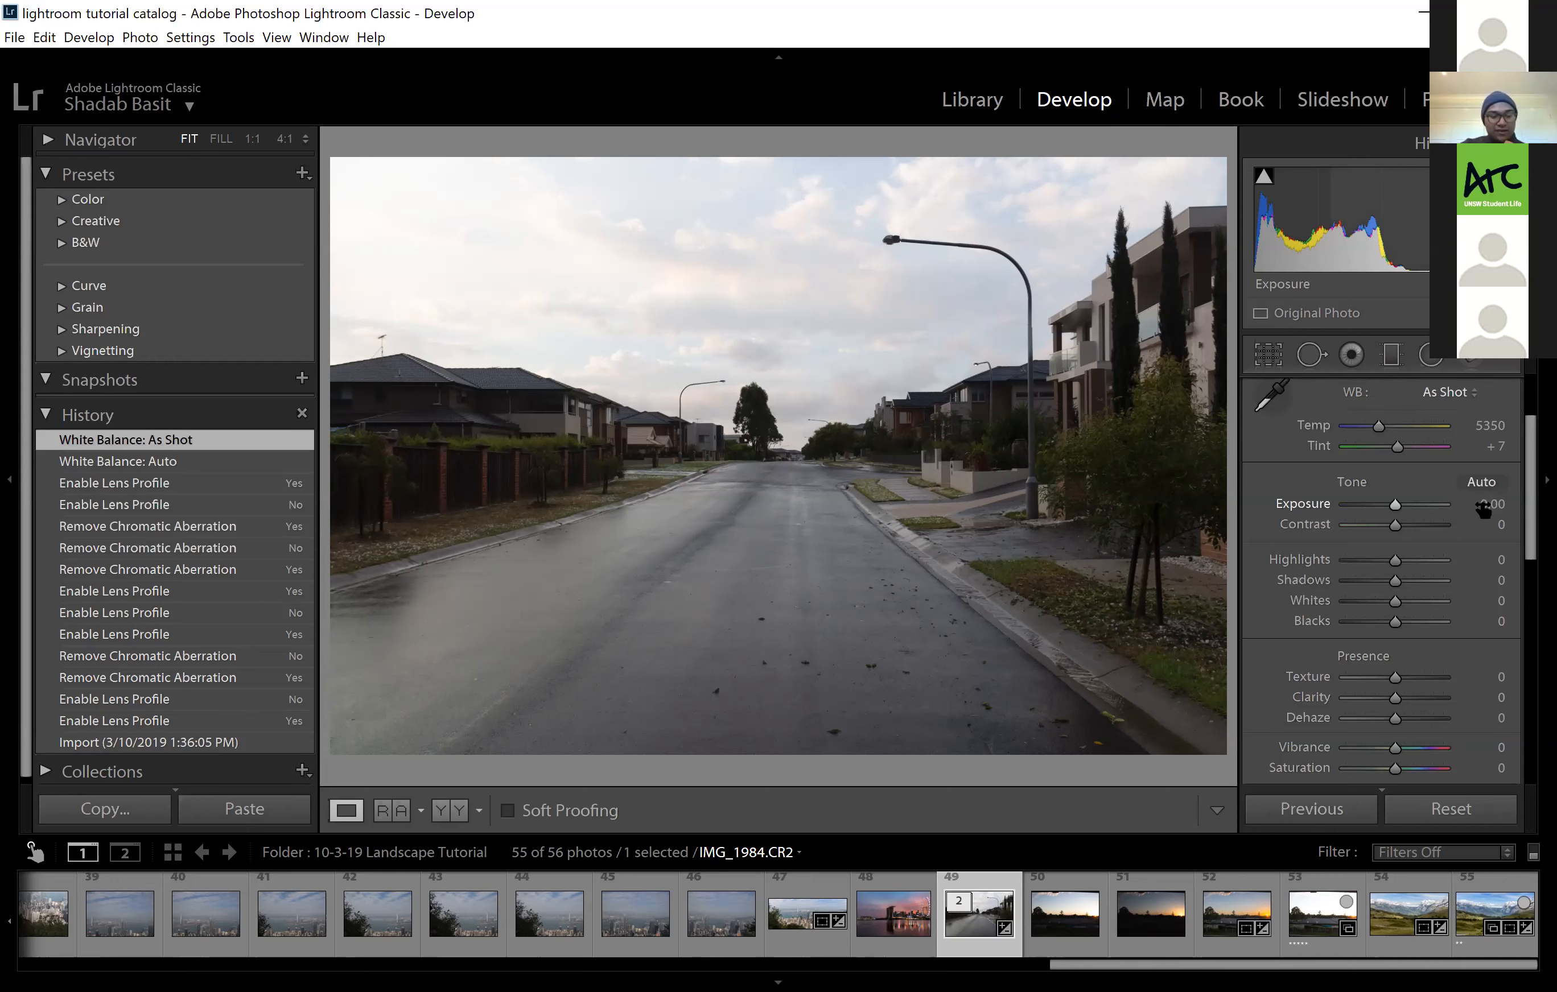
mouse_move(1491, 504)
mouse_down()
mouse_move(1512, 504)
mouse_move(1479, 504)
mouse_up()
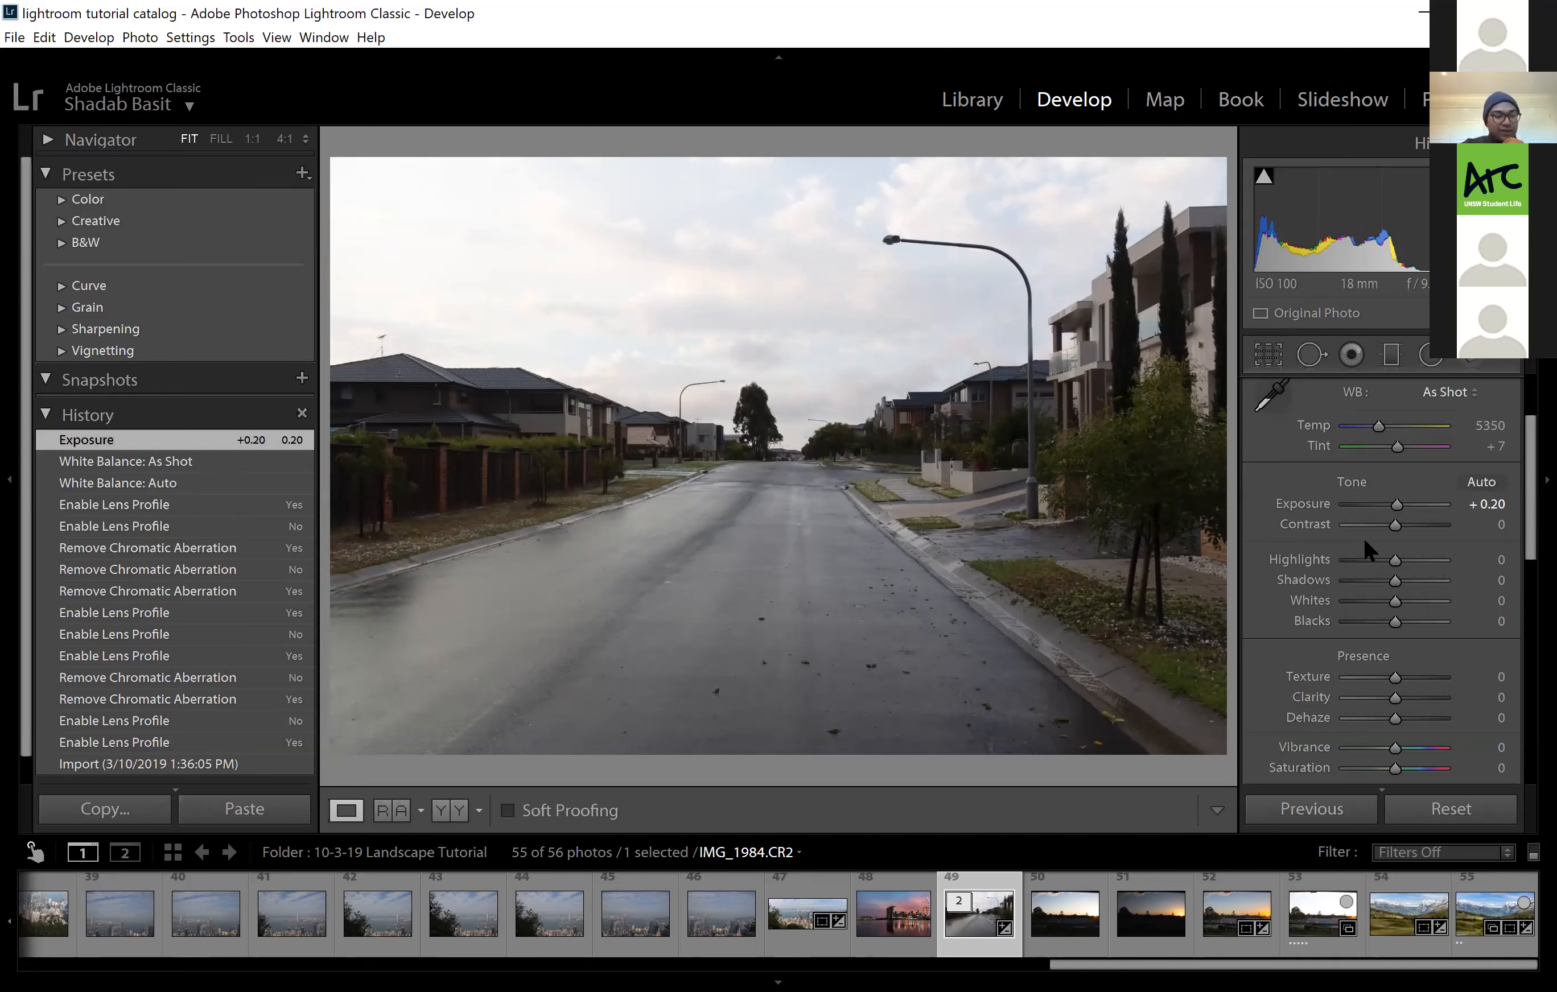
scroll(1374, 497, down, 3)
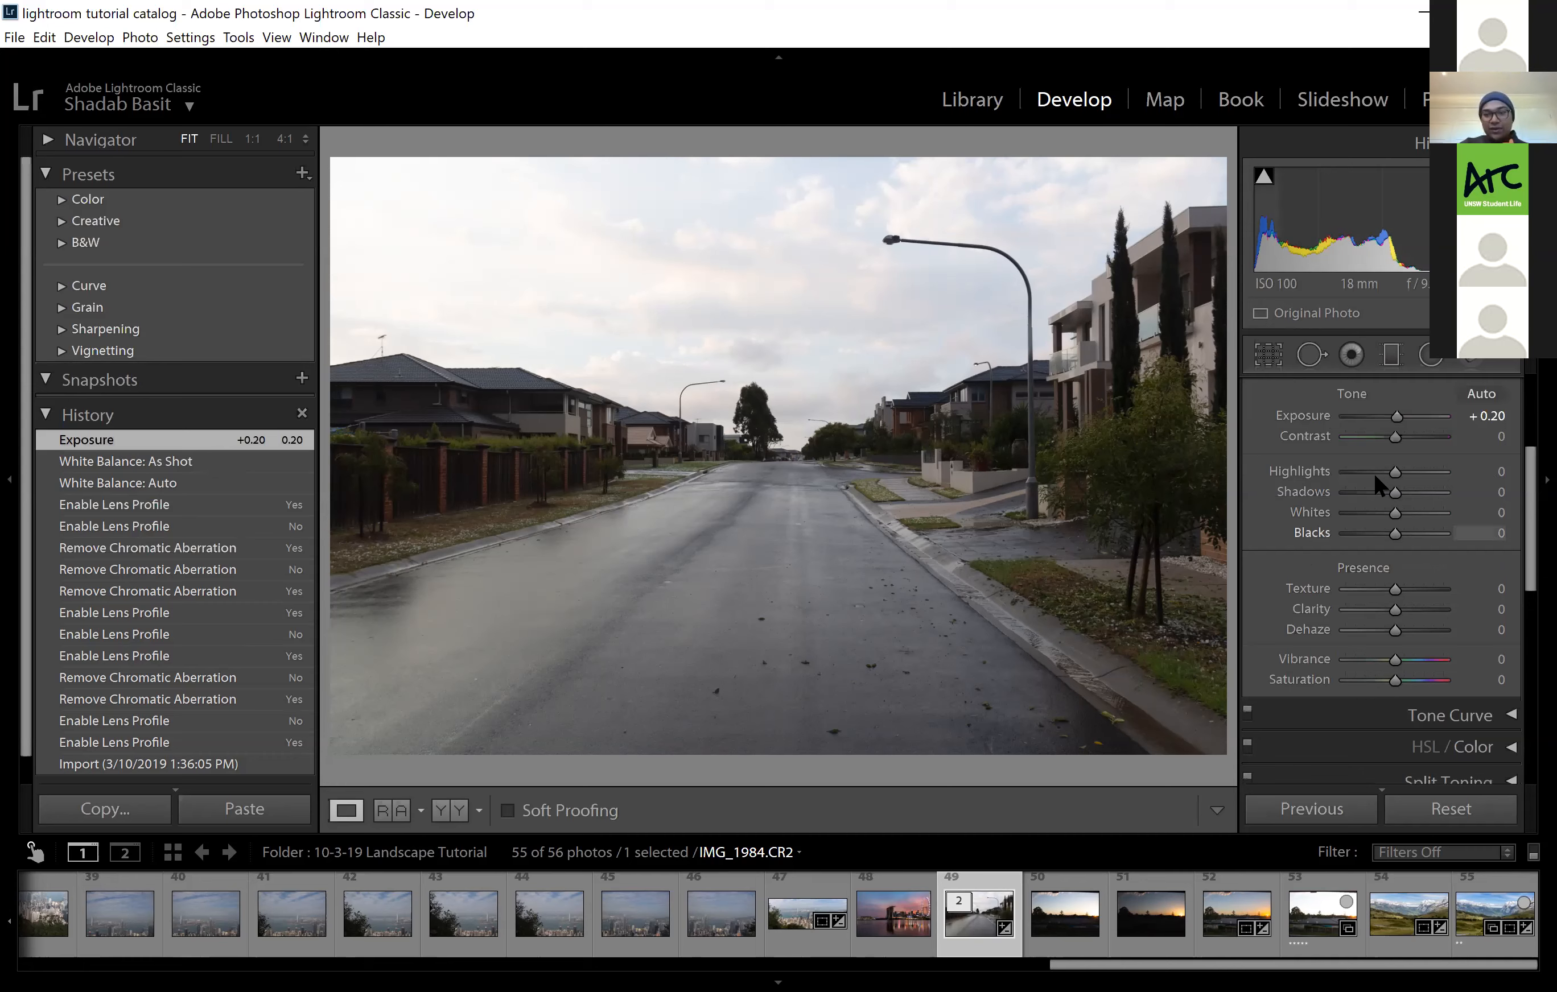
Lower the street photo's highlights to −100, resetting them once to 0 to compare the sky detail
drag(1352, 468, 1315, 473)
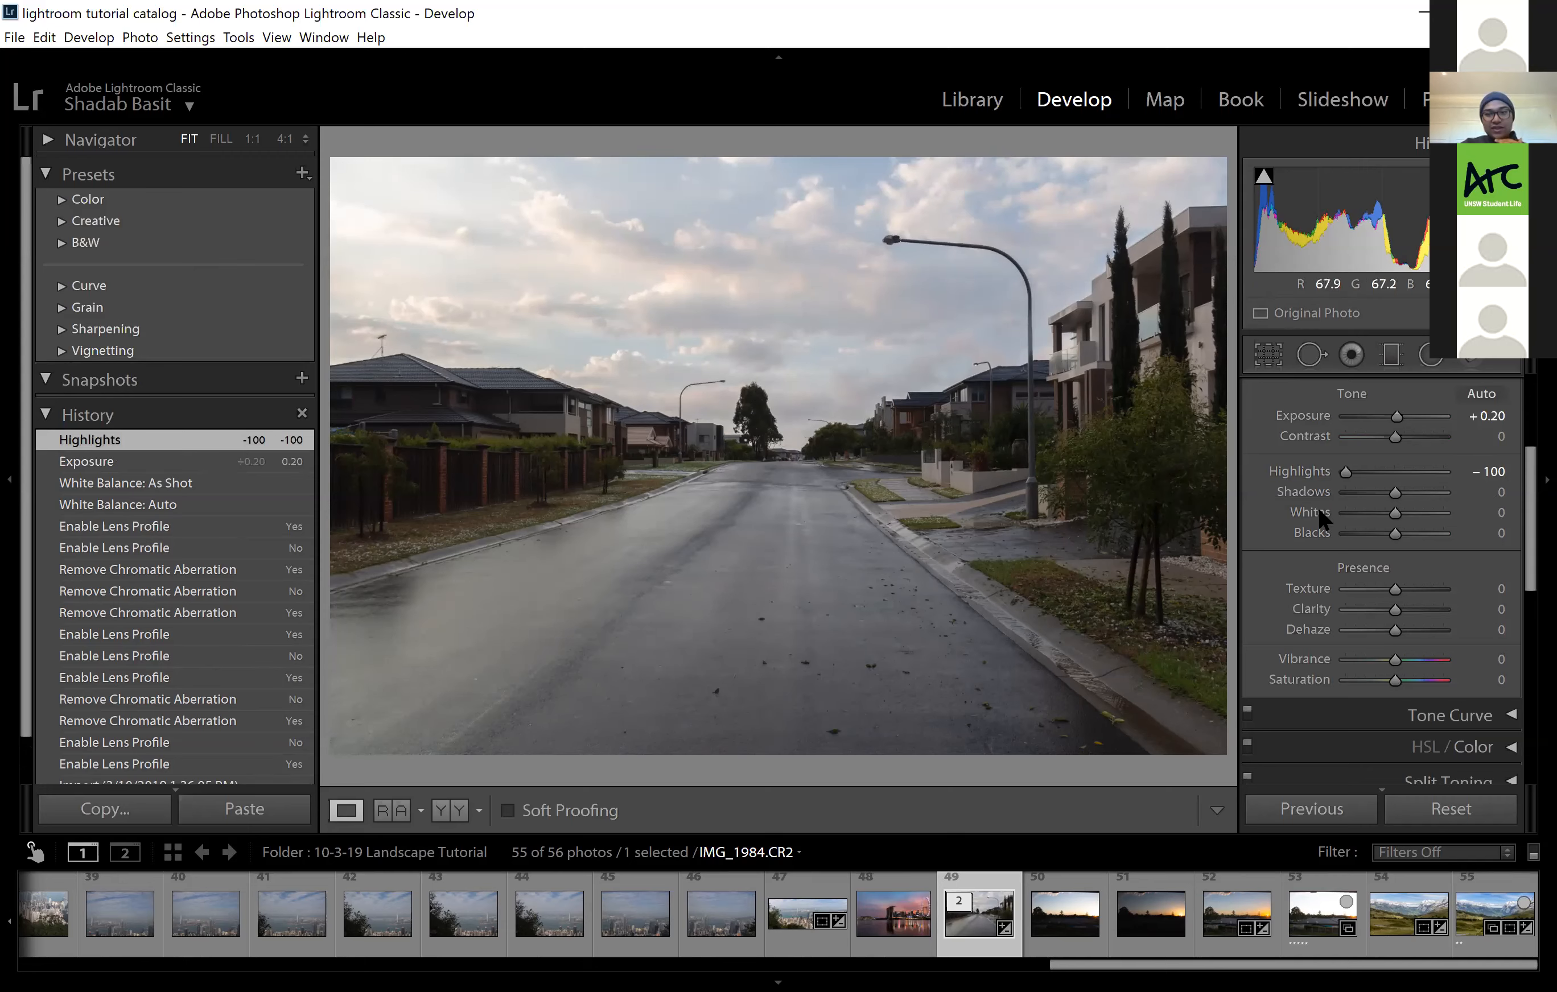
double_click(1311, 474)
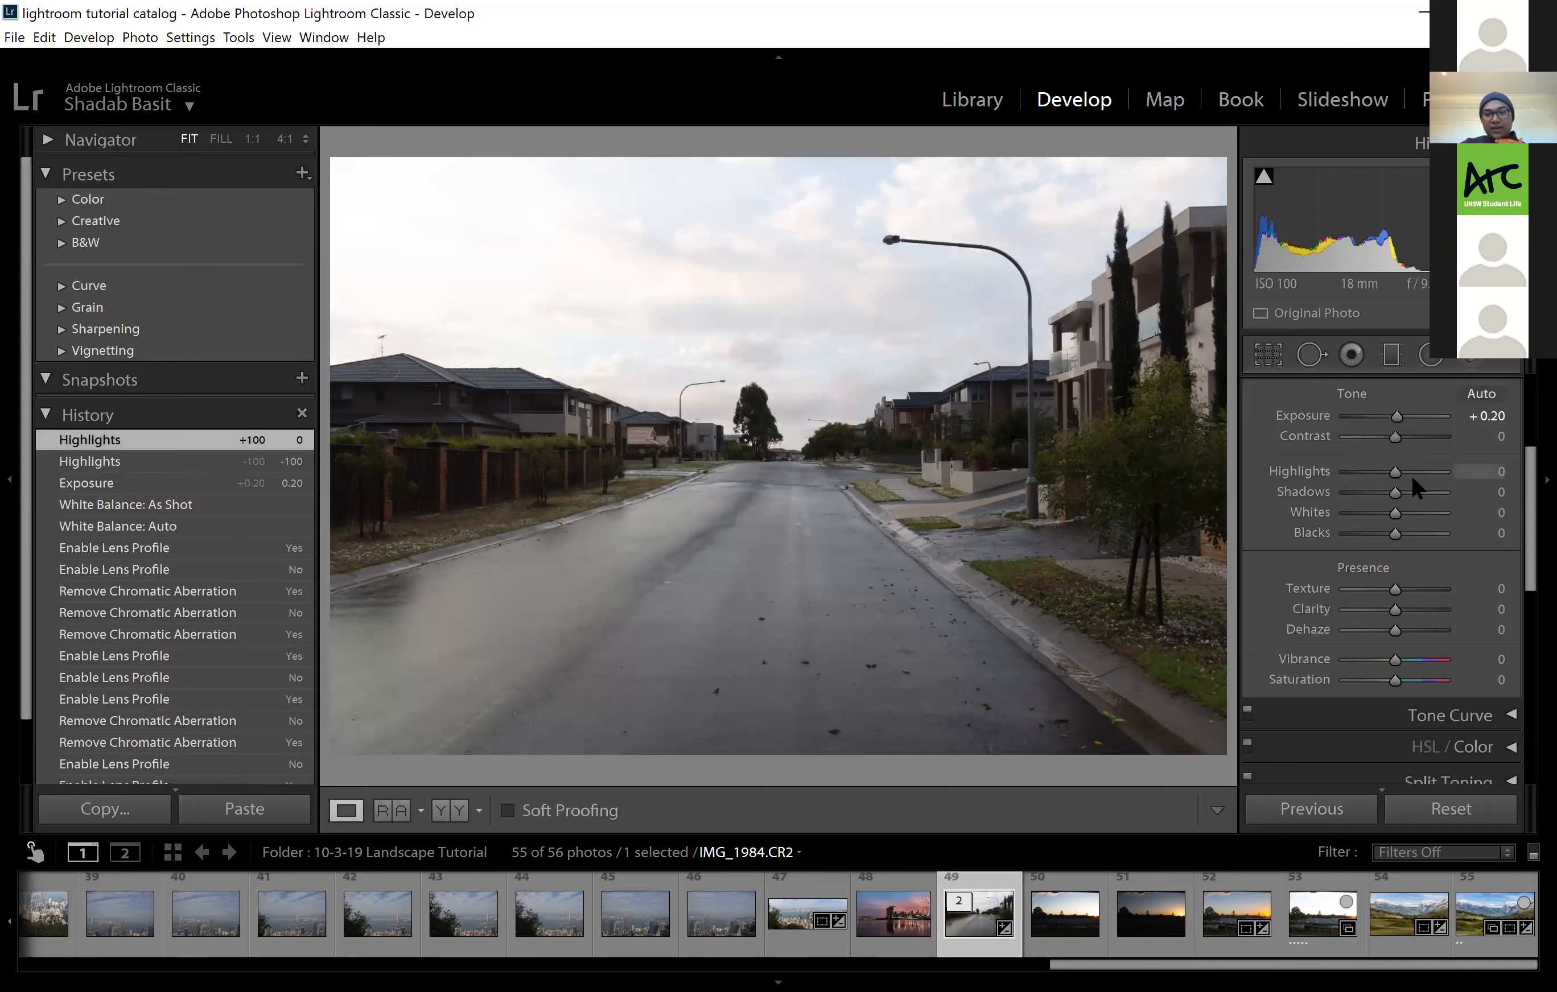
drag(1369, 465, 712, 357)
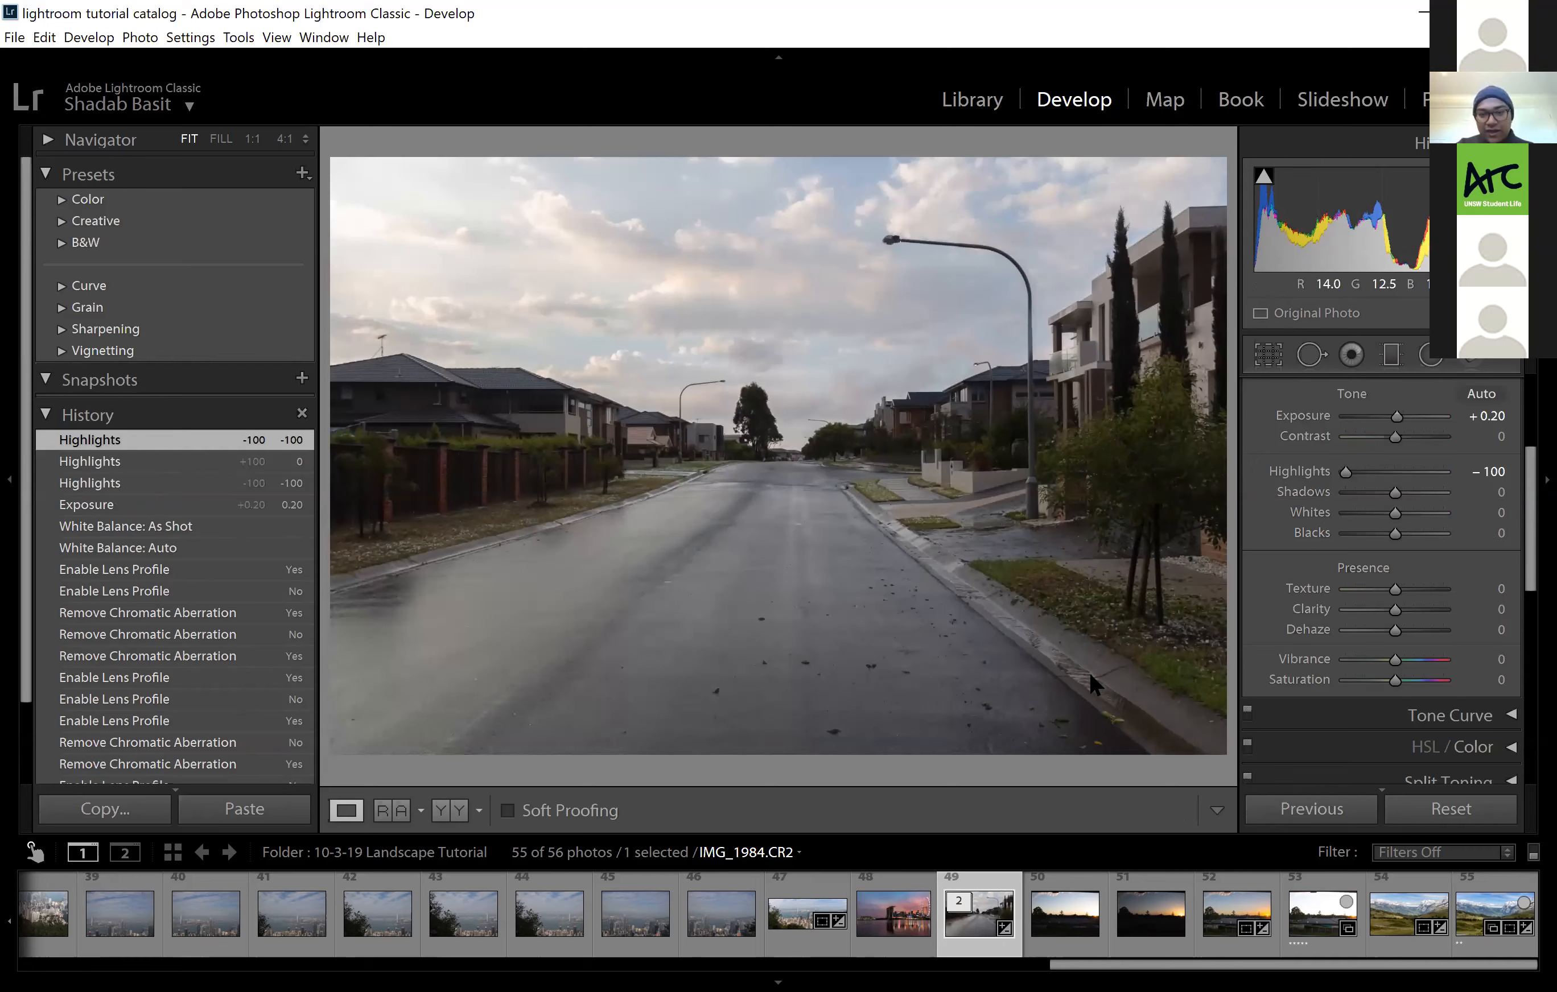
Raise the shadows of the street photo to +57 to lighten the dark trees and houses
click(1113, 652)
click(1114, 649)
drag(1395, 493, 1424, 498)
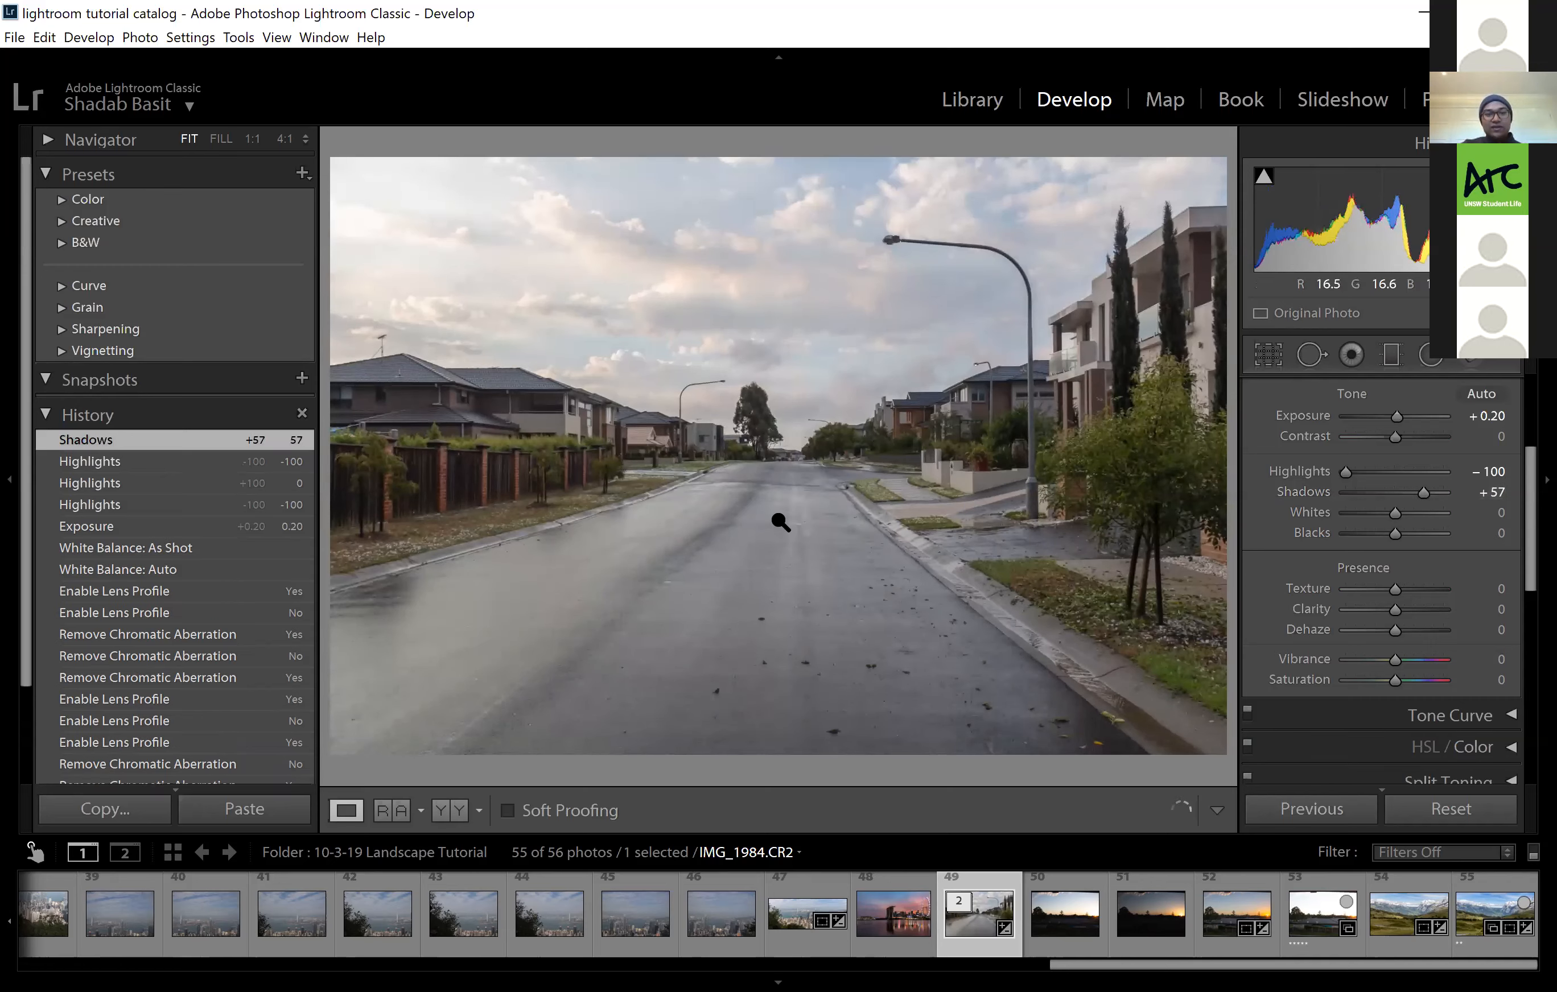
Compare the imported state of the street photo with its latest edit in the history, returning to the Shadows +57 state
scroll(250, 699, down, 2)
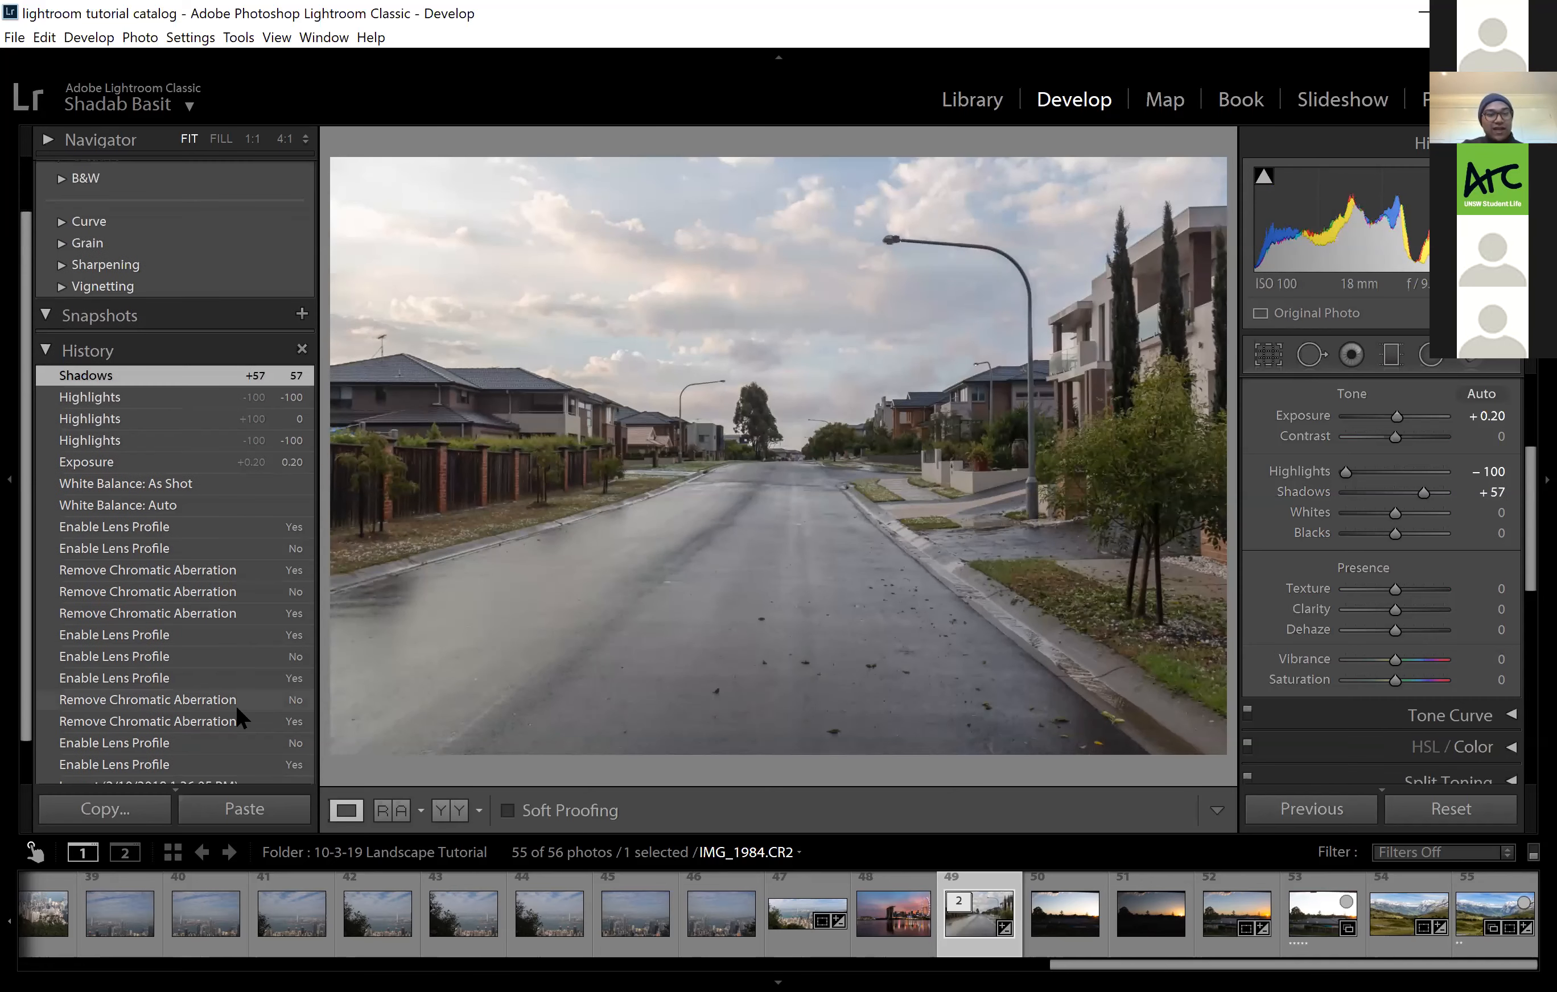
click(235, 736)
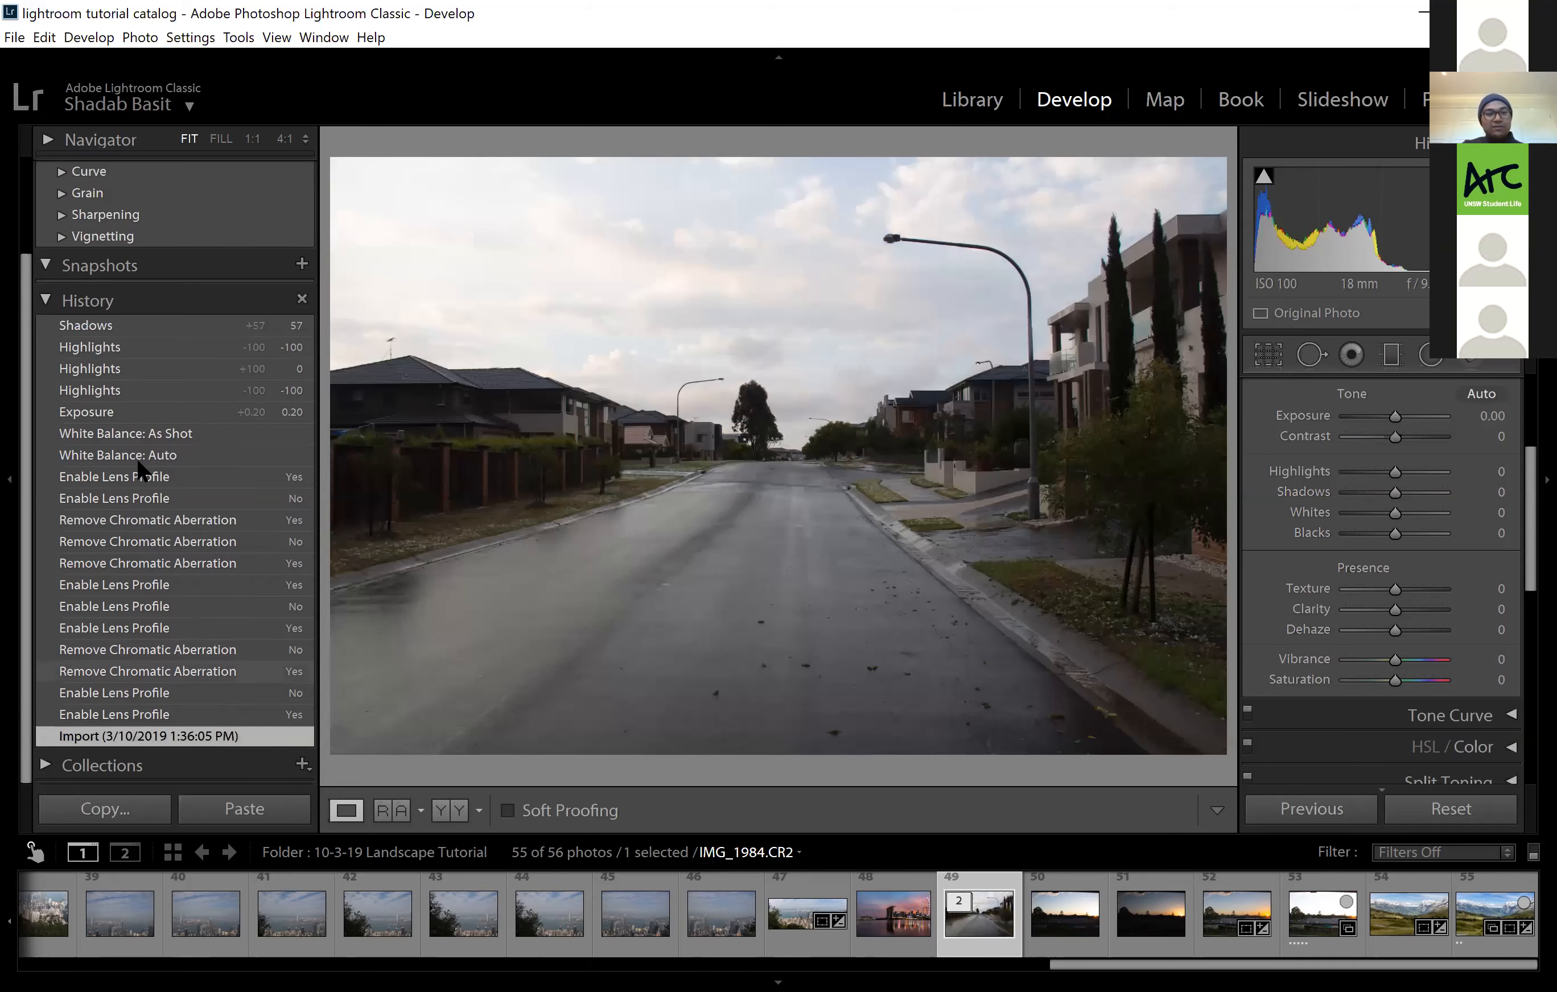
scroll(139, 465, up, 2)
click(135, 439)
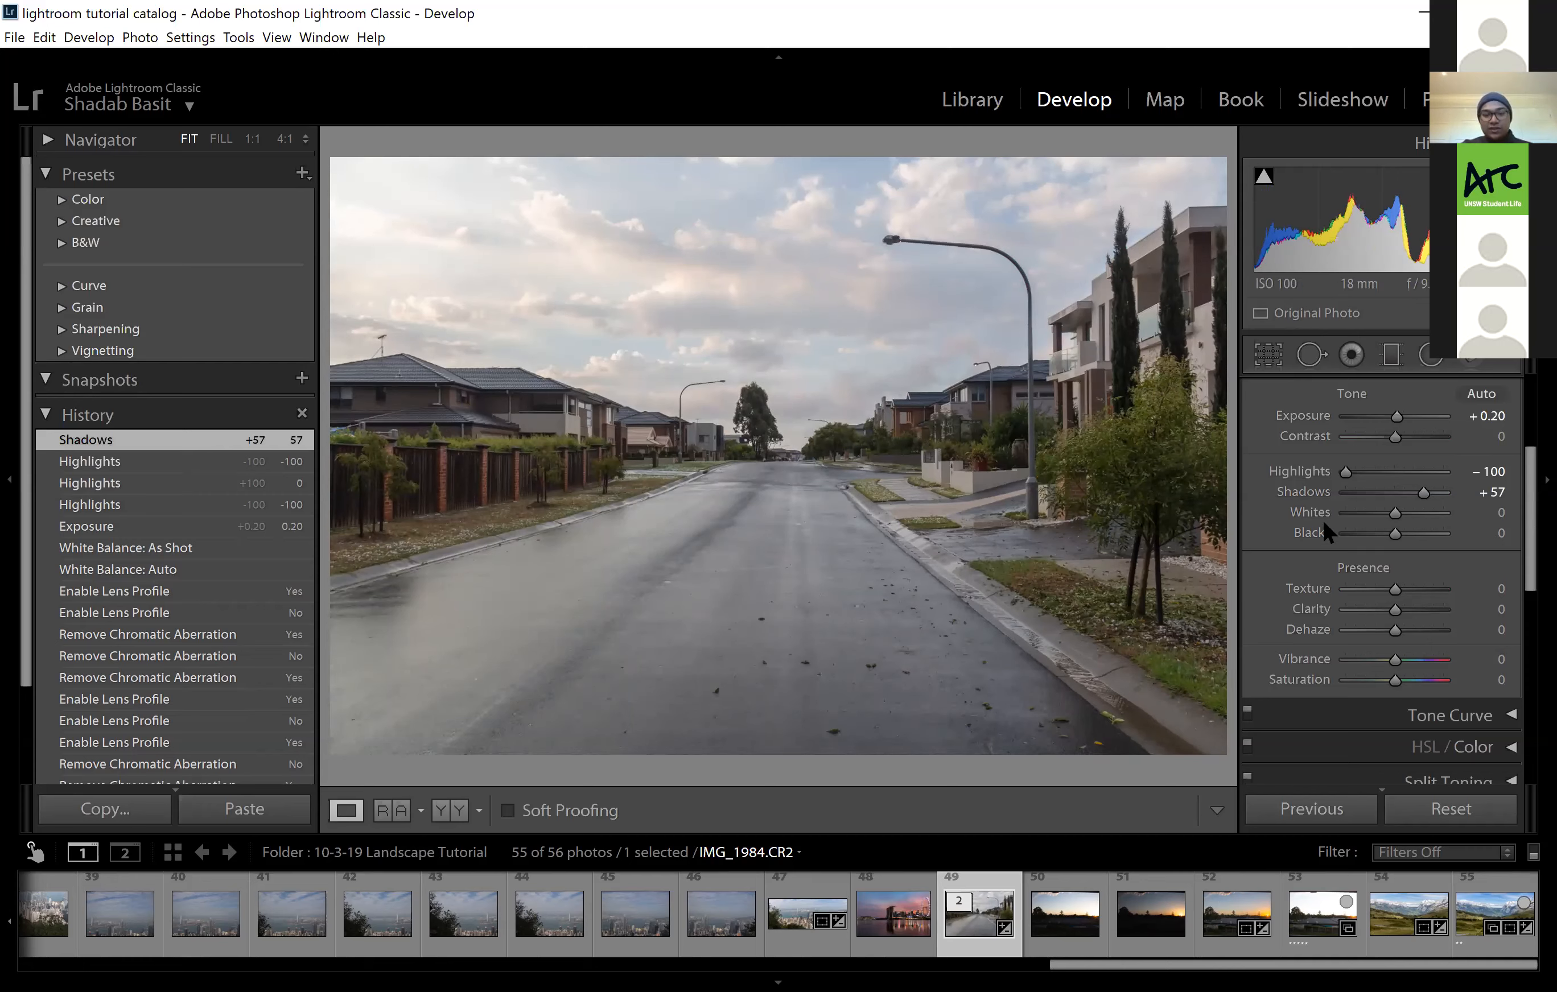
Set the whites to +17 with the help of the clipping preview, and lower the blacks to −8
key(shift)
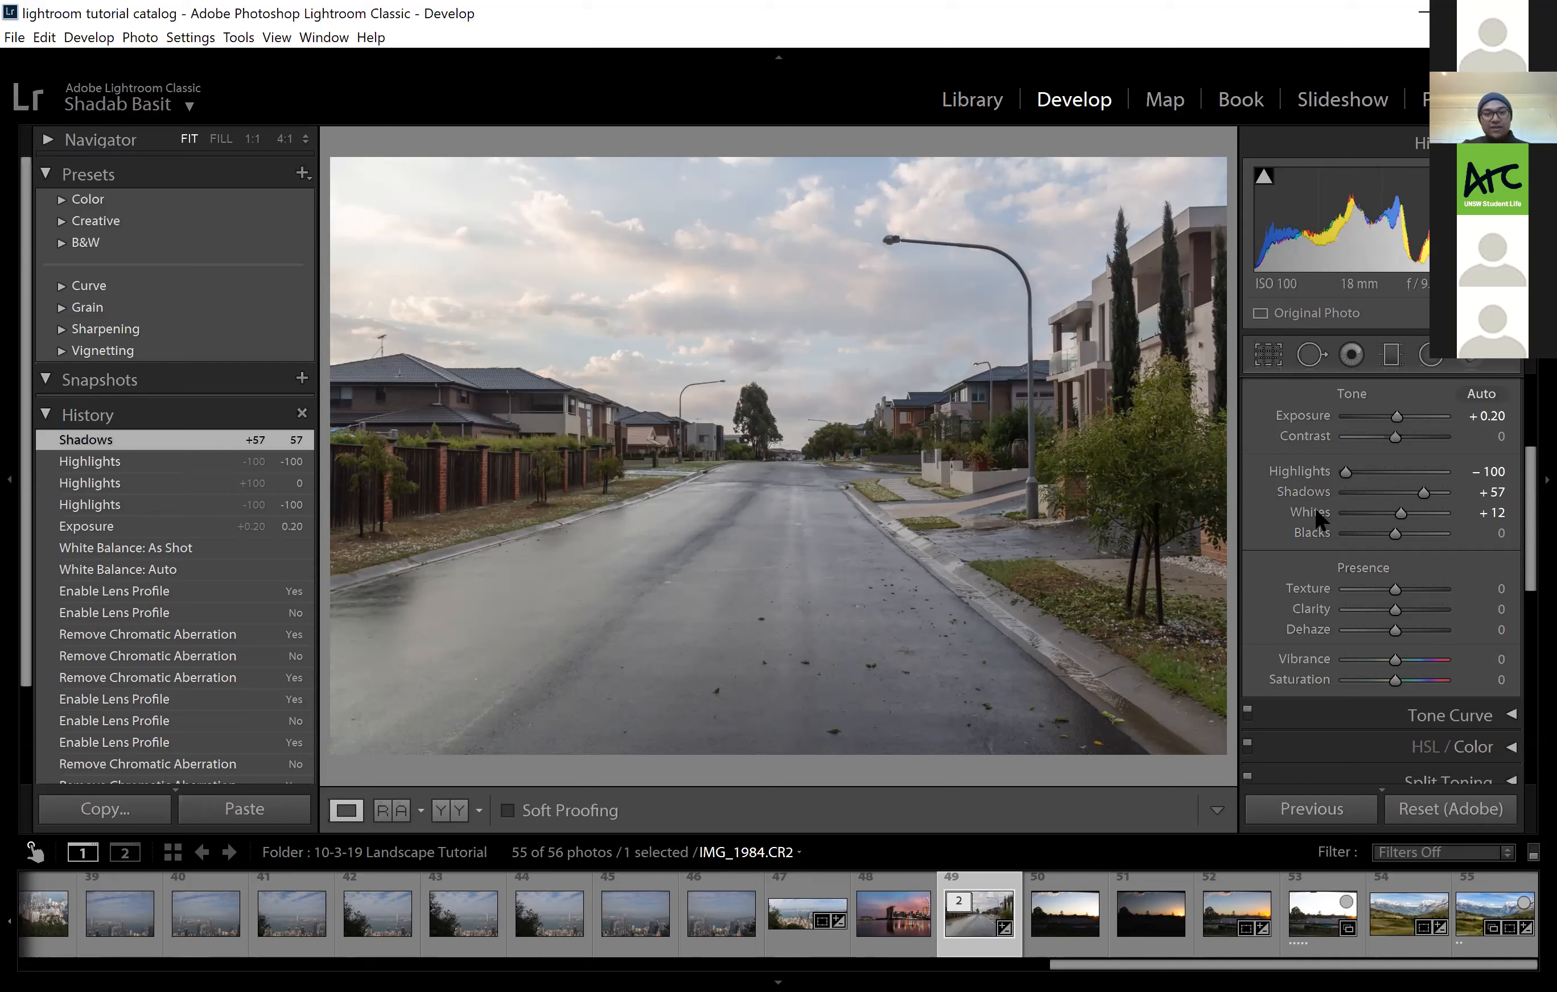
double_click(1324, 509)
key(alt)
drag(1394, 517, 1406, 514)
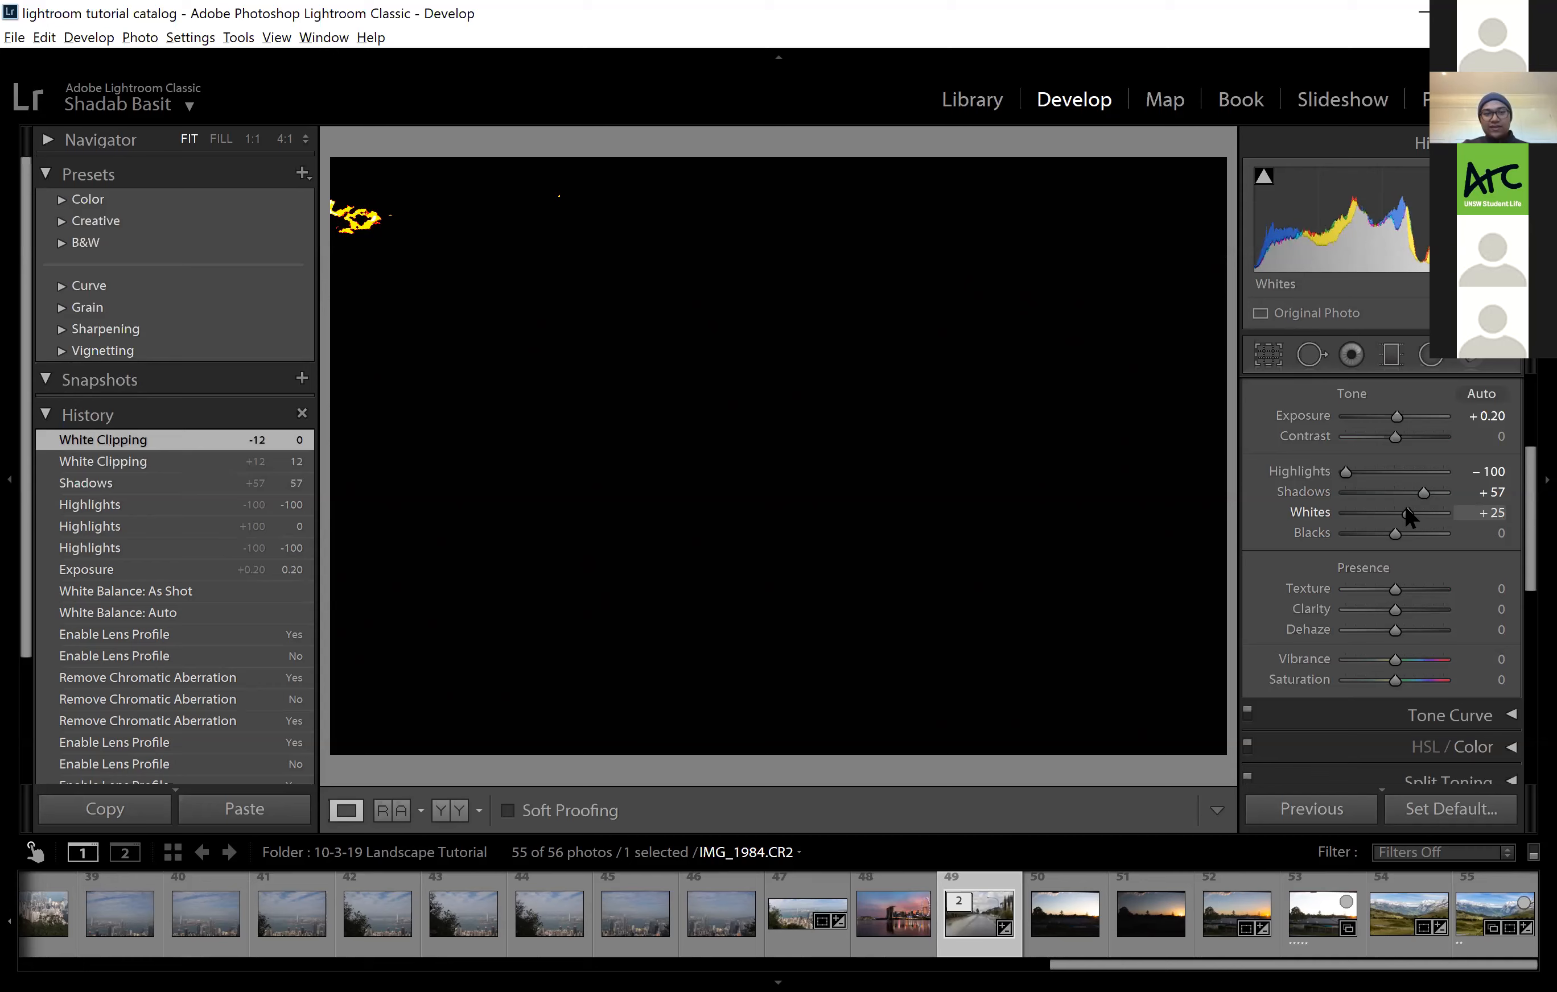
drag(1404, 511, 1398, 519)
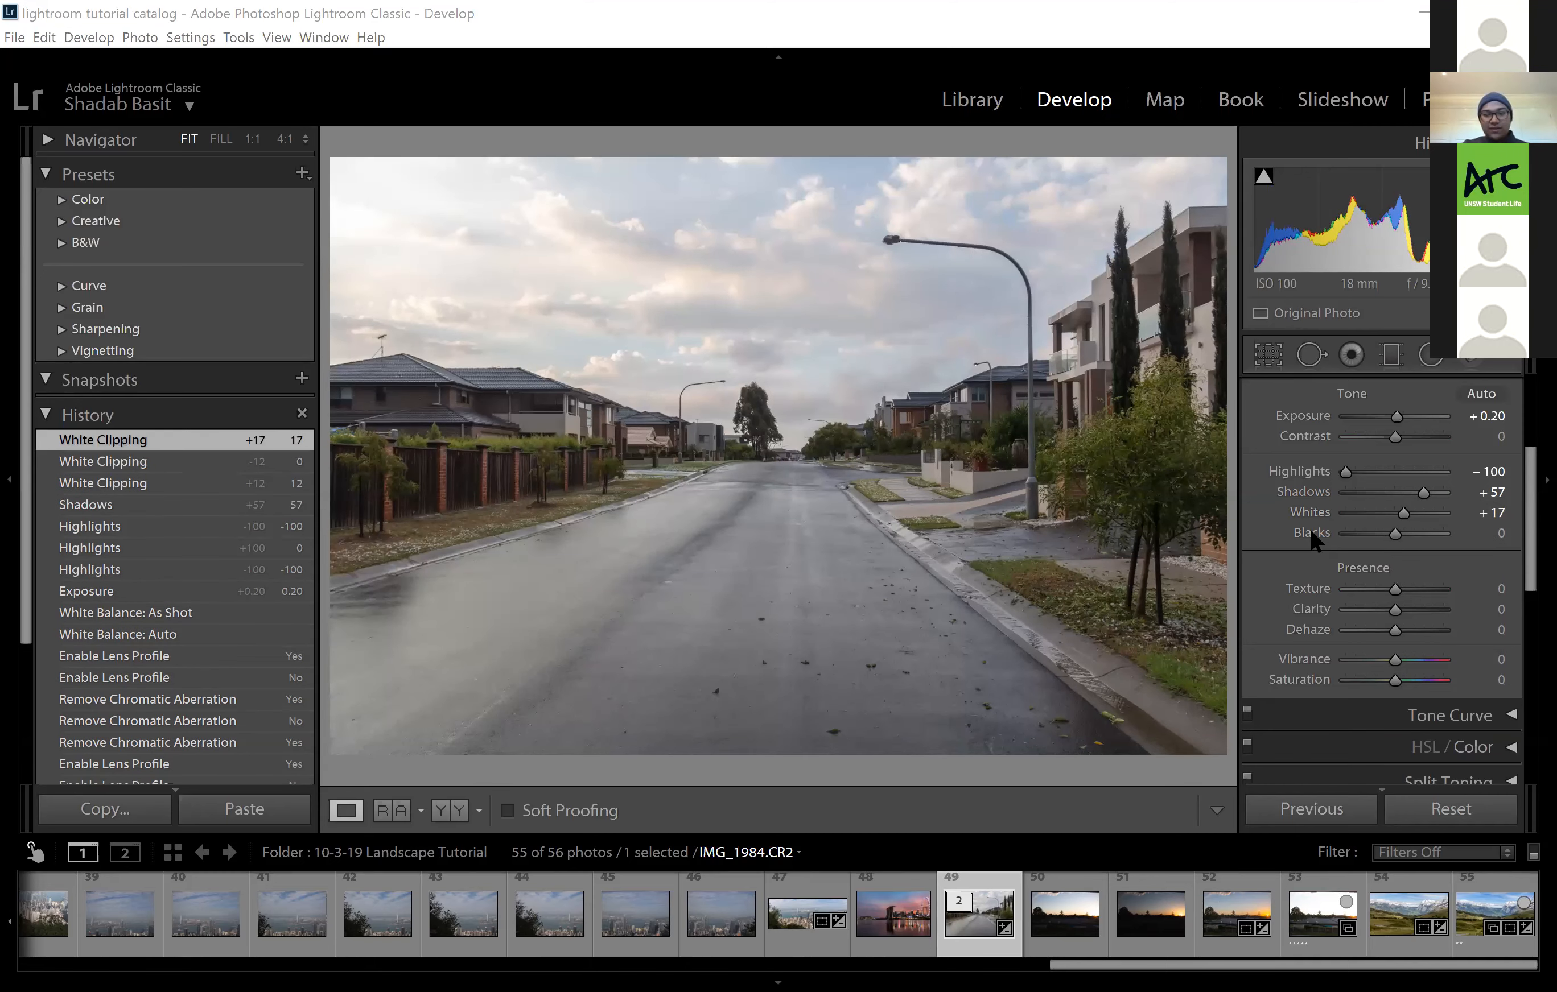
drag(1309, 527, 1302, 528)
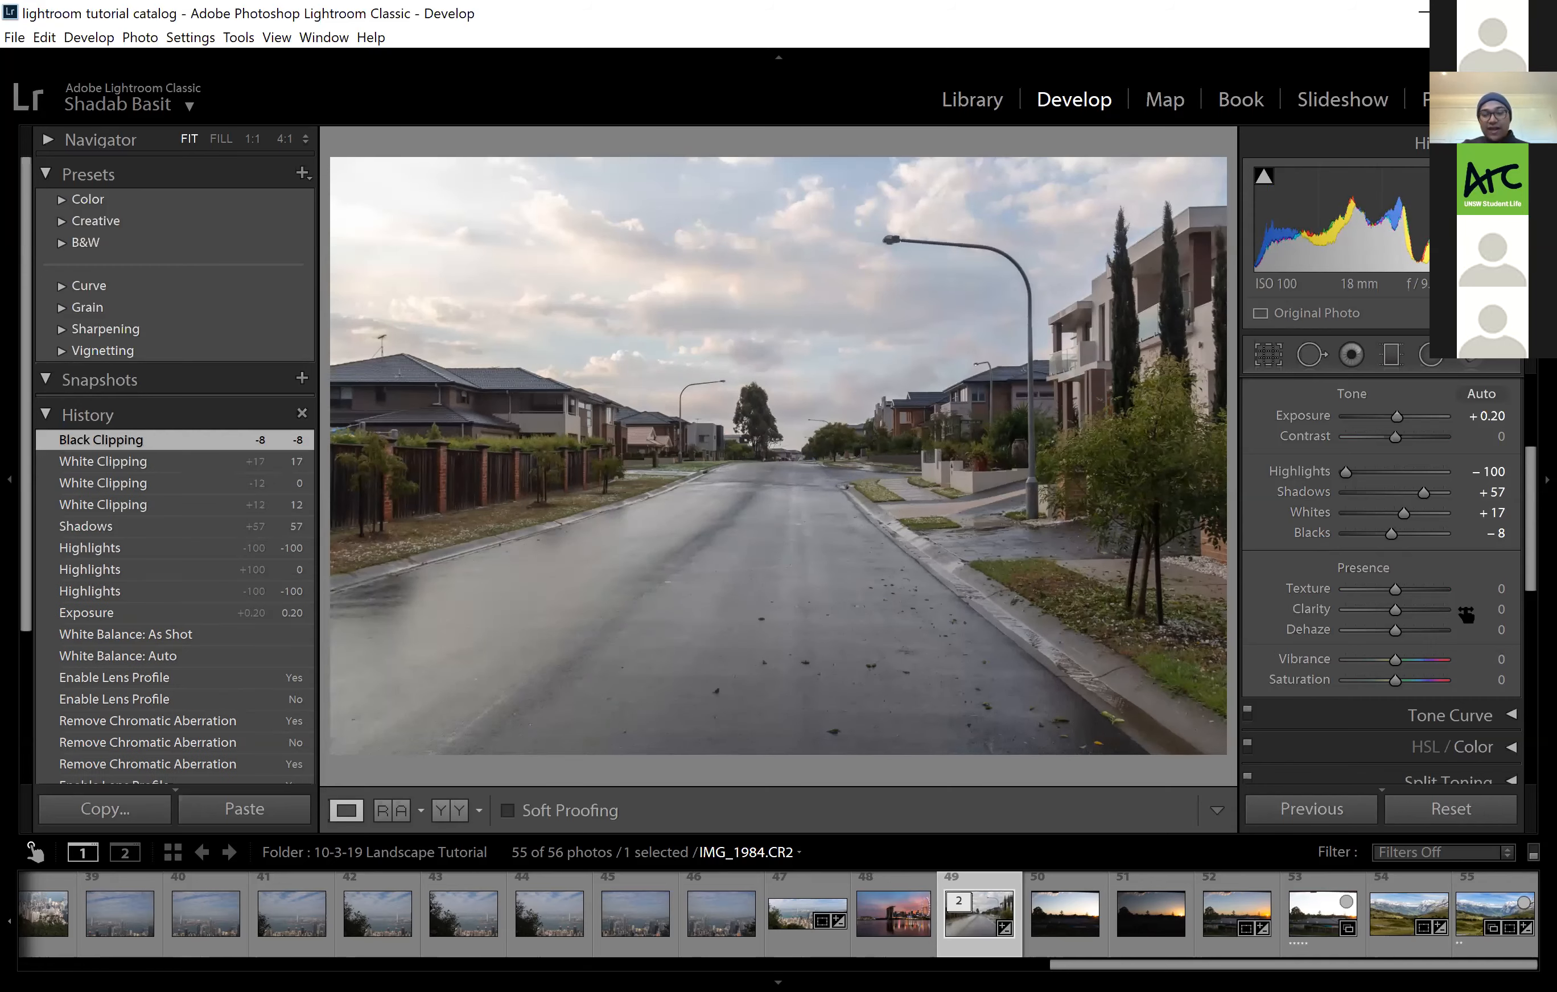
Set the clarity to +14 and the dehaze to +8, comparing the photo without and with the dehaze
drag(1499, 608, 1508, 608)
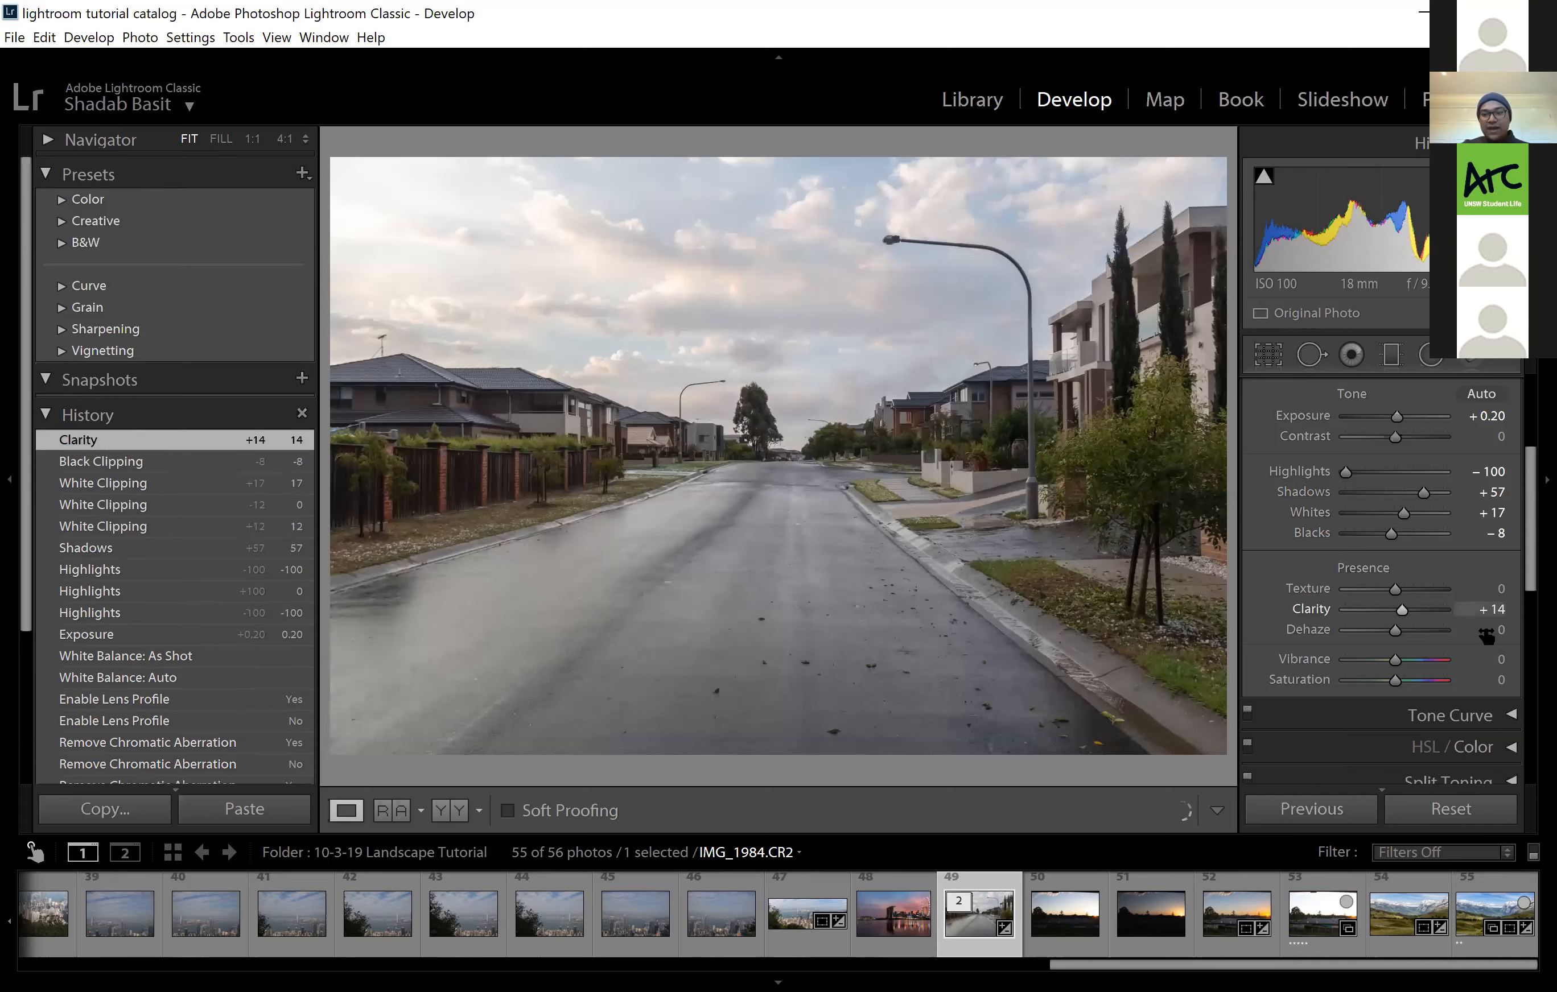
drag(1496, 630, 1499, 629)
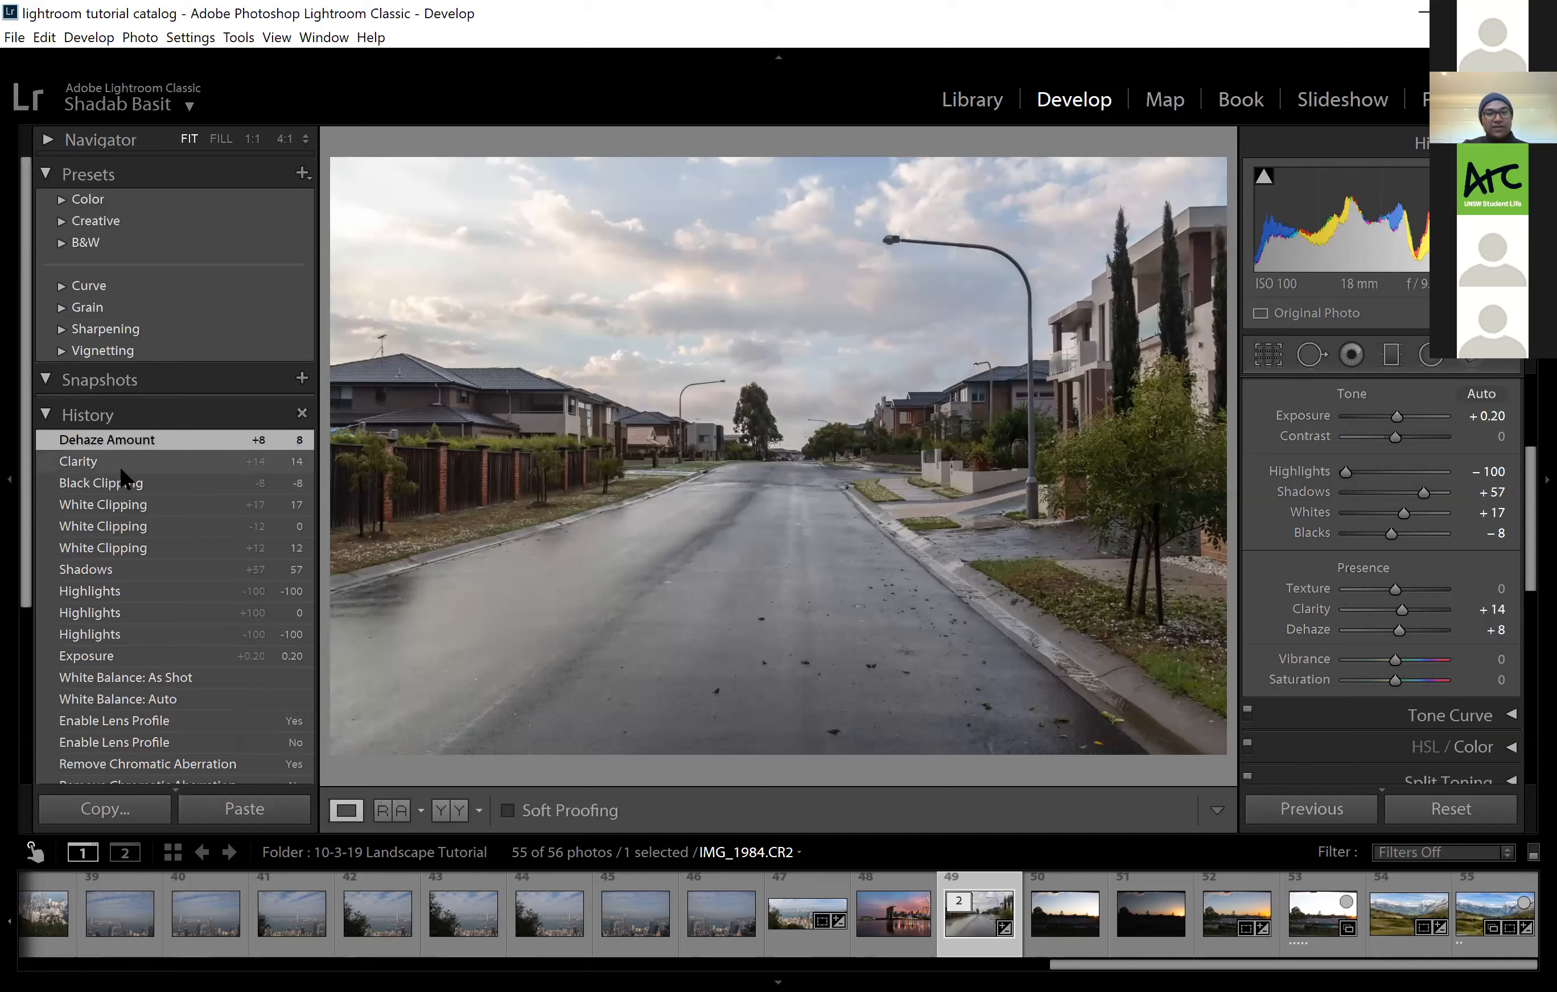
click(124, 466)
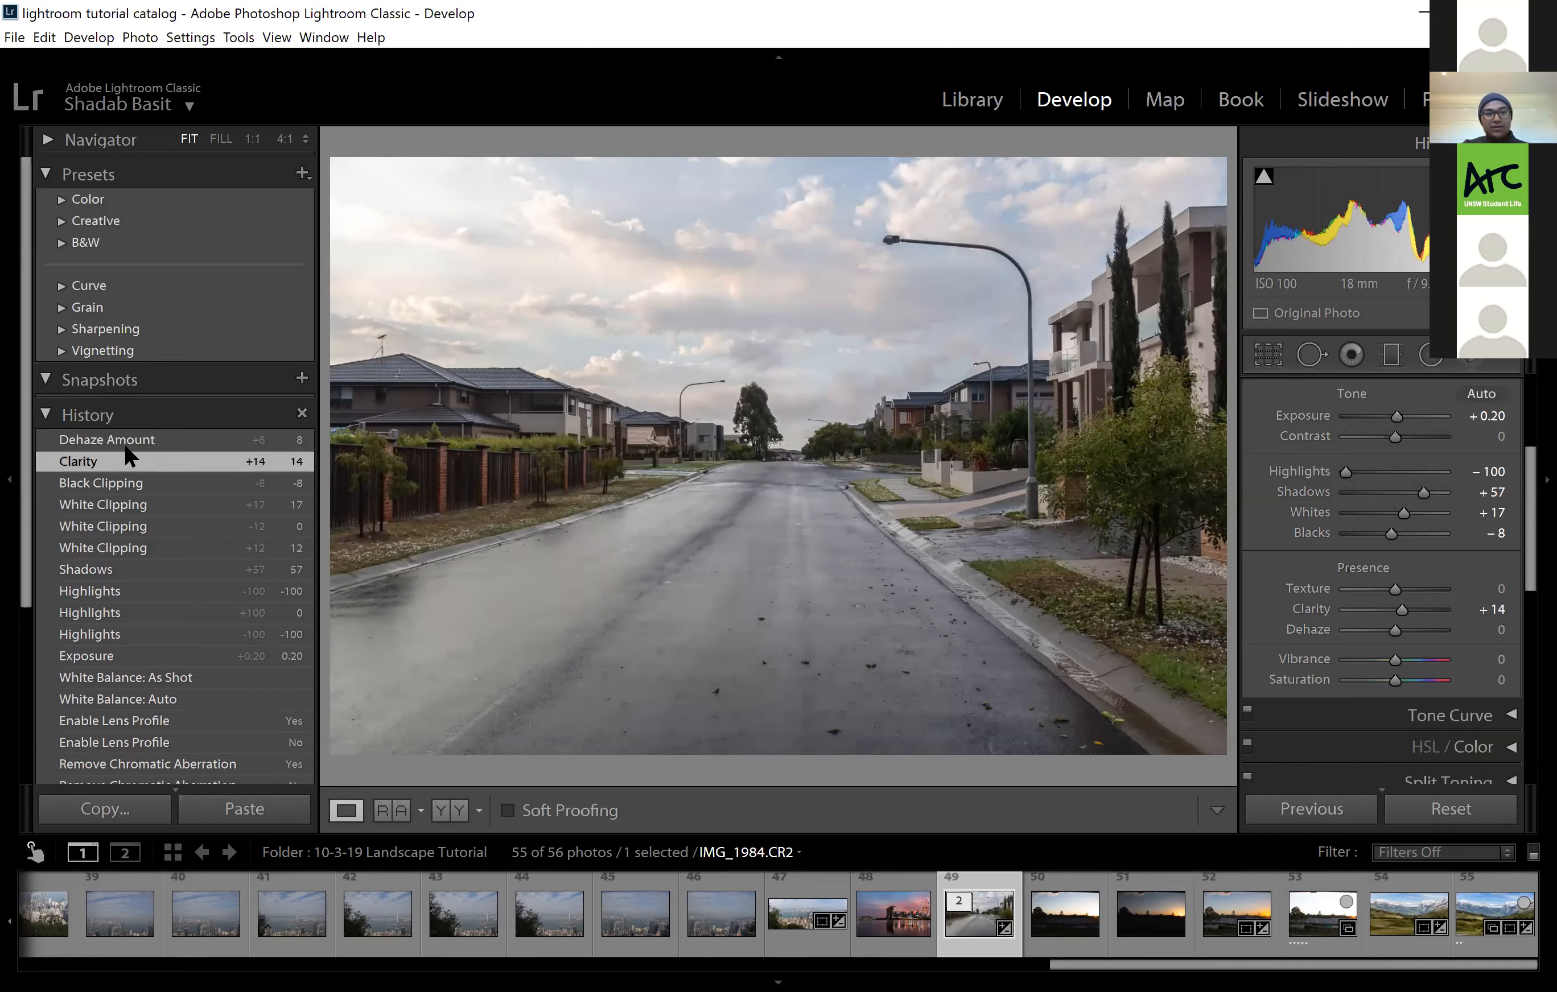
click(128, 445)
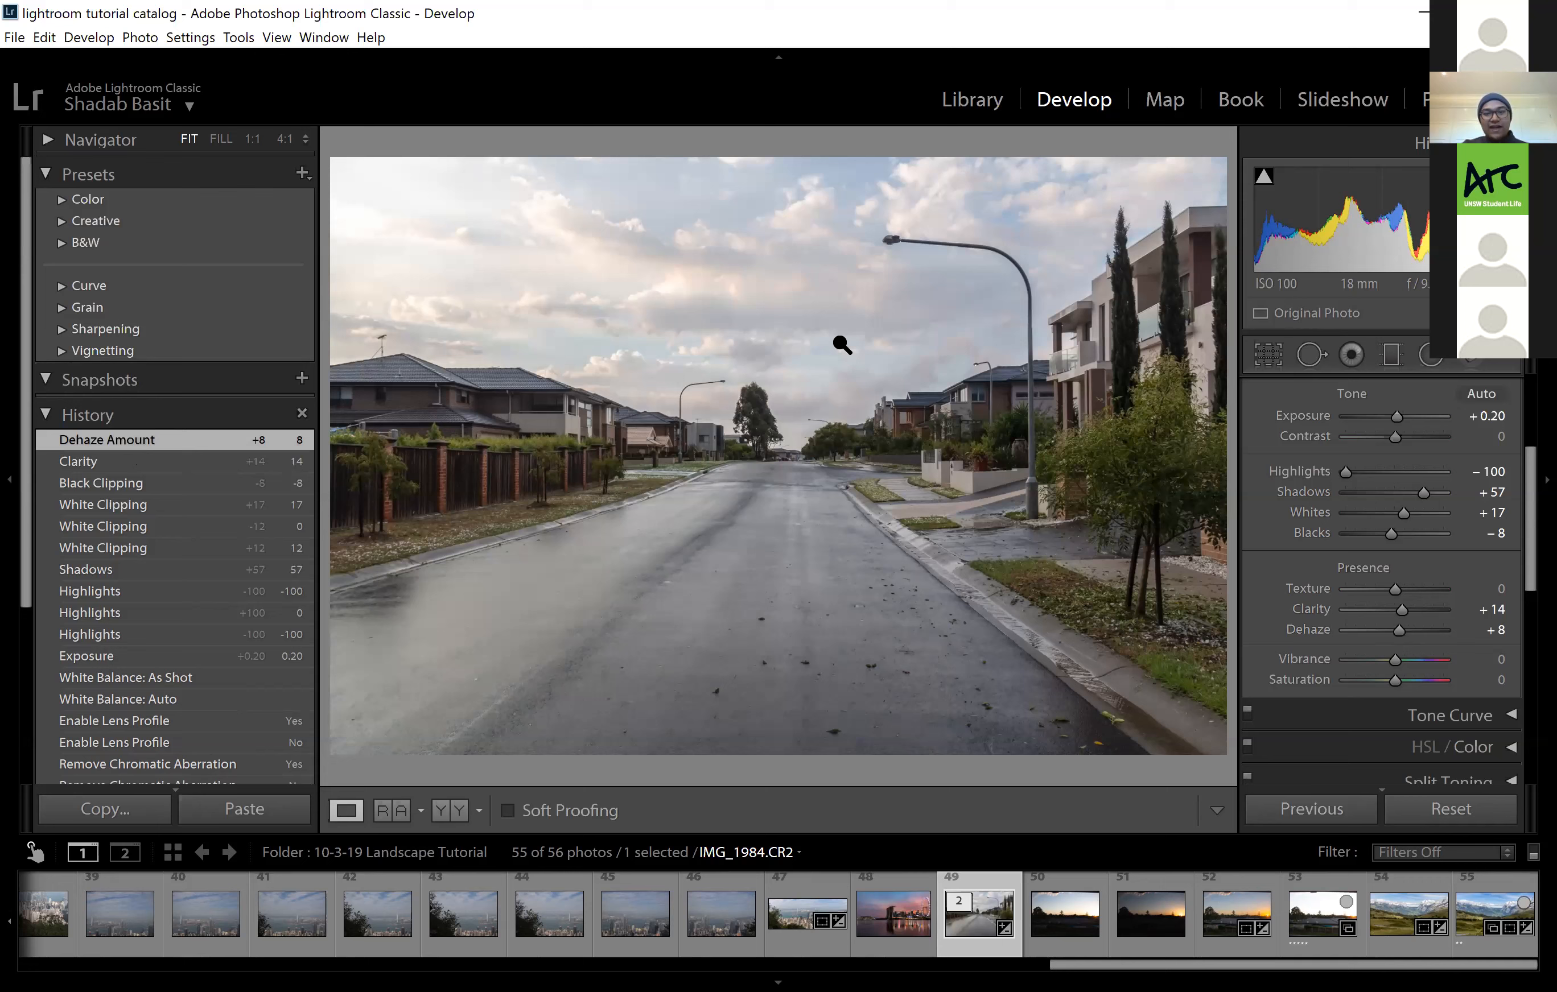
Raise the vibrance of the street photo to +14
scroll(1456, 704, down, 2)
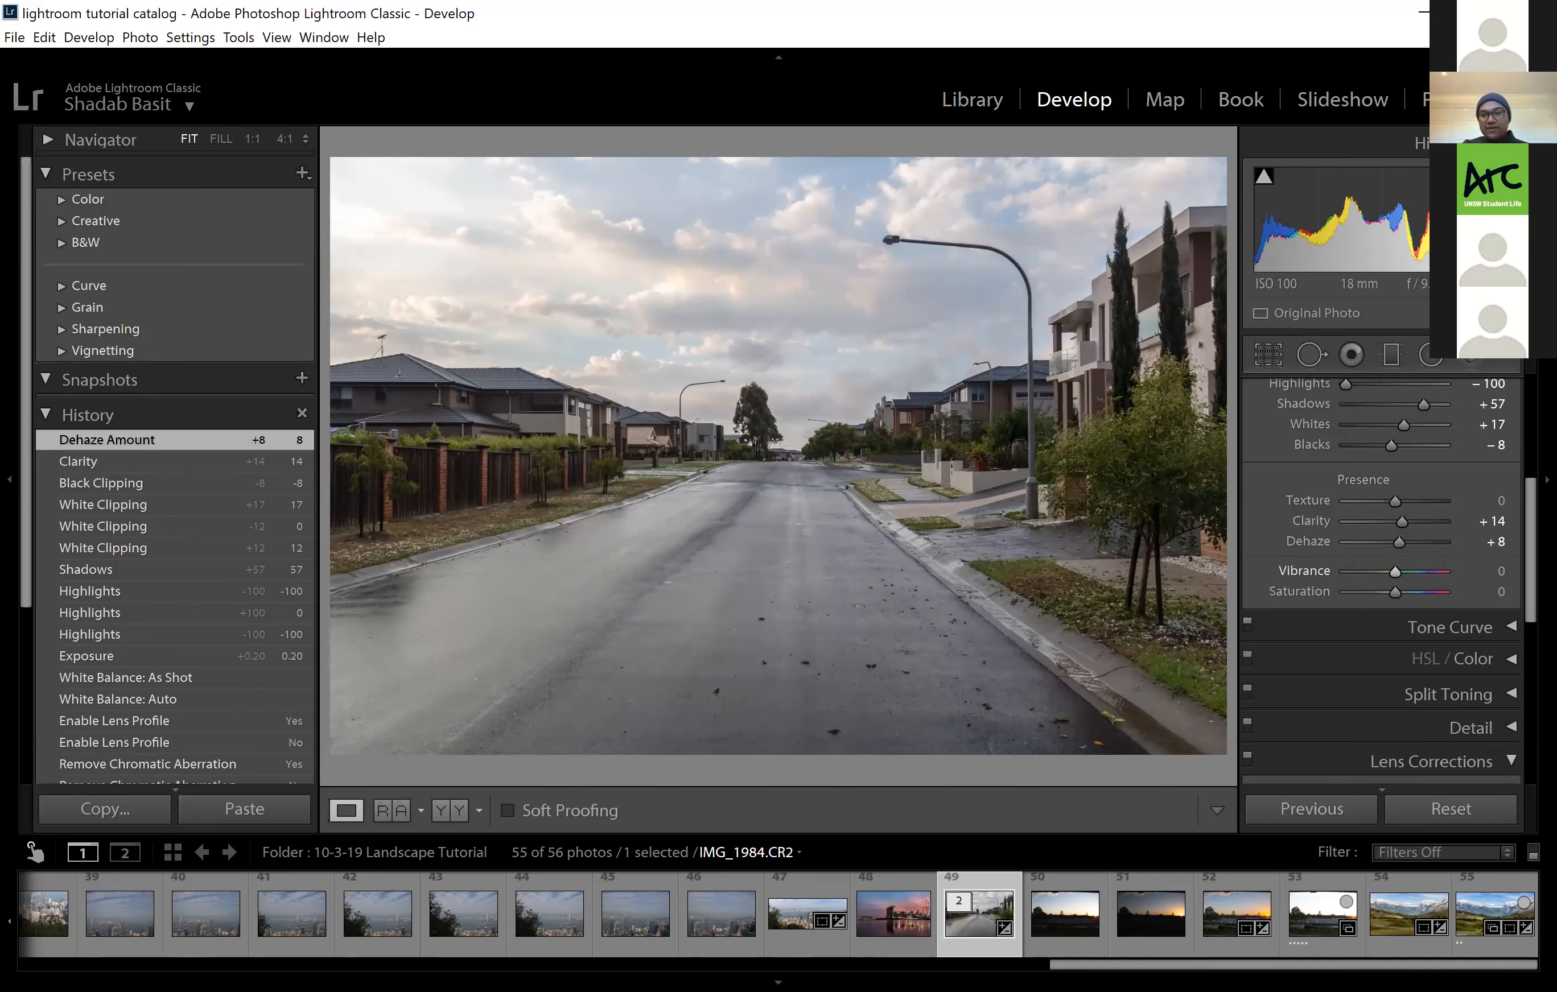
drag(1399, 572, 1401, 571)
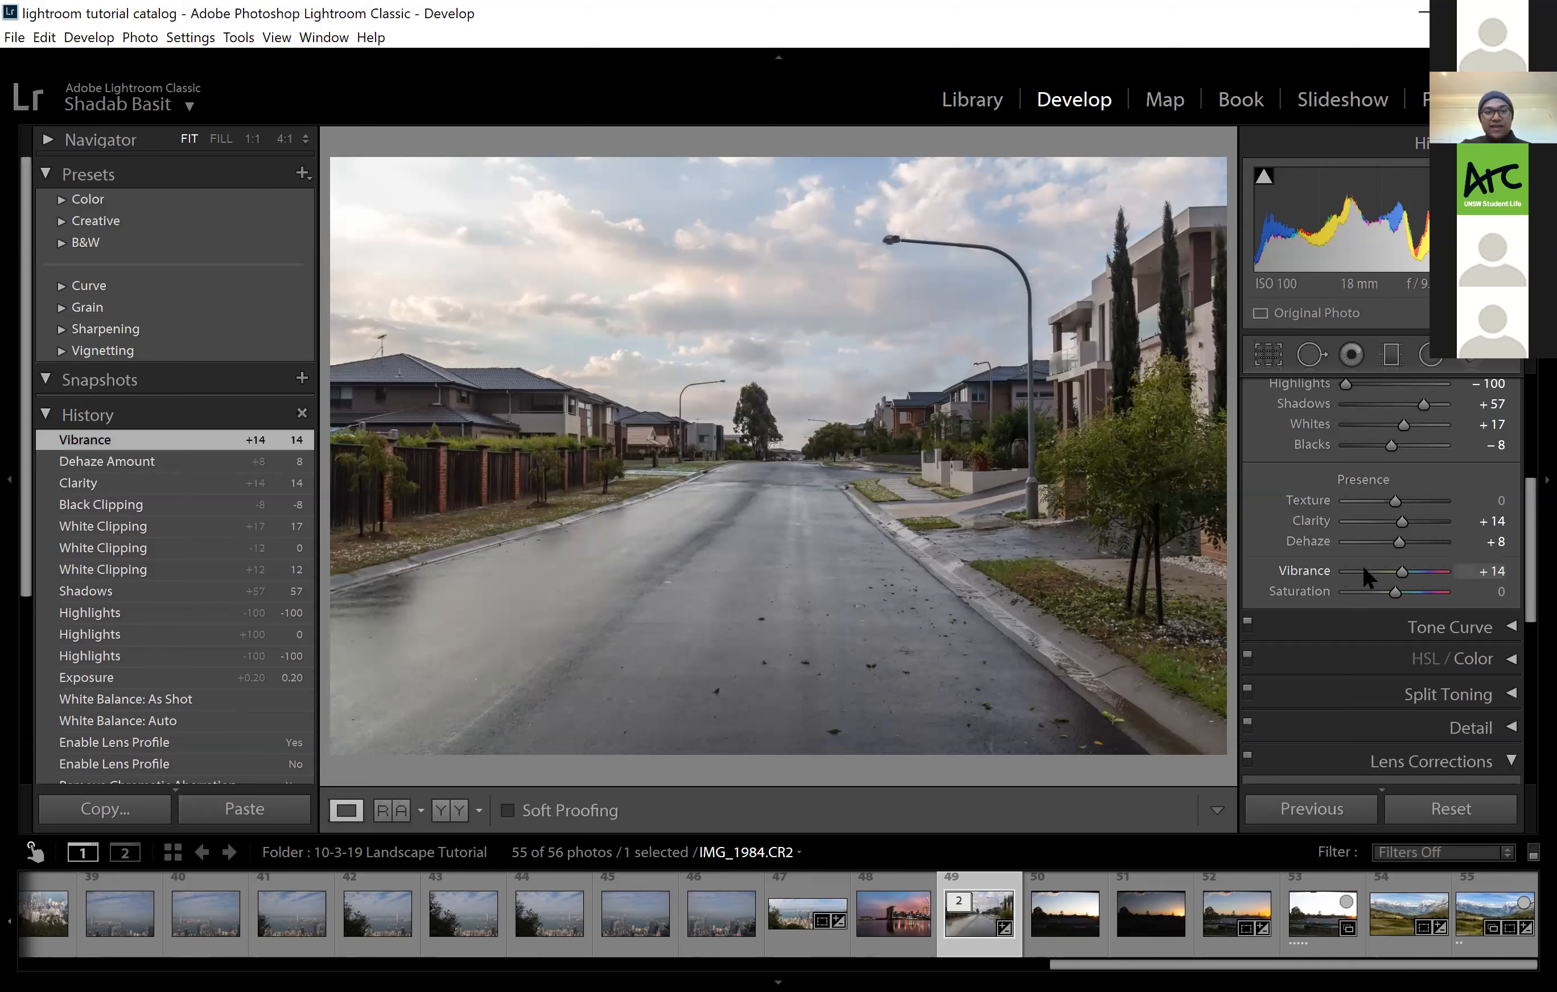
Add a diagonal graduated filter over the sky and the left-hand houses, and rotate it to a flatter angle using the mask overlay
scroll(1362, 563, up, 3)
scroll(1352, 541, up, 2)
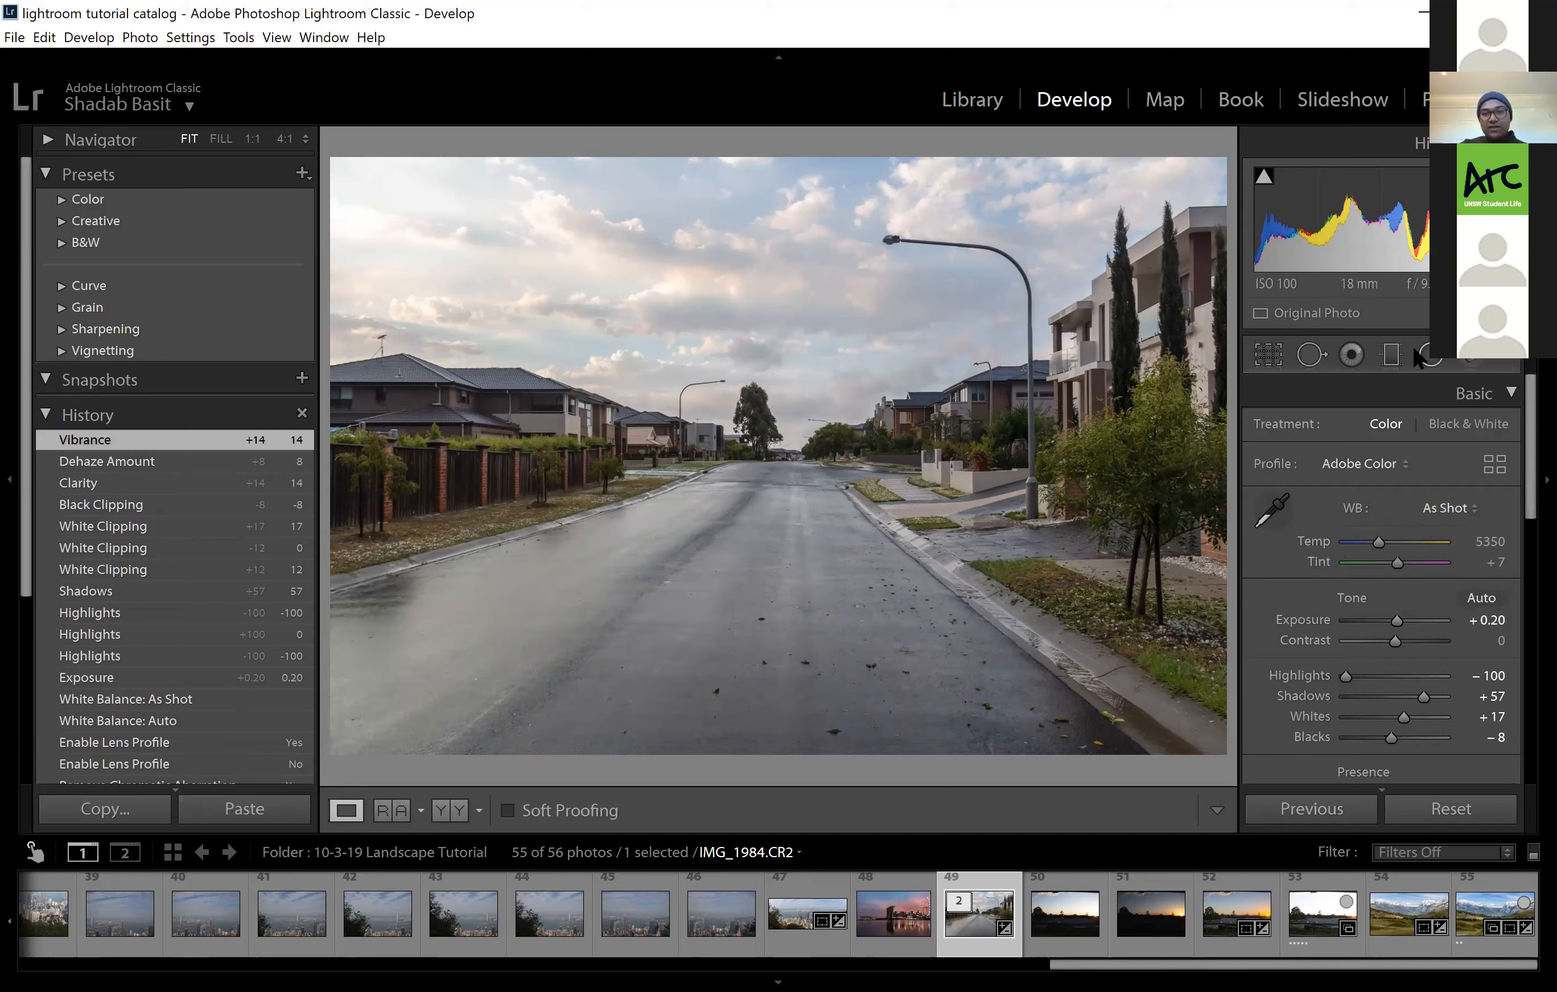
click(1392, 356)
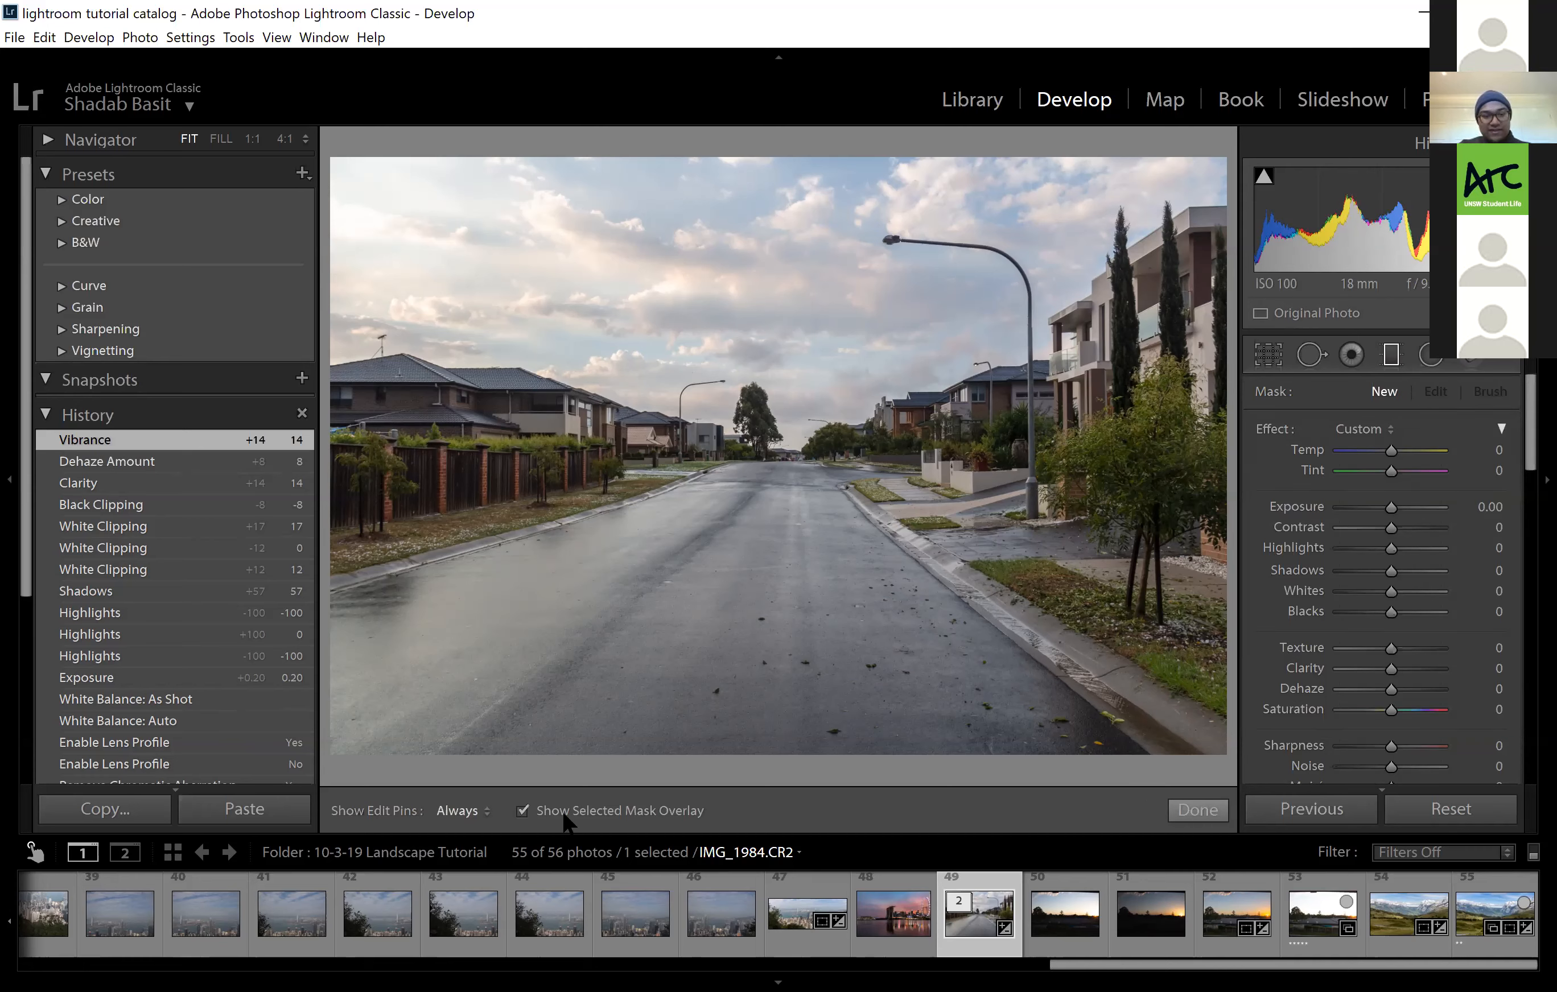
drag(346, 189, 483, 296)
drag(548, 390, 775, 596)
click(561, 392)
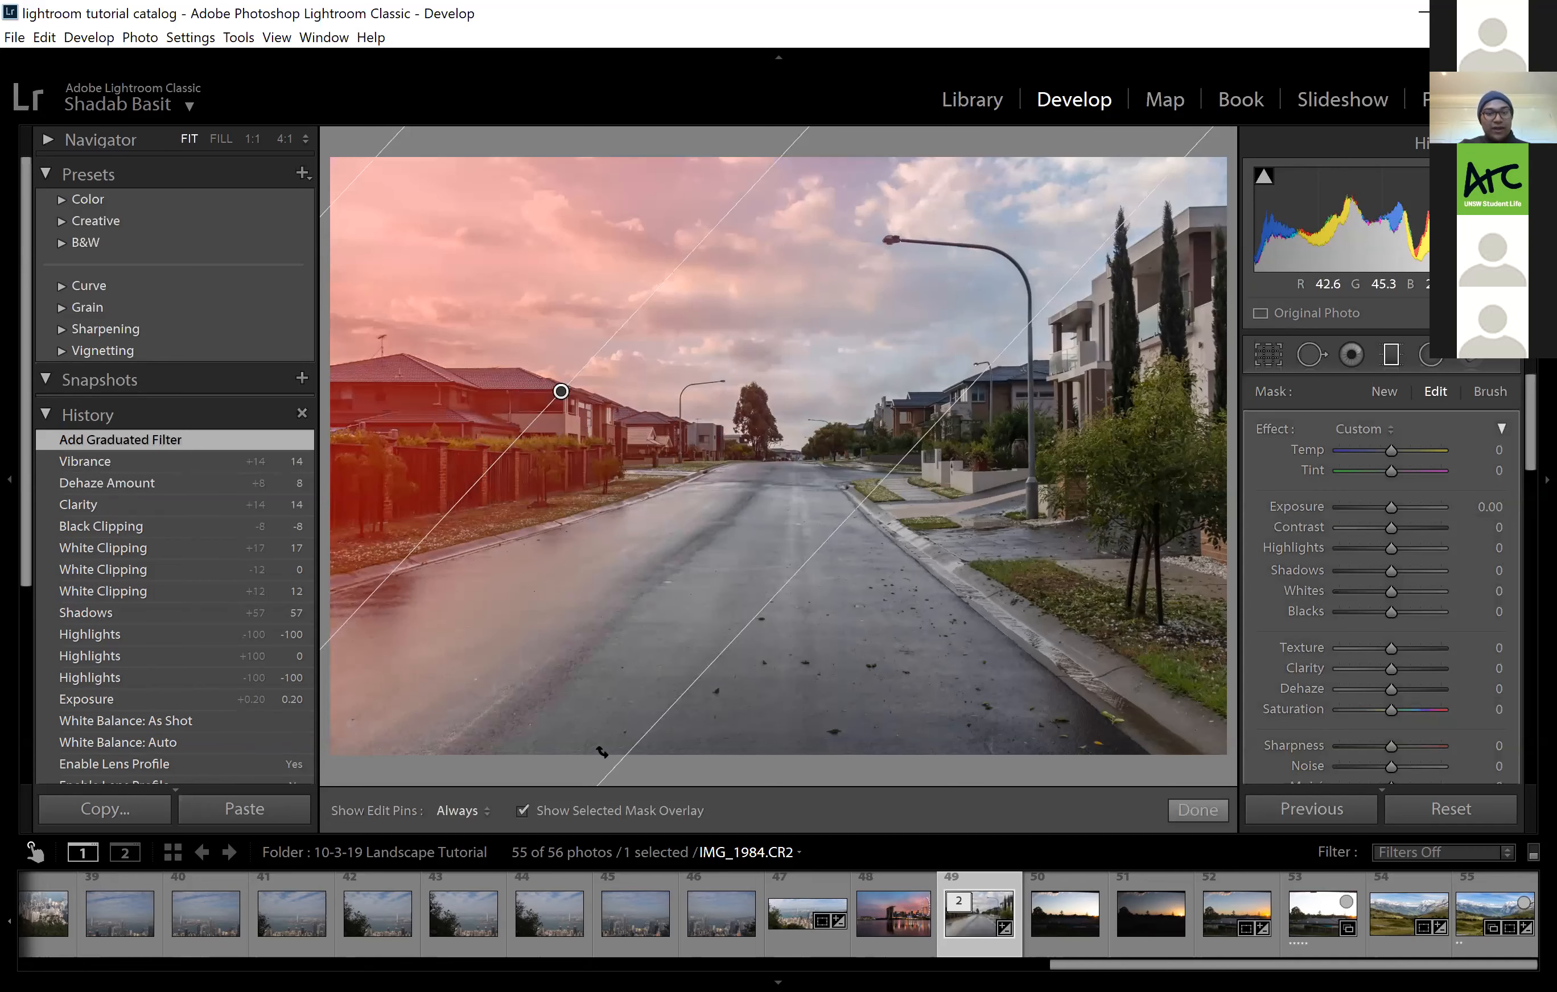
key(o)
drag(789, 572, 744, 546)
drag(662, 215, 736, 286)
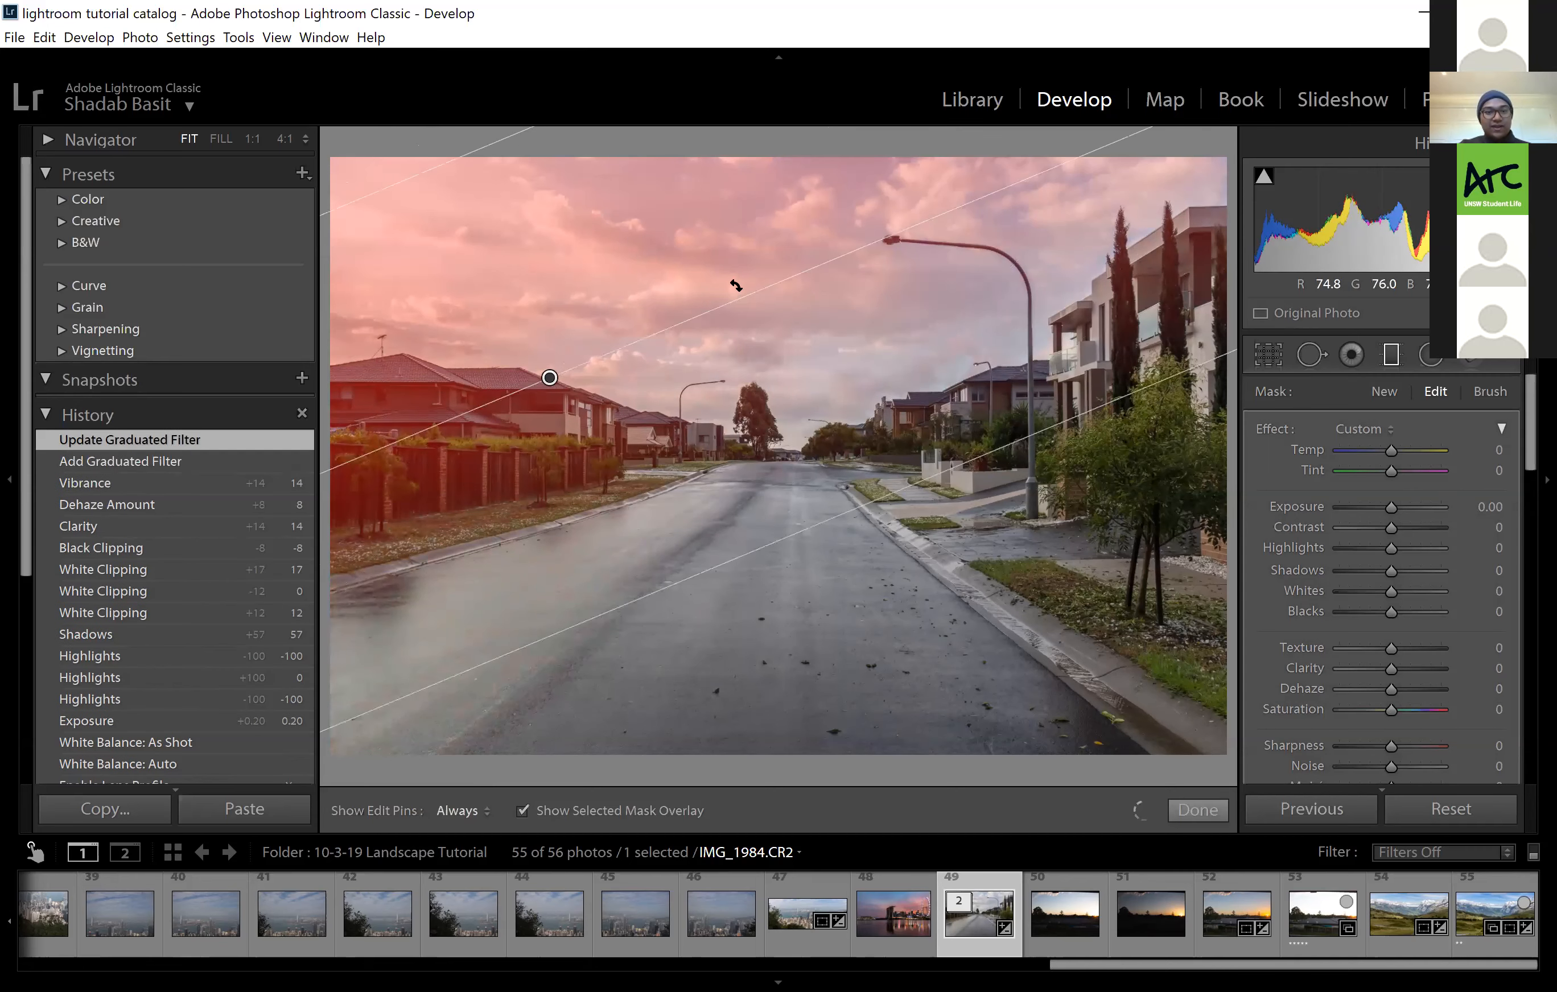
drag(817, 522, 800, 483)
drag(648, 396, 564, 350)
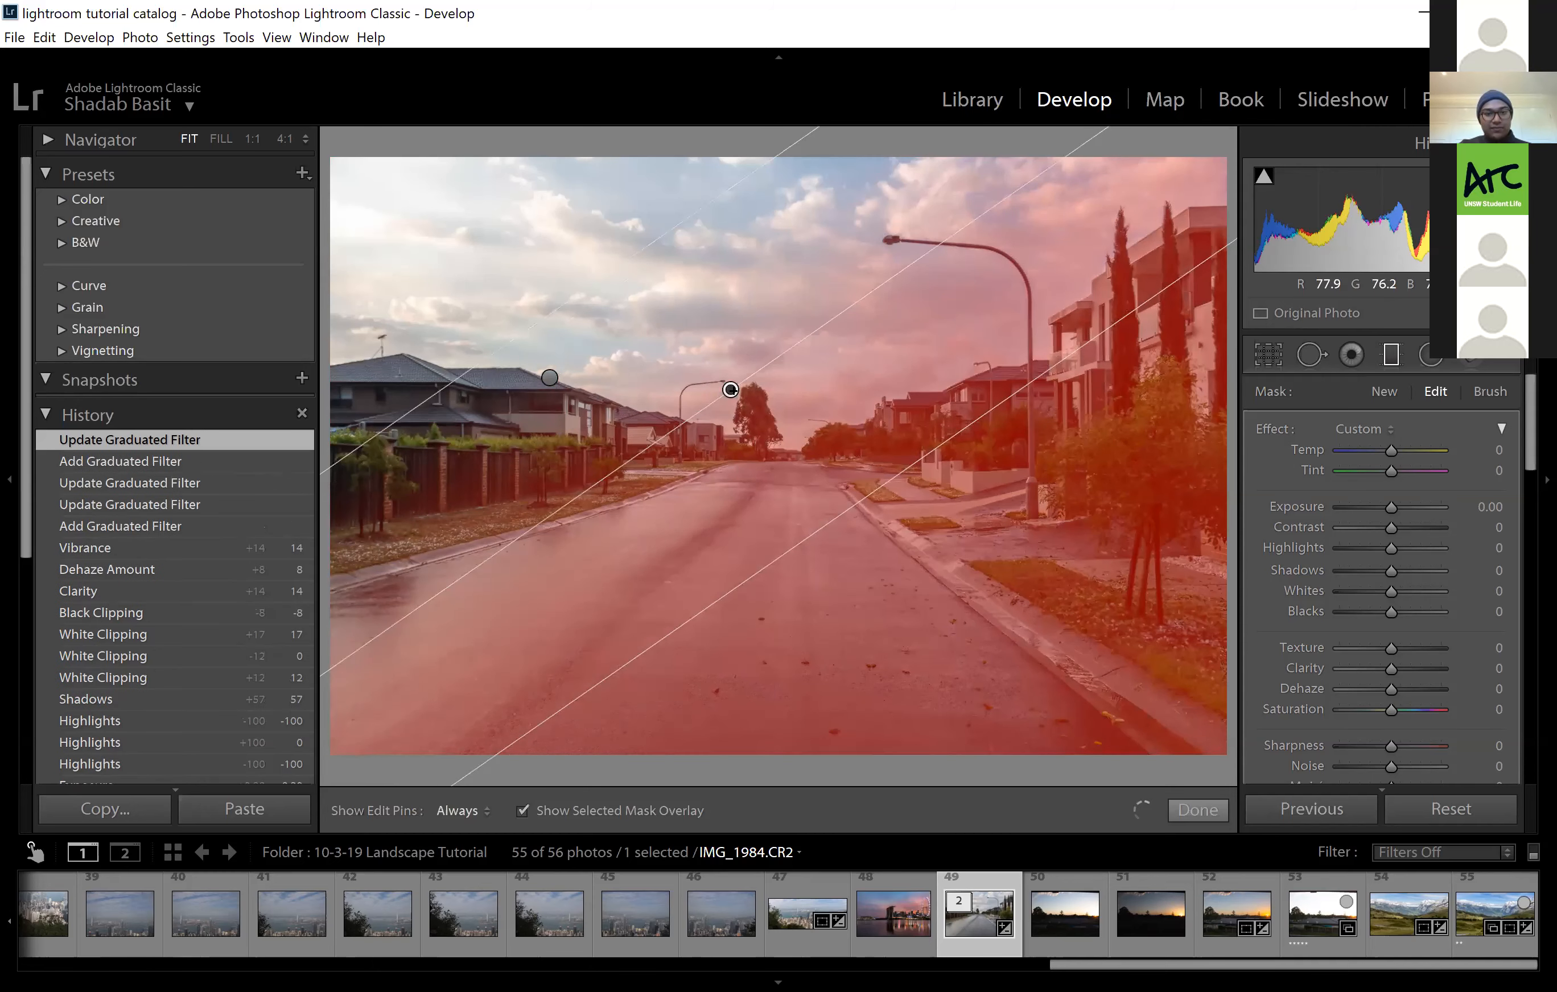
right_click(741, 406)
click(772, 444)
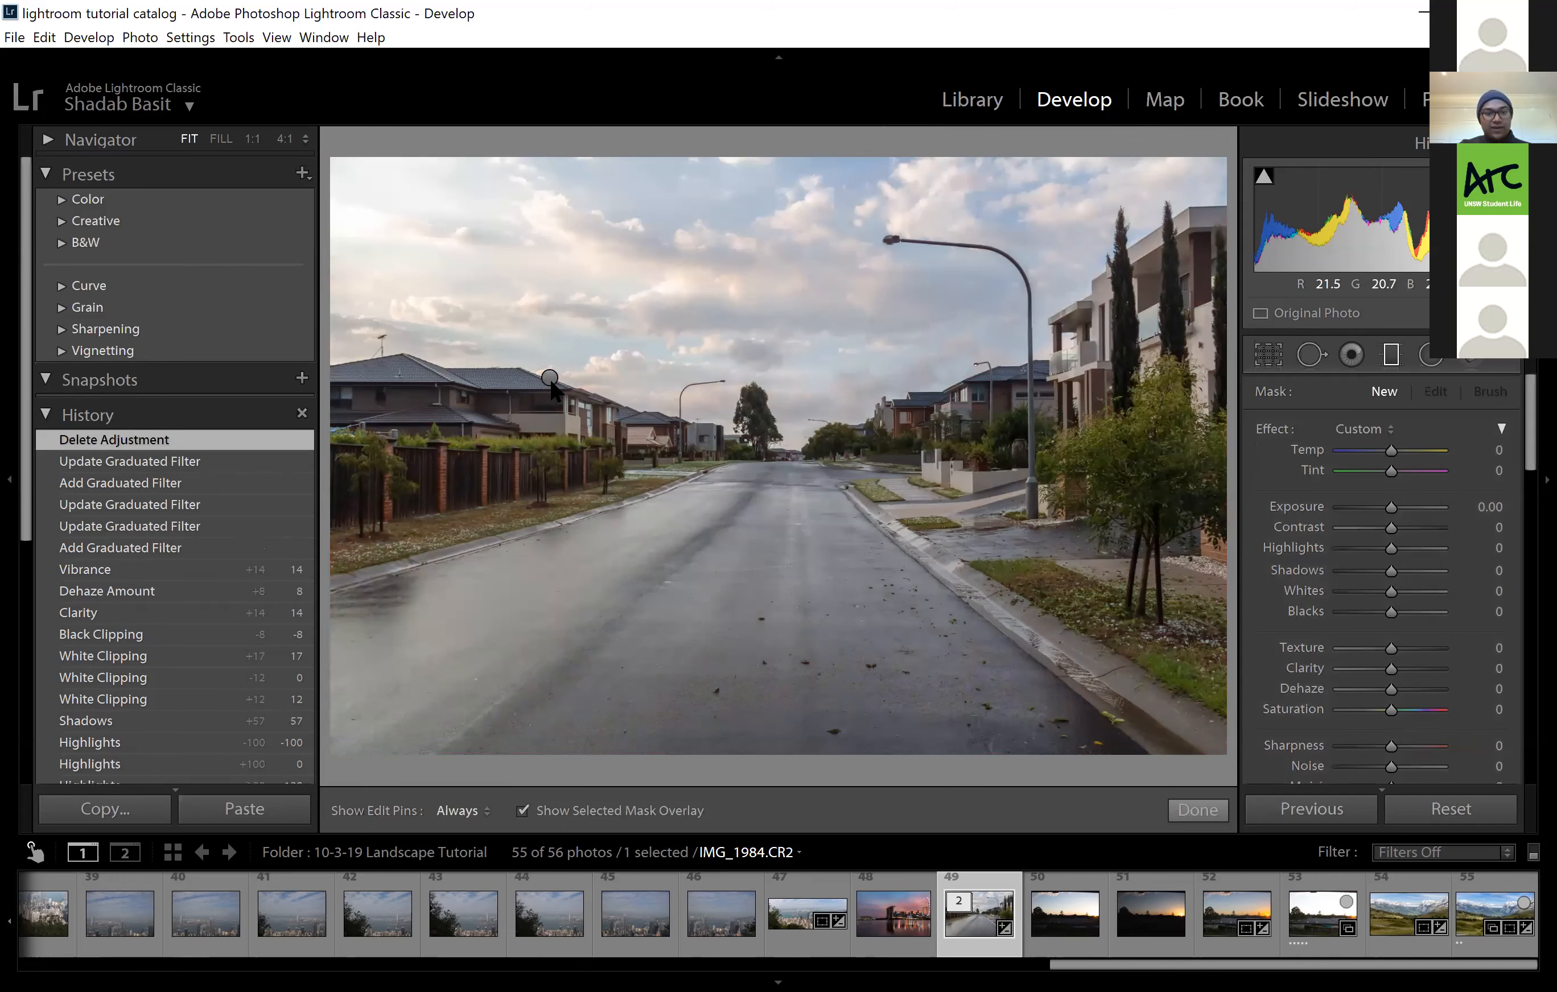
Tilt the graduated filter over the sky and left-hand houses more steeply, and set its exposure to −0.60
drag(550, 378, 896, 485)
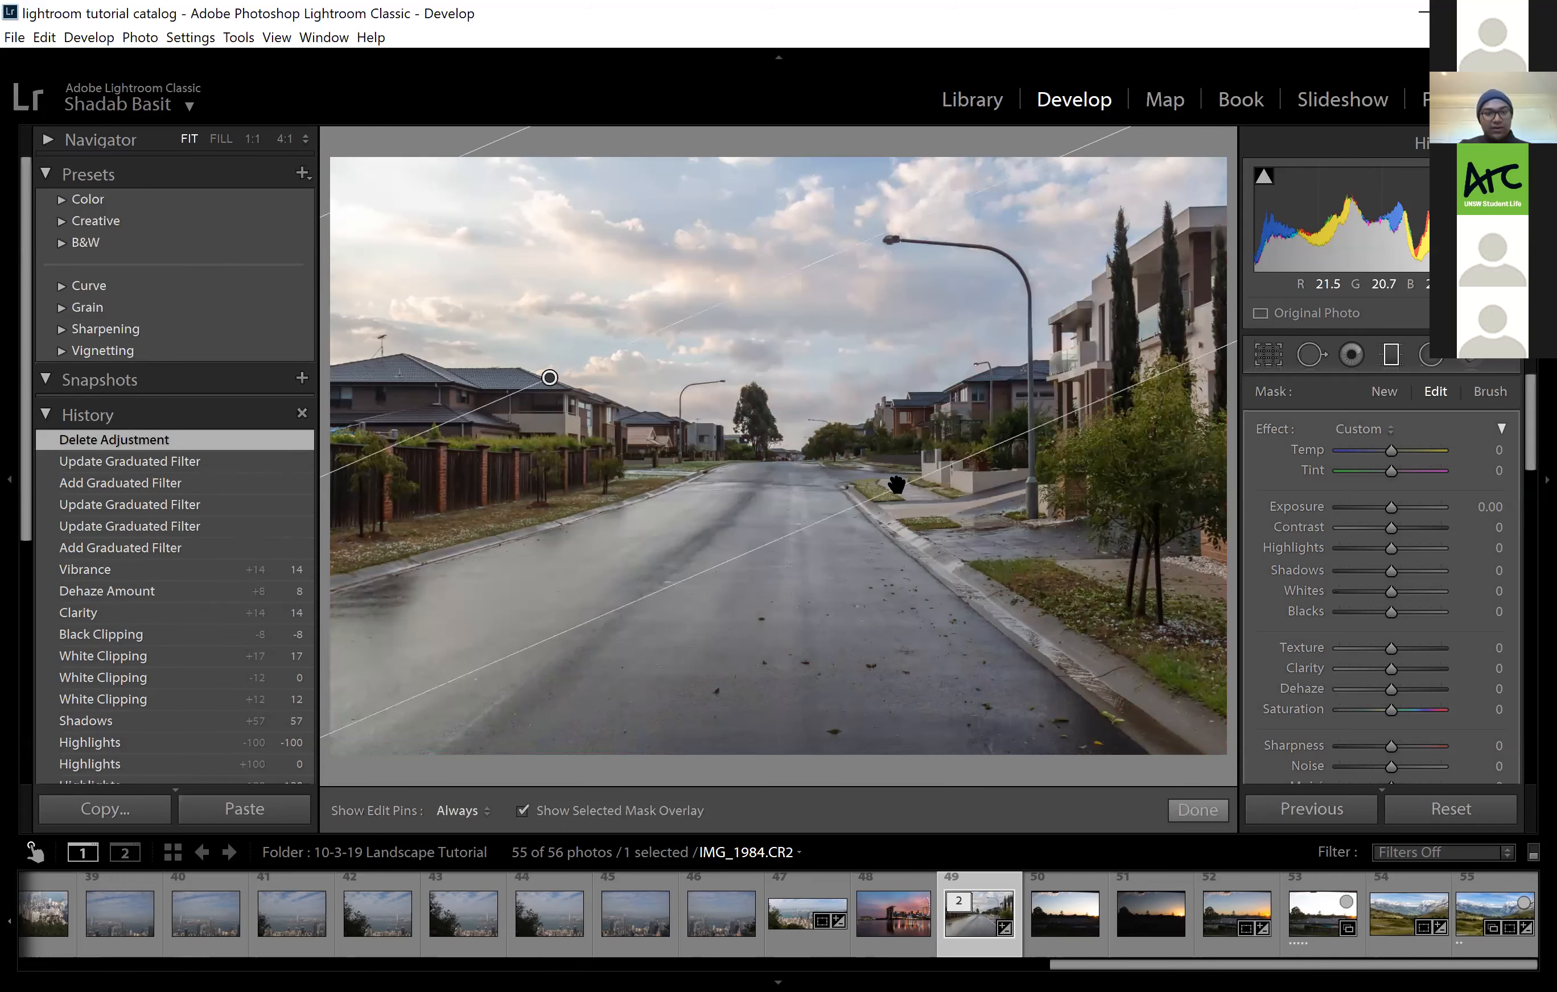
key(o)
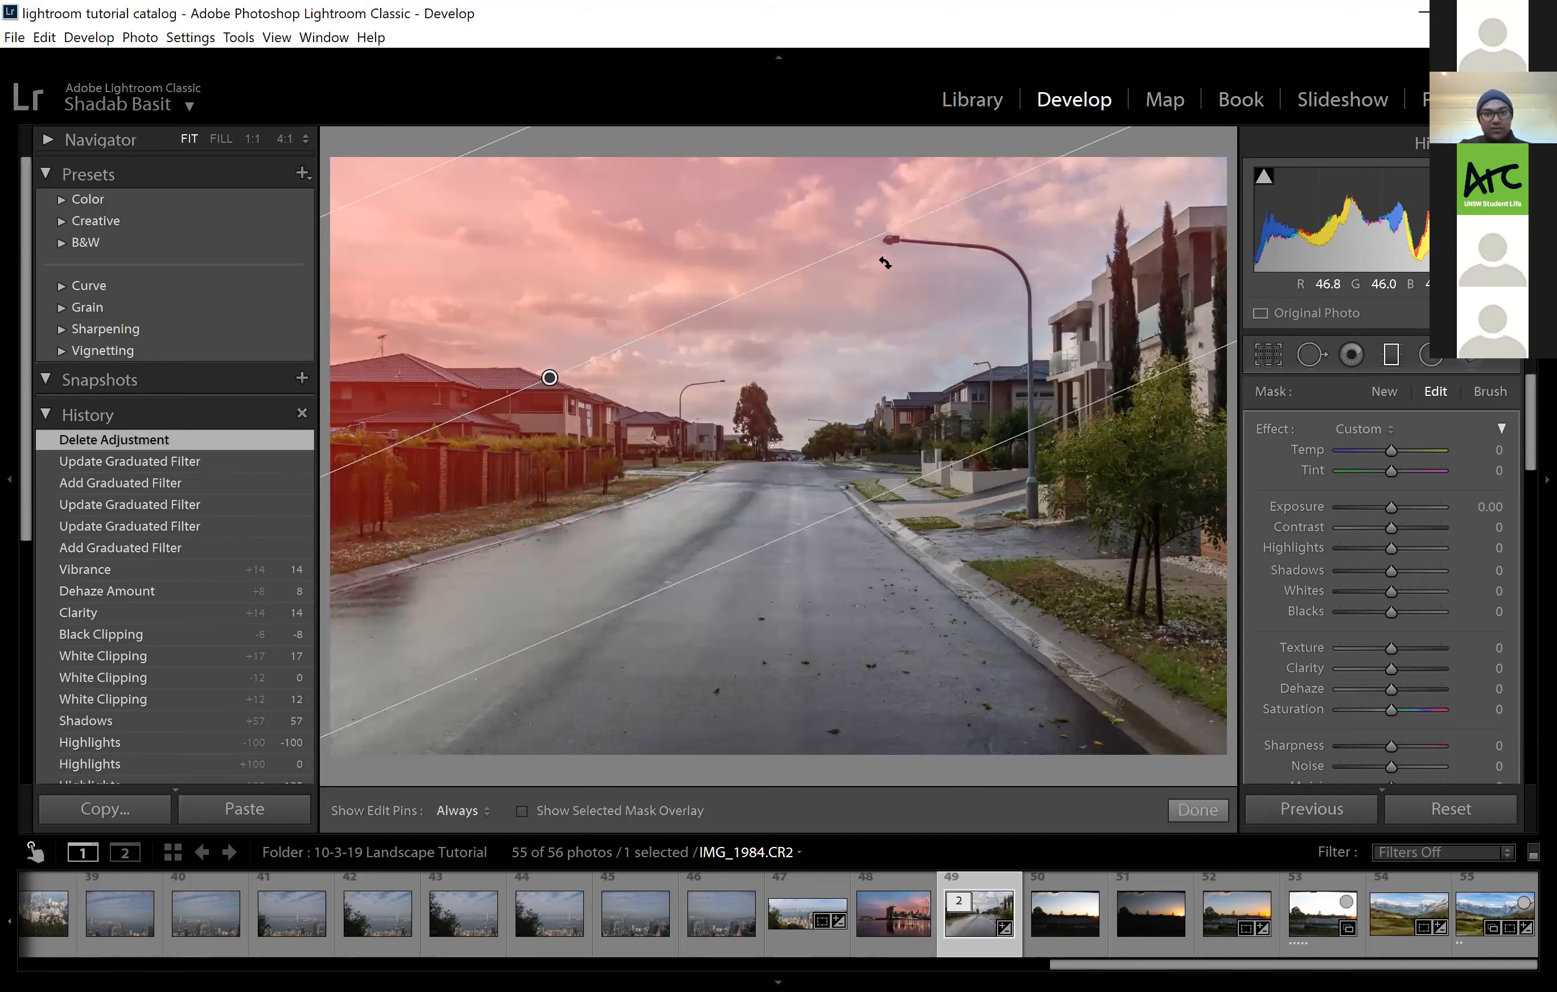
drag(863, 227, 854, 216)
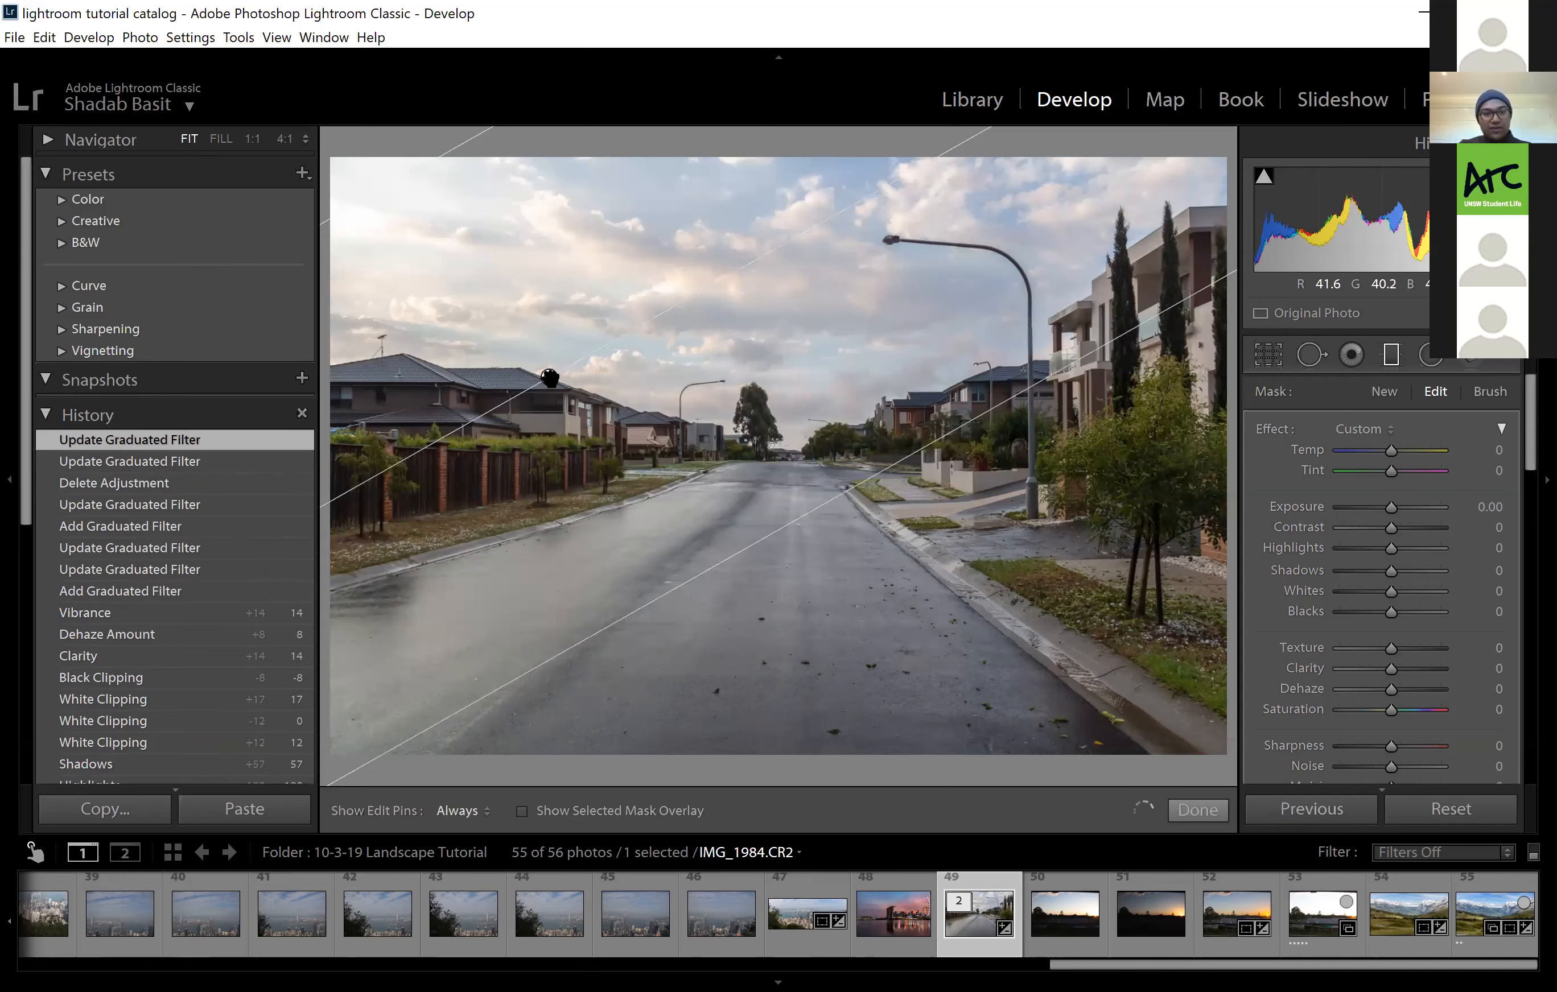
key(o)
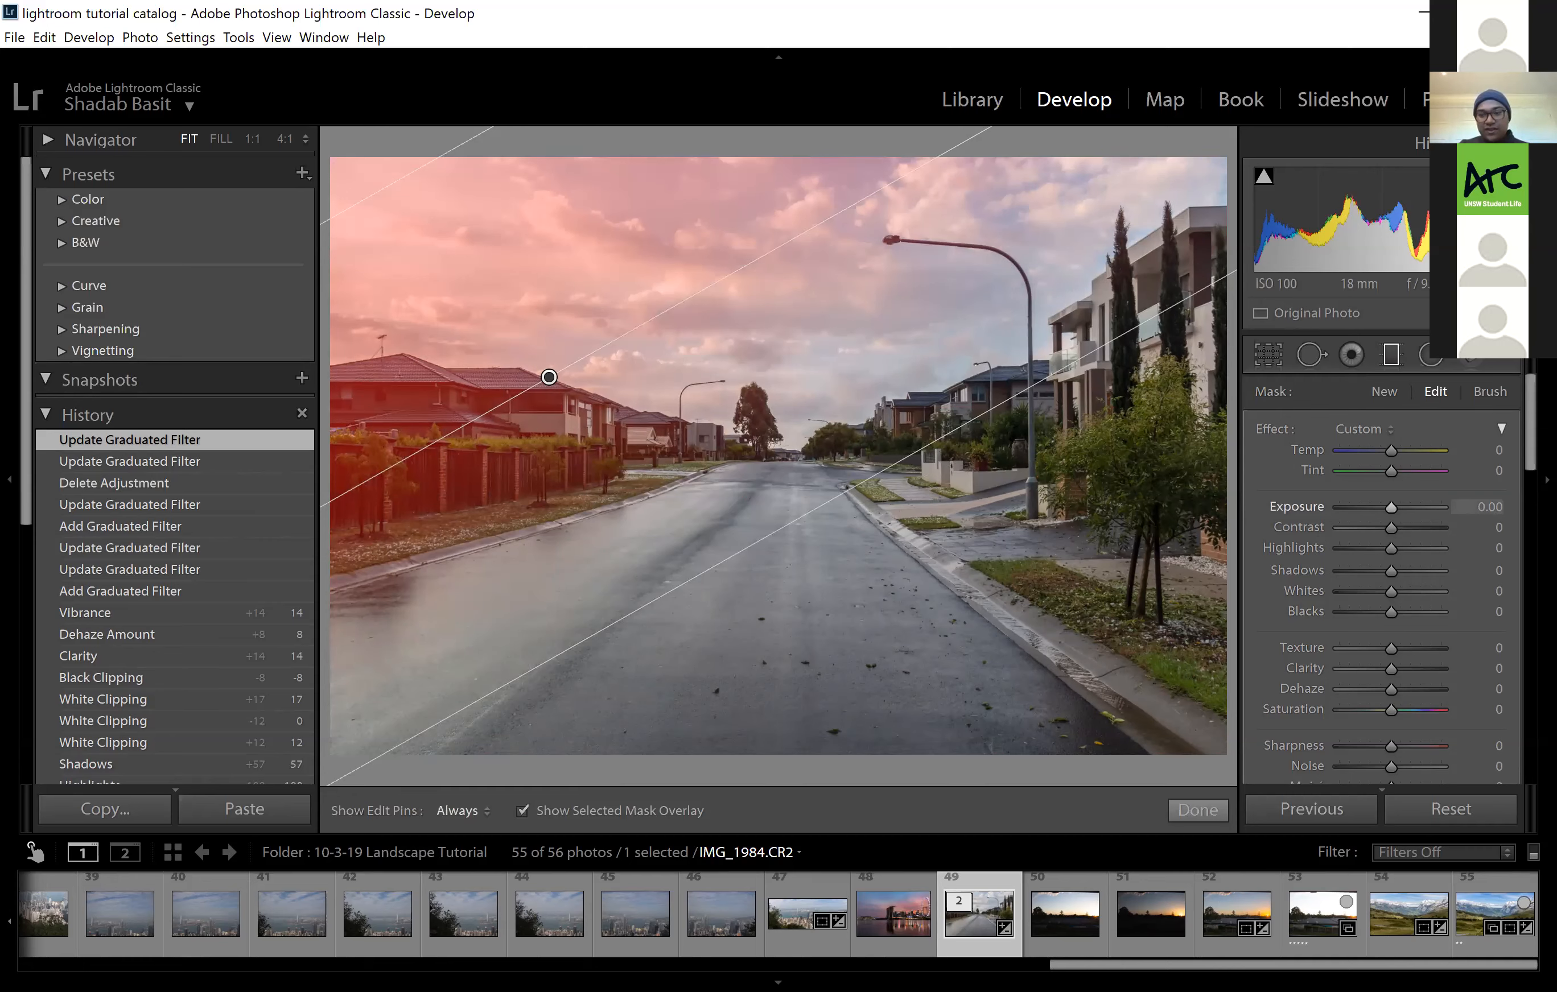
drag(1392, 508, 1383, 508)
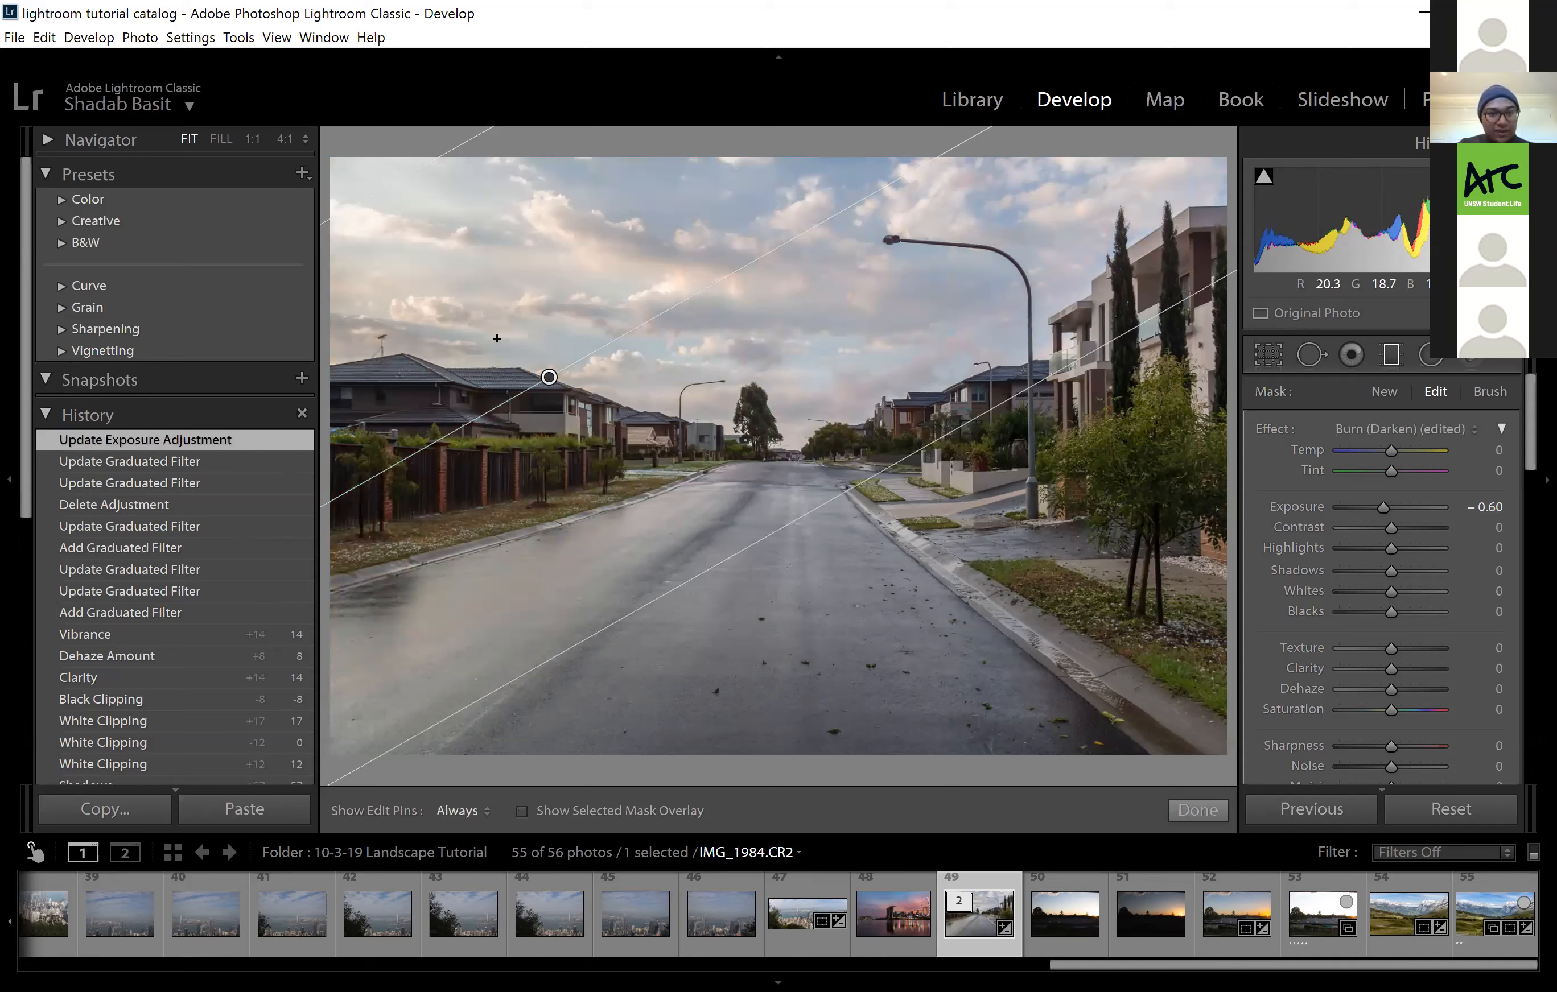
key(o)
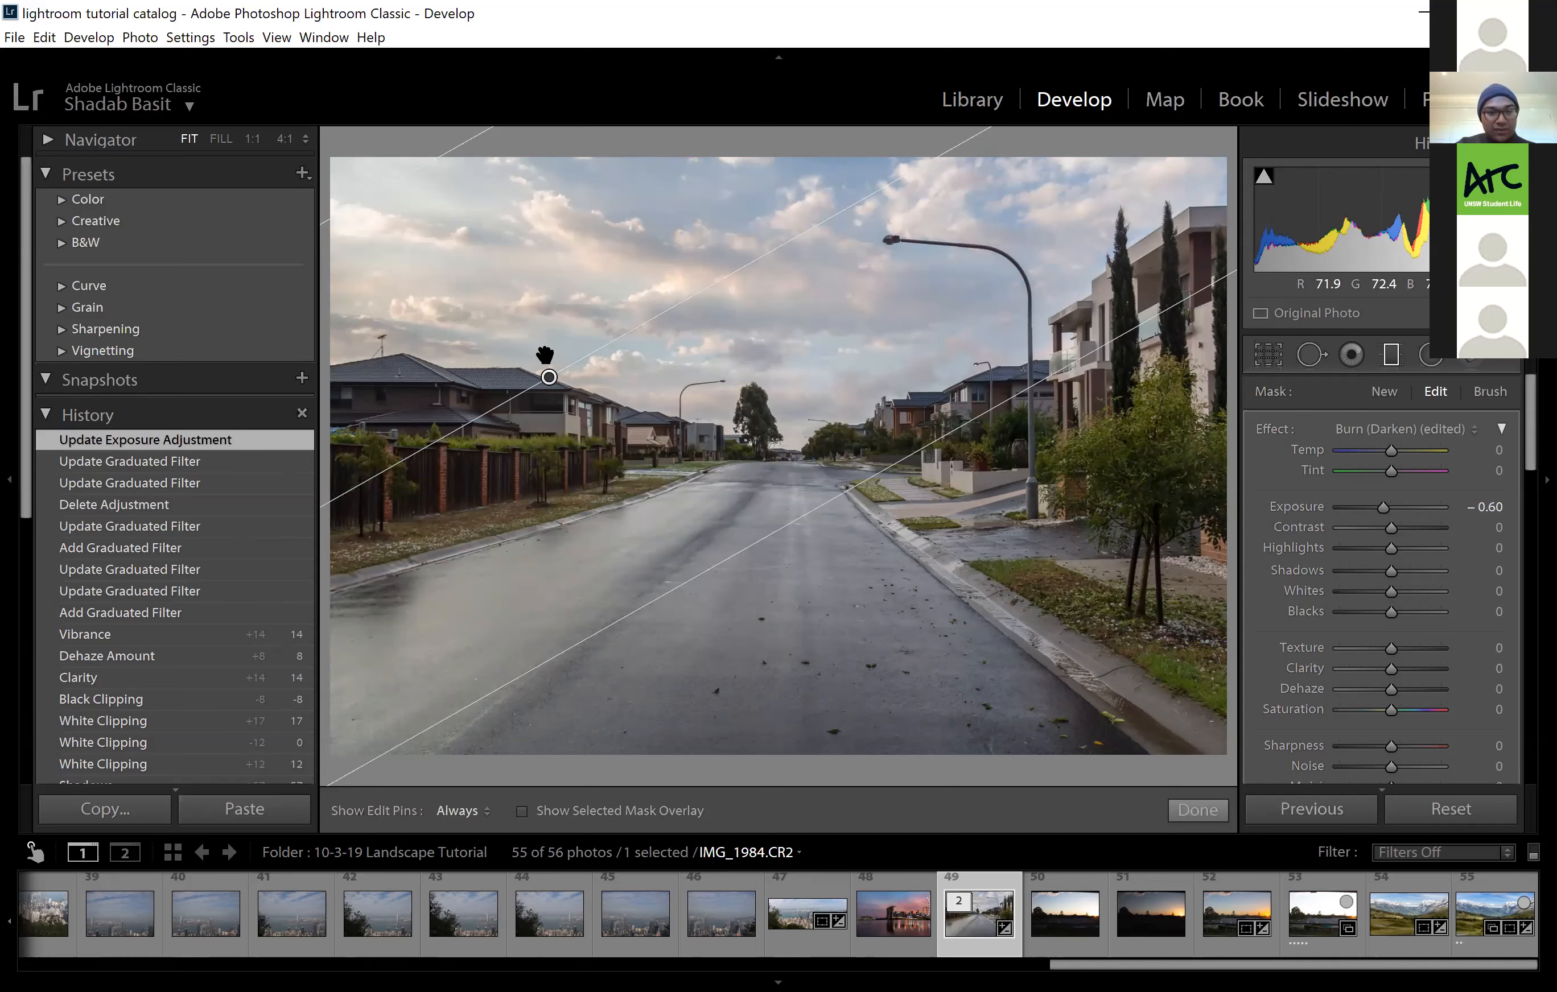
Shift the graduated filter towards the photo's upper left corner, fine-tune its angle with the overlay, and close the Graduated Filter tool
drag(545, 356, 524, 321)
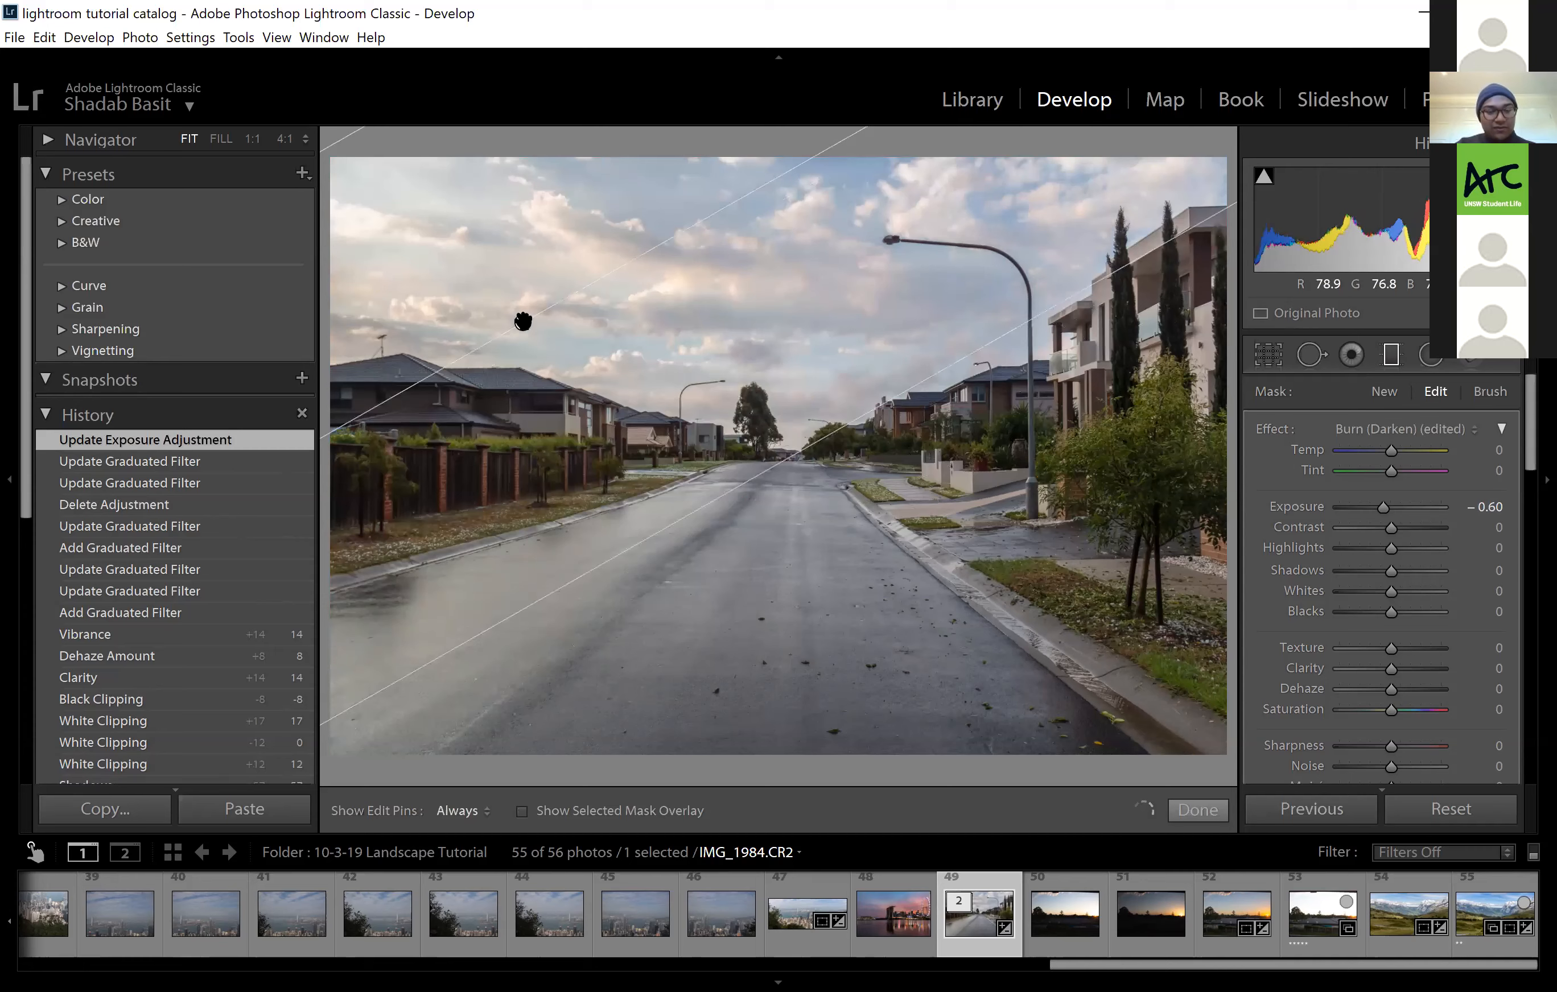
key(o)
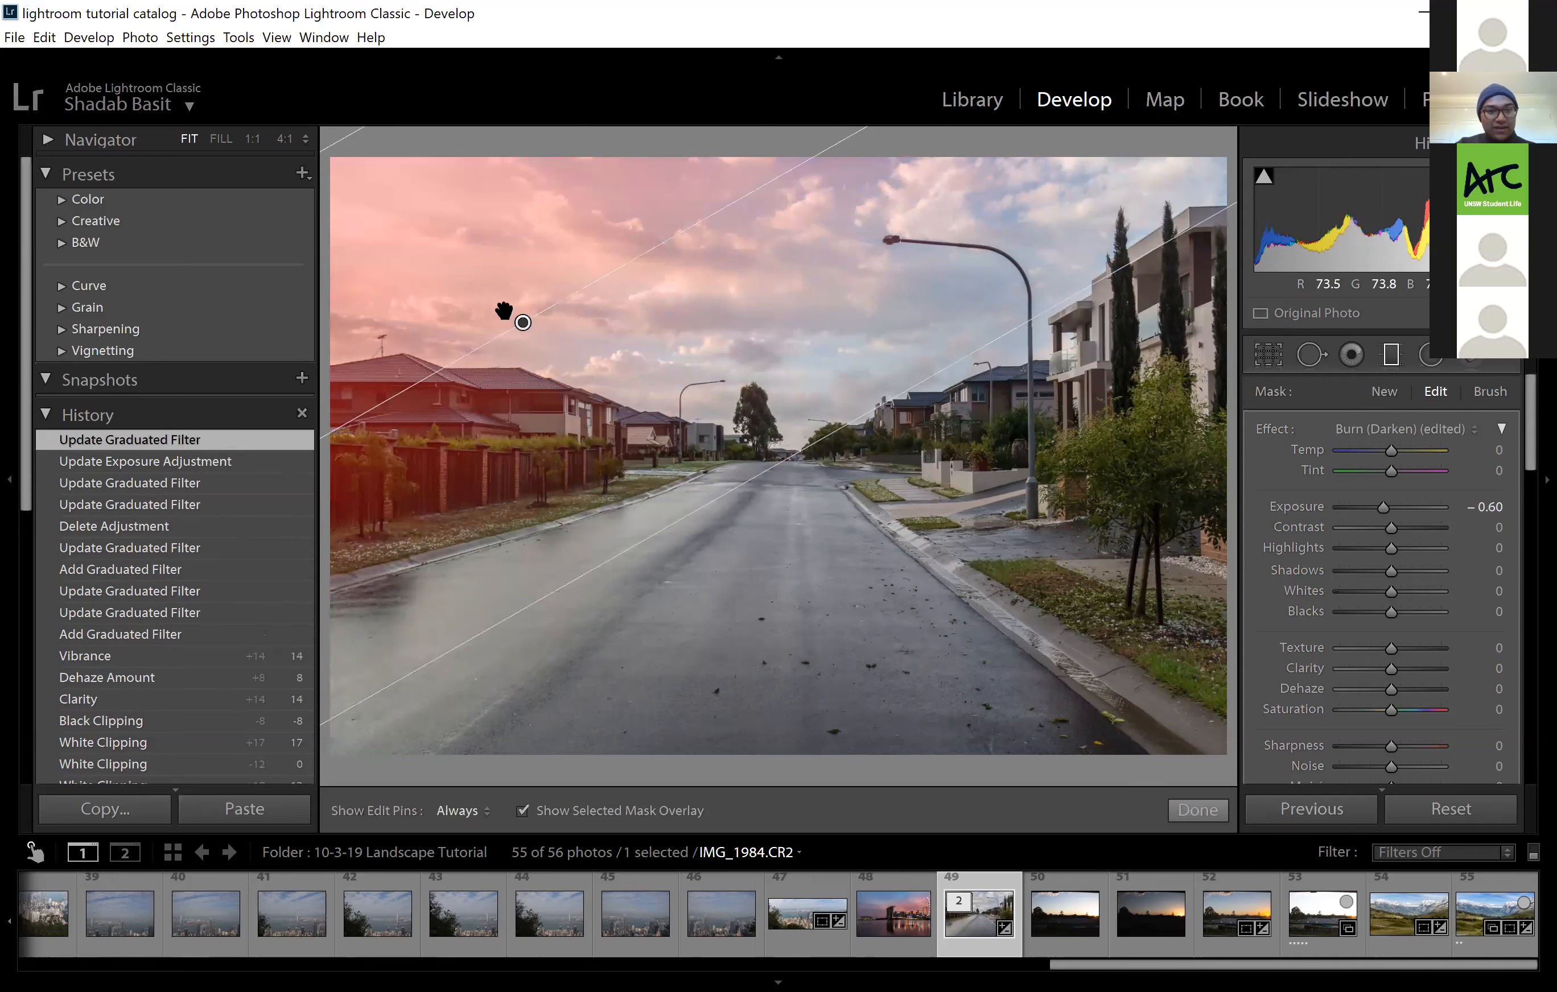
drag(504, 312, 489, 304)
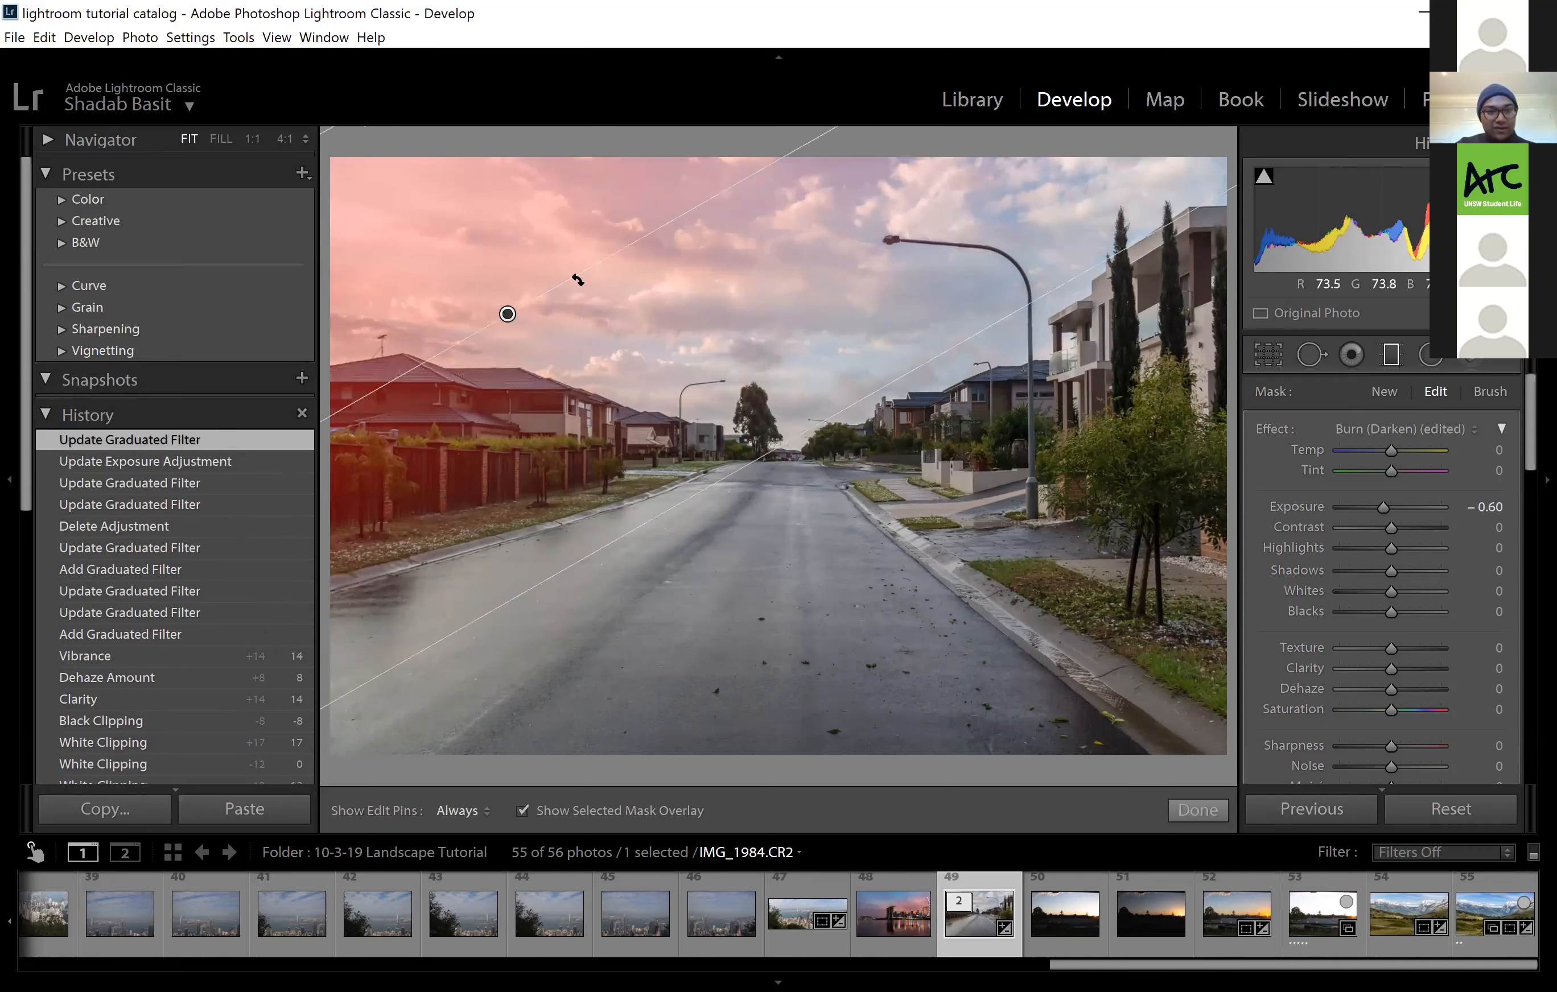
drag(575, 272, 577, 275)
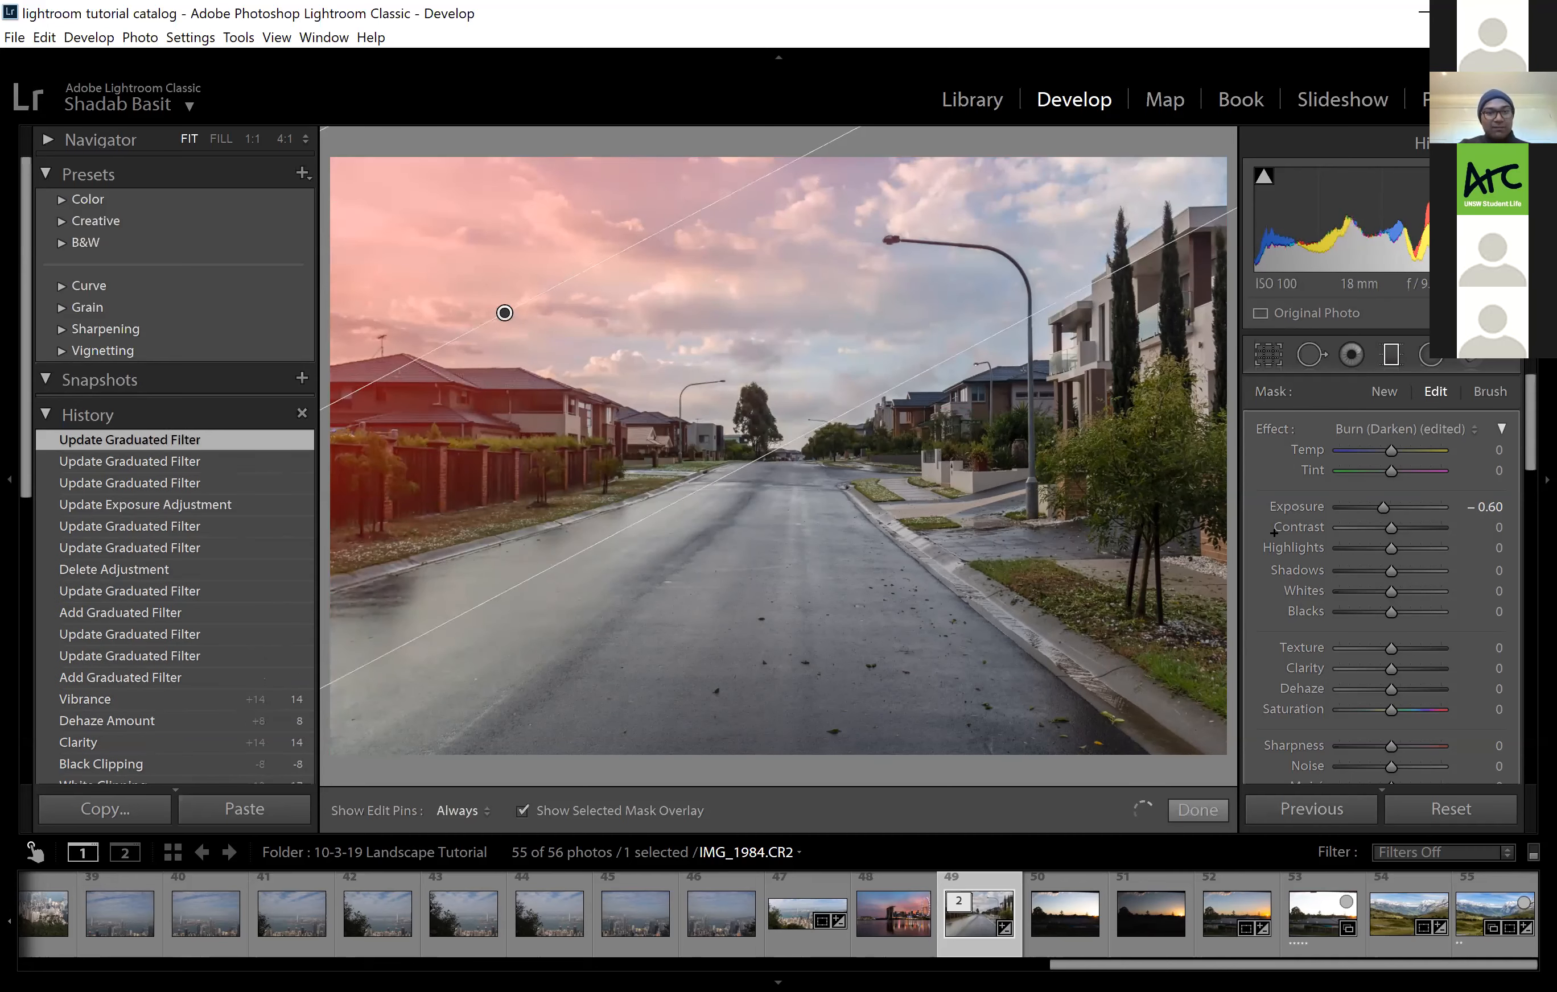
key(o)
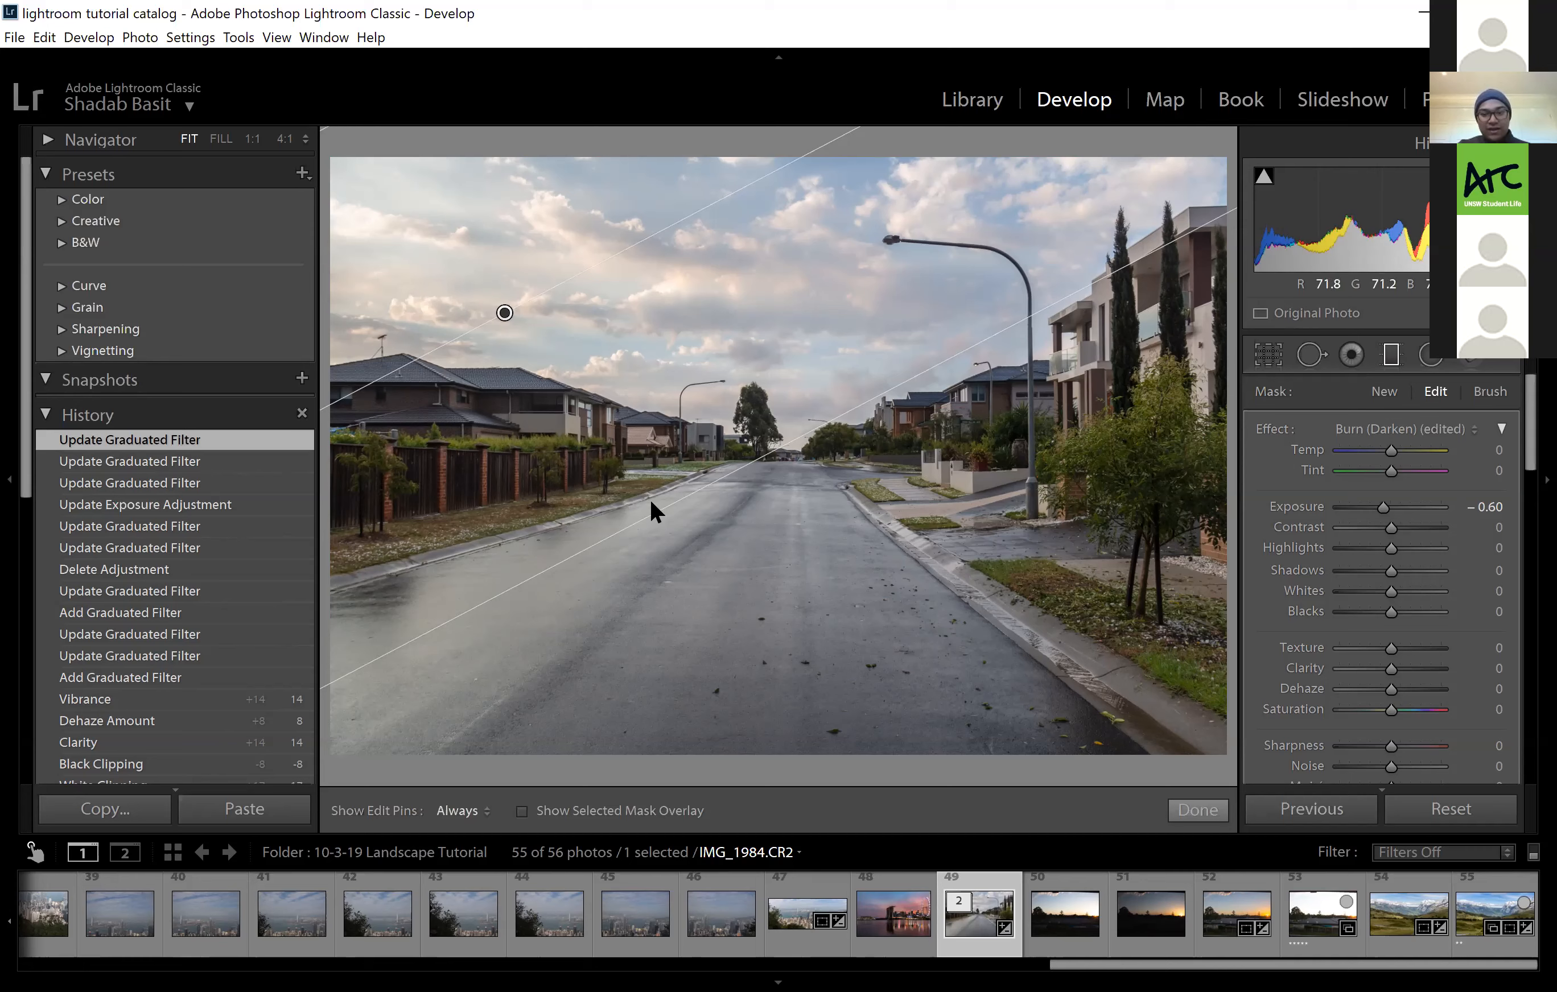
key(m)
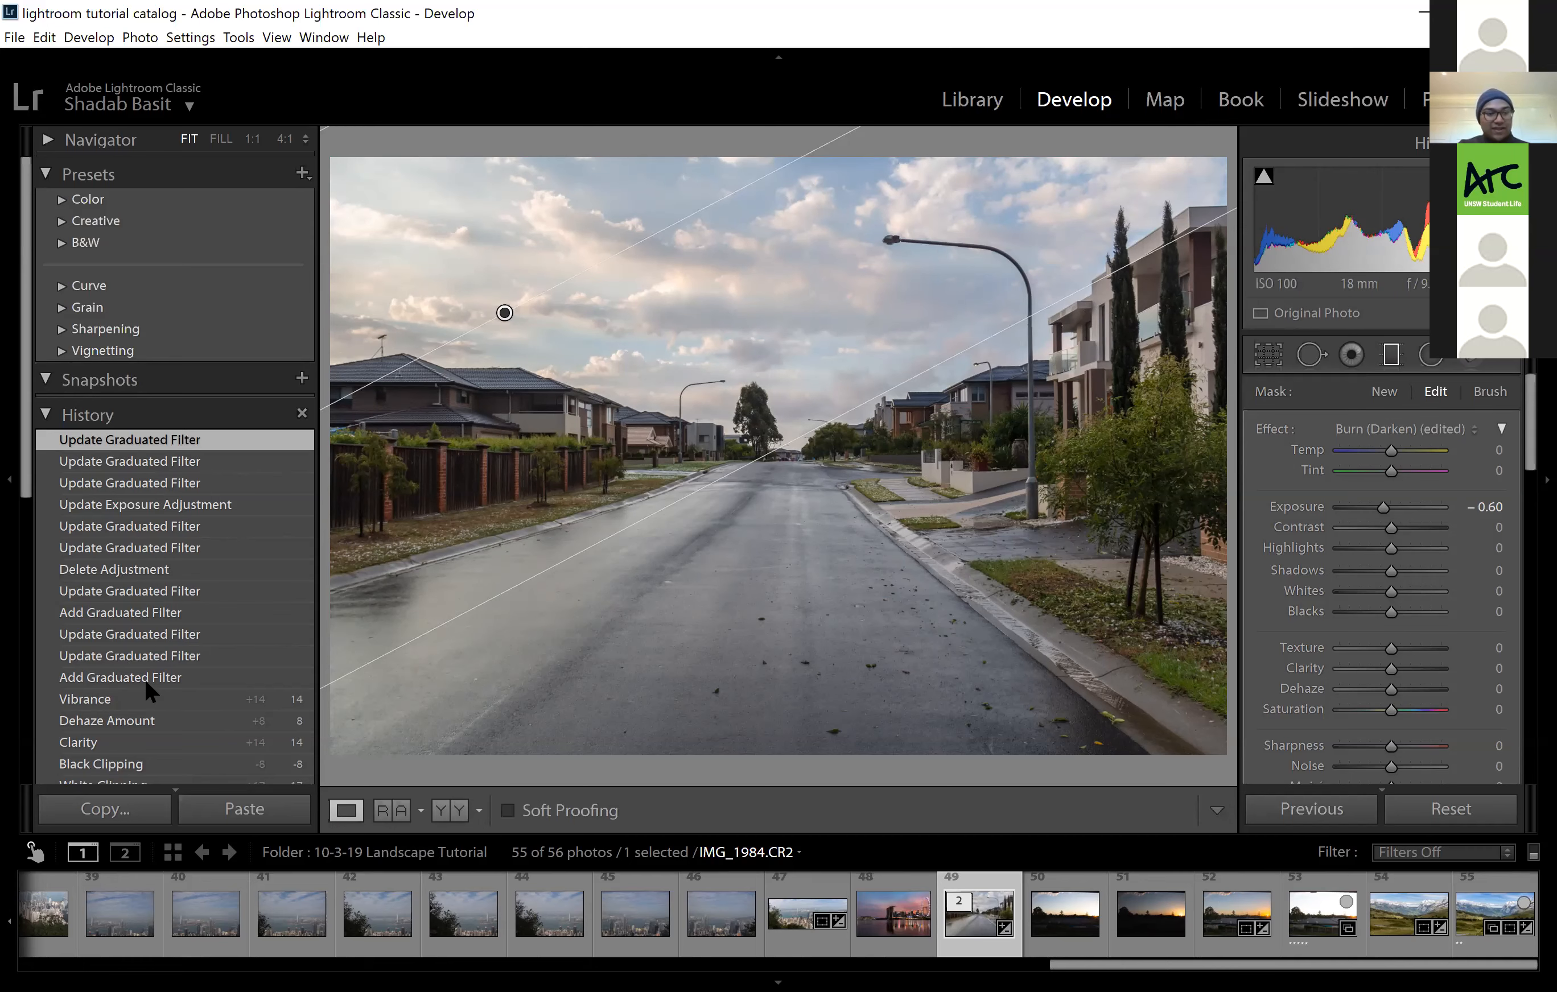
Compare the street photo with its Vibrance history state, restore the latest graduated filter state, and show the before and after side by side
click(140, 701)
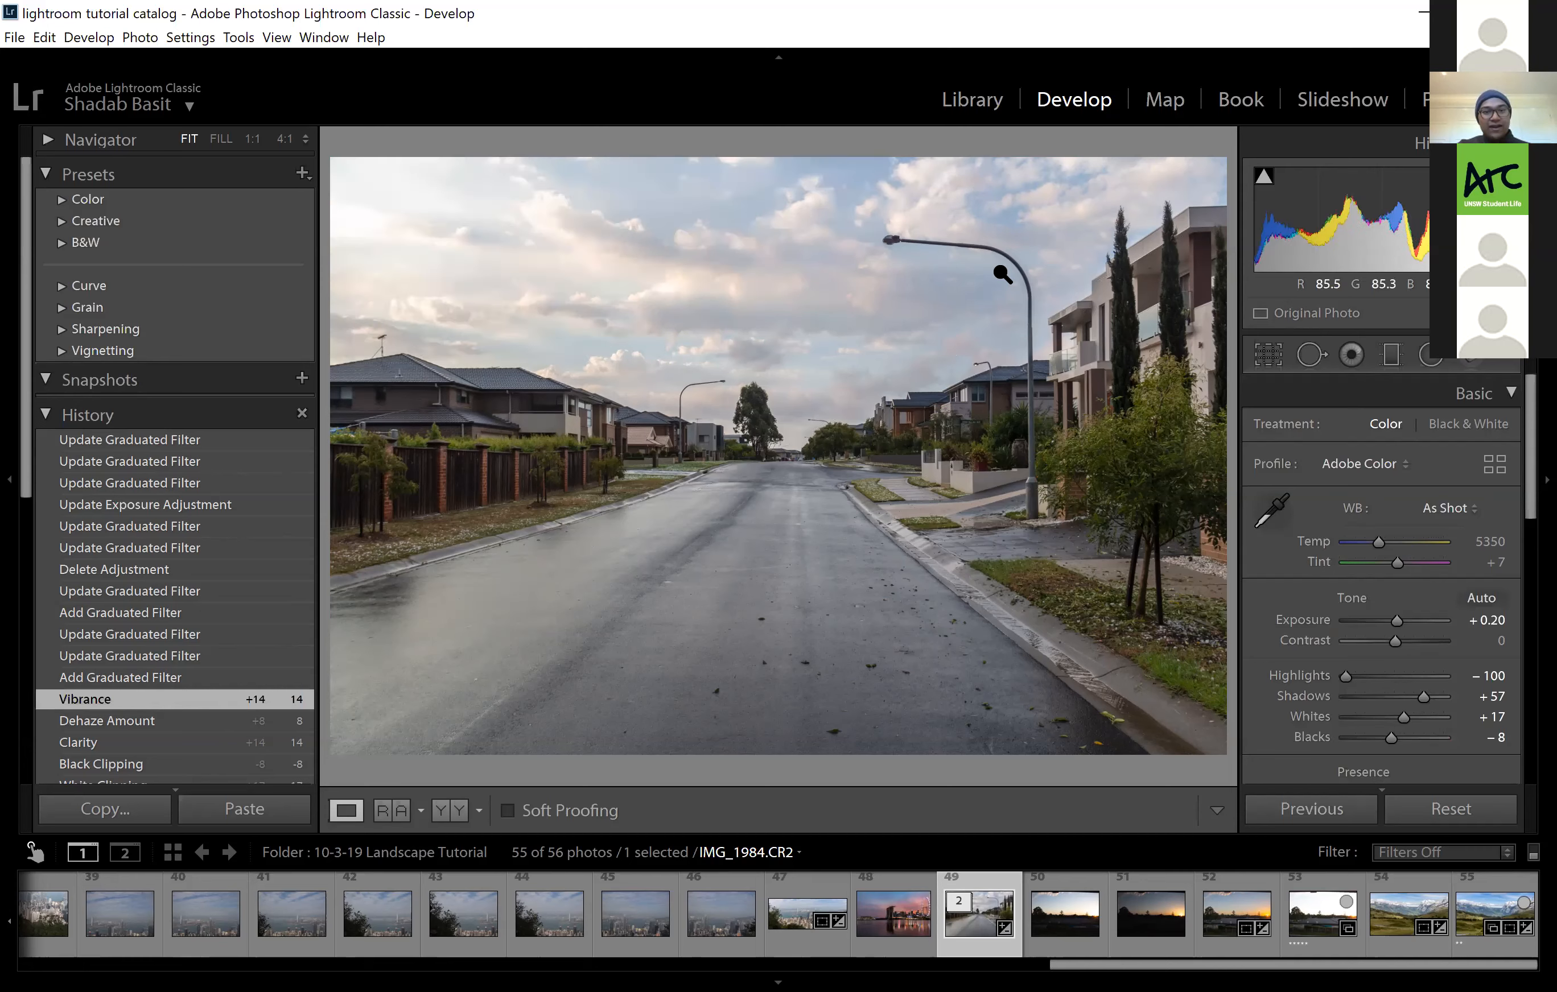
click(150, 417)
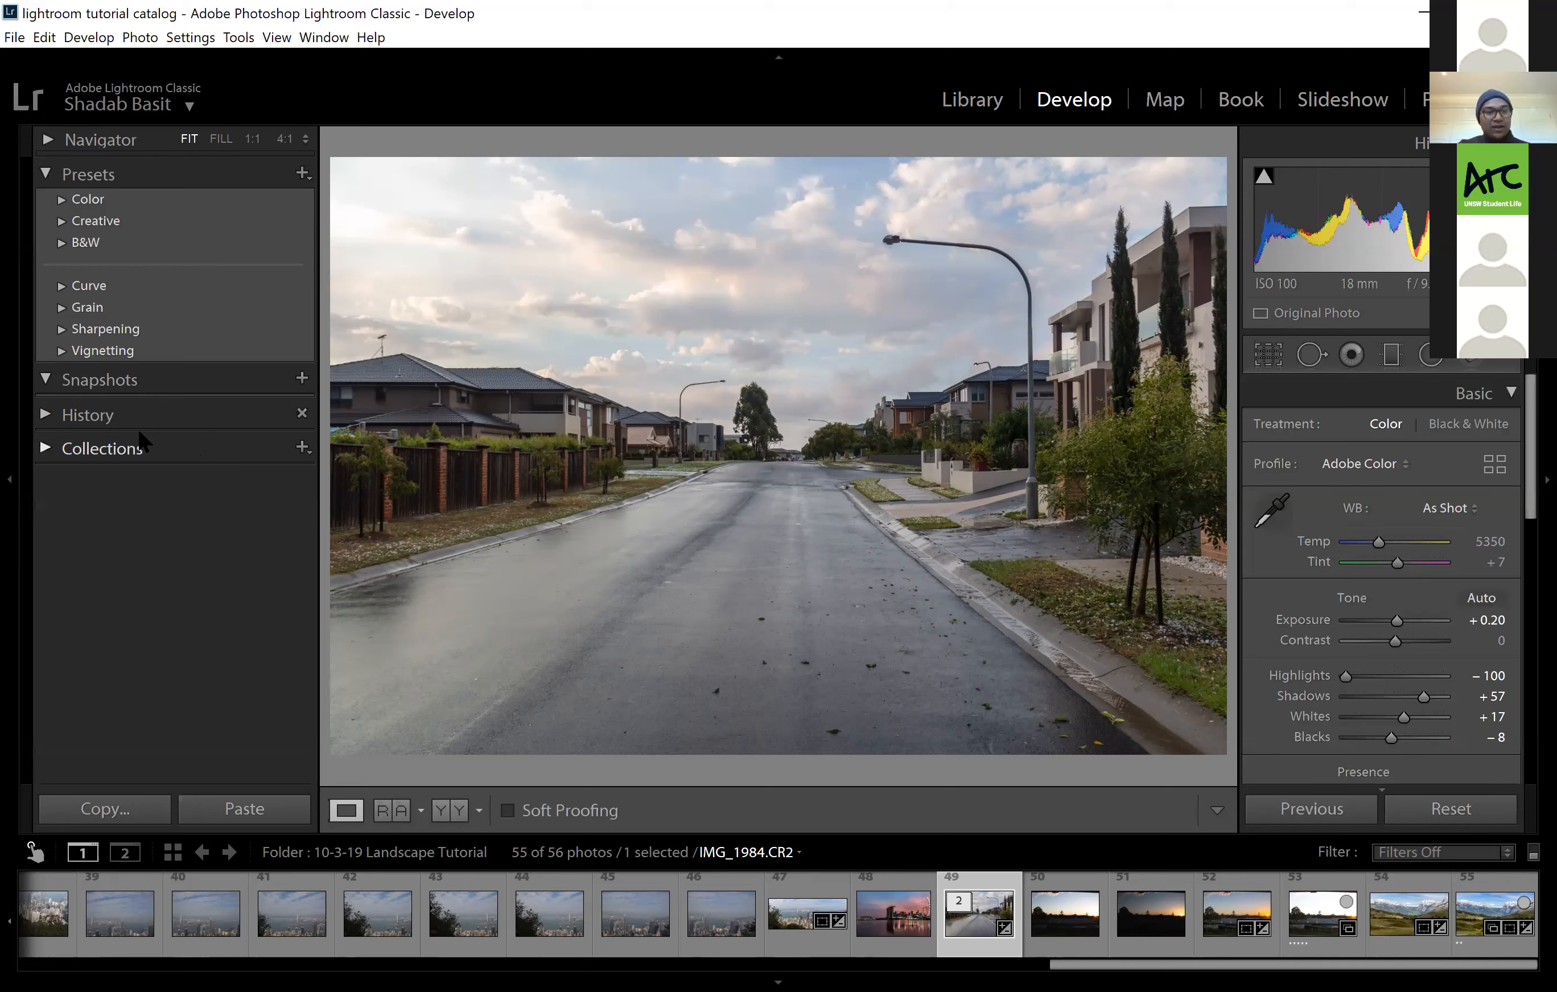
click(109, 418)
click(145, 445)
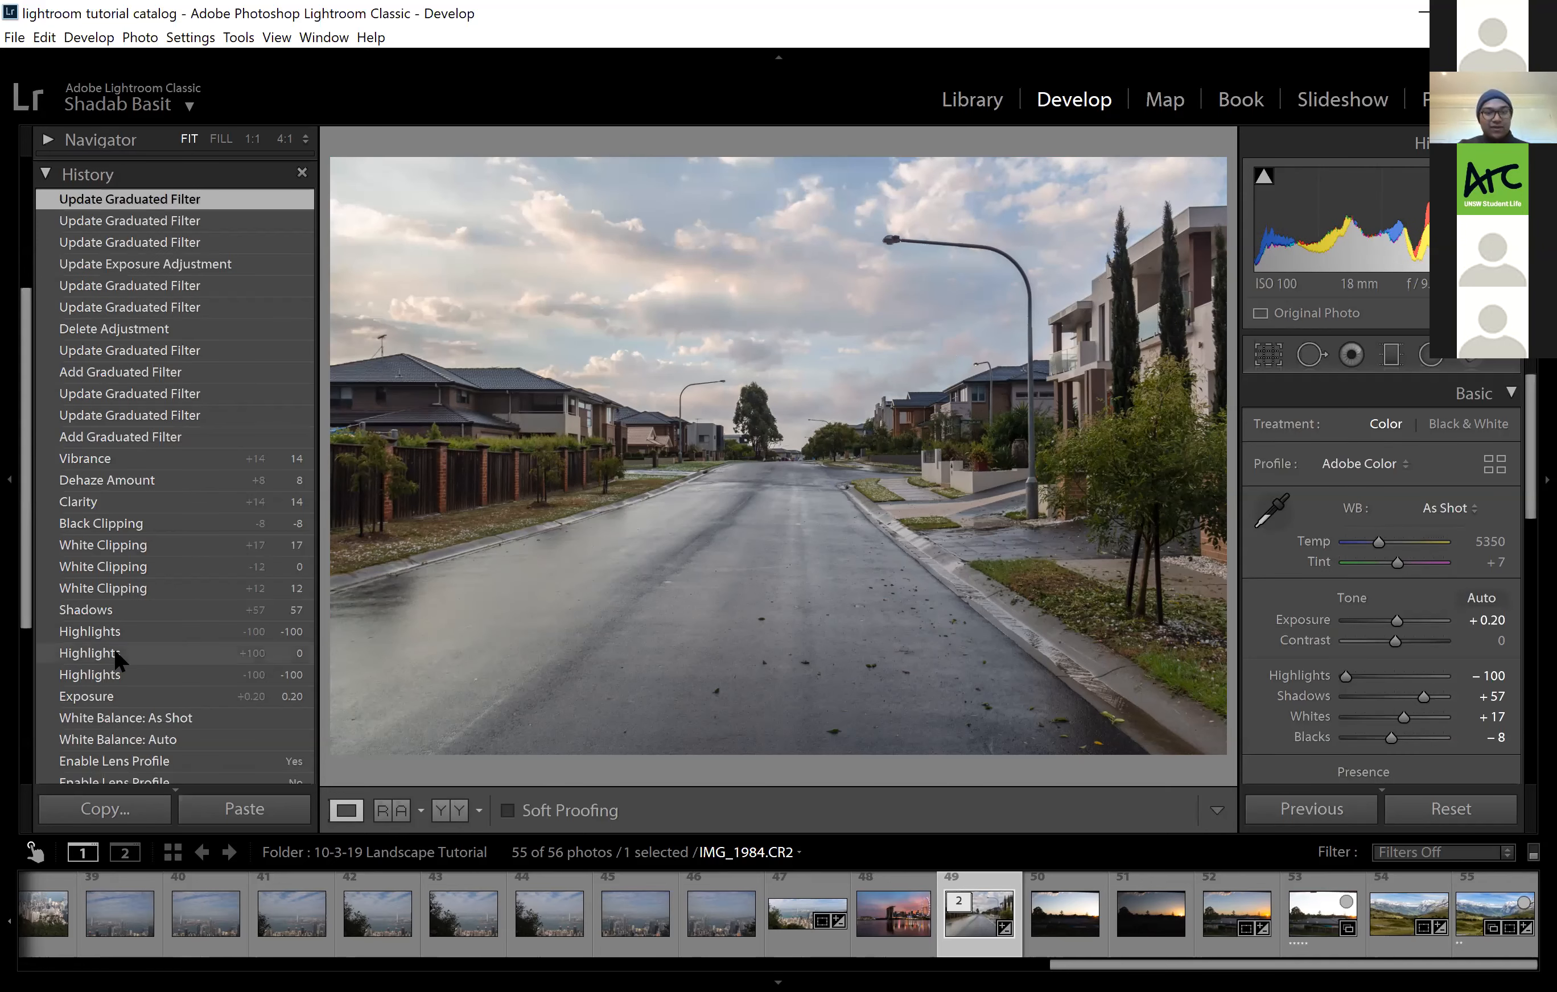
click(445, 820)
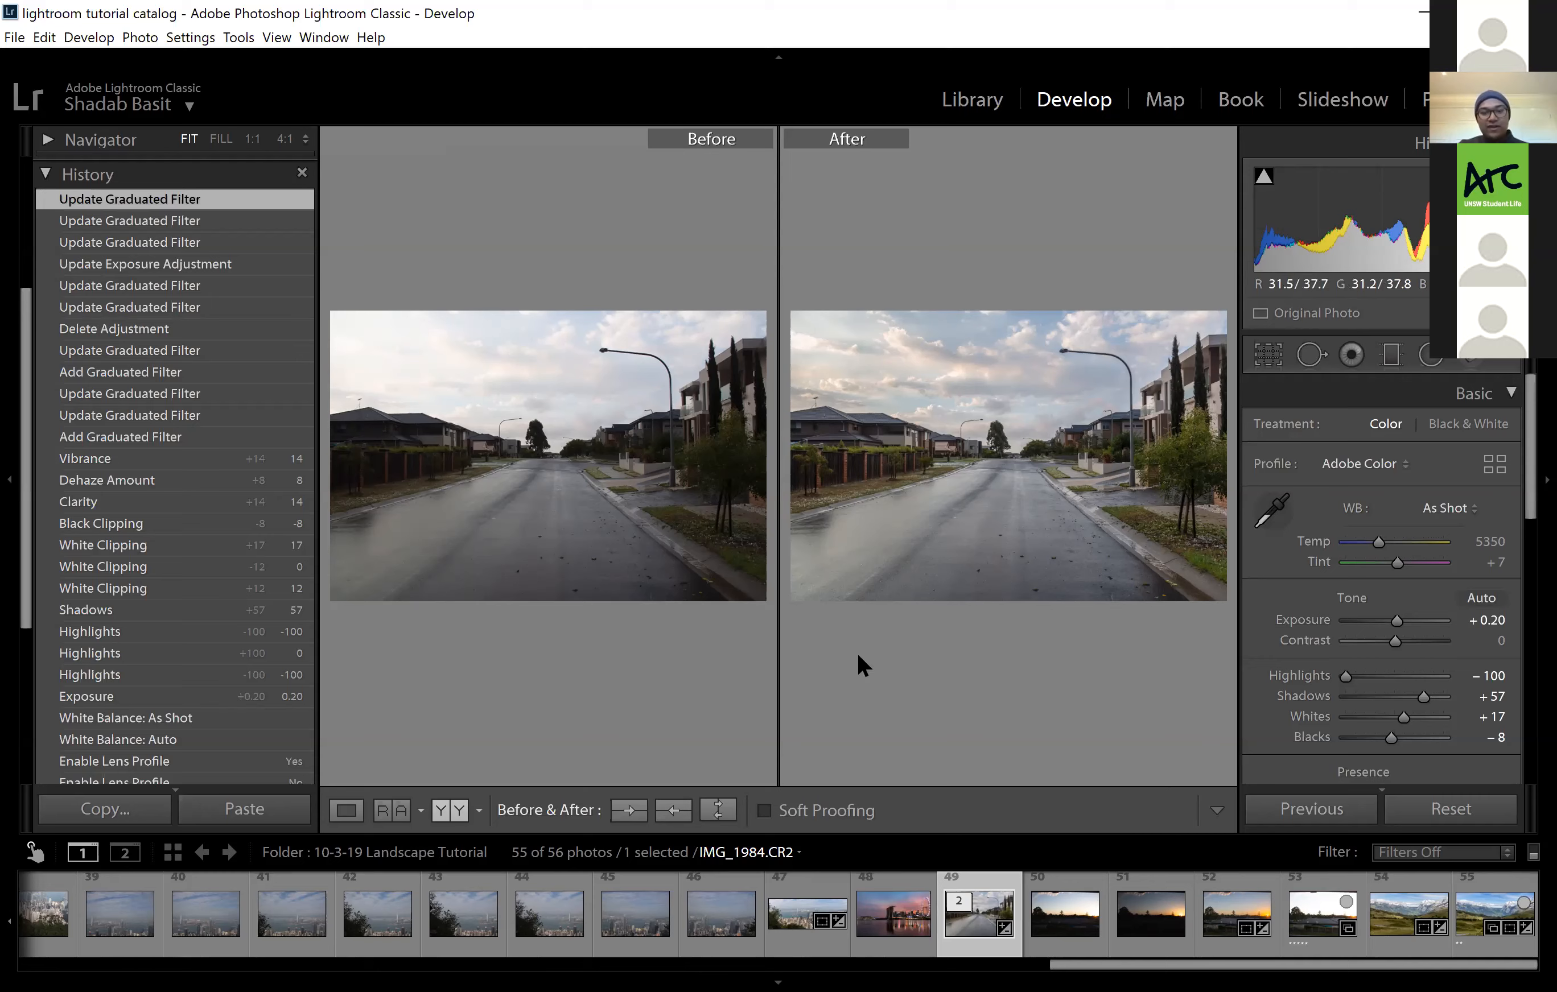
Return to the Library grid and open the third photo, the hazy city skyline IMG_7696.CR2, in Loupe view
click(972, 100)
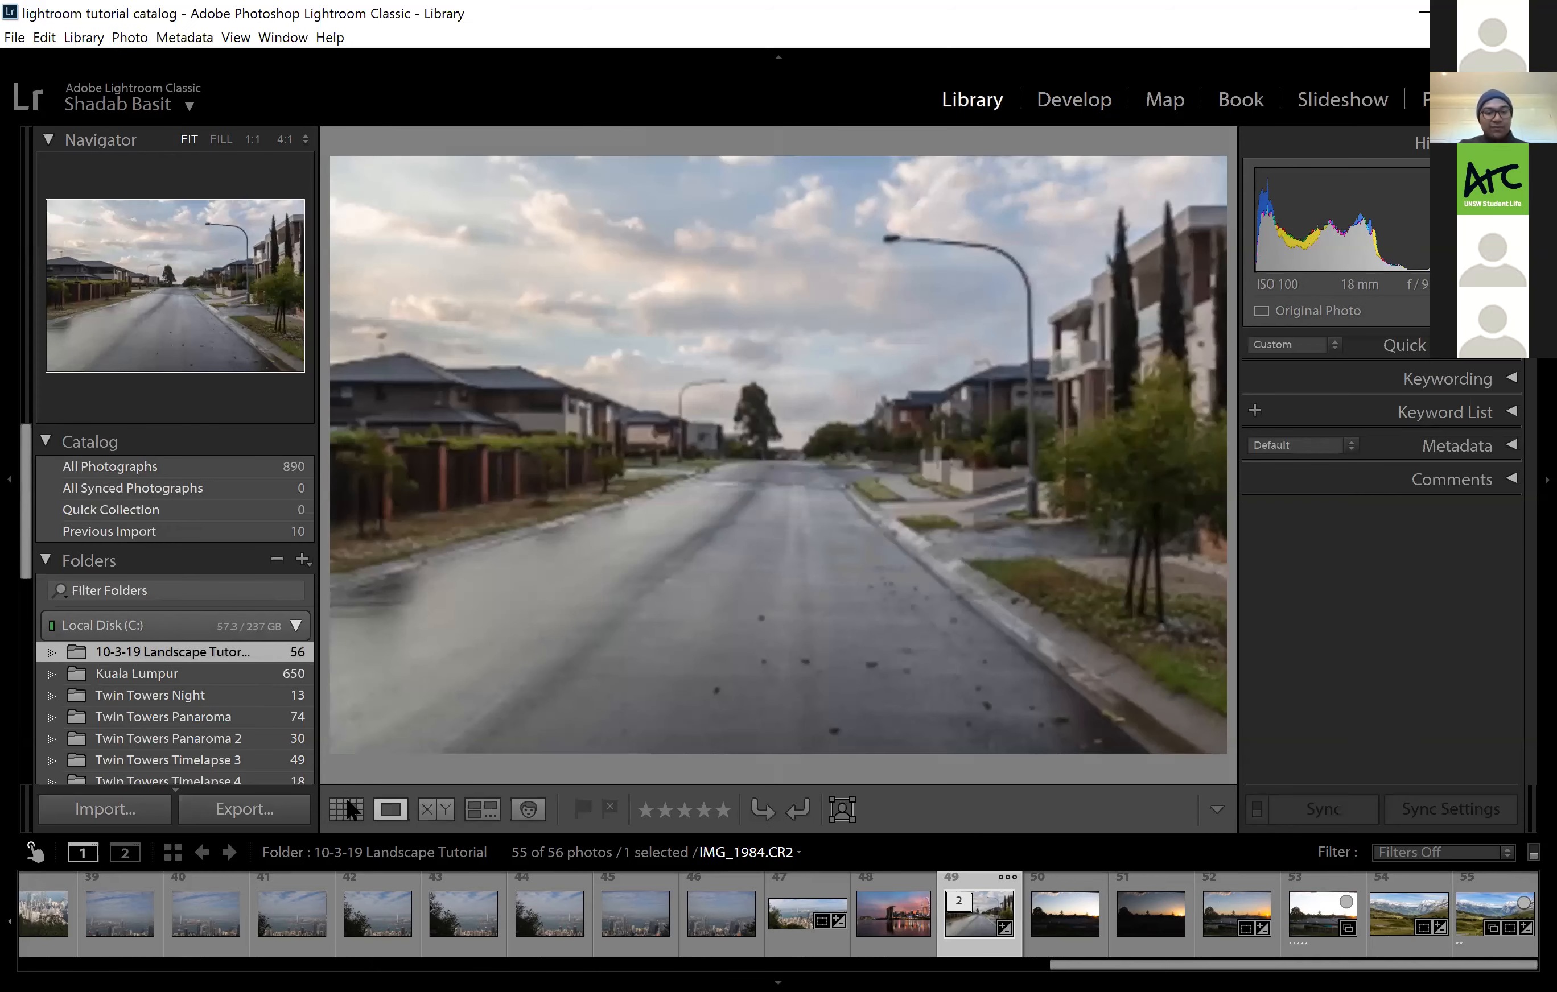
click(347, 810)
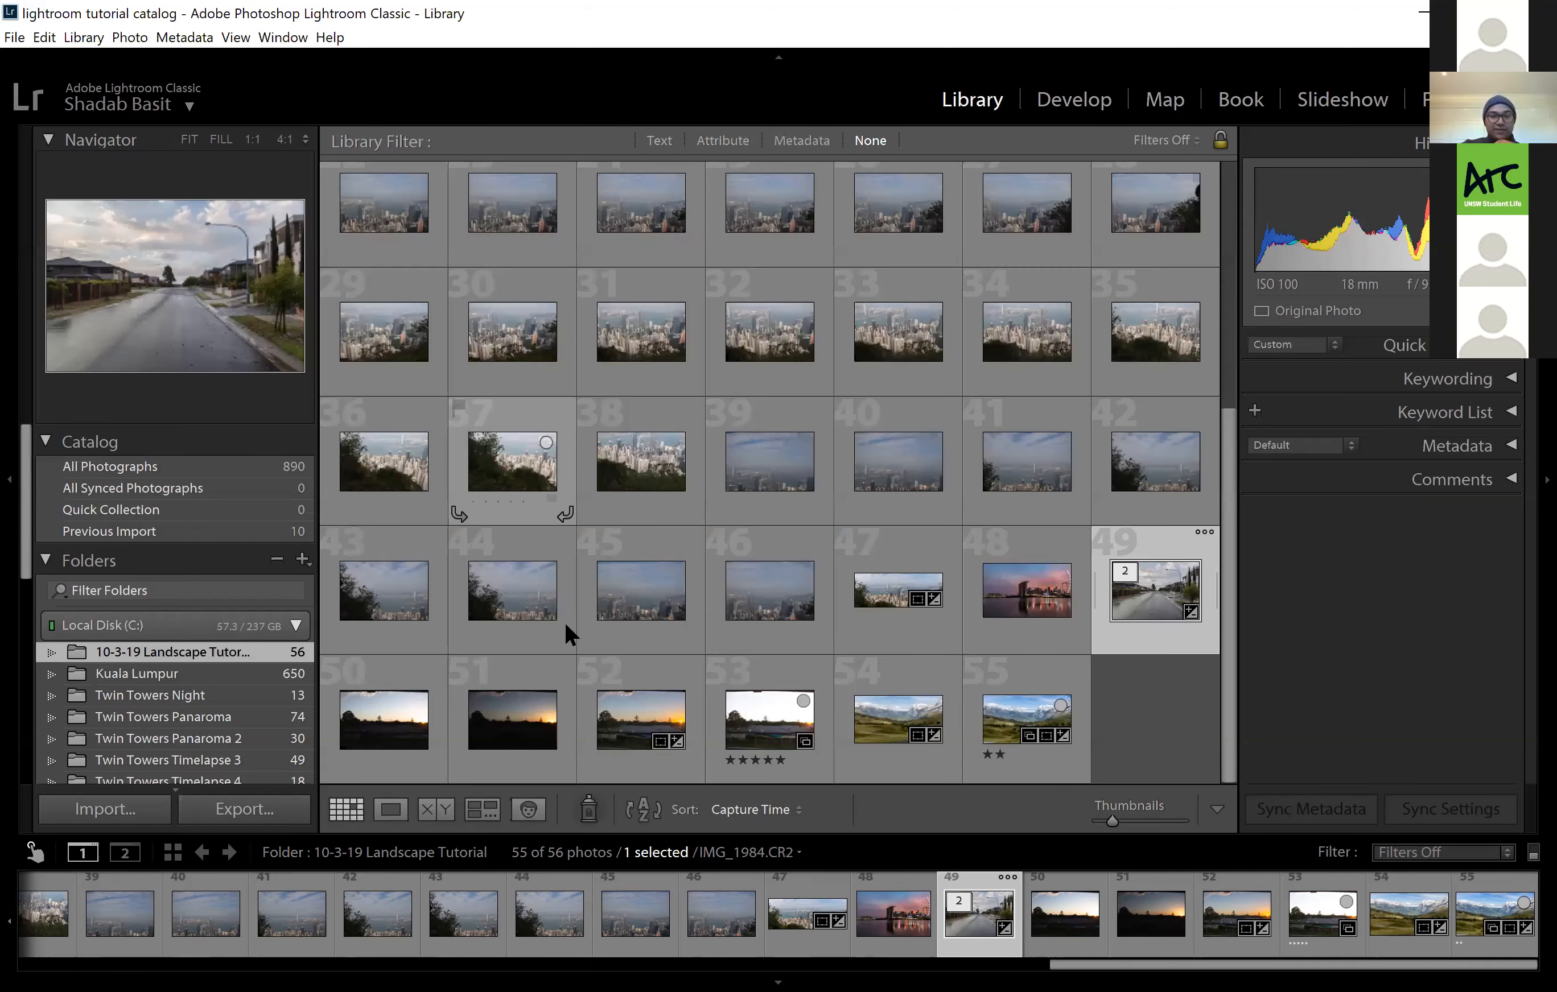
scroll(564, 621, up, 3)
scroll(565, 614, up, 3)
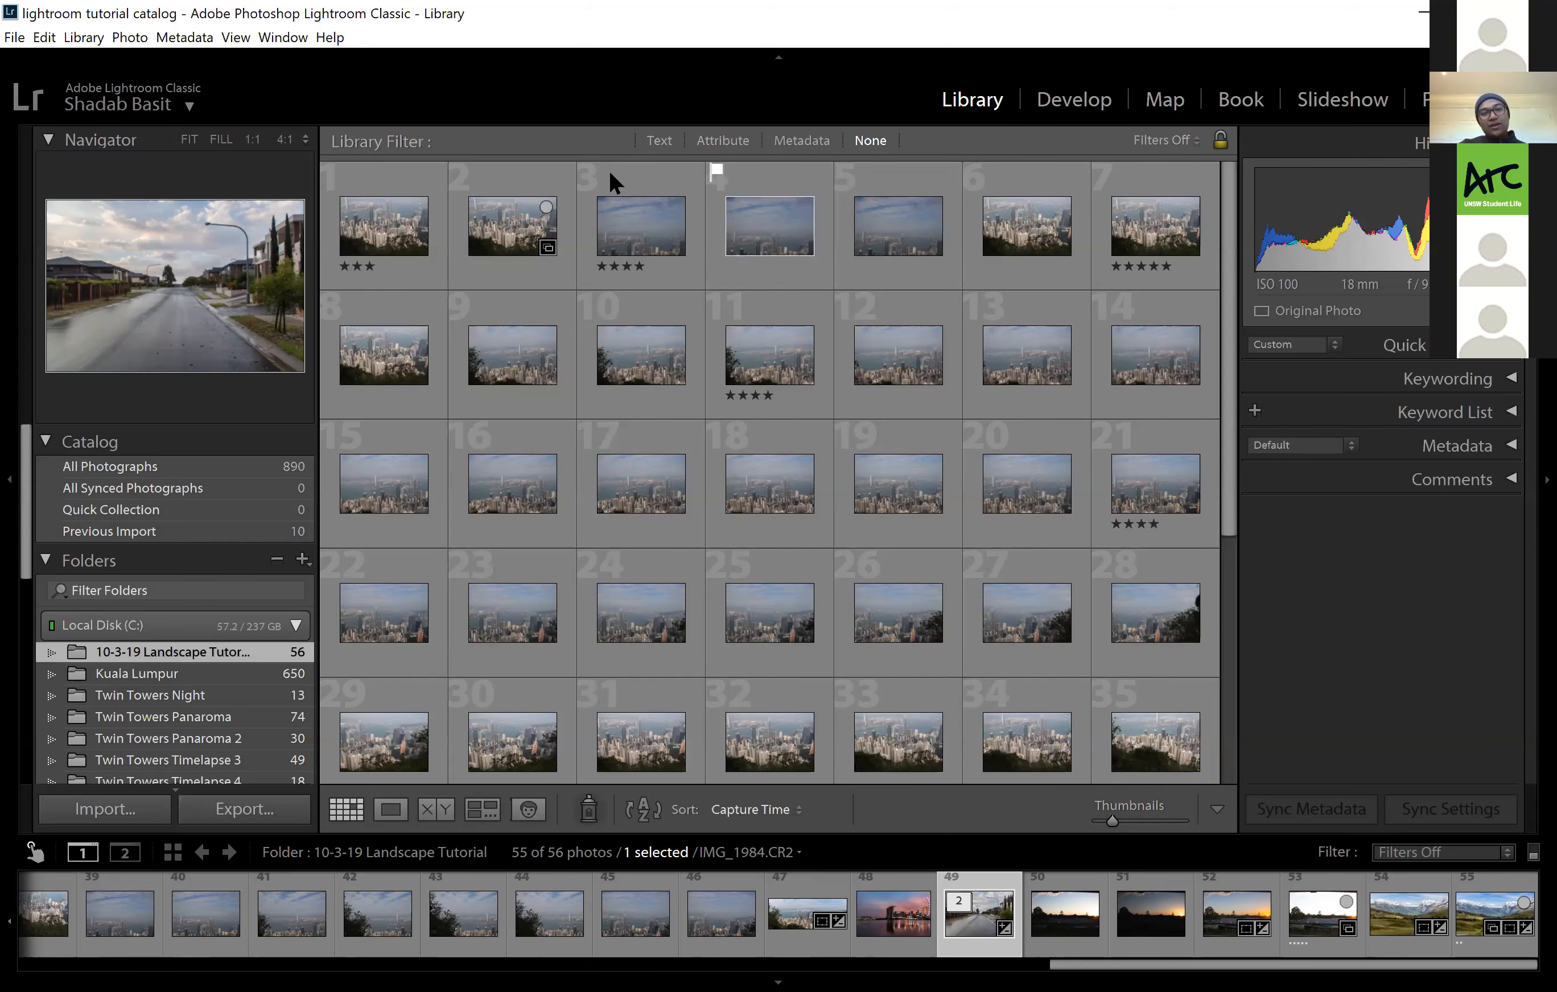
double_click(627, 169)
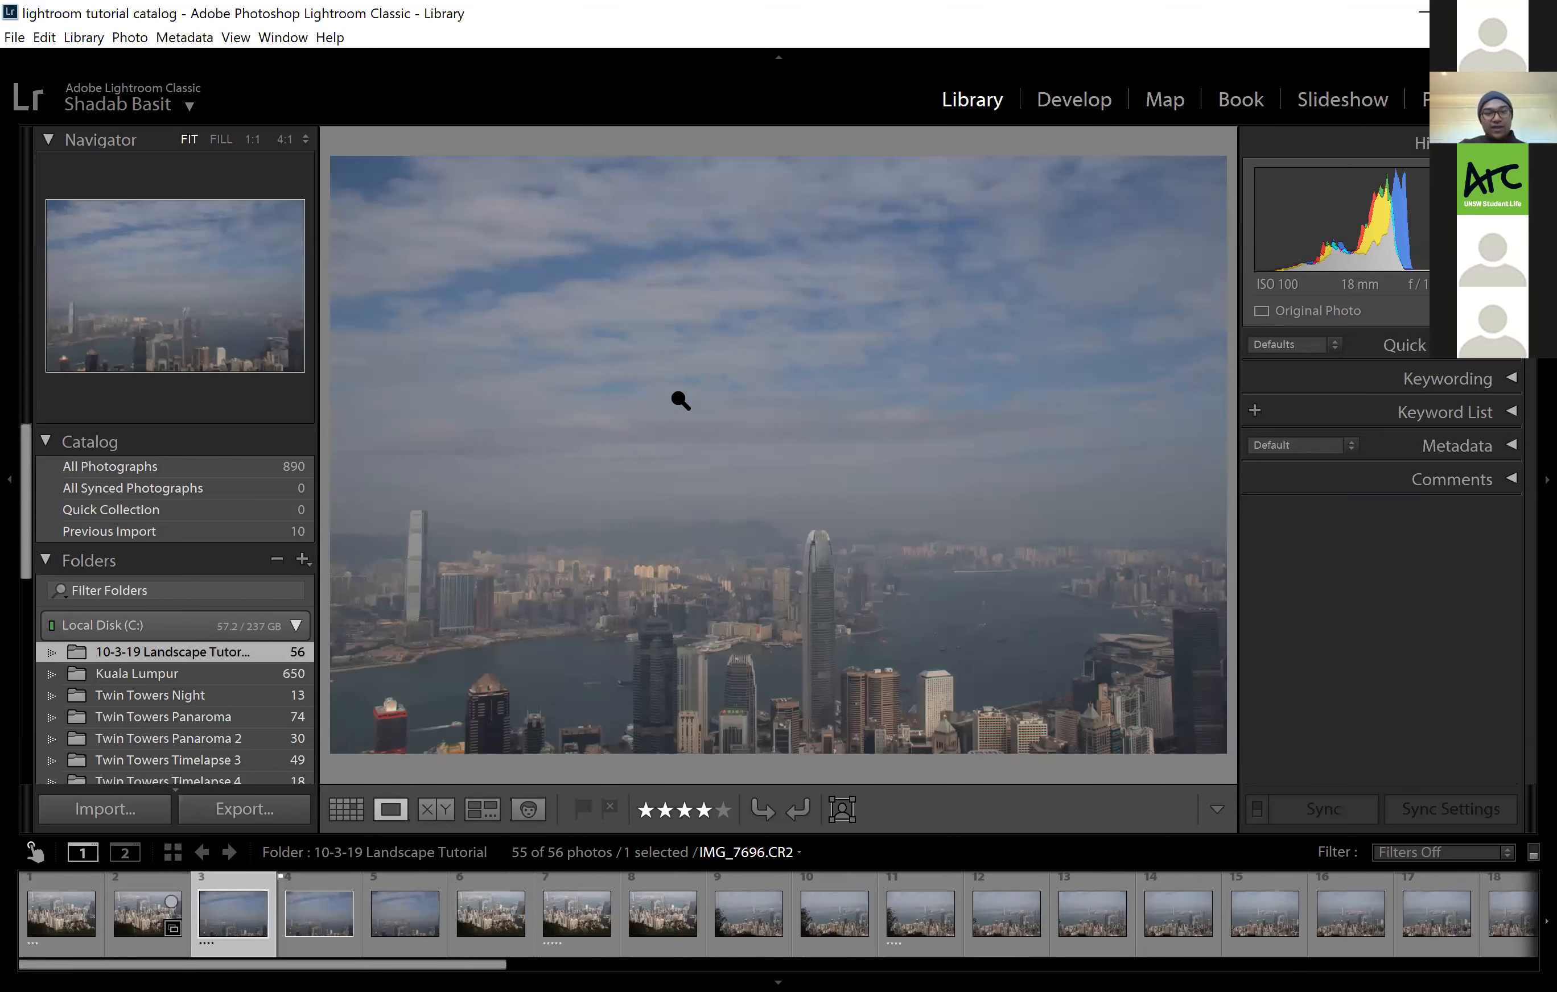
click(352, 818)
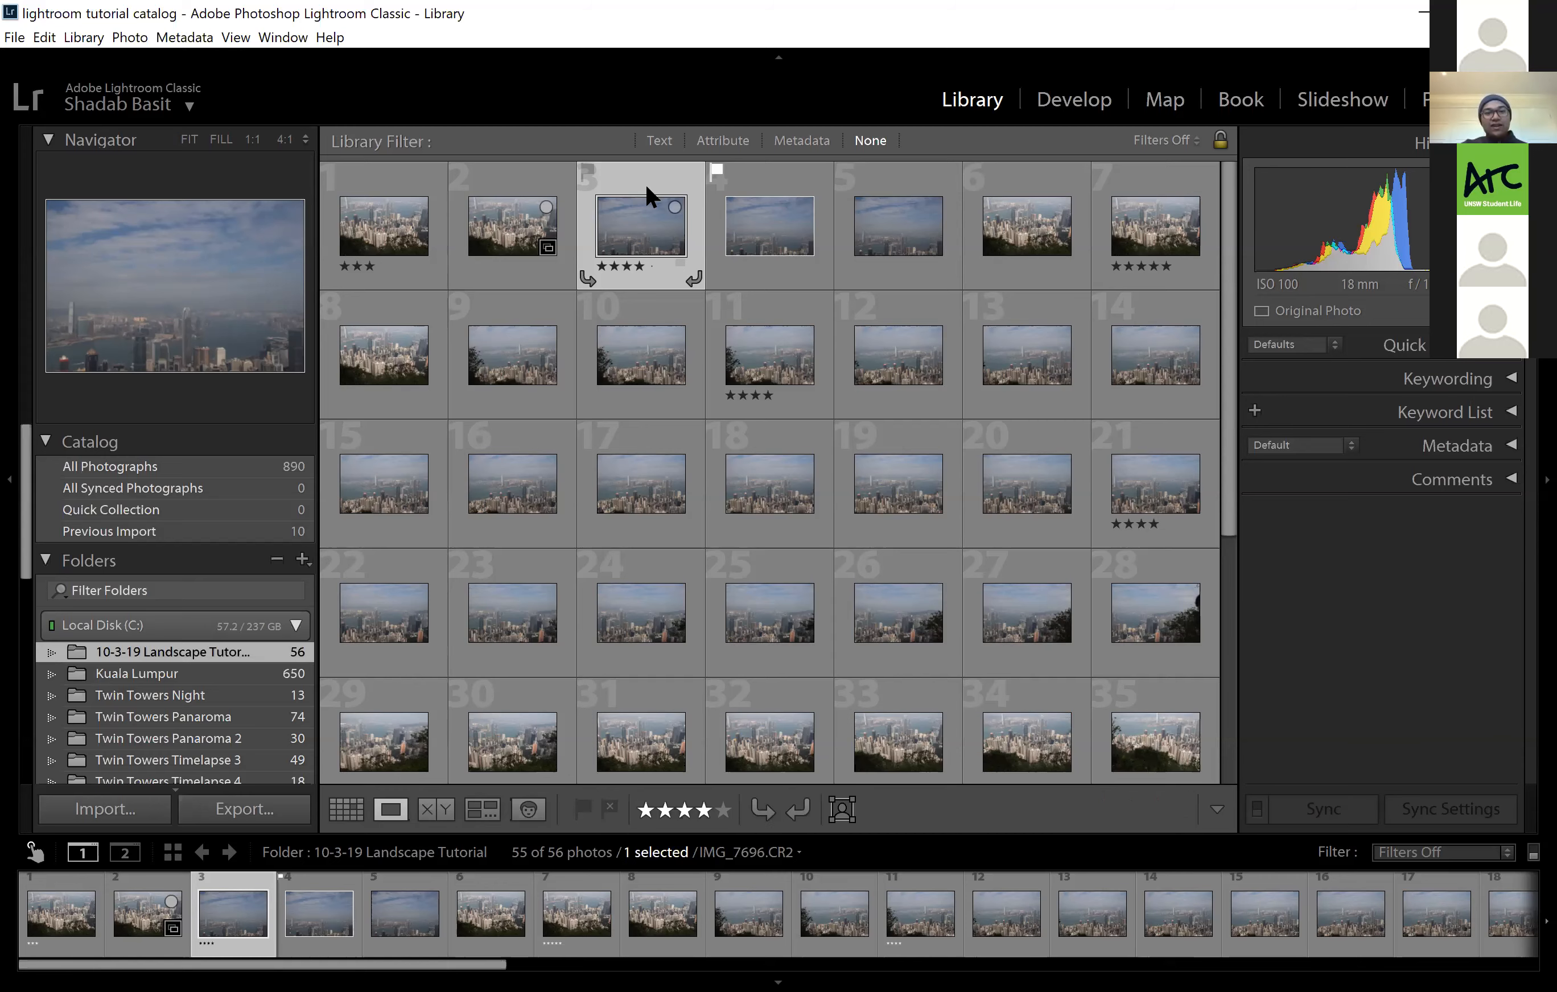
double_click(644, 183)
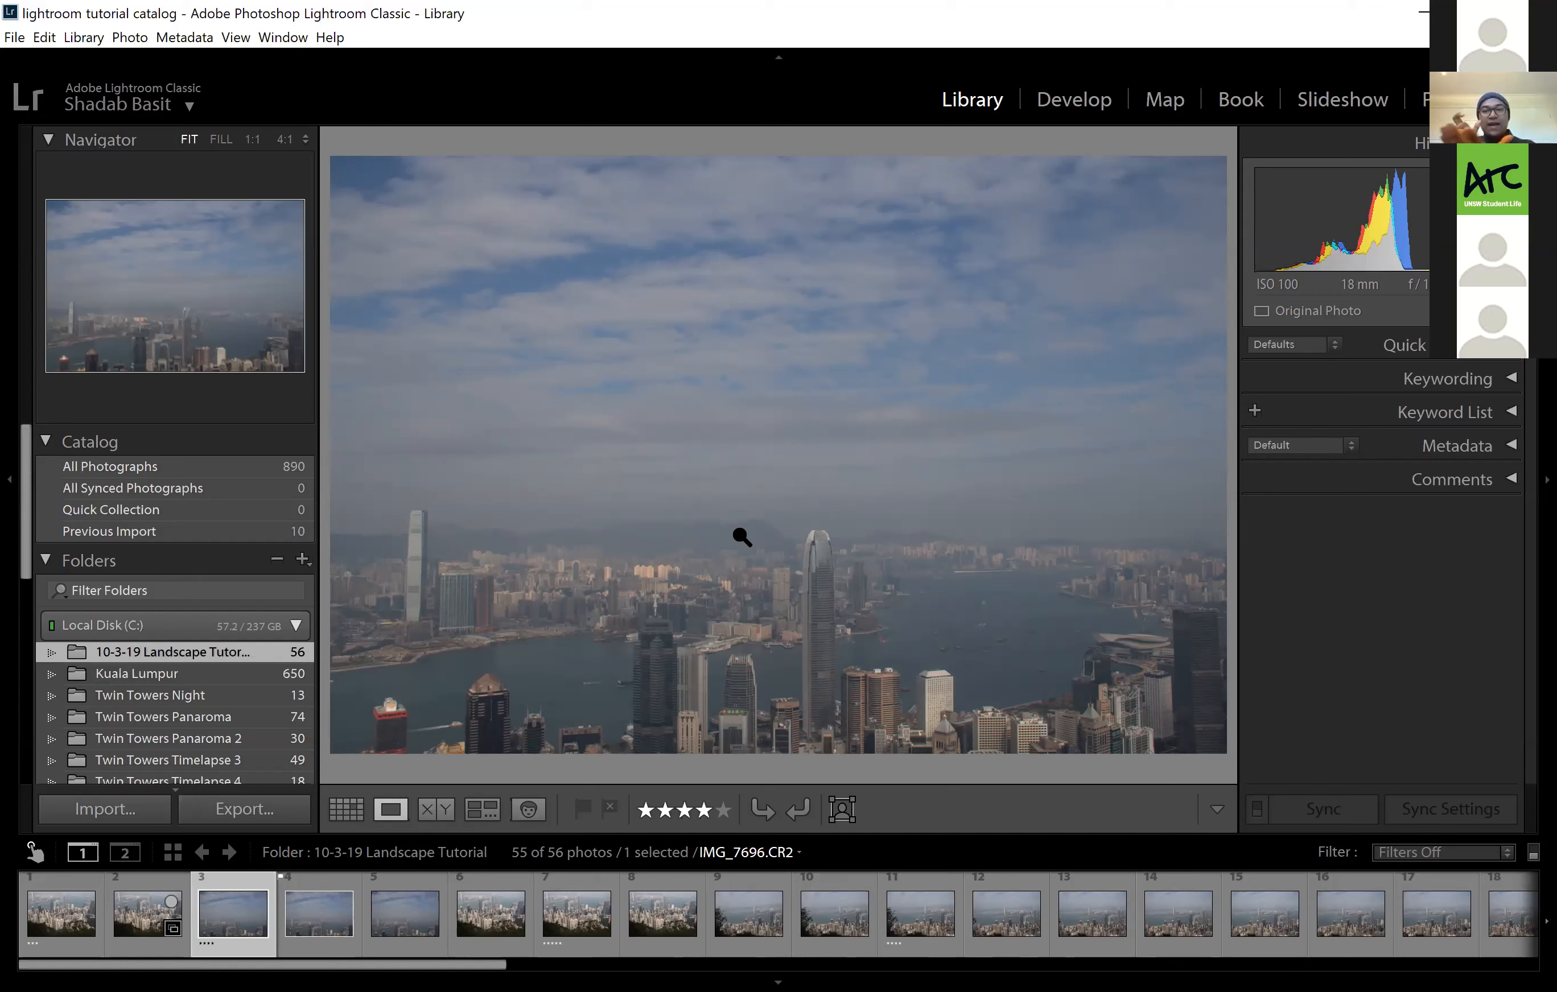
Page forward through the city skyline series in Loupe view to examine how the overlapping frames sweep across the scene
key(Right)
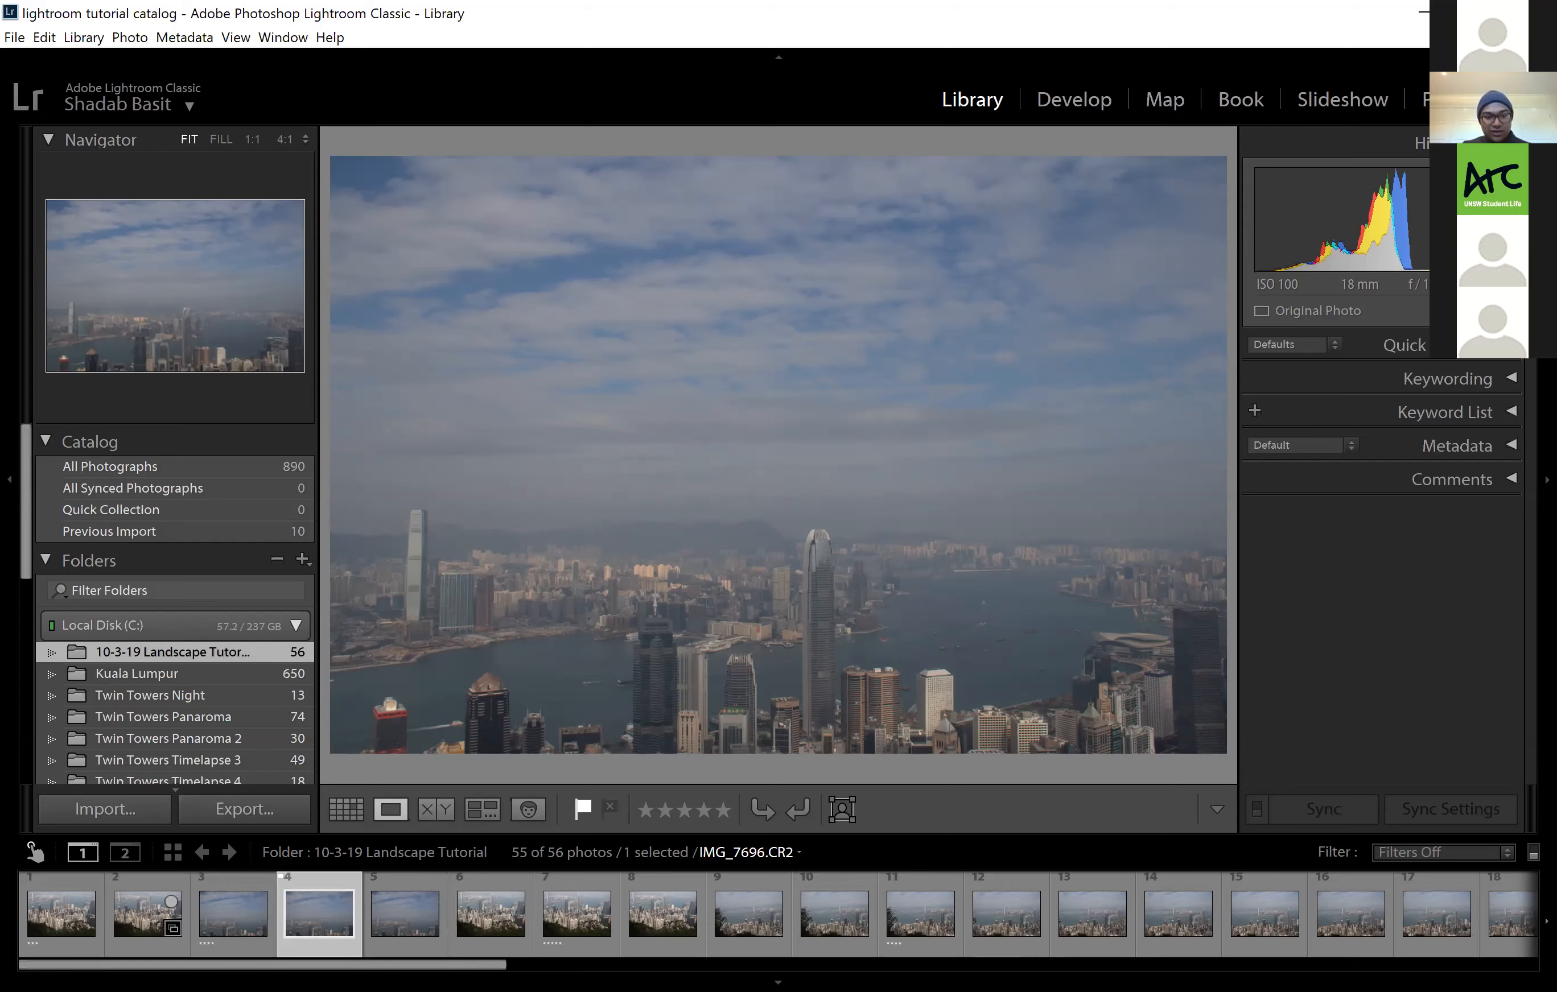
key(Right)
key(Right)
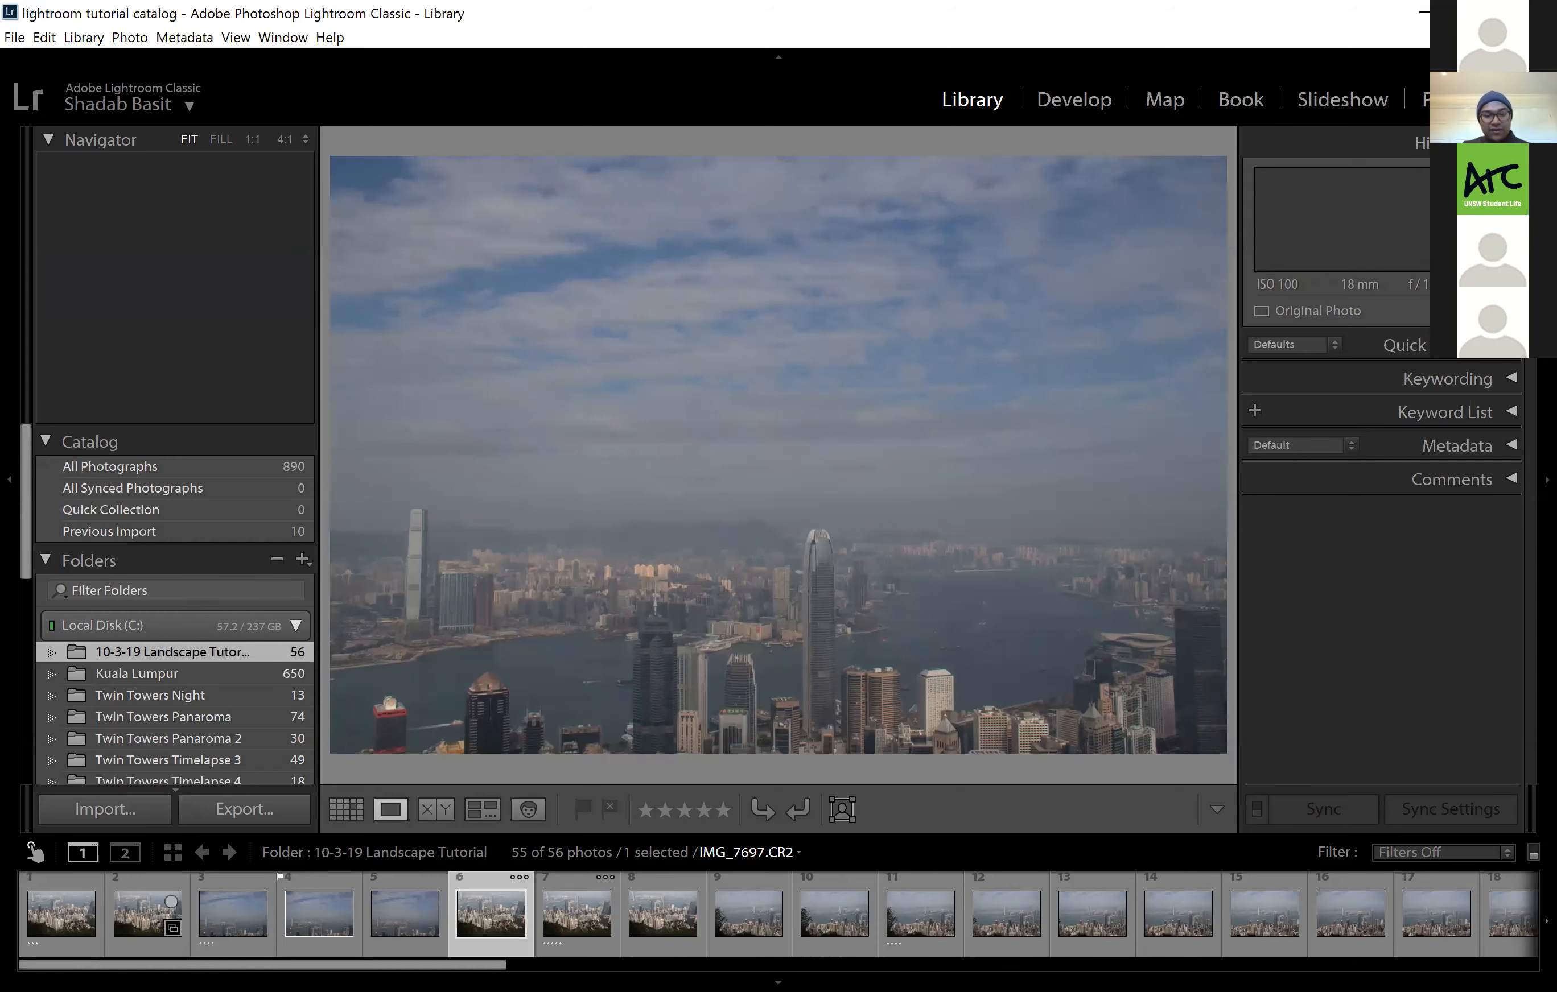
key(Right)
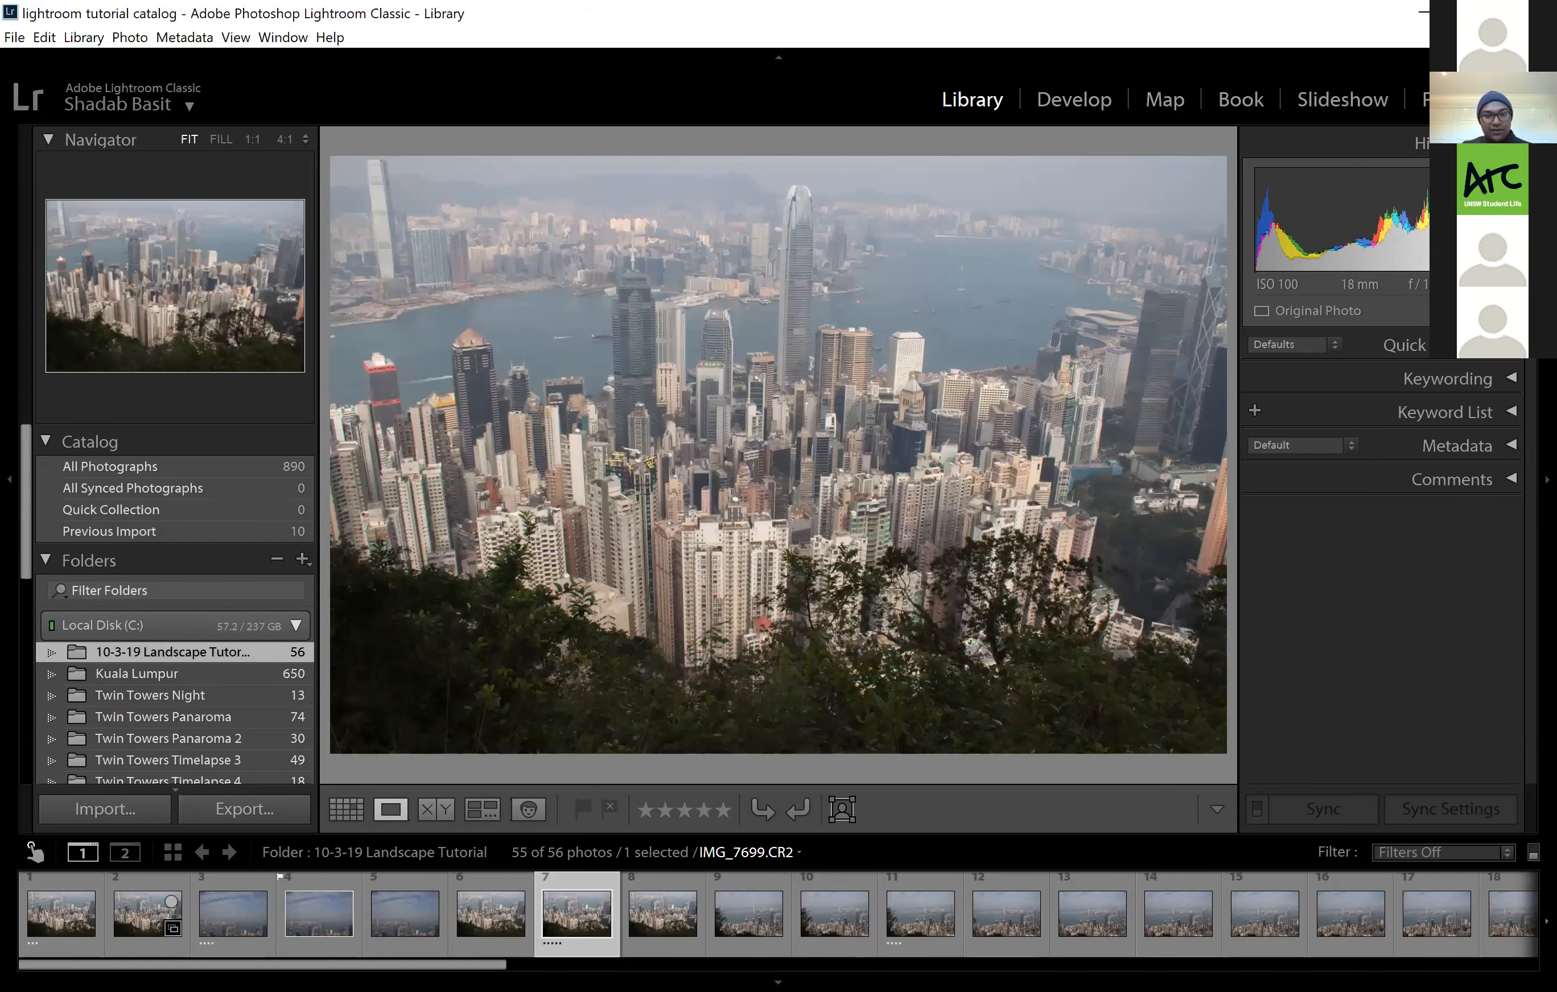
key(Right)
key(Right)
key(Right)
key(Right)
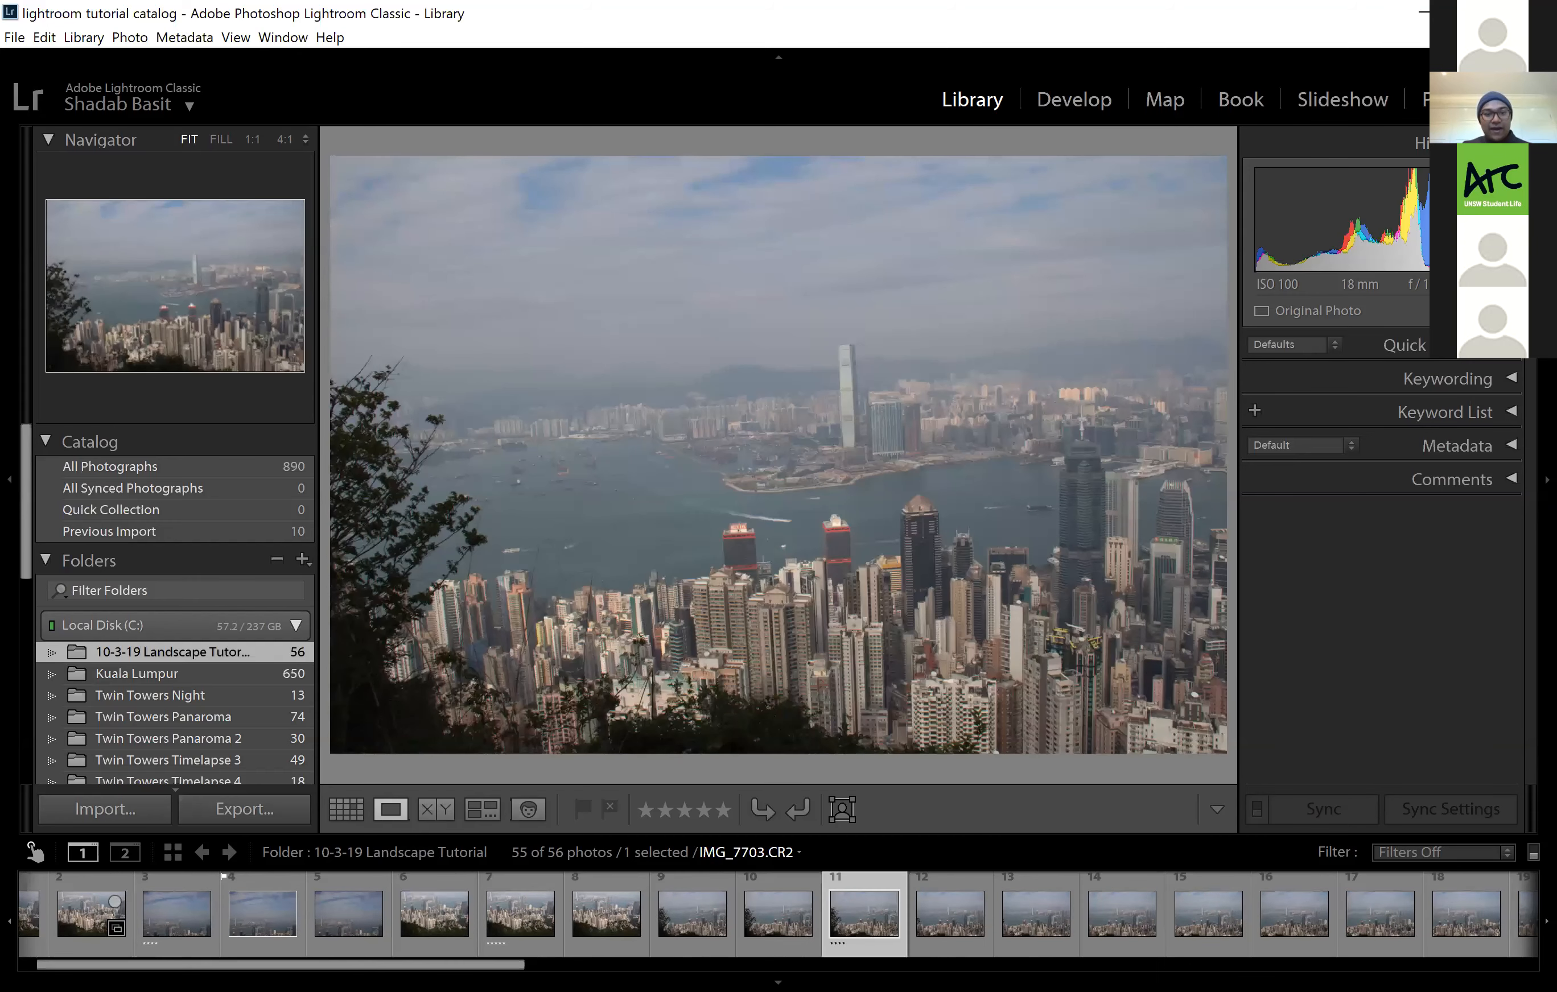
key(Right)
key(Right)
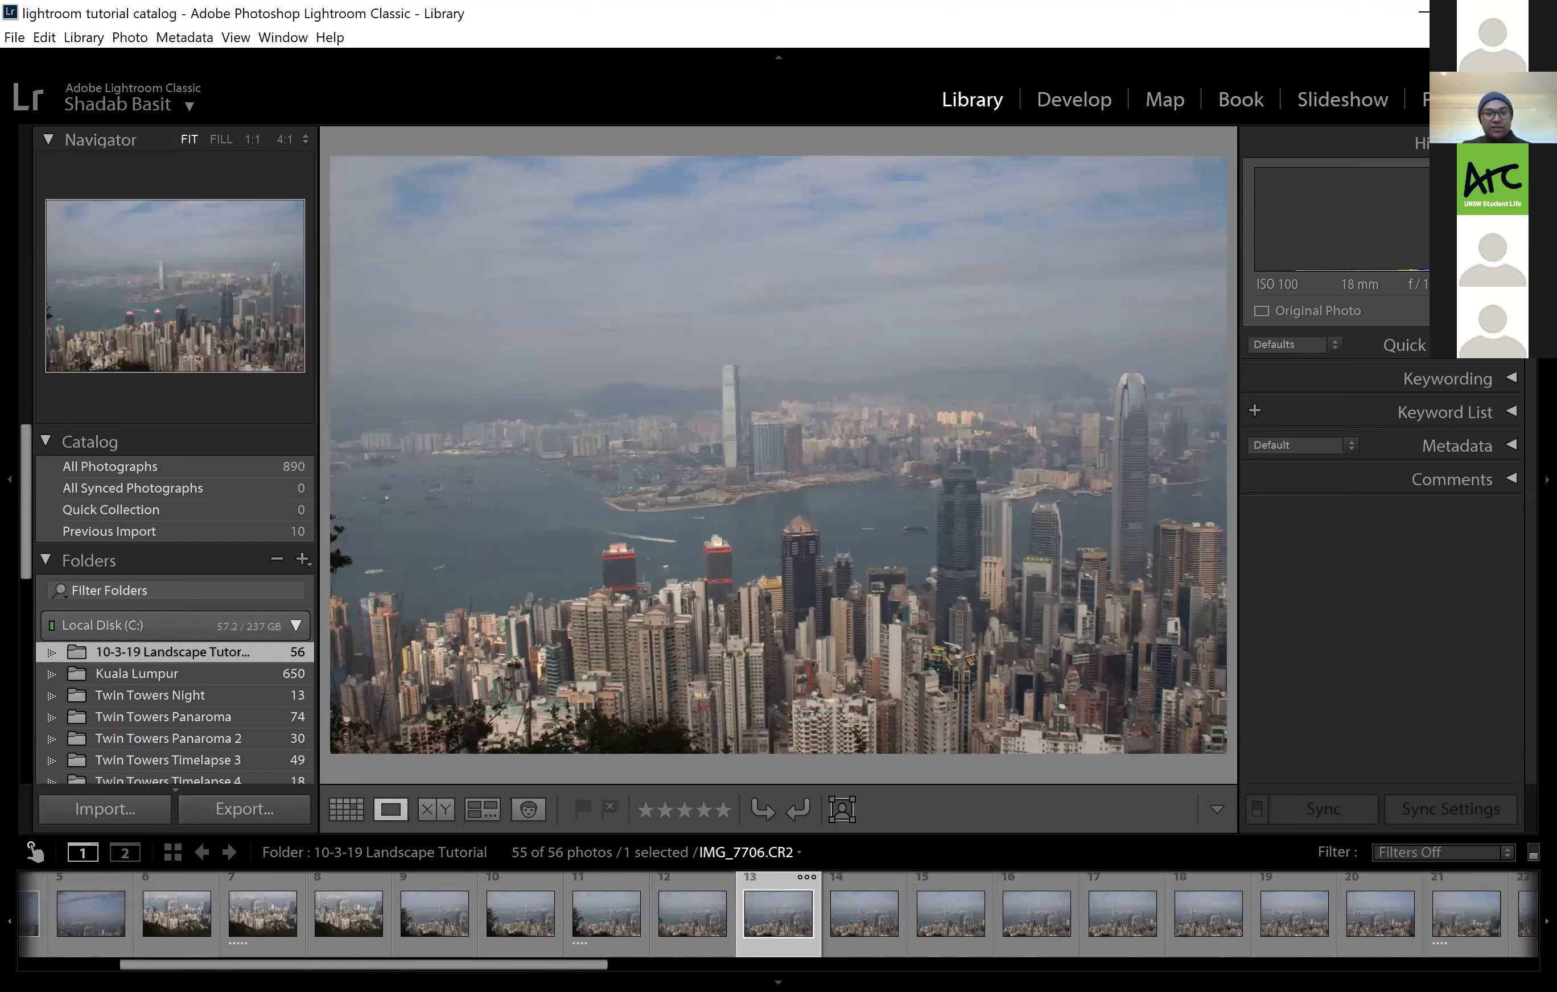
key(Right)
key(Right)
key(Right)
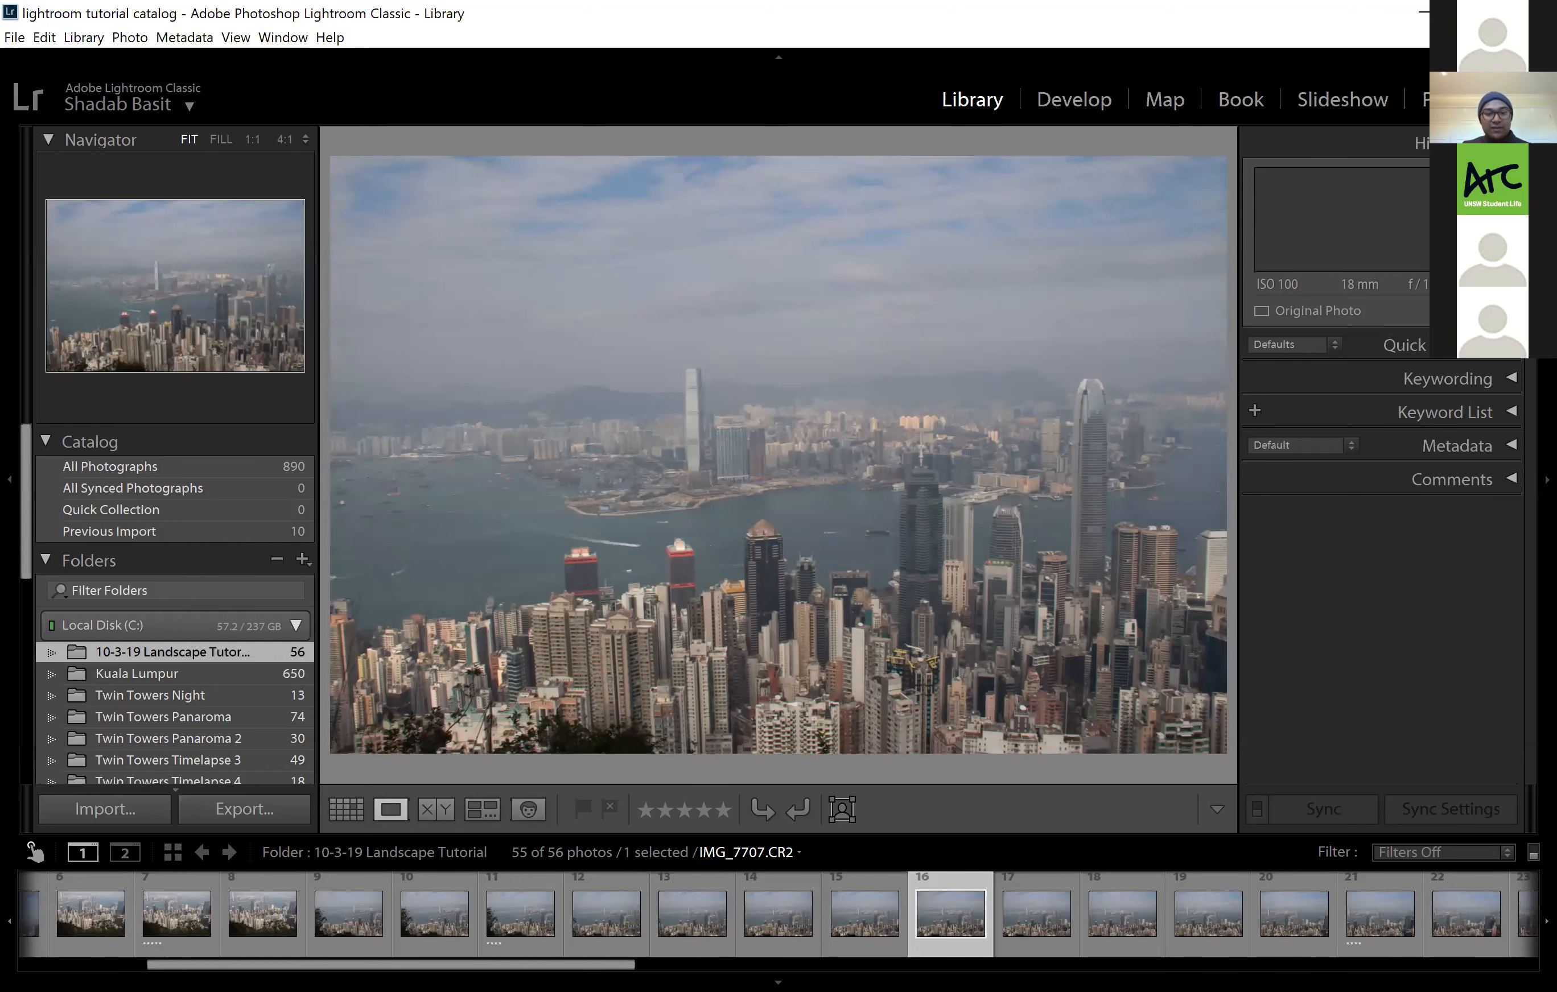
key(Right)
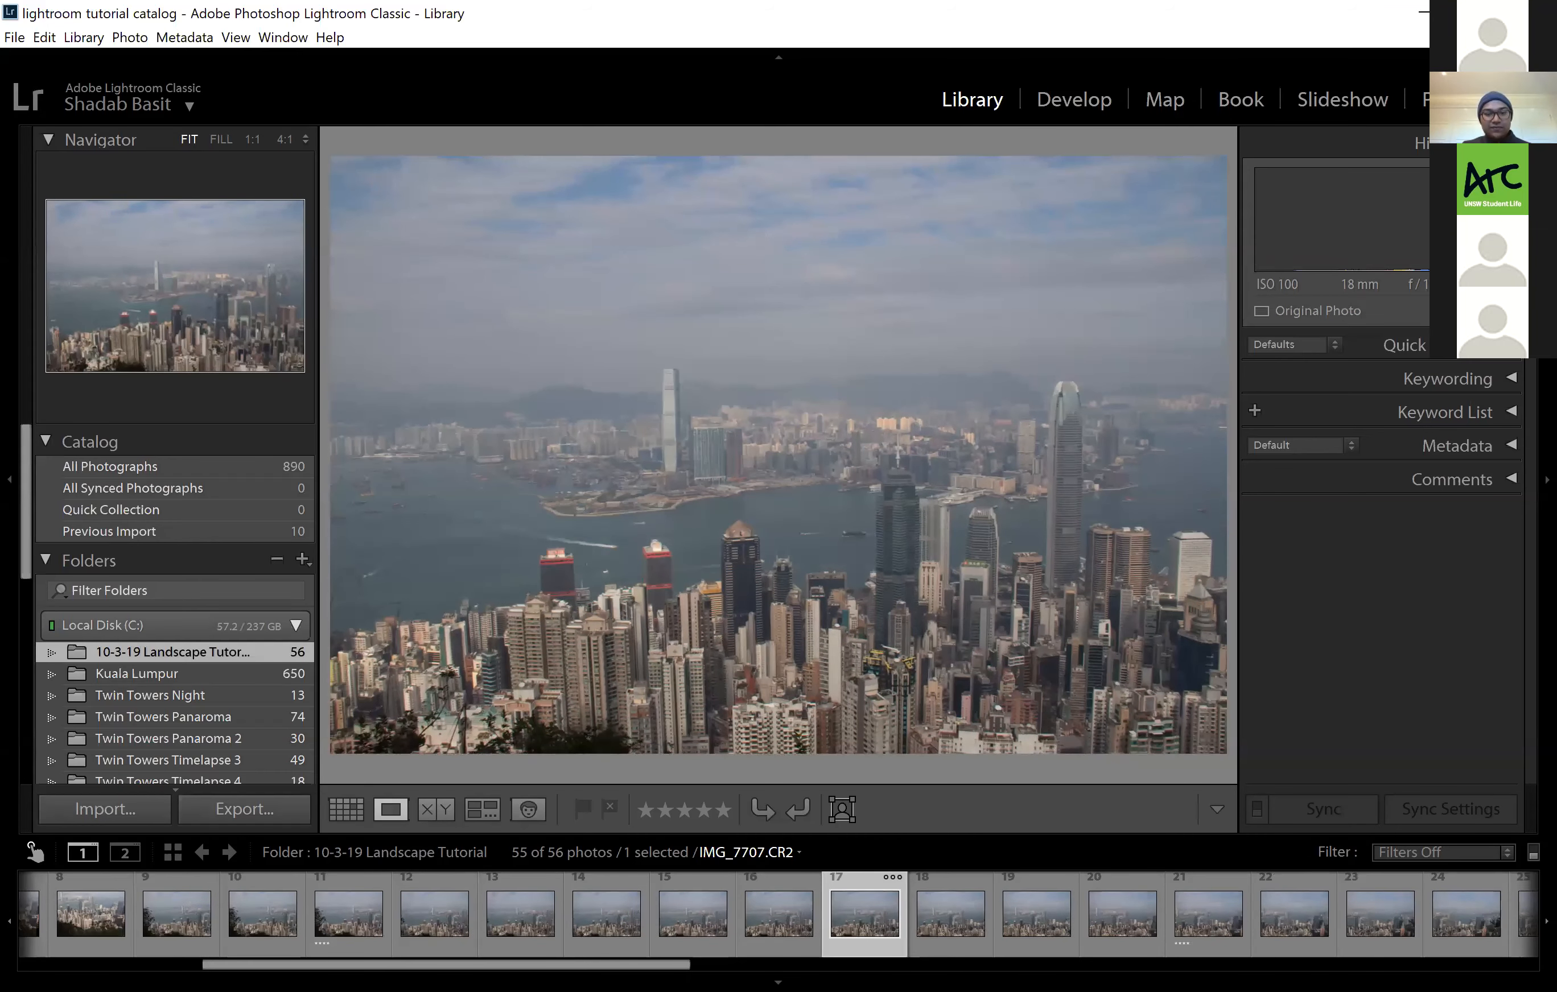
key(Right)
key(Right)
key(Right)
key(Right)
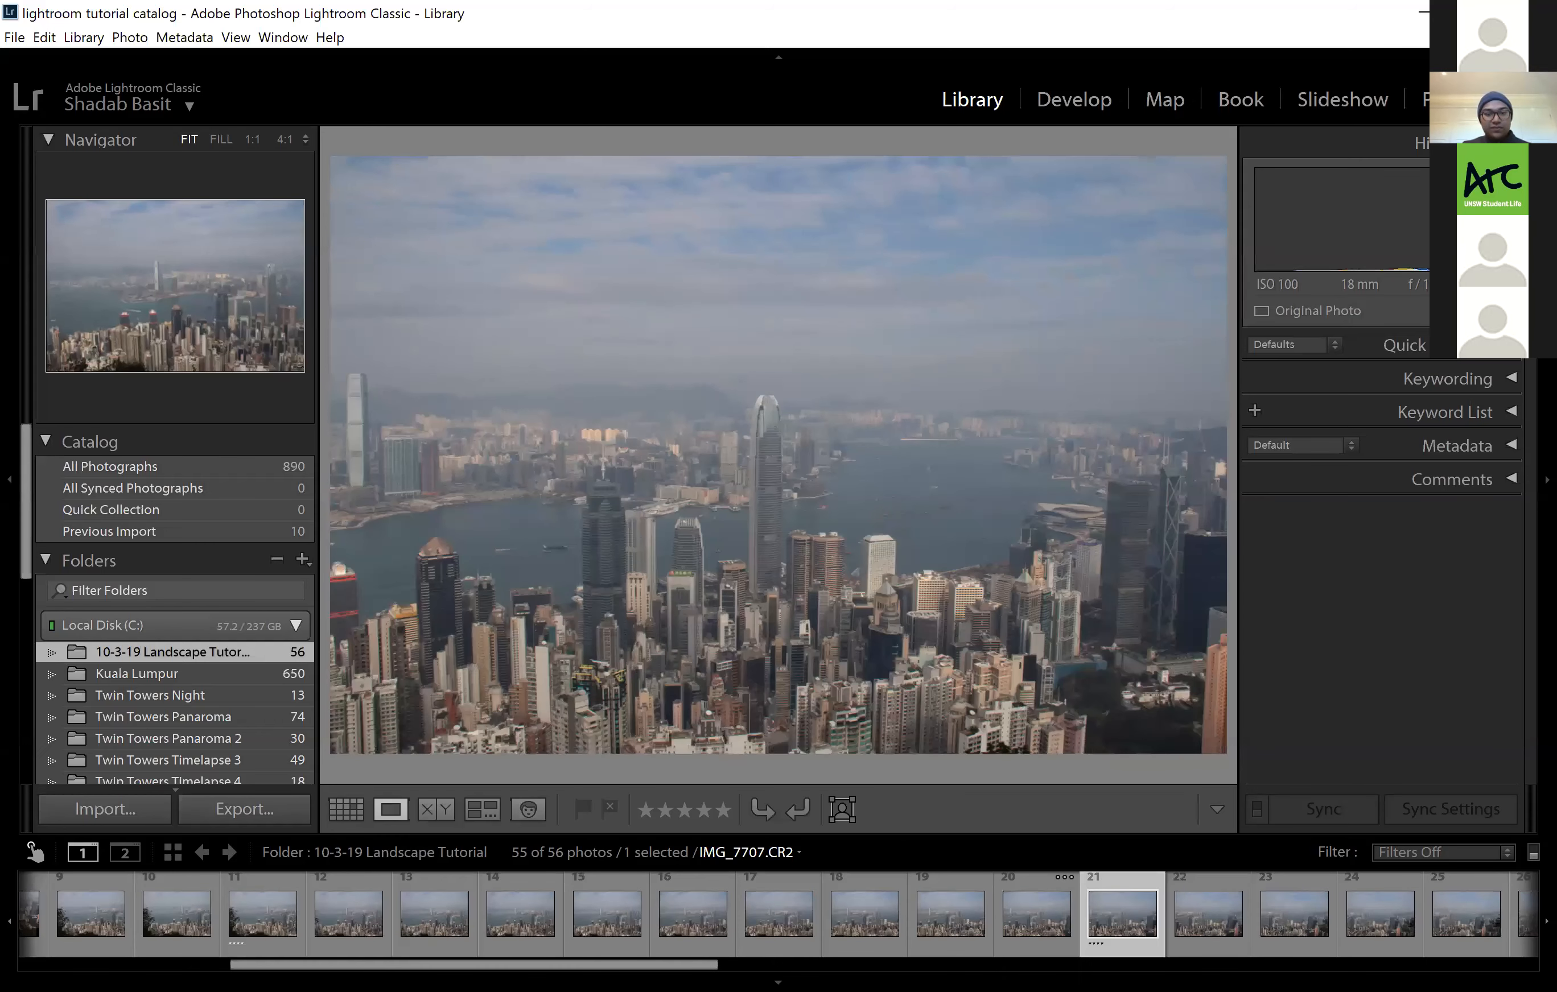
key(Right)
key(Right)
key(Right)
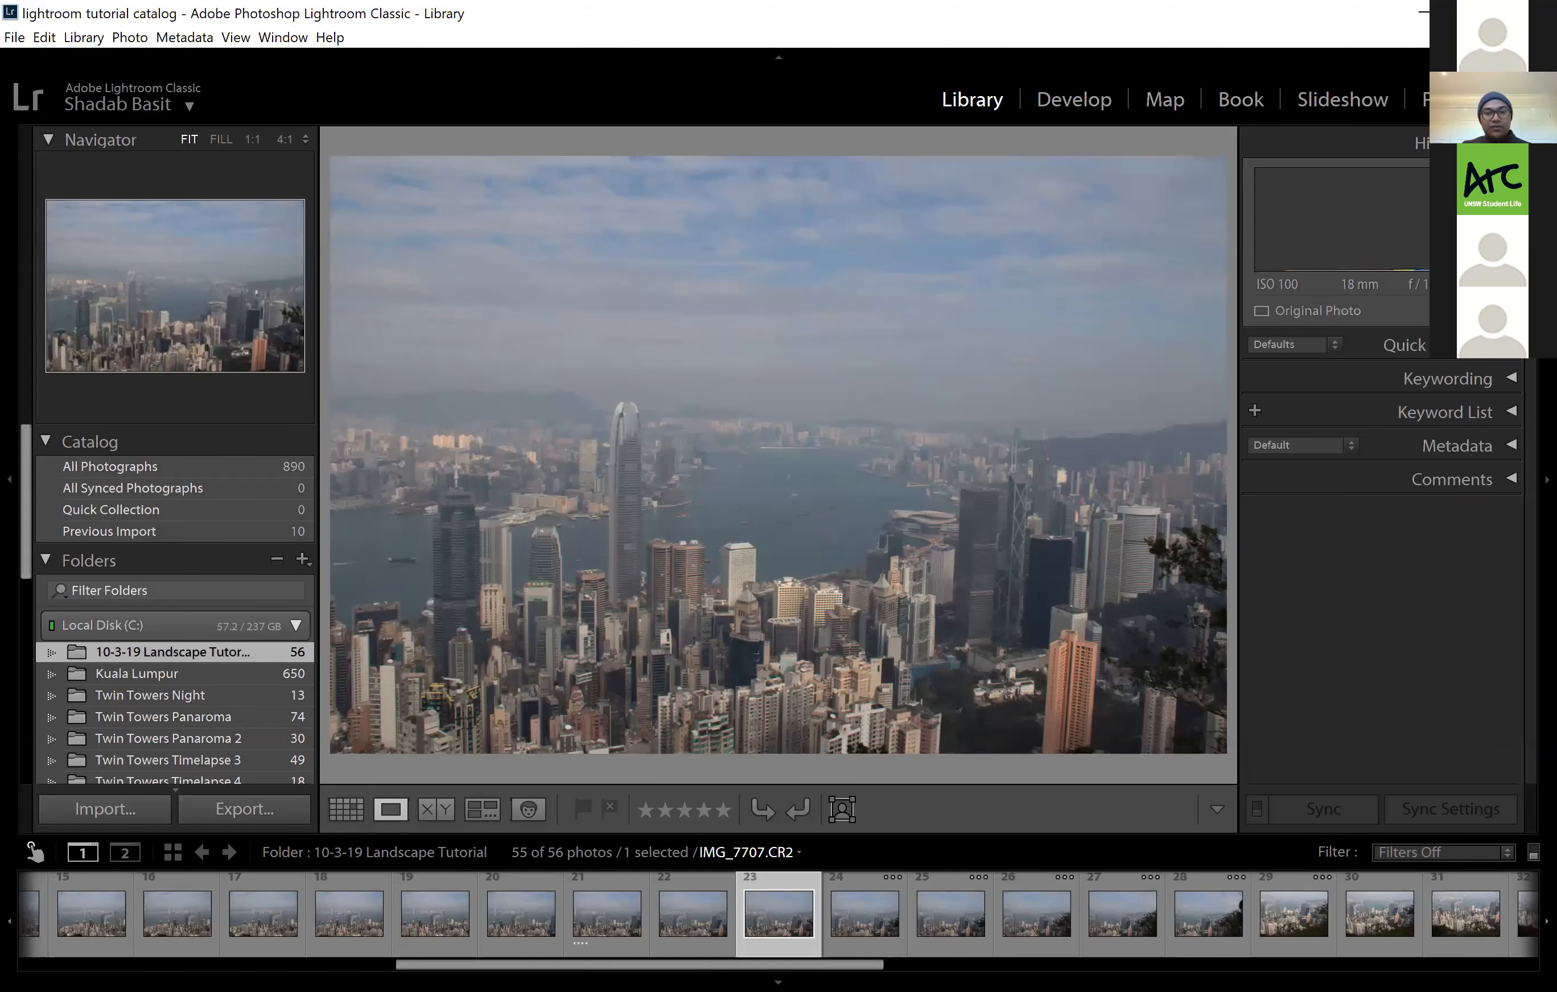
key(Right)
key(Right)
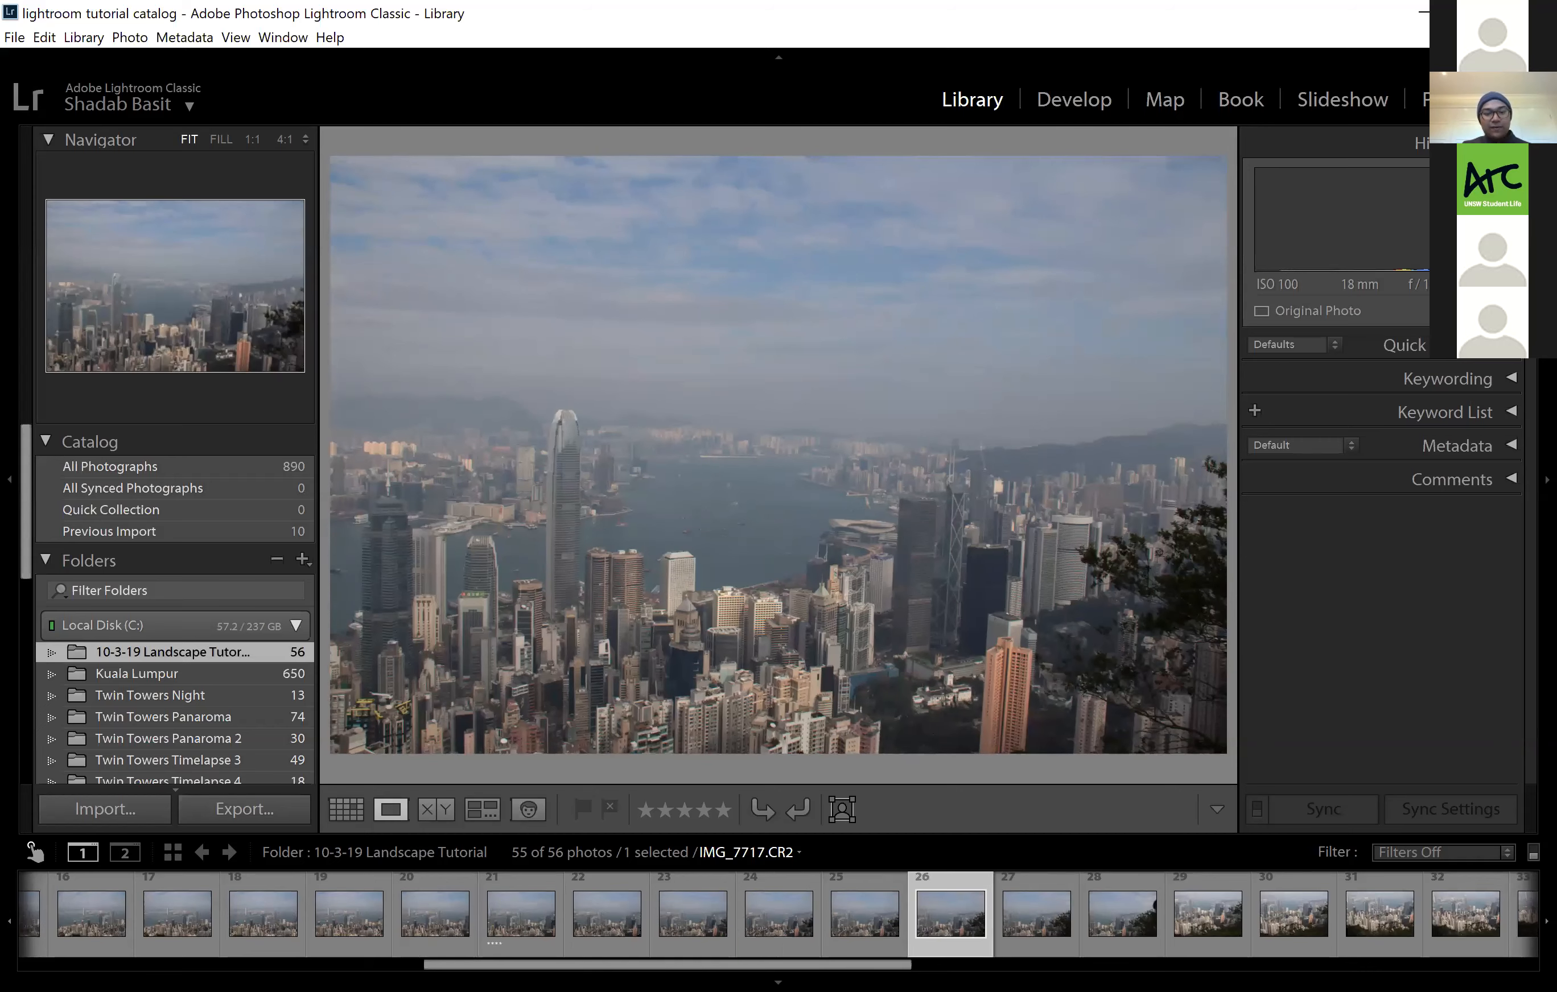
key(Right)
key(Right)
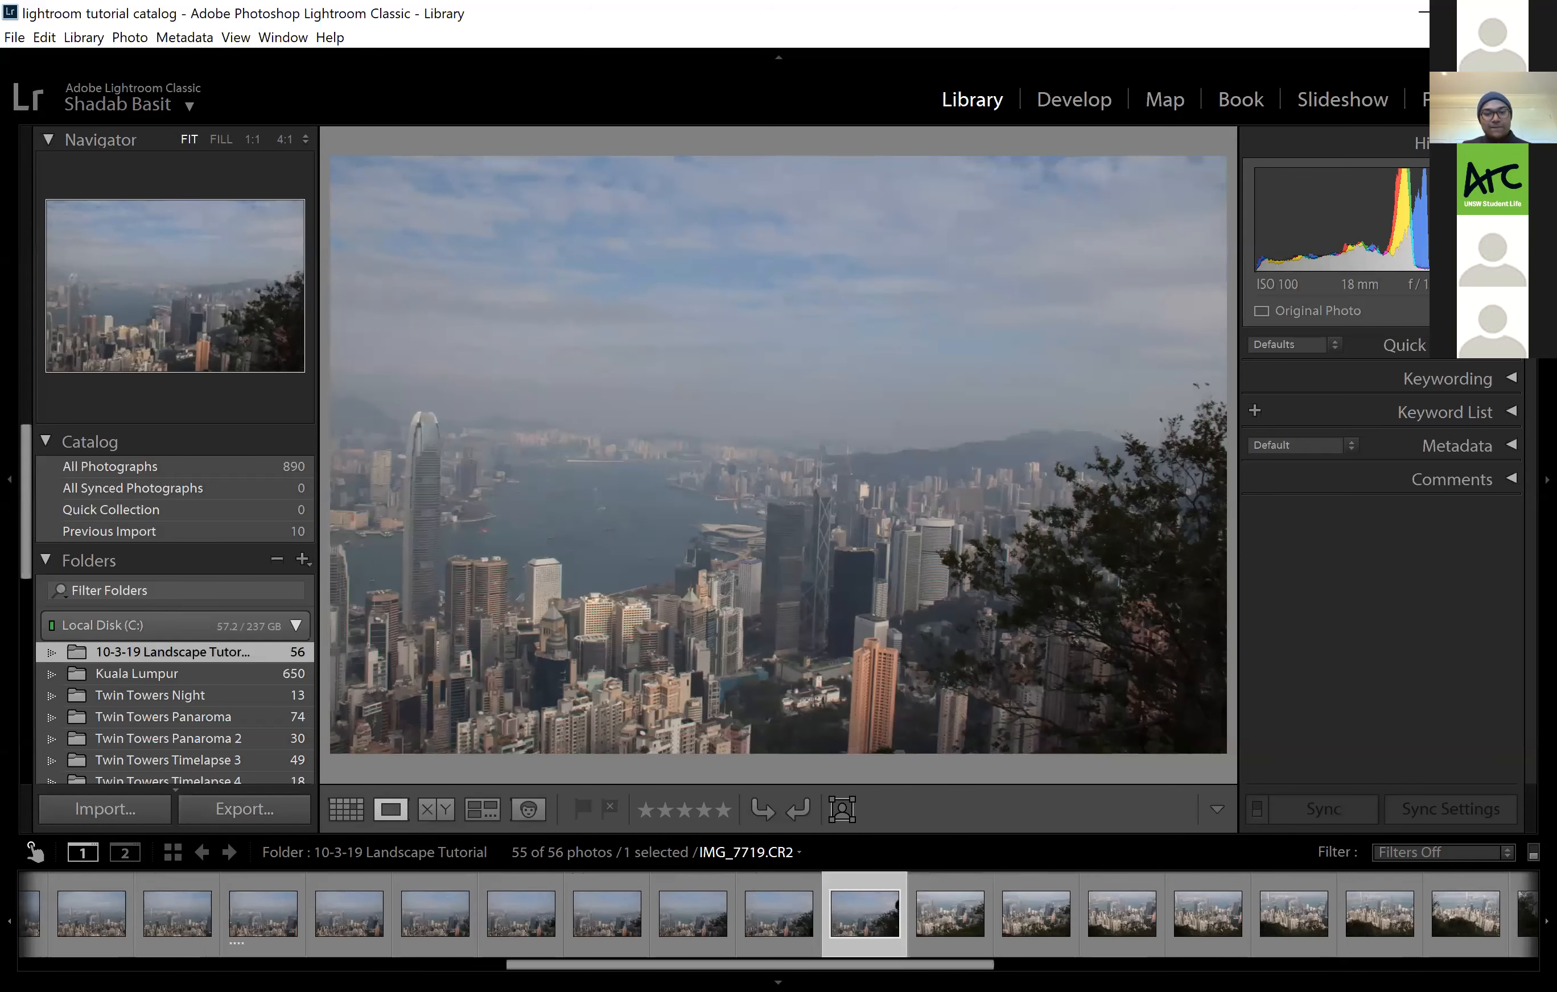
key(Right)
key(Right)
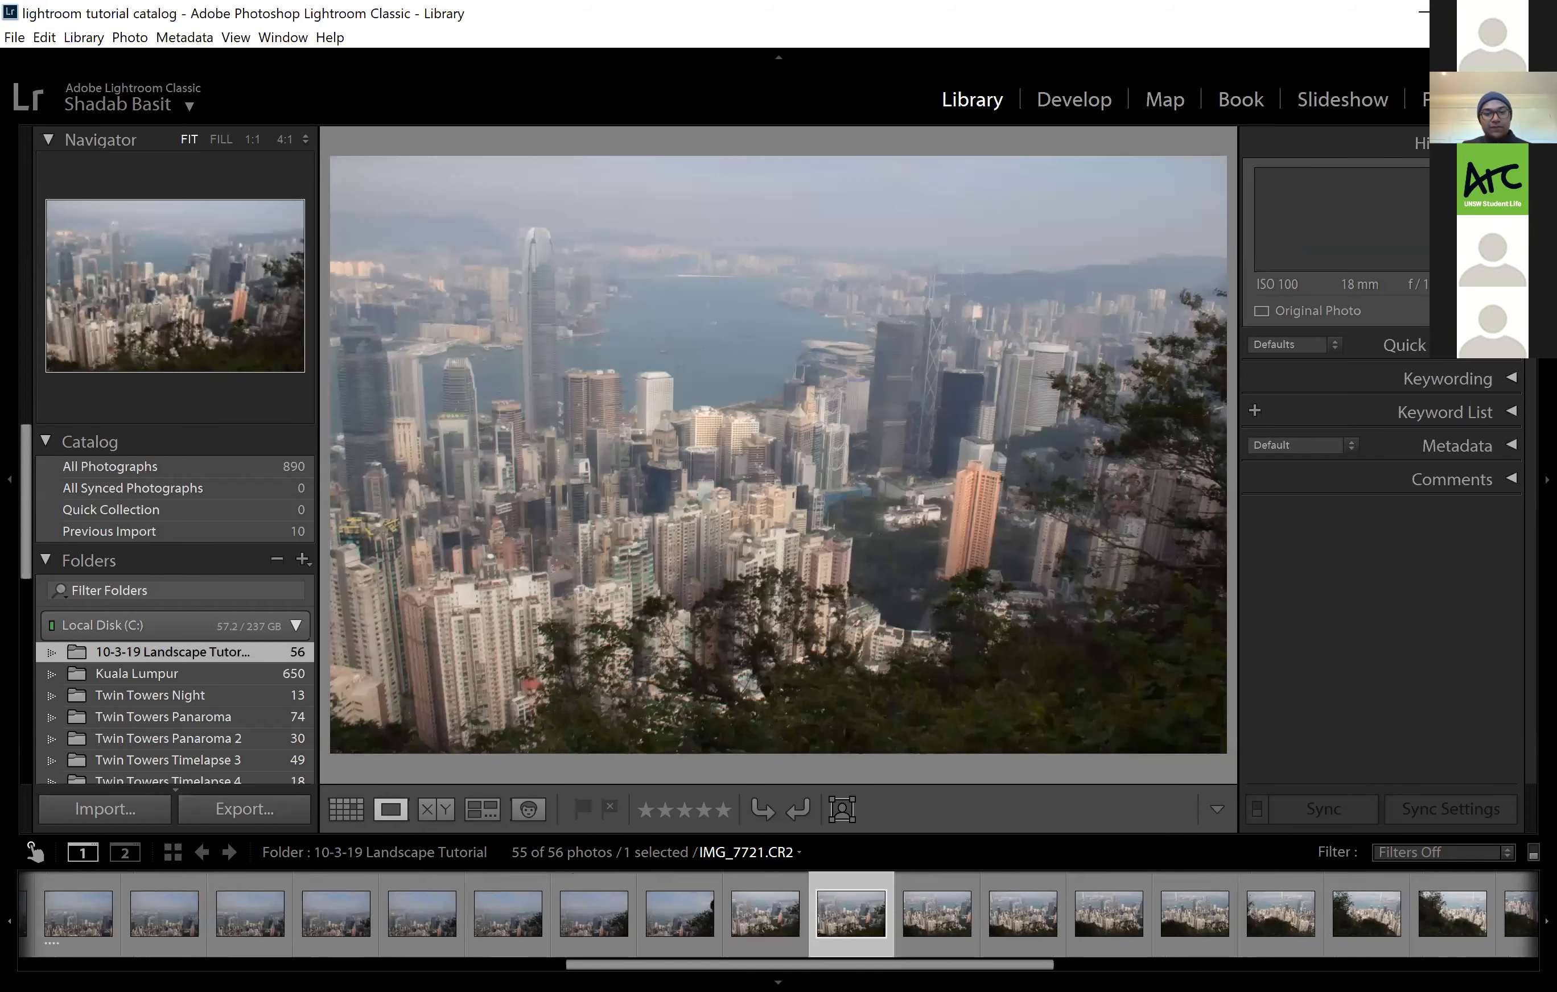
key(Right)
key(Right)
key(Right)
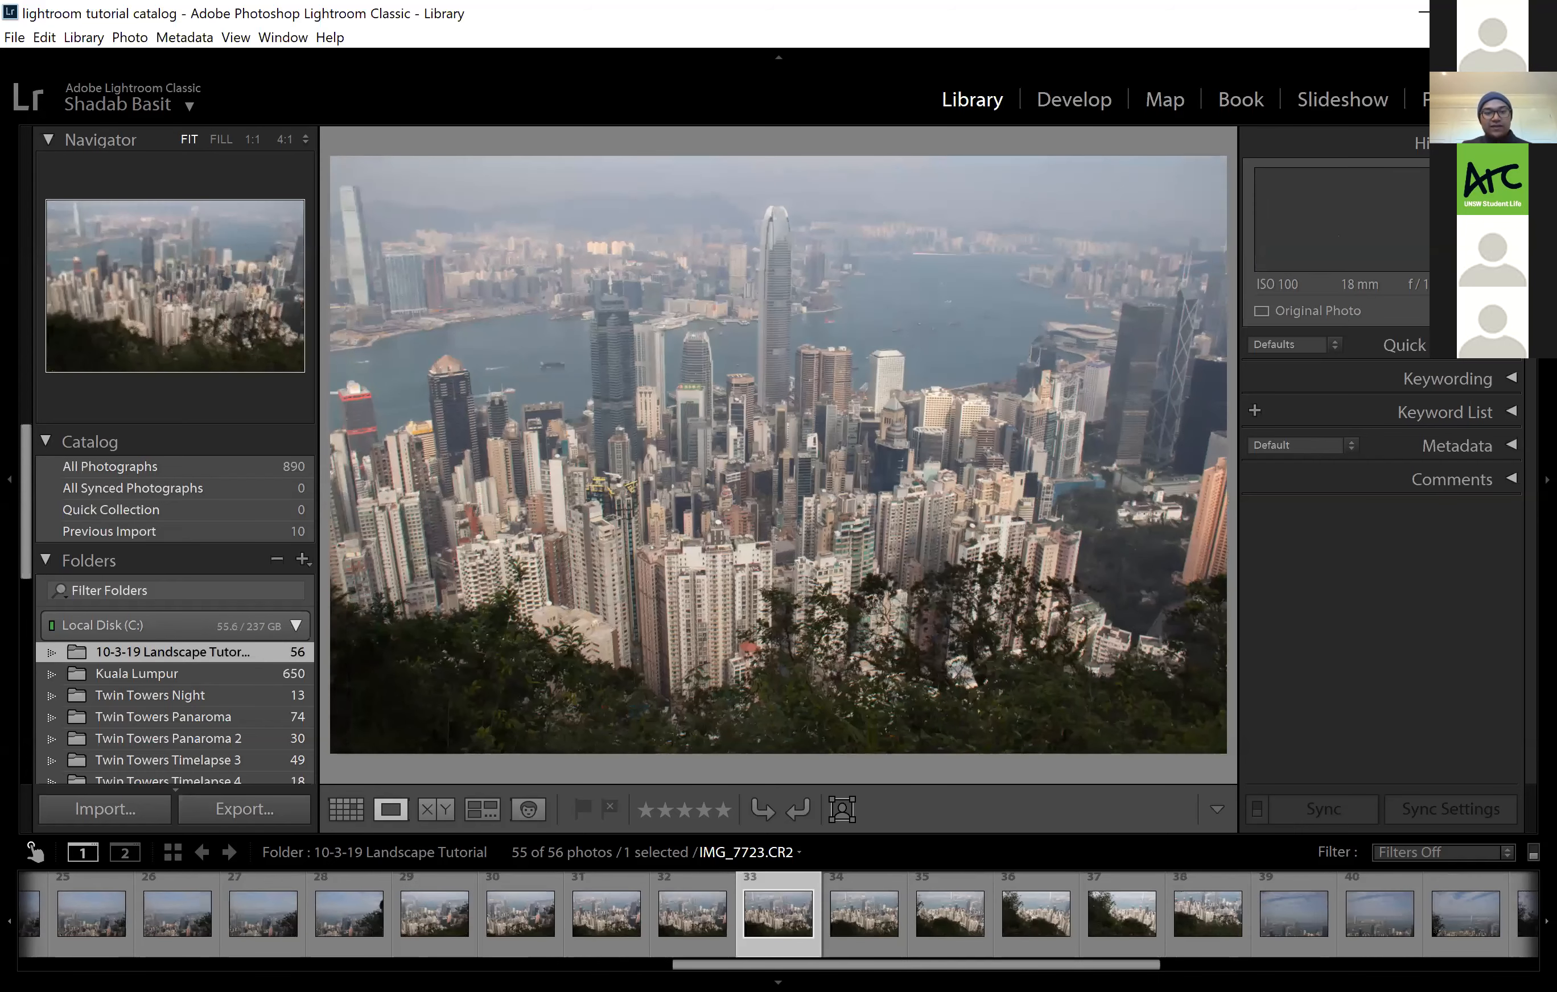
In the grid, add the first row of seven photos to the selection and try the Panorama photo merge on them
key(g)
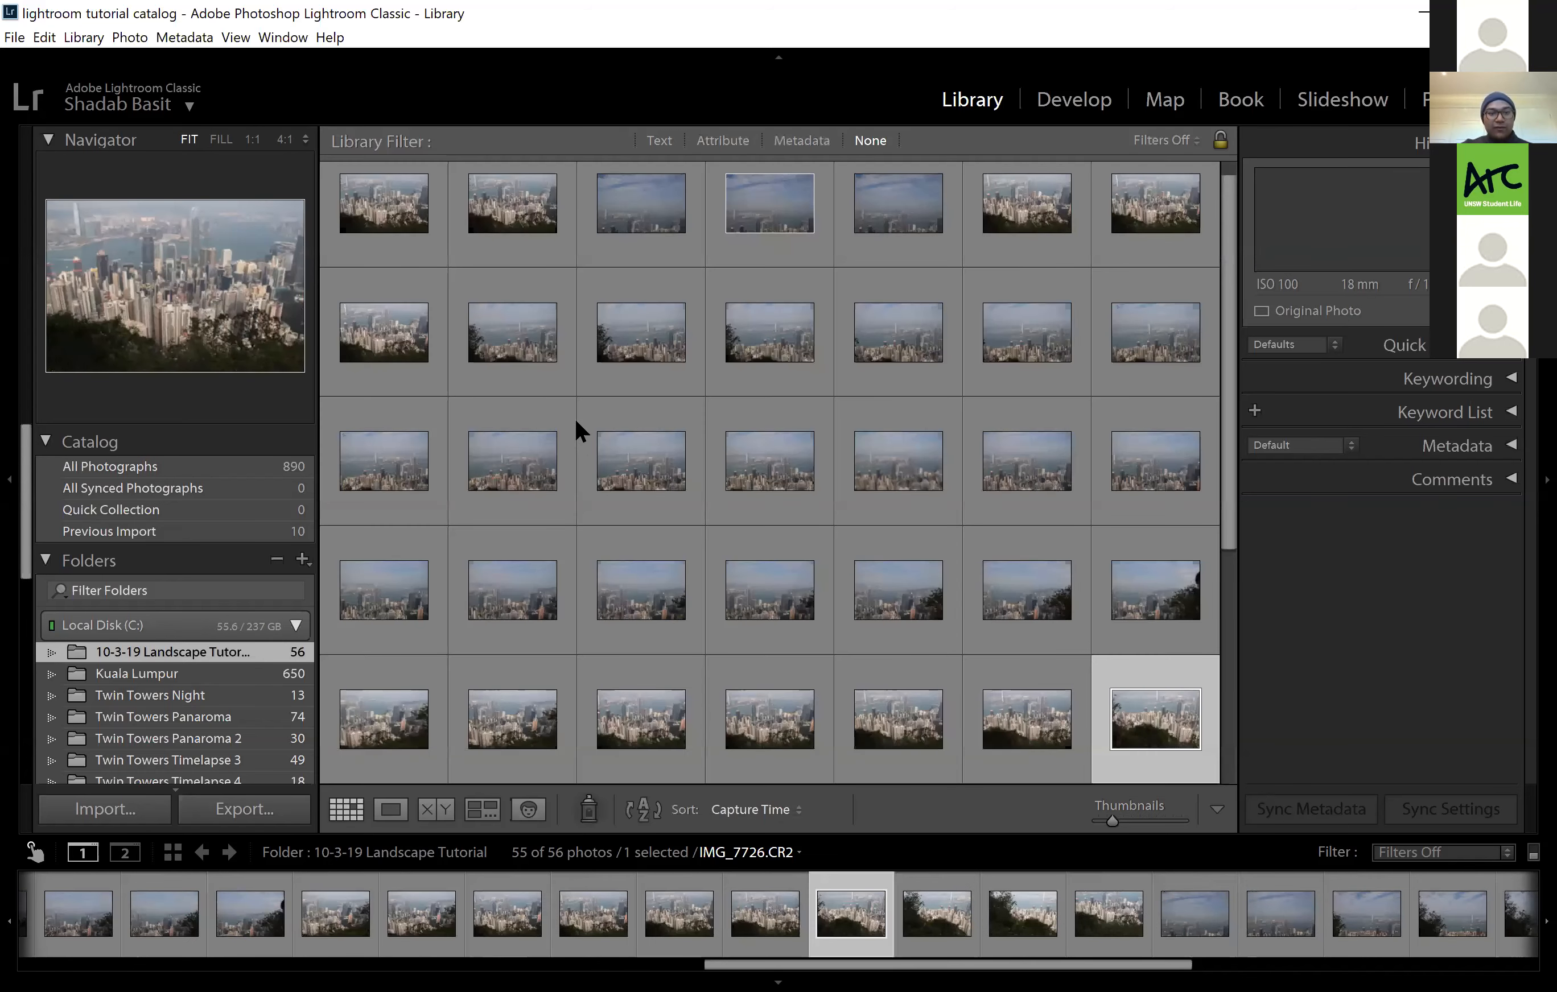
scroll(574, 425, down, 2)
scroll(576, 454, up, 3)
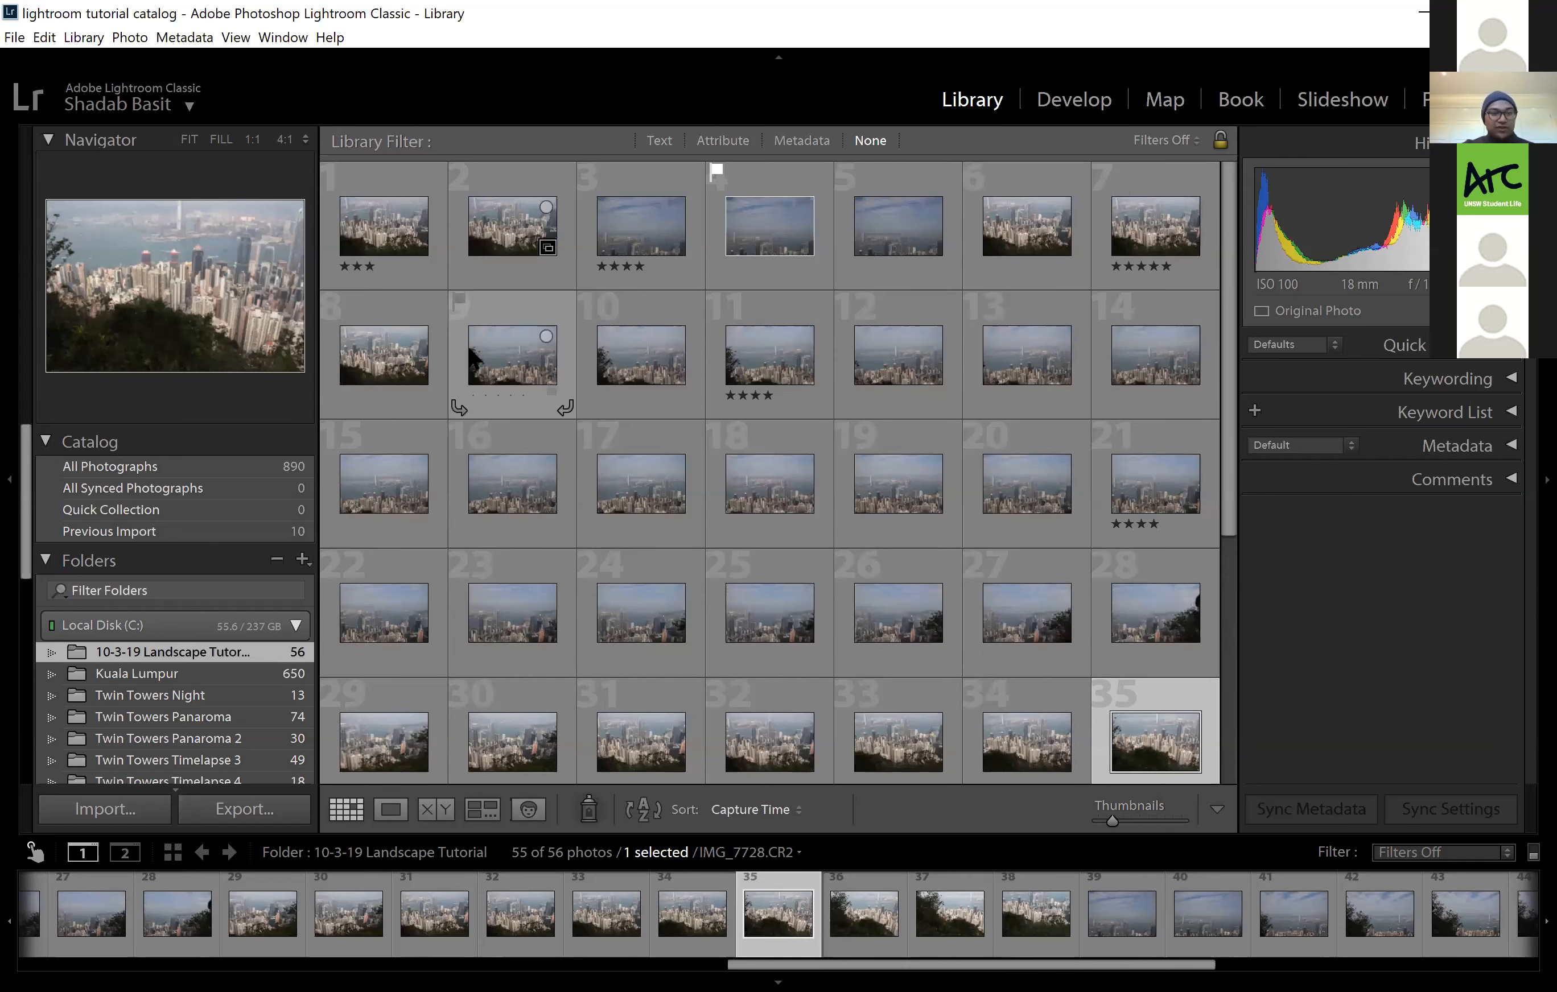
drag(498, 165, 1121, 163)
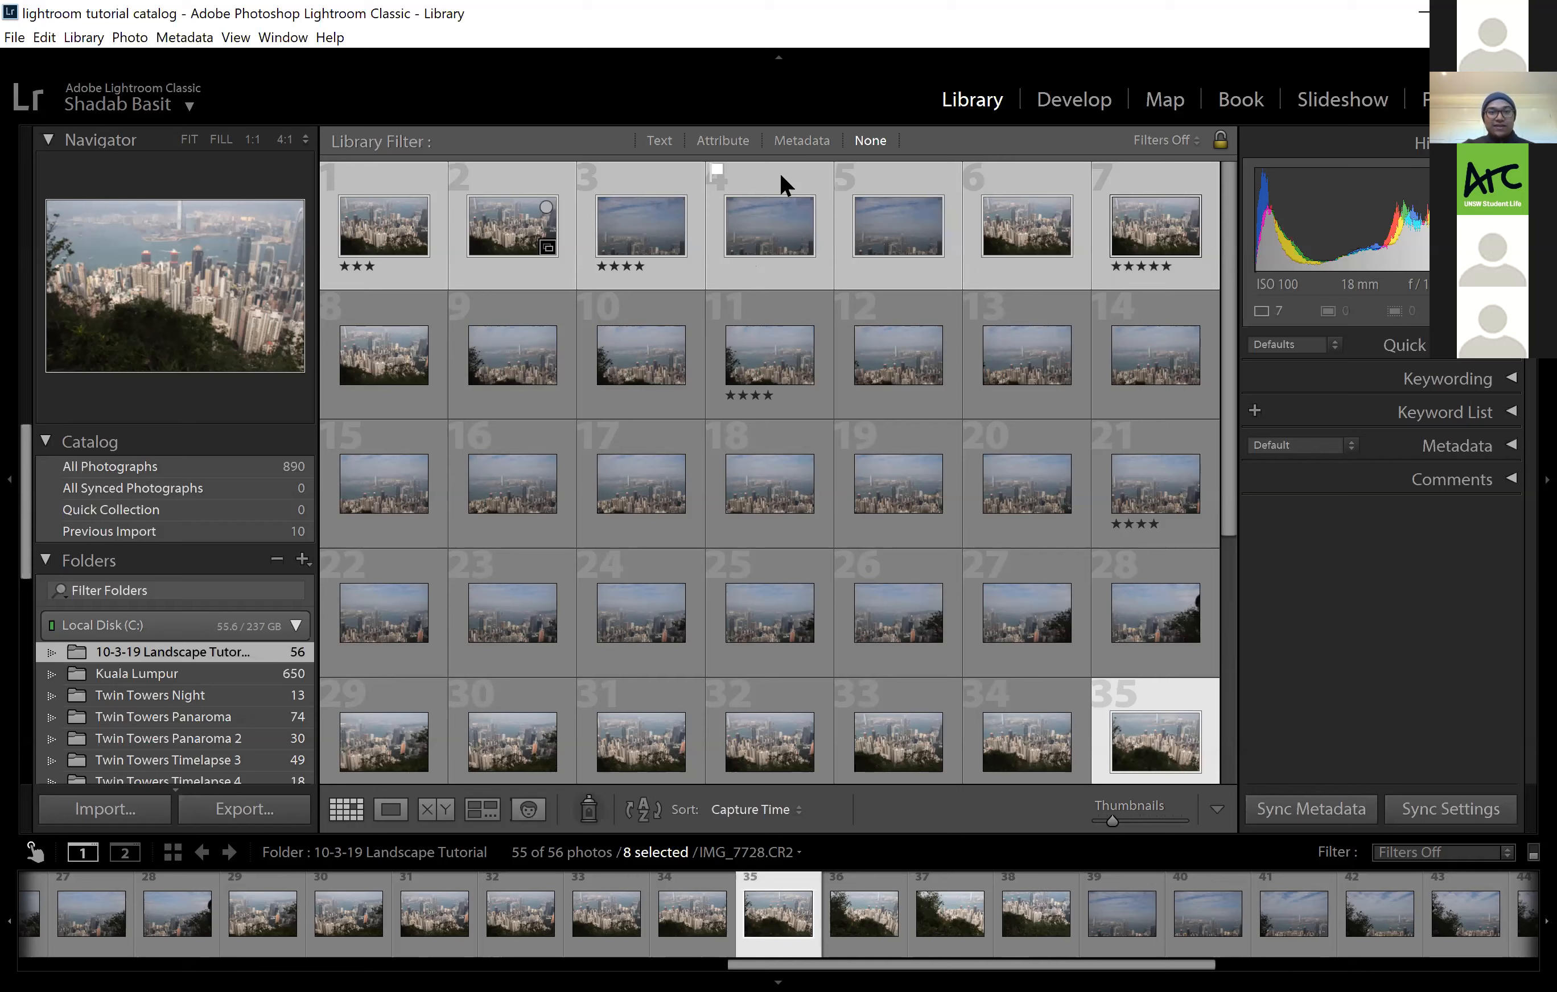
right_click(776, 173)
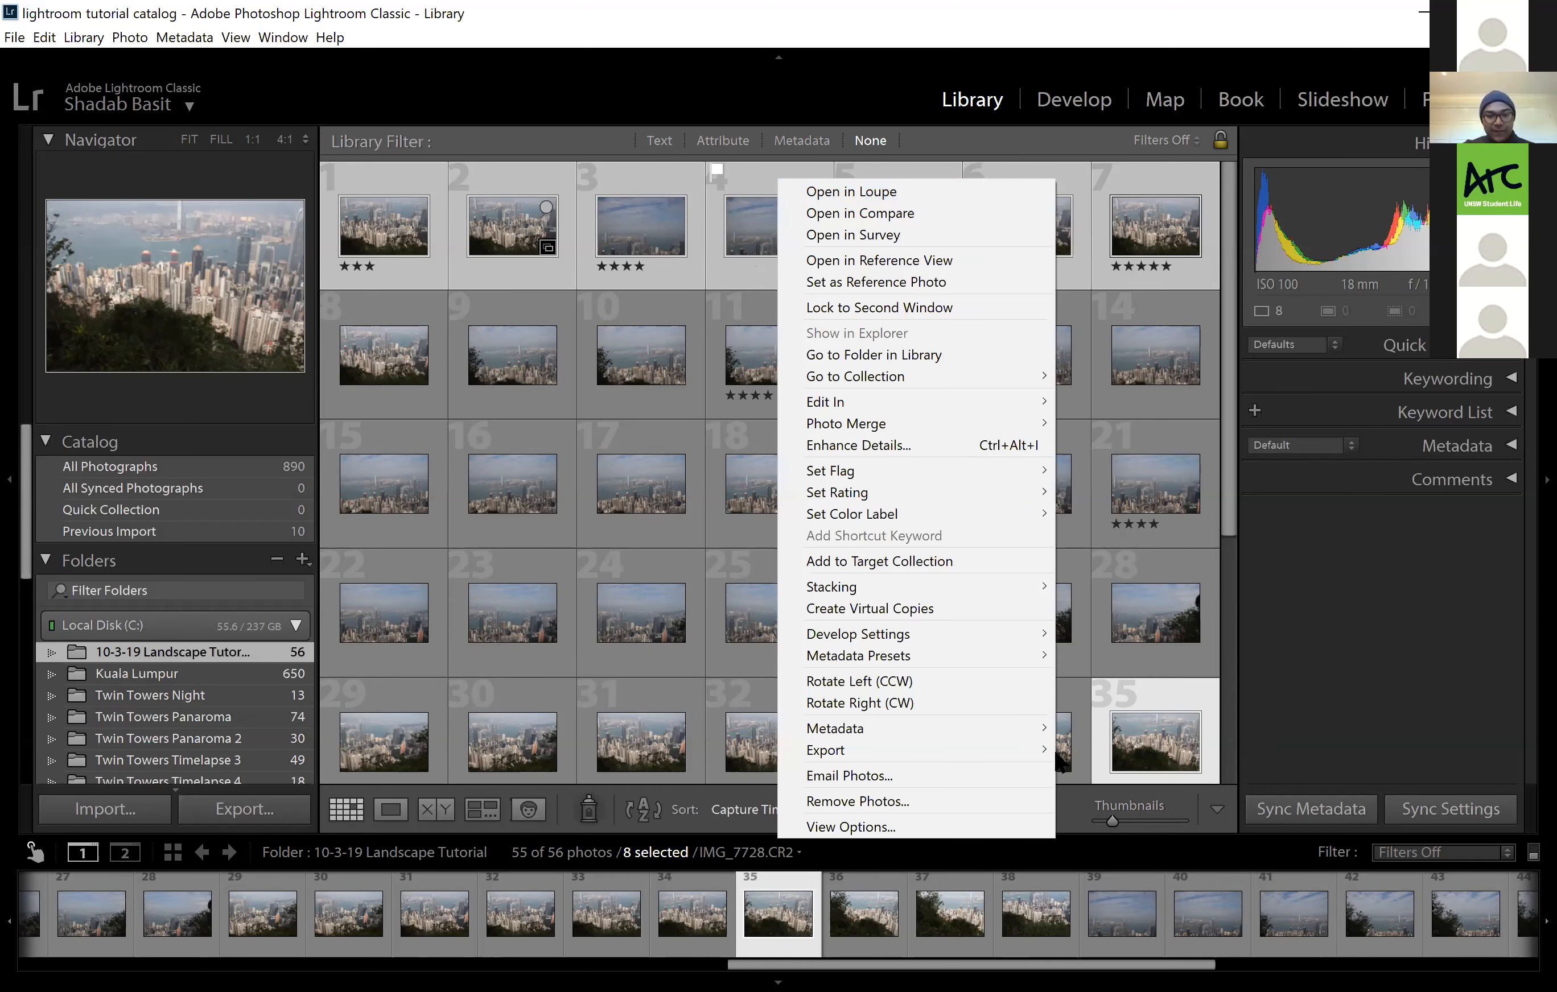
mouse_move(889, 425)
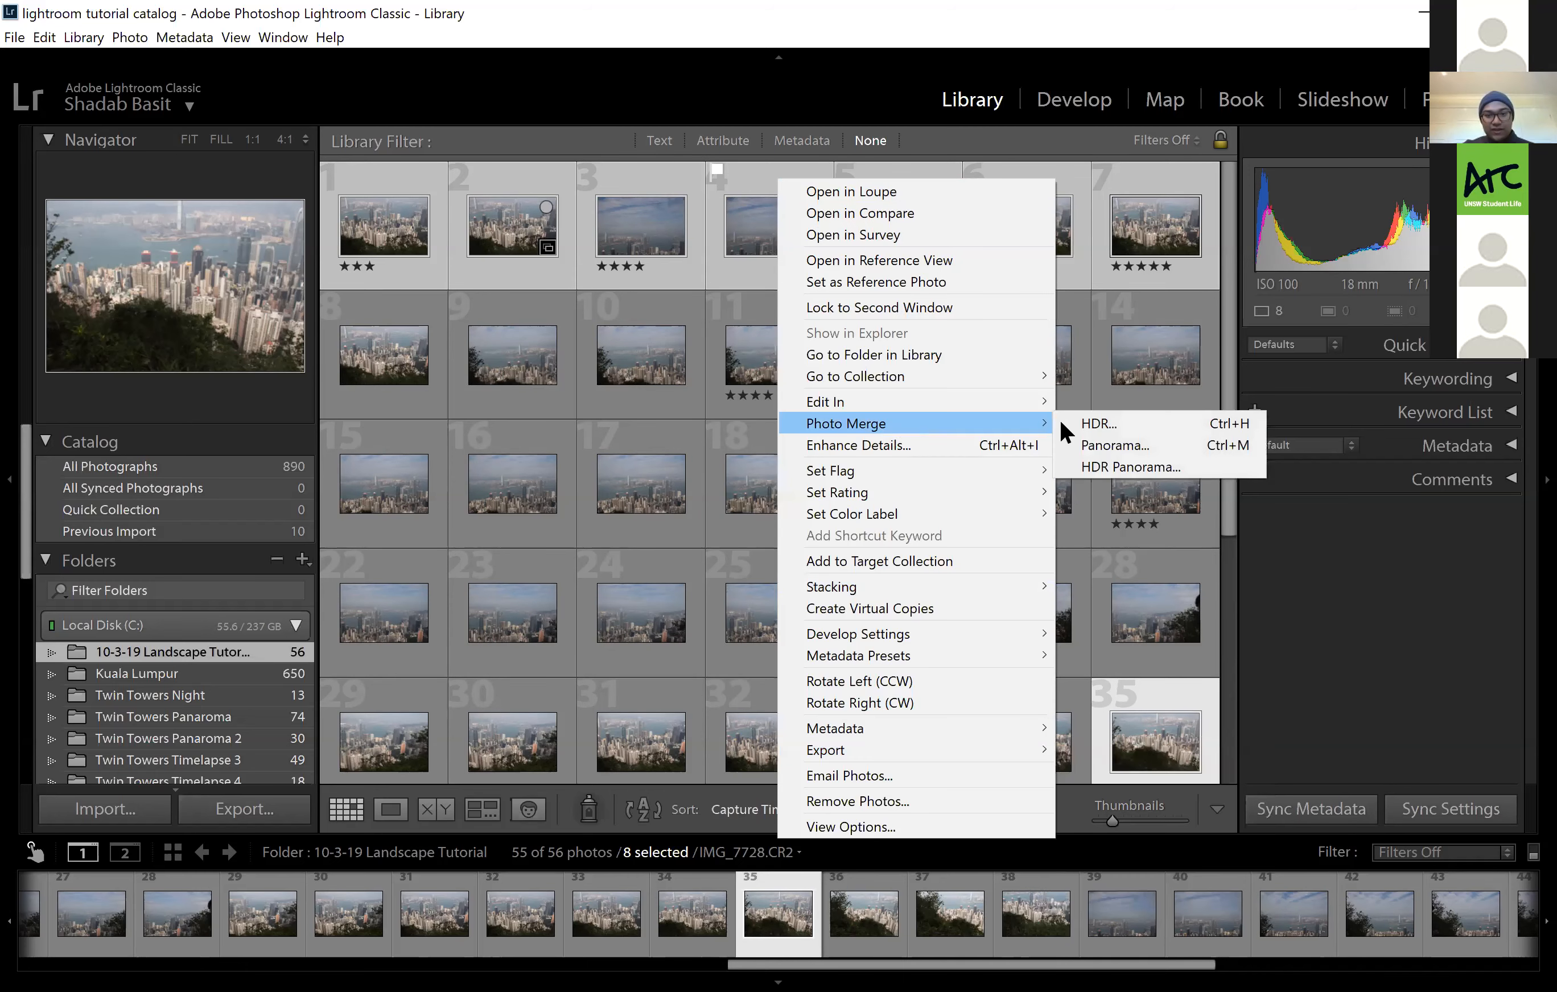
click(1101, 454)
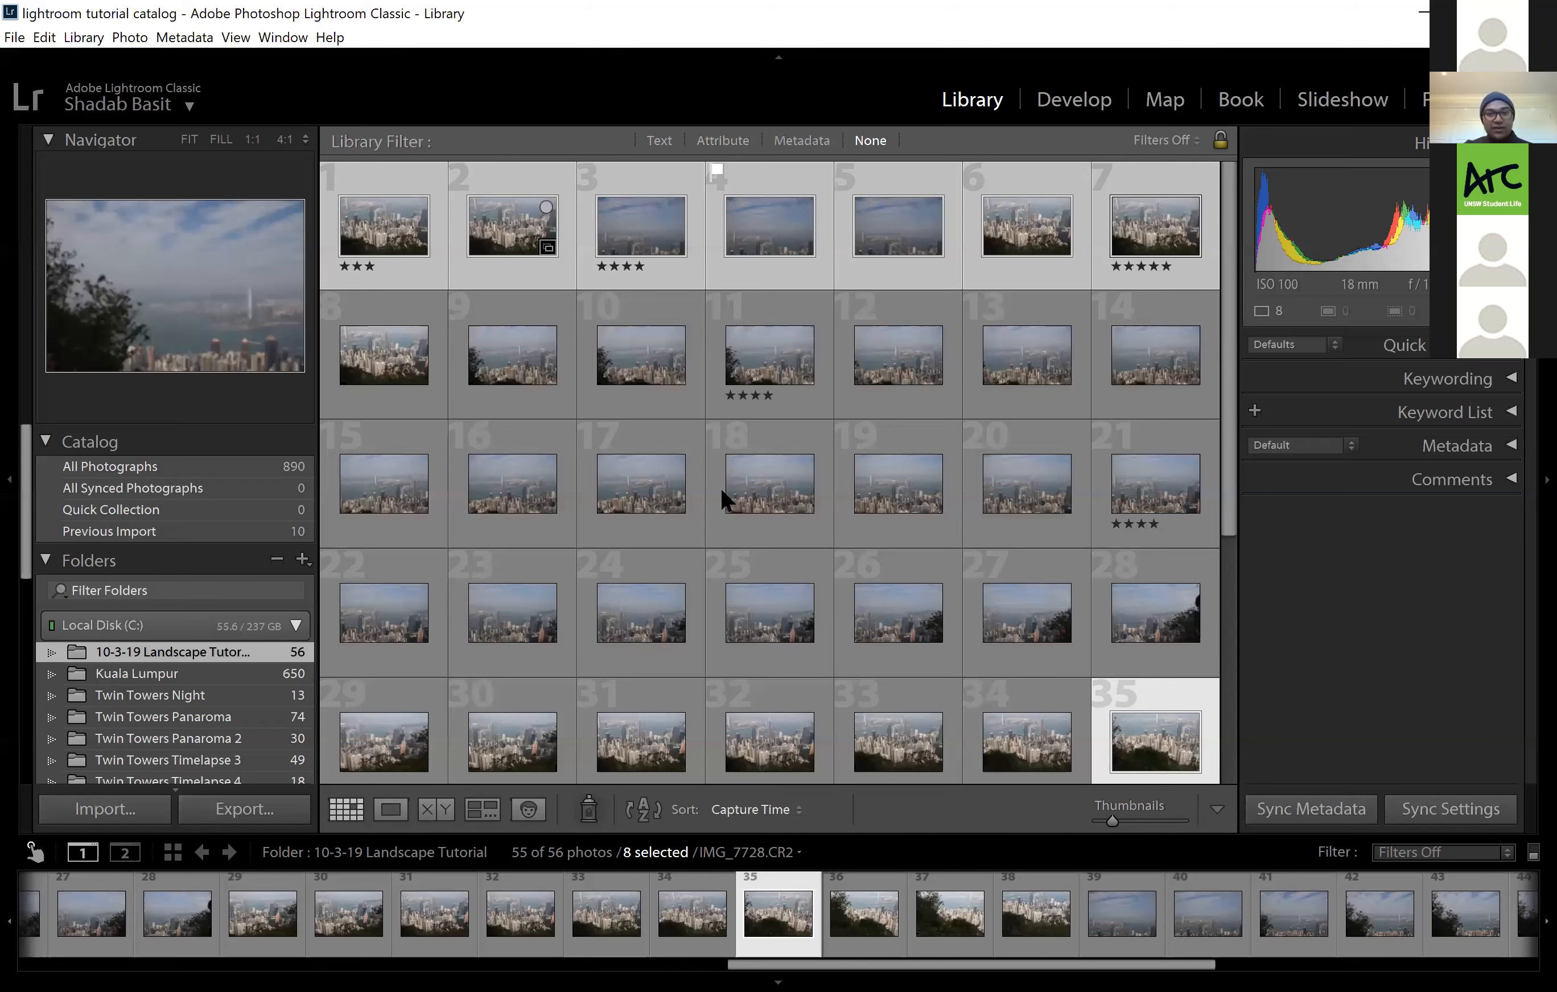
Open the merged panorama IMG_7696-Pano.dng in Develop, view its before and after comparison, and switch back to the single-photo view
scroll(694, 501, down, 4)
scroll(773, 680, down, 1)
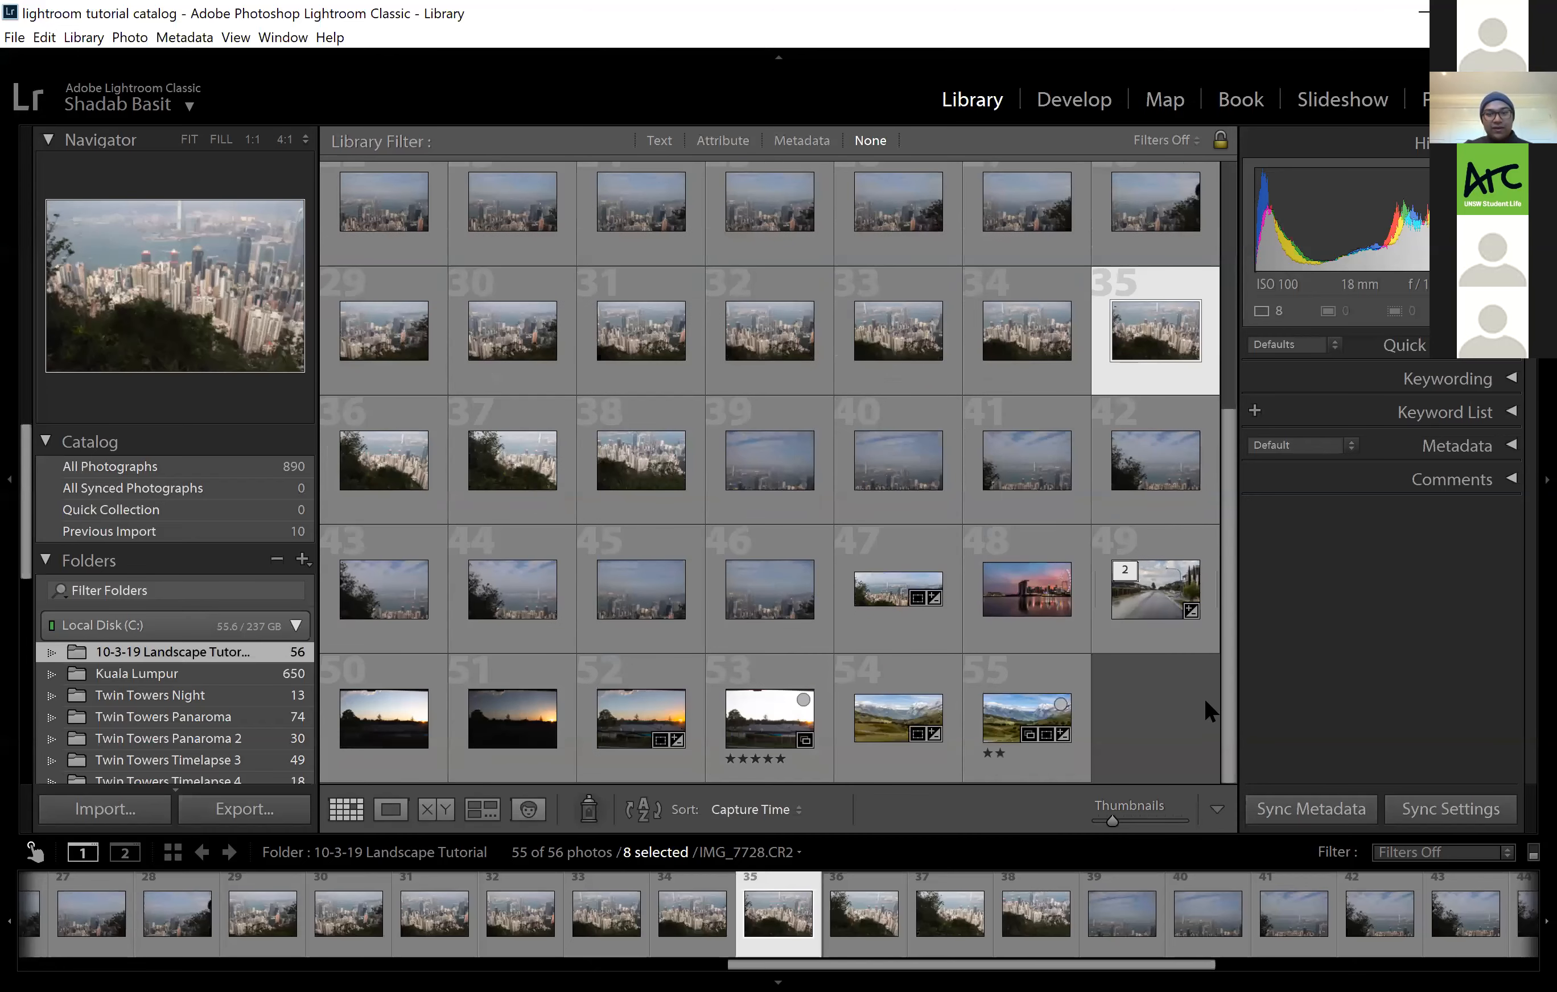
double_click(886, 539)
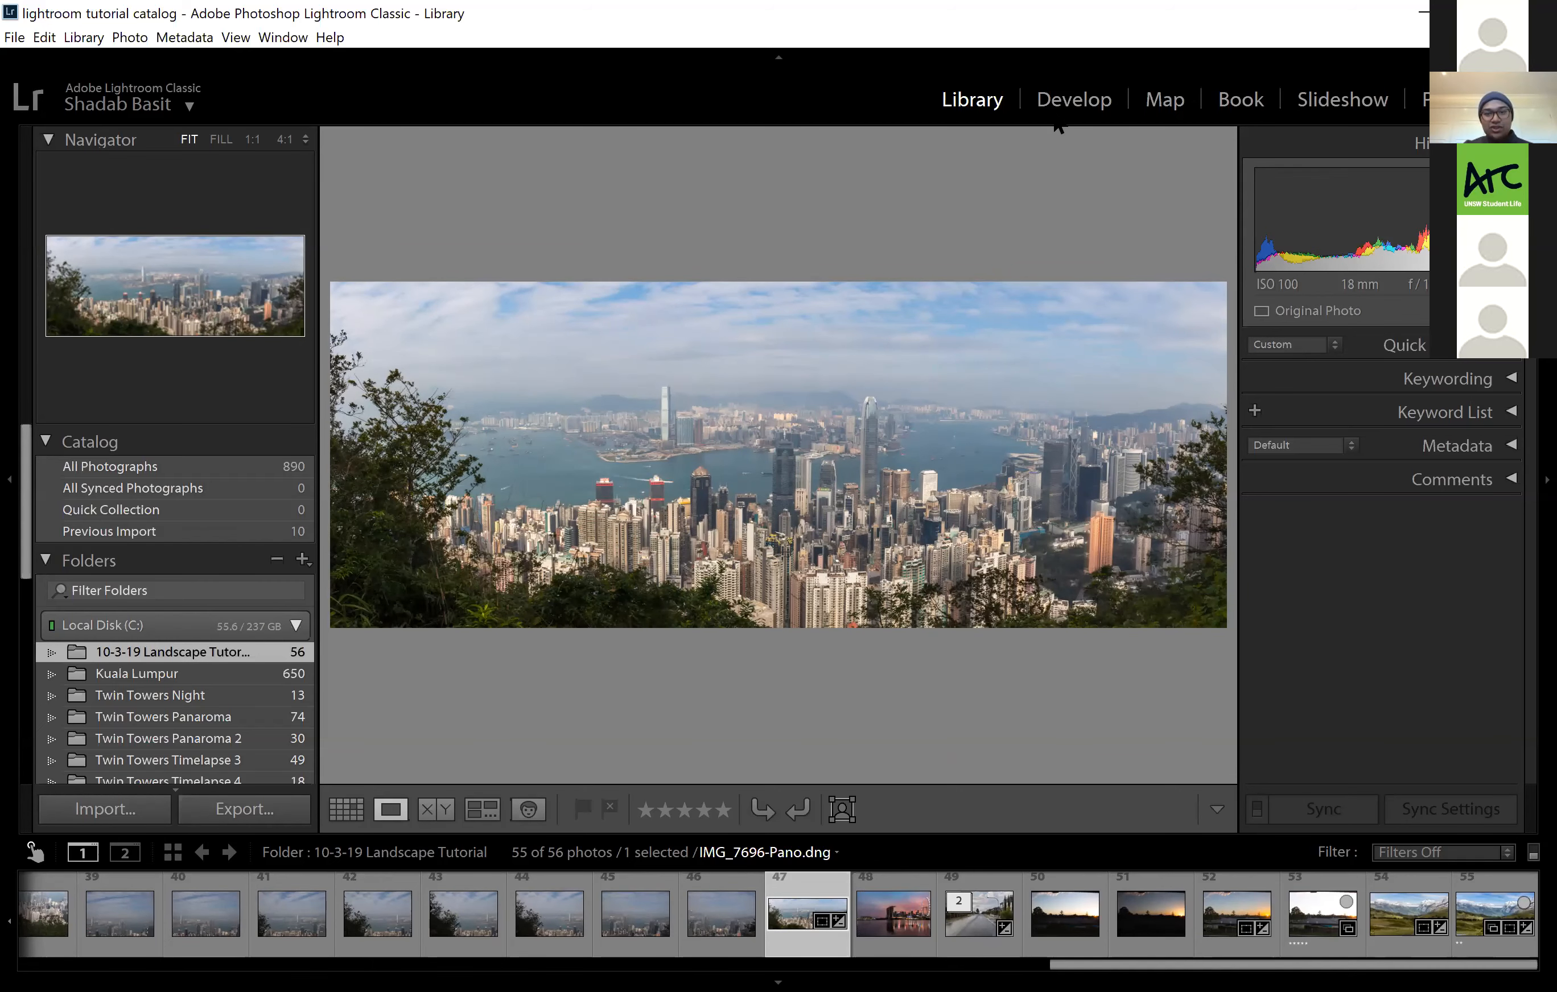
click(1073, 101)
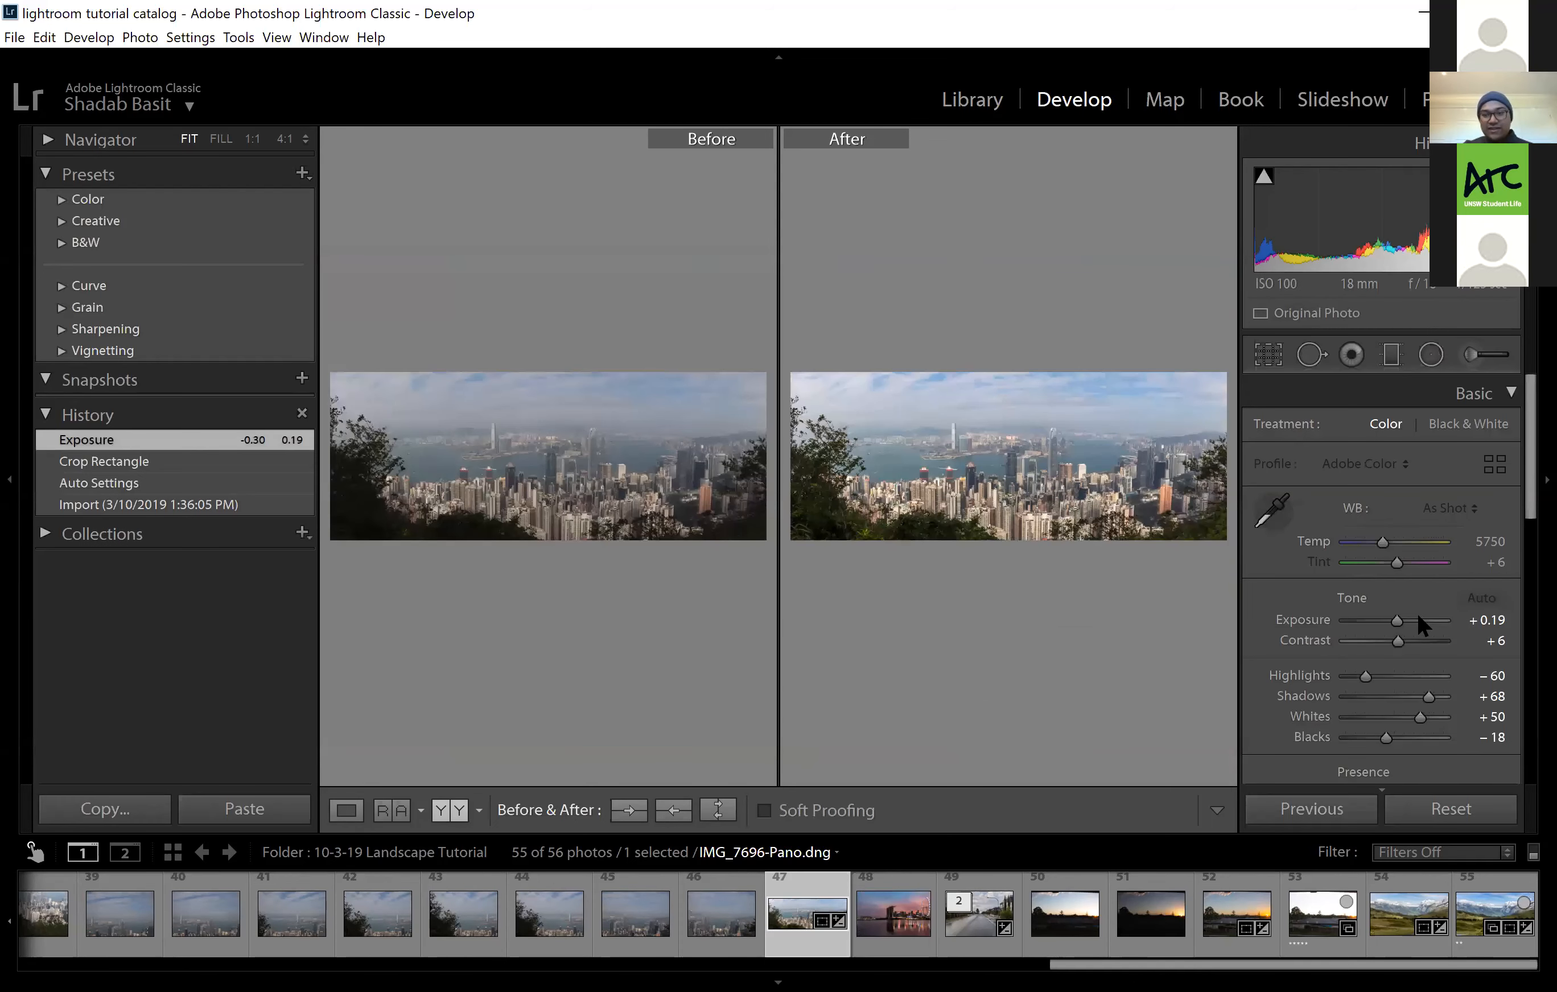
key(y)
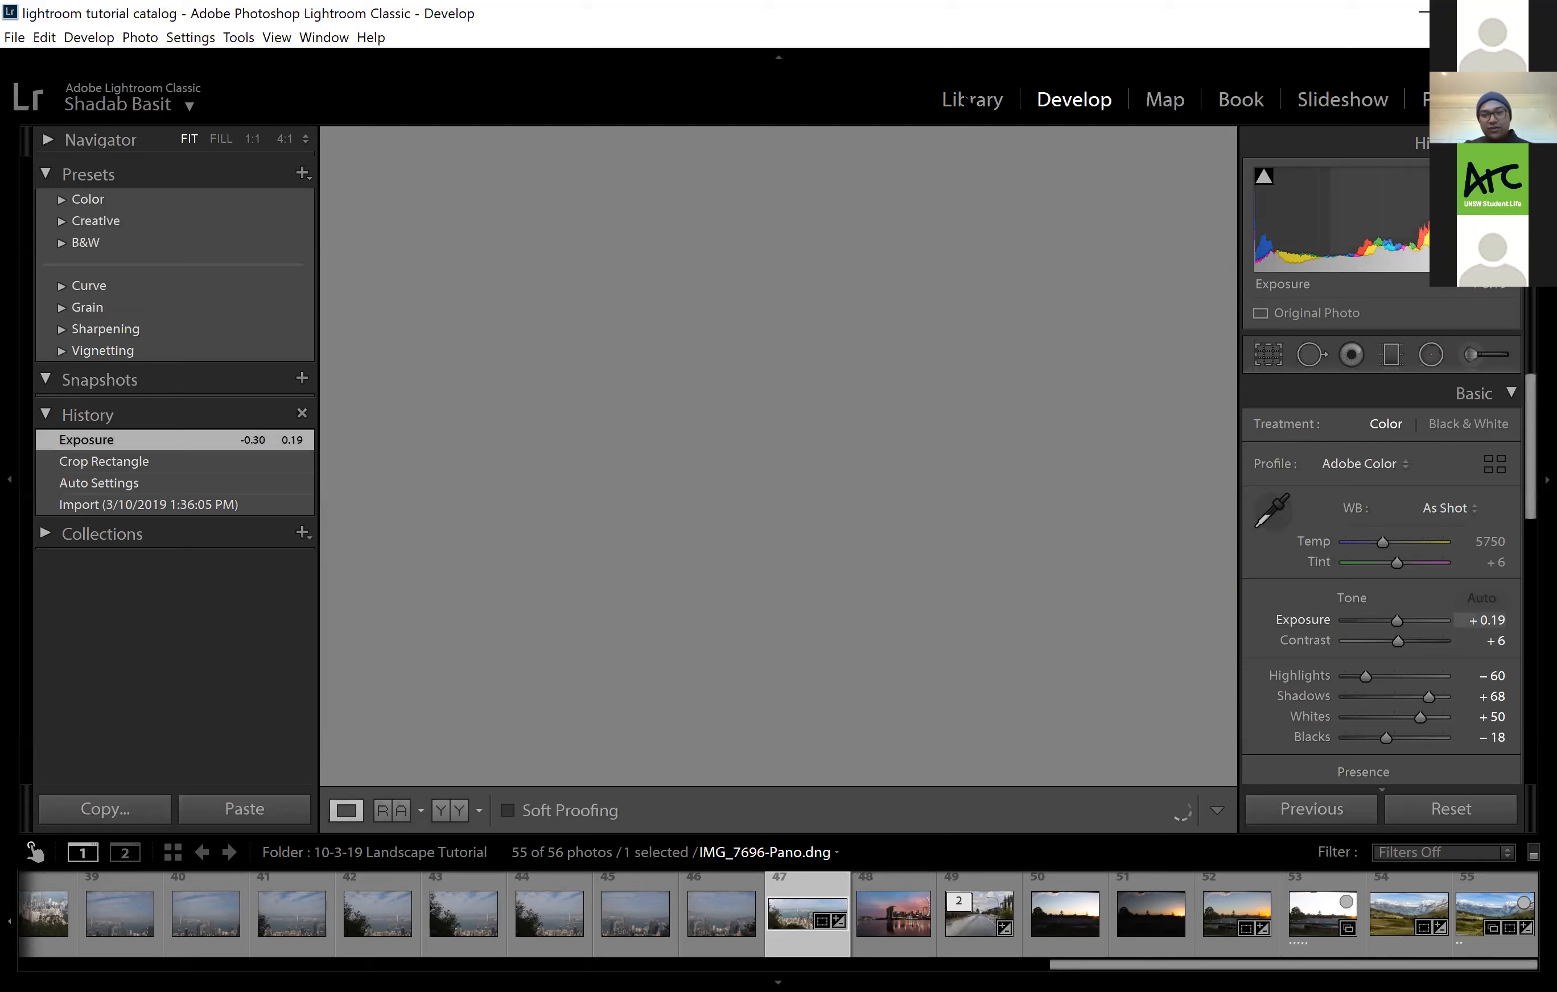
Return to the Library and display the panorama IMG_7696-Pano.dng in Loupe view
click(965, 99)
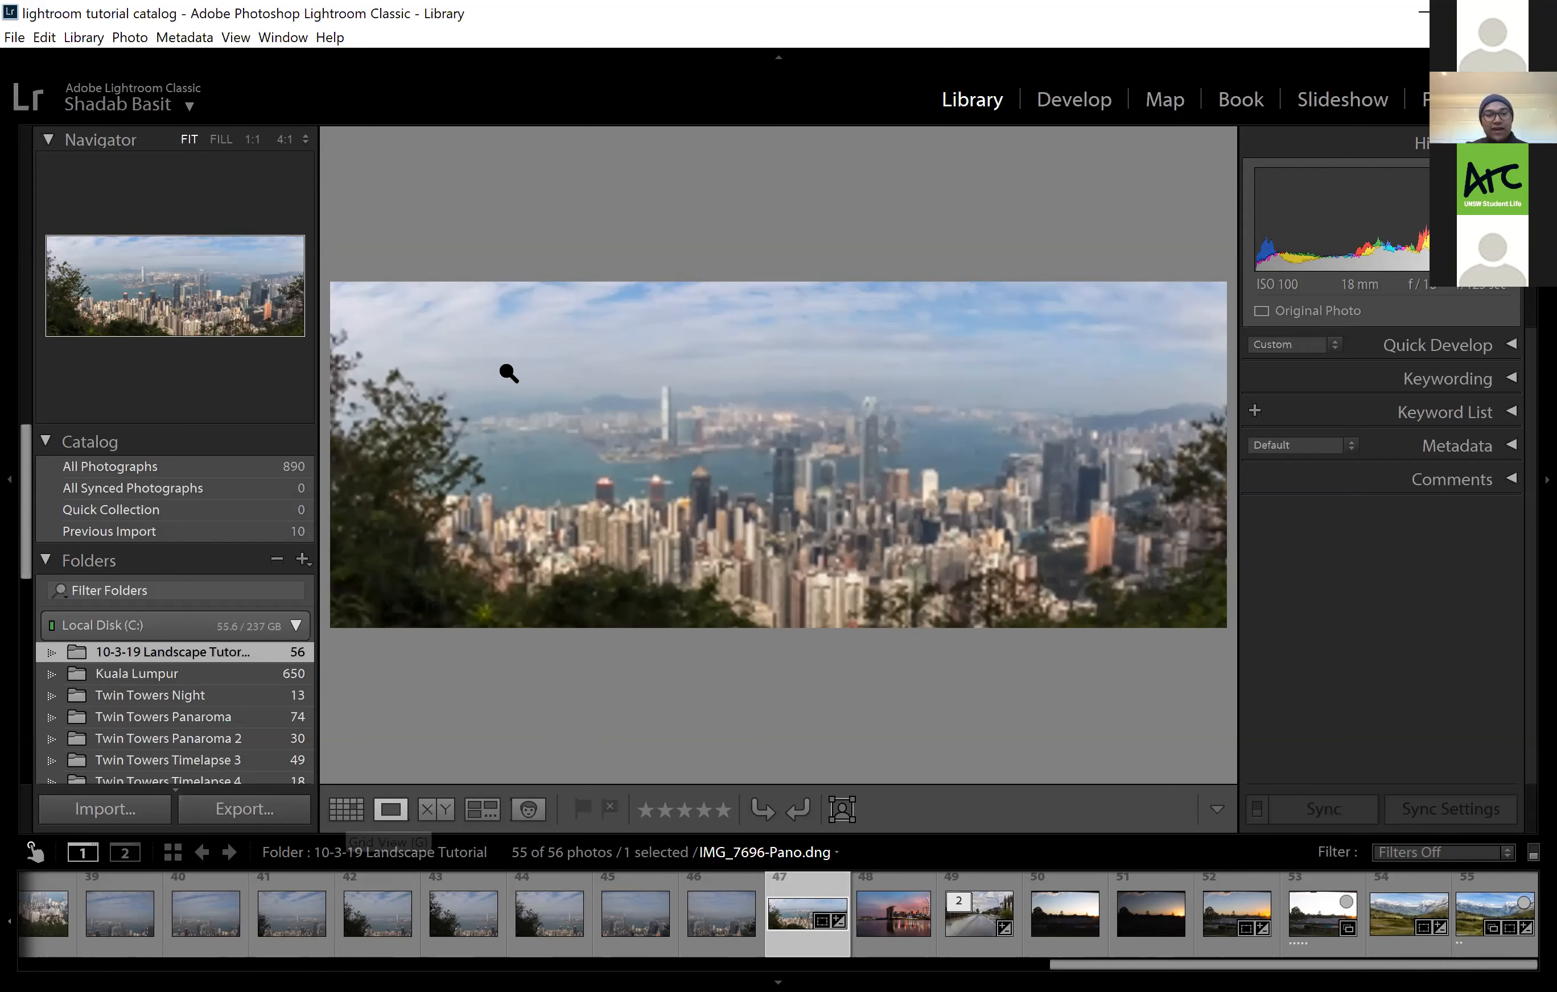
click(345, 809)
click(391, 809)
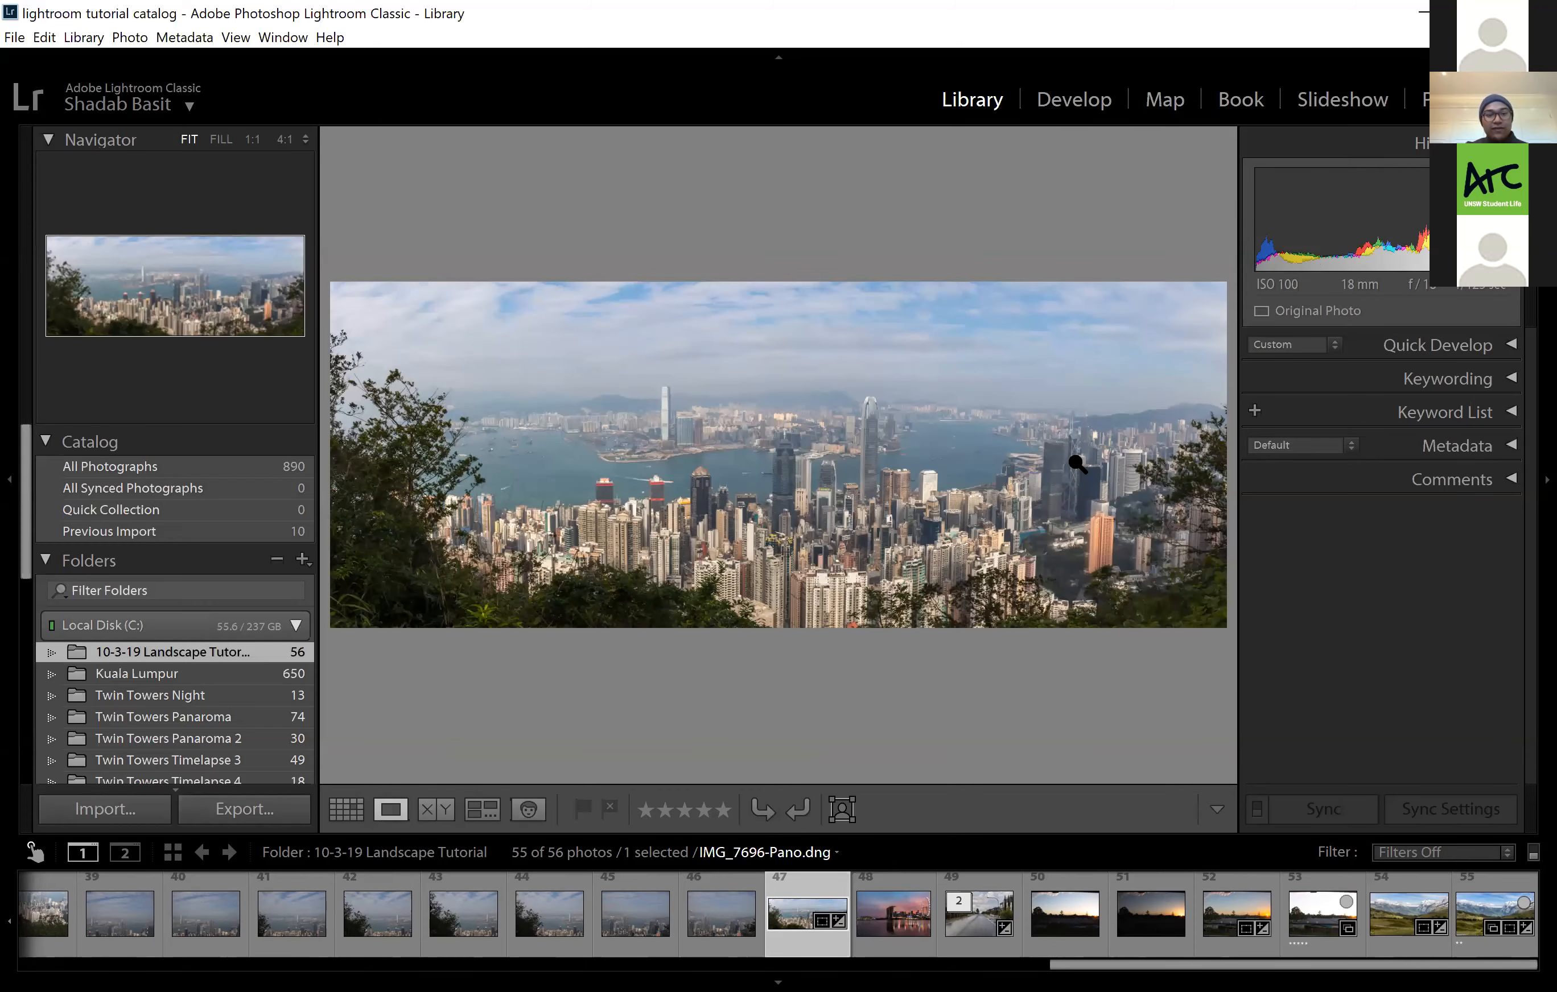
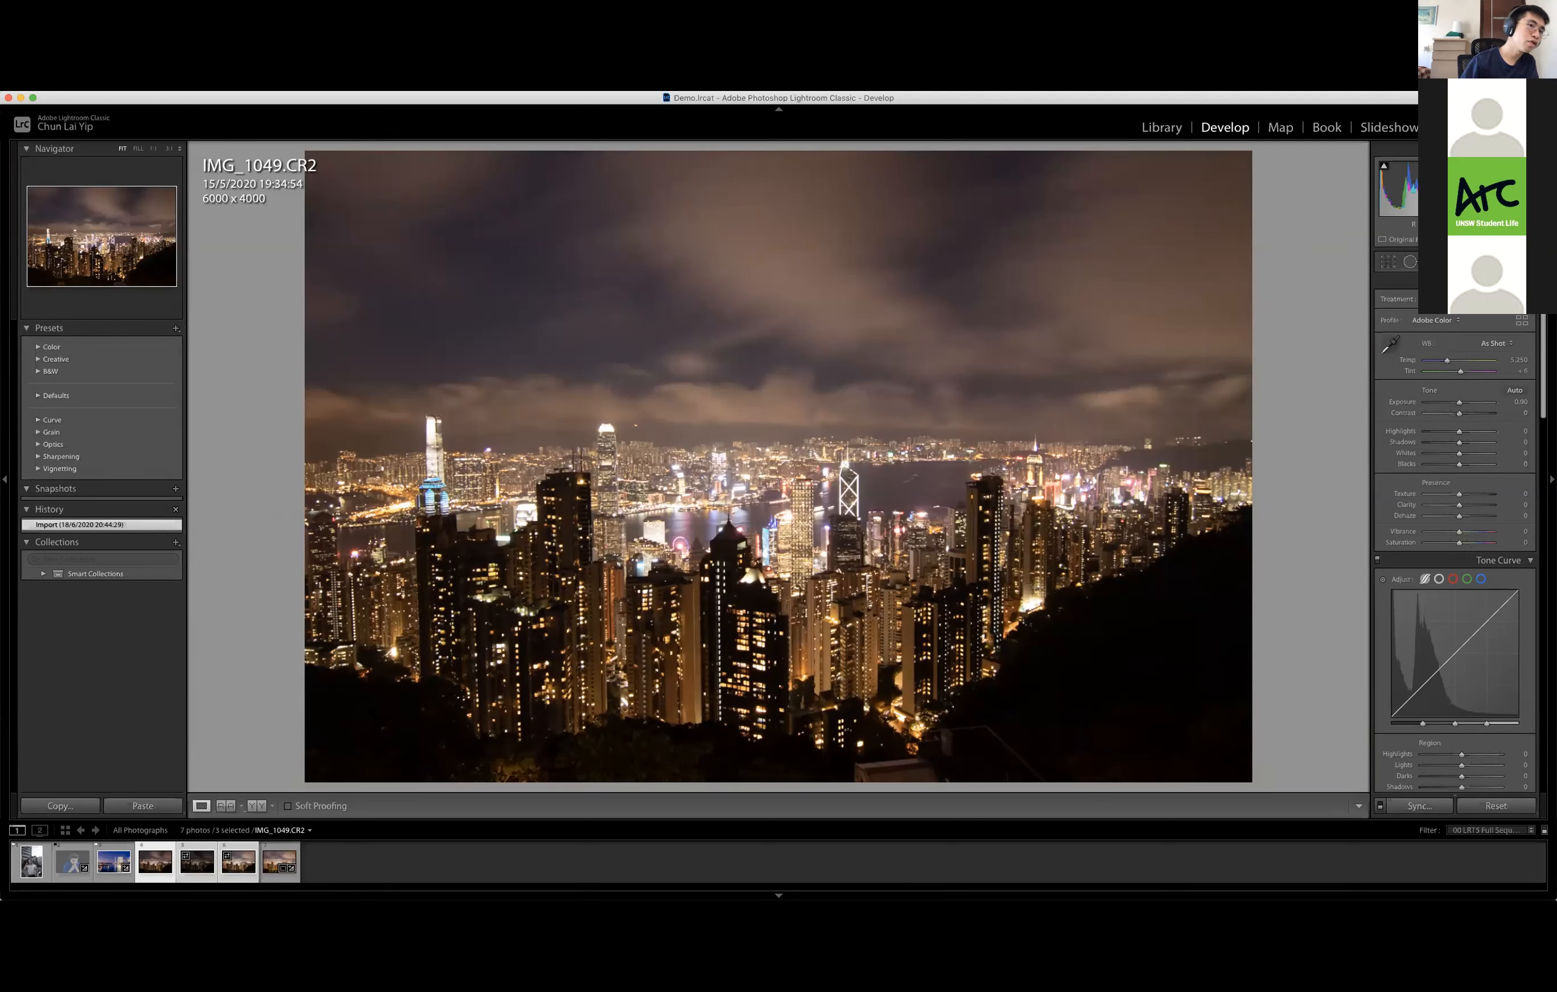
Compare the merged night skyline IMG_1049-HDR.dng with the original exposure IMG_1049.CR2
click(275, 861)
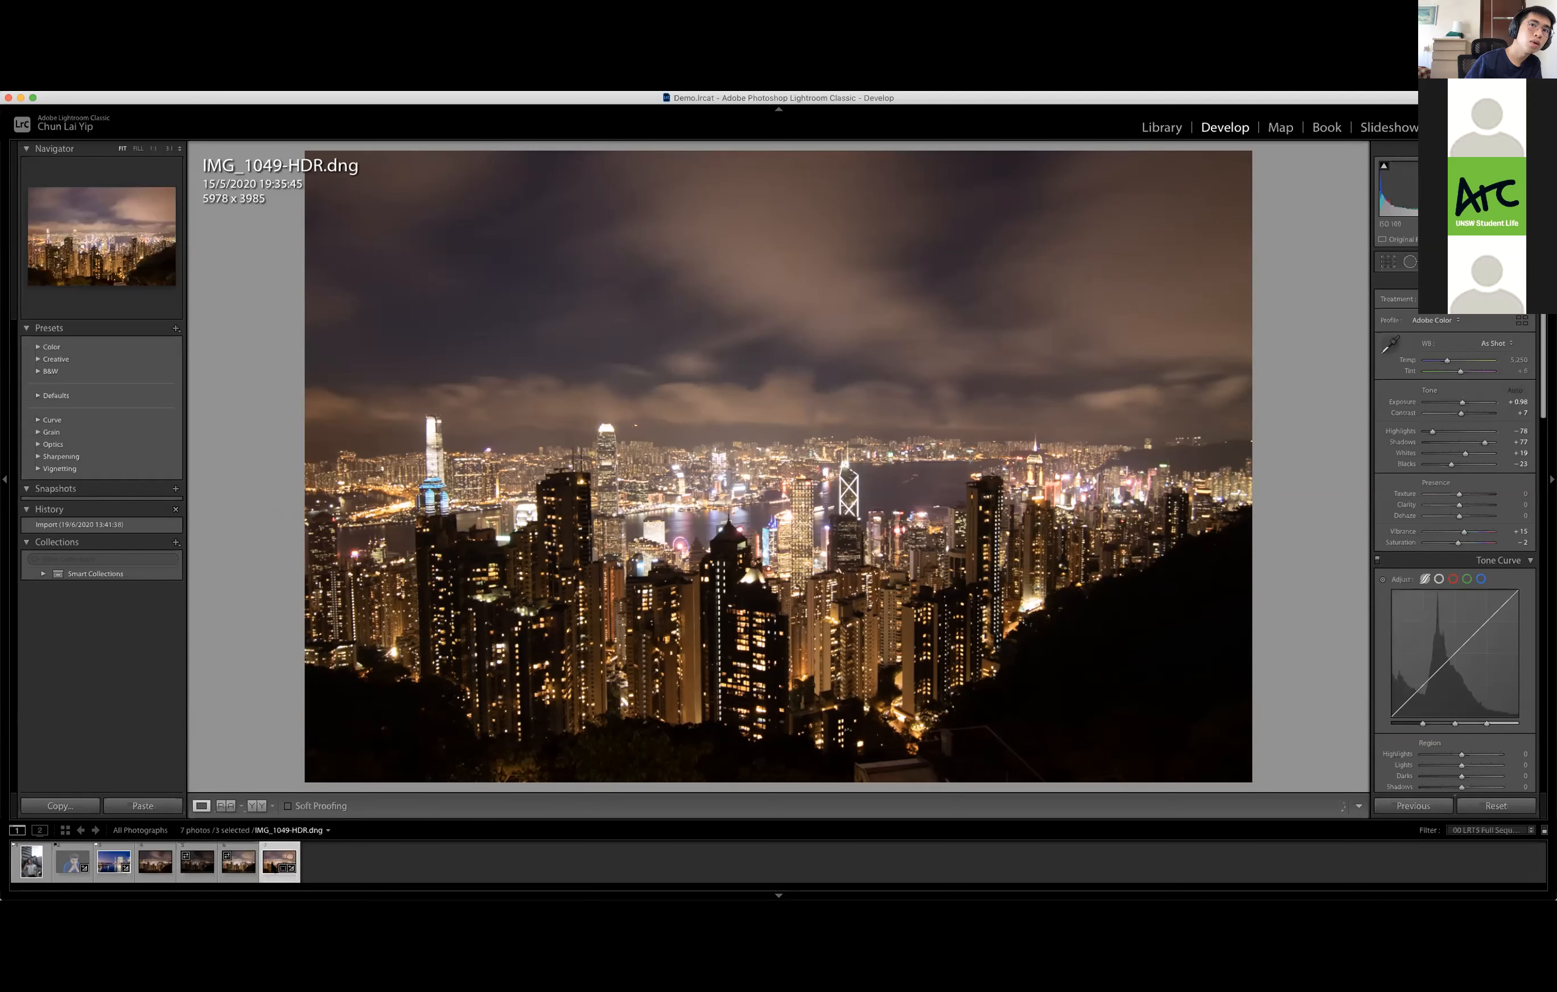
click(117, 862)
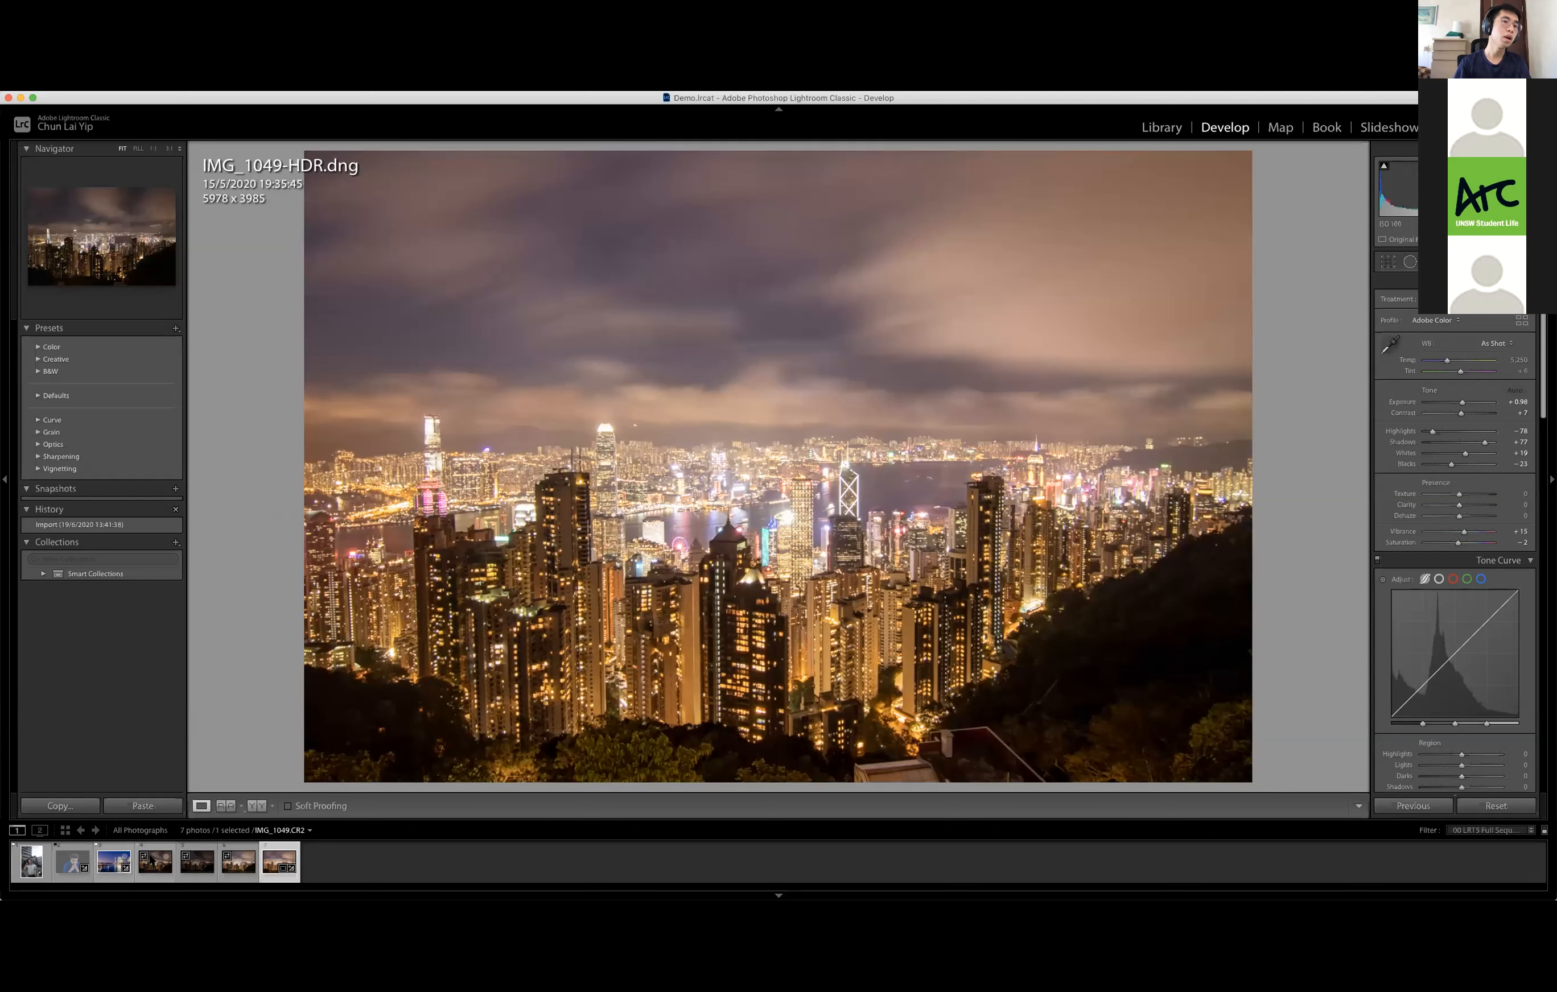
click(153, 860)
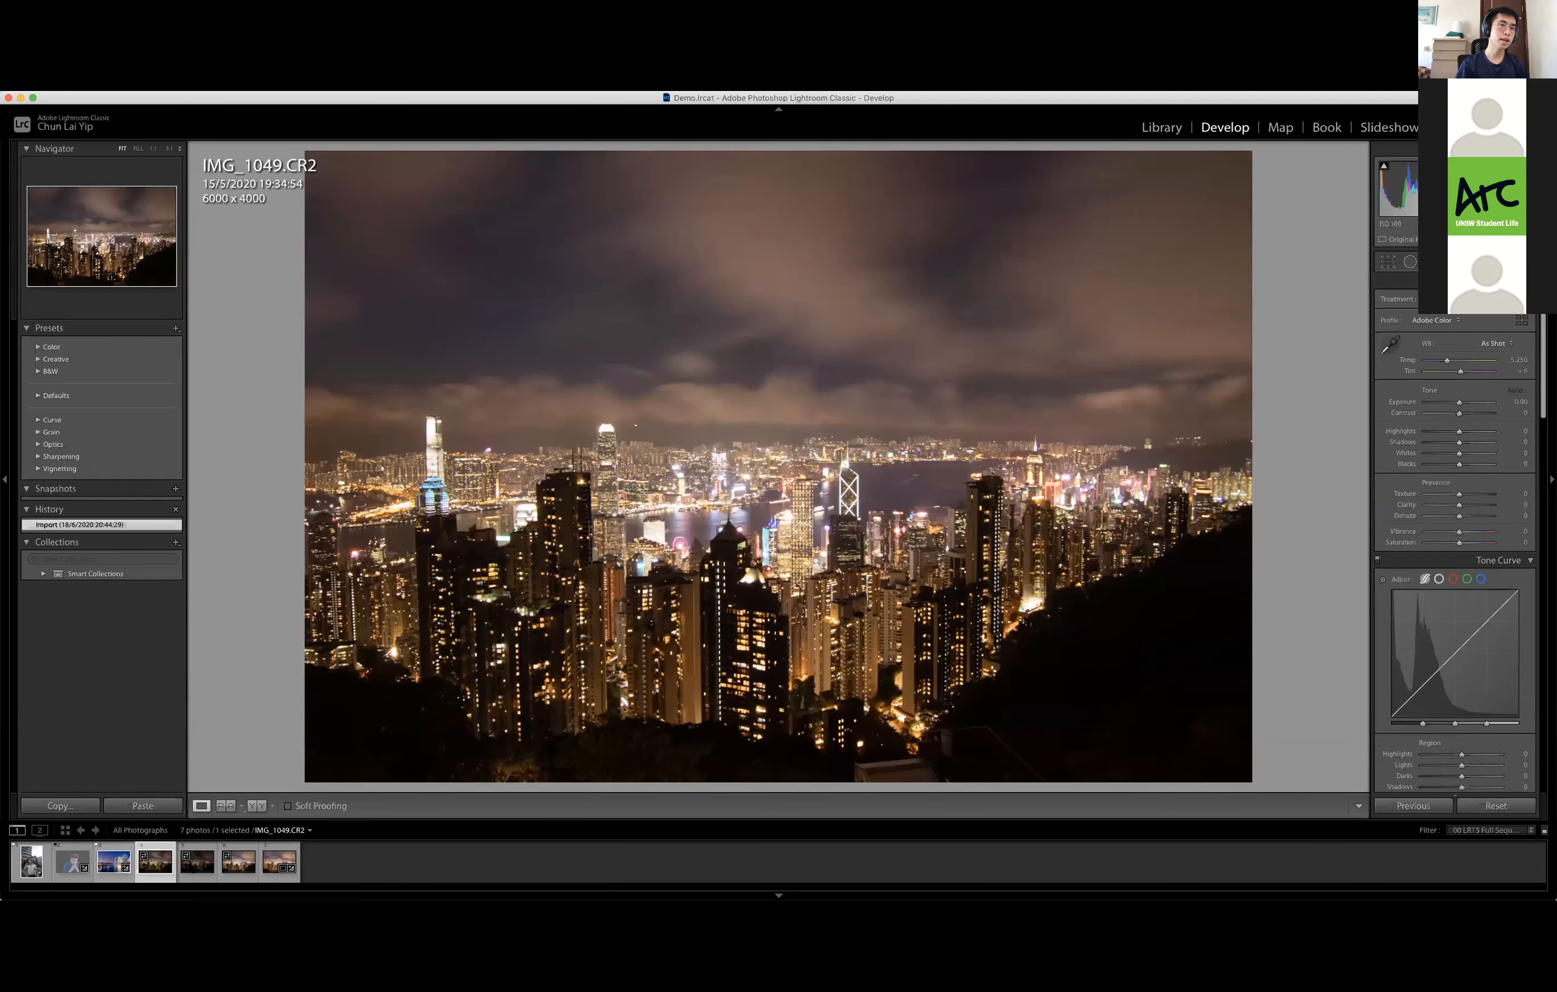
Select the three bracketed skyline exposures starting with IMG_1049.CR2 and try the HDR photo merge with Auto Align and Auto Settings
super+click(196, 862)
super+click(232, 862)
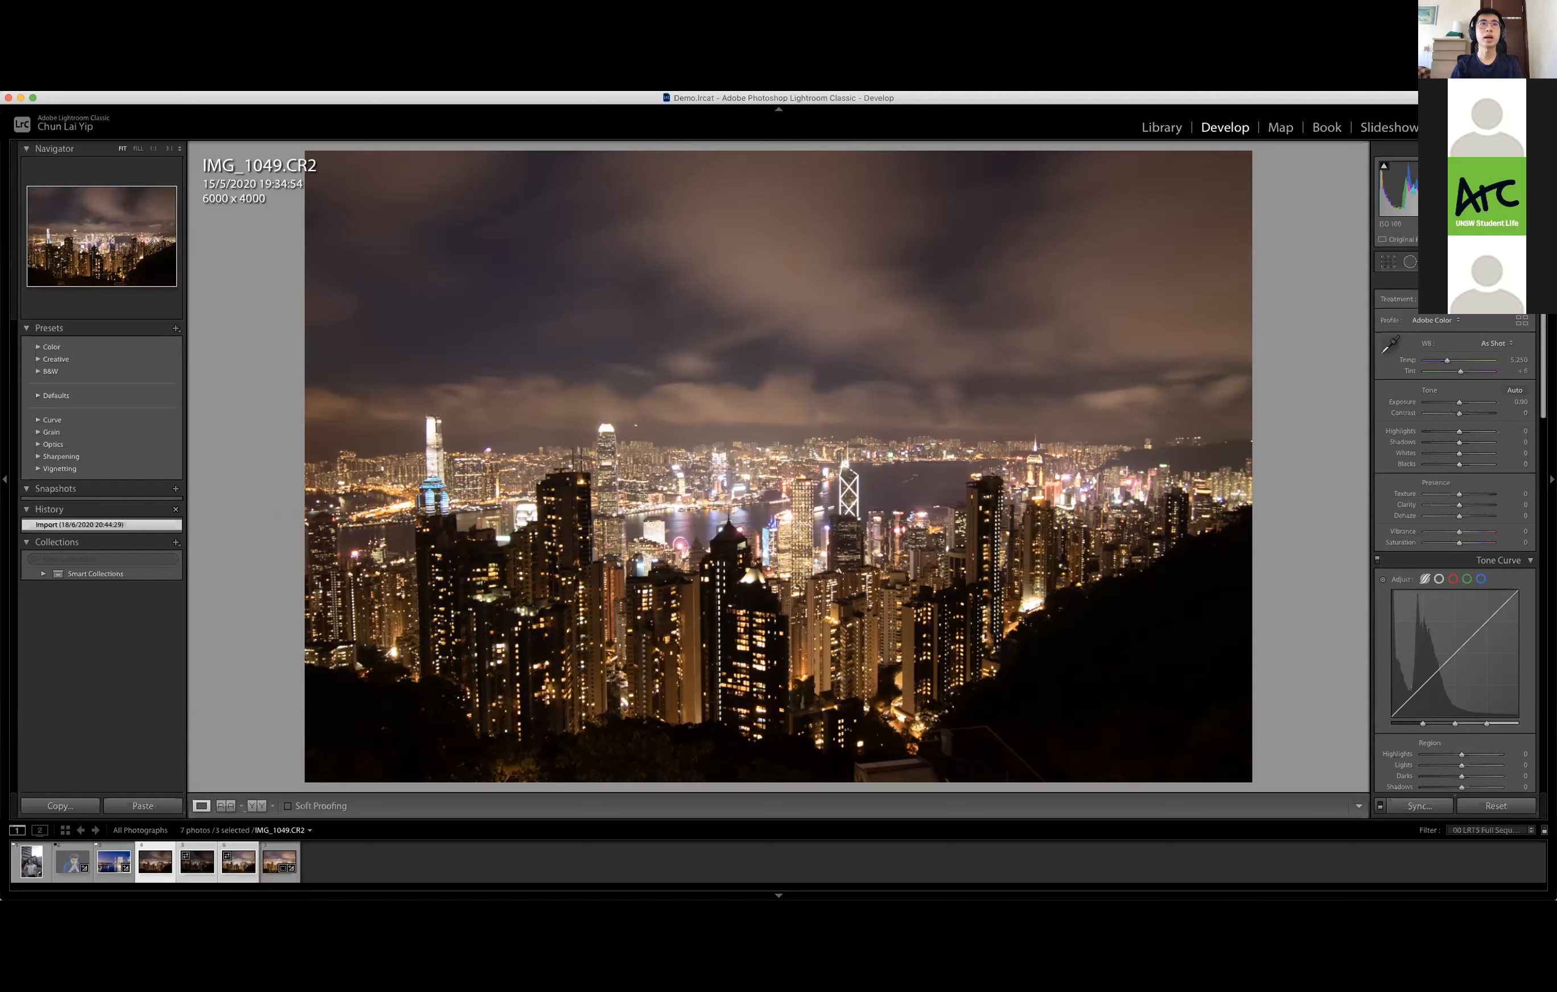
click(225, 84)
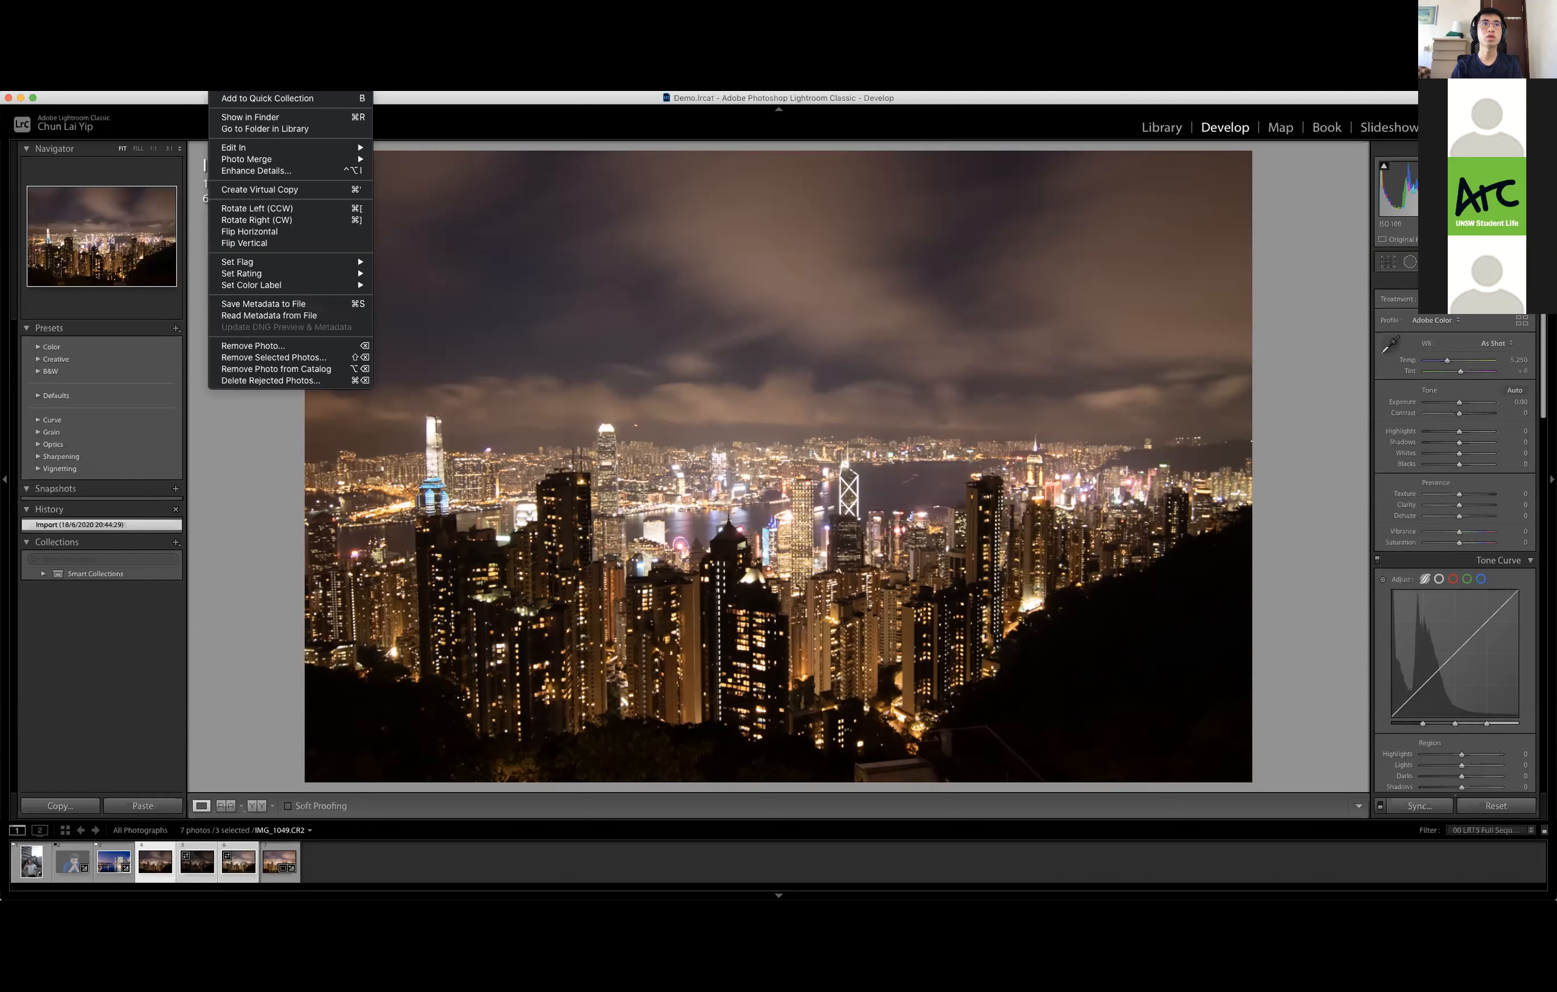
mouse_move(275, 157)
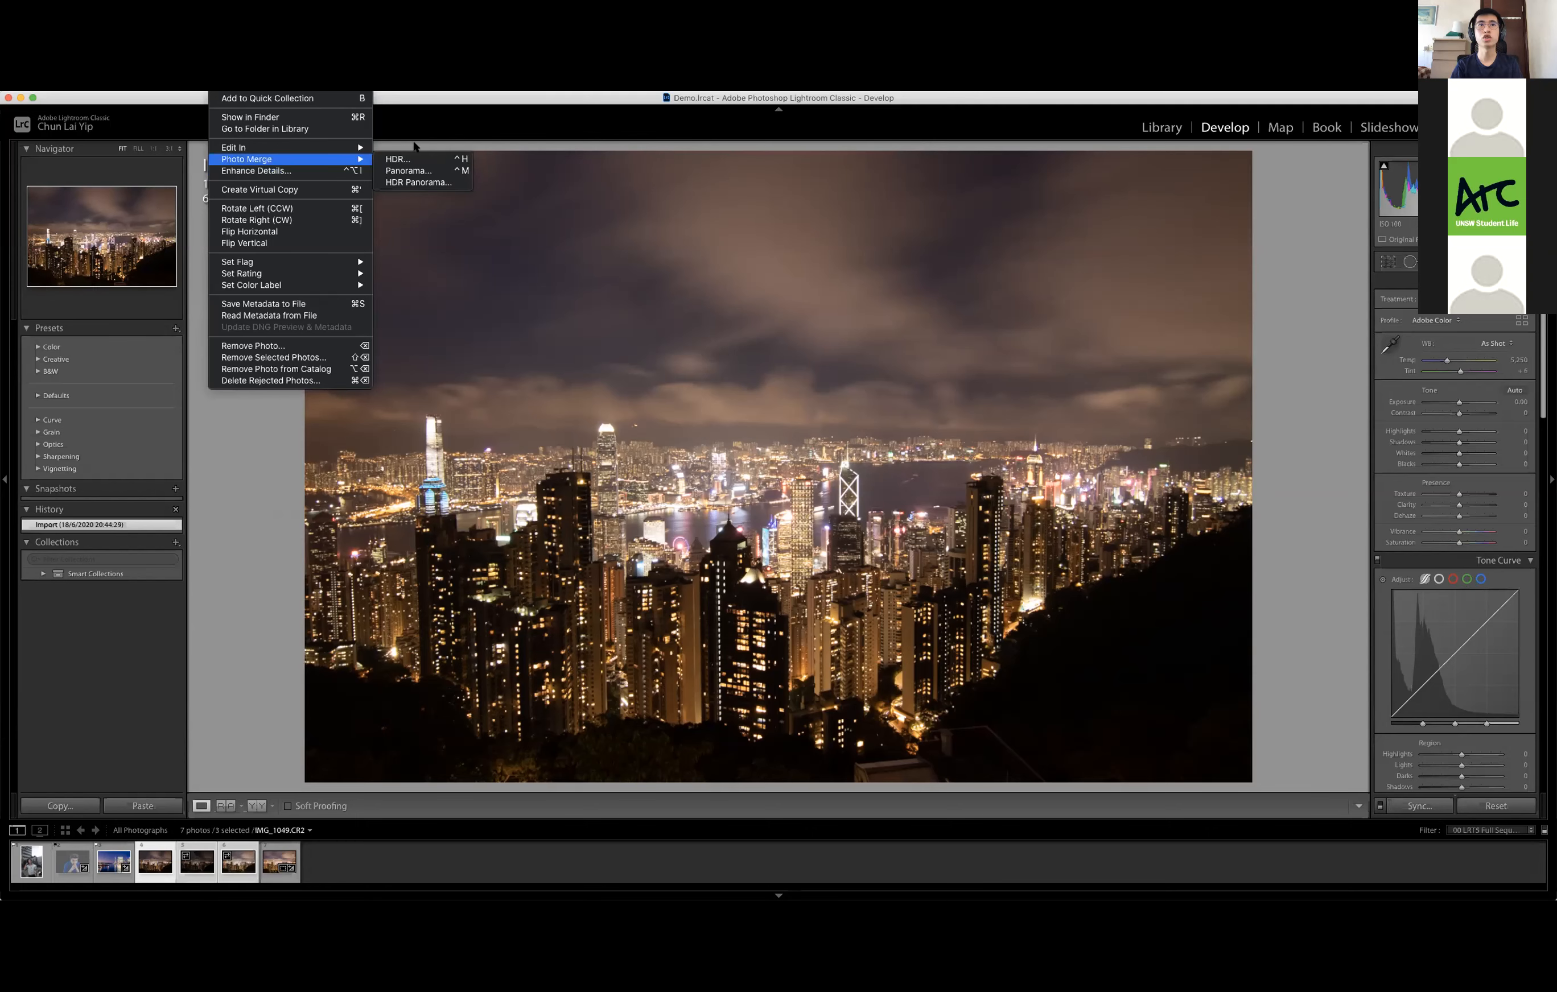
click(419, 159)
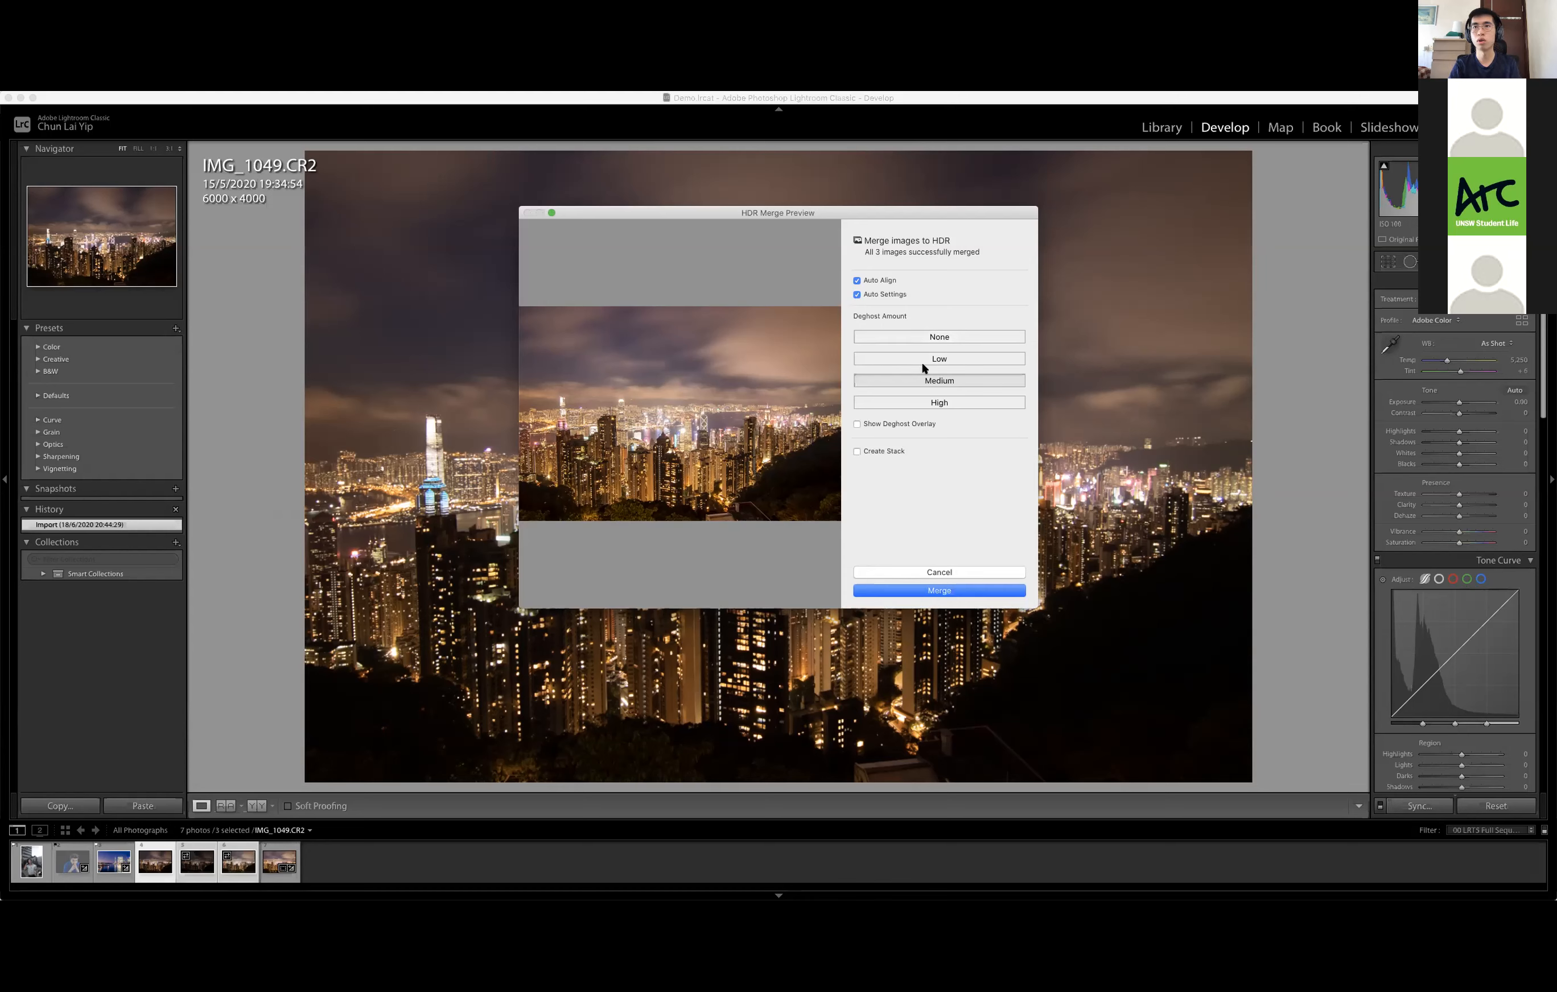
click(952, 588)
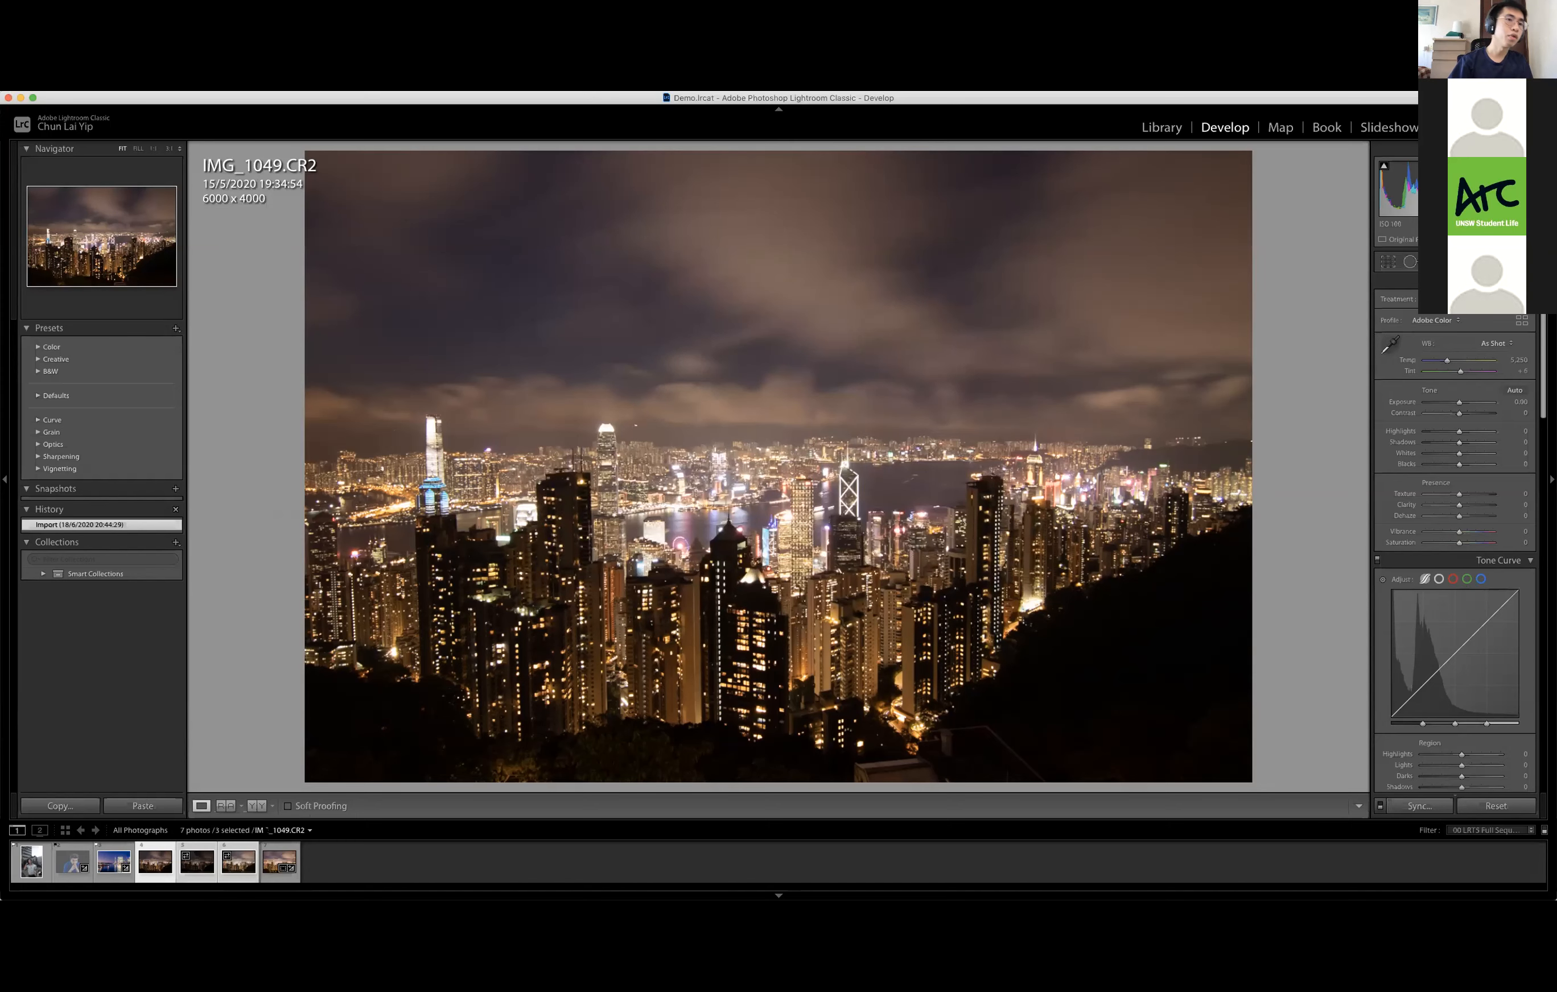
On IMG_1049-HDR.dng, set Contrast to +28 and enable lens profile corrections and chromatic aberration removal
click(274, 864)
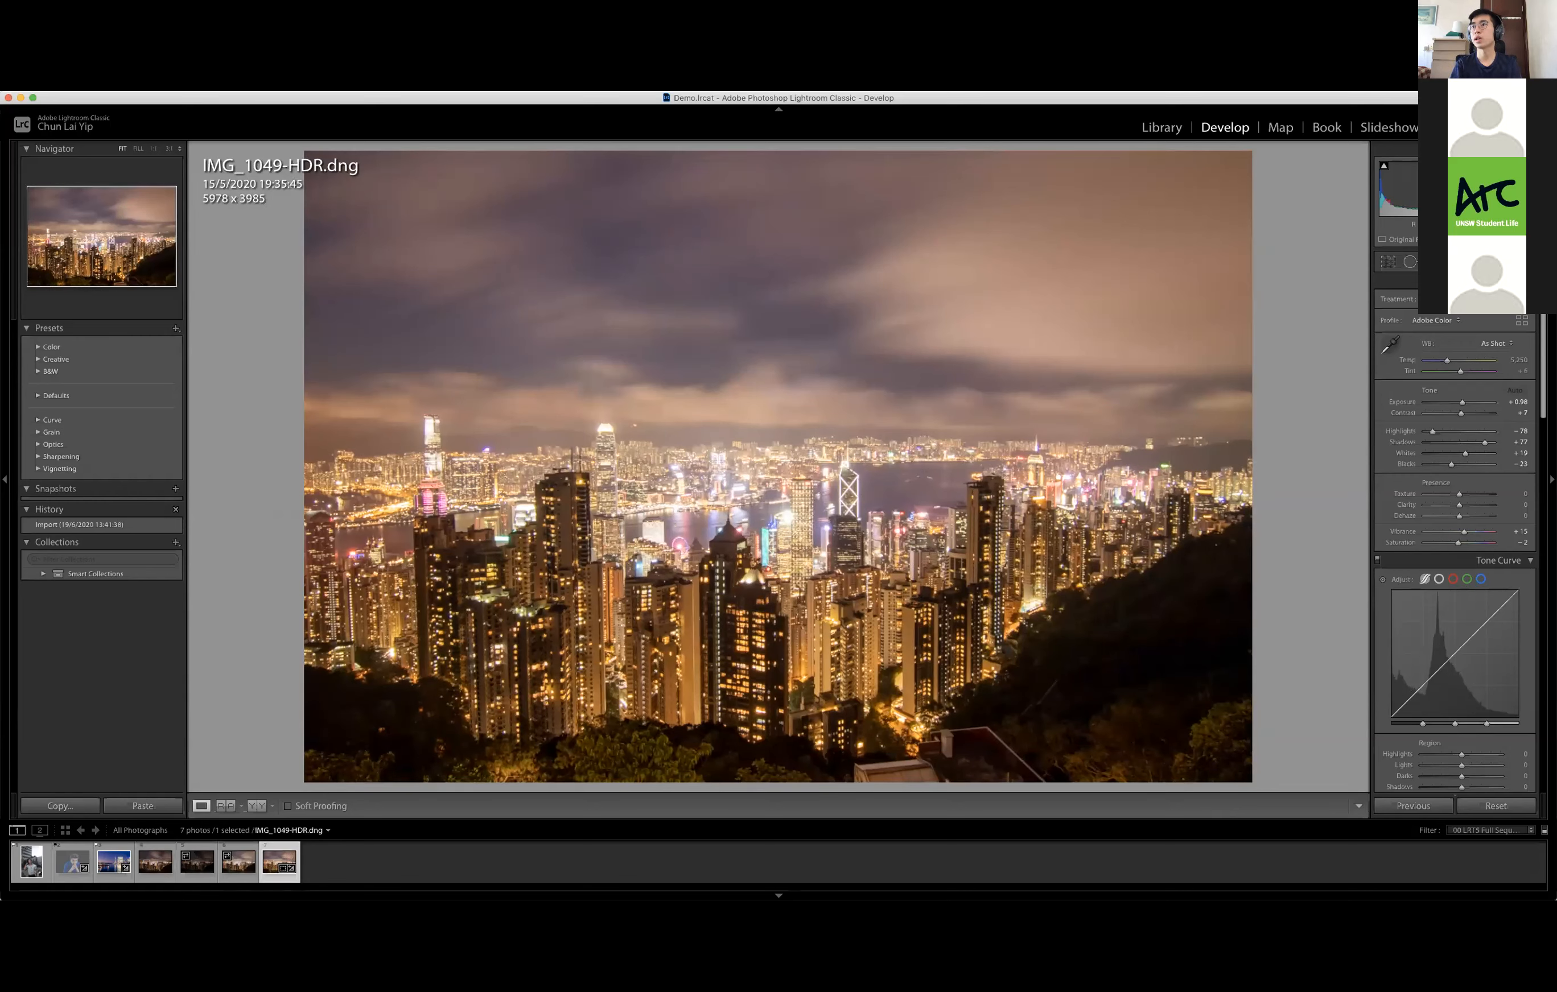
drag(1461, 413, 1470, 414)
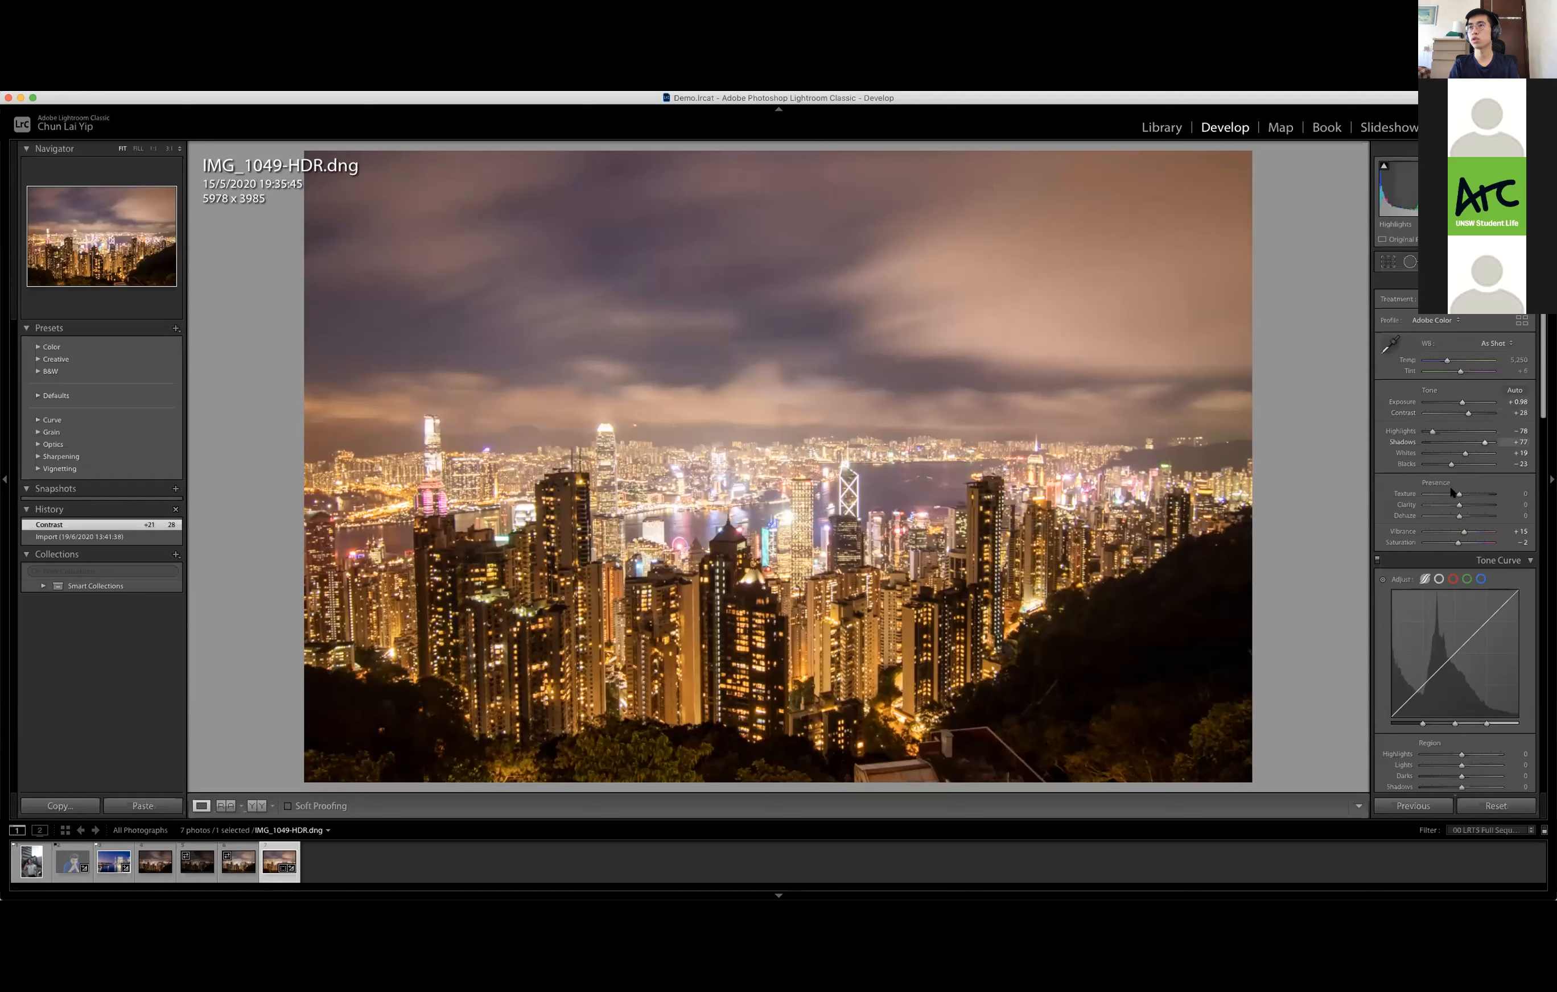
scroll(1448, 574, down, 15)
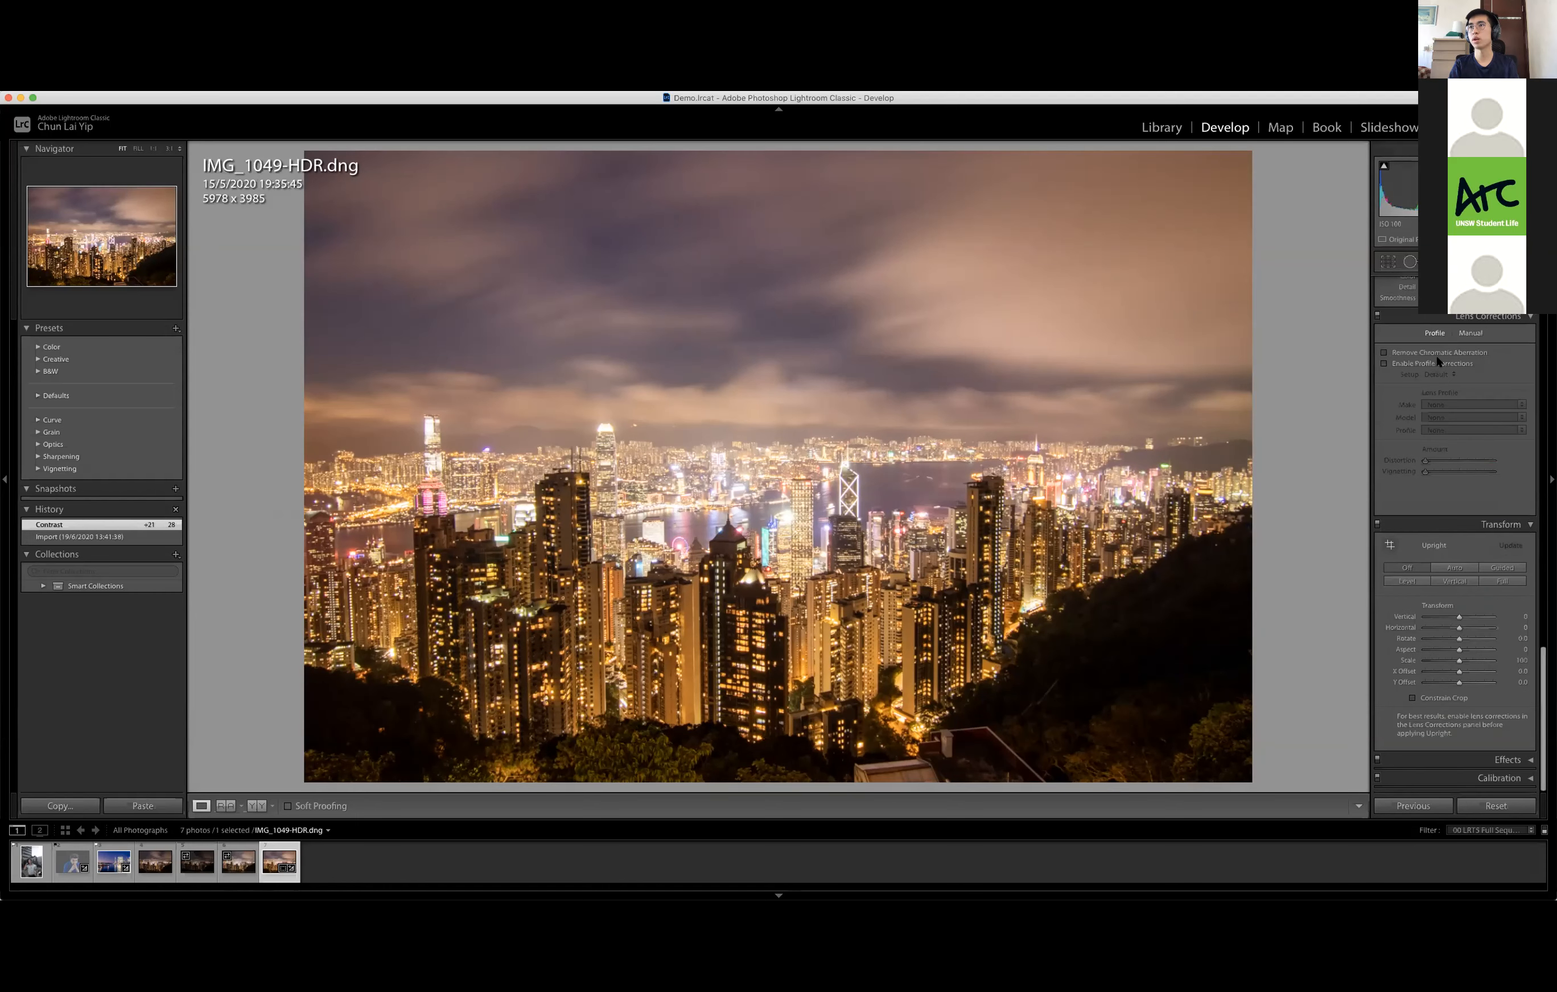
scroll(1476, 461, up, 6)
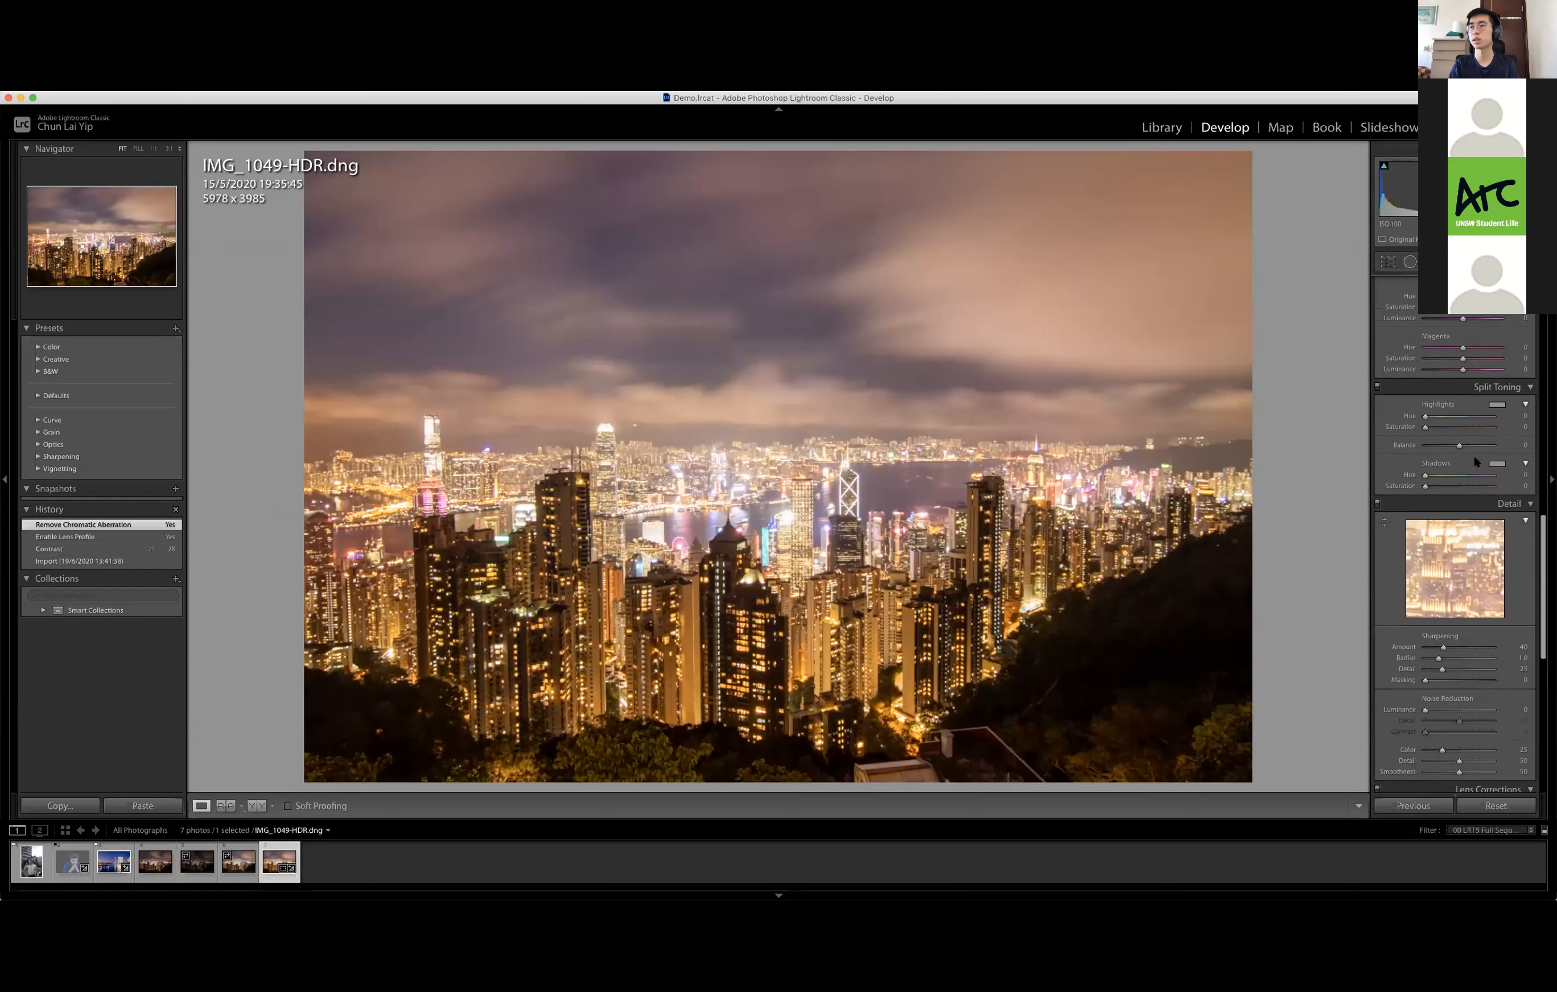
scroll(1475, 464, up, 8)
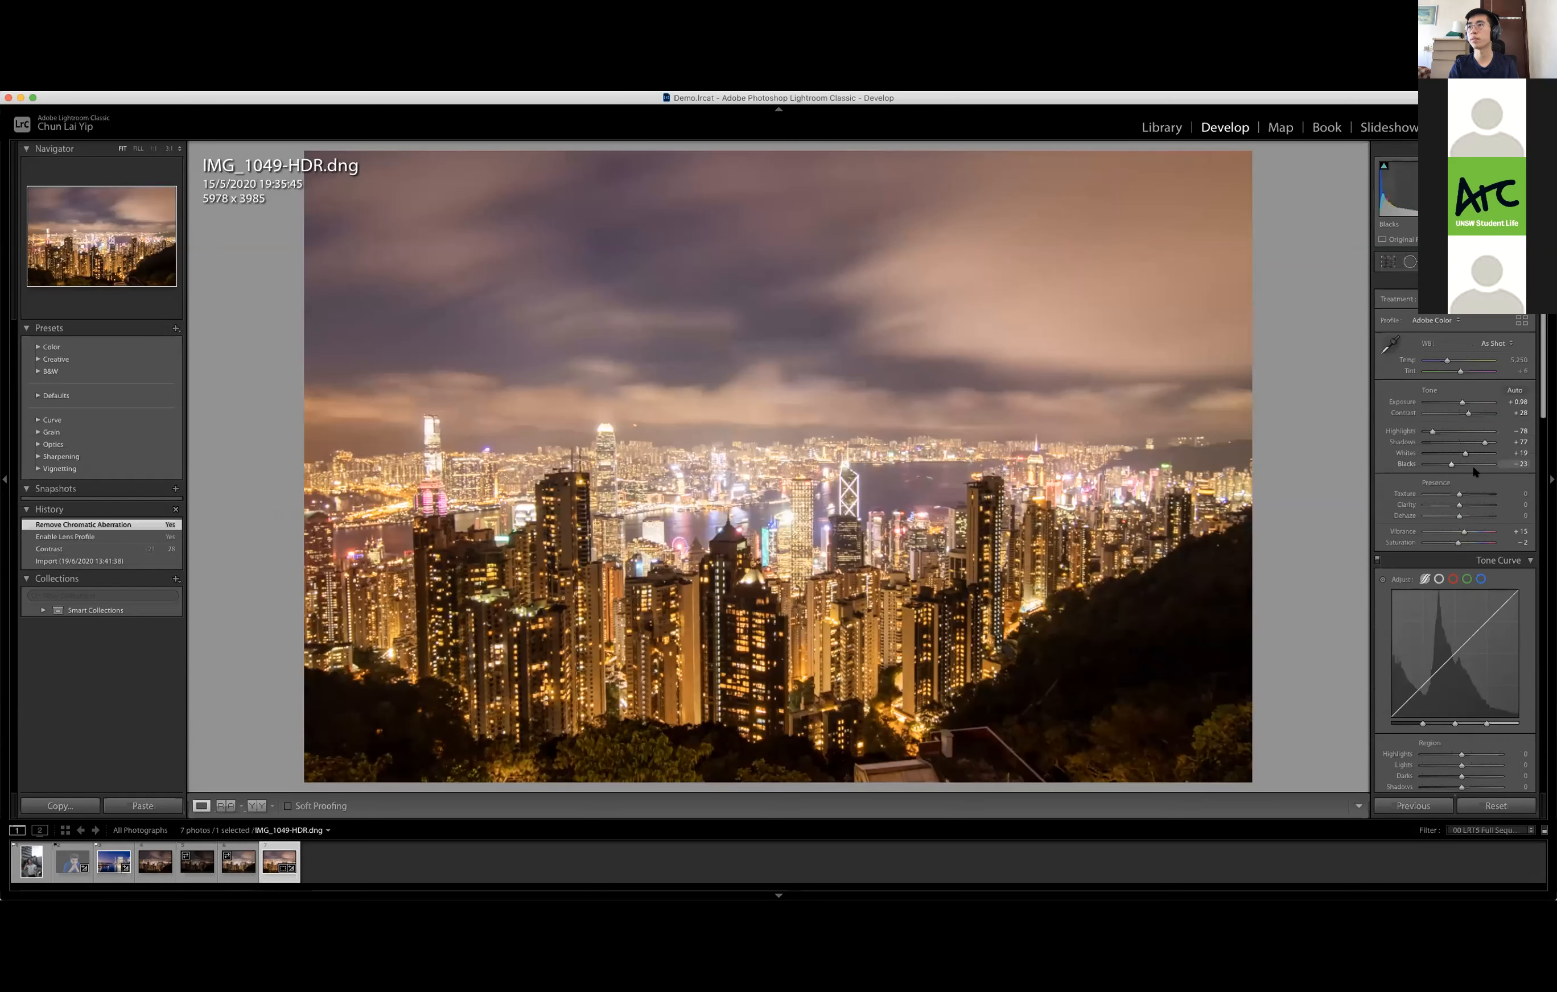
Rebalance the HDR skyline's tones by resetting Blacks to 0 and setting Whites to -85 and Exposure to +1.05
double_click(1460, 403)
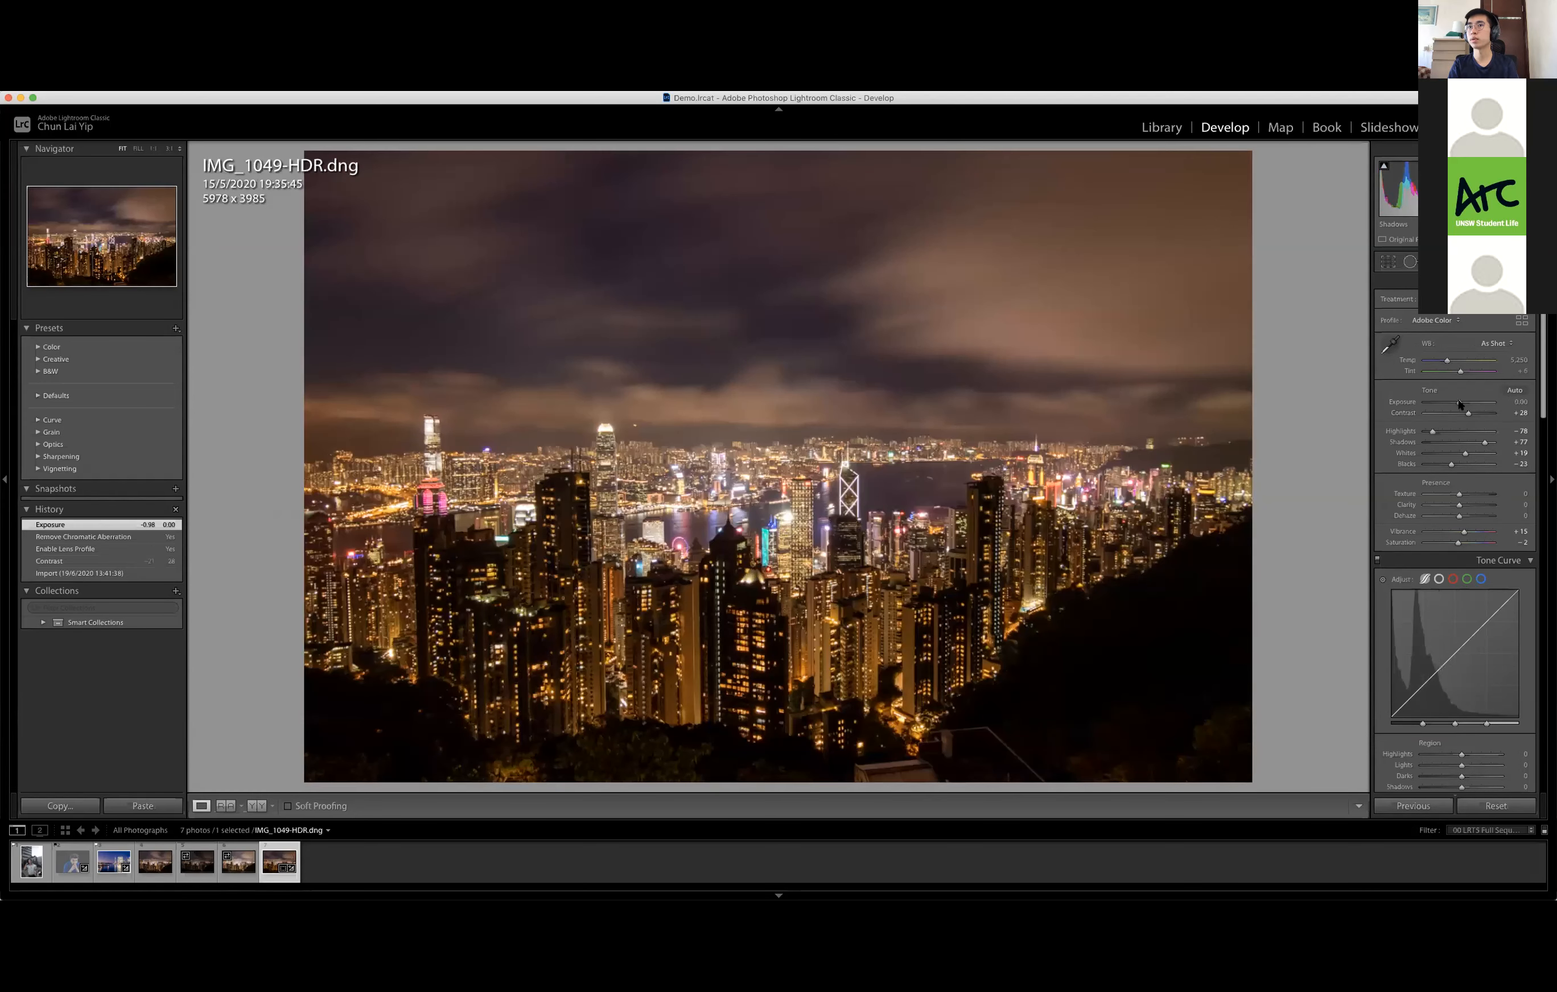
drag(1462, 404, 1396, 457)
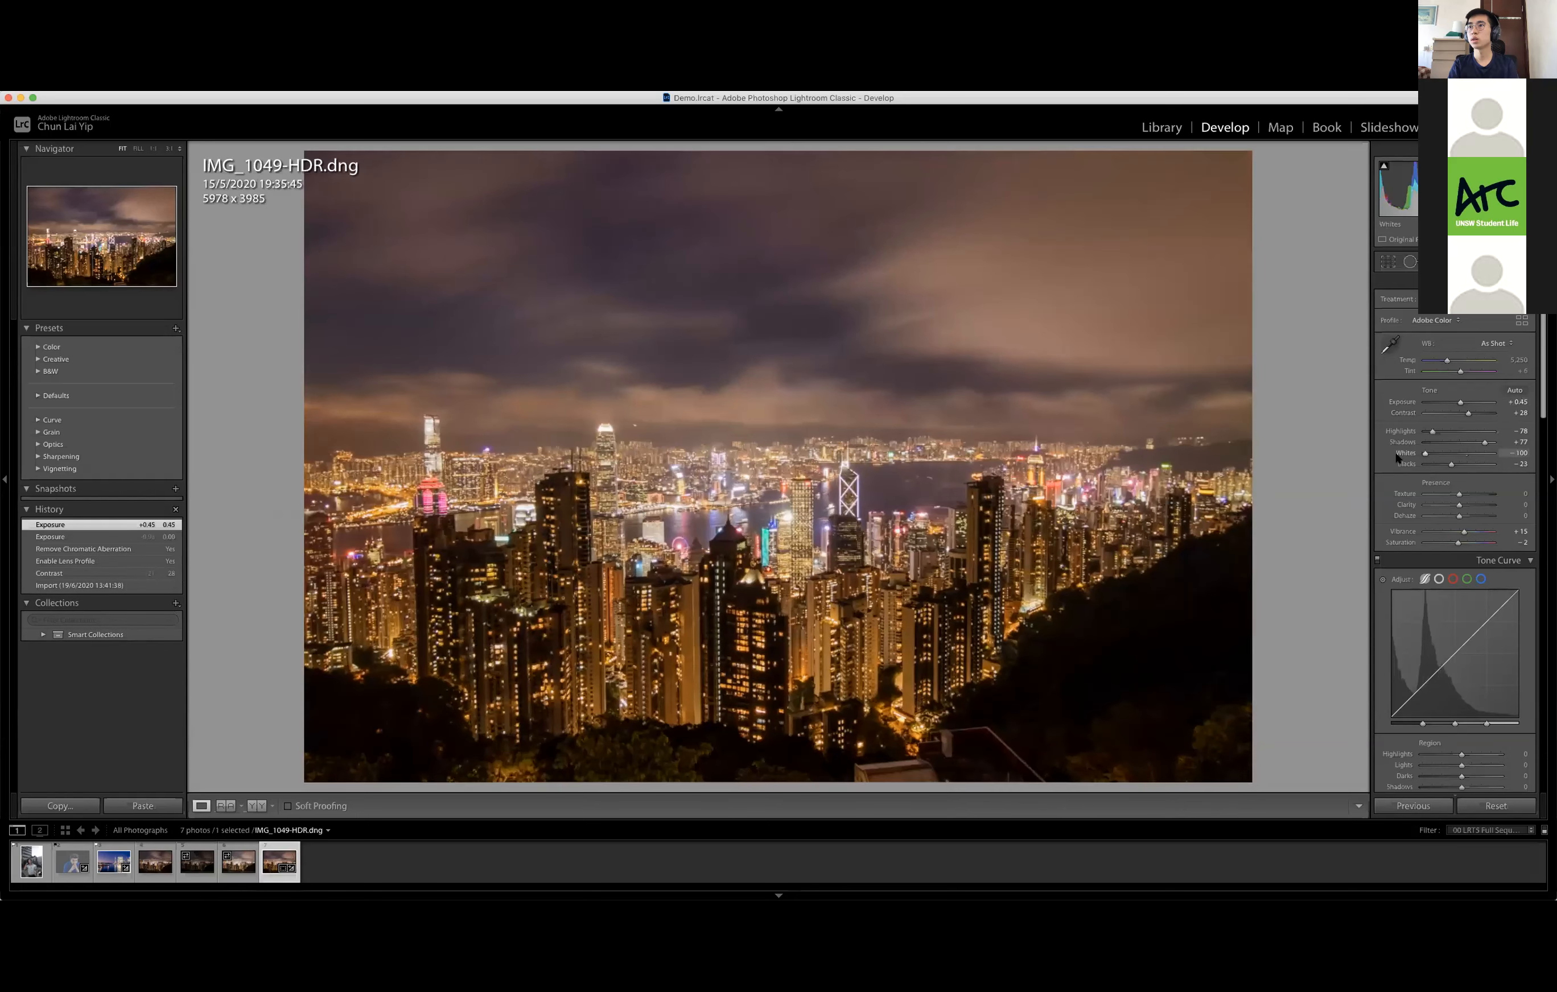
double_click(1451, 464)
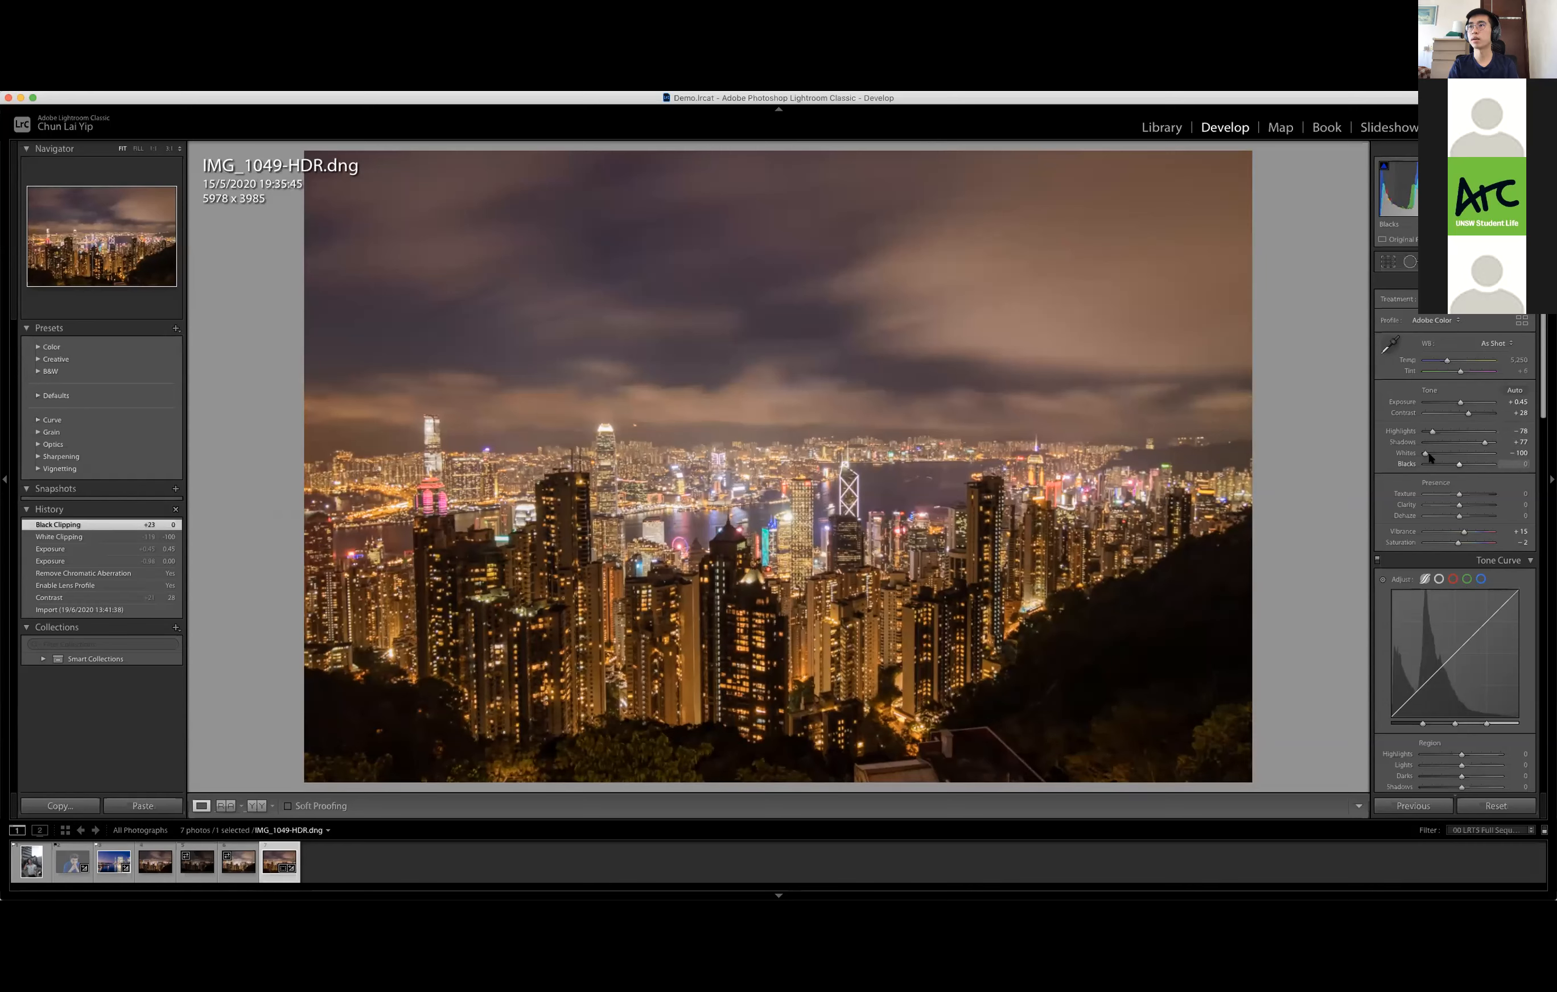
drag(1430, 458, 1435, 457)
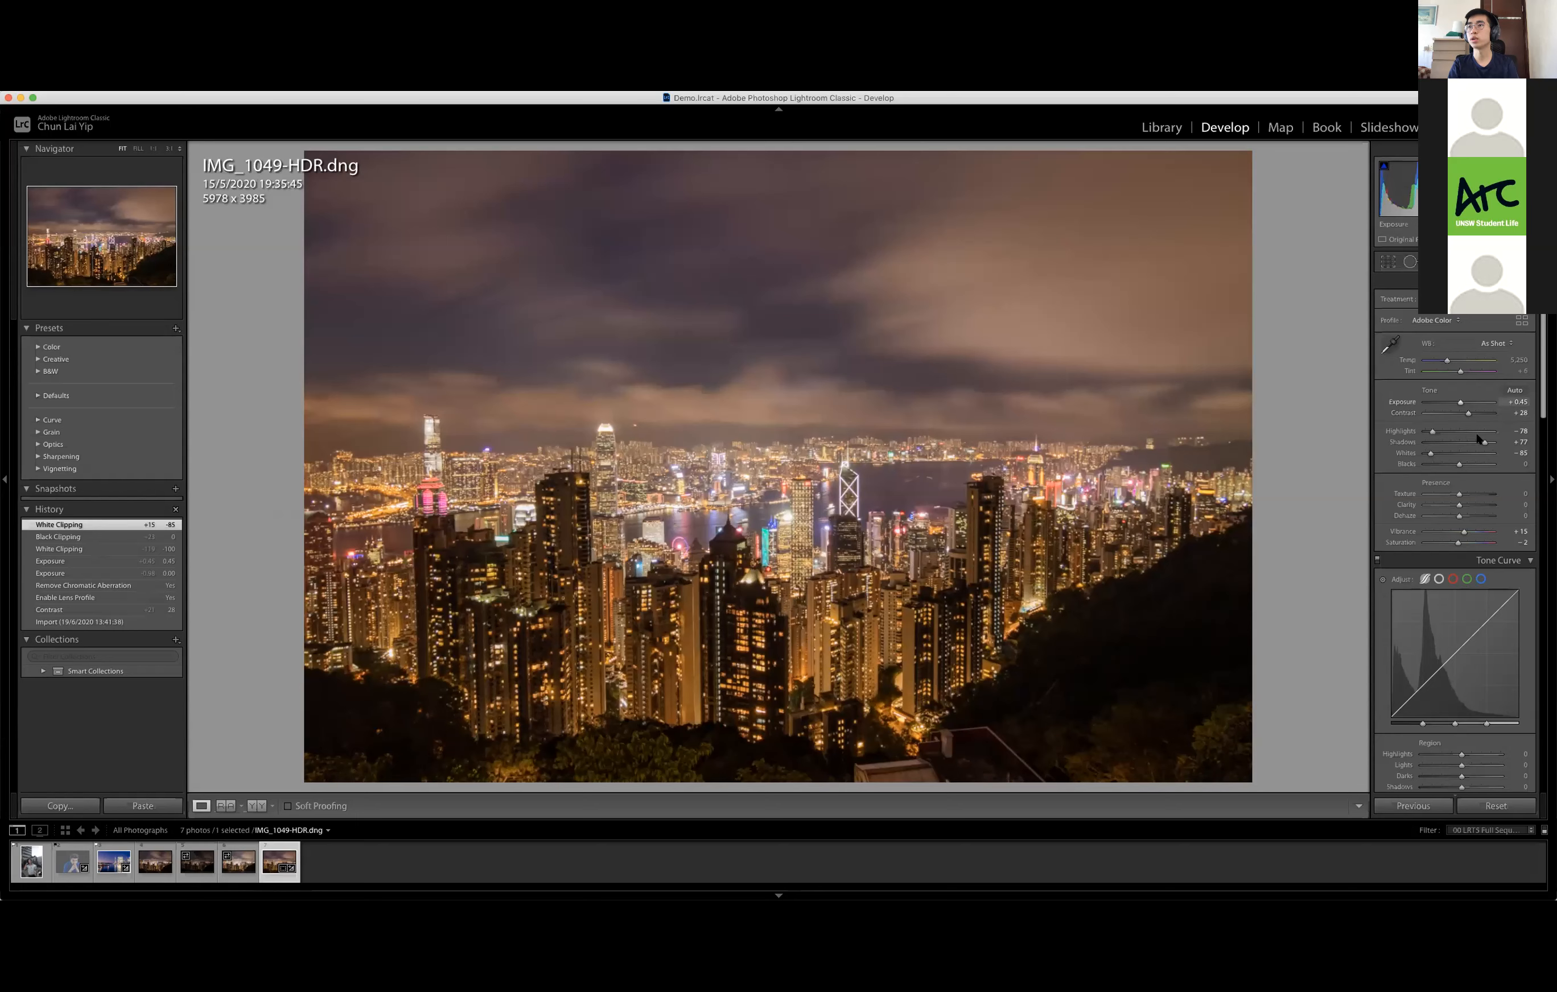
drag(1463, 403, 1449, 512)
Adjust the HDR skyline's presence with Texture +12, Clarity 0, Vibrance +20 and Dehaze +38
scroll(1464, 482, down, 1)
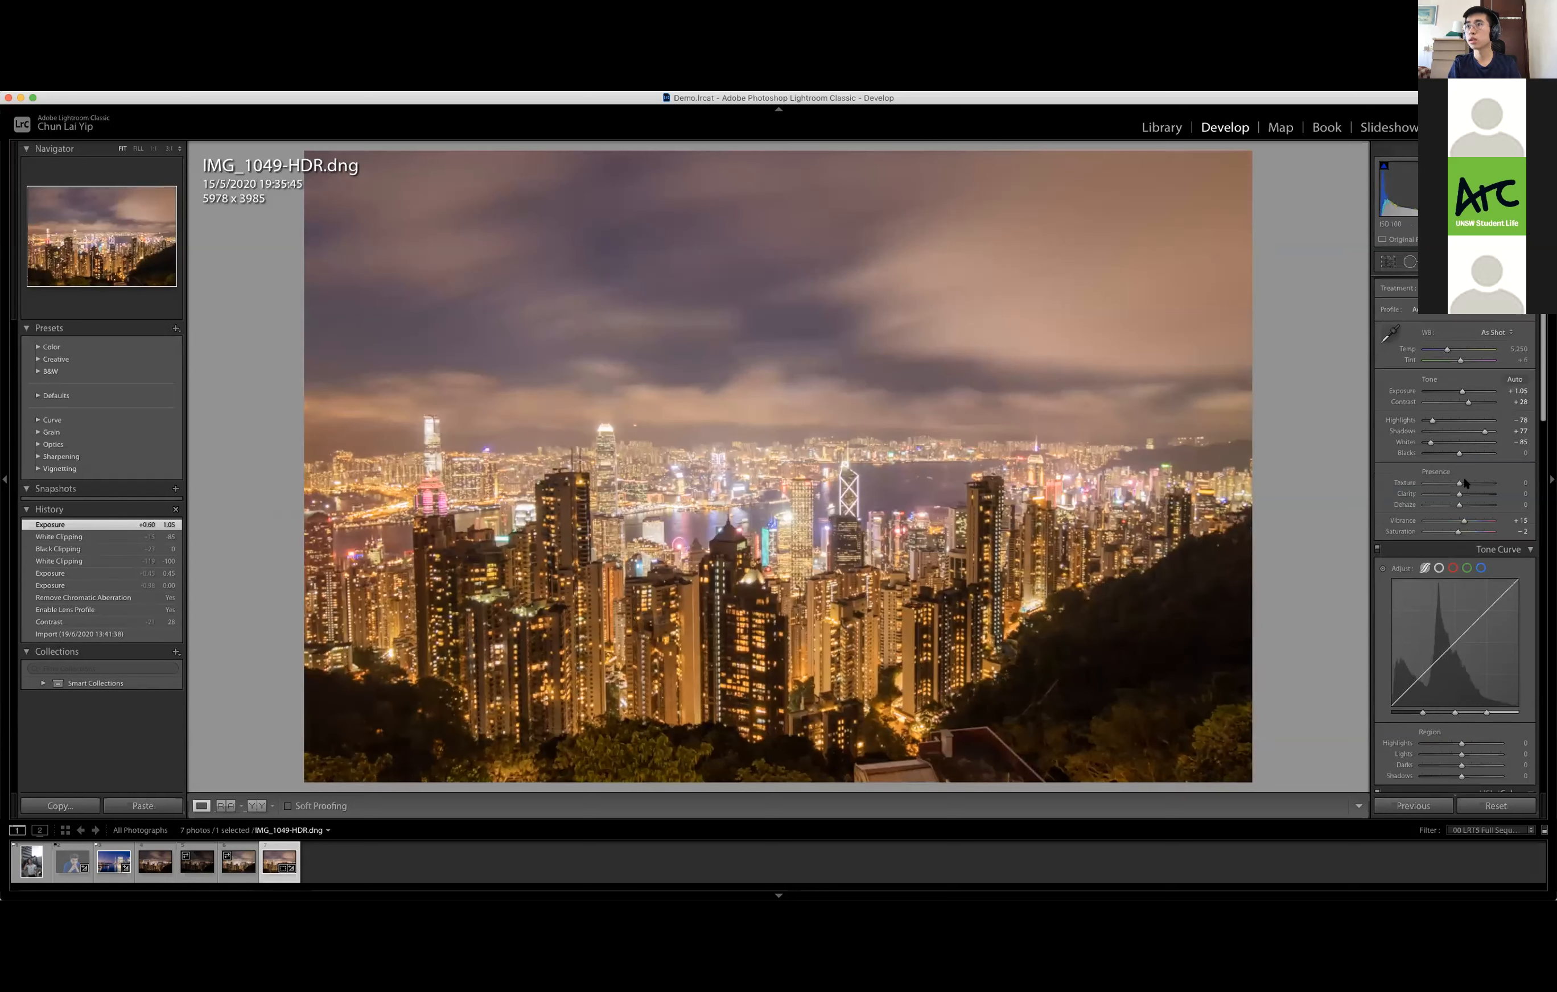
double_click(1461, 494)
drag(1456, 480, 1461, 484)
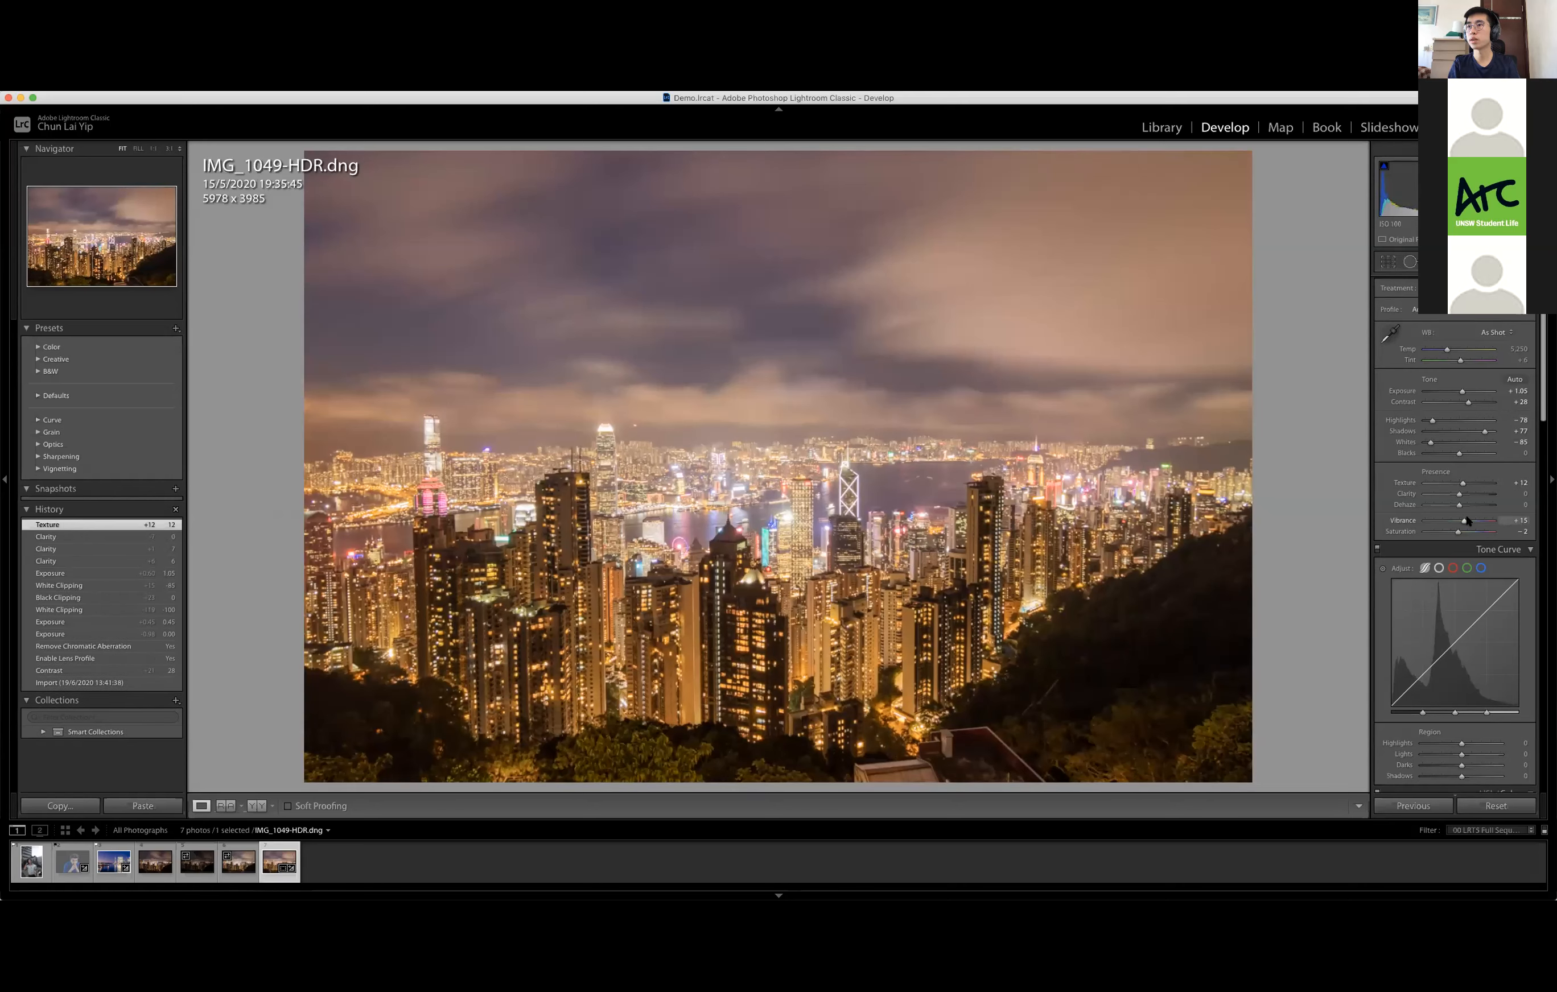
drag(1465, 521, 1467, 520)
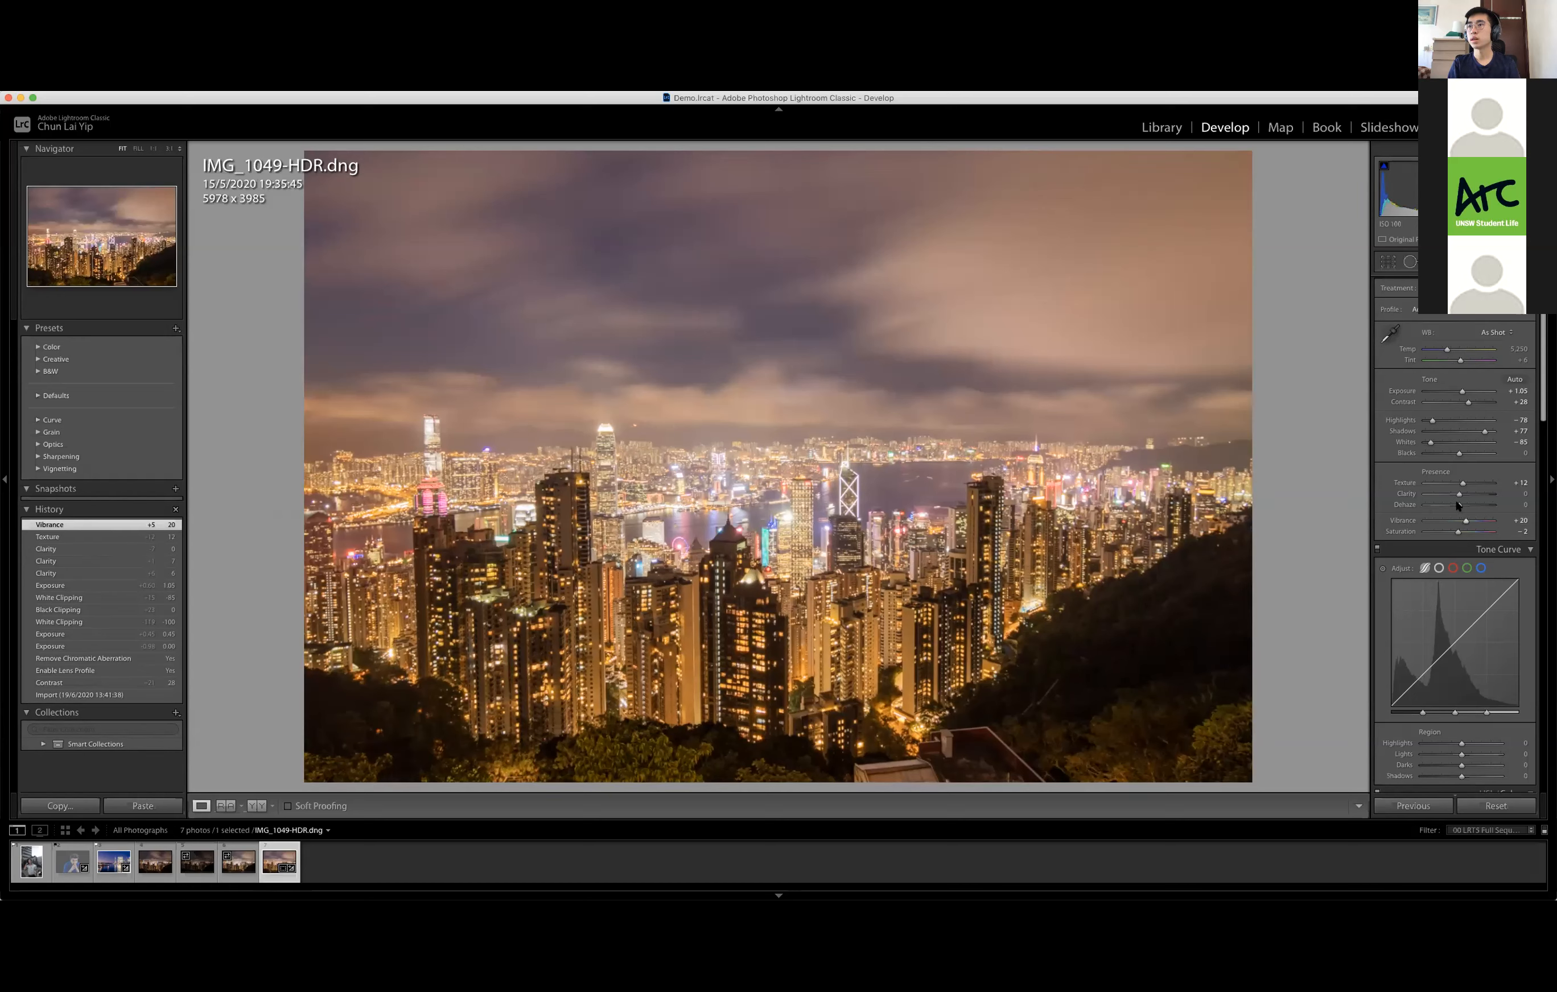
drag(1465, 505, 1469, 505)
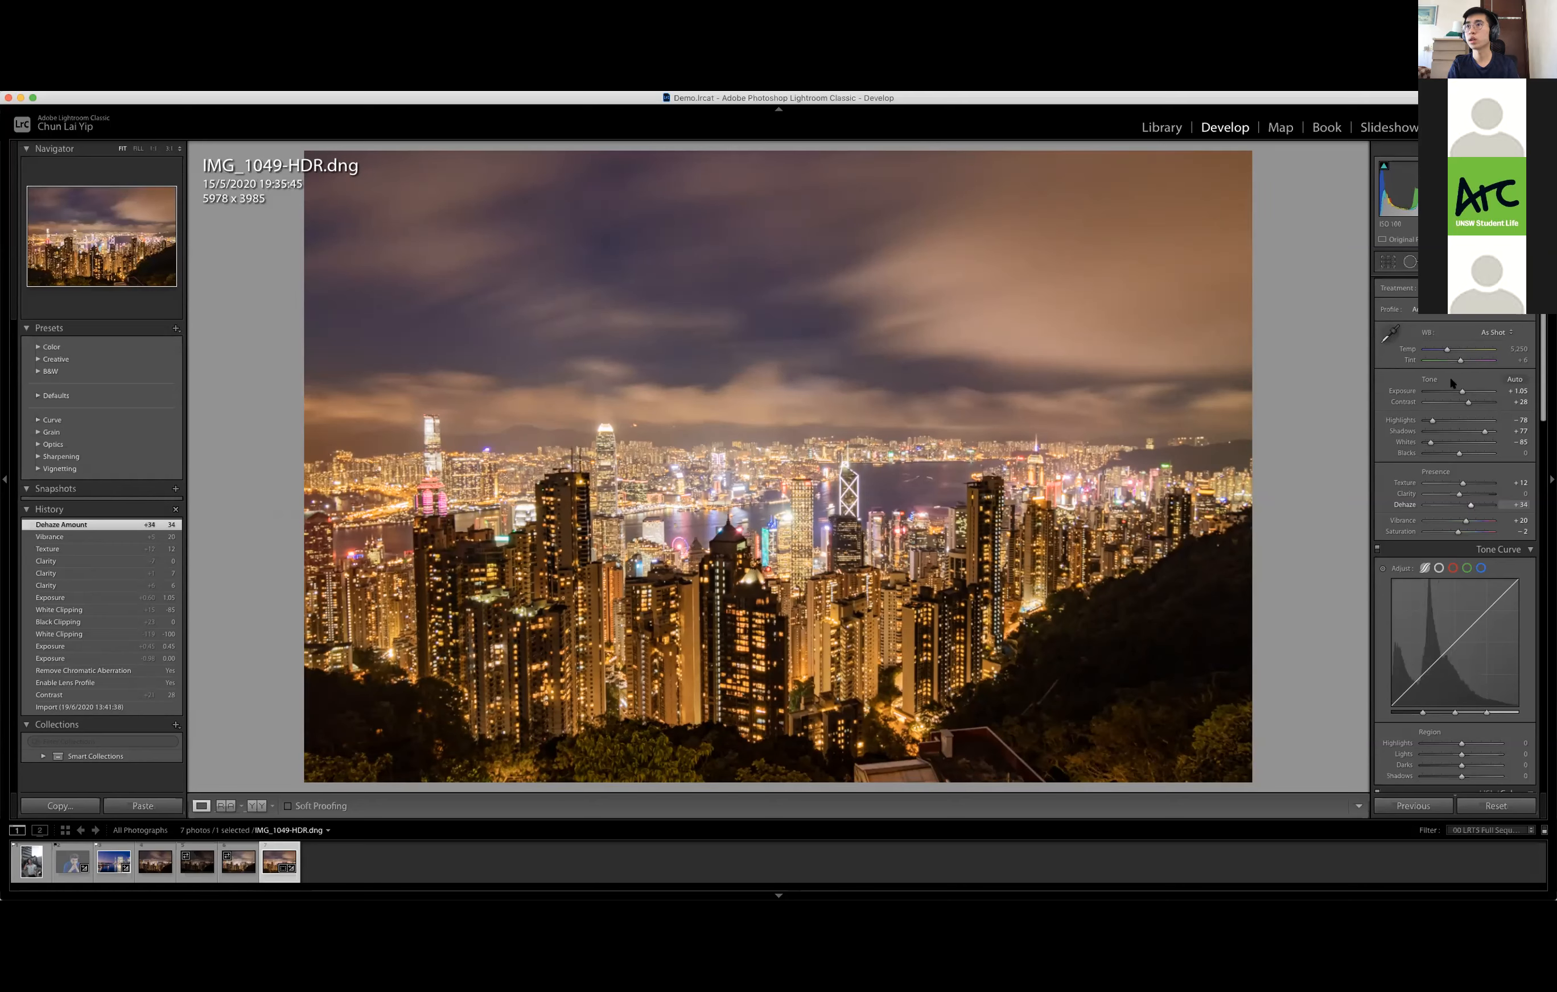
Set Exposure to +0.85 and Blacks to +41, and check the harbour detail up close
drag(1462, 394, 1461, 394)
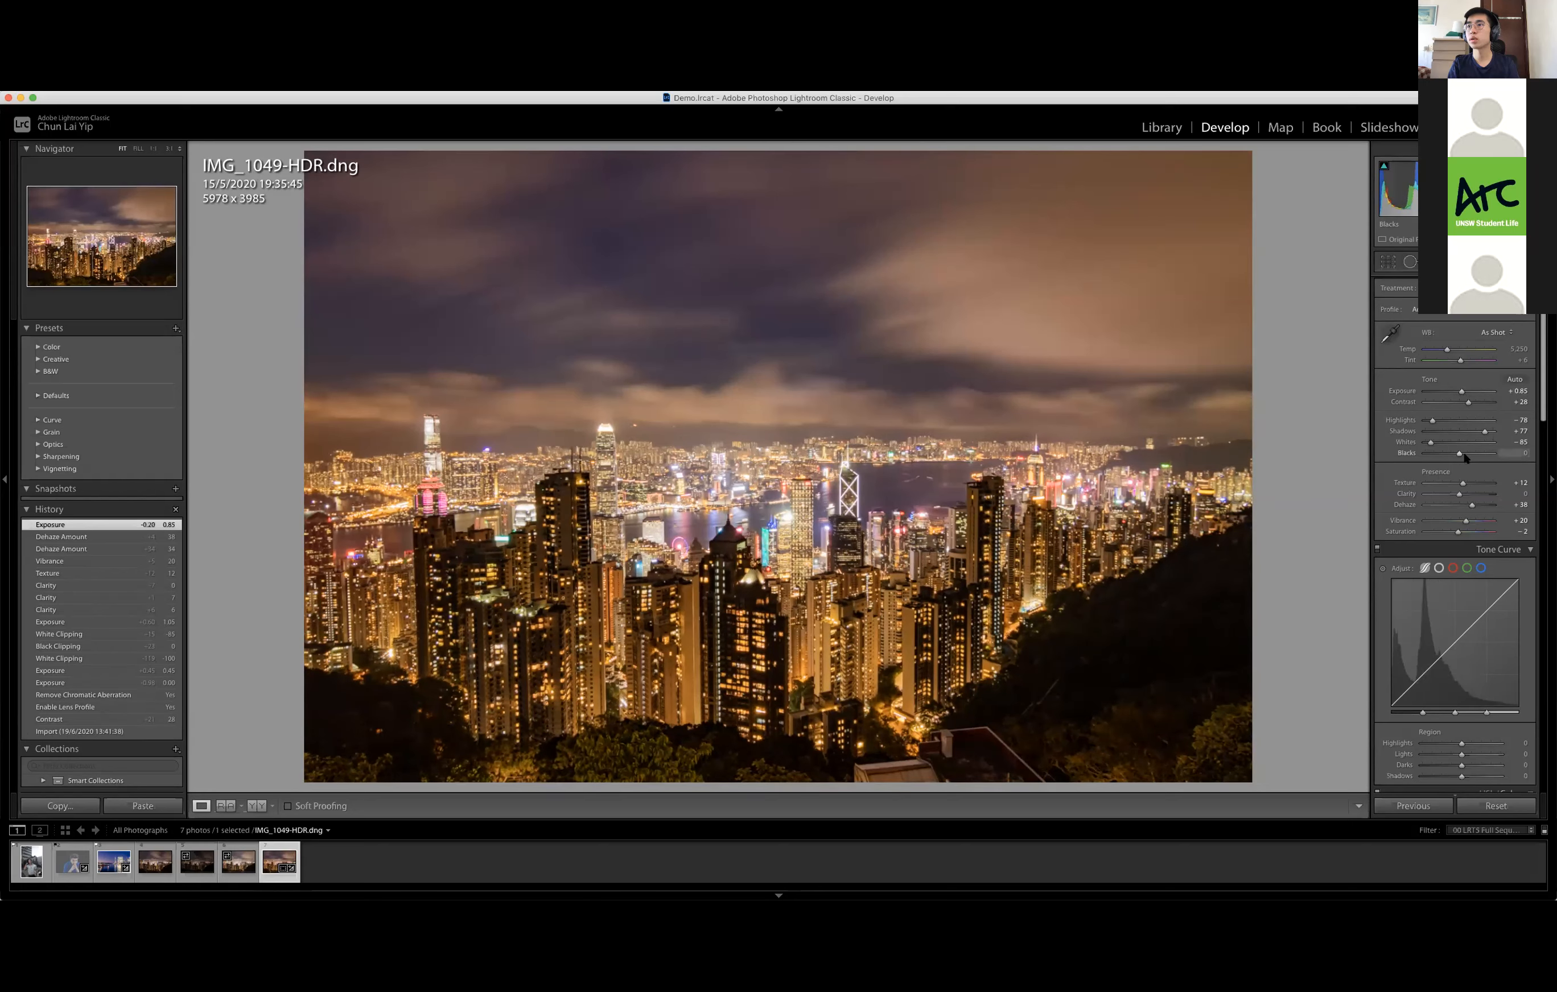
drag(1474, 458, 1471, 457)
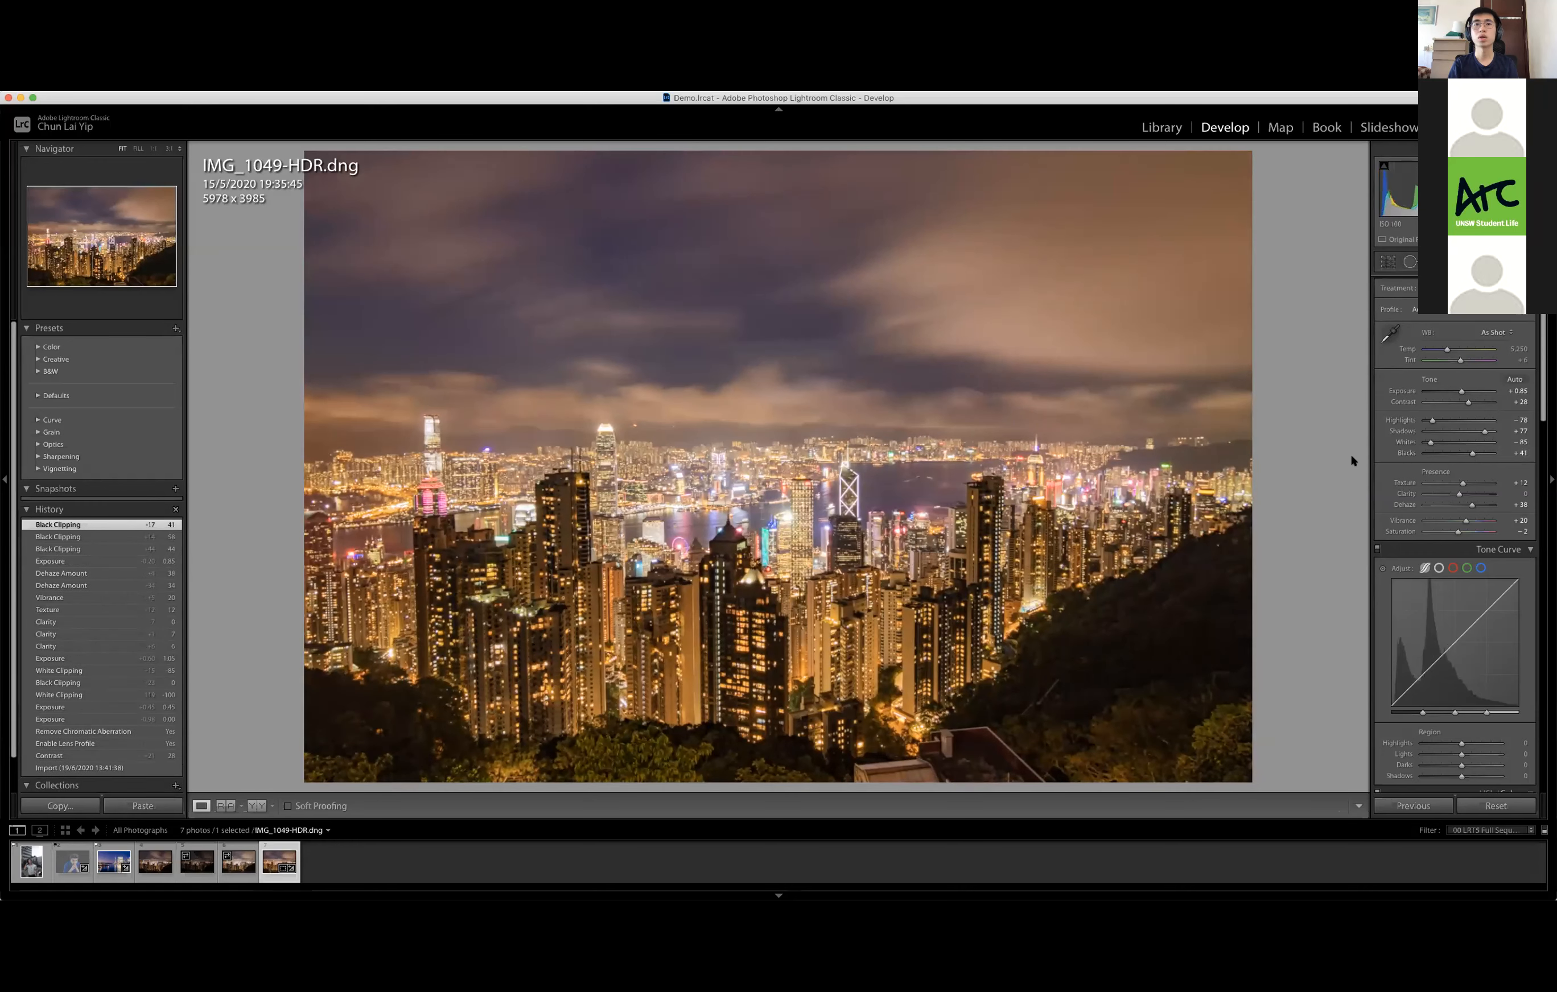
click(651, 416)
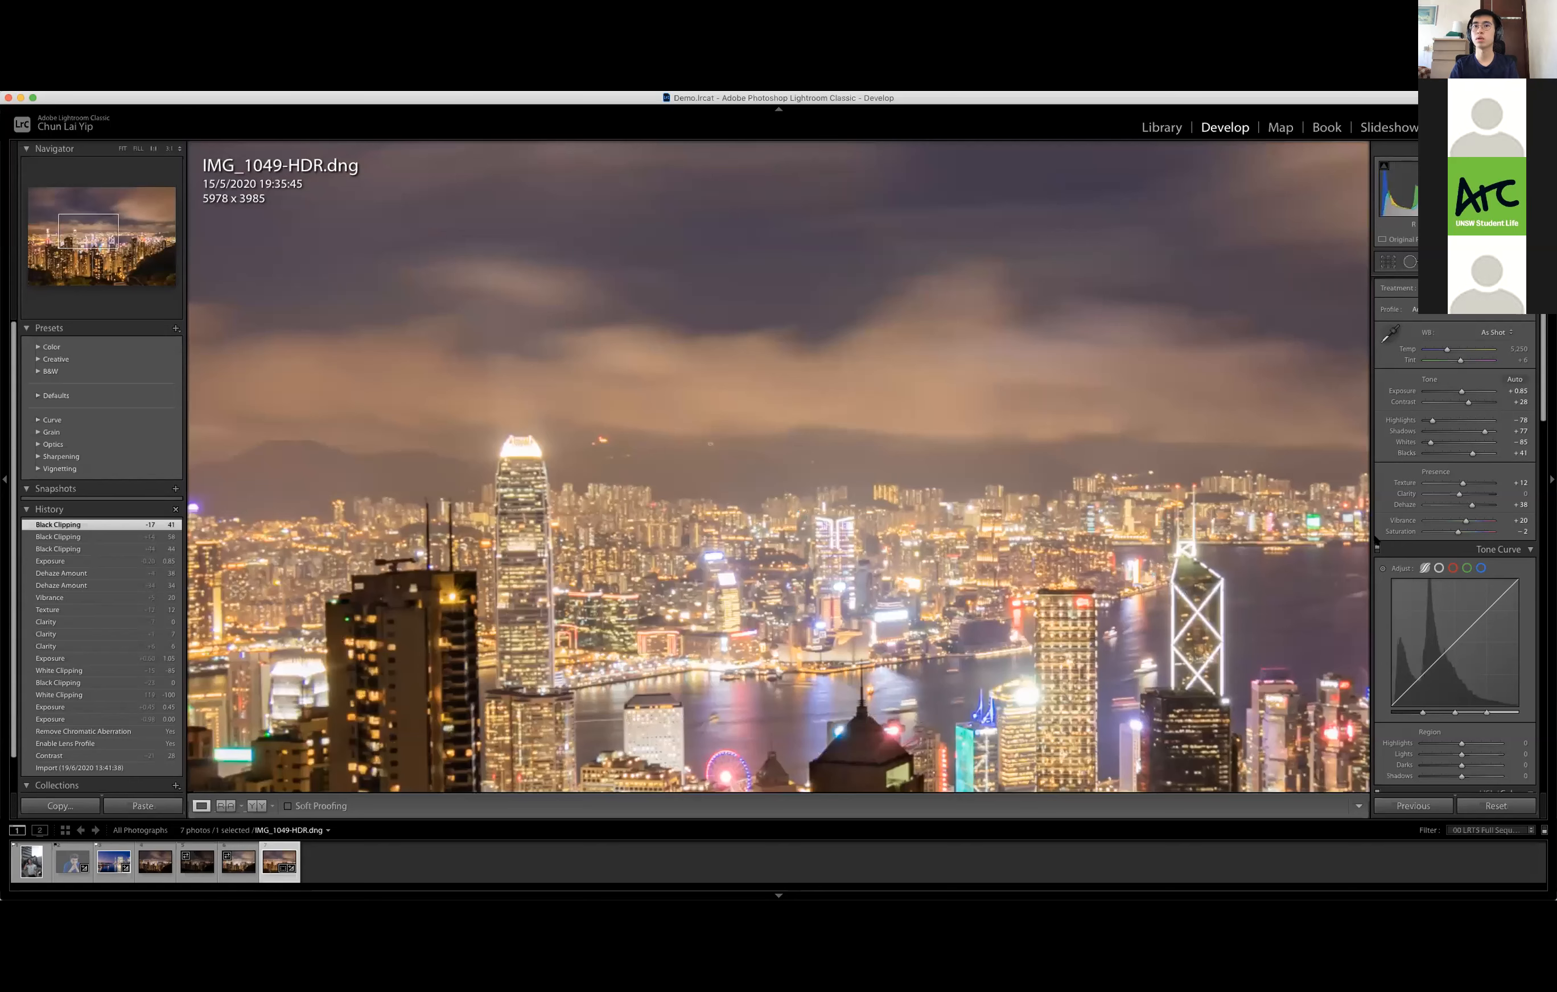
key(z)
Apply a blue split tone to the highlights with hue 230 and saturation 54
scroll(1472, 592, down, 3)
scroll(1472, 593, up, 2)
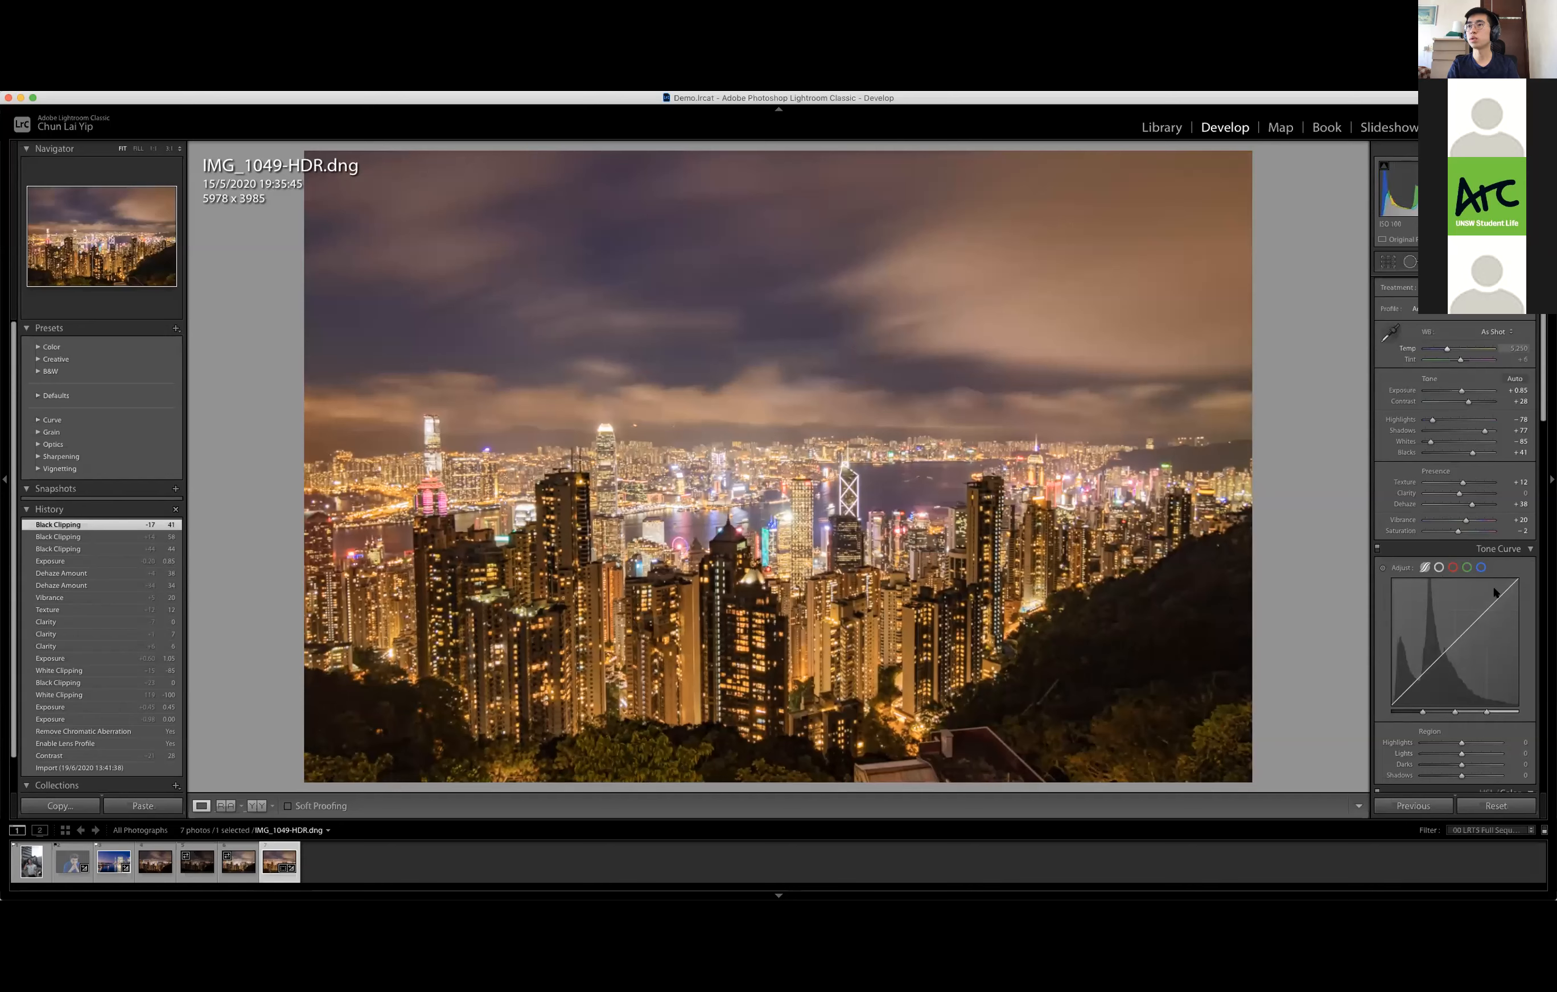
scroll(1485, 569, down, 10)
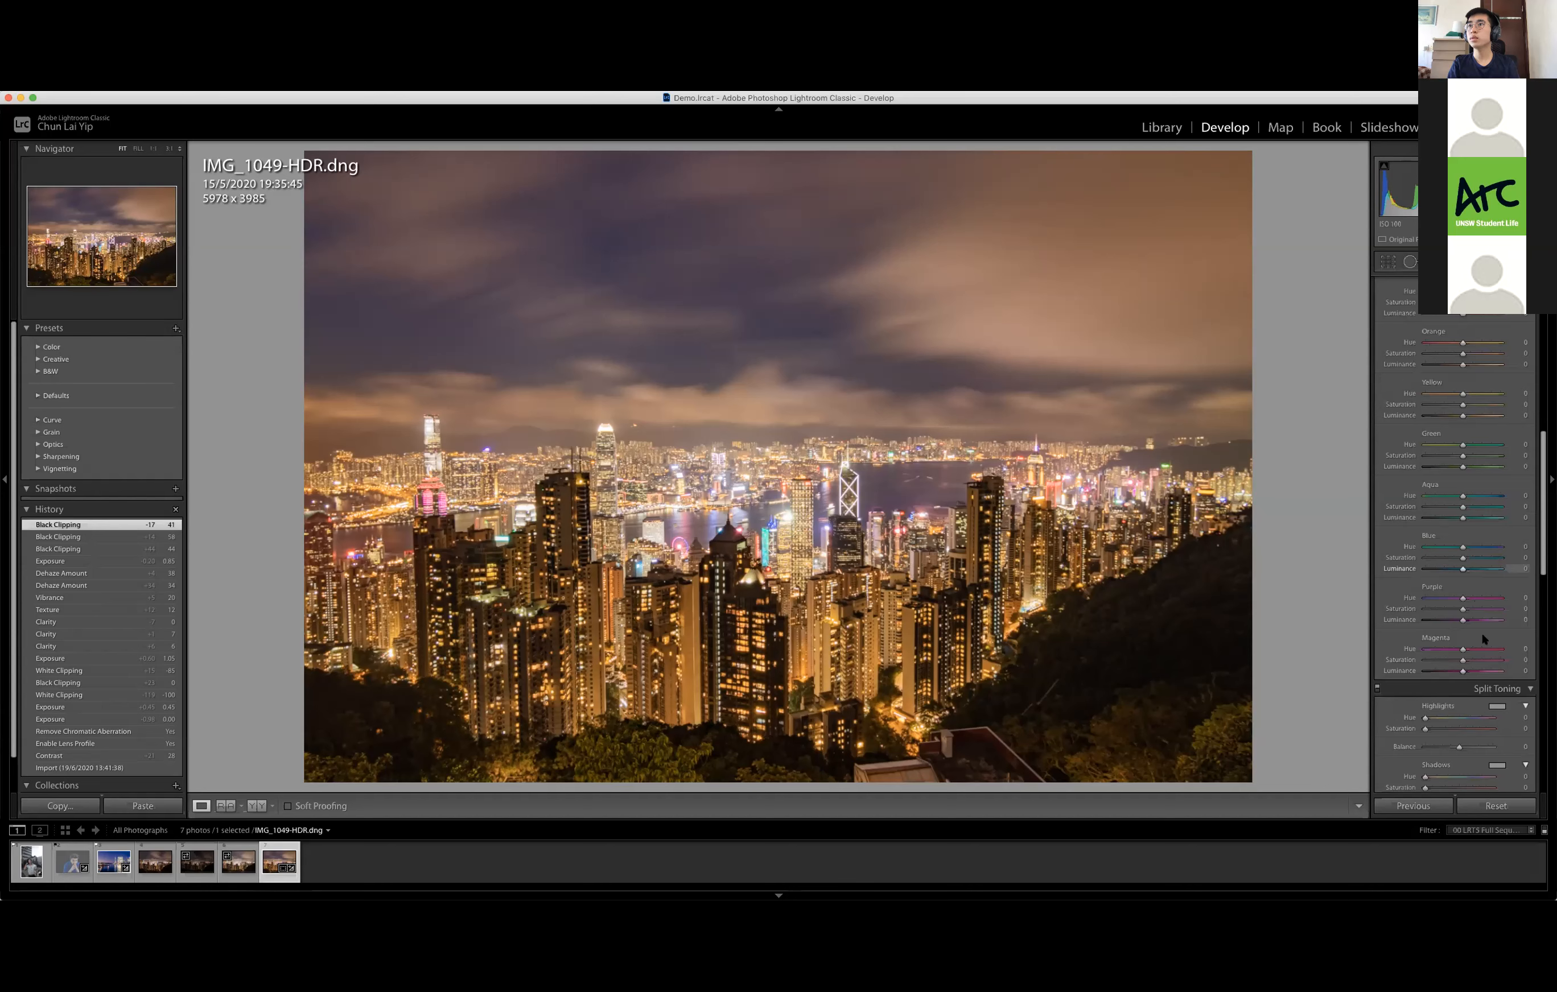
scroll(1483, 639, down, 5)
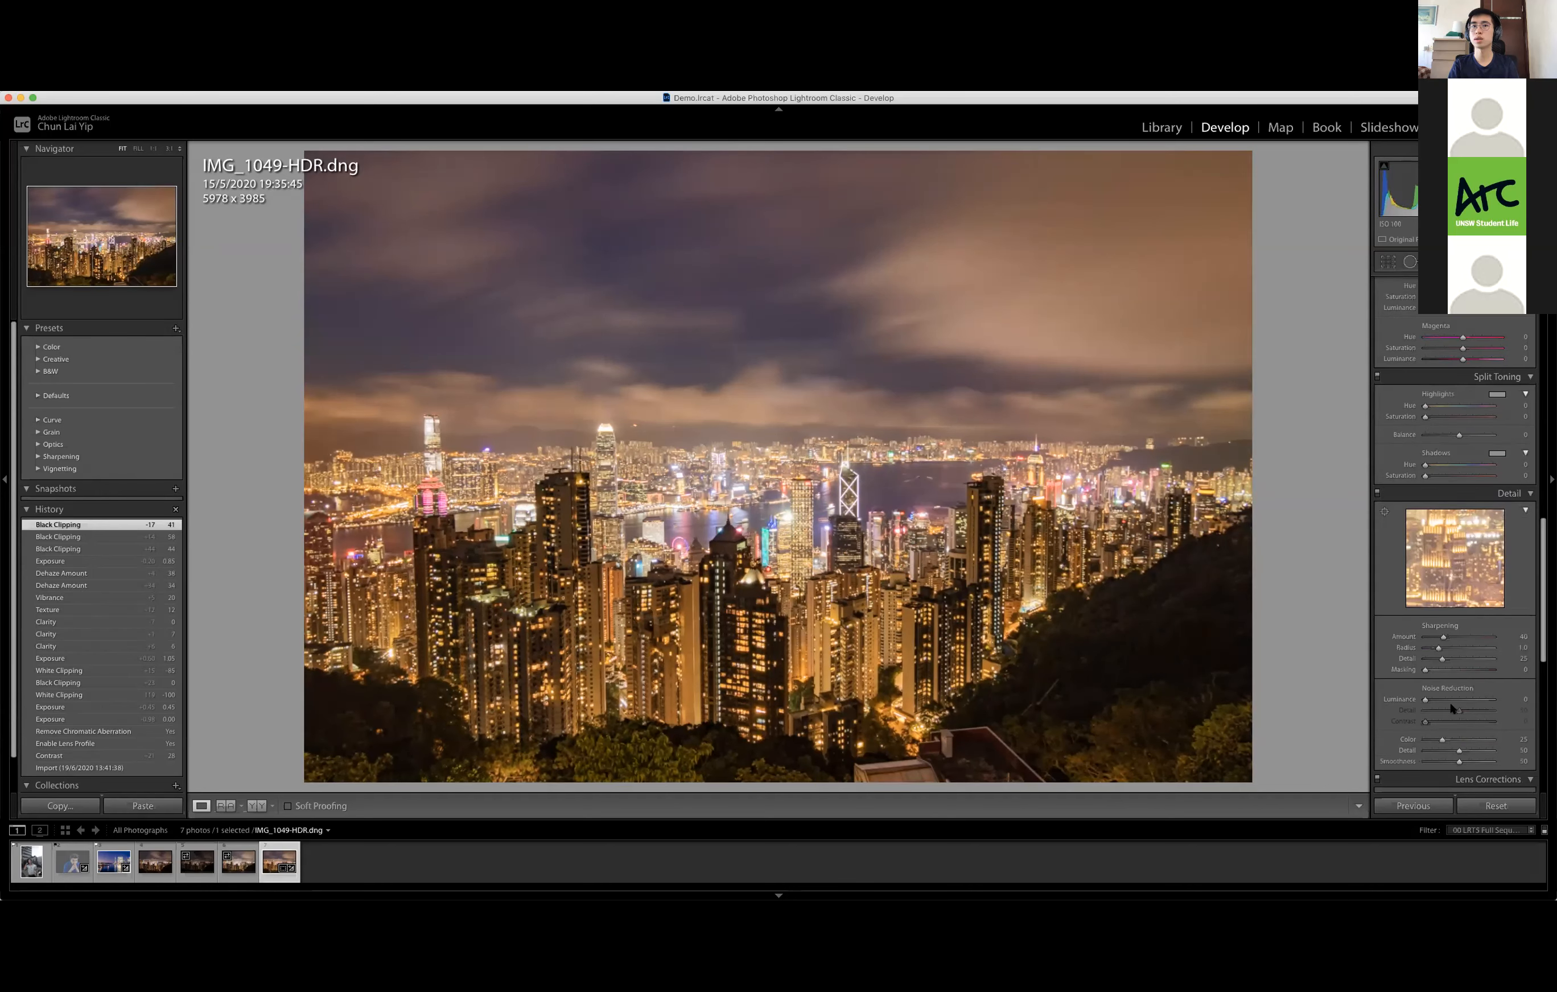
scroll(1451, 708, up, 1)
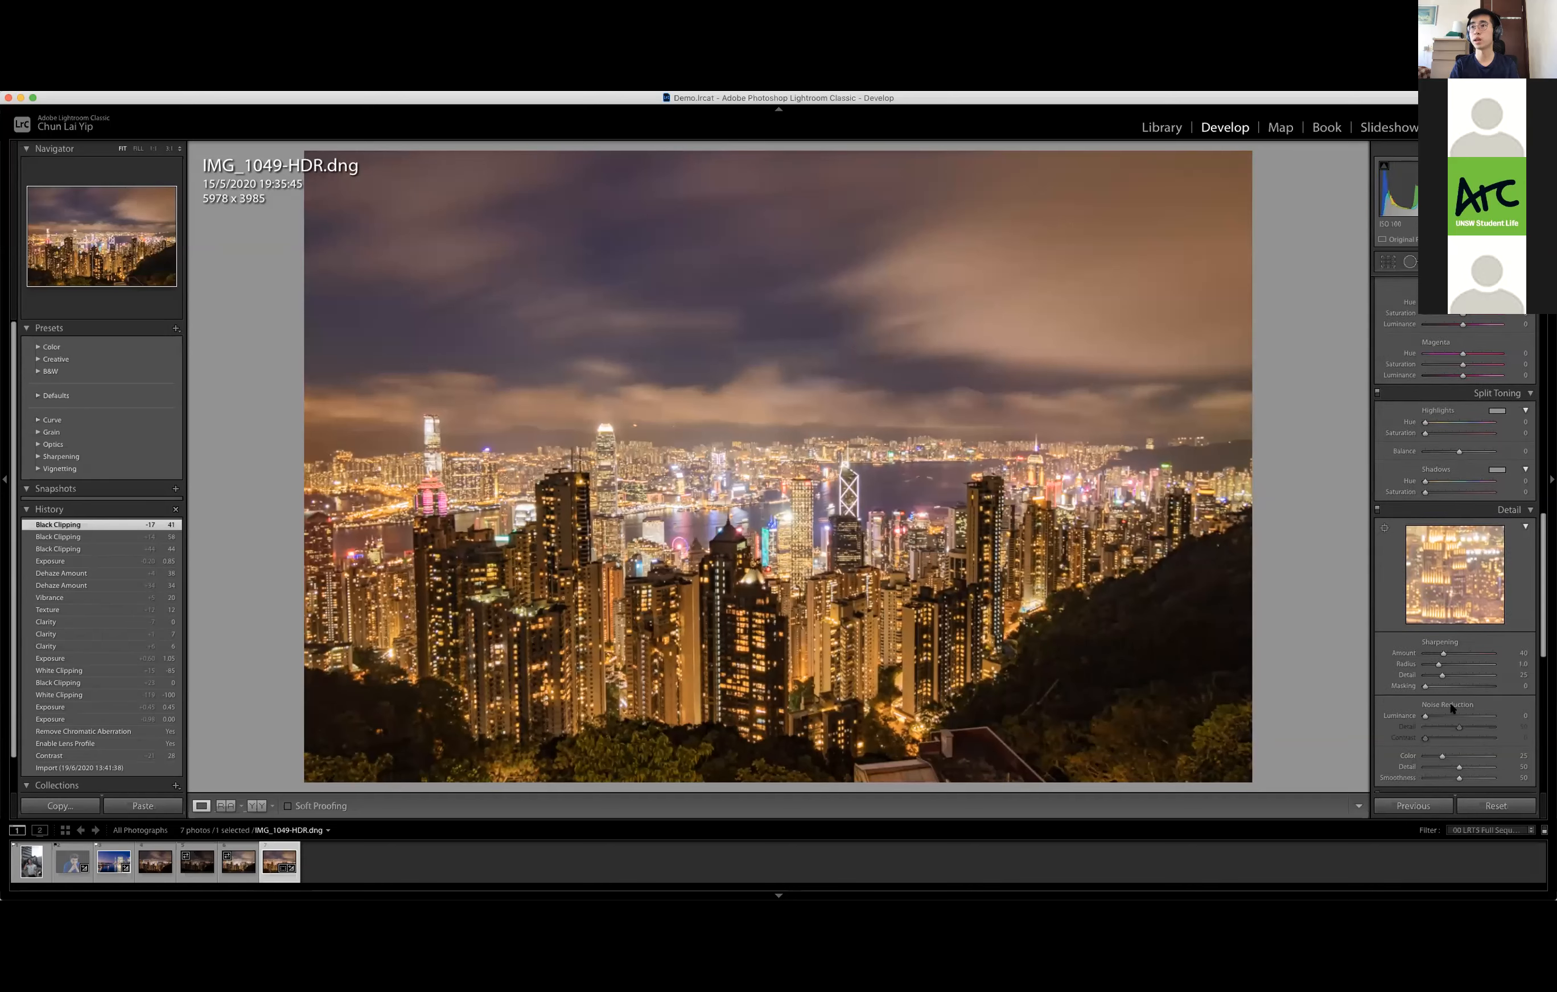
scroll(1498, 479, up, 5)
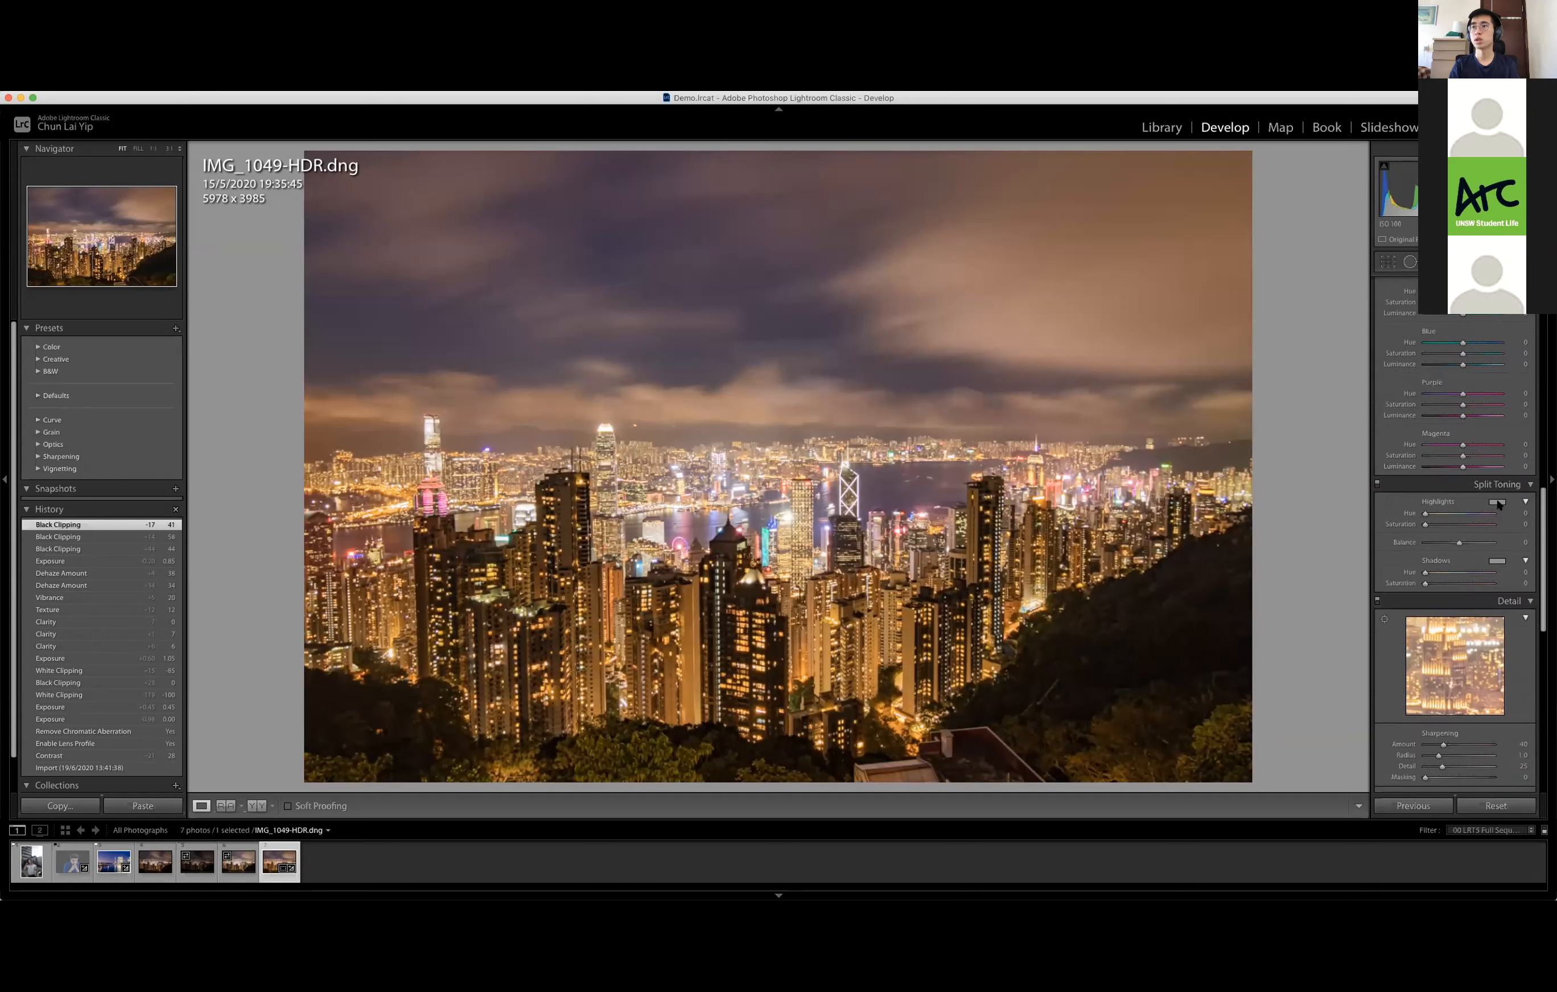
click(1497, 502)
click(1400, 519)
drag(1399, 519, 1389, 527)
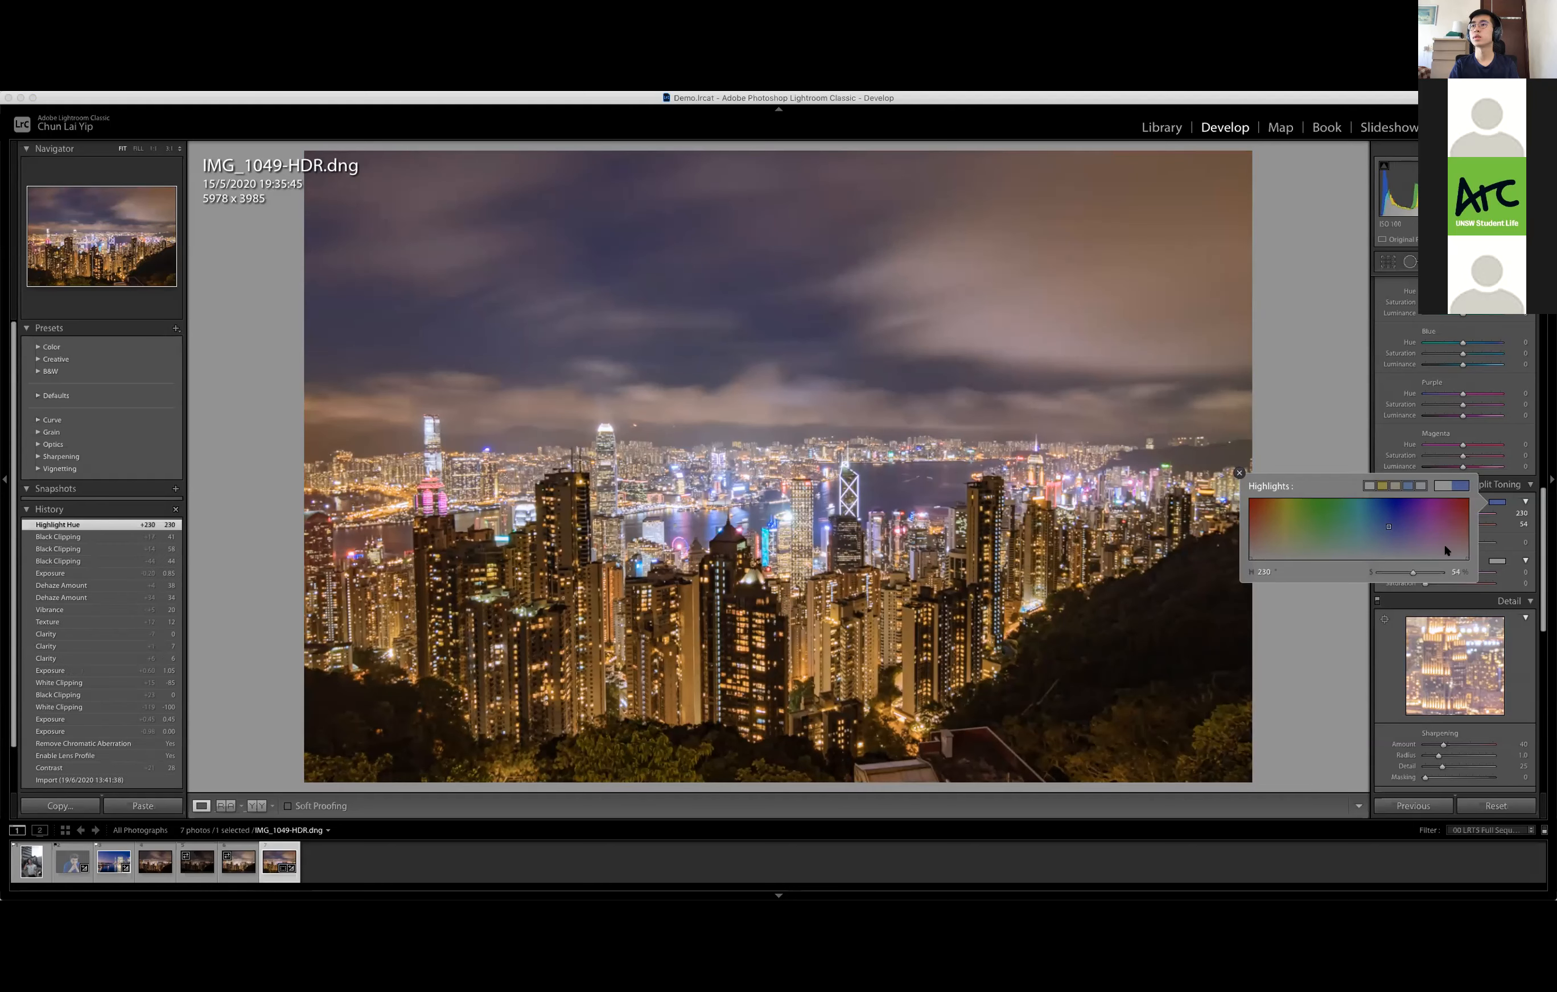
Apply a blue split tone to the shadows with hue 231 and saturation 49
click(1485, 563)
click(1496, 561)
drag(1422, 579, 1390, 588)
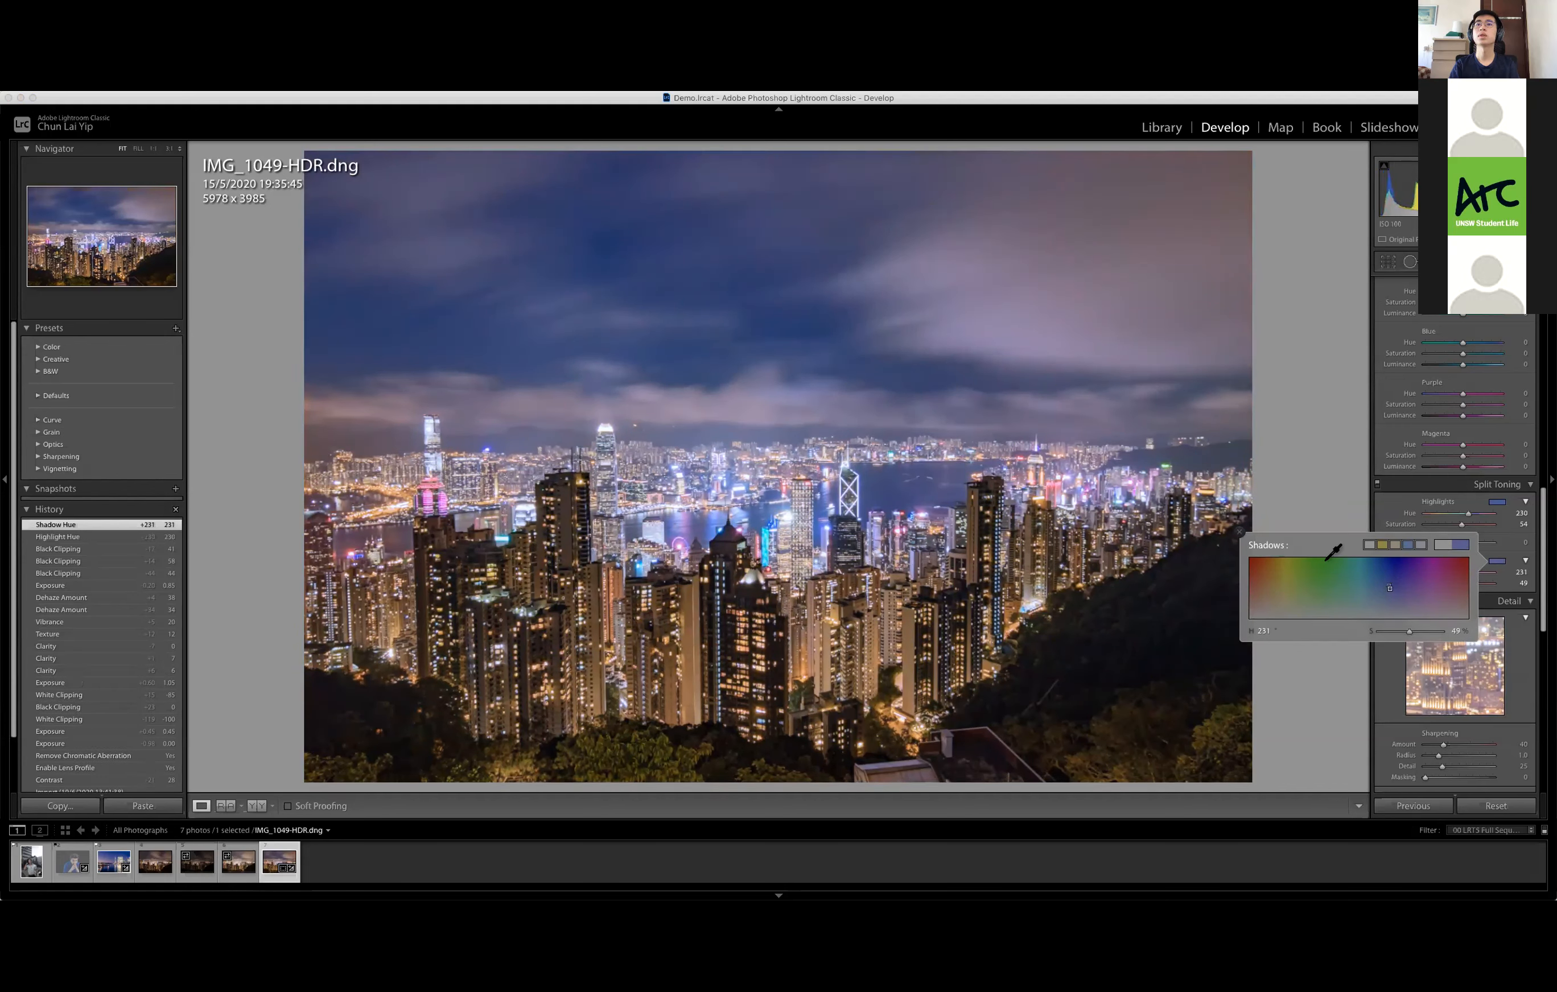
click(1239, 532)
scroll(1400, 615, down, 10)
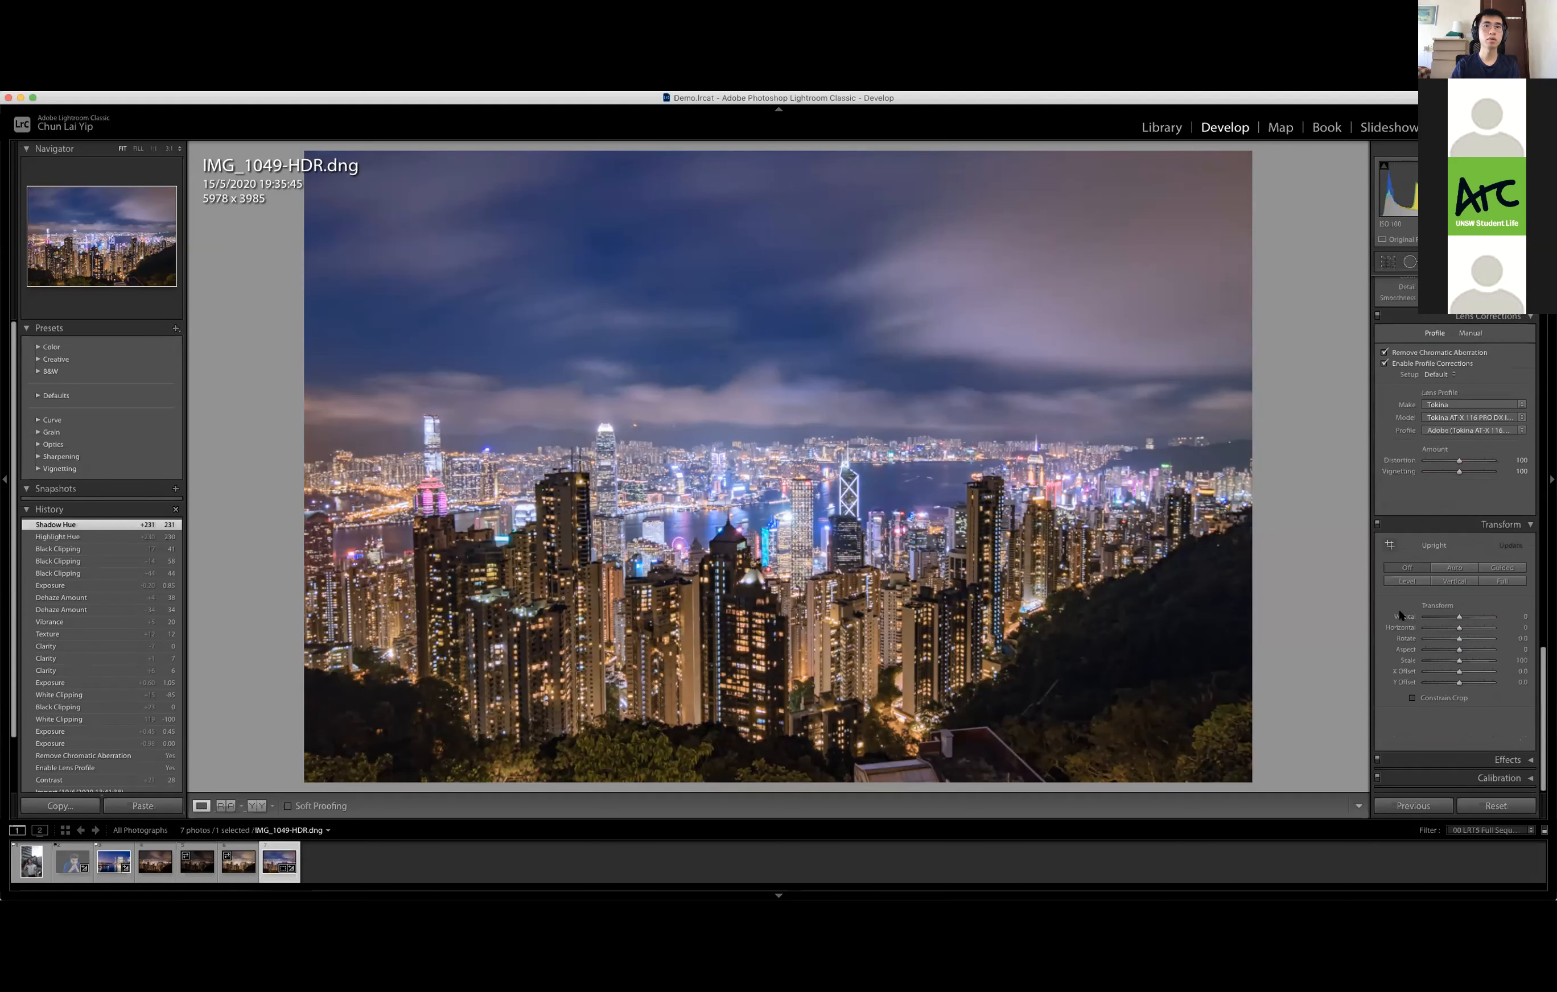
scroll(1442, 557, up, 10)
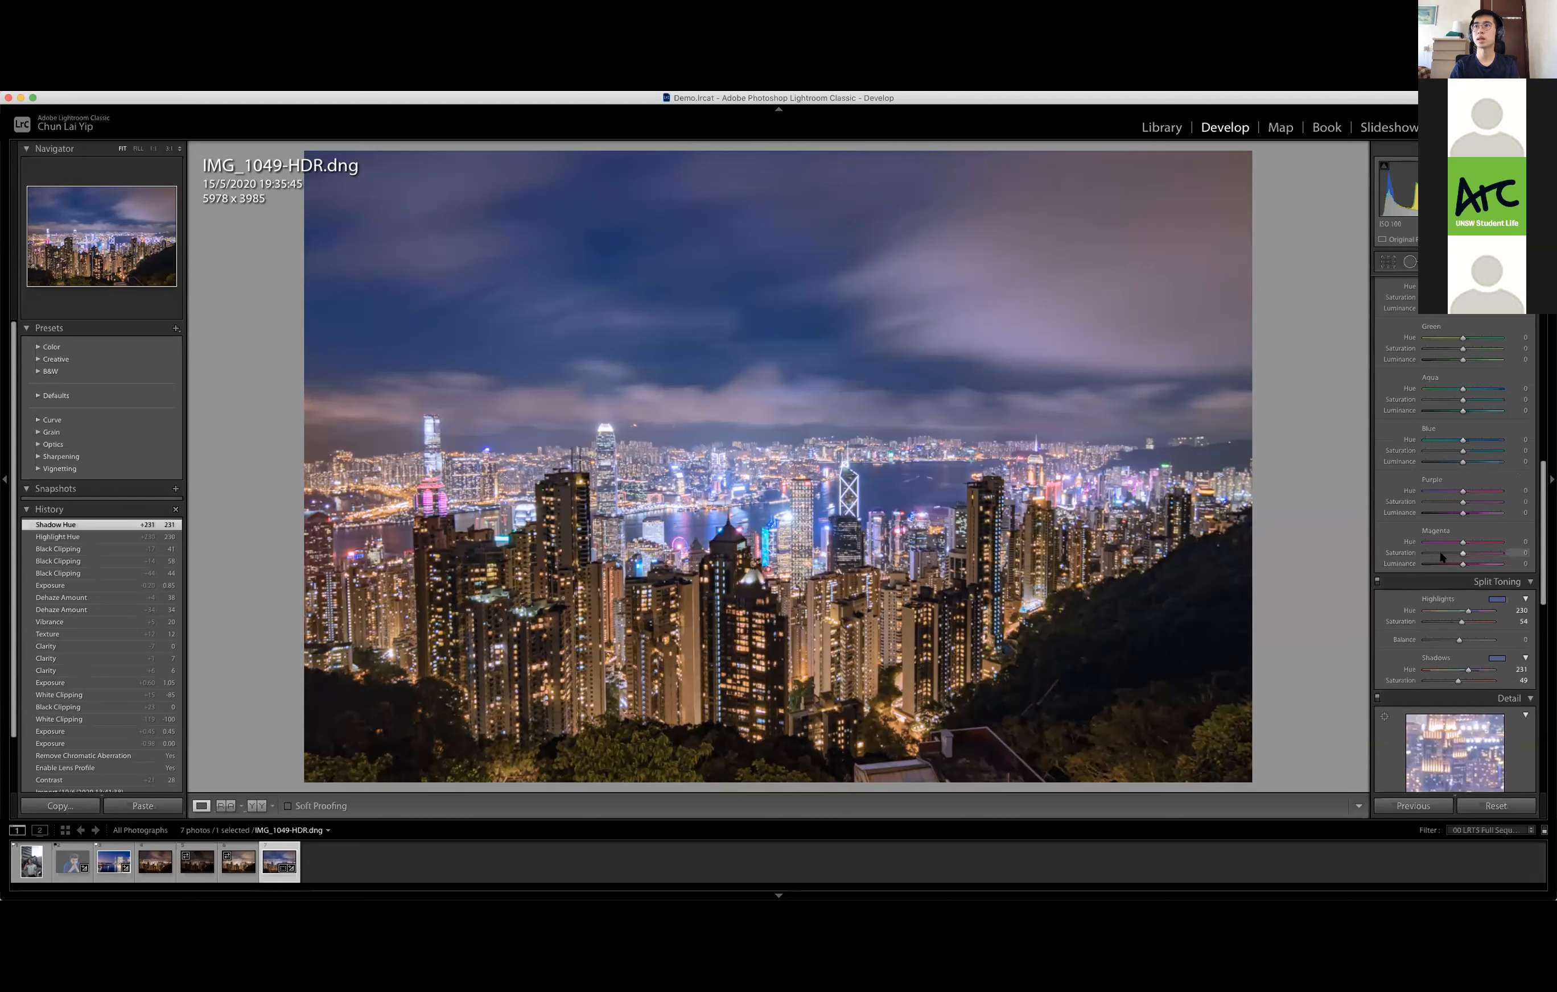
scroll(1442, 557, up, 10)
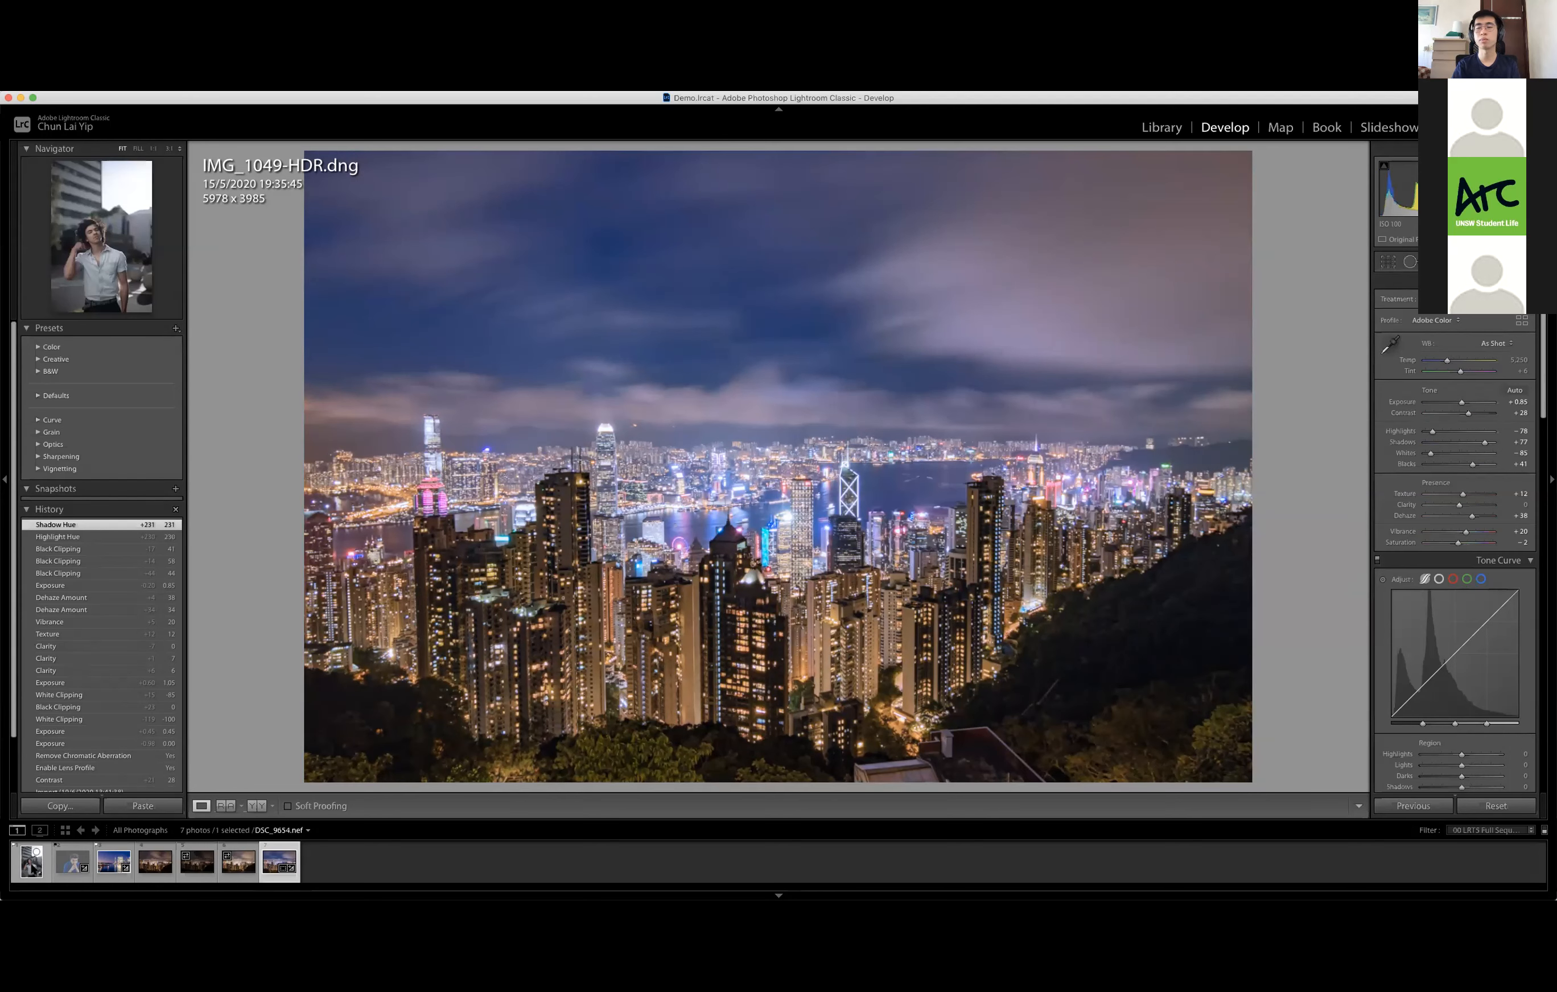
Open DSC_9654.nef, remove its chromatic aberration and enable profile corrections with Nikon as the lens make
click(31, 867)
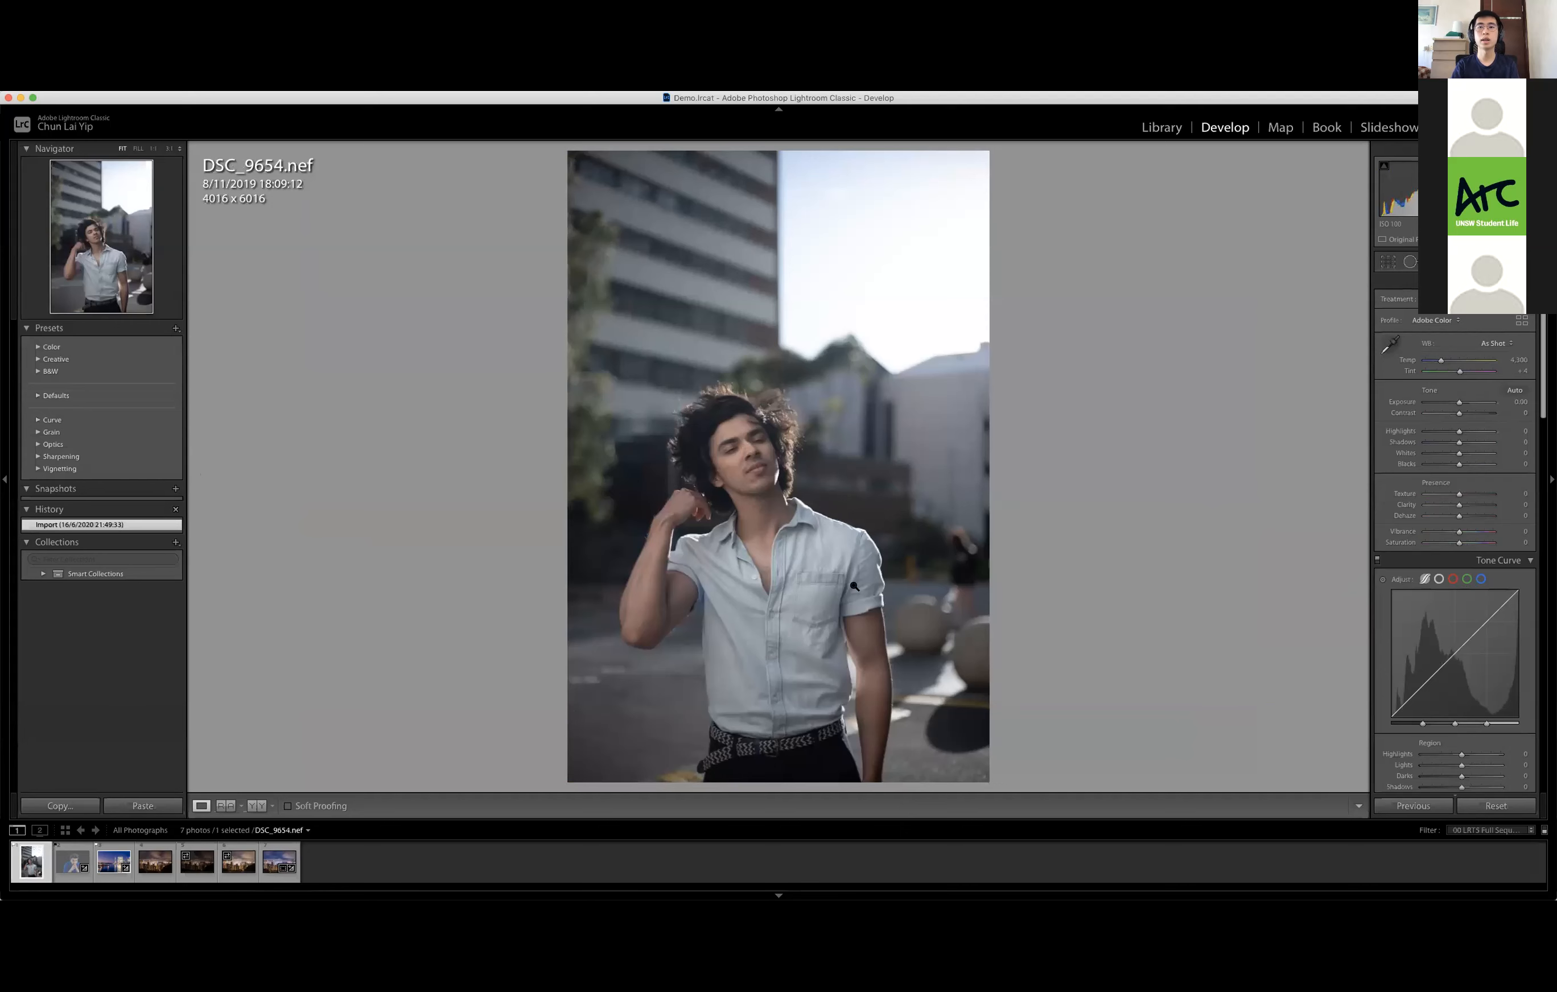
scroll(1408, 645, down, 10)
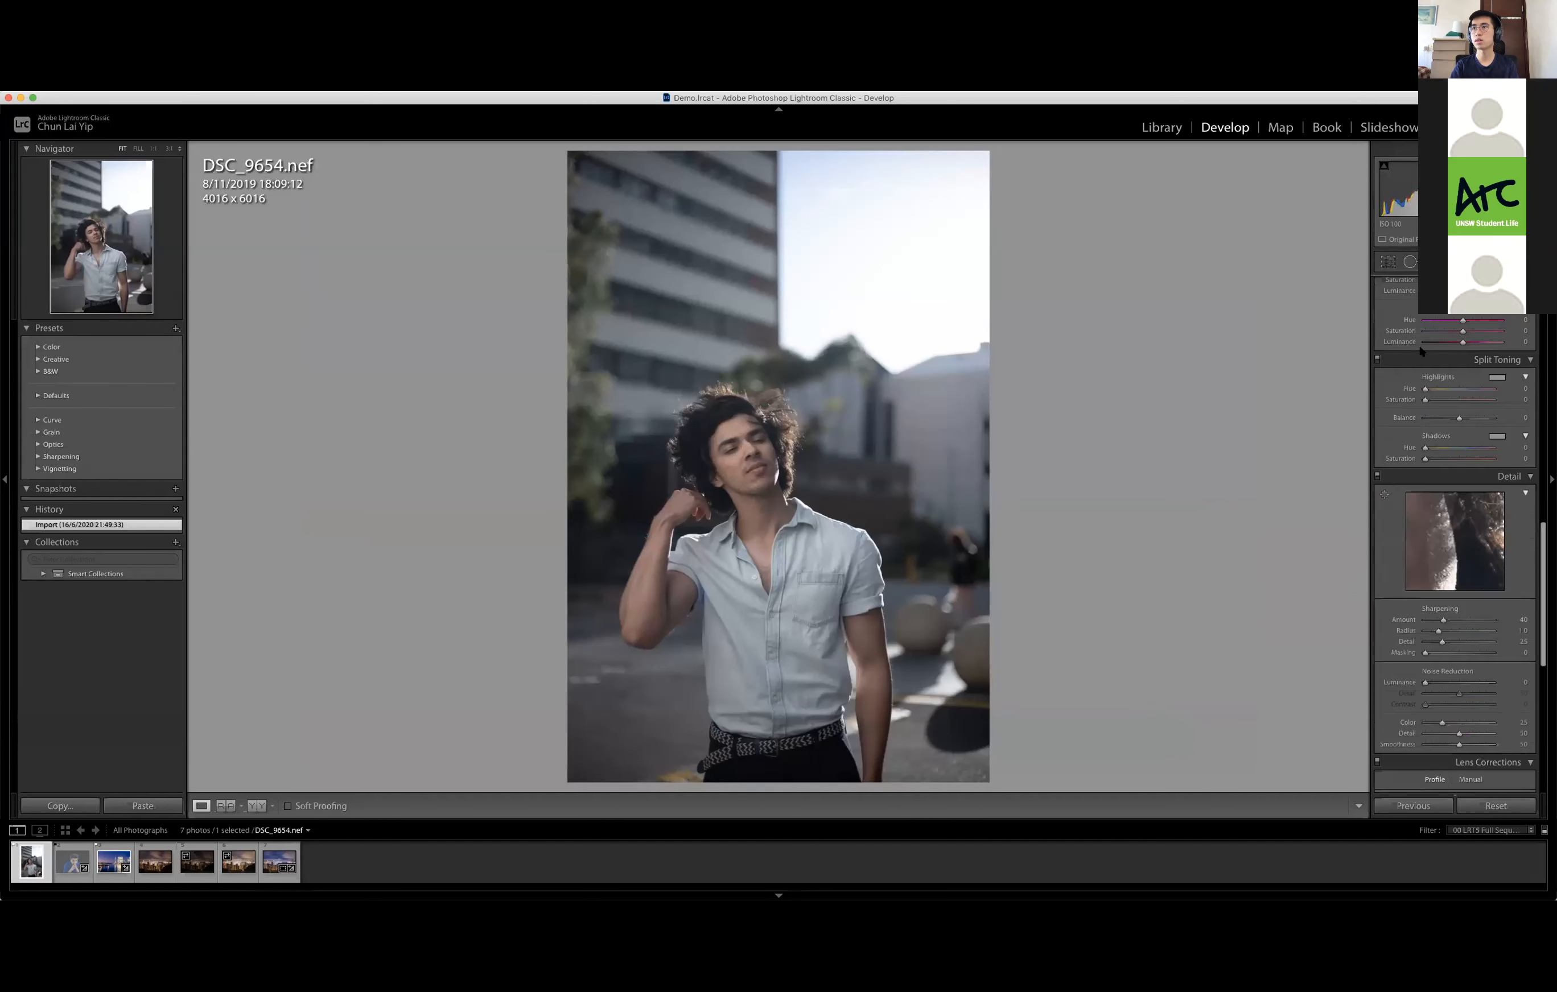
scroll(1420, 351, down, 8)
click(1423, 352)
click(1426, 364)
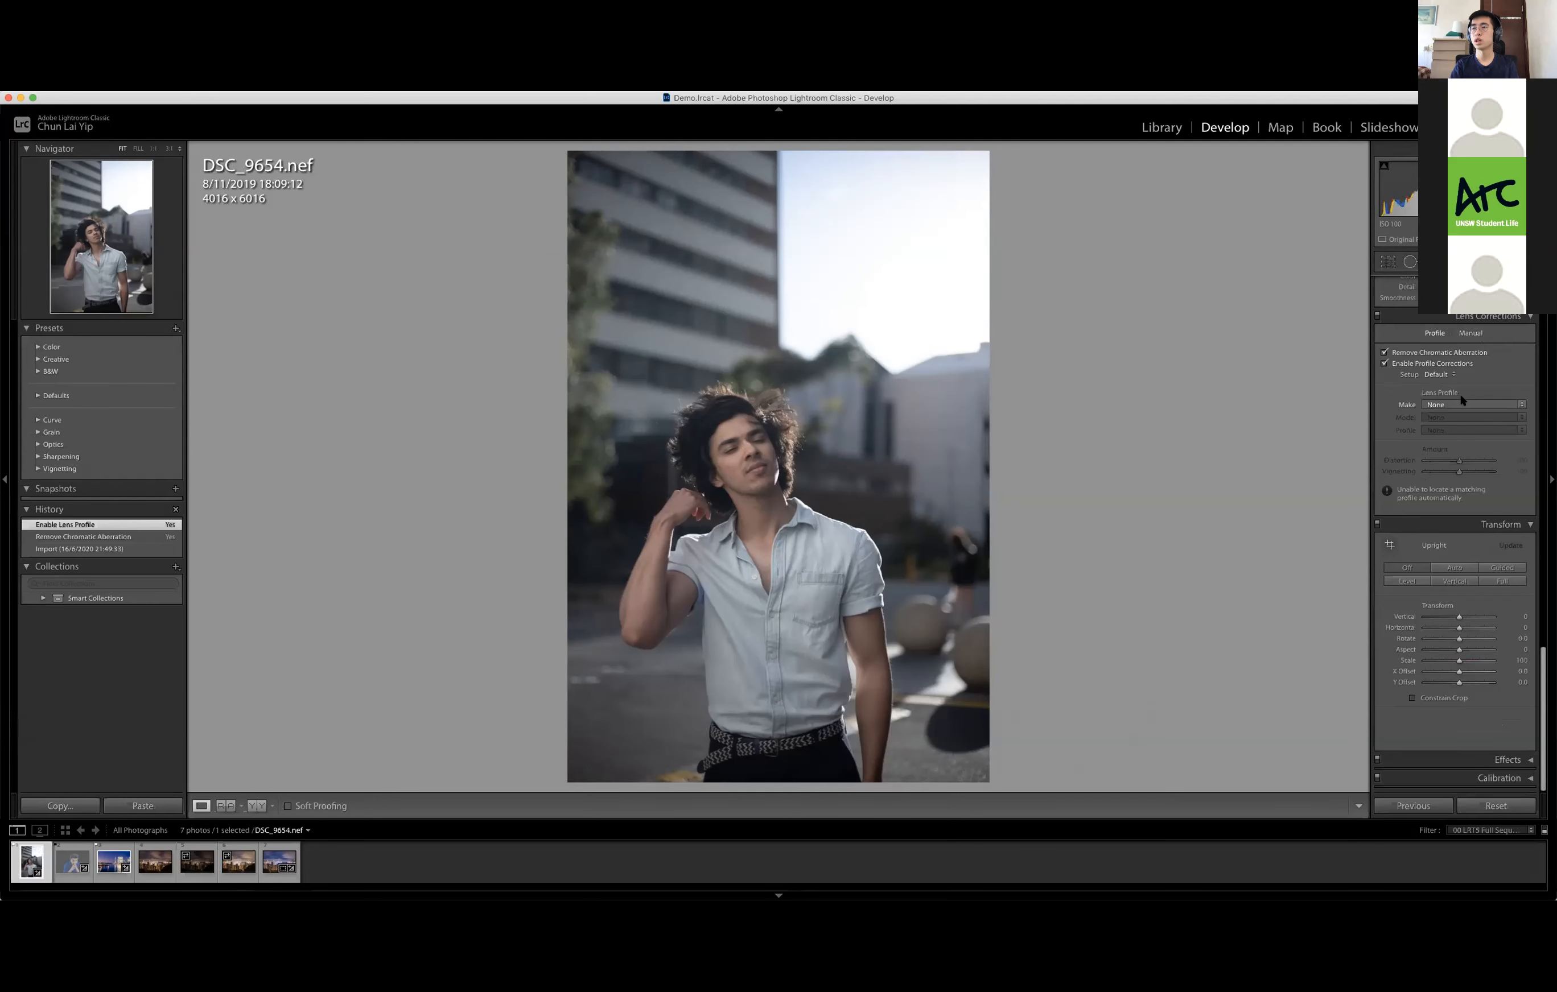
click(1460, 404)
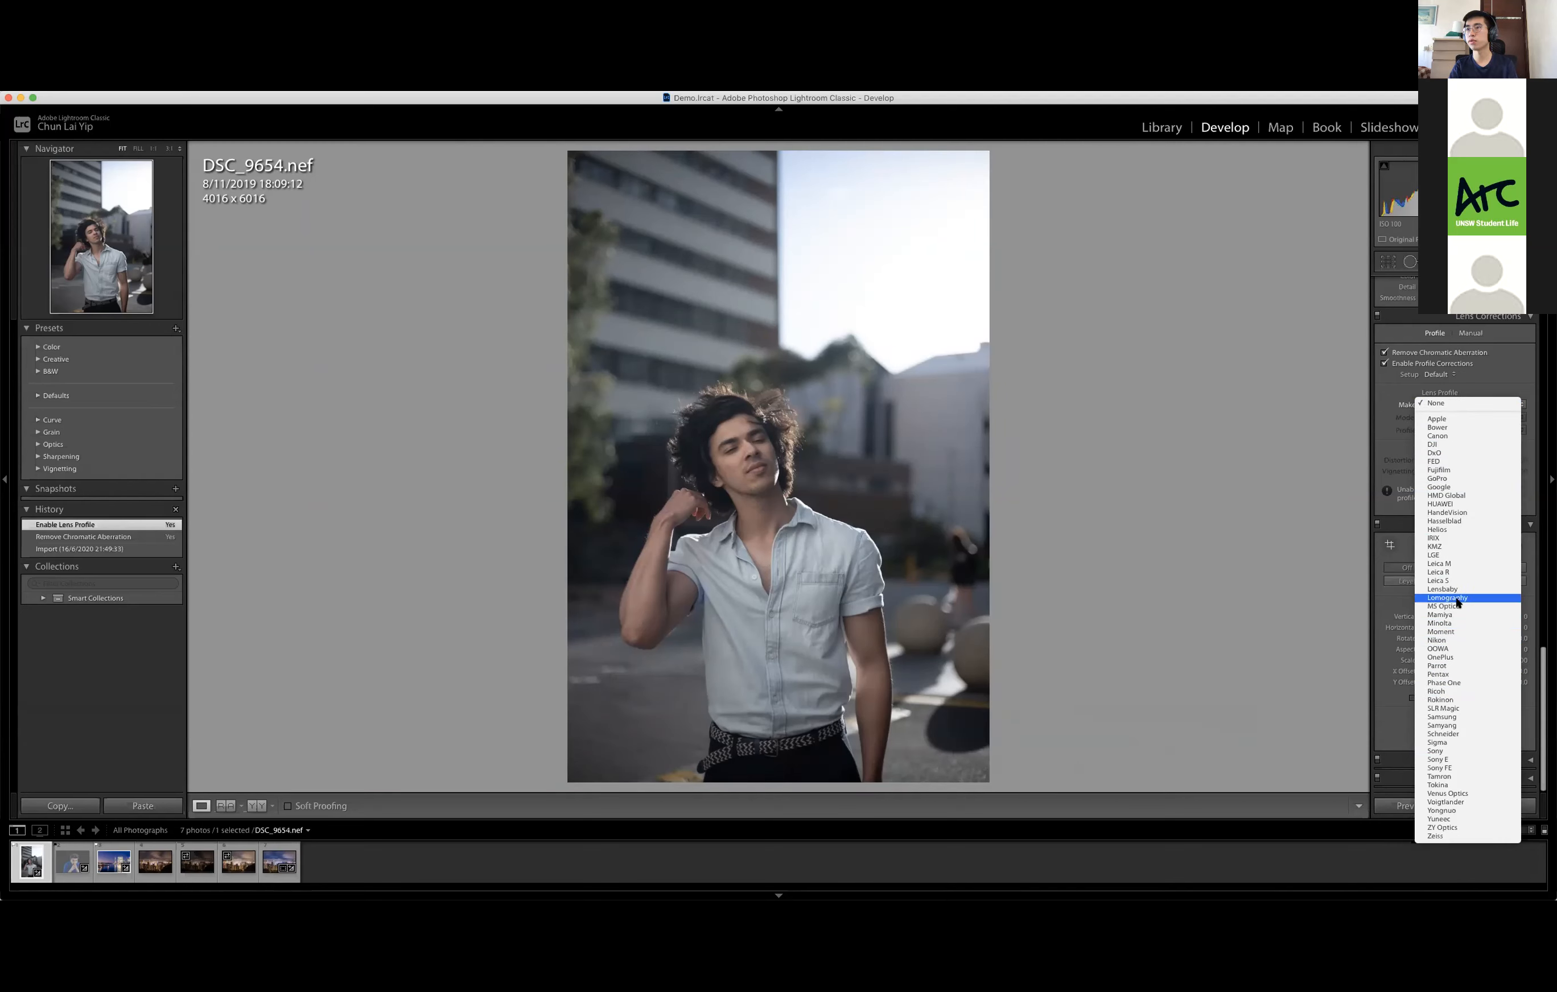
click(1455, 643)
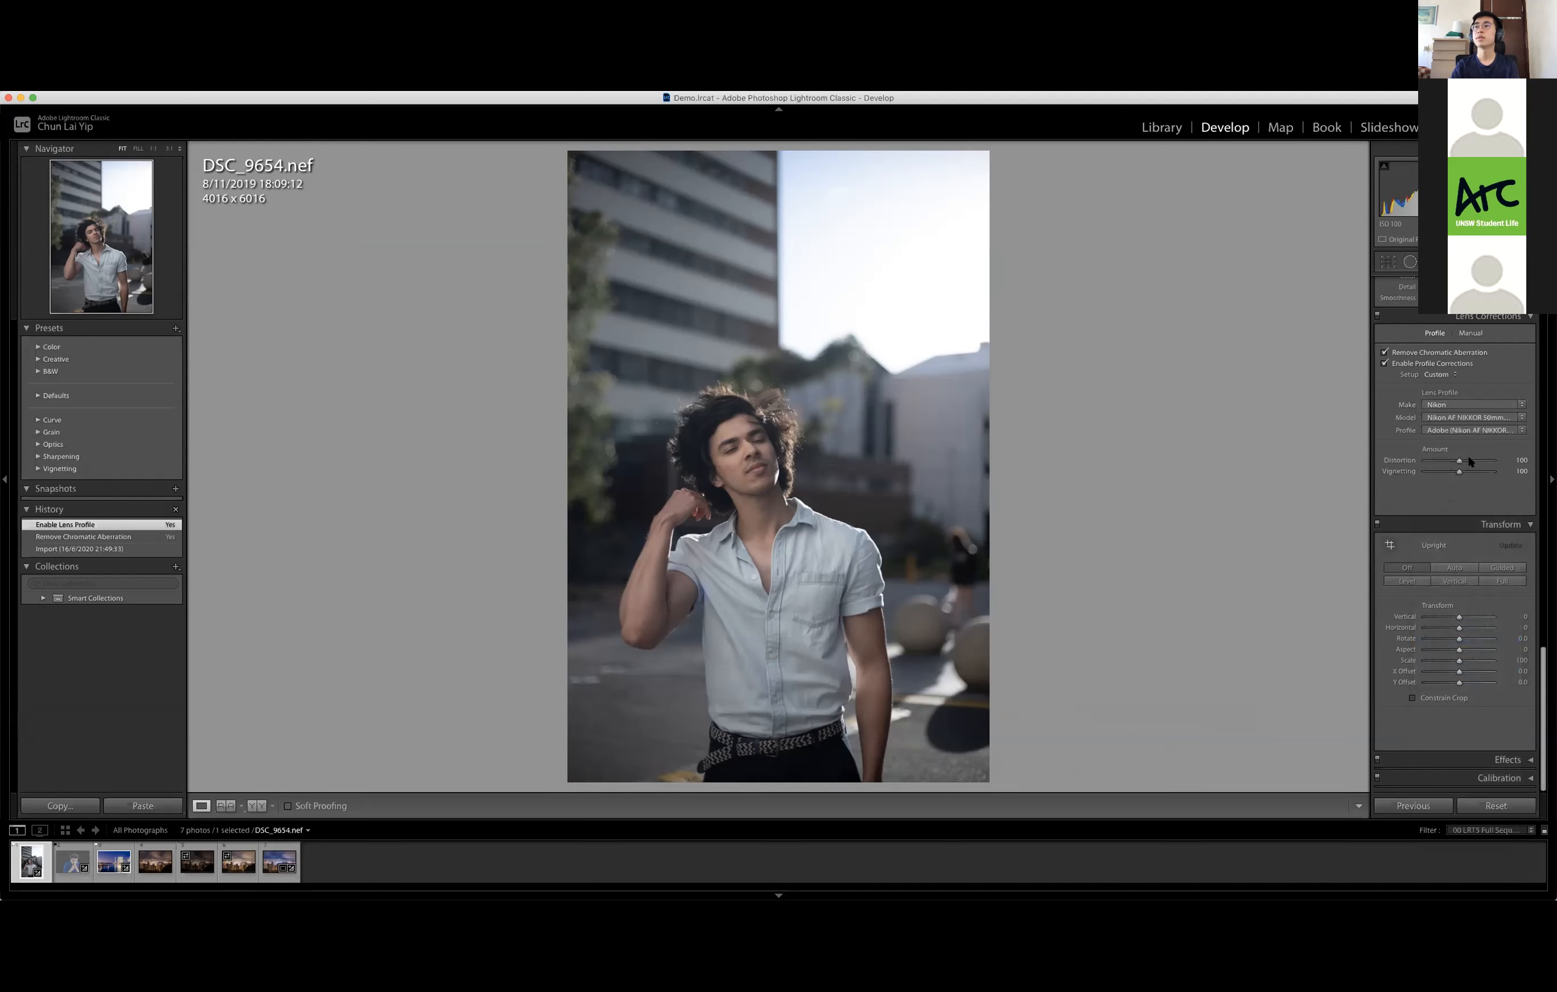
Adjust the portrait with Exposure -0.20, Contrast +20, Highlights -82, Shadows +55, Texture -21 and Vibrance +20
scroll(1459, 614, up, 5)
scroll(1459, 610, up, 10)
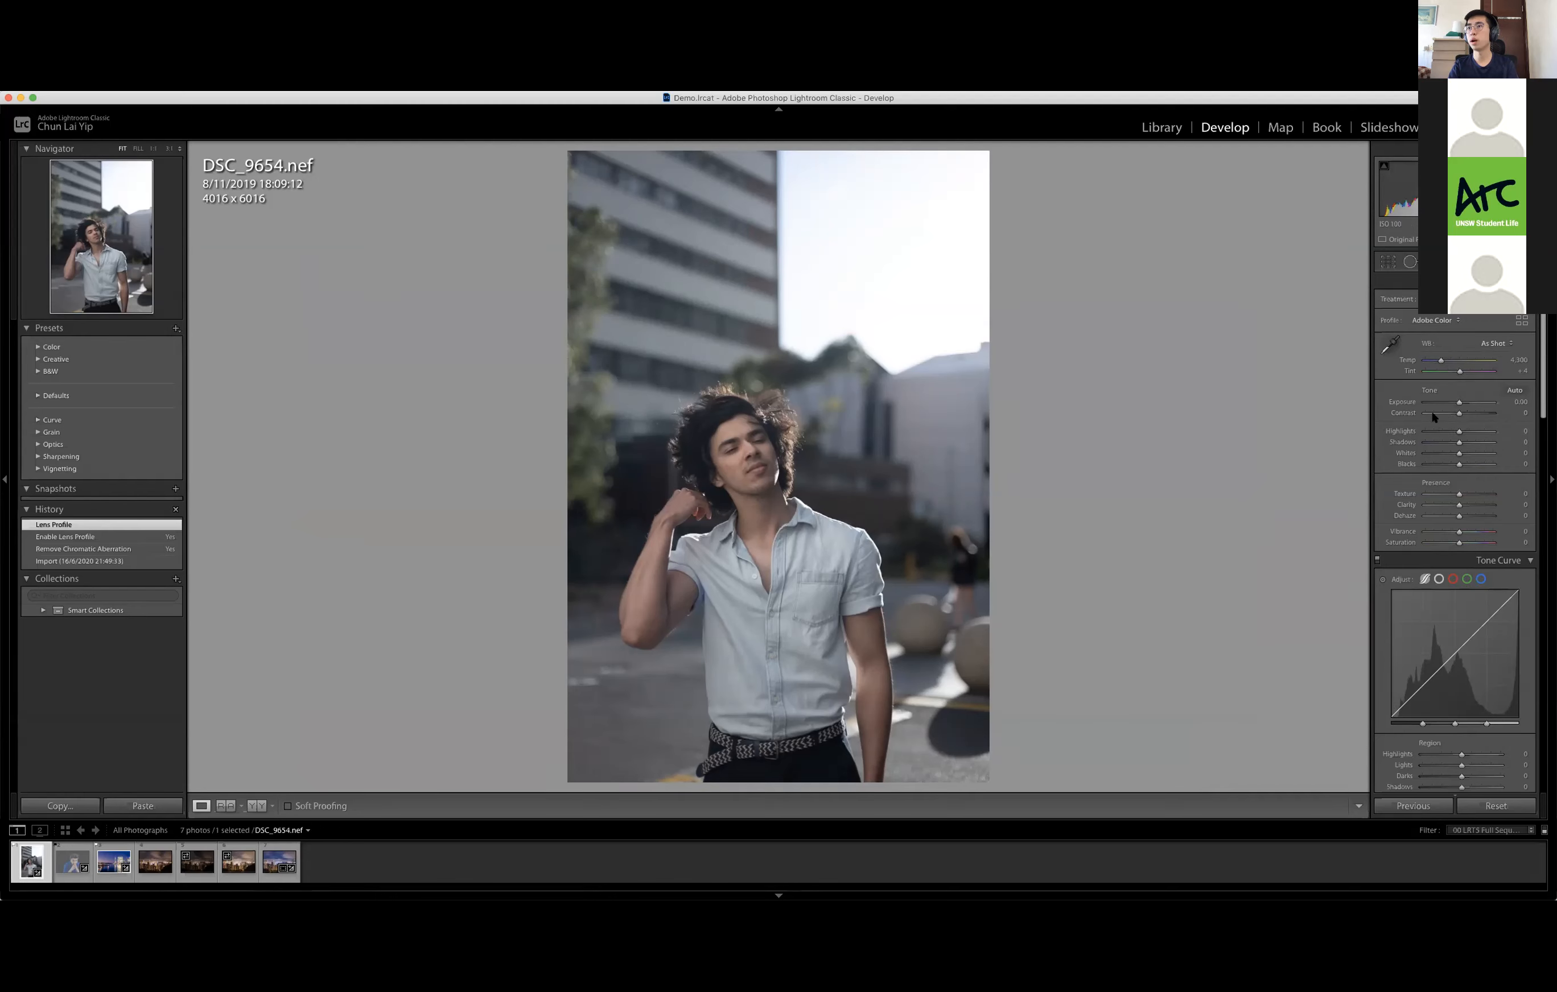
drag(1458, 414, 1456, 497)
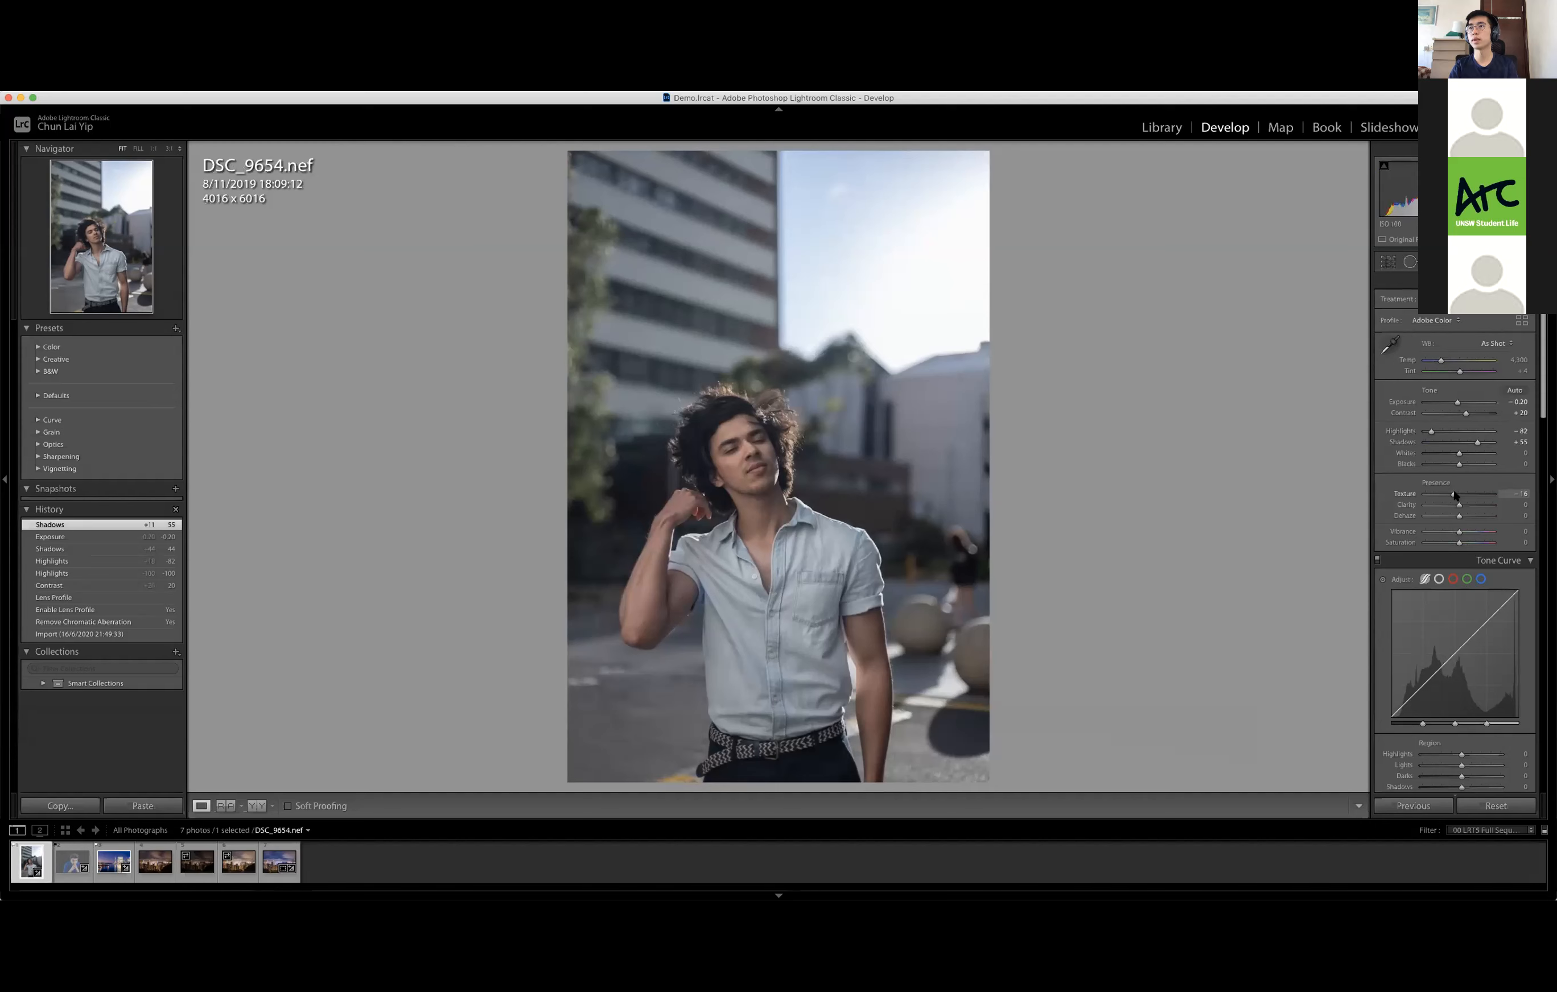
scroll(1446, 537, down, 1)
drag(1452, 492, 1464, 523)
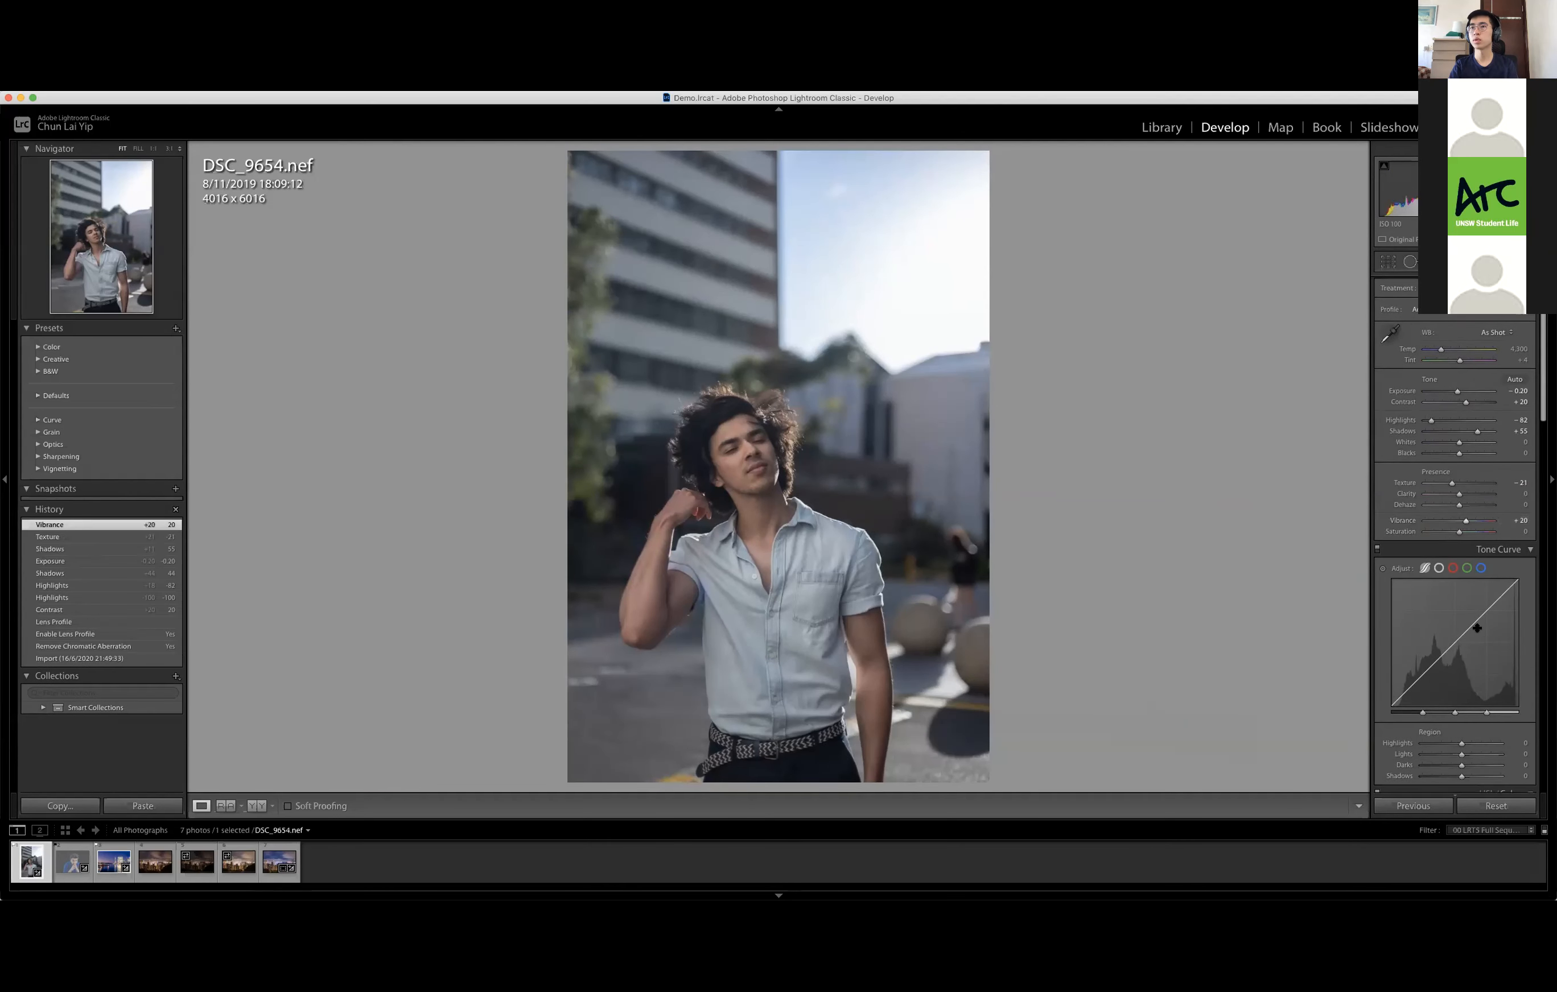
Brighten the skin tones by raising the orange luminance to +22
scroll(1471, 634, down, 10)
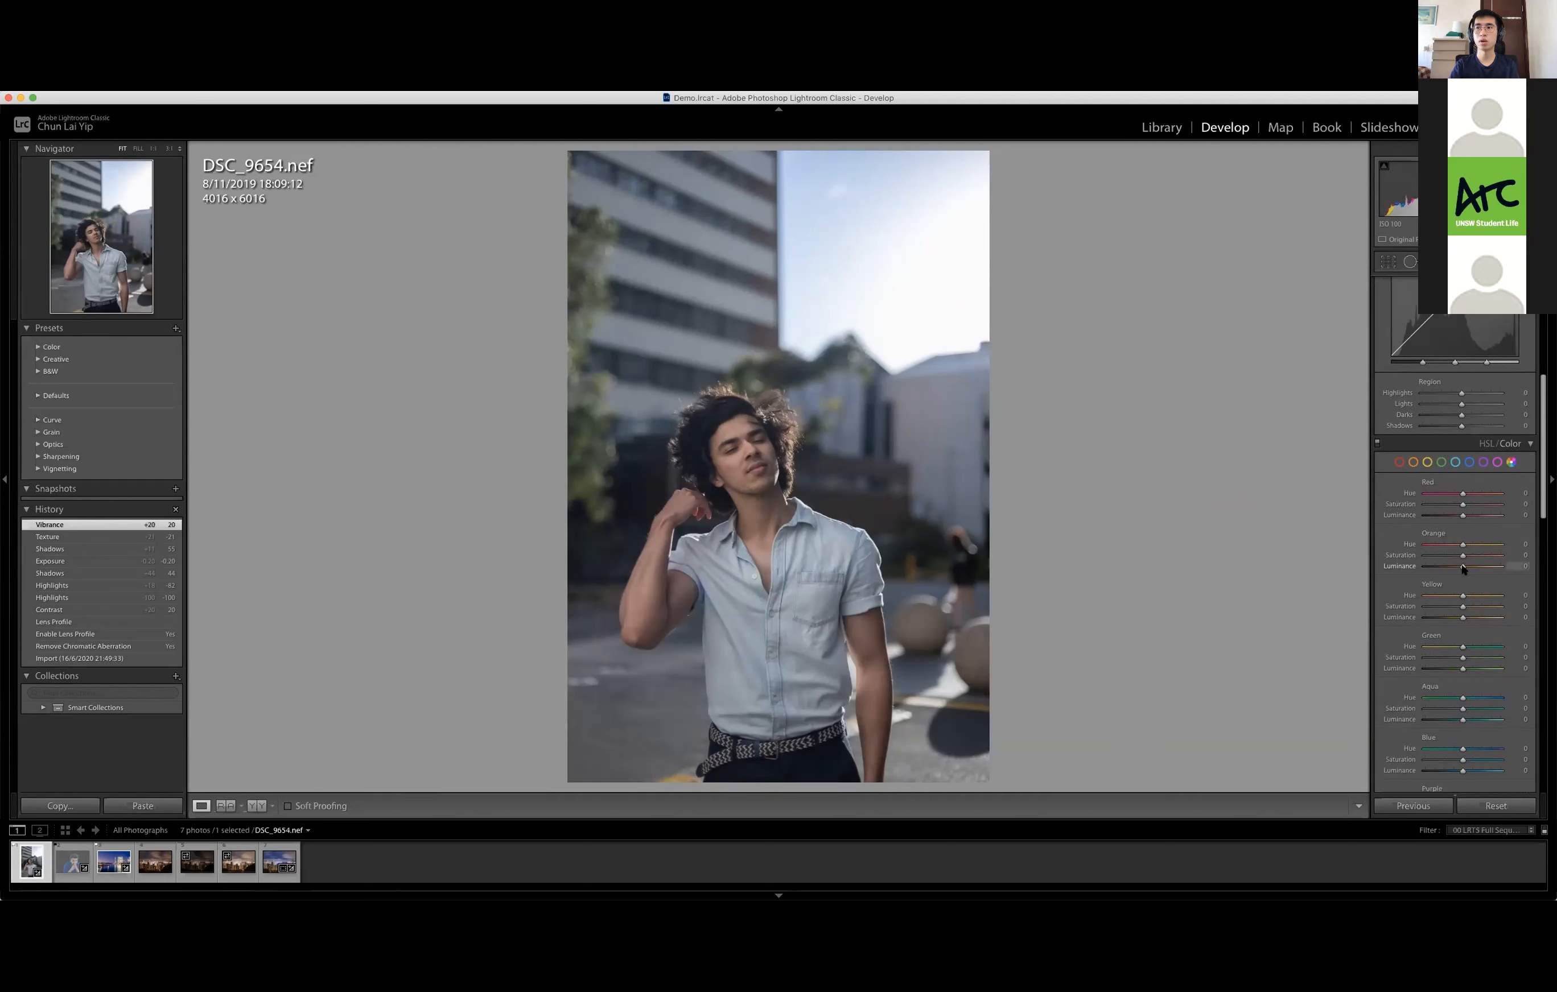
drag(1464, 568, 1469, 568)
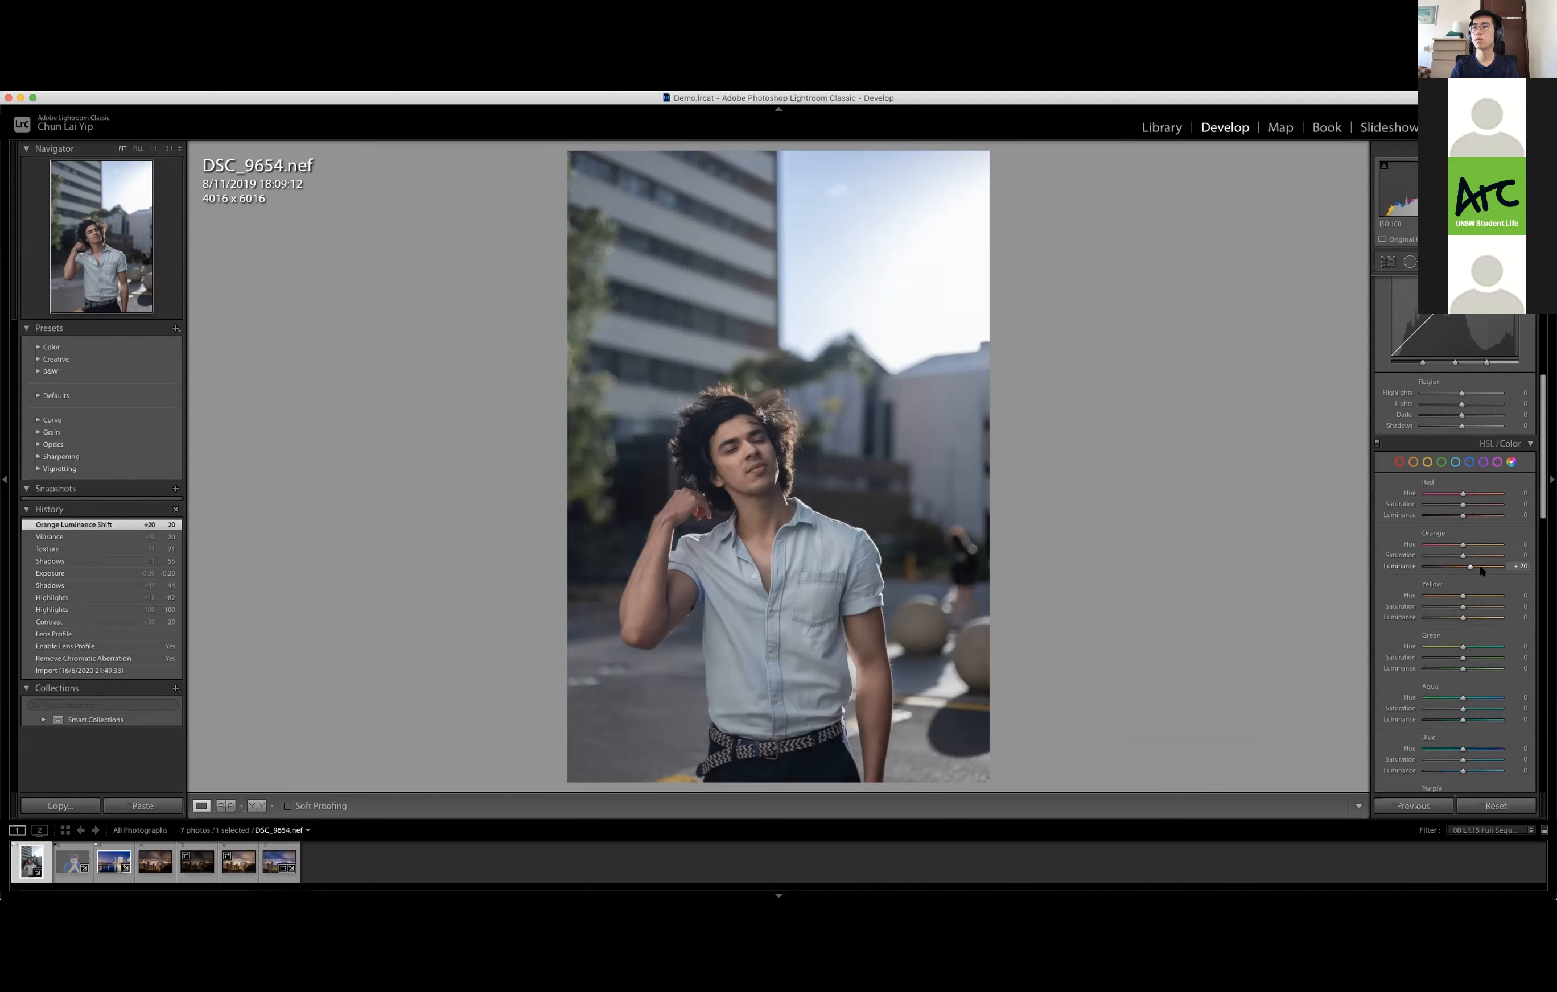
drag(1471, 569, 1471, 570)
Reset the portrait's Exposure to 0.00 and lower Highlights to -89
scroll(1465, 523, up, 10)
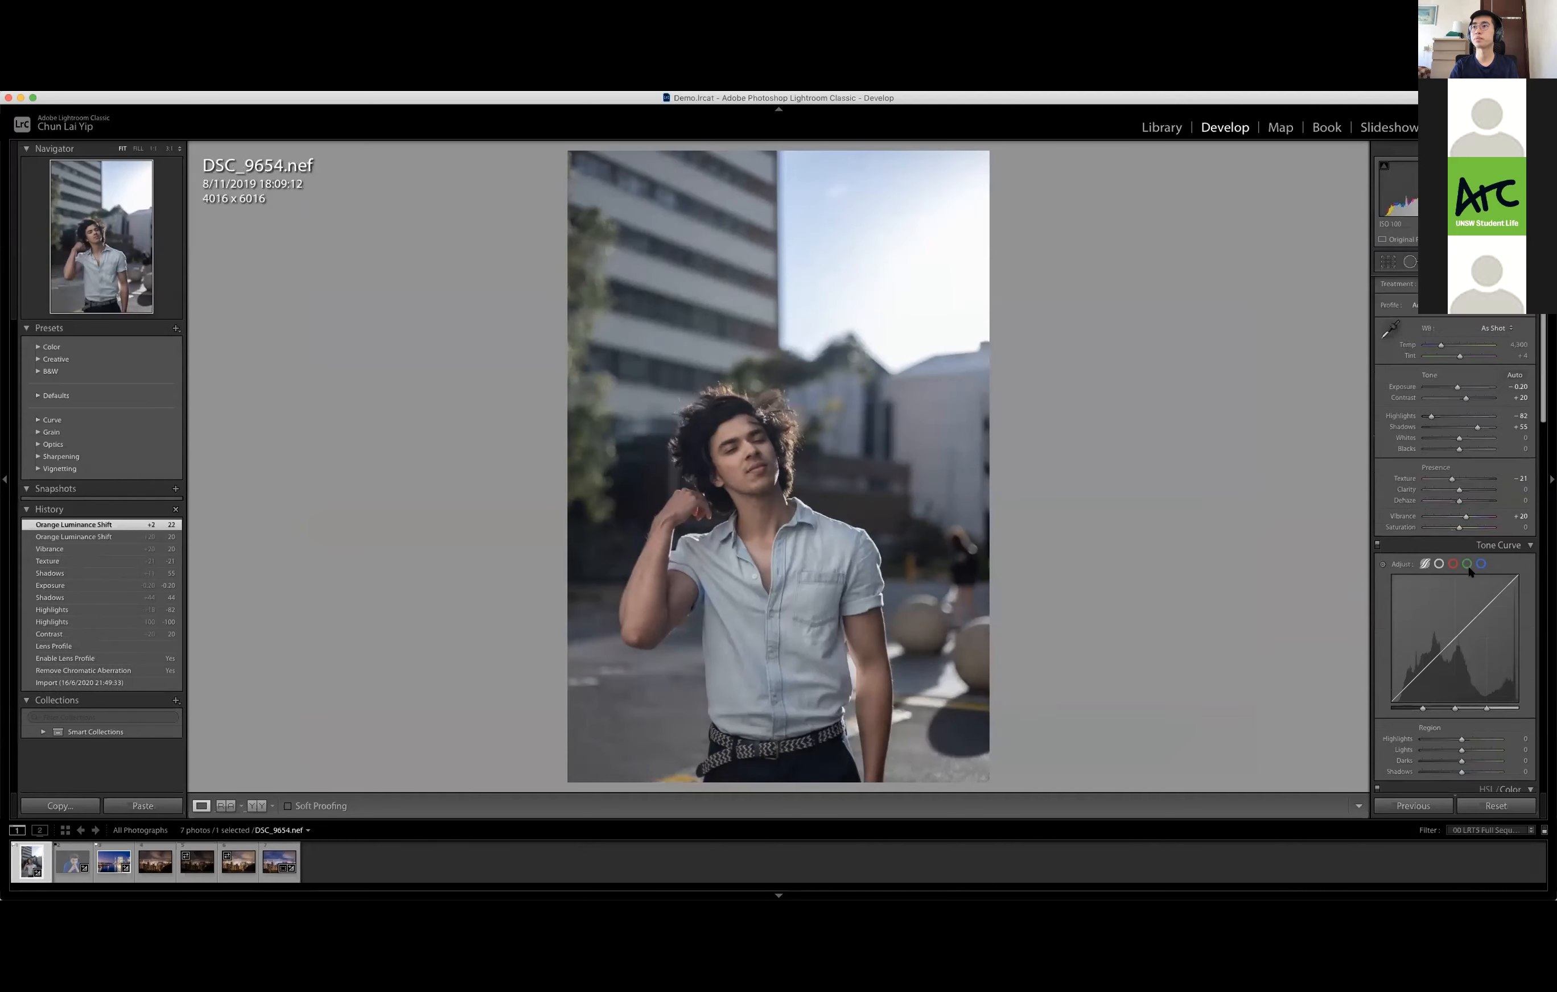
double_click(1456, 402)
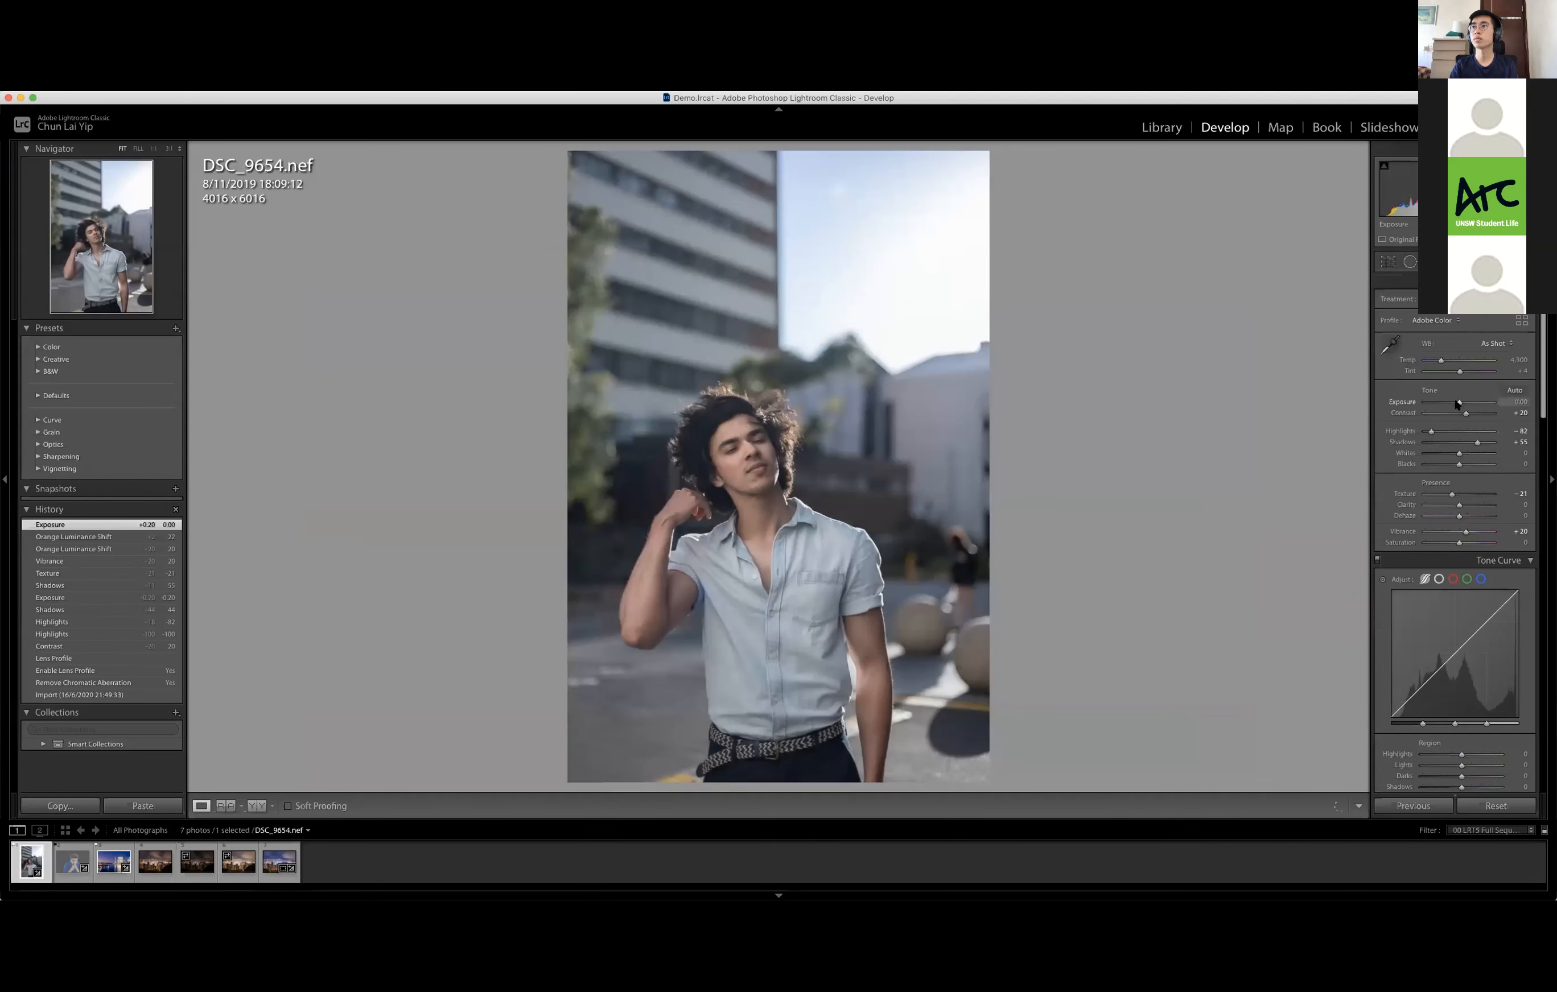
drag(1431, 431, 1429, 433)
Warm the portrait's white balance to a temperature of about 5,100
scroll(1498, 653, down, 10)
scroll(1506, 674, down, 10)
scroll(1465, 696, up, 10)
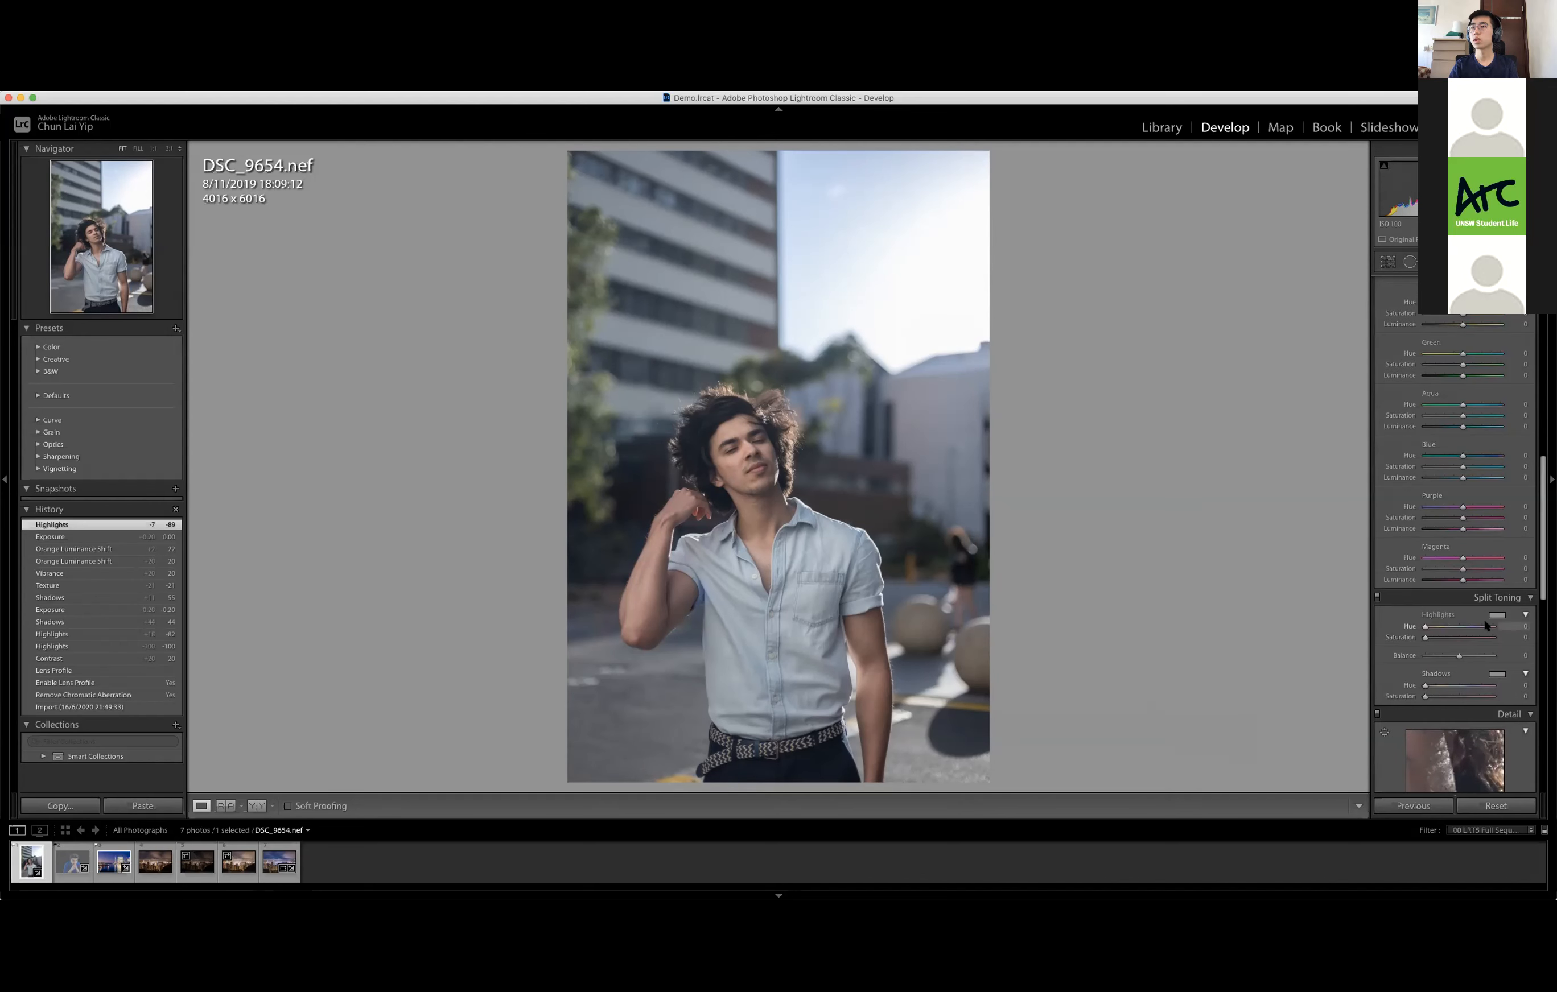
scroll(1485, 625, up, 10)
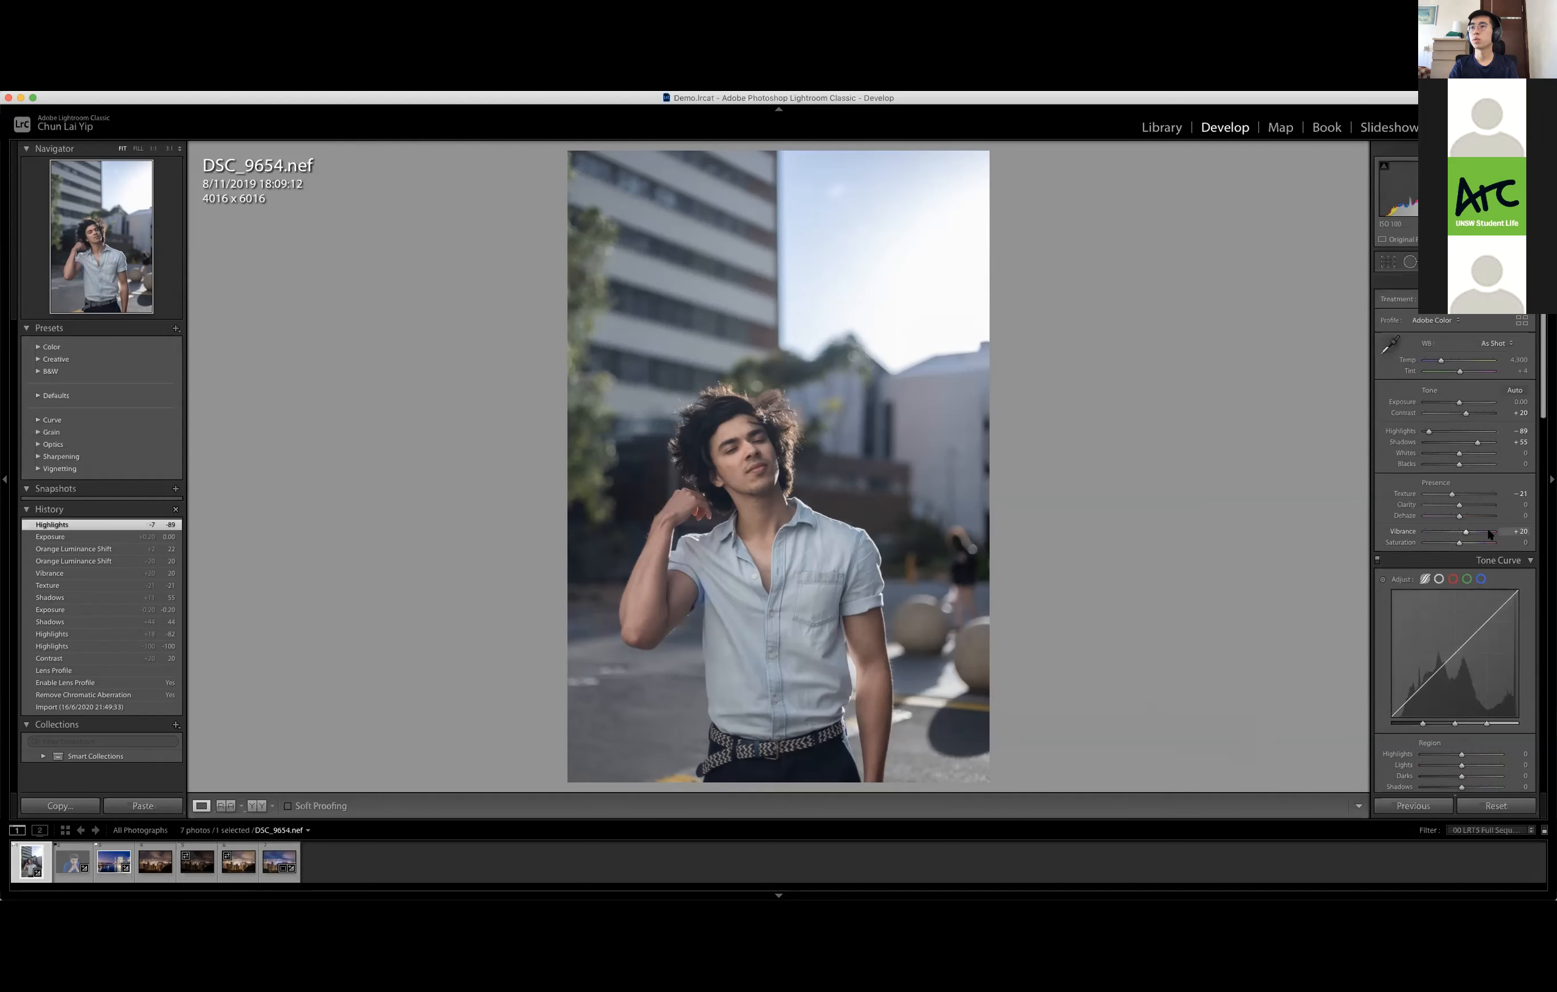
drag(1441, 360, 1446, 362)
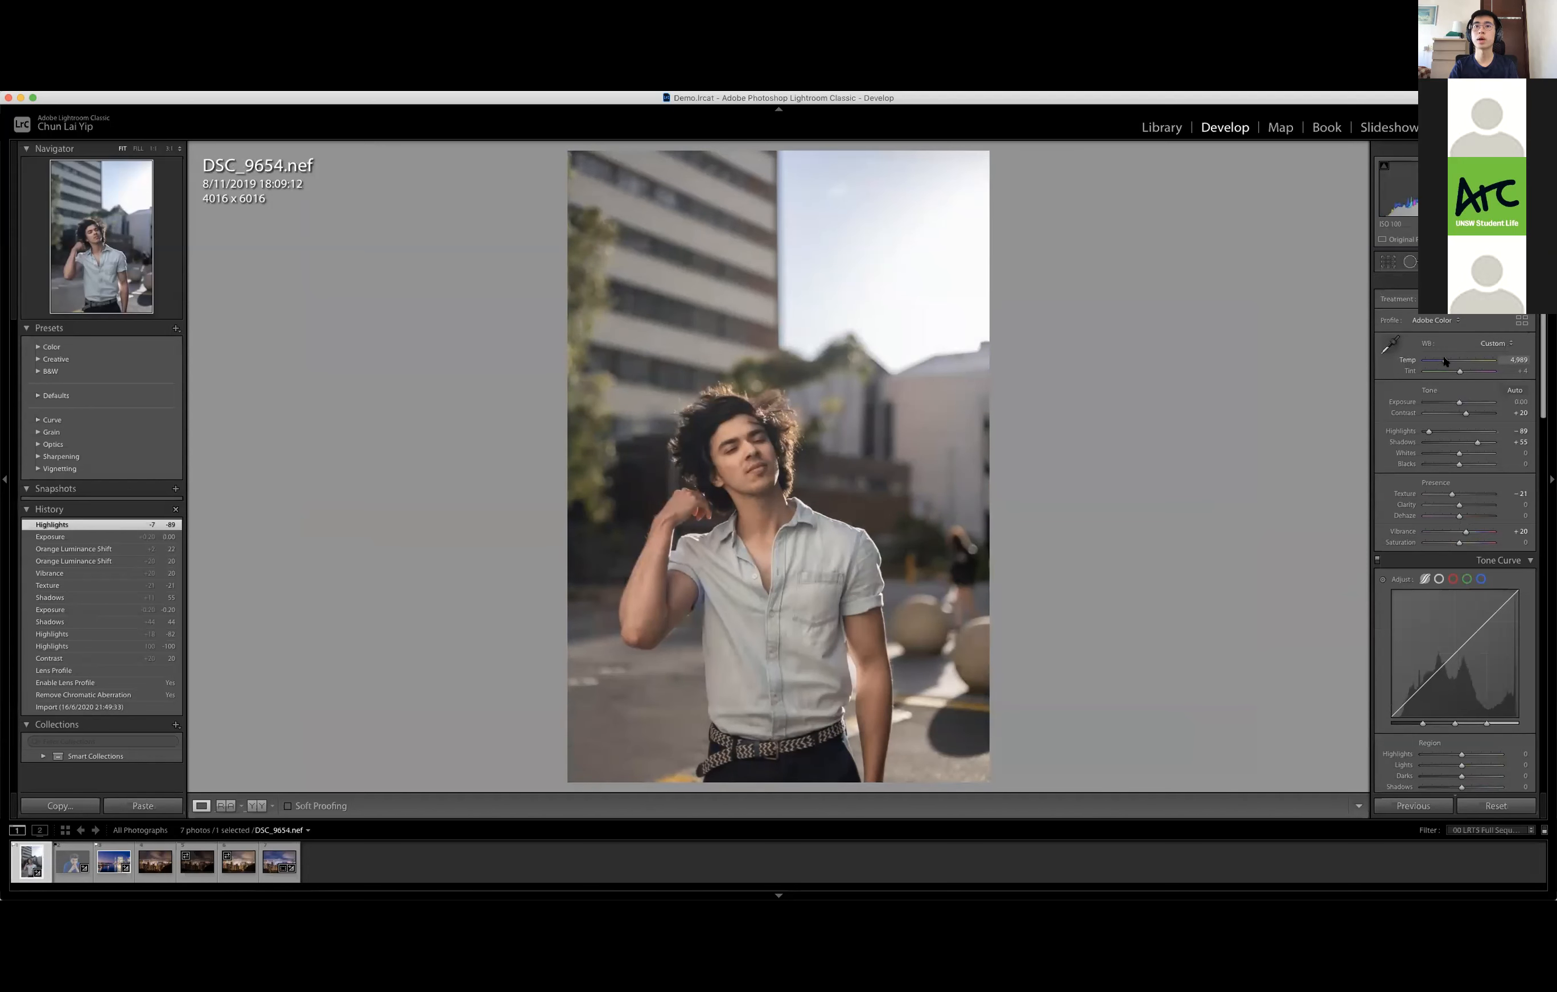
drag(1444, 361, 1446, 362)
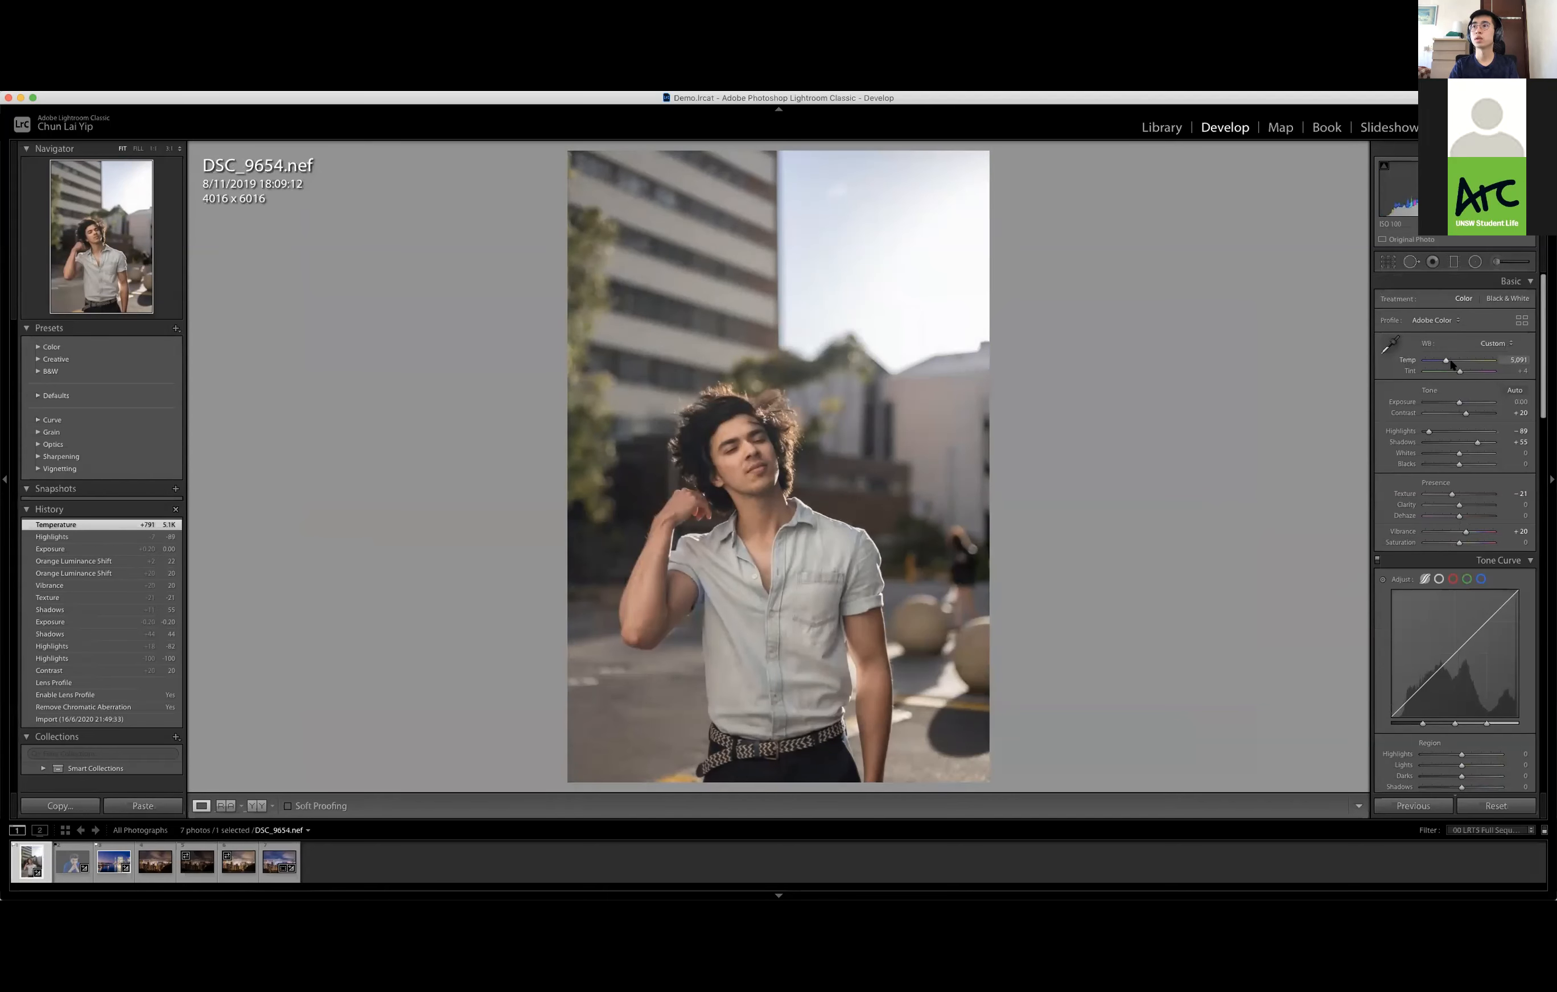
drag(1447, 364, 1446, 363)
Try cloning out the cheek blemish with a size 50 spot removal and reposition the spot
scroll(1505, 754, down, 5)
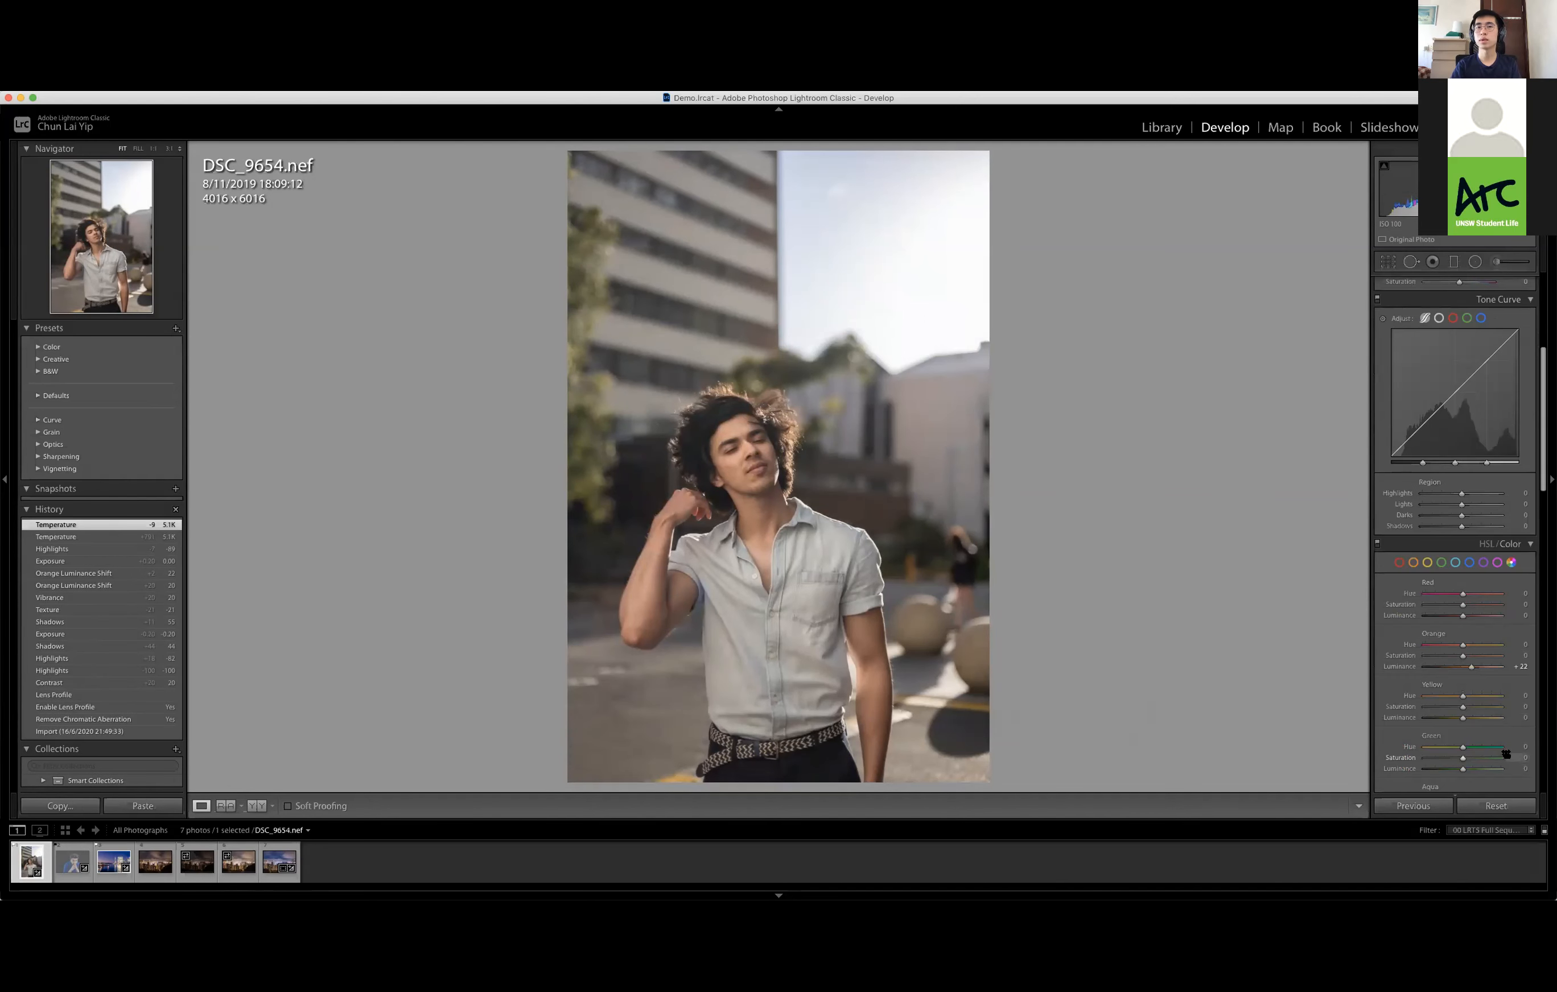
click(717, 447)
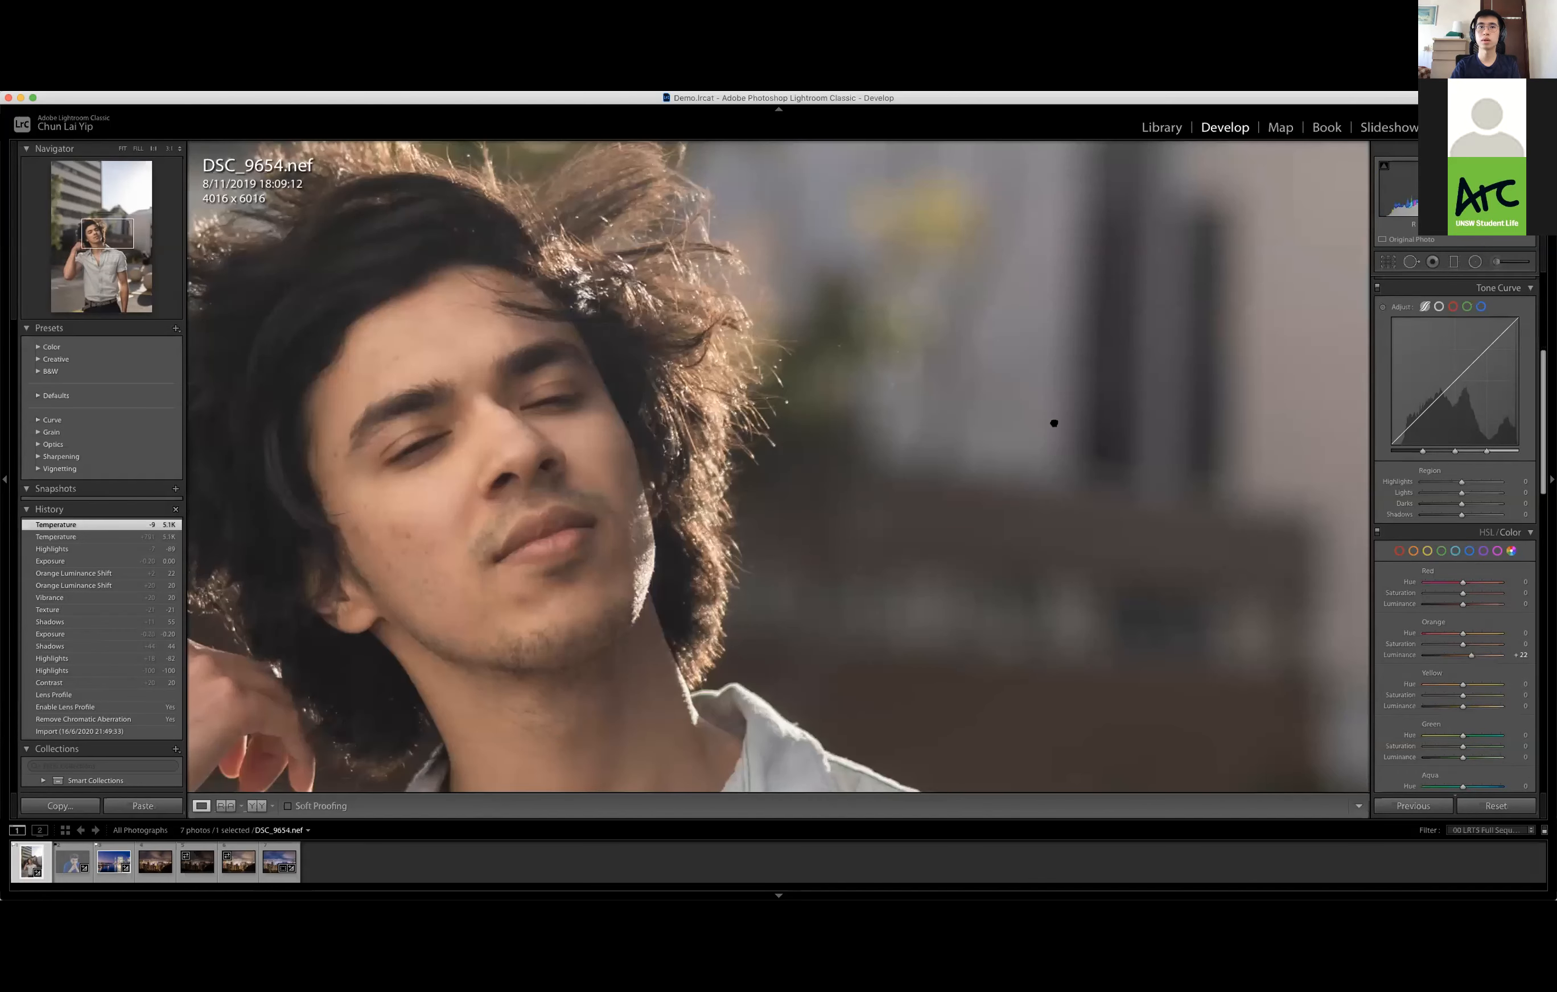
drag(672, 405, 960, 422)
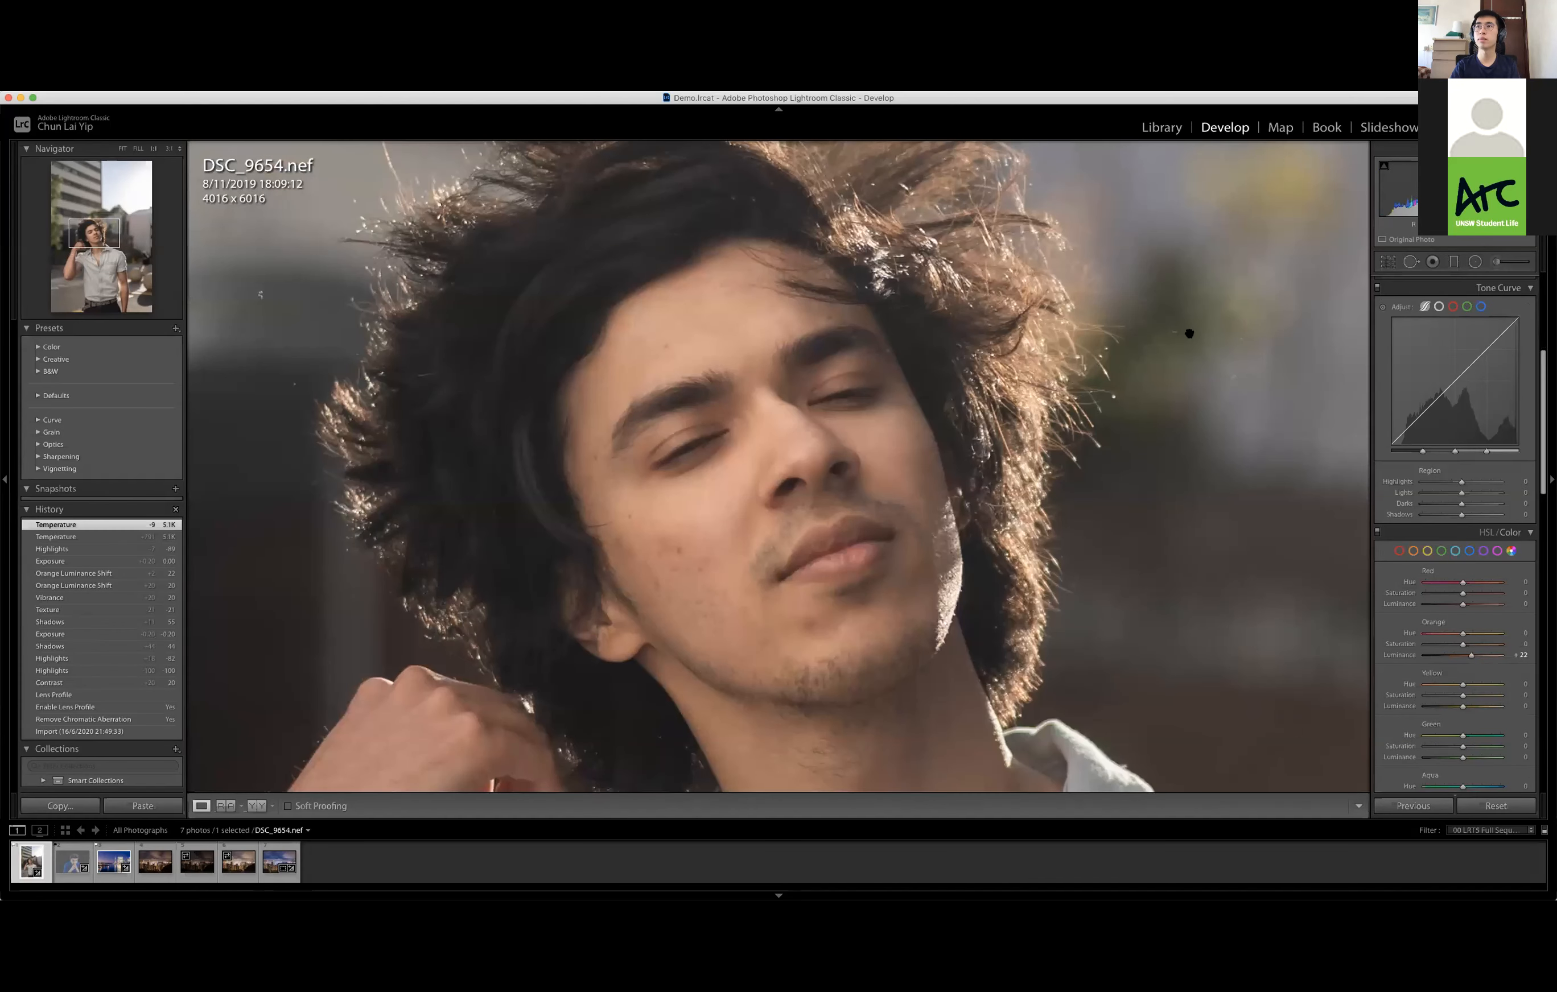
click(1411, 262)
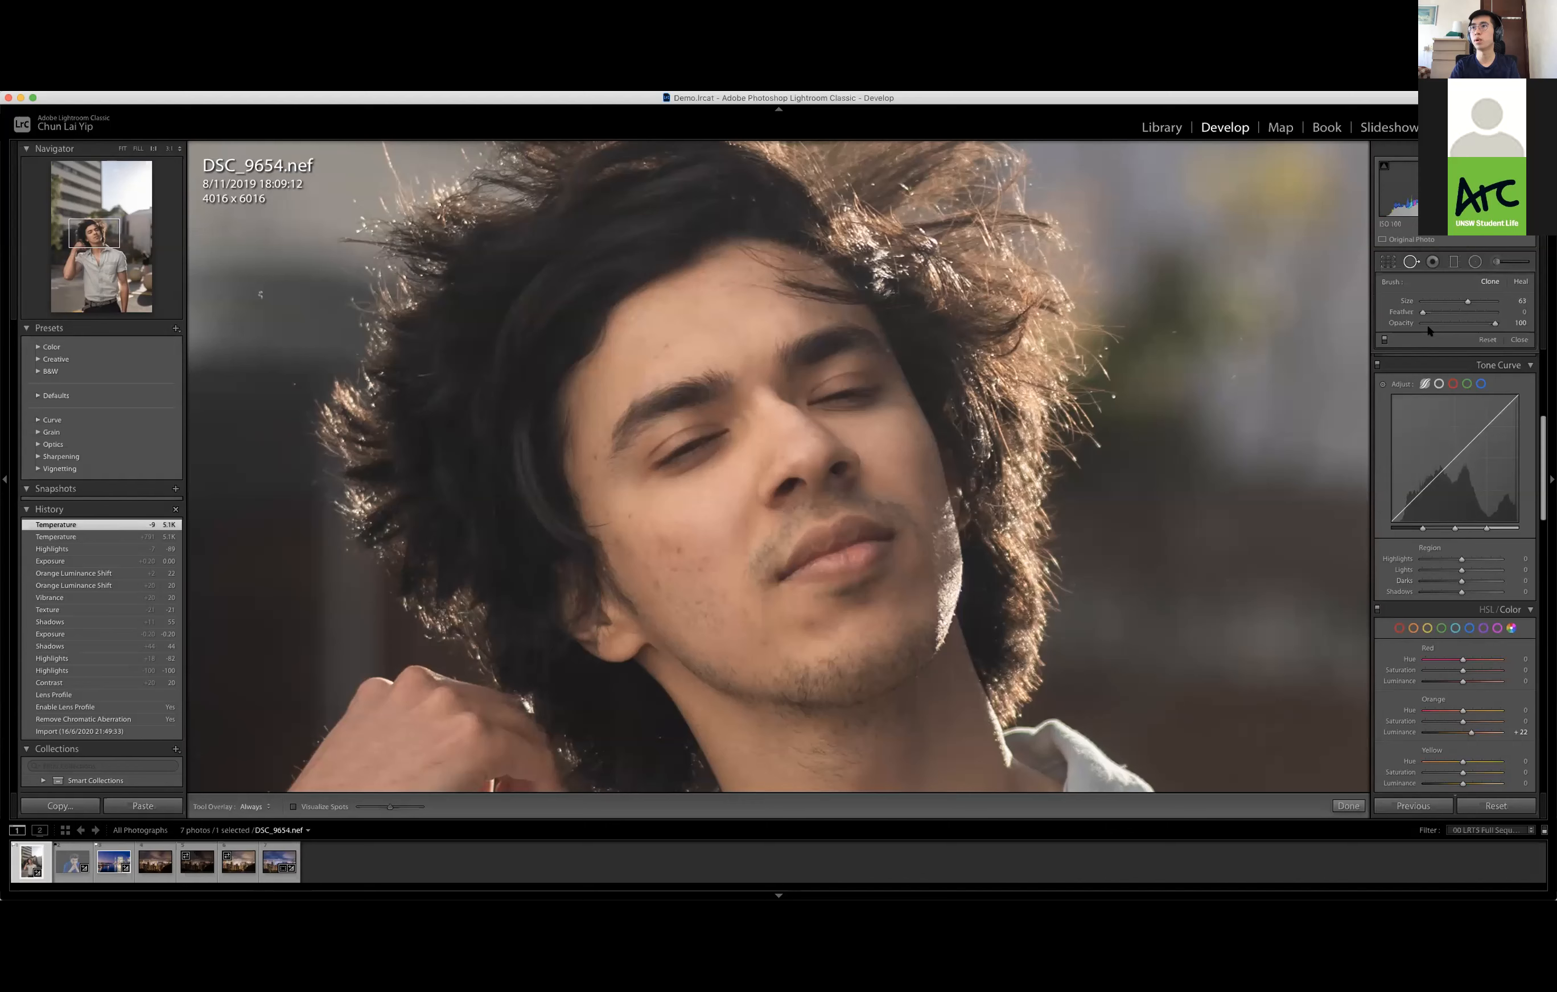
scroll(687, 566, up, 2)
scroll(687, 566, down, 8)
click(672, 556)
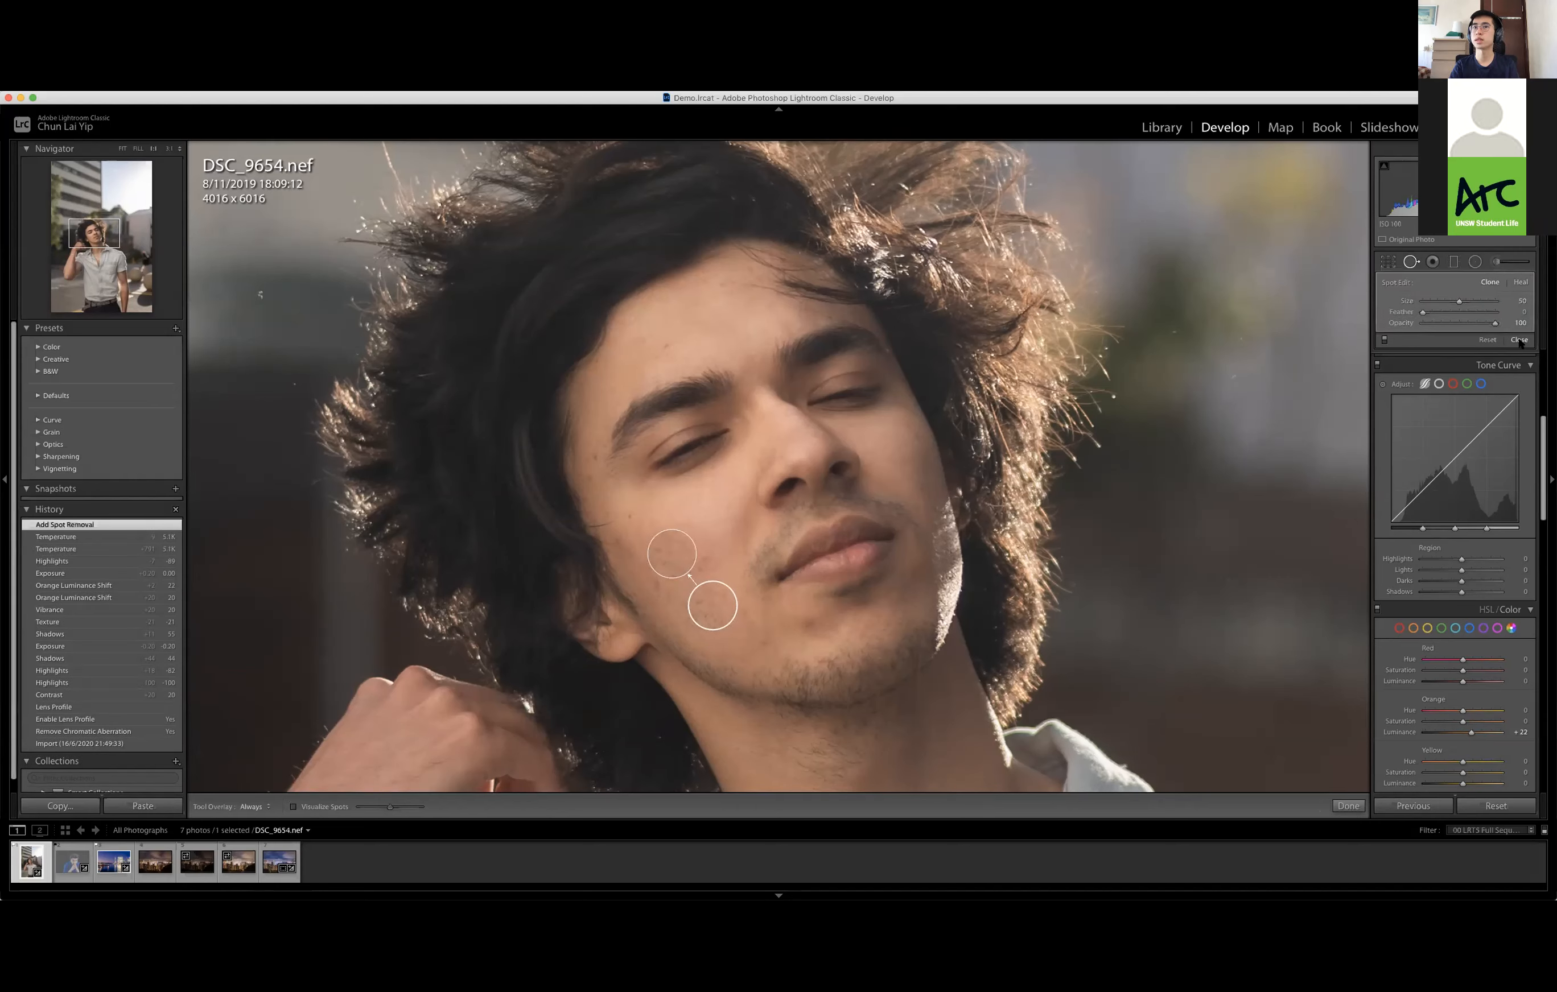
click(1518, 339)
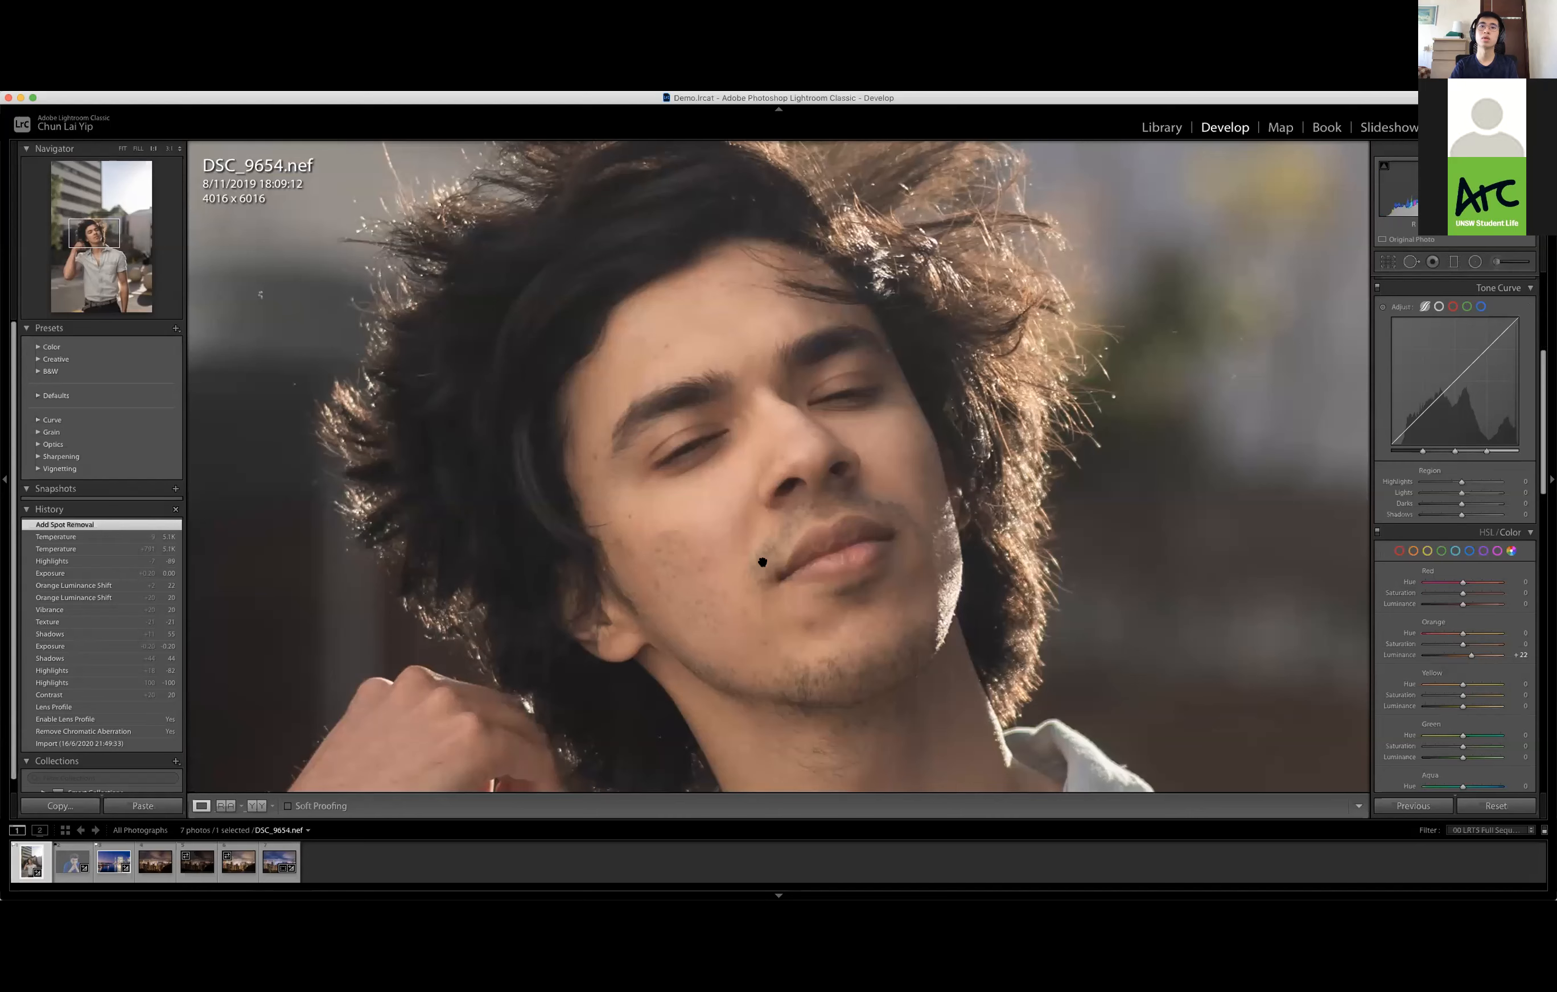
click(1409, 262)
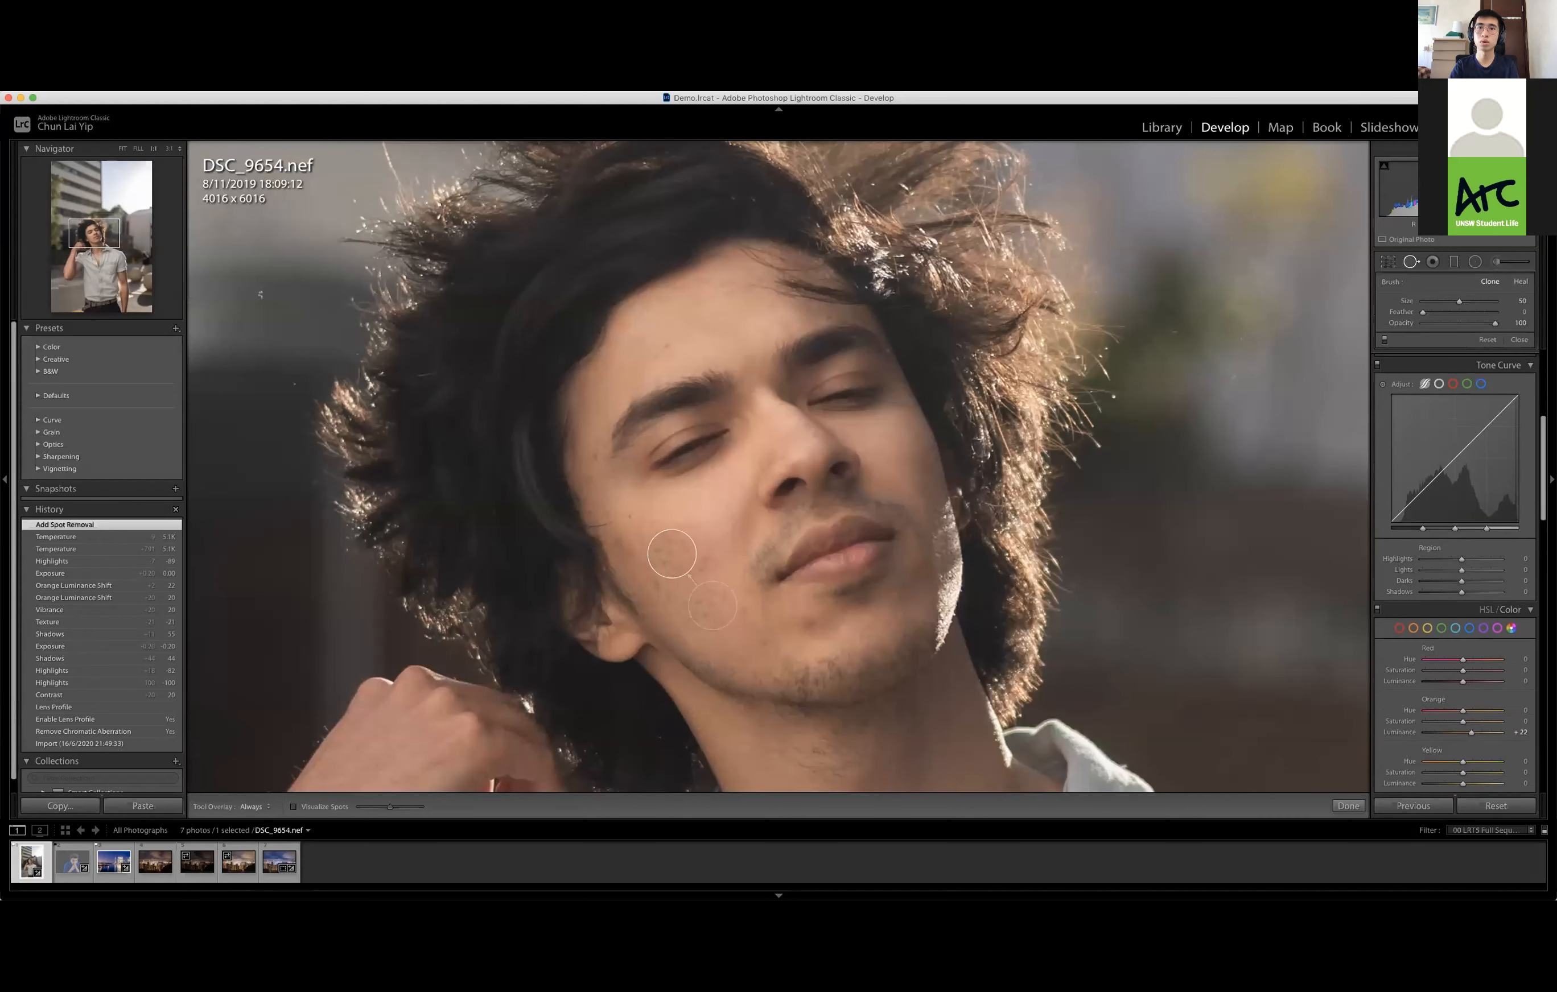
drag(726, 617, 724, 611)
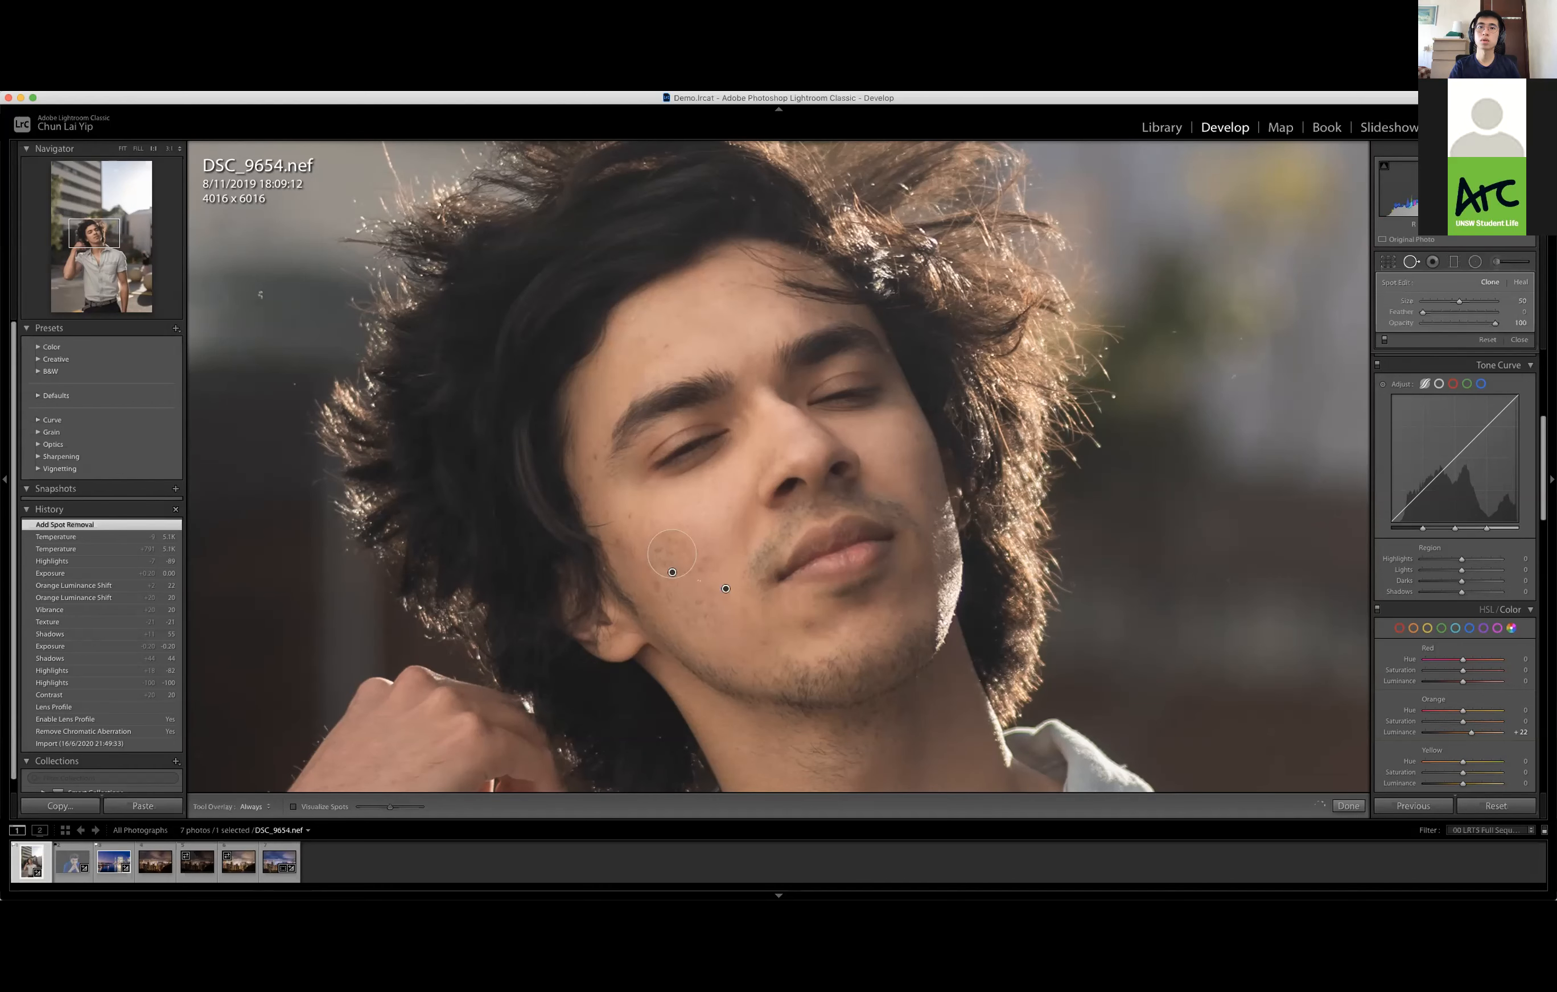
Undo the cheek spot removal and the temperature changes, and leave the spot removal tool
key(super+z)
key(super+z)
key(super+z)
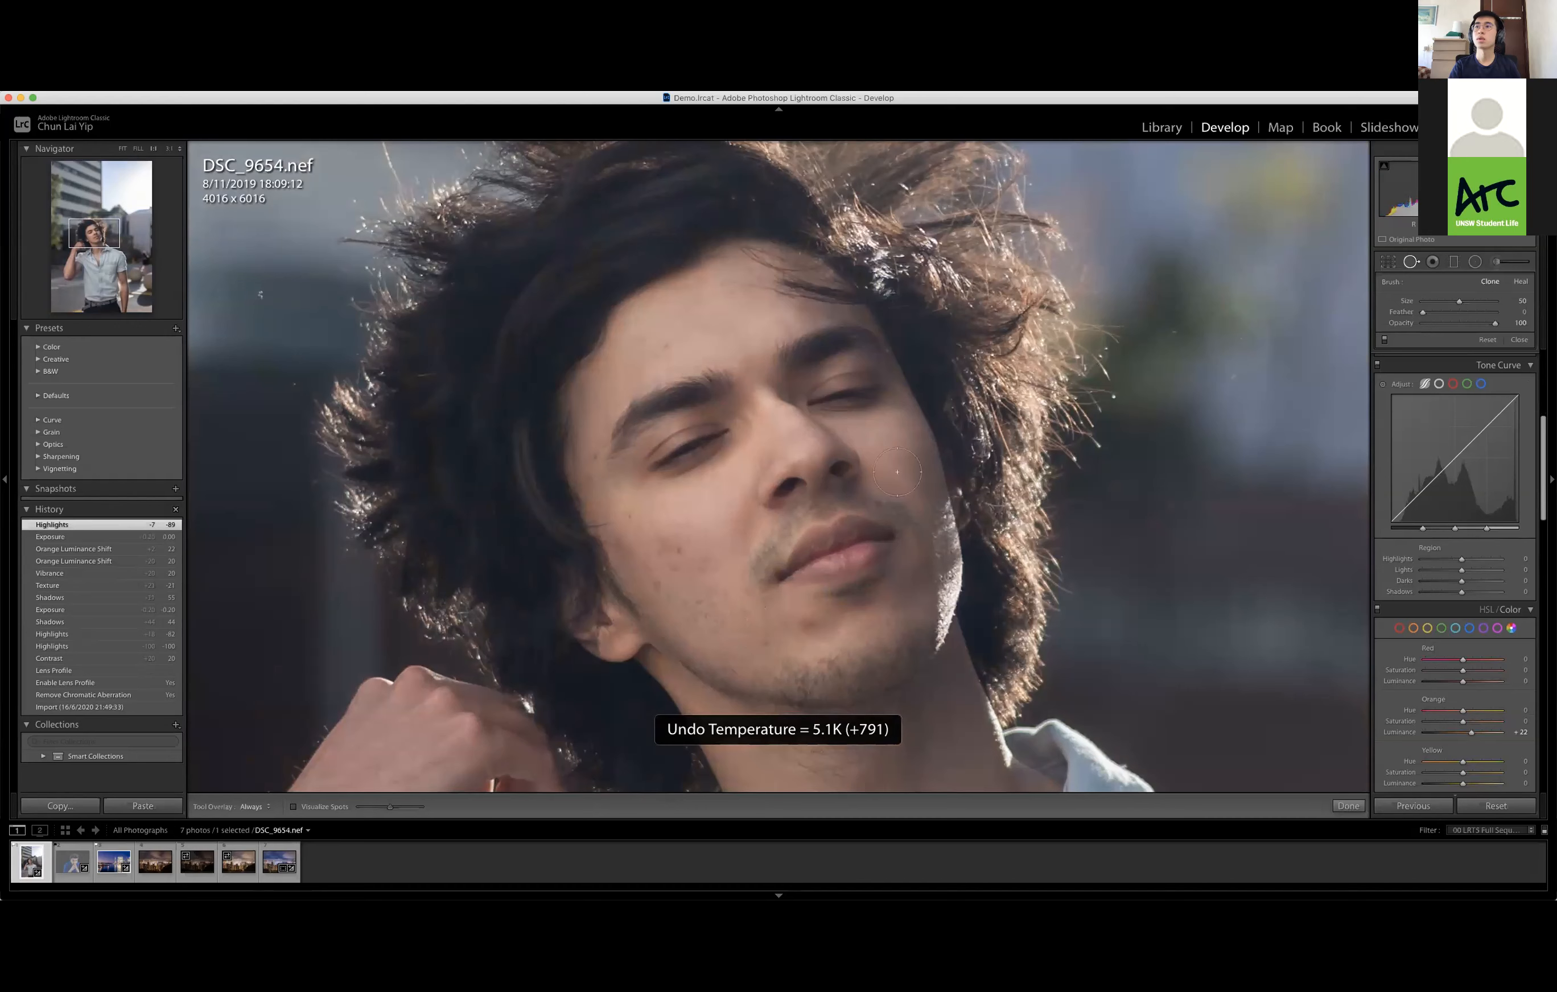
click(1519, 339)
Warm the portrait's white balance to a temperature of 5,151
scroll(1473, 451, up, 5)
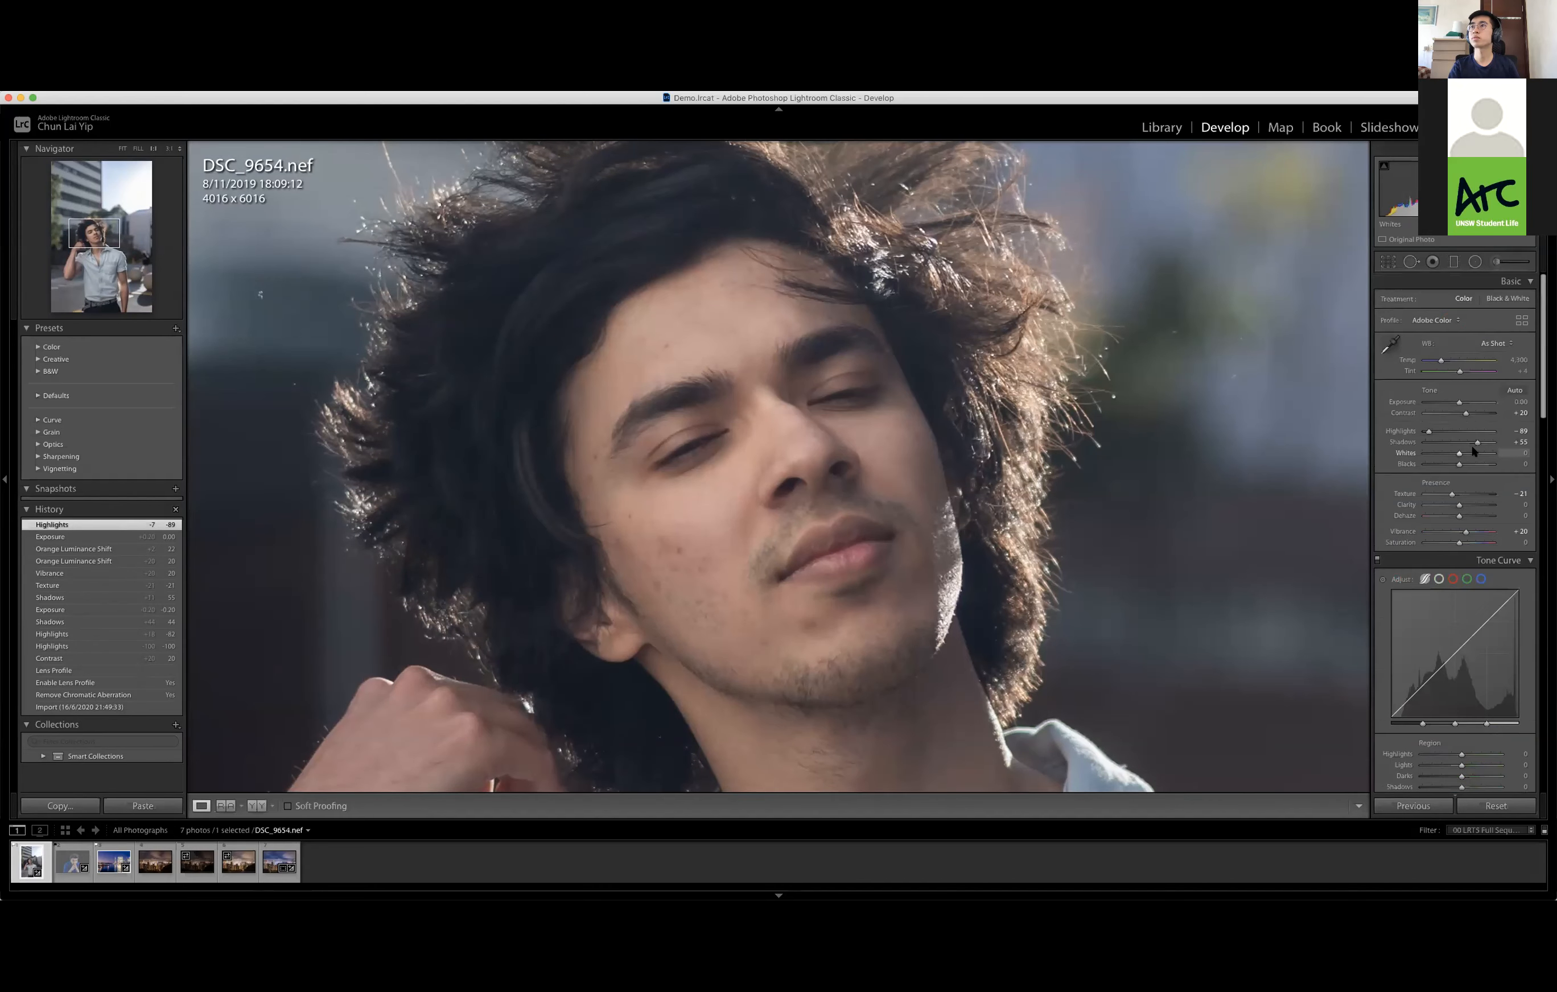
drag(1440, 361, 1449, 361)
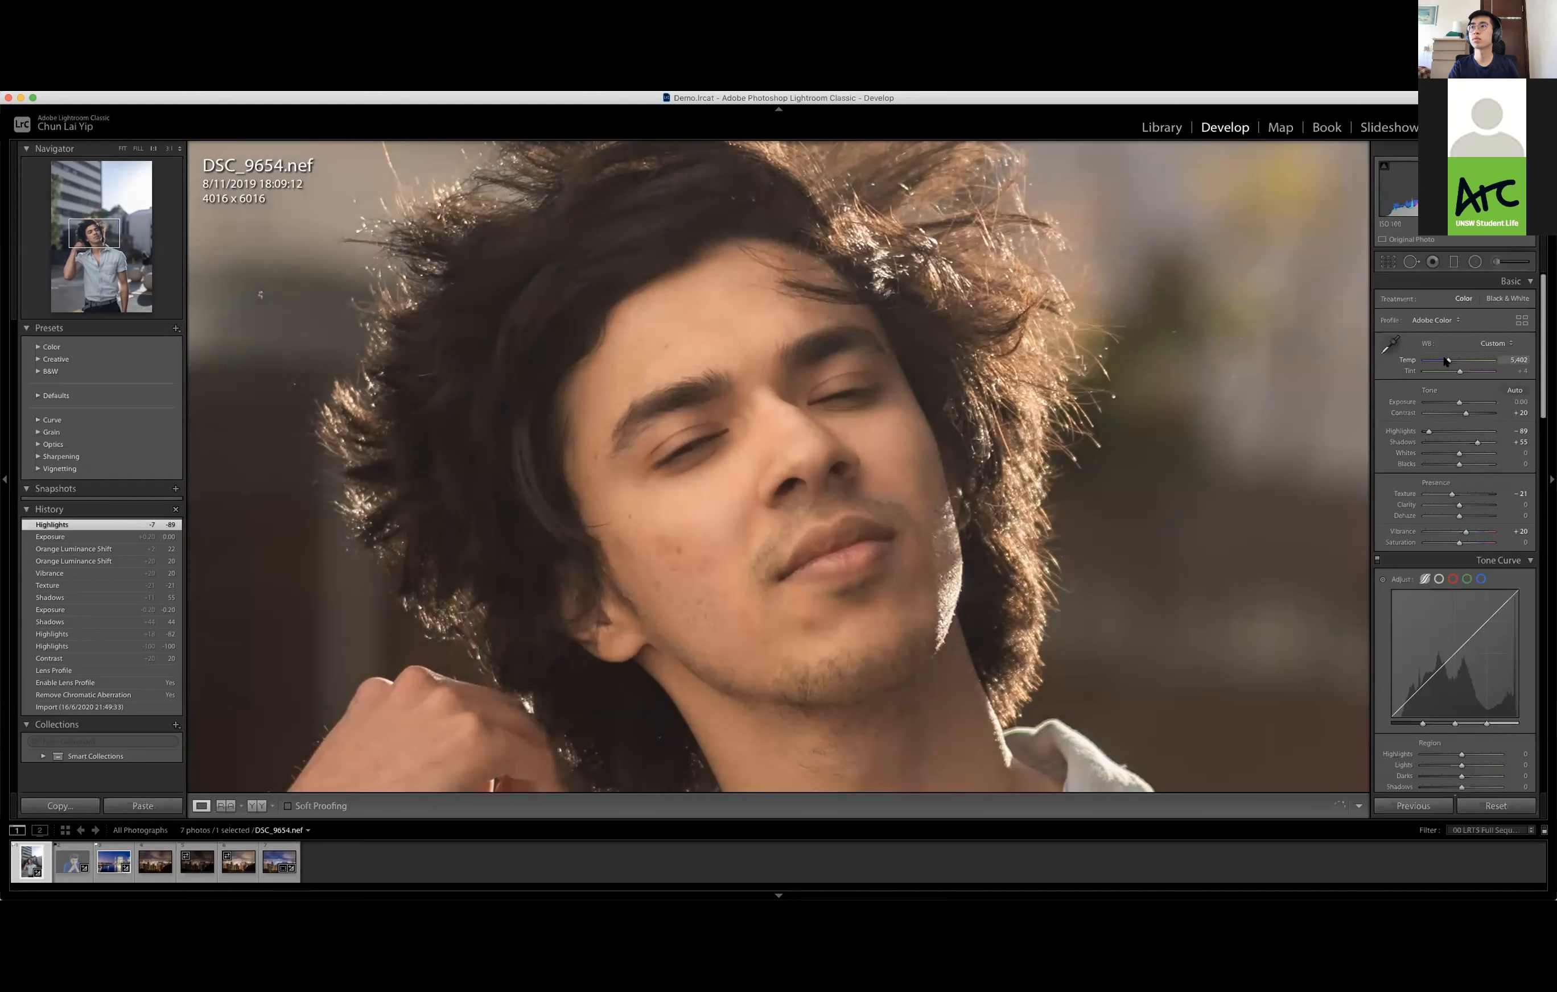
drag(1445, 360, 1443, 360)
Clone out the cheek blemish with a size 25 spot removal and return to the full photo
click(1411, 261)
scroll(690, 536, up, 1)
scroll(673, 552, down, 5)
click(674, 550)
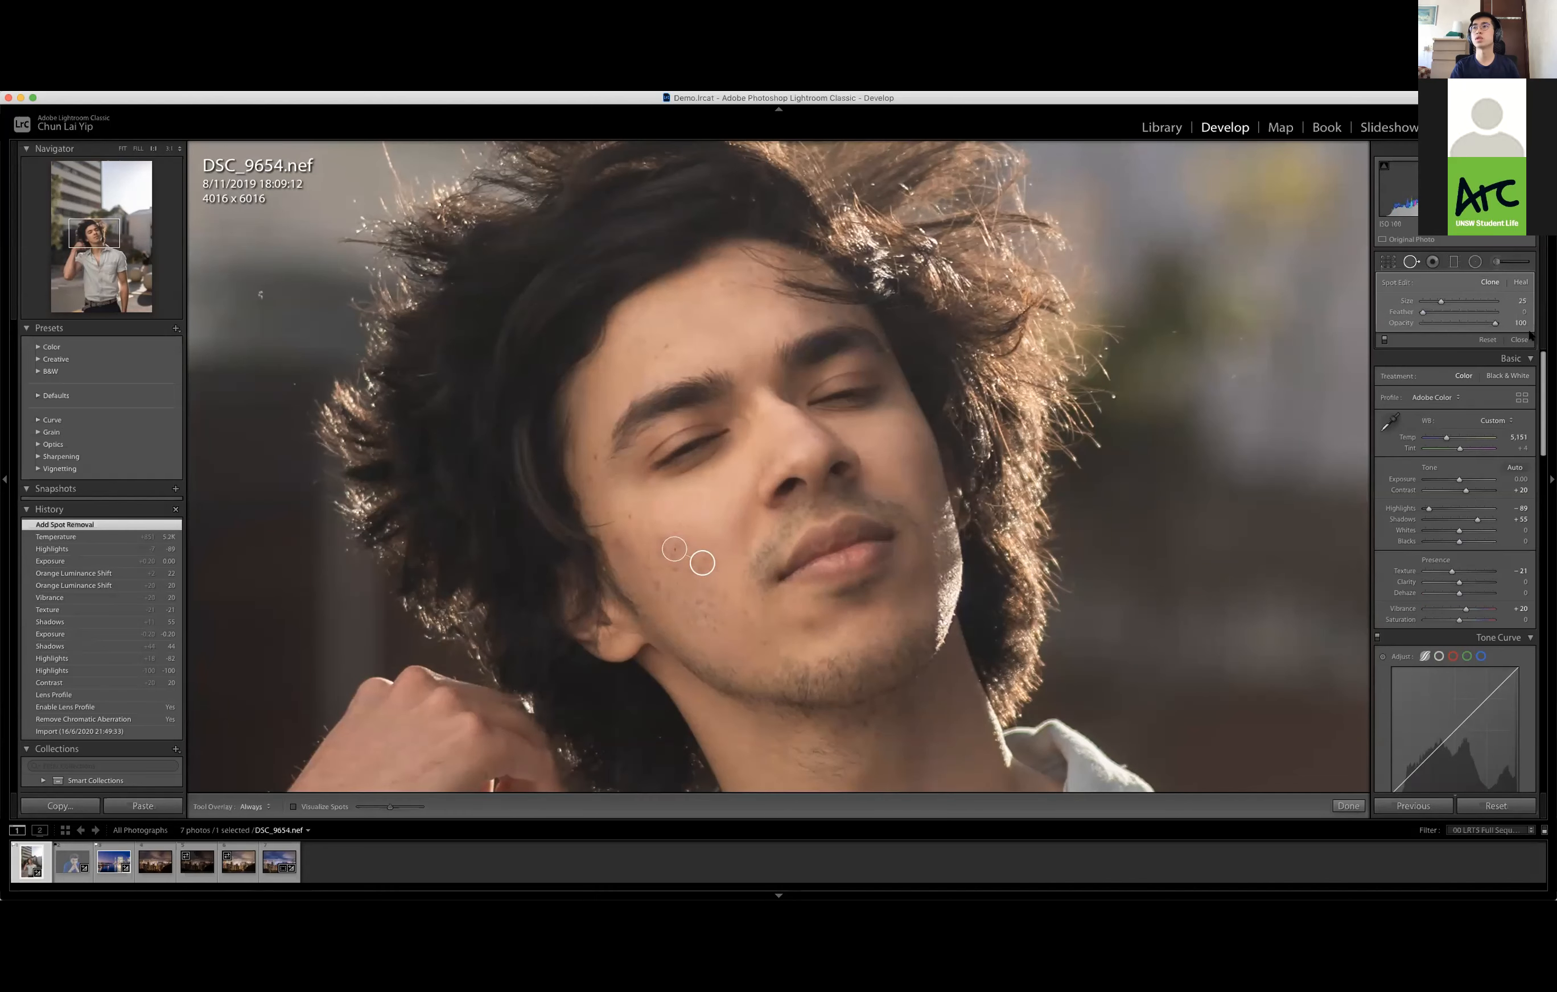
click(1524, 338)
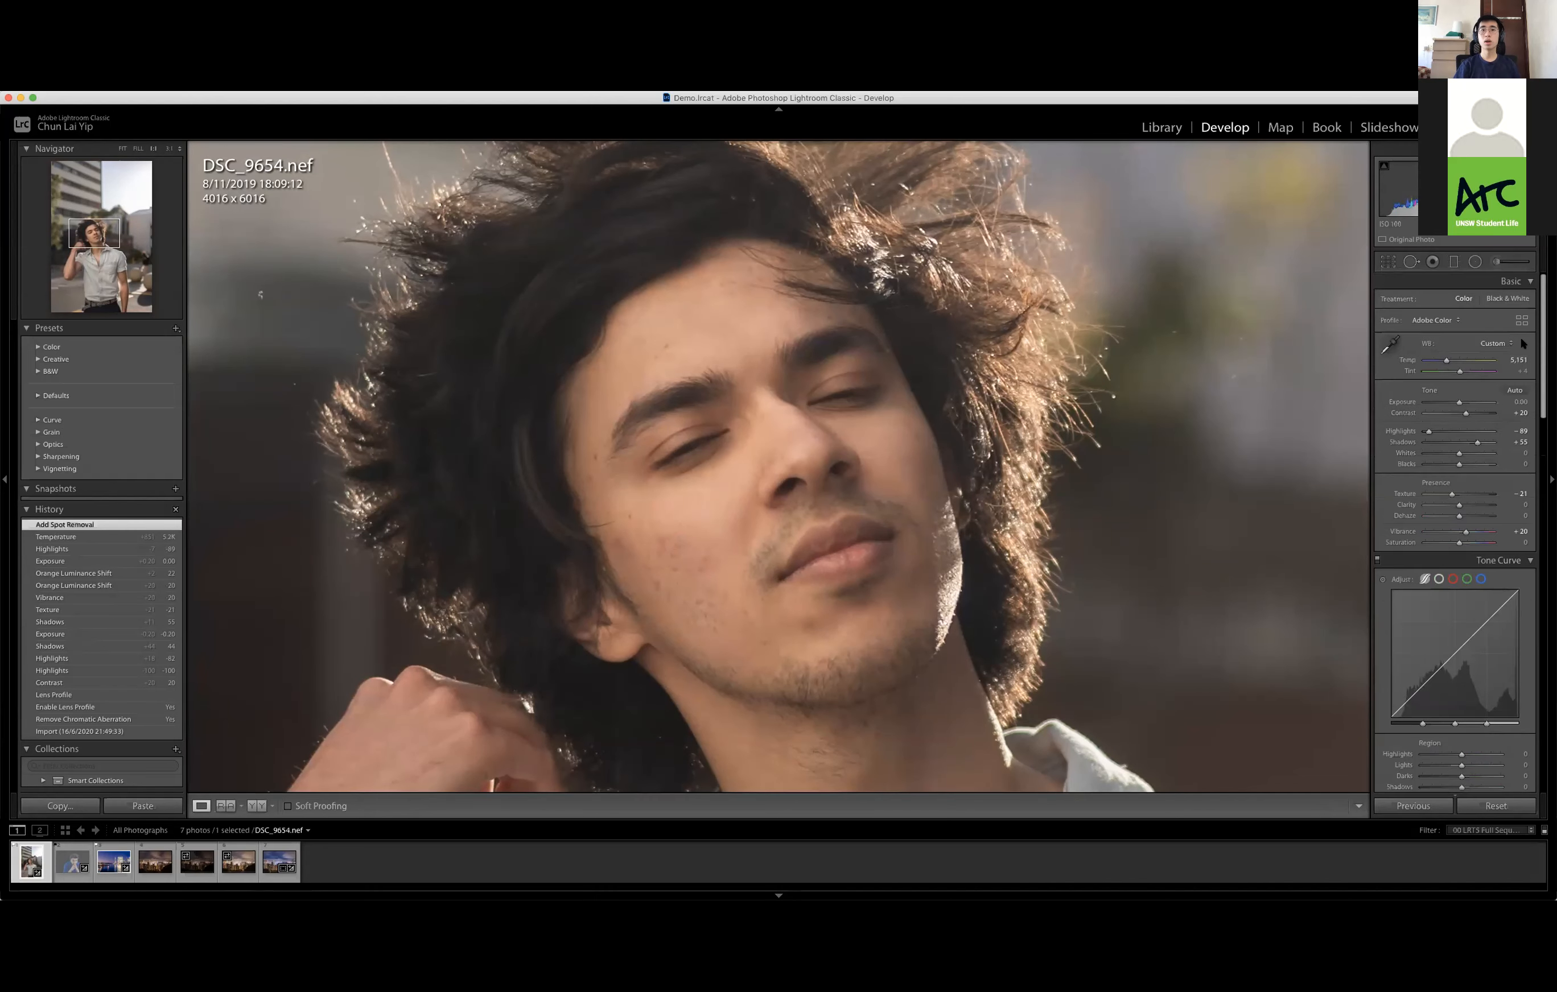
key(z)
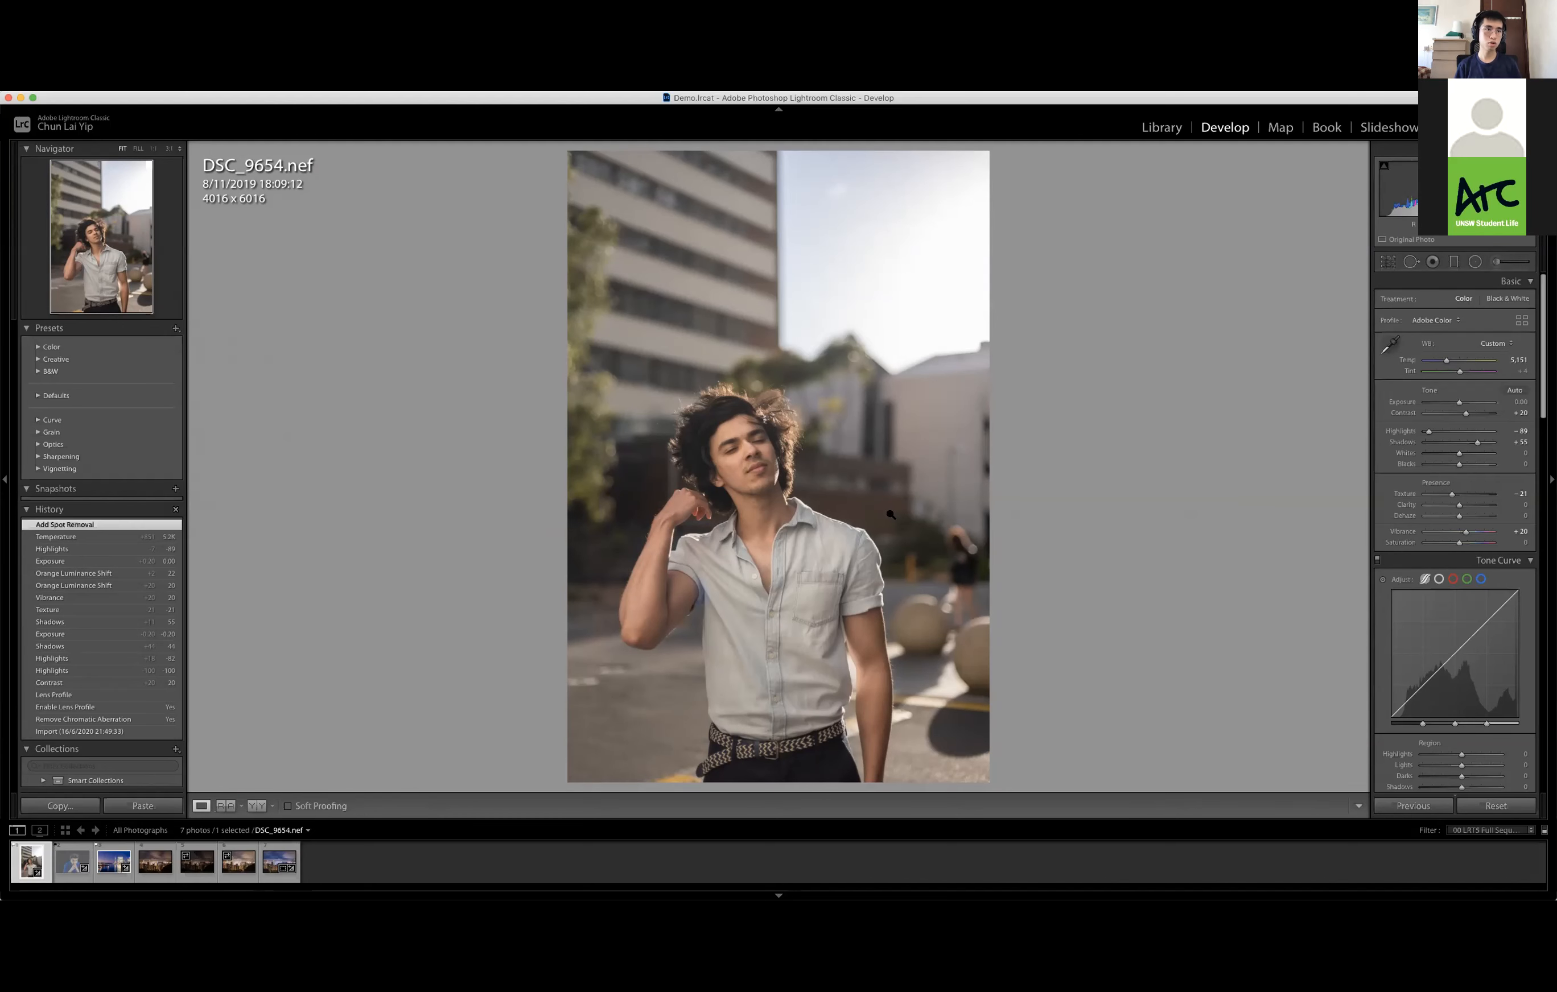
Flag DSC_9654.nef as a pick and reject IMG_7519.CR2
key(p)
key(Right)
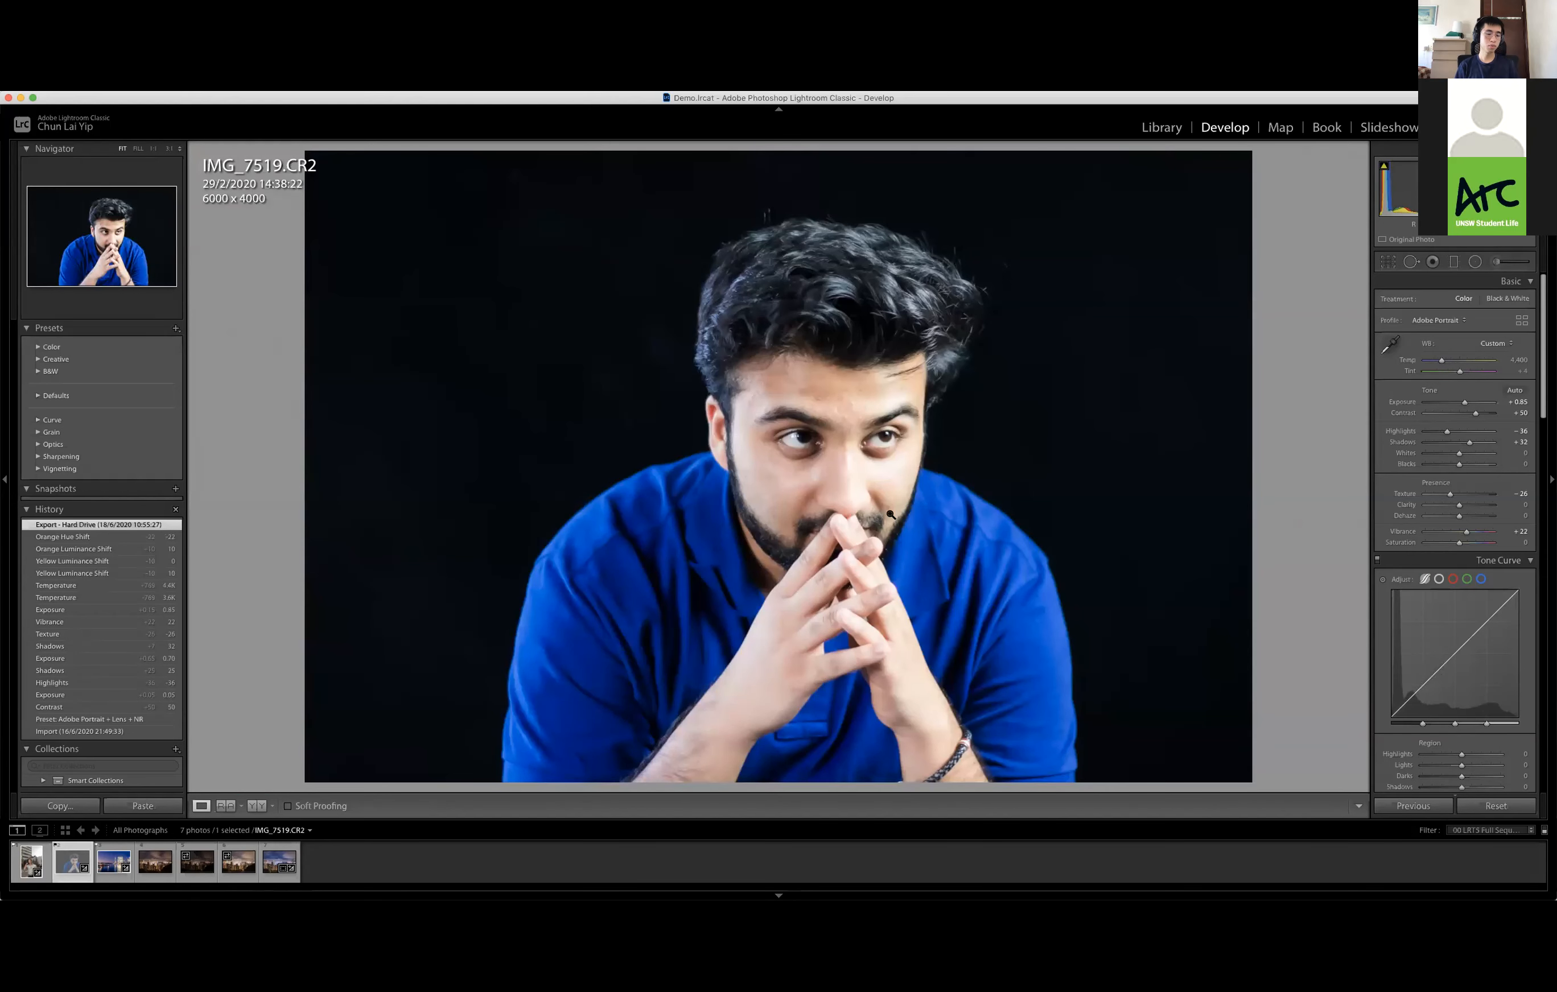
key(x)
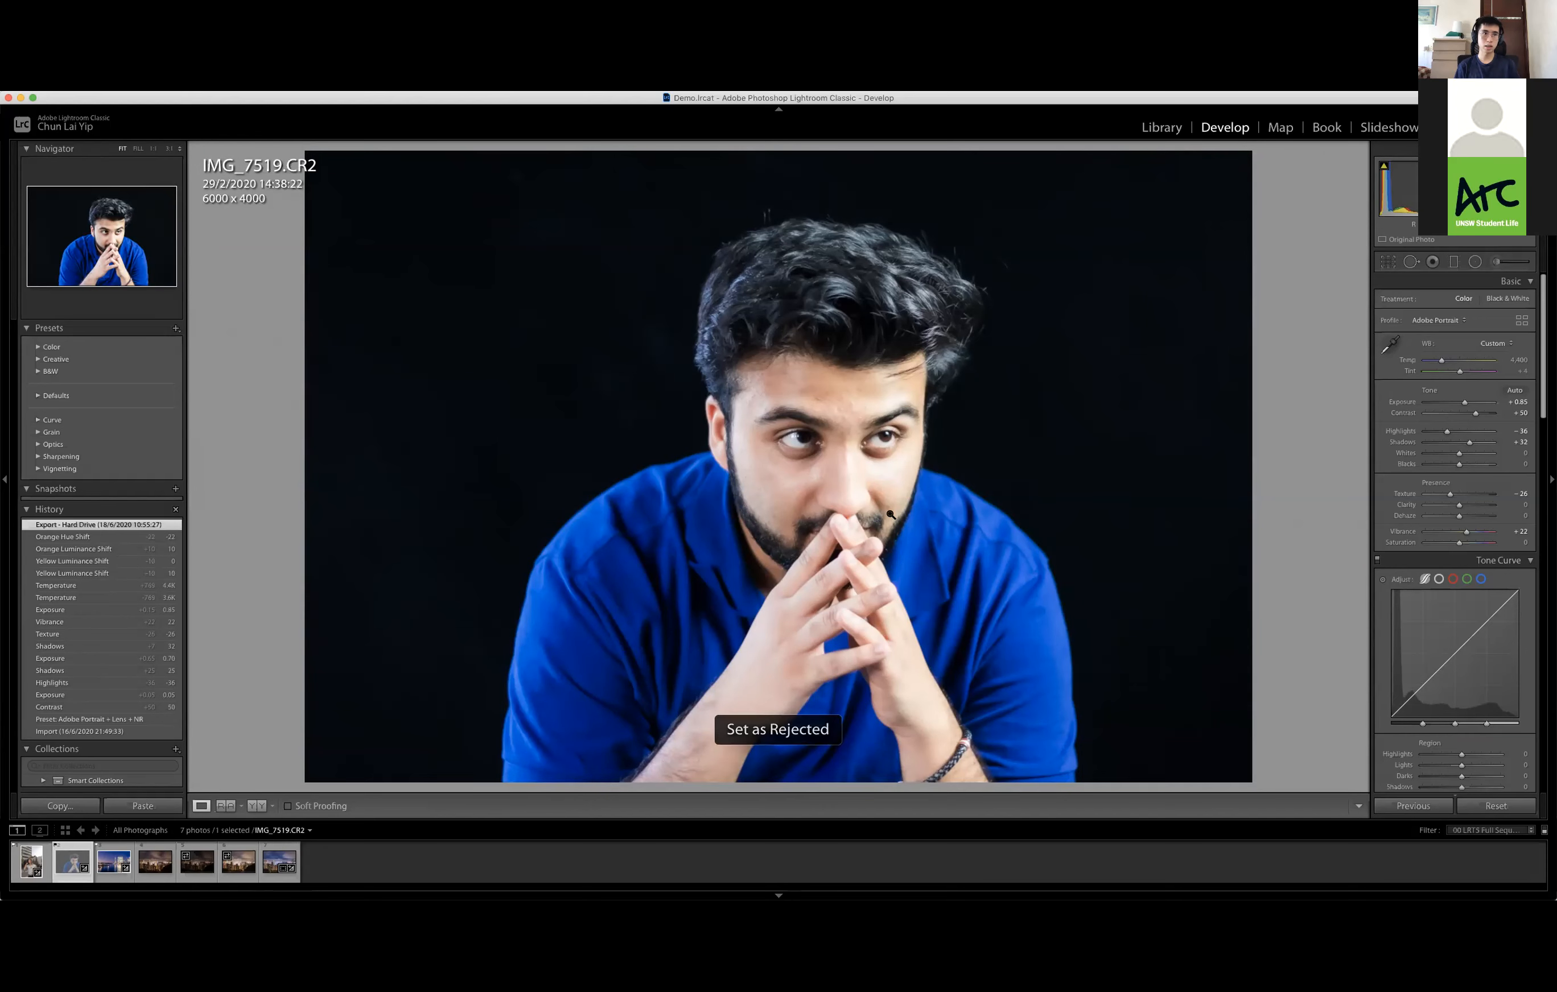
Flag IMG_8332.CR2 as a pick and reject the two night skyline exposures that follow it
key(Right)
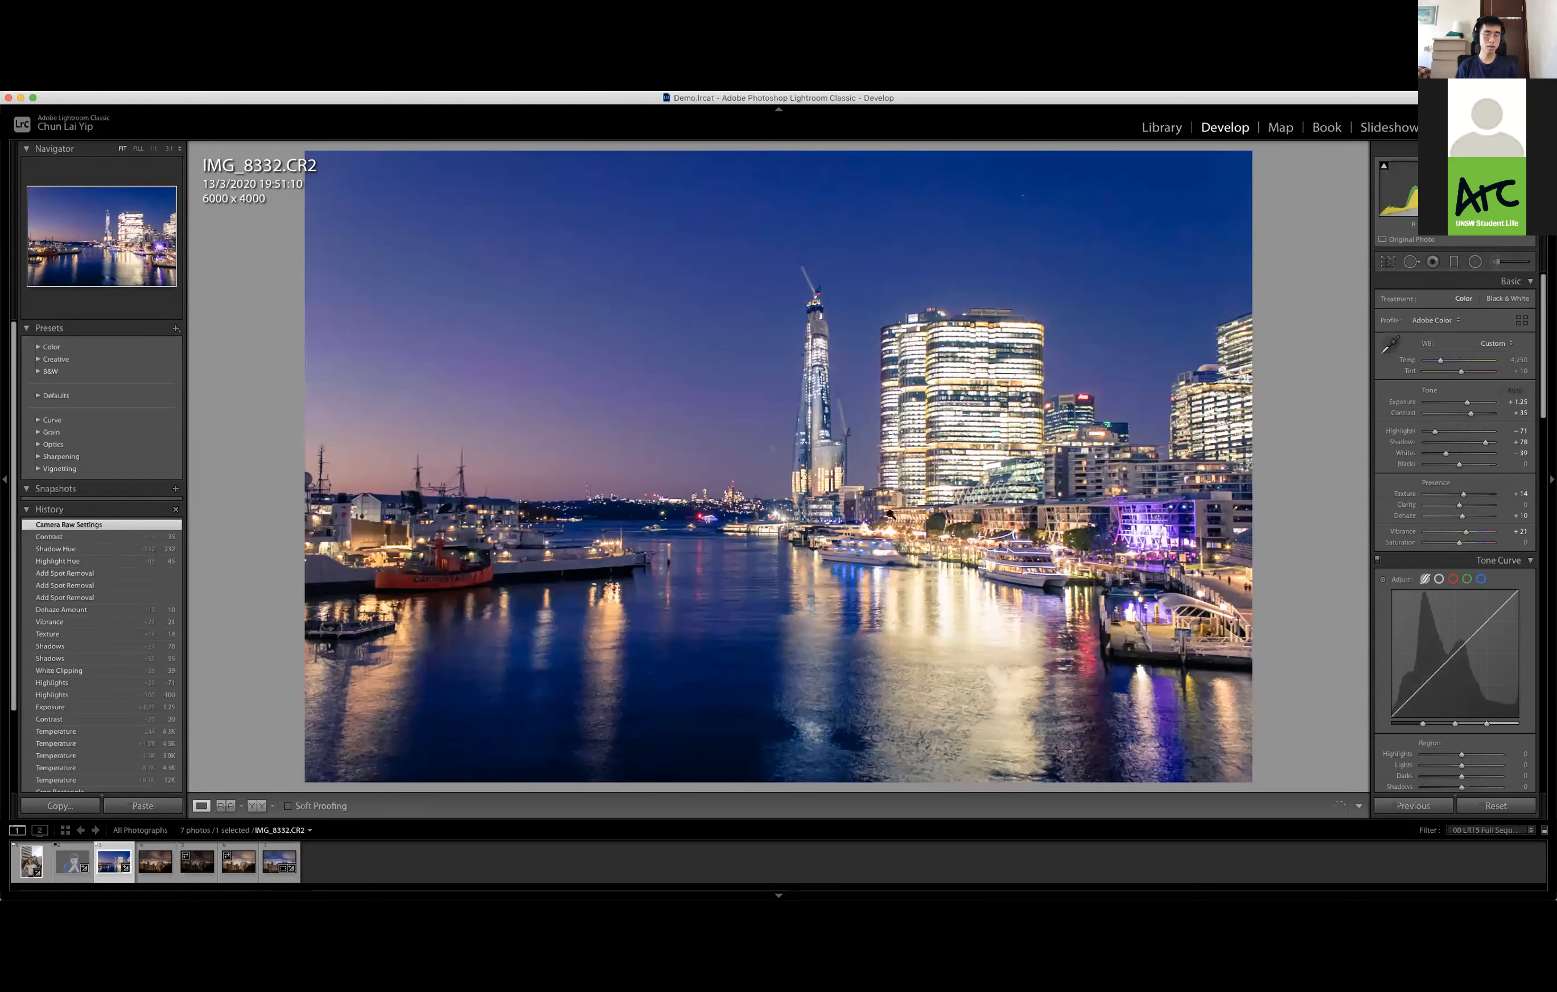
key(p)
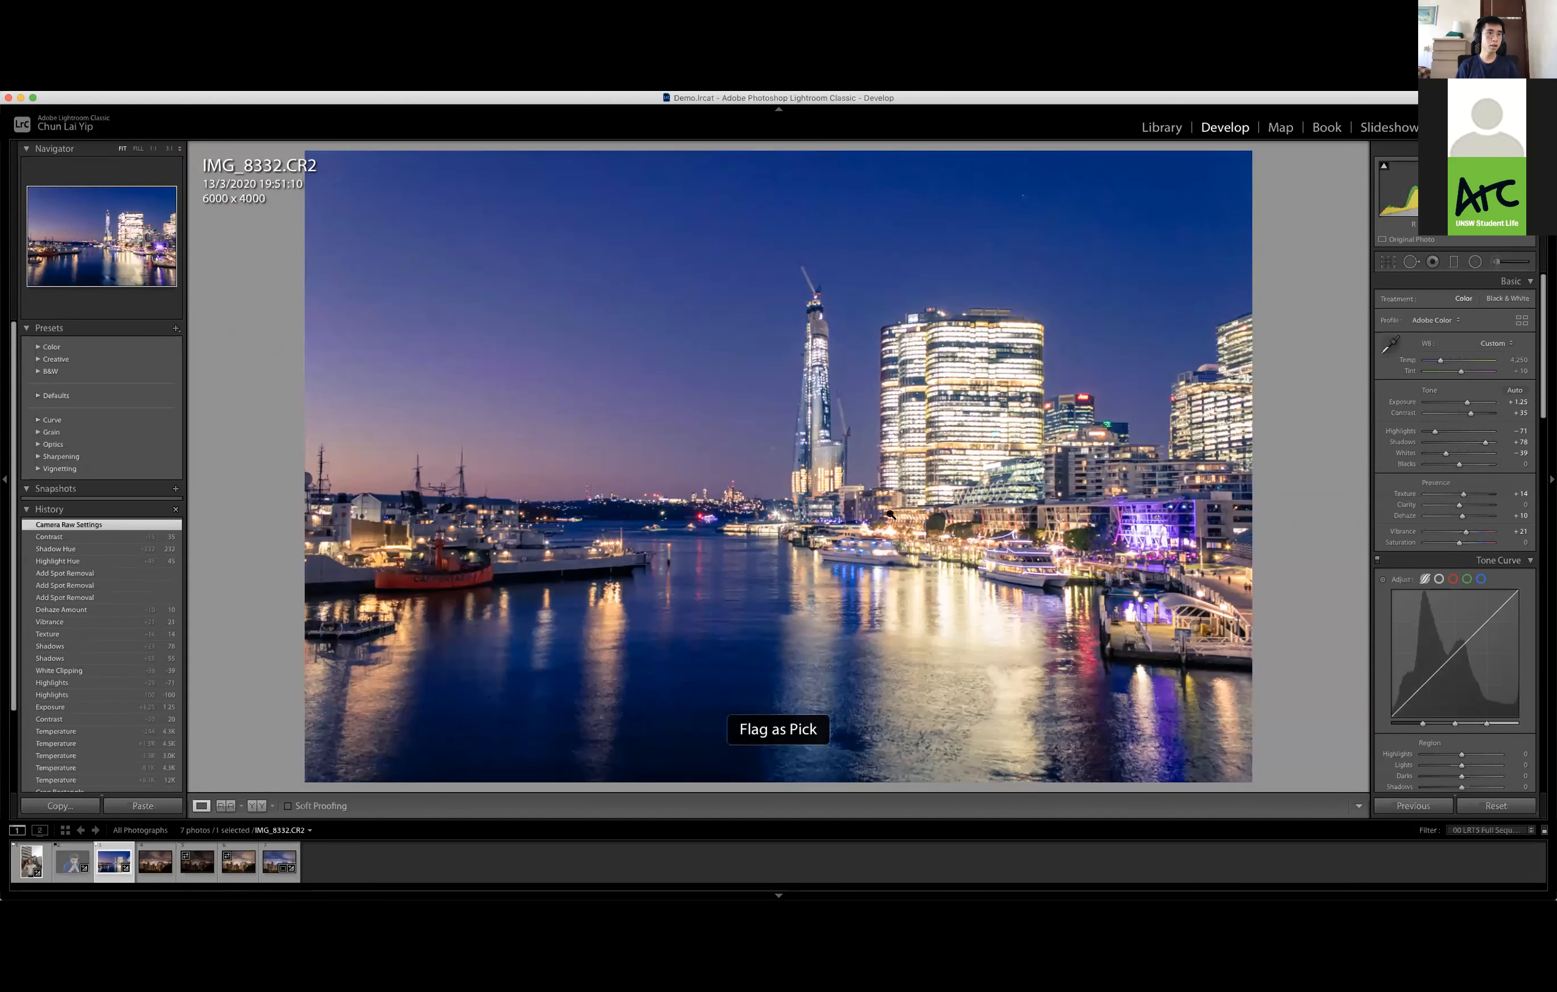
key(Right)
key(x)
key(Right)
key(x)
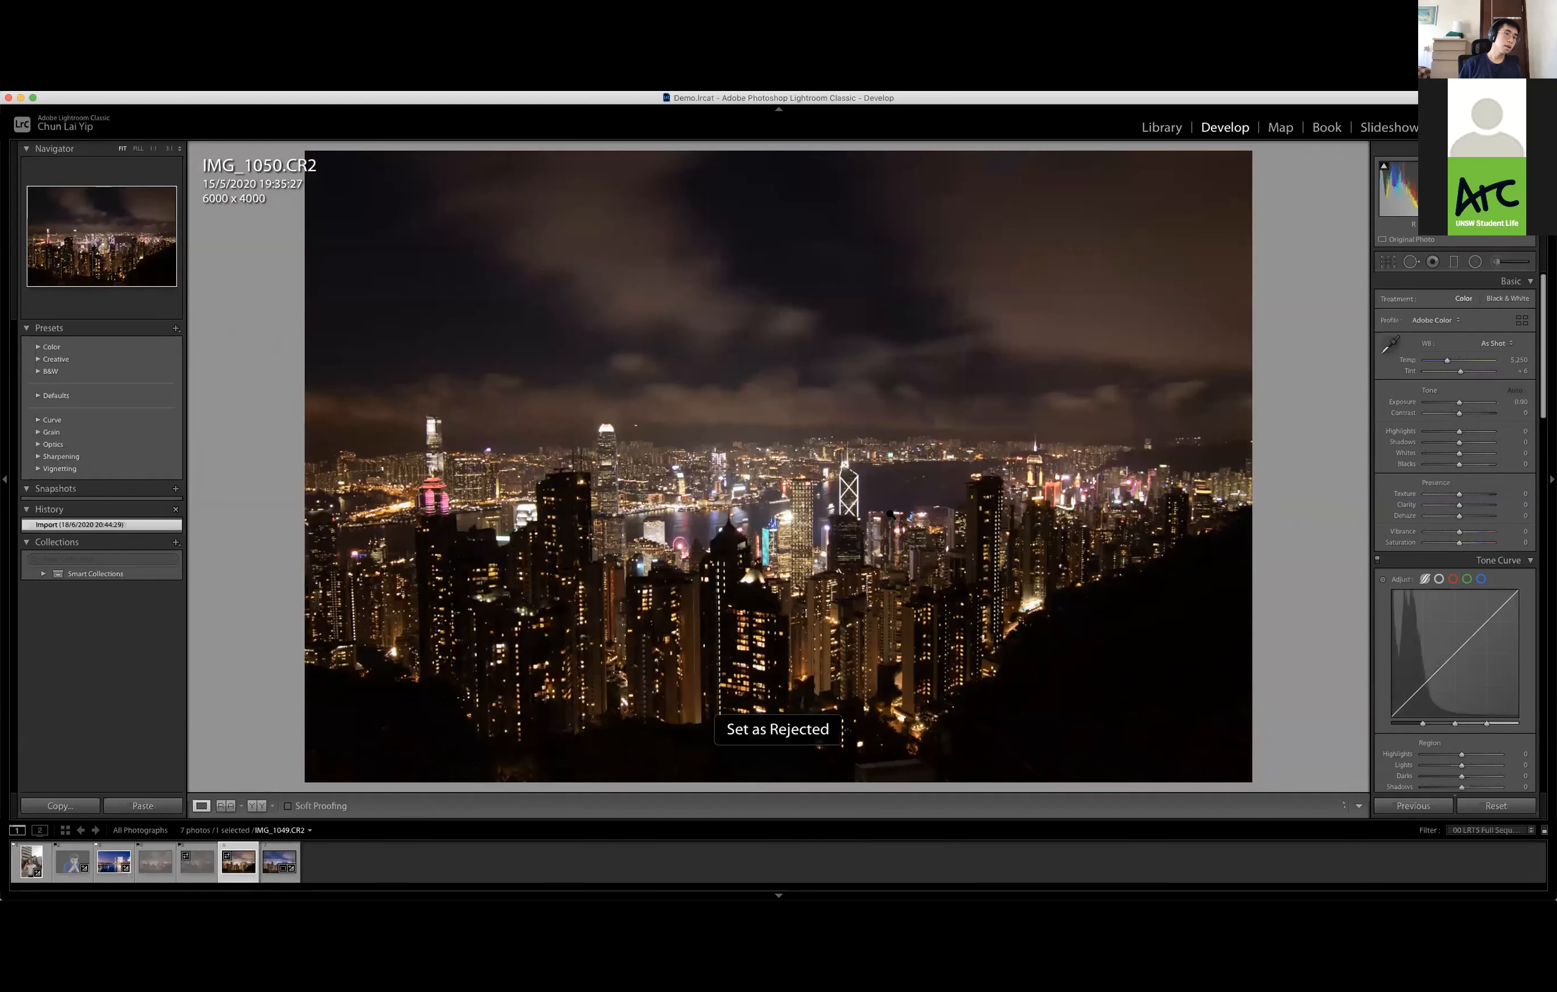
Reject IMG_1049.CR2, the remaining source exposure, and flag IMG_1049-HDR.dng as a pick
key(Right)
key(x)
key(Right)
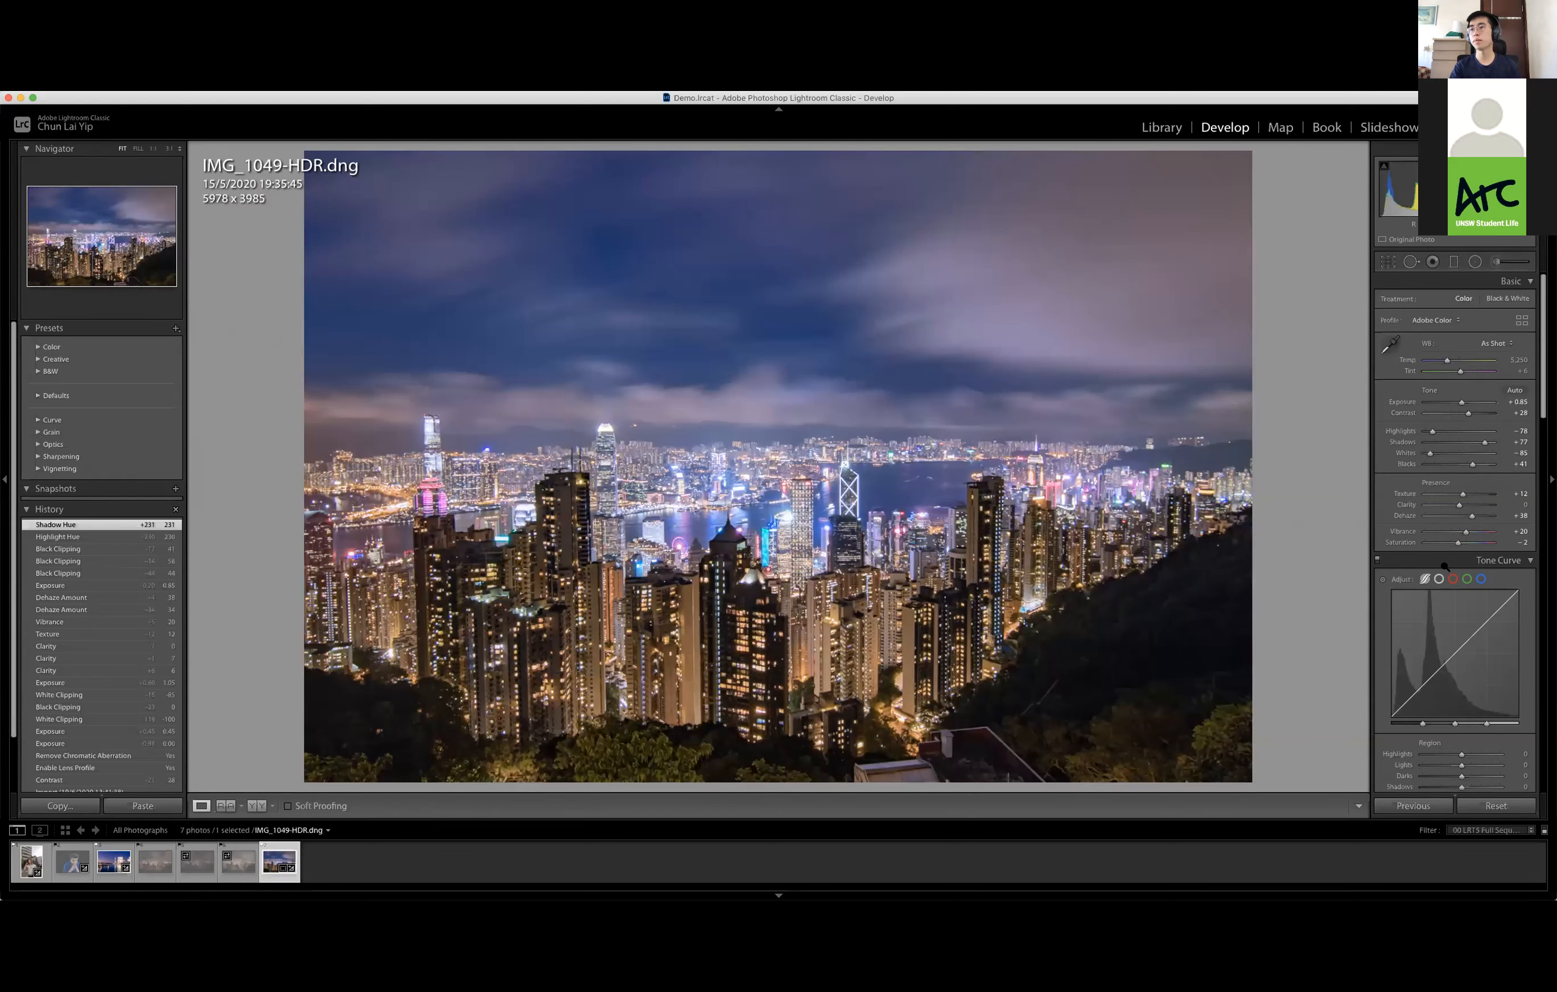
Filter the filmstrip with the Flagged preset and select all the photos left in it
click(1483, 830)
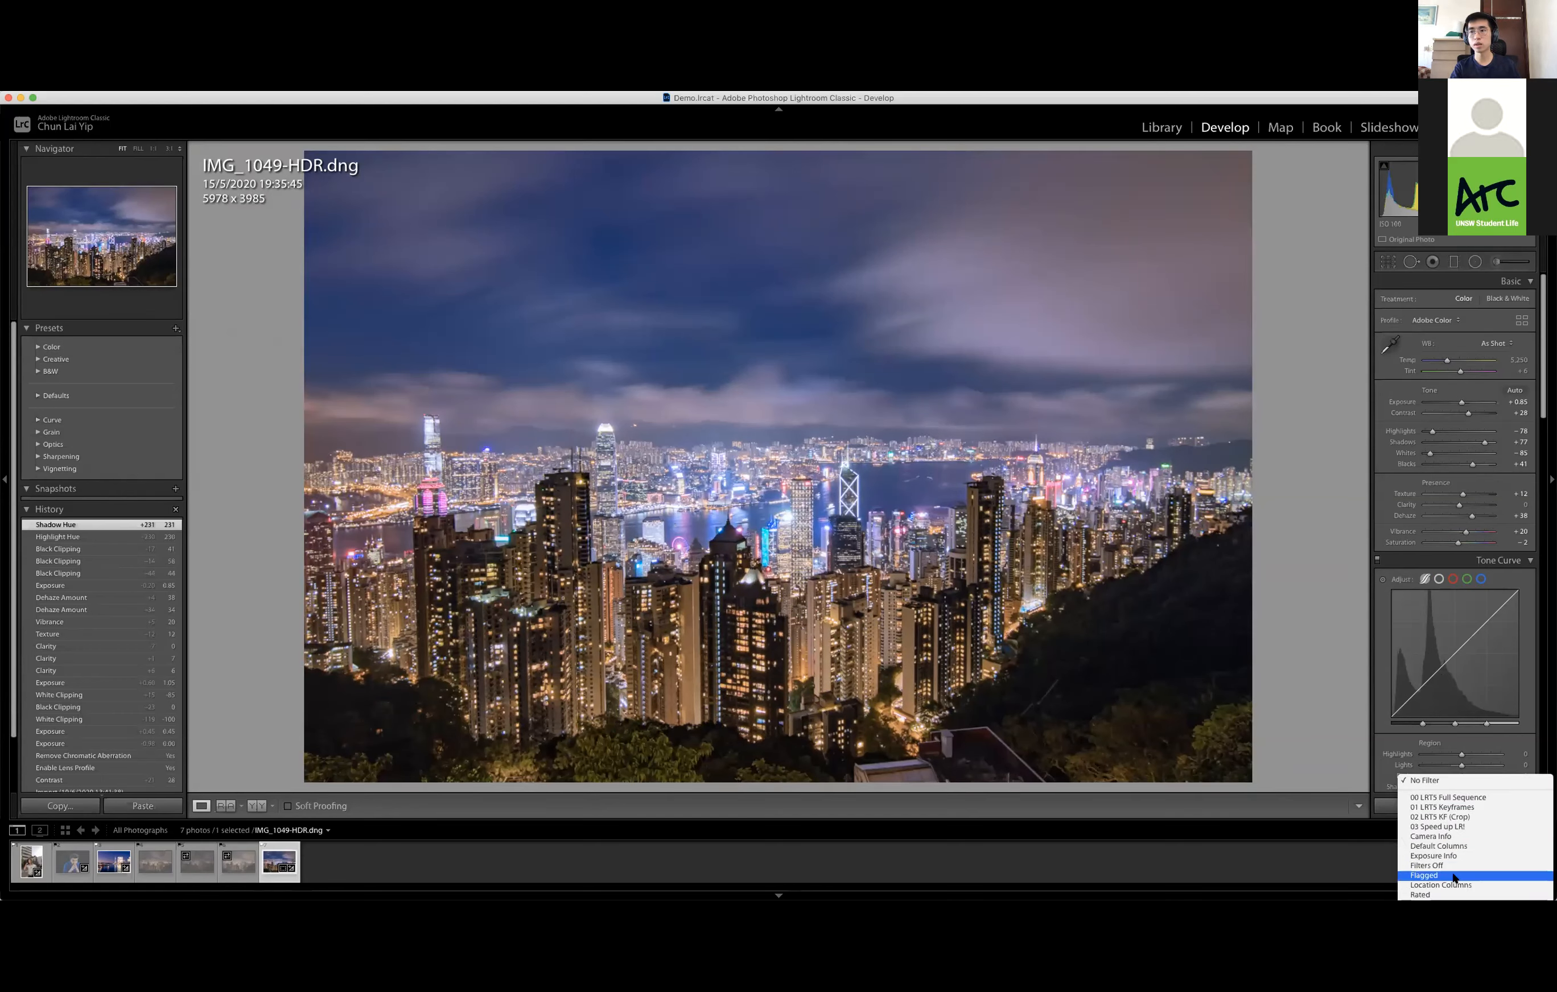
click(1452, 876)
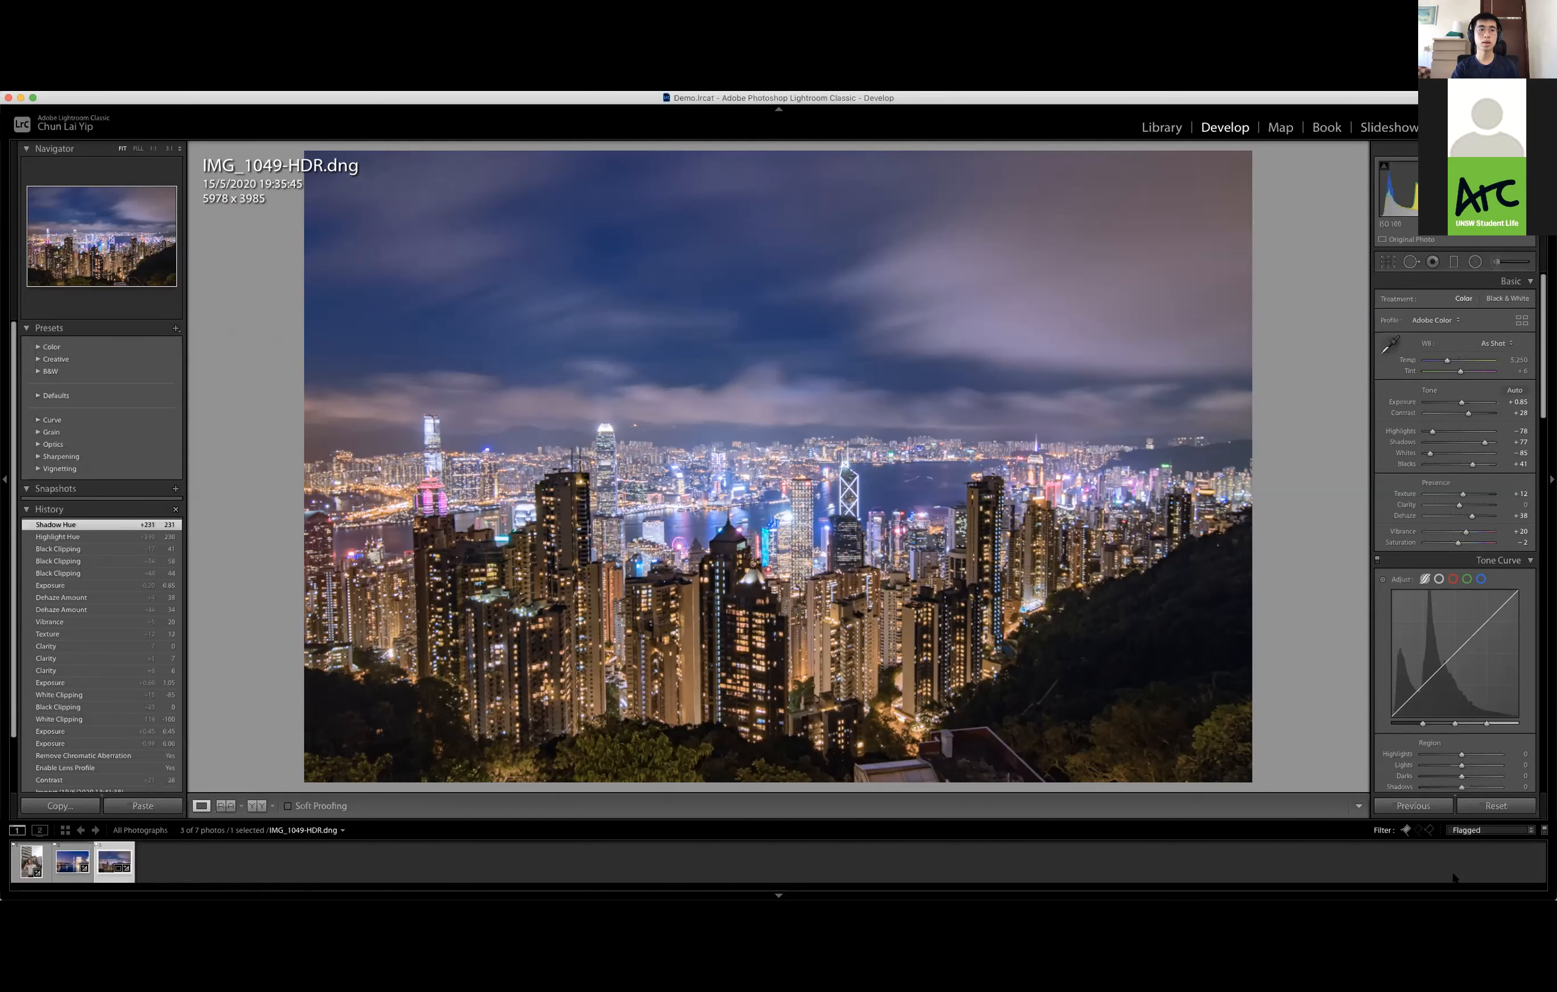
key(super+a)
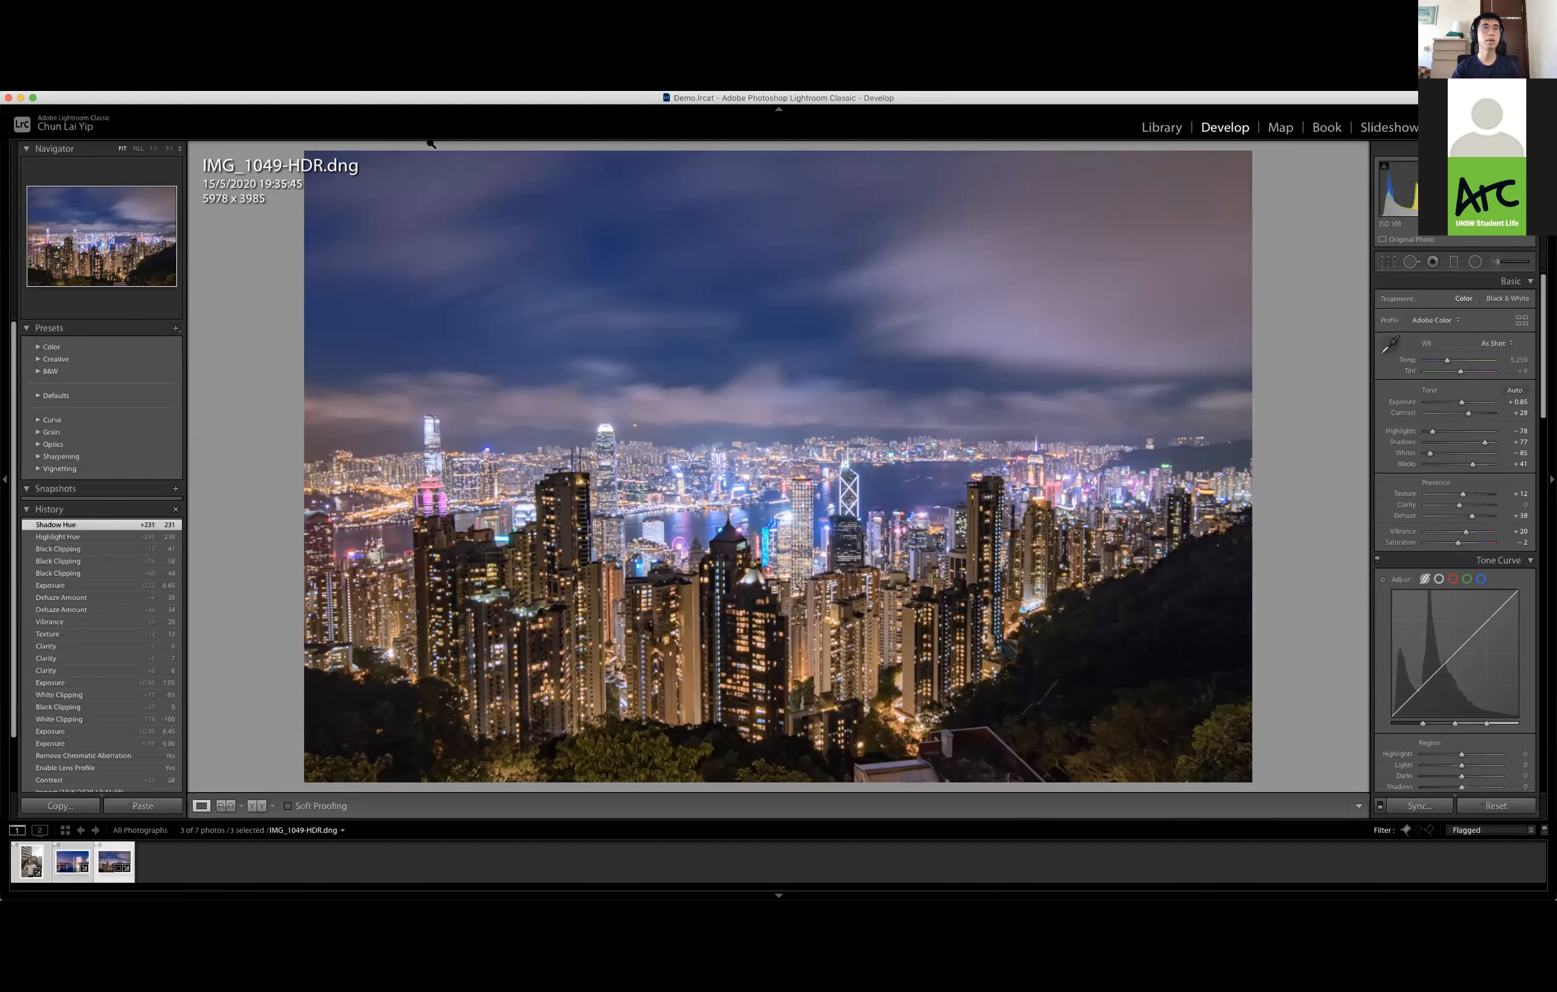
Start exporting the selected photos to the hard drive, keeping JPEG as the image format and sRGB as the color space
click(128, 84)
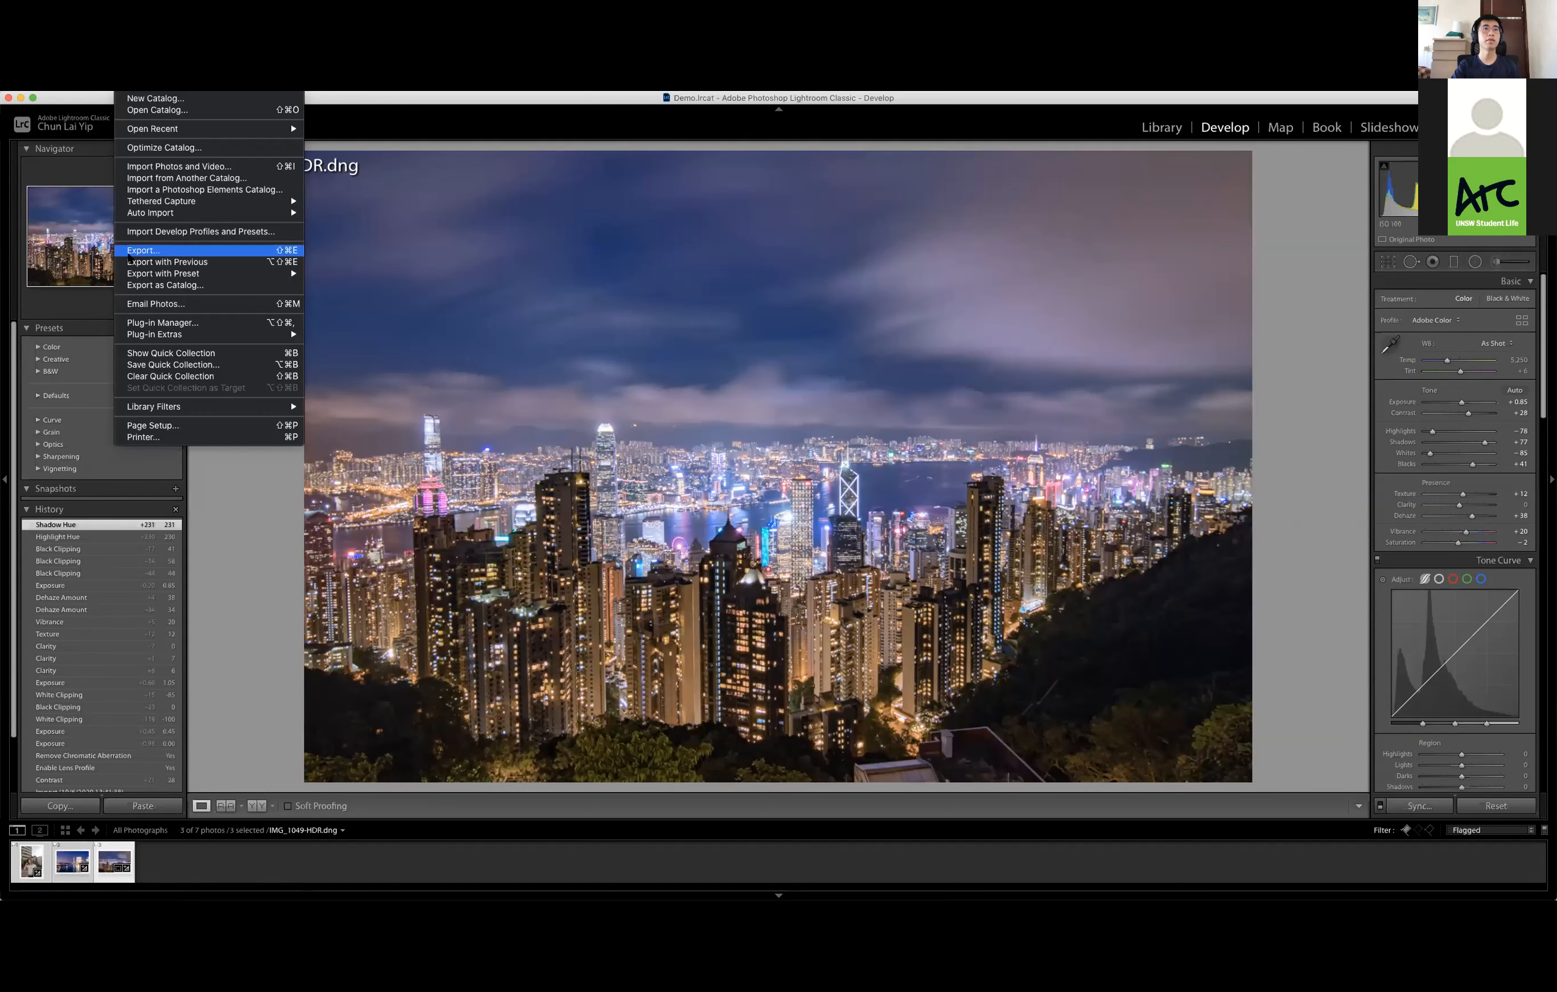
key(Return)
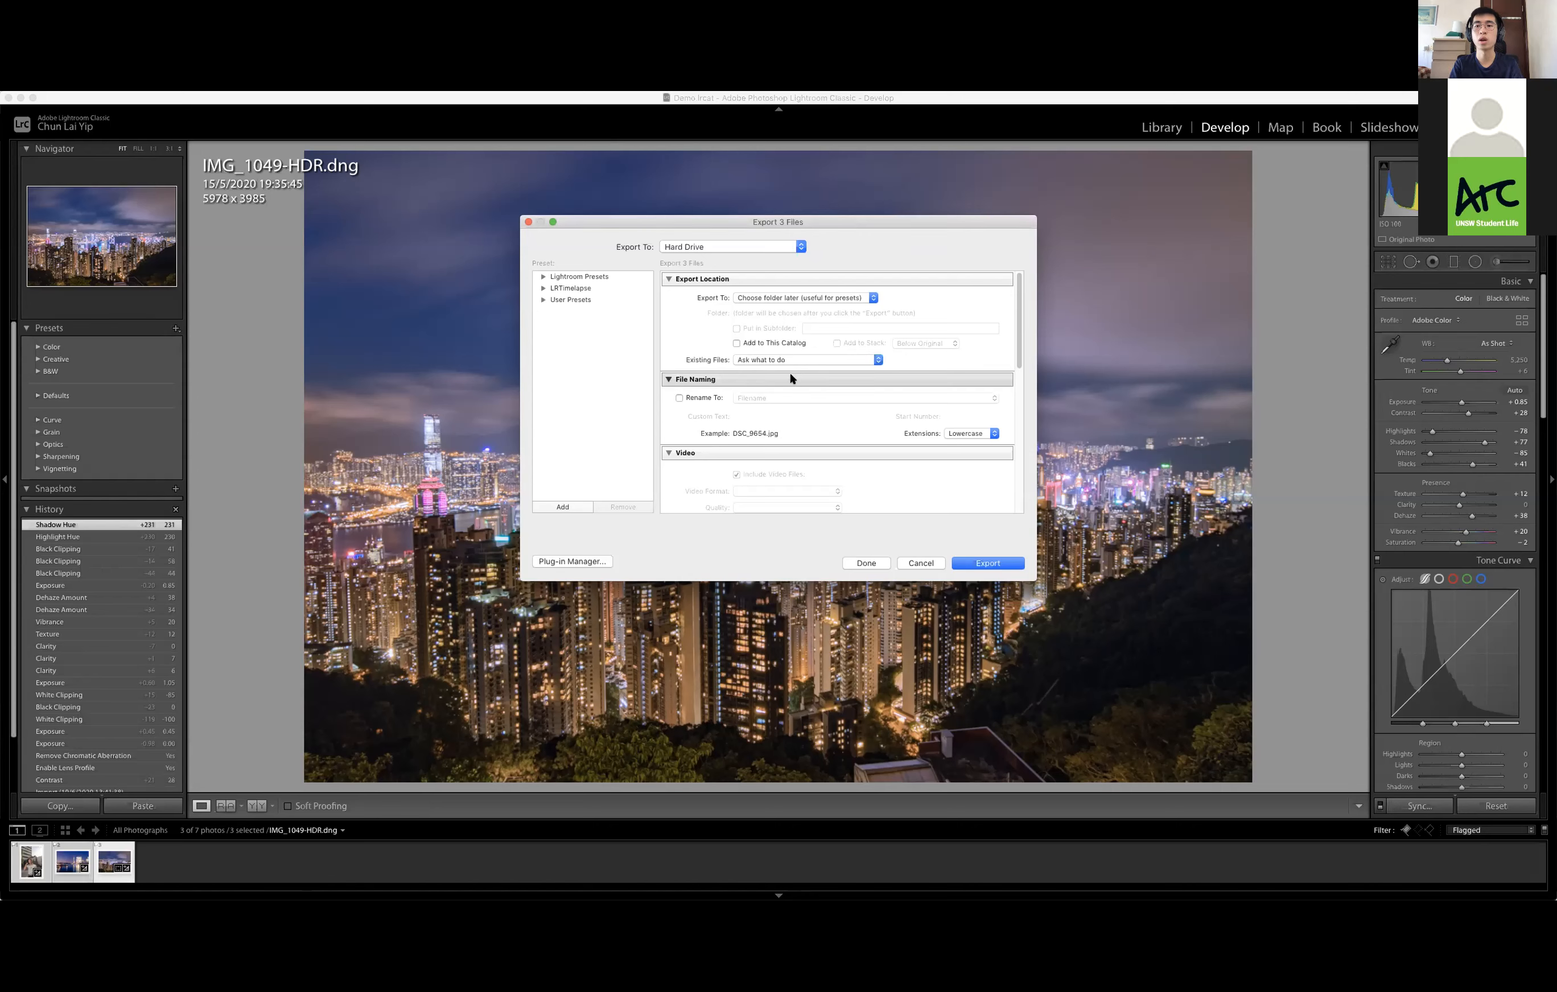
scroll(844, 436, down, 5)
scroll(793, 464, down, 1)
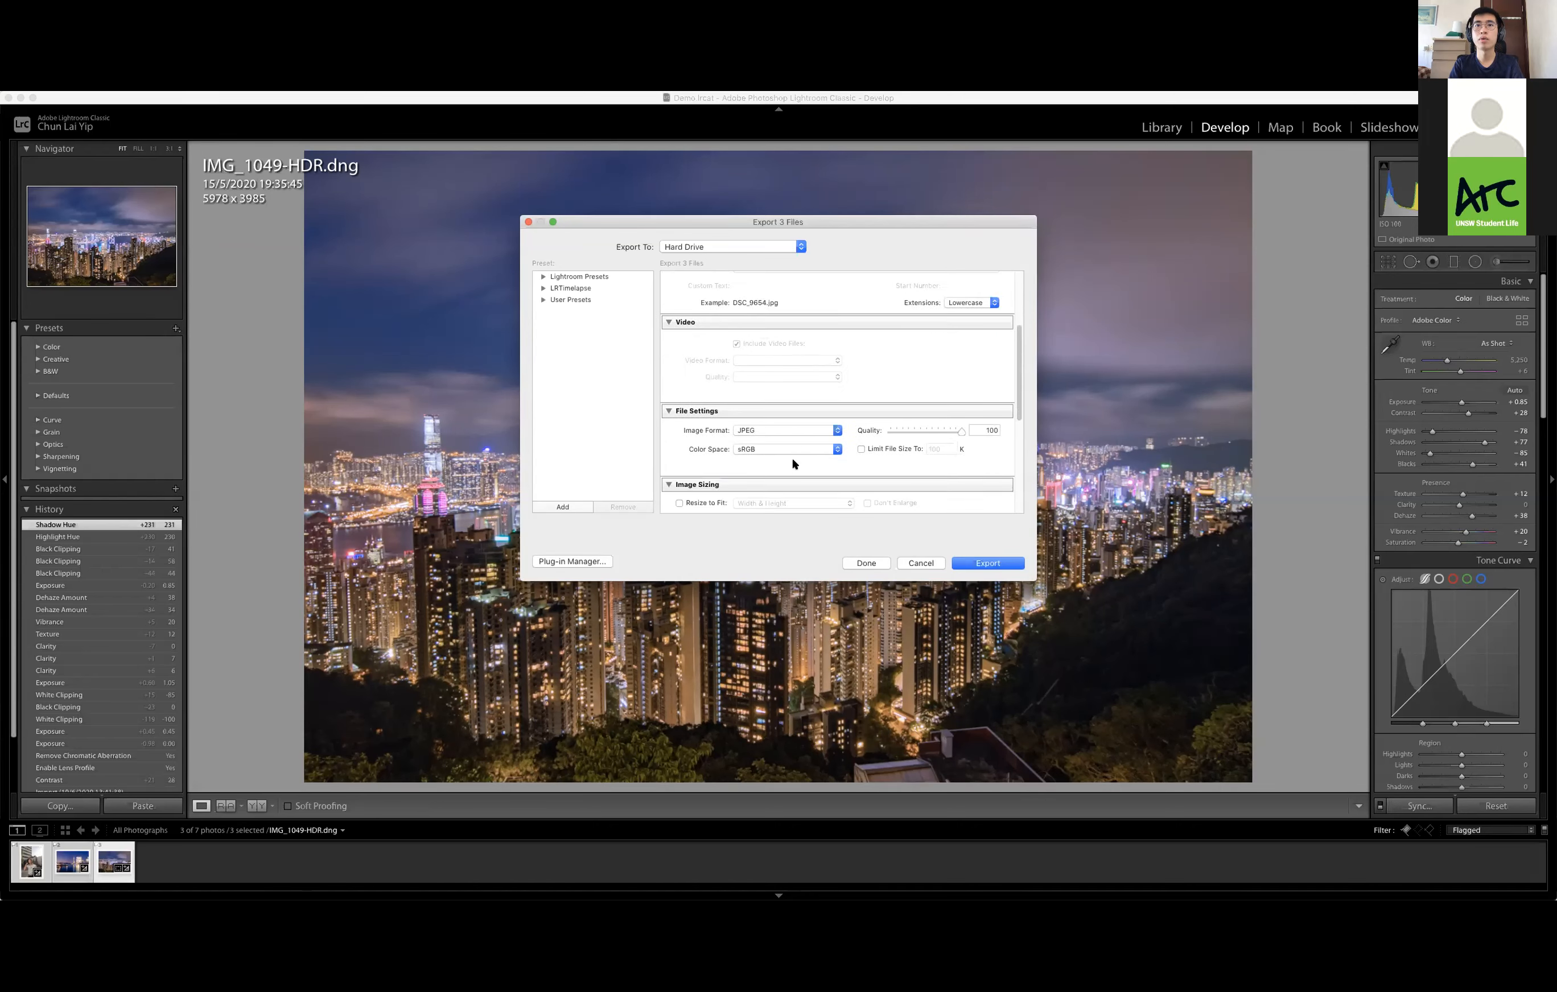
click(774, 427)
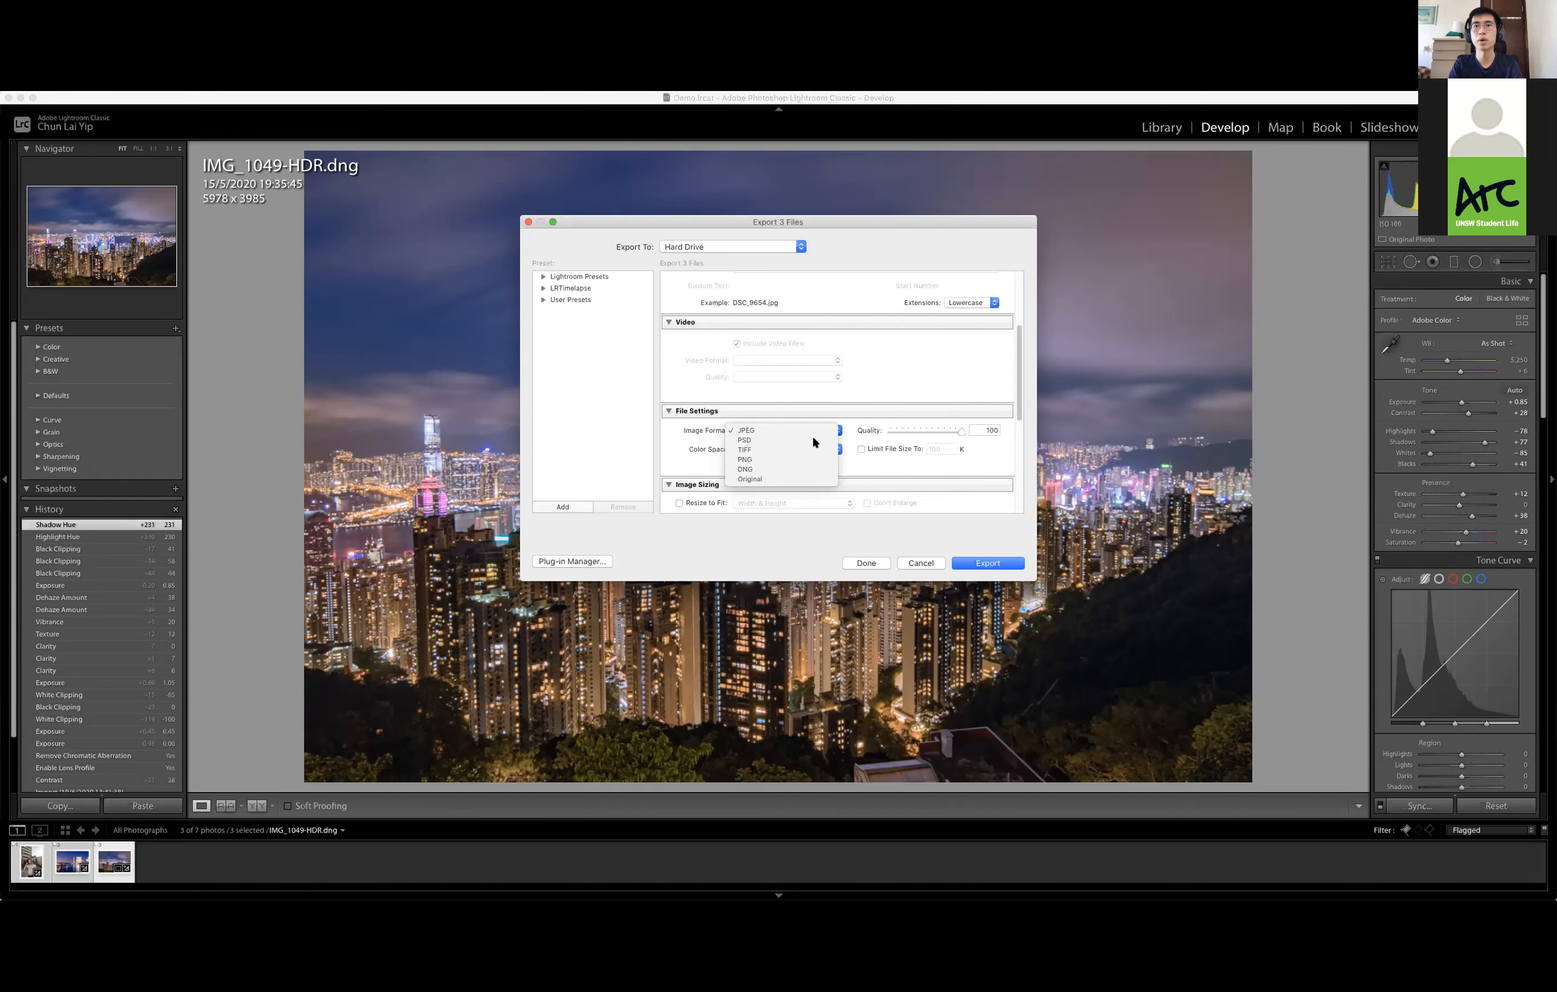
click(701, 453)
click(760, 451)
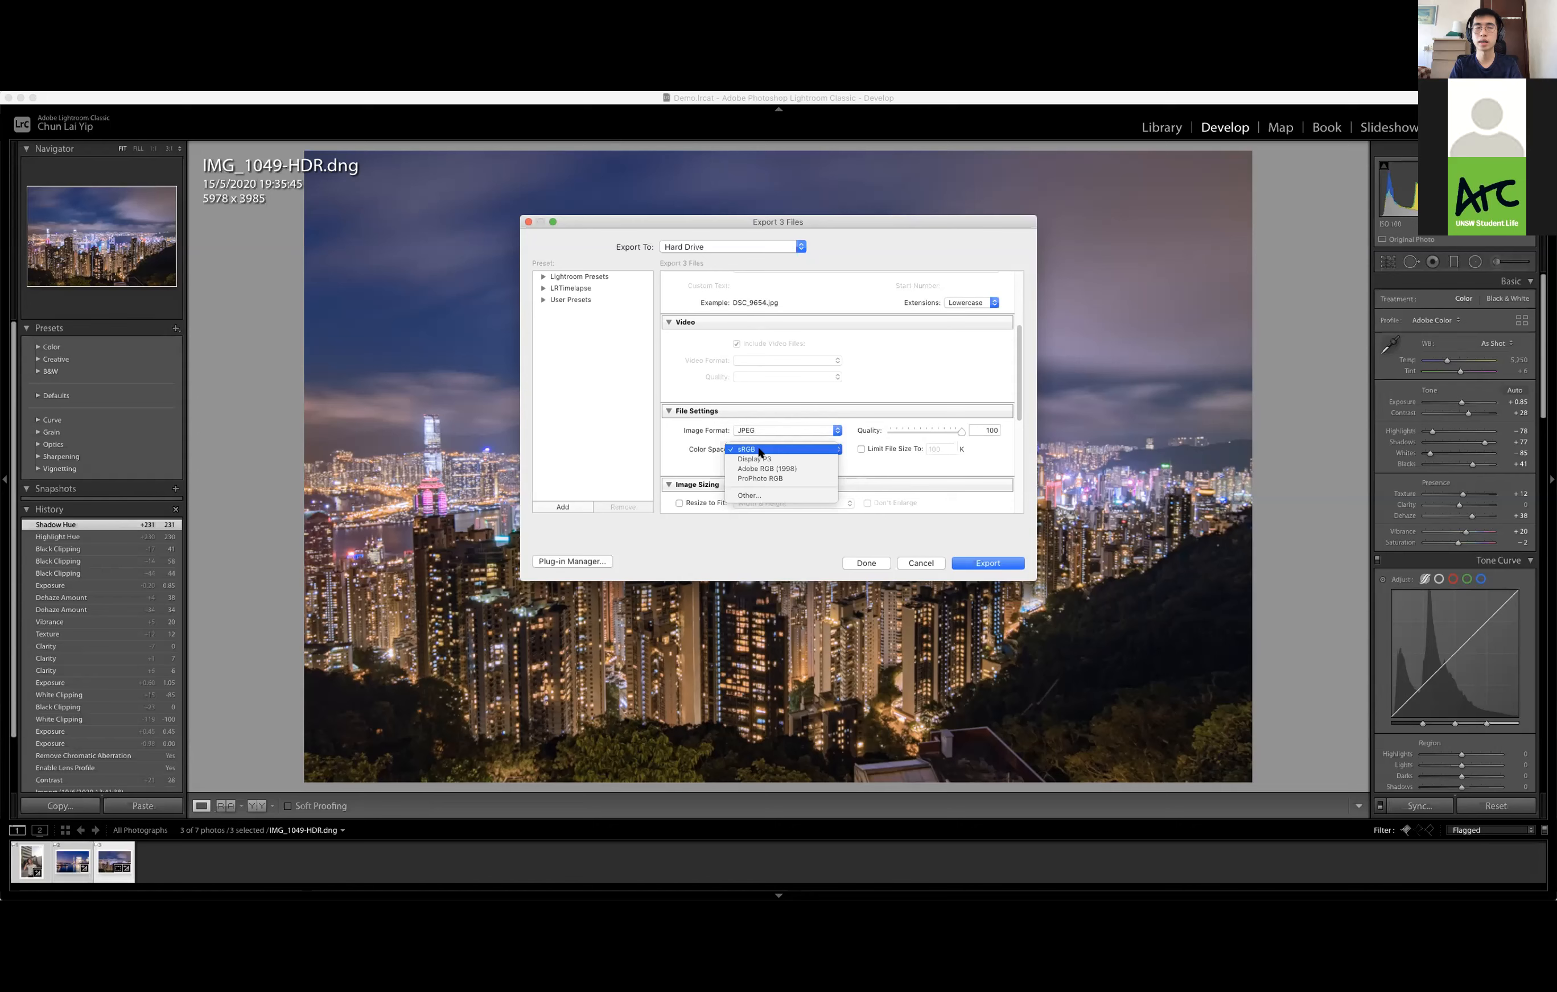
click(760, 451)
Review which metadata options the export can include, keeping All Metadata
scroll(782, 465, down, 5)
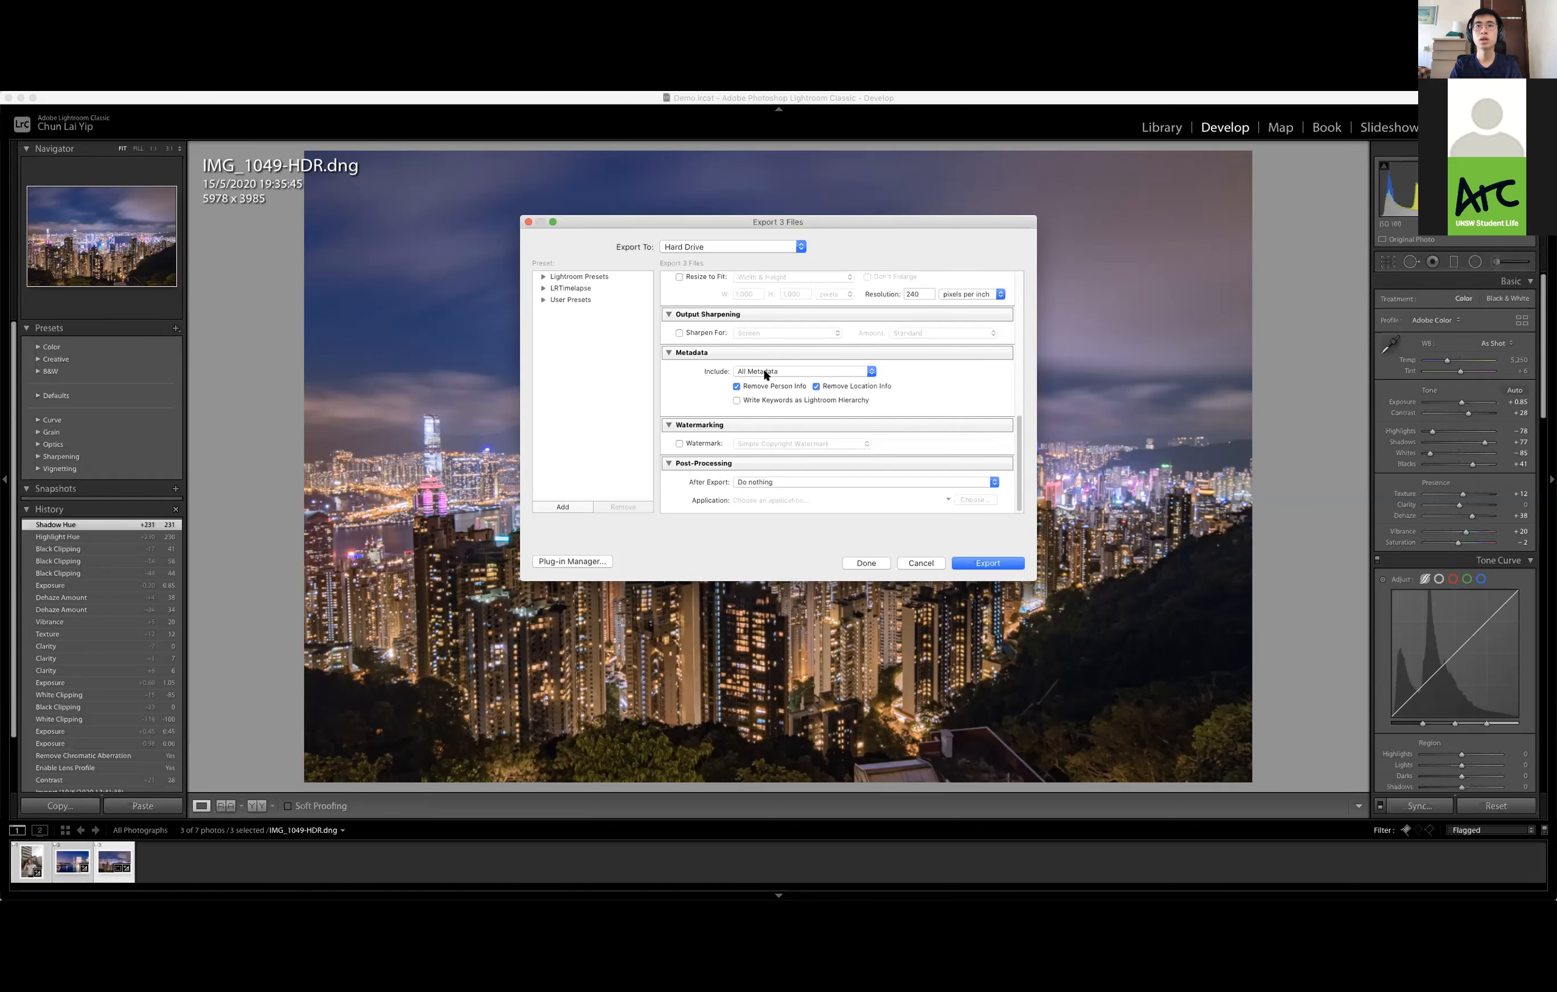
click(787, 370)
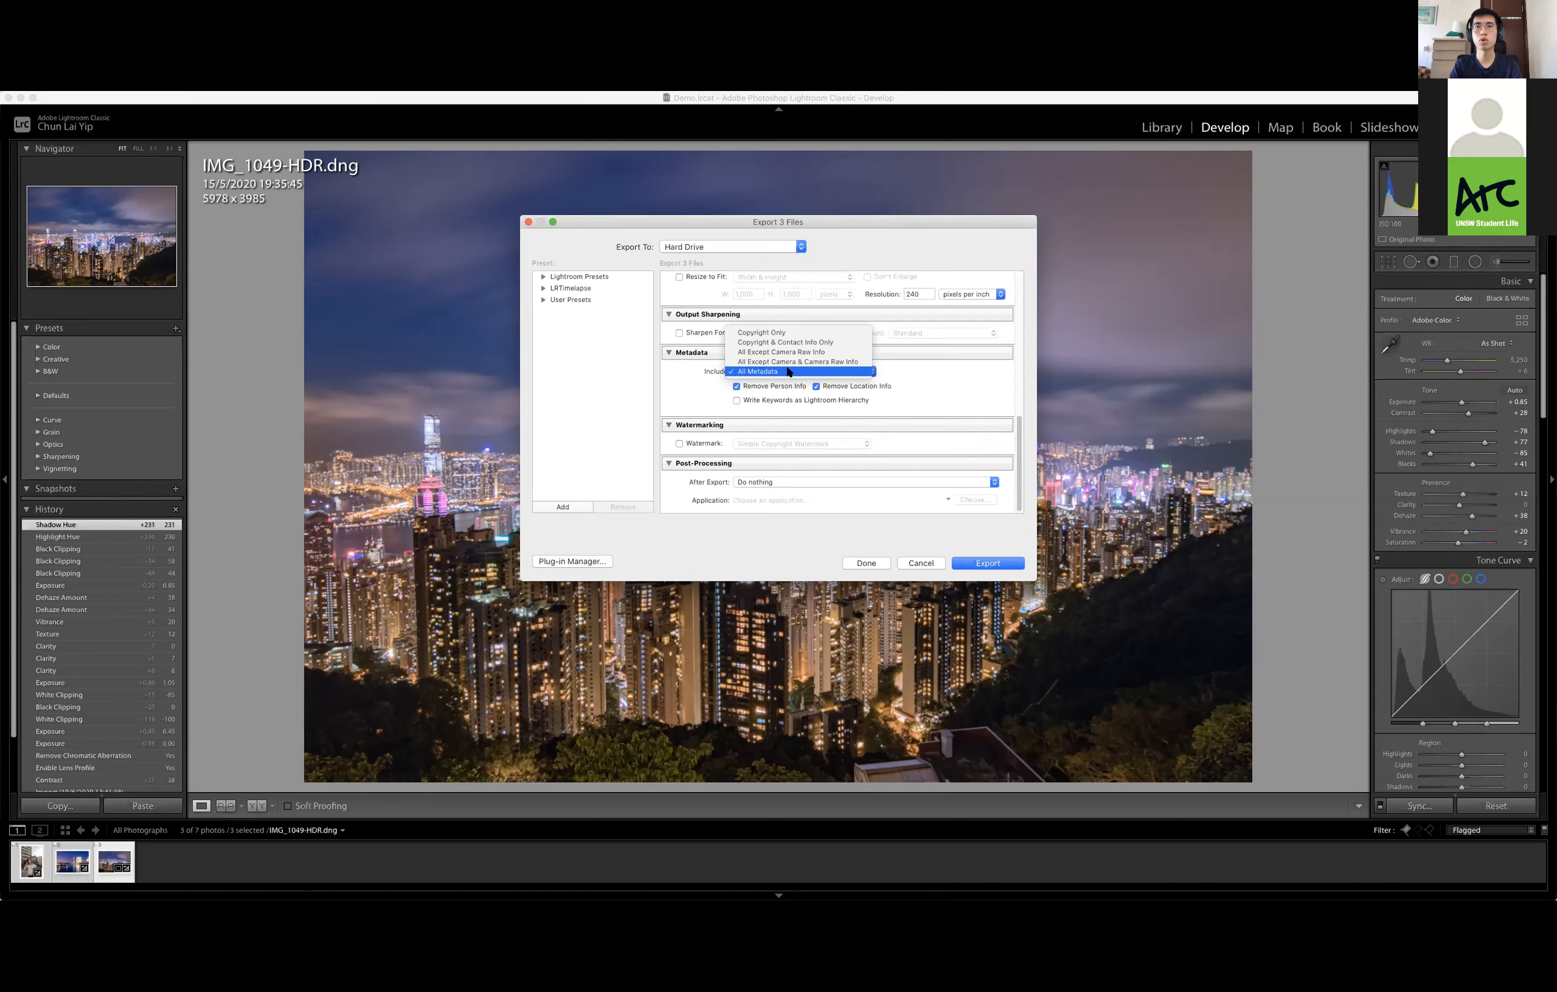
click(941, 388)
Export the selected photos into the Edited folder, overwriting the files that already exist there
click(1014, 568)
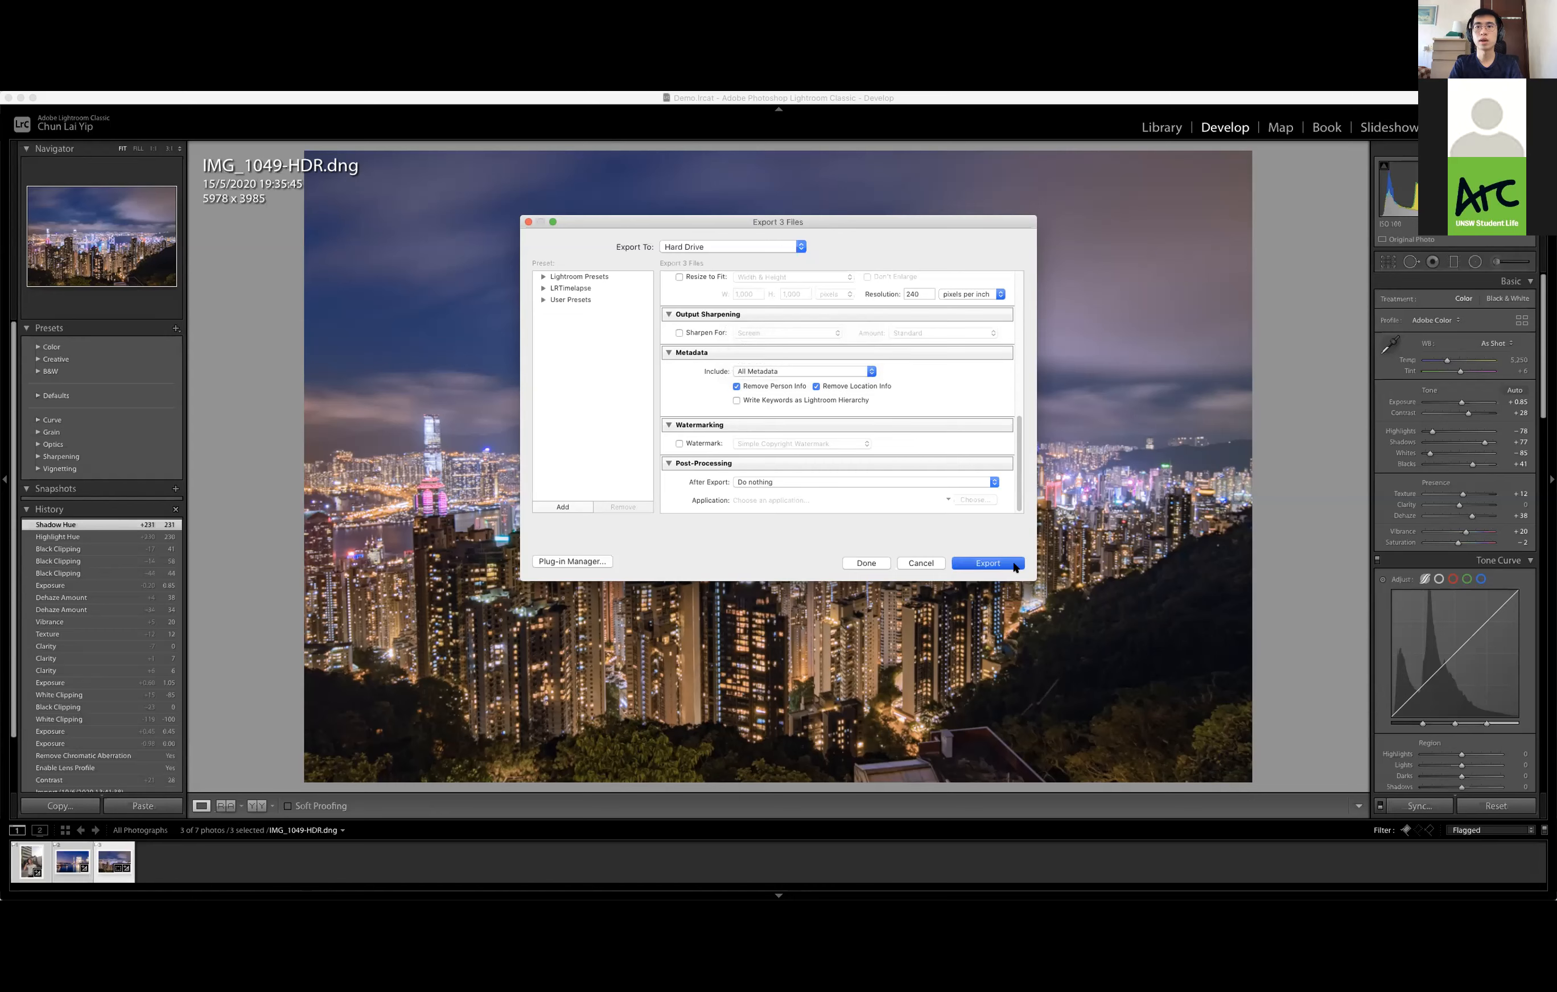
click(987, 563)
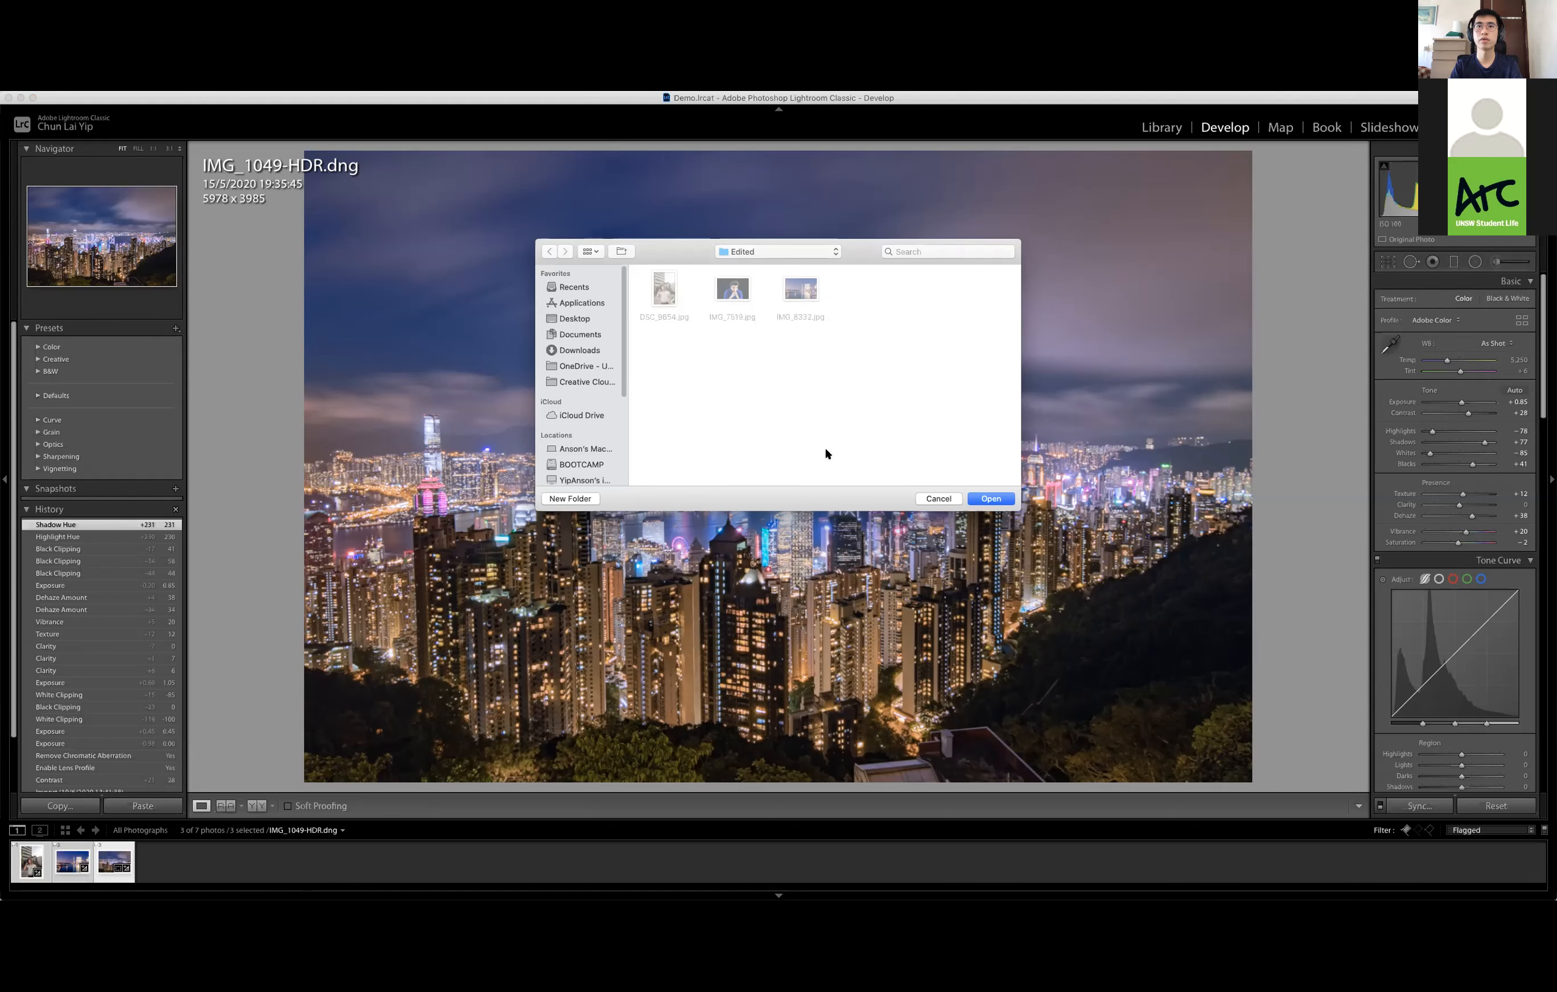
click(990, 498)
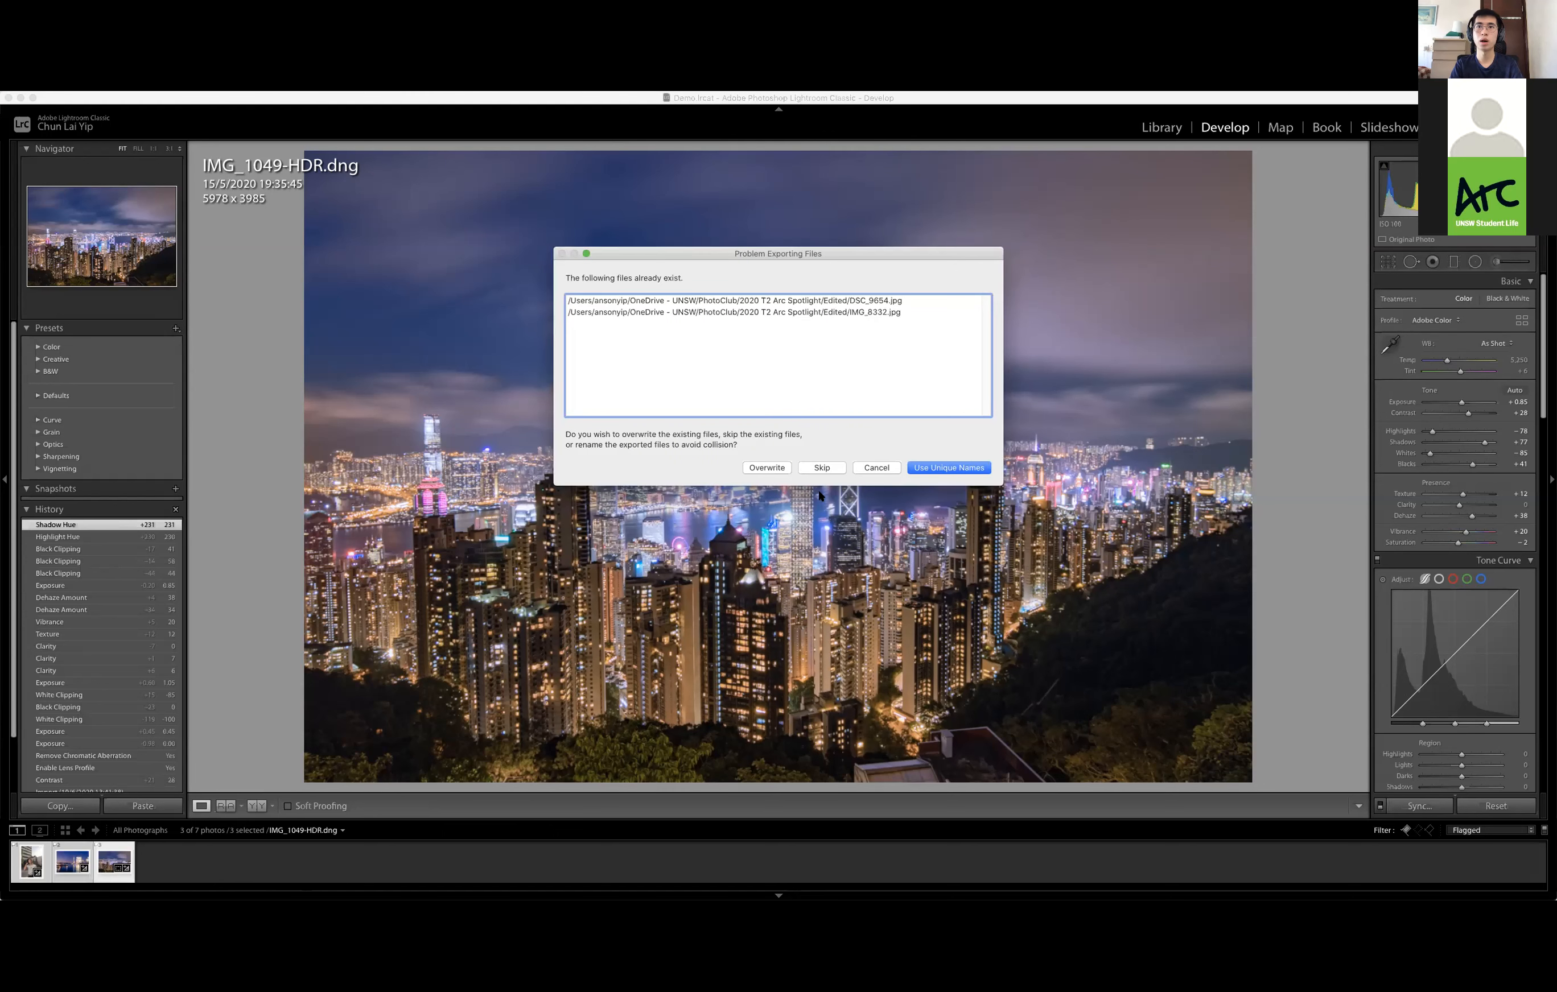
click(767, 467)
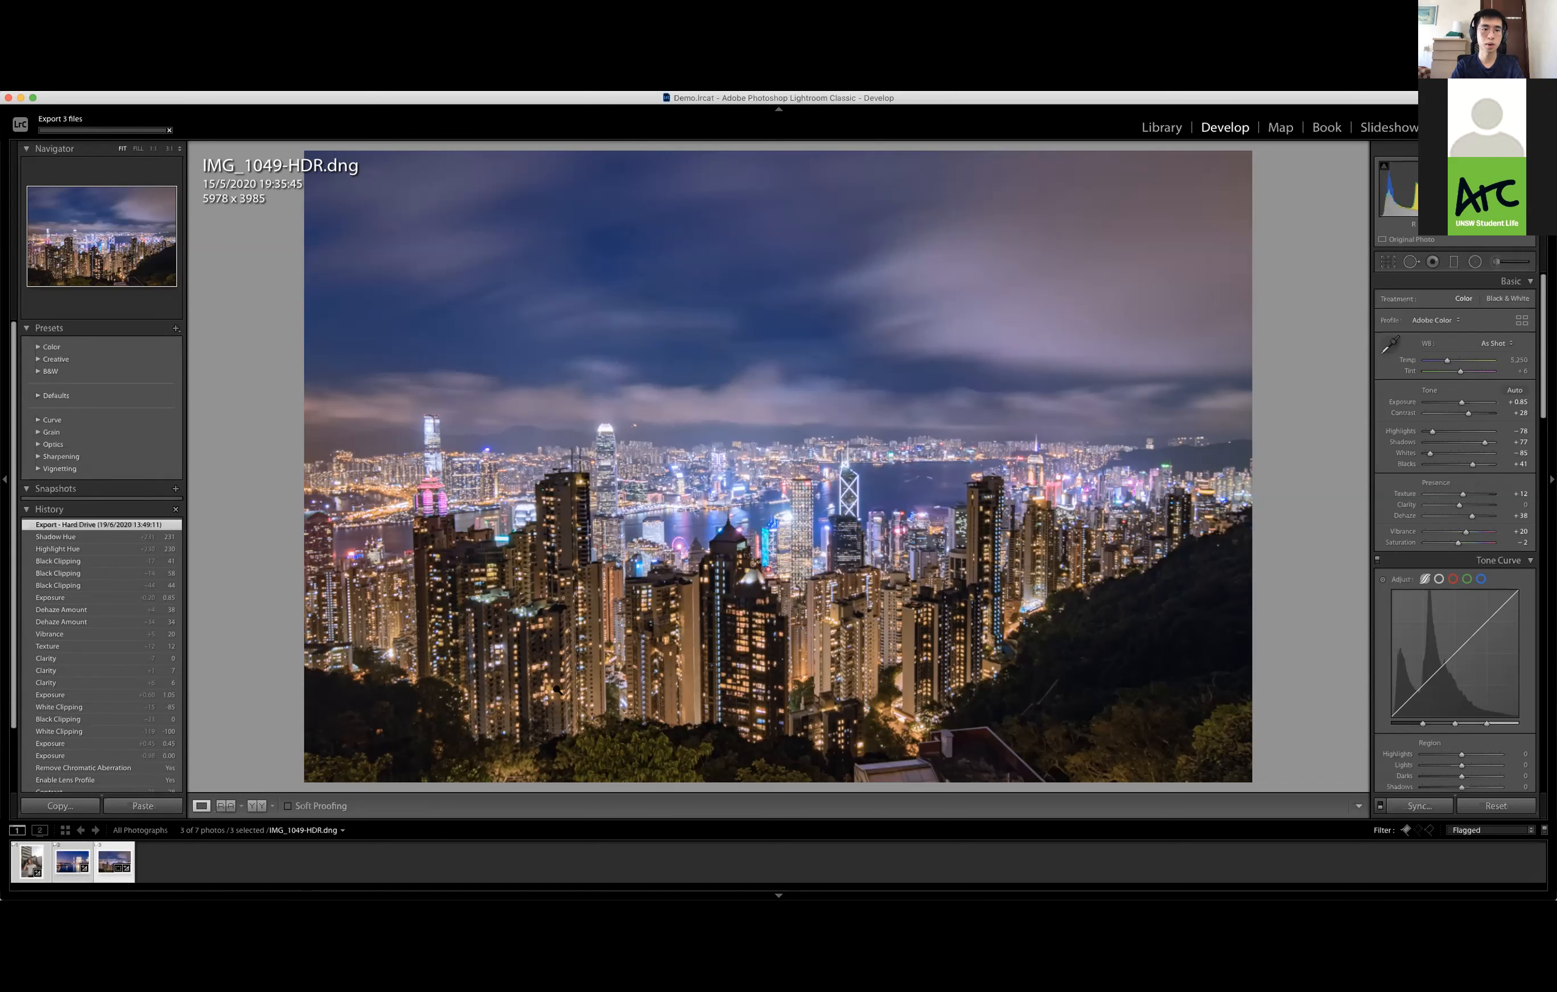
Export only the portrait DSC_9654.nef into the Edited folder, overwriting the existing DSC_9654.jpg
key(super+Tab)
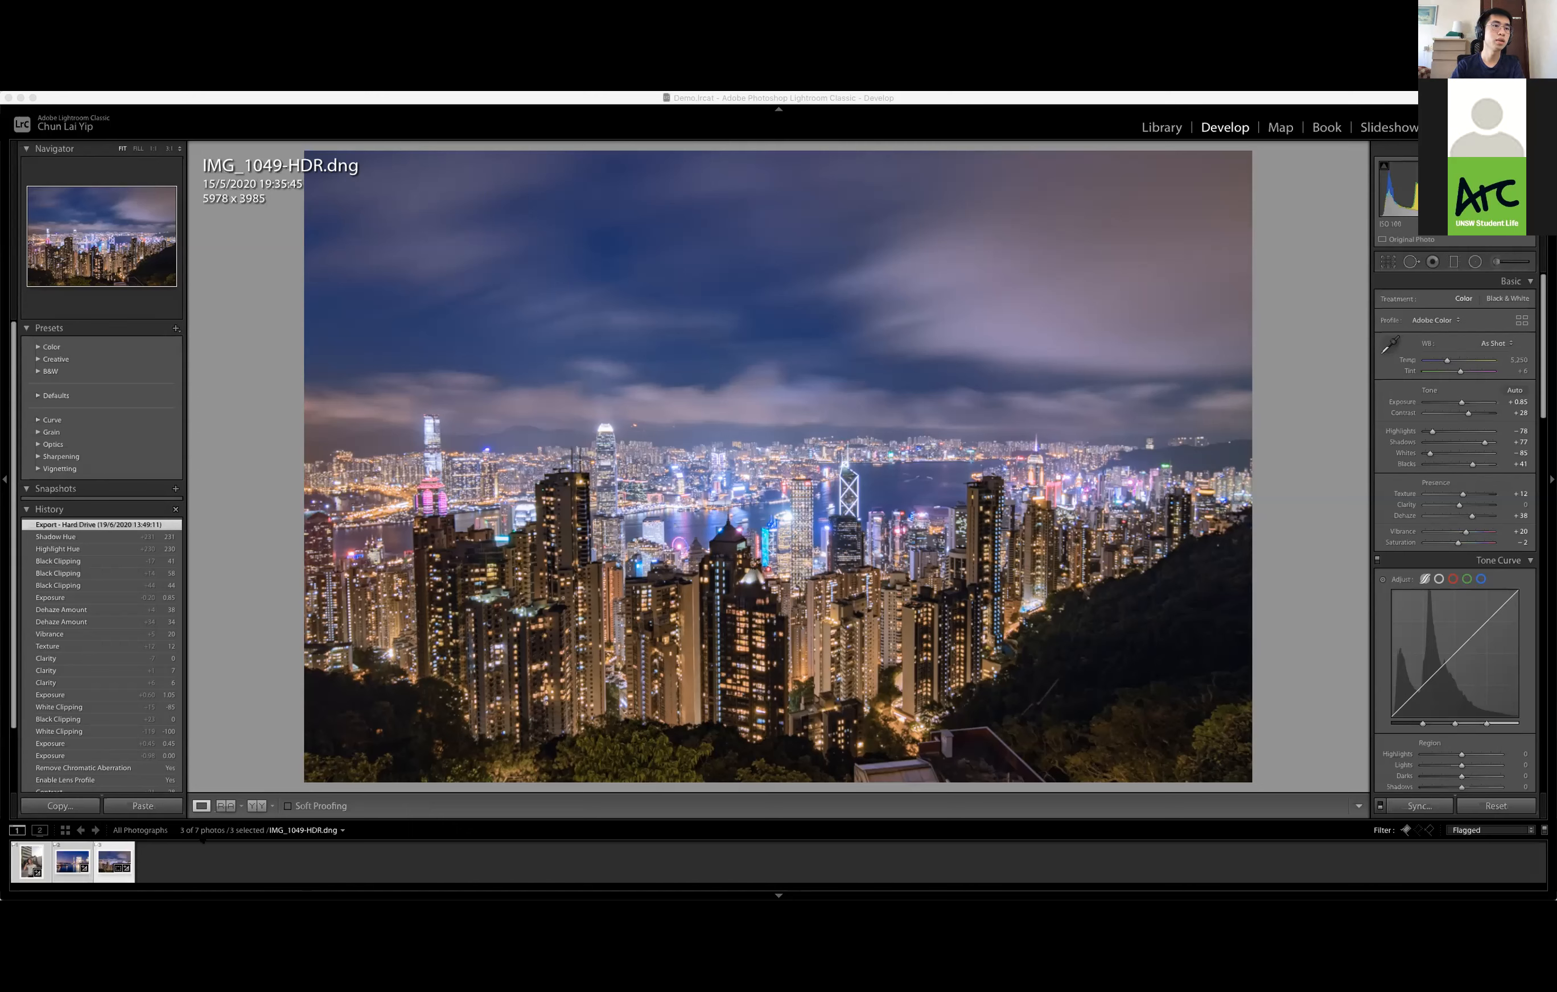
click(32, 863)
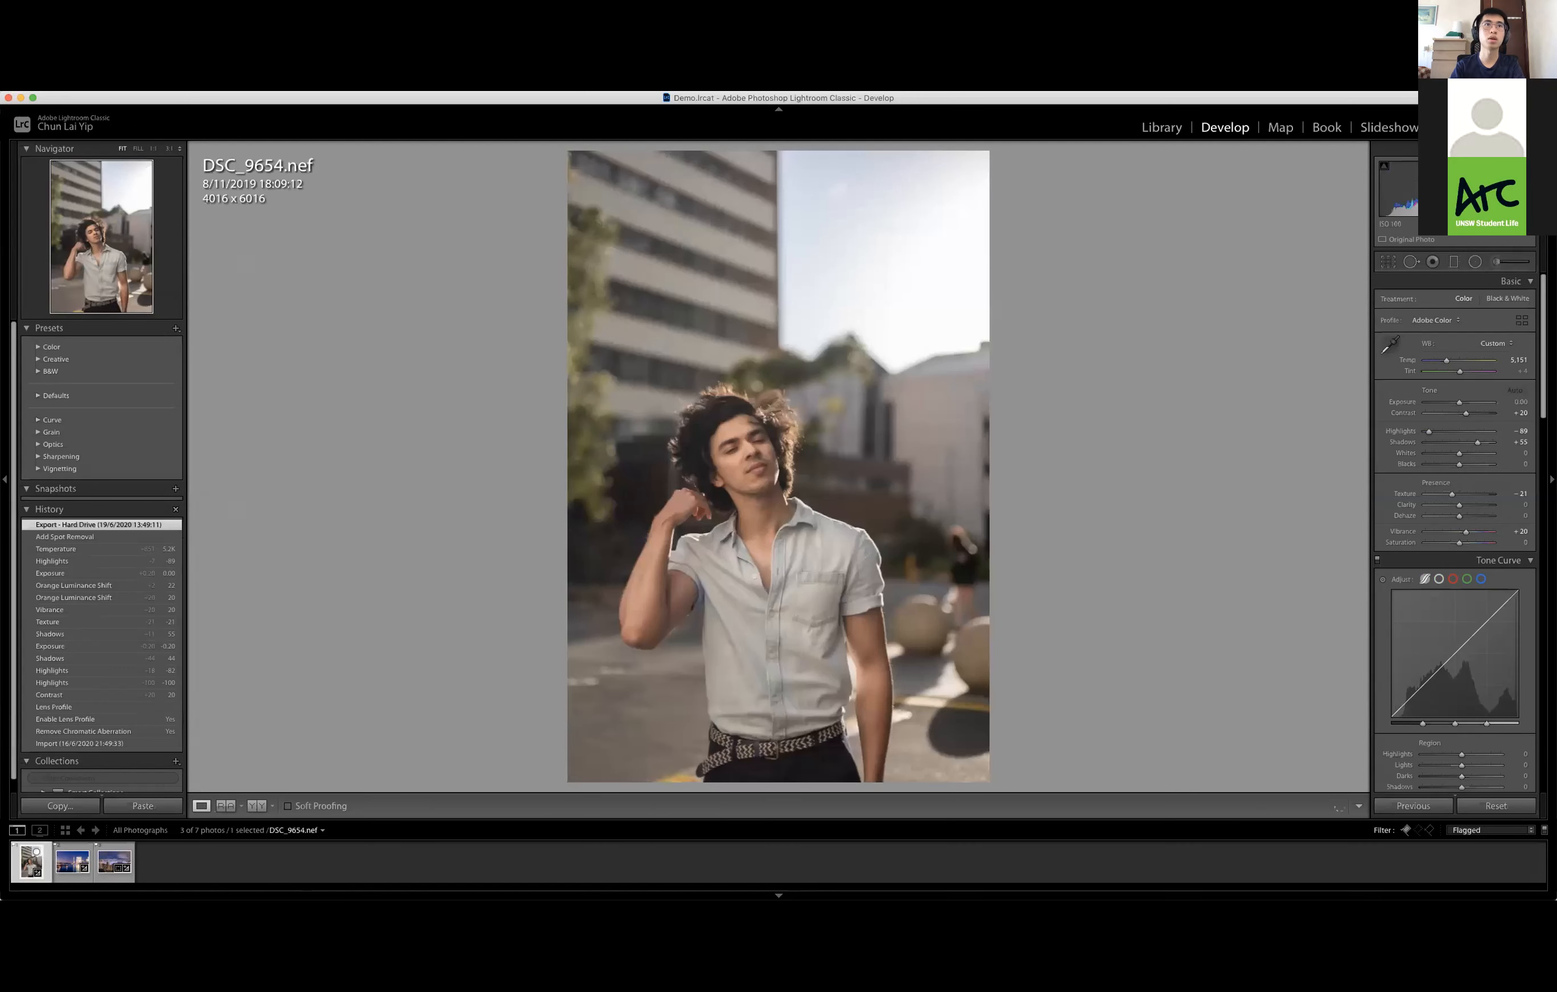
click(124, 84)
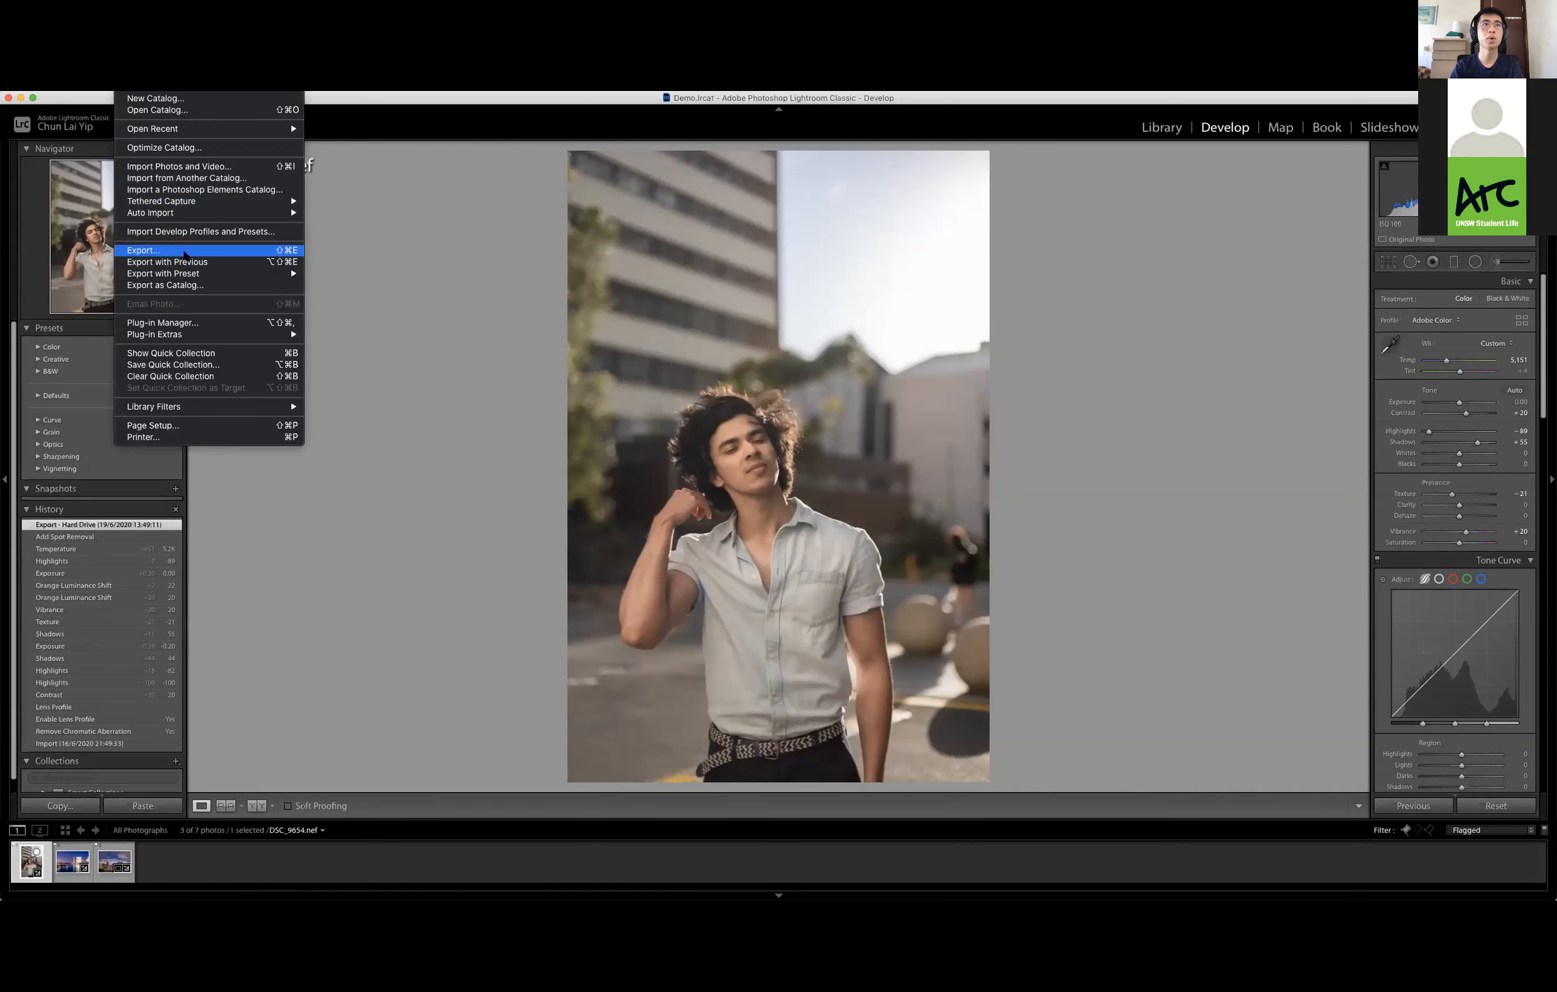
click(184, 254)
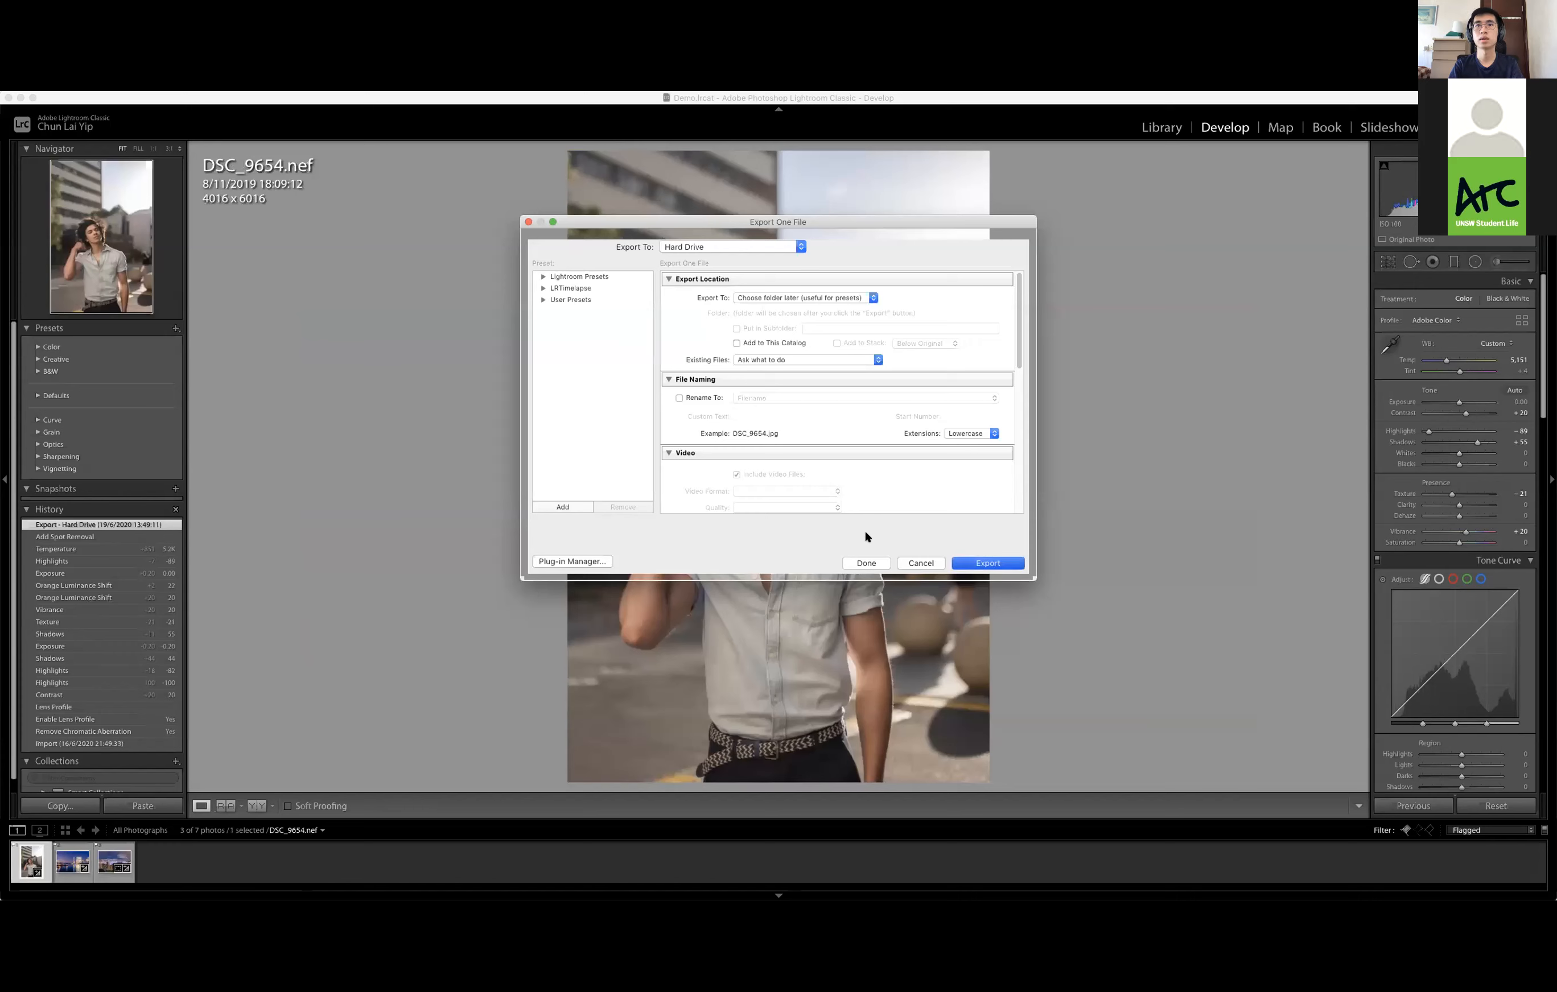
key(Return)
click(971, 502)
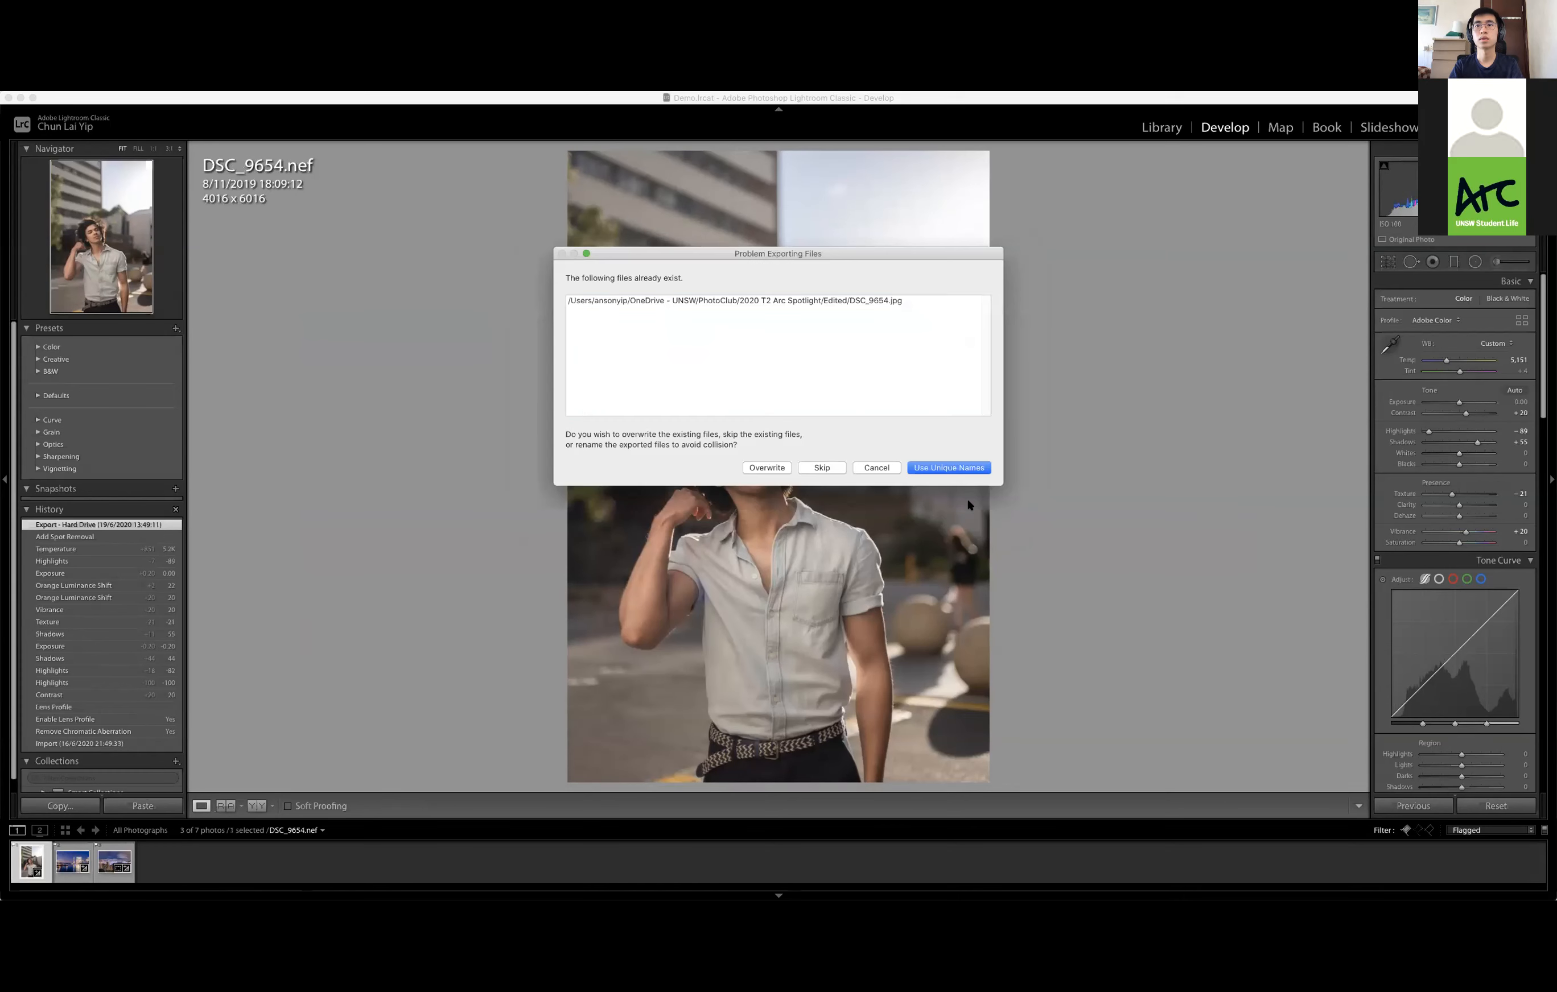
click(766, 468)
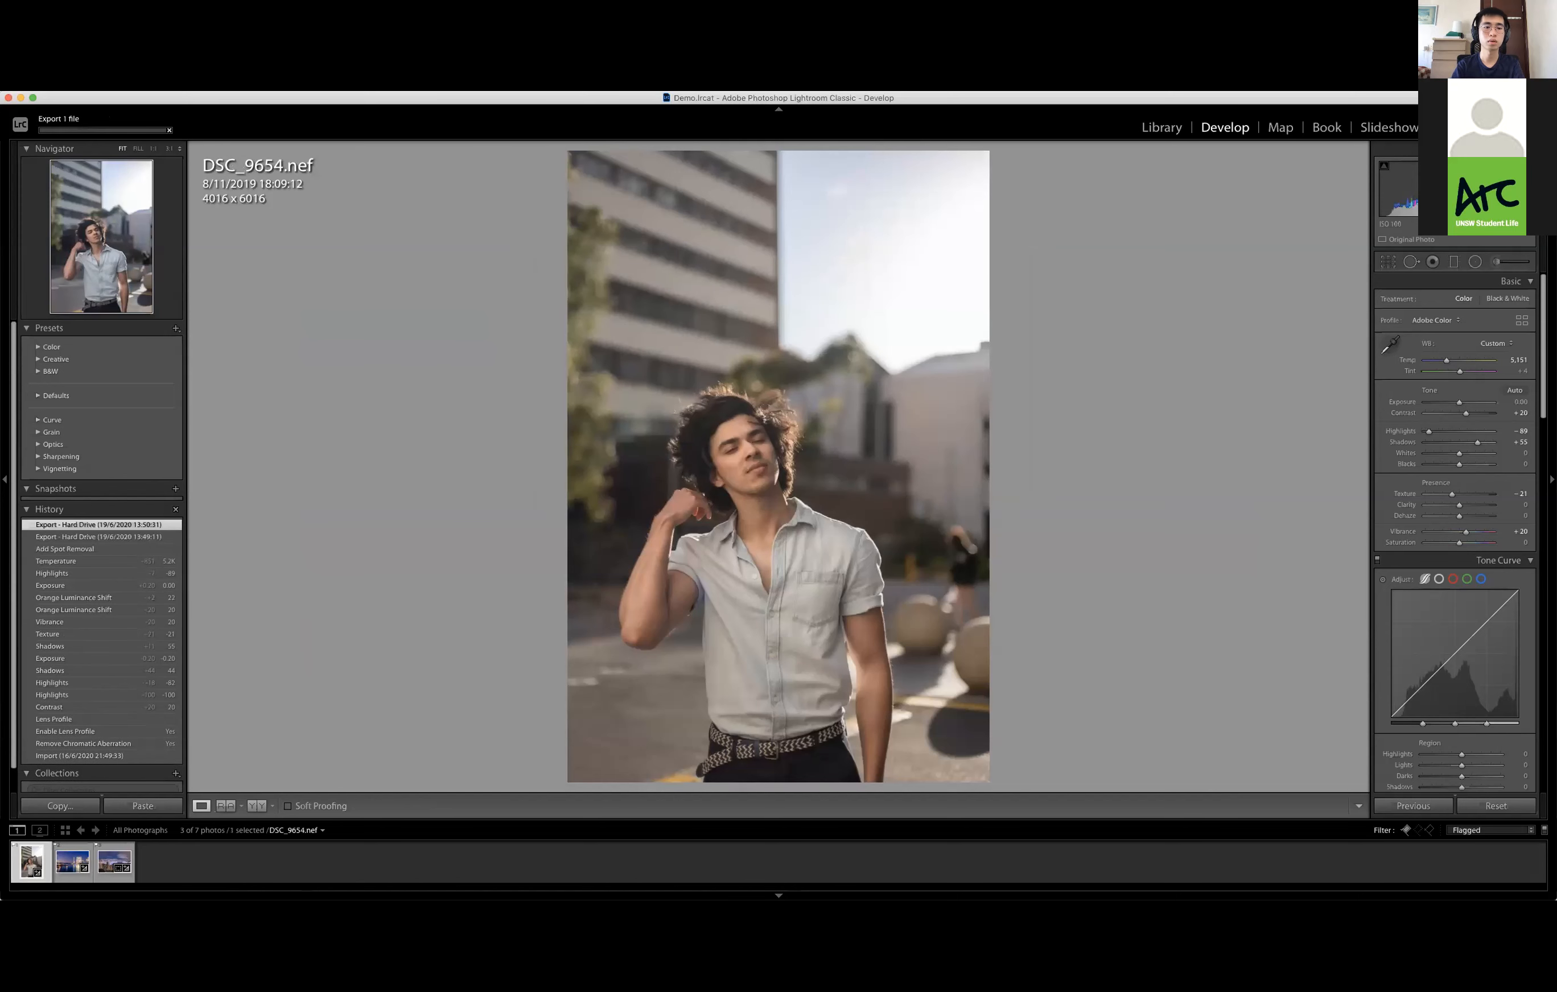